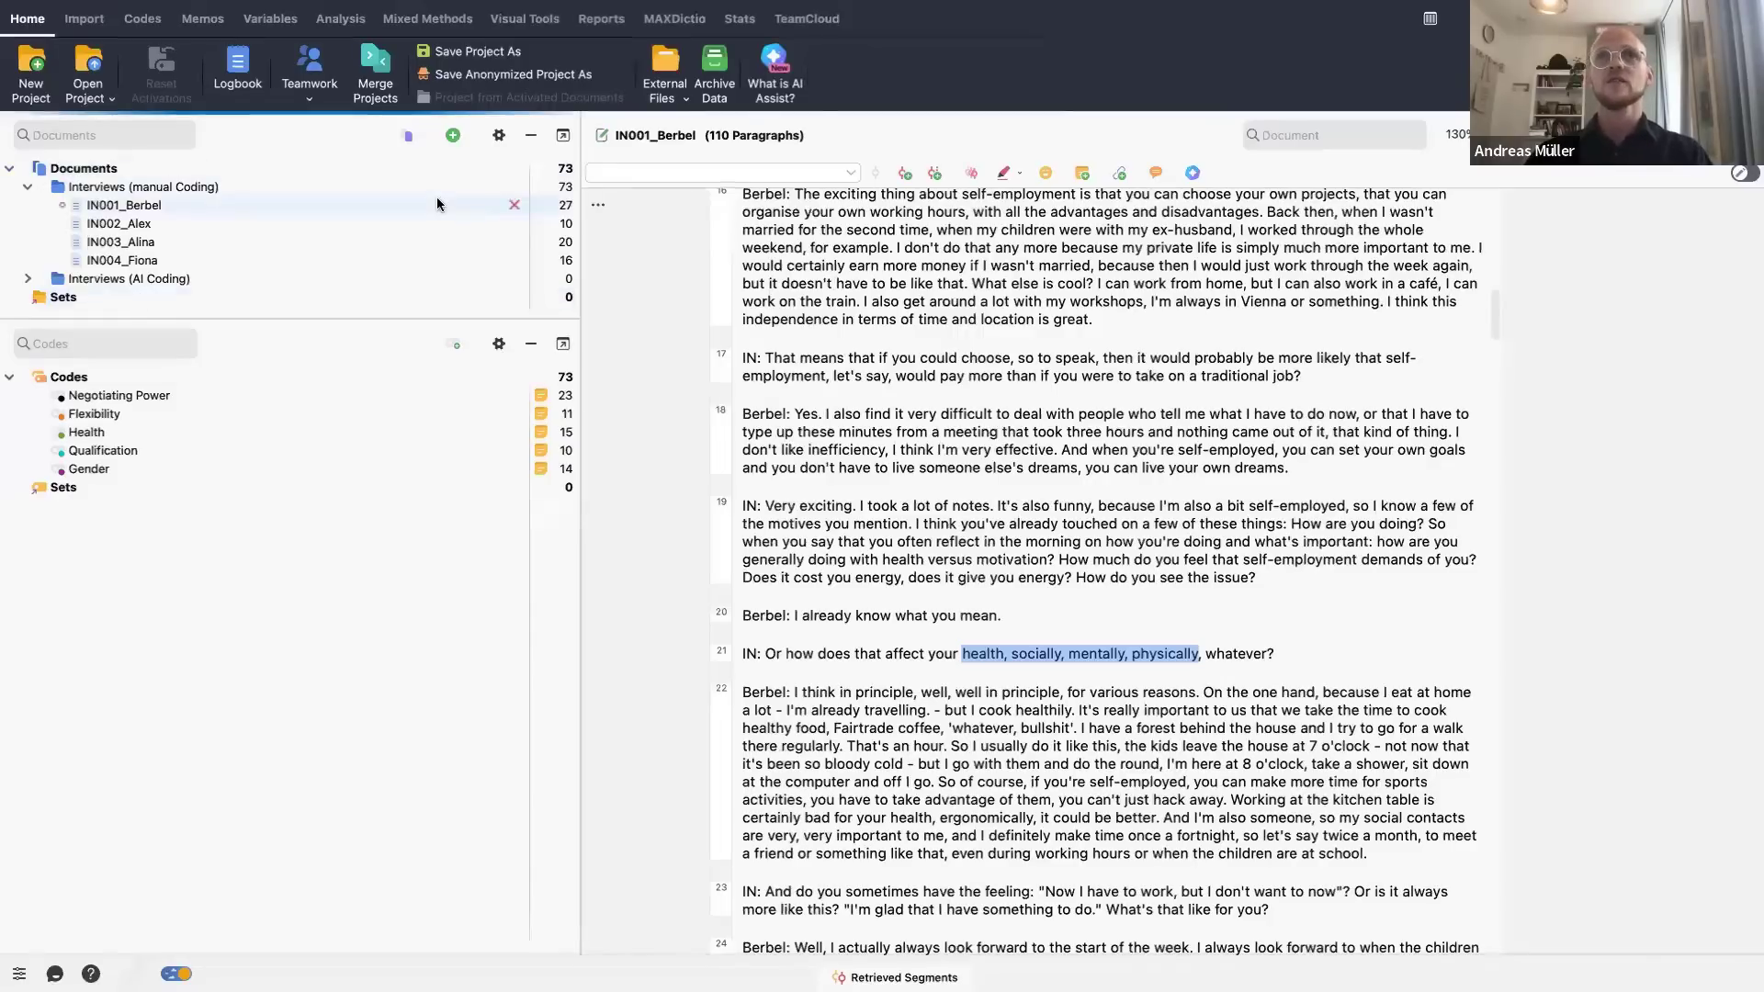
- Skim the IN001 interview transcript from its first paragraph to its last and return to the start
click(311, 204)
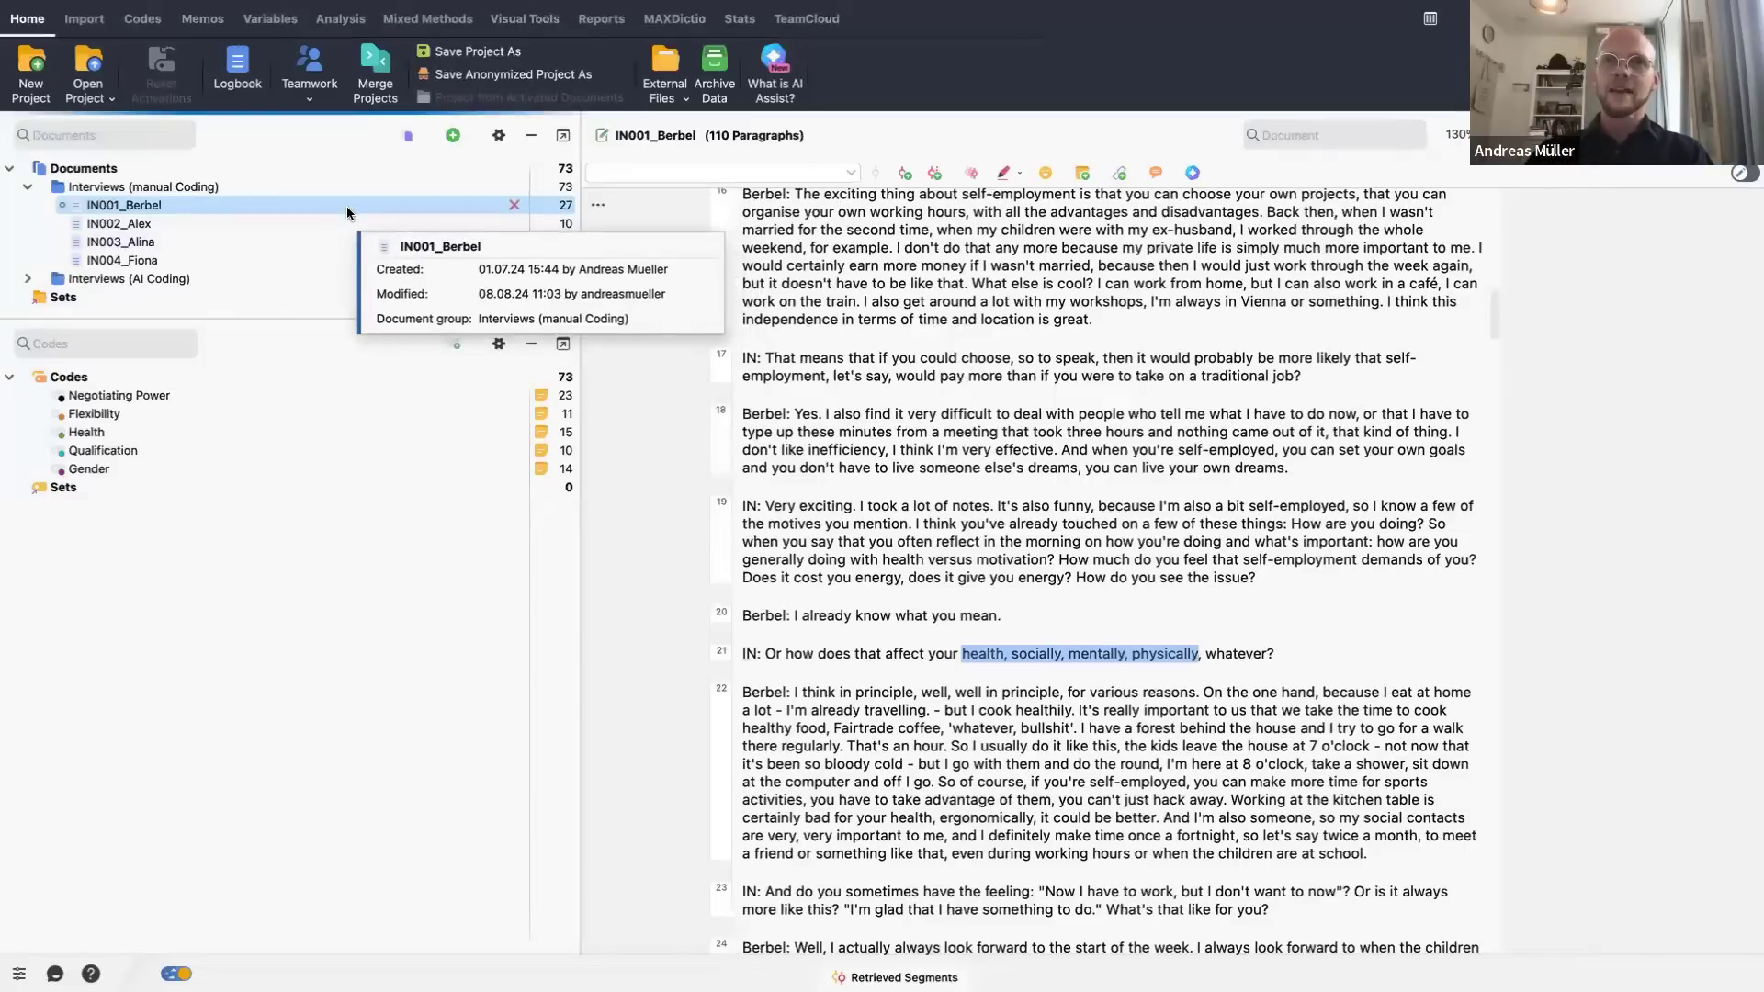
click(927, 390)
scroll(927, 391, up, 2)
scroll(927, 389, up, 20)
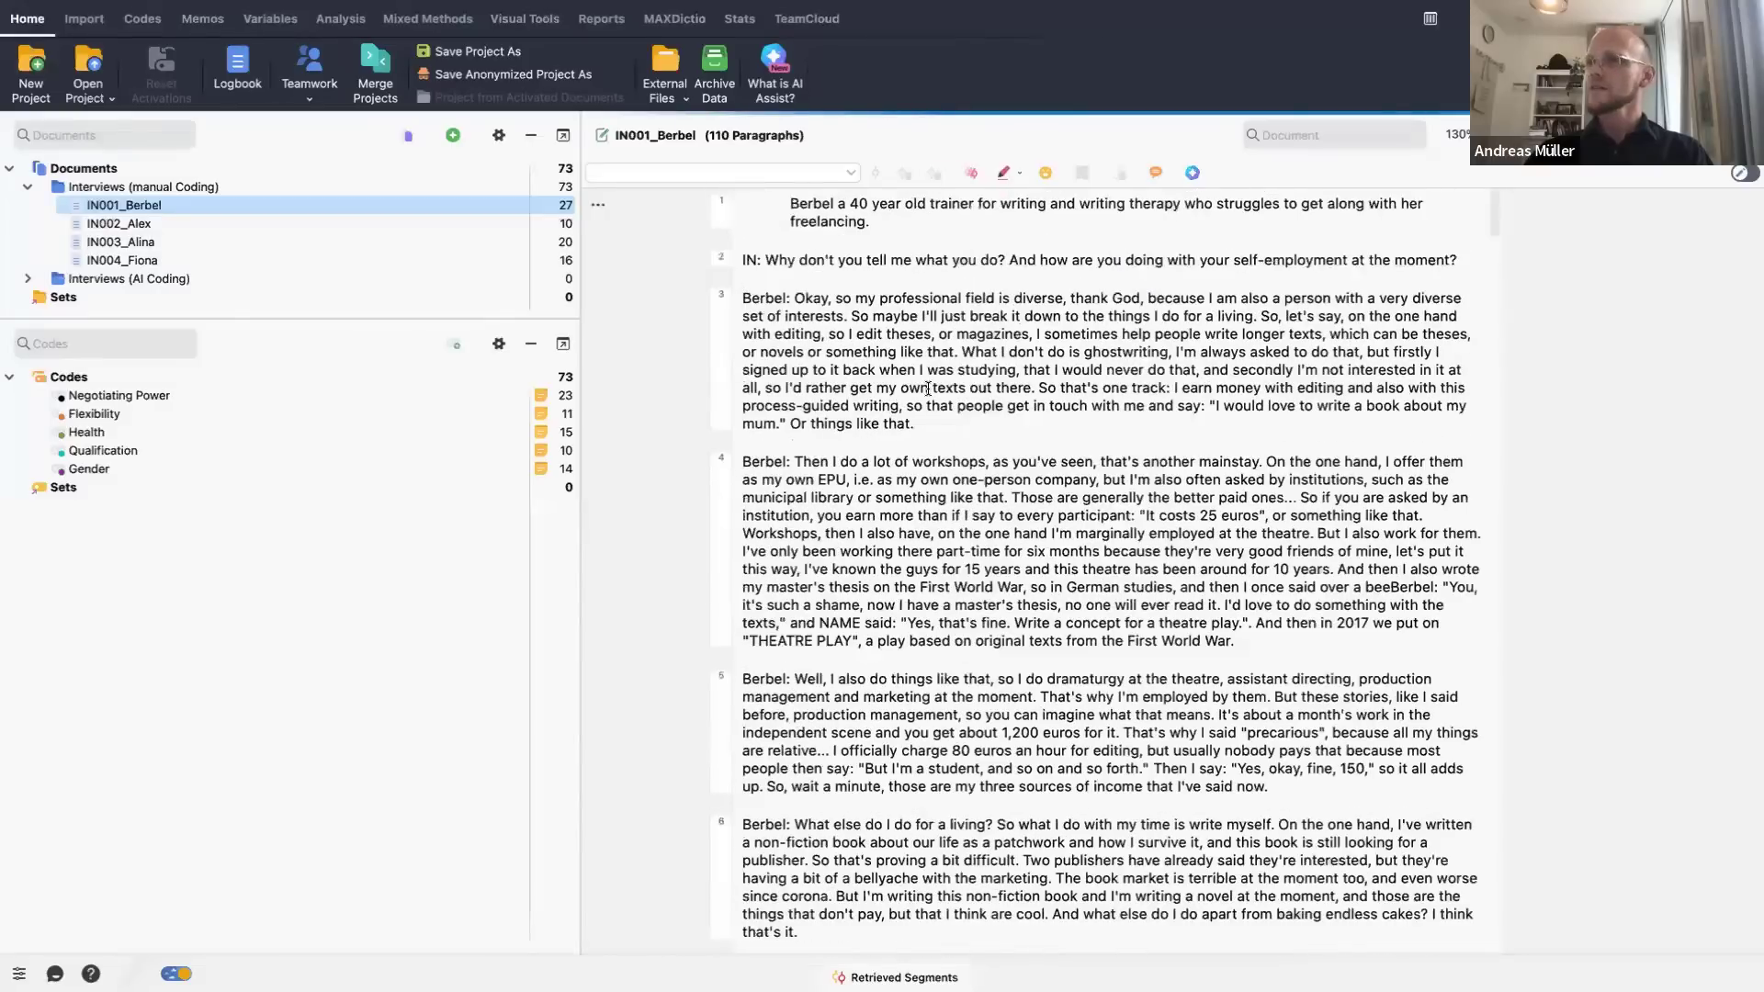
scroll(926, 390, down, 7)
scroll(928, 390, down, 20)
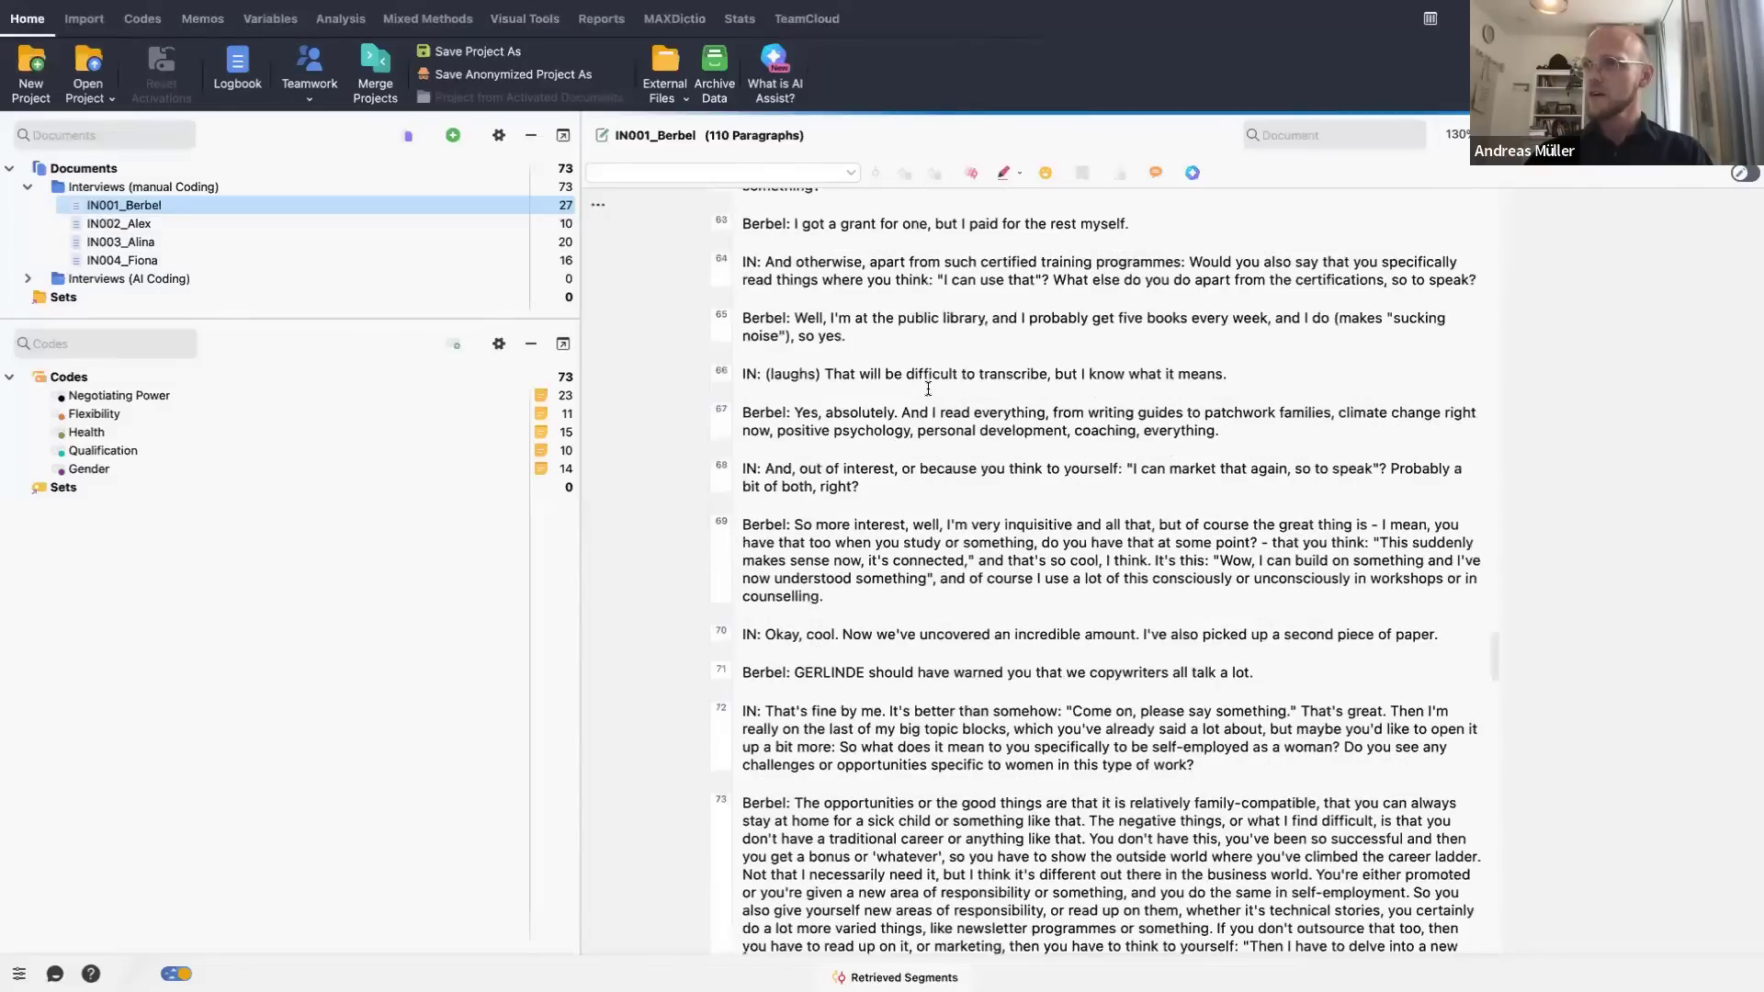
scroll(928, 390, down, 20)
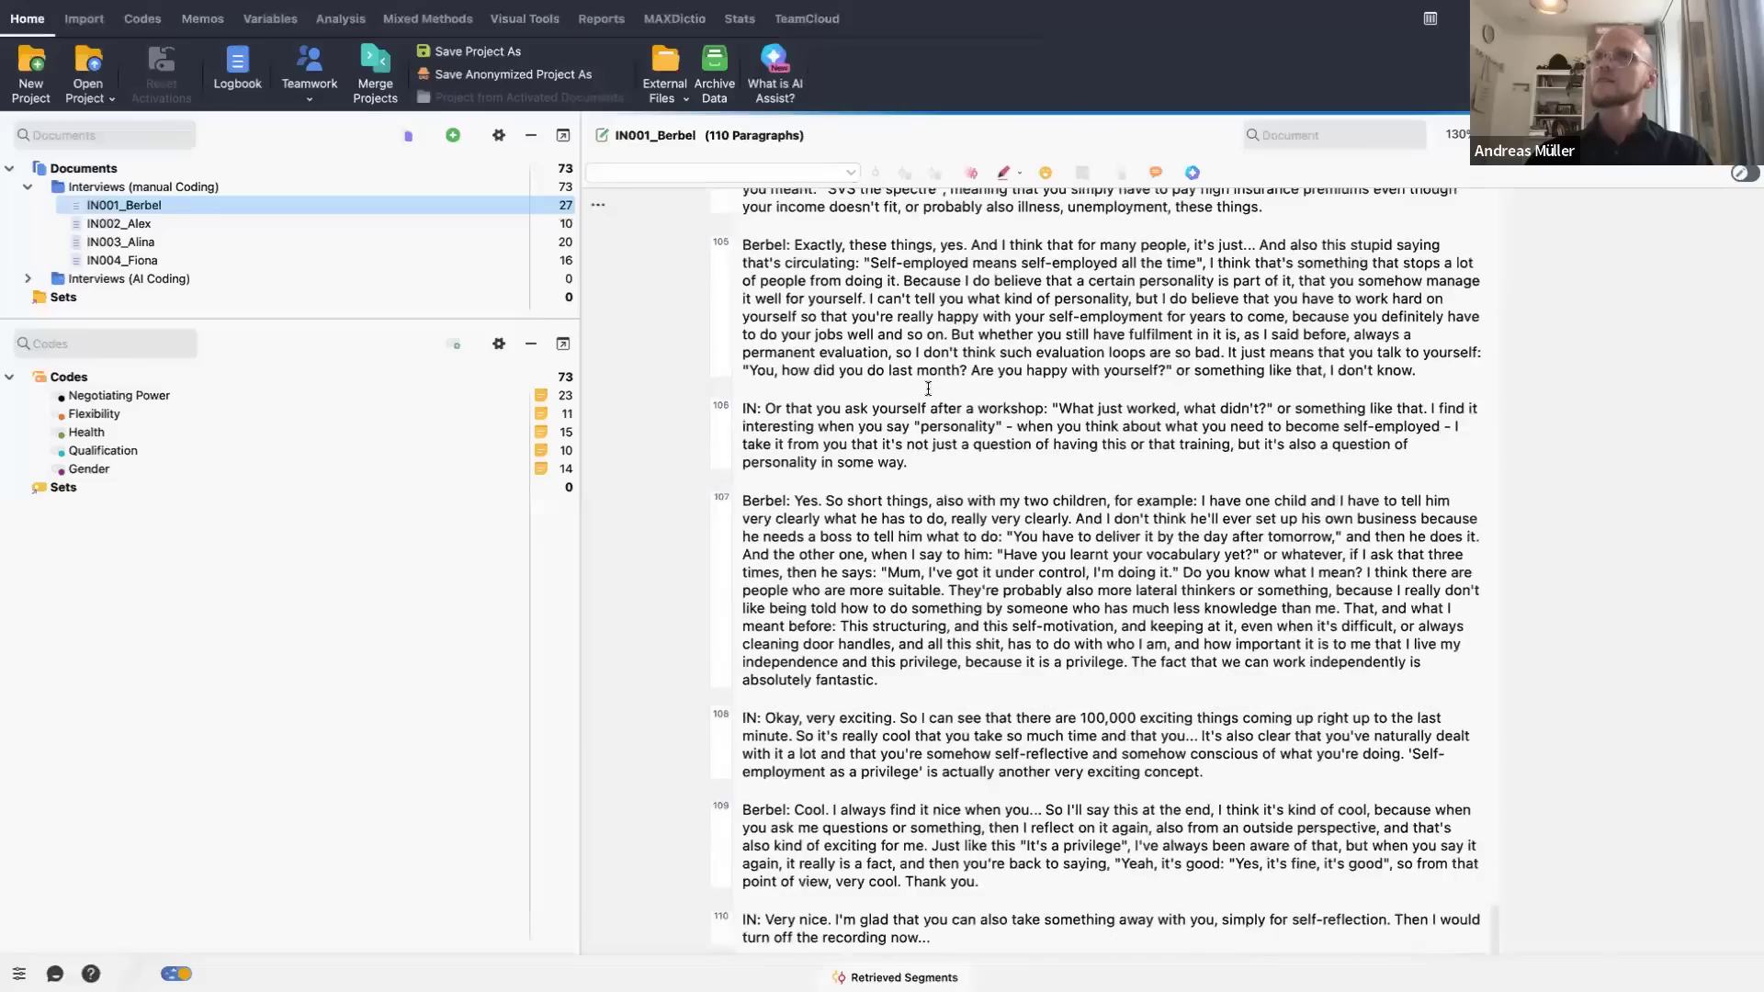
scroll(927, 390, up, 20)
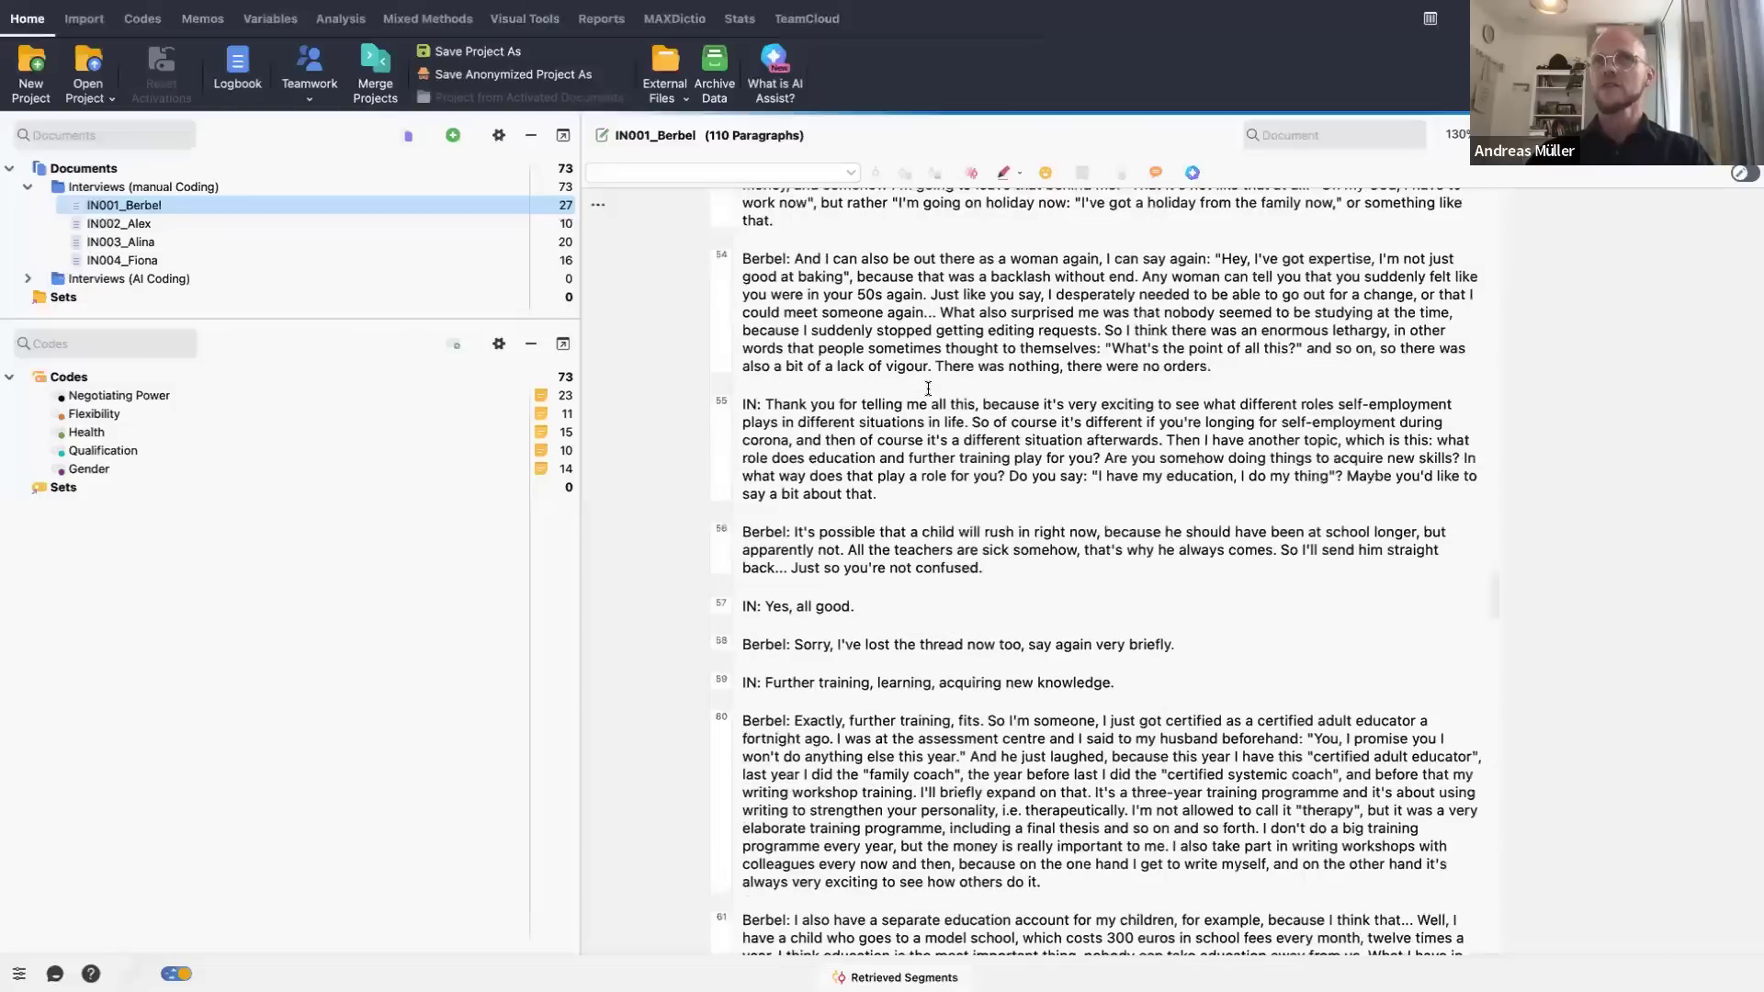
scroll(927, 387, up, 20)
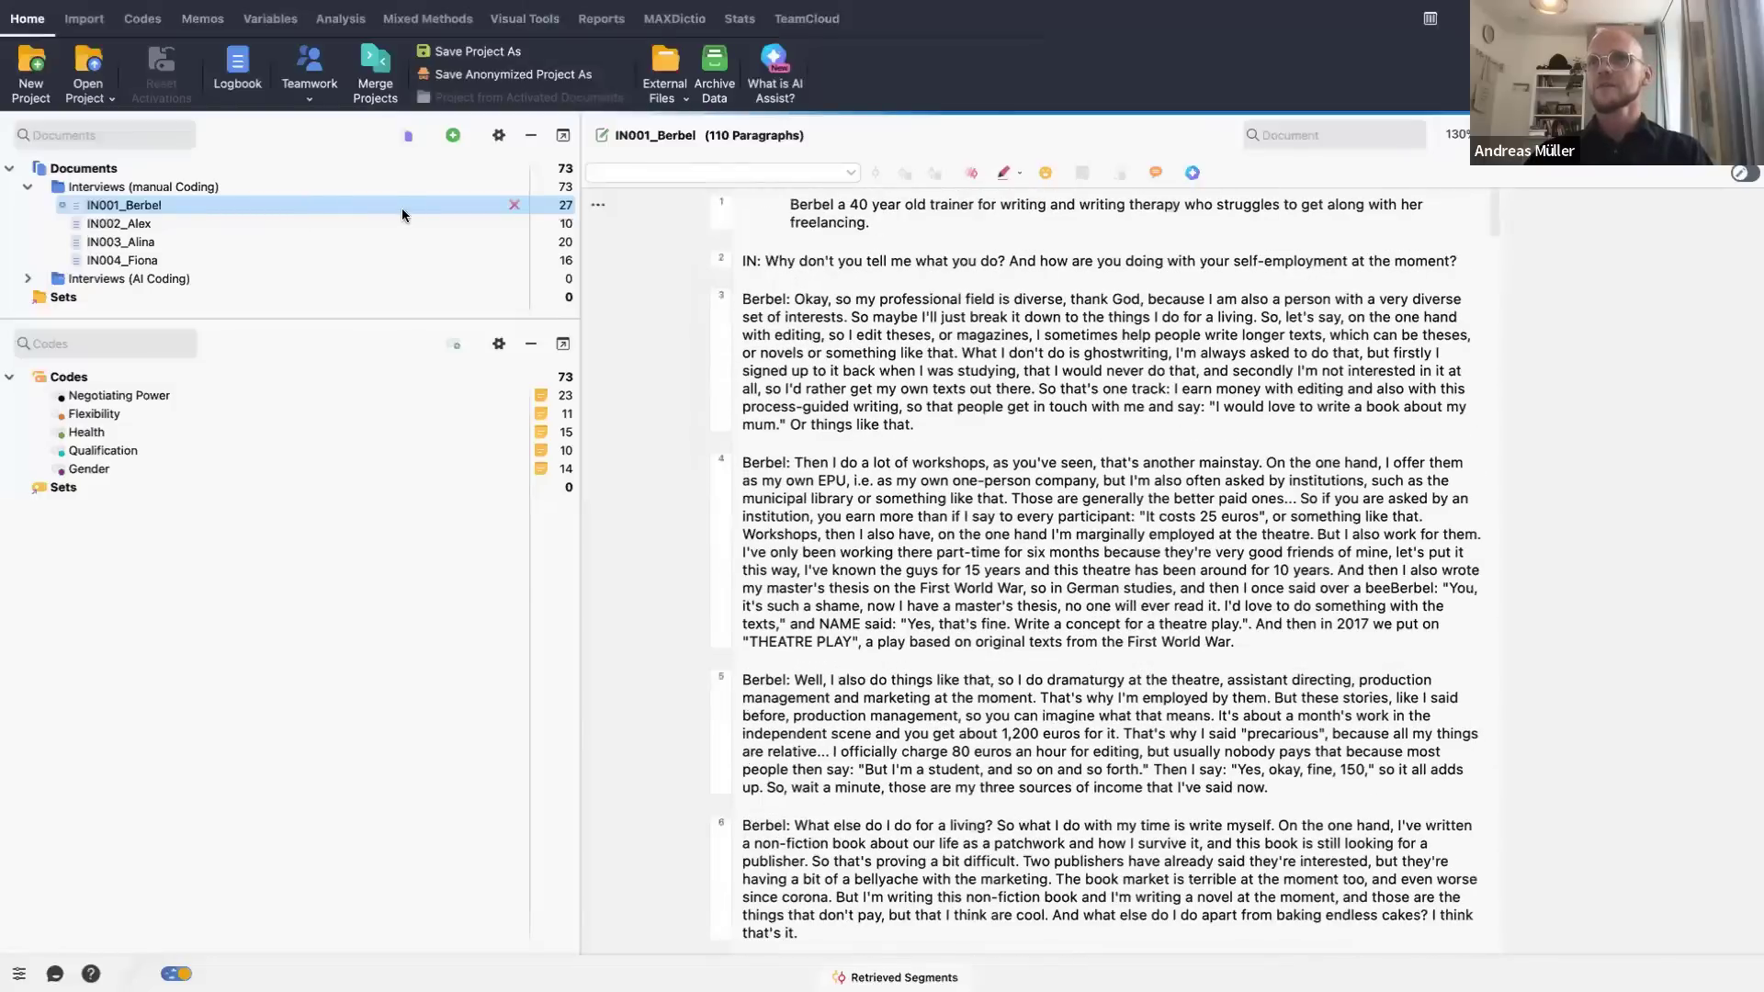
- Generate an AI Assist summary of the IN001 interview document with language English and length Short
right_click(403, 215)
mouse_move(740, 498)
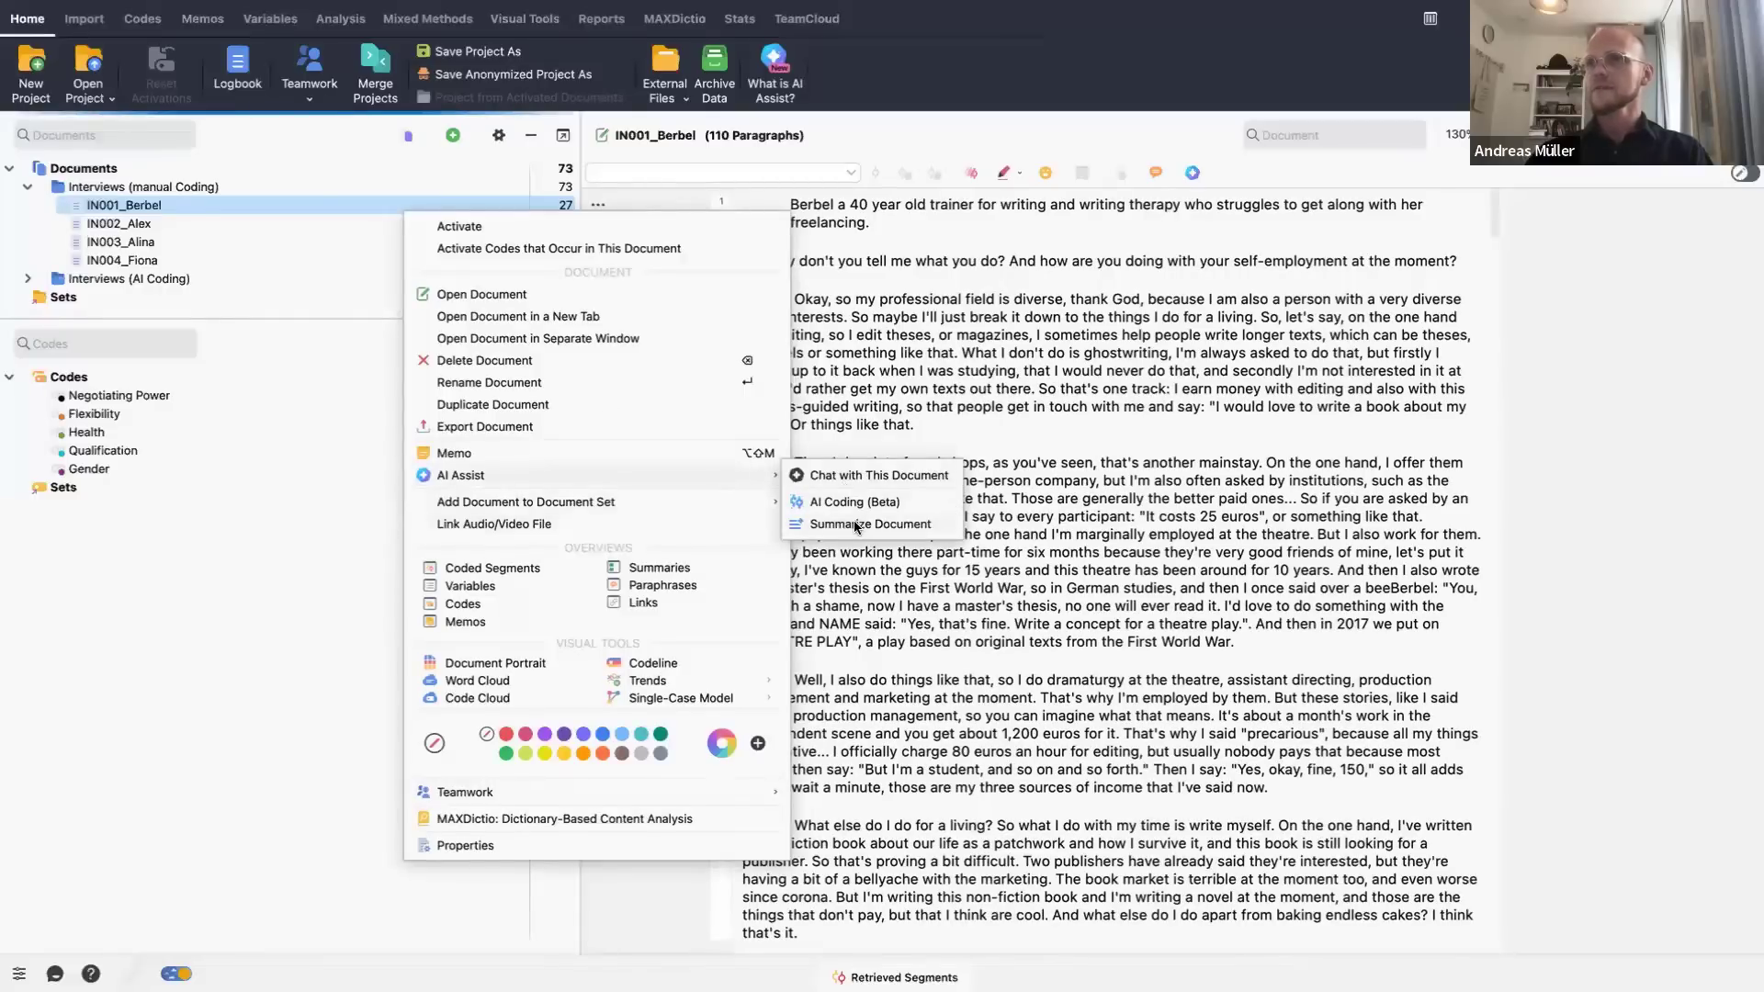
click(855, 524)
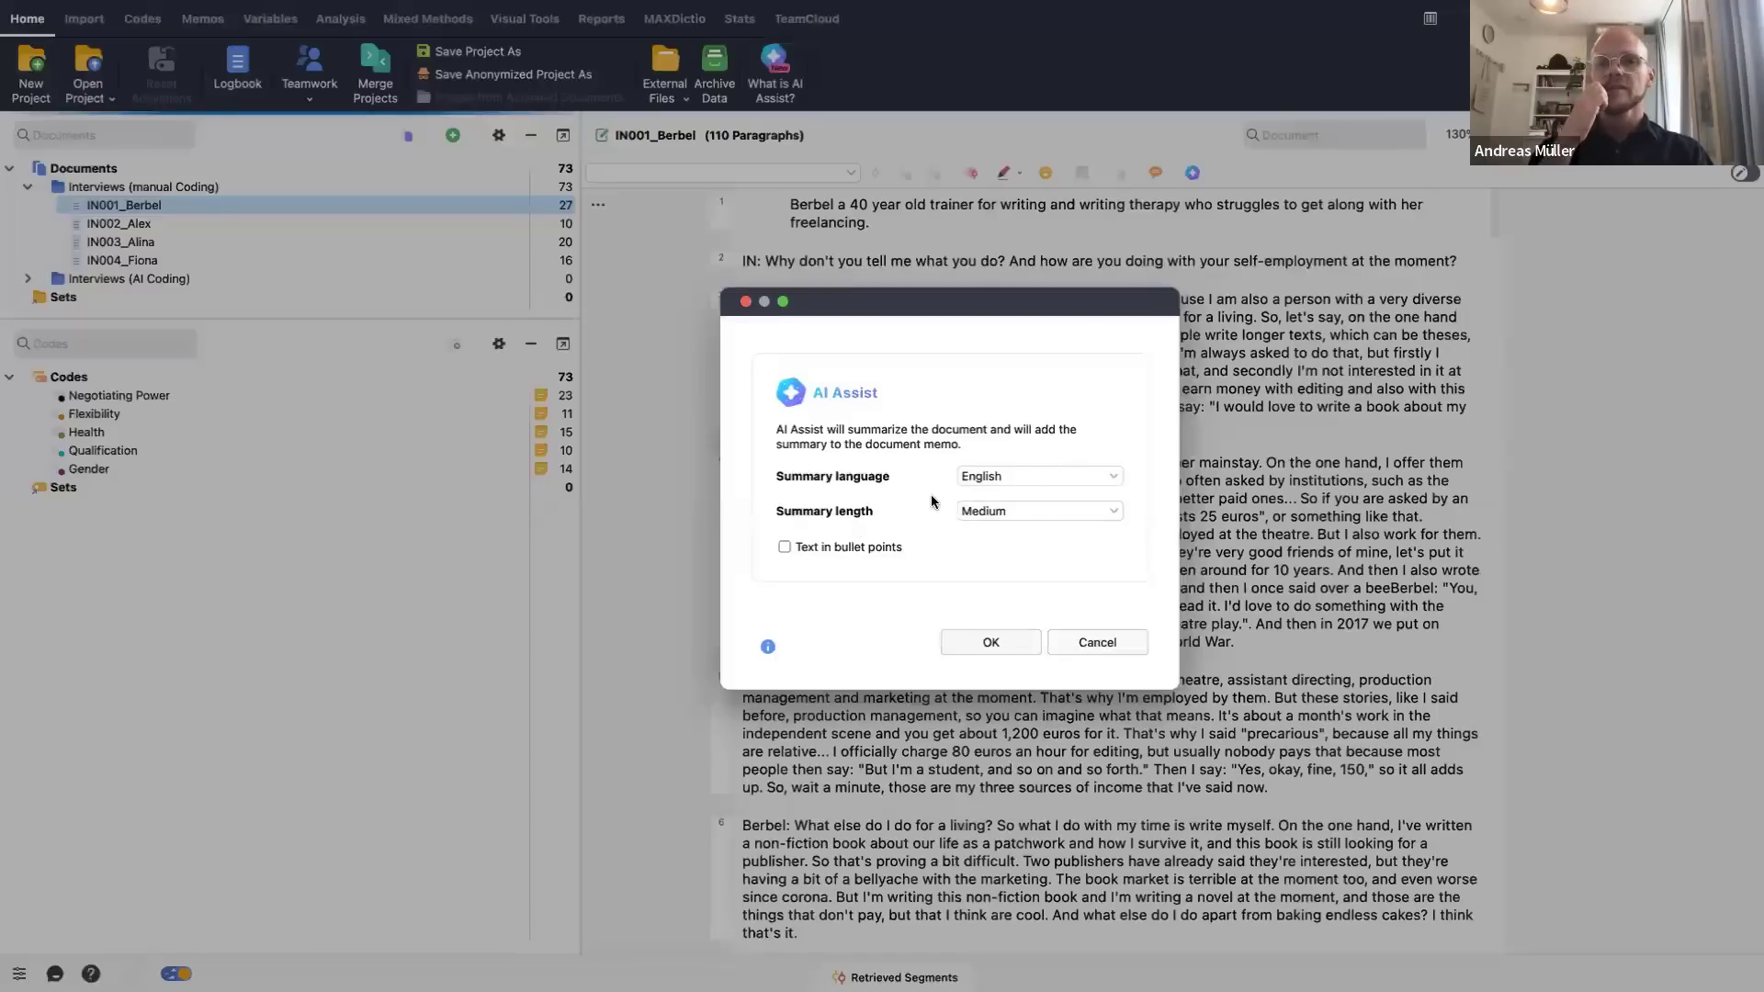
click(982, 475)
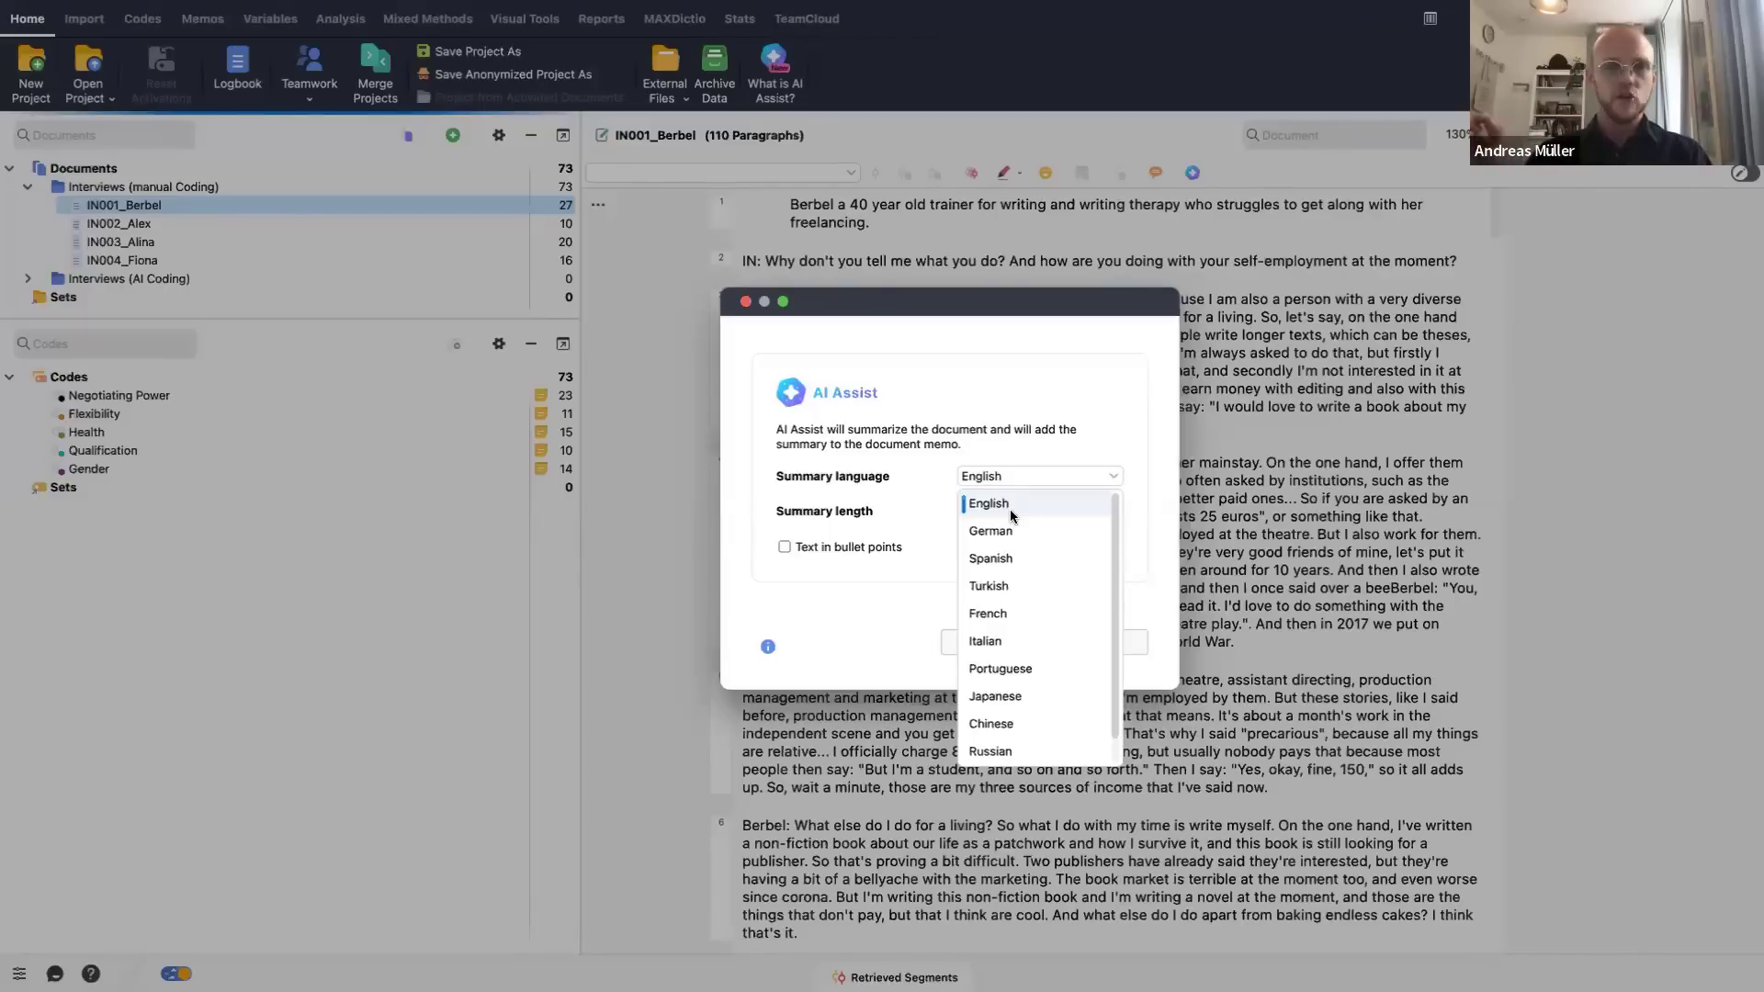
scroll(1030, 597, down, 1)
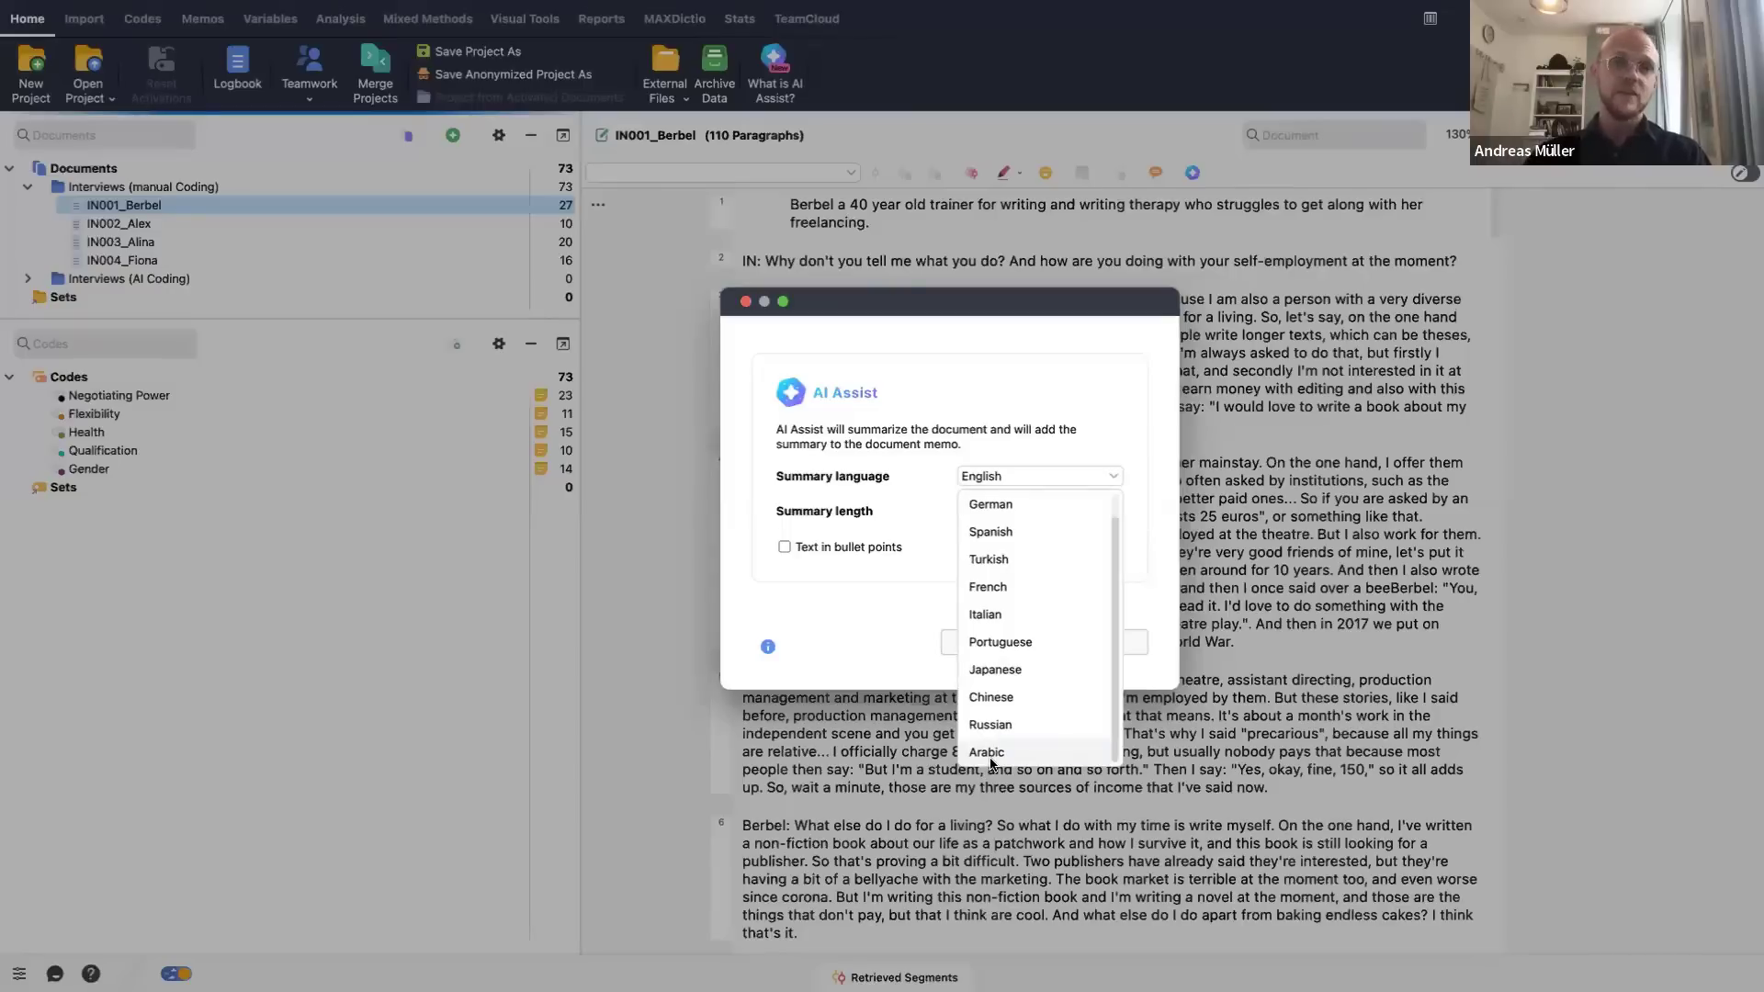
scroll(1044, 574, up, 1)
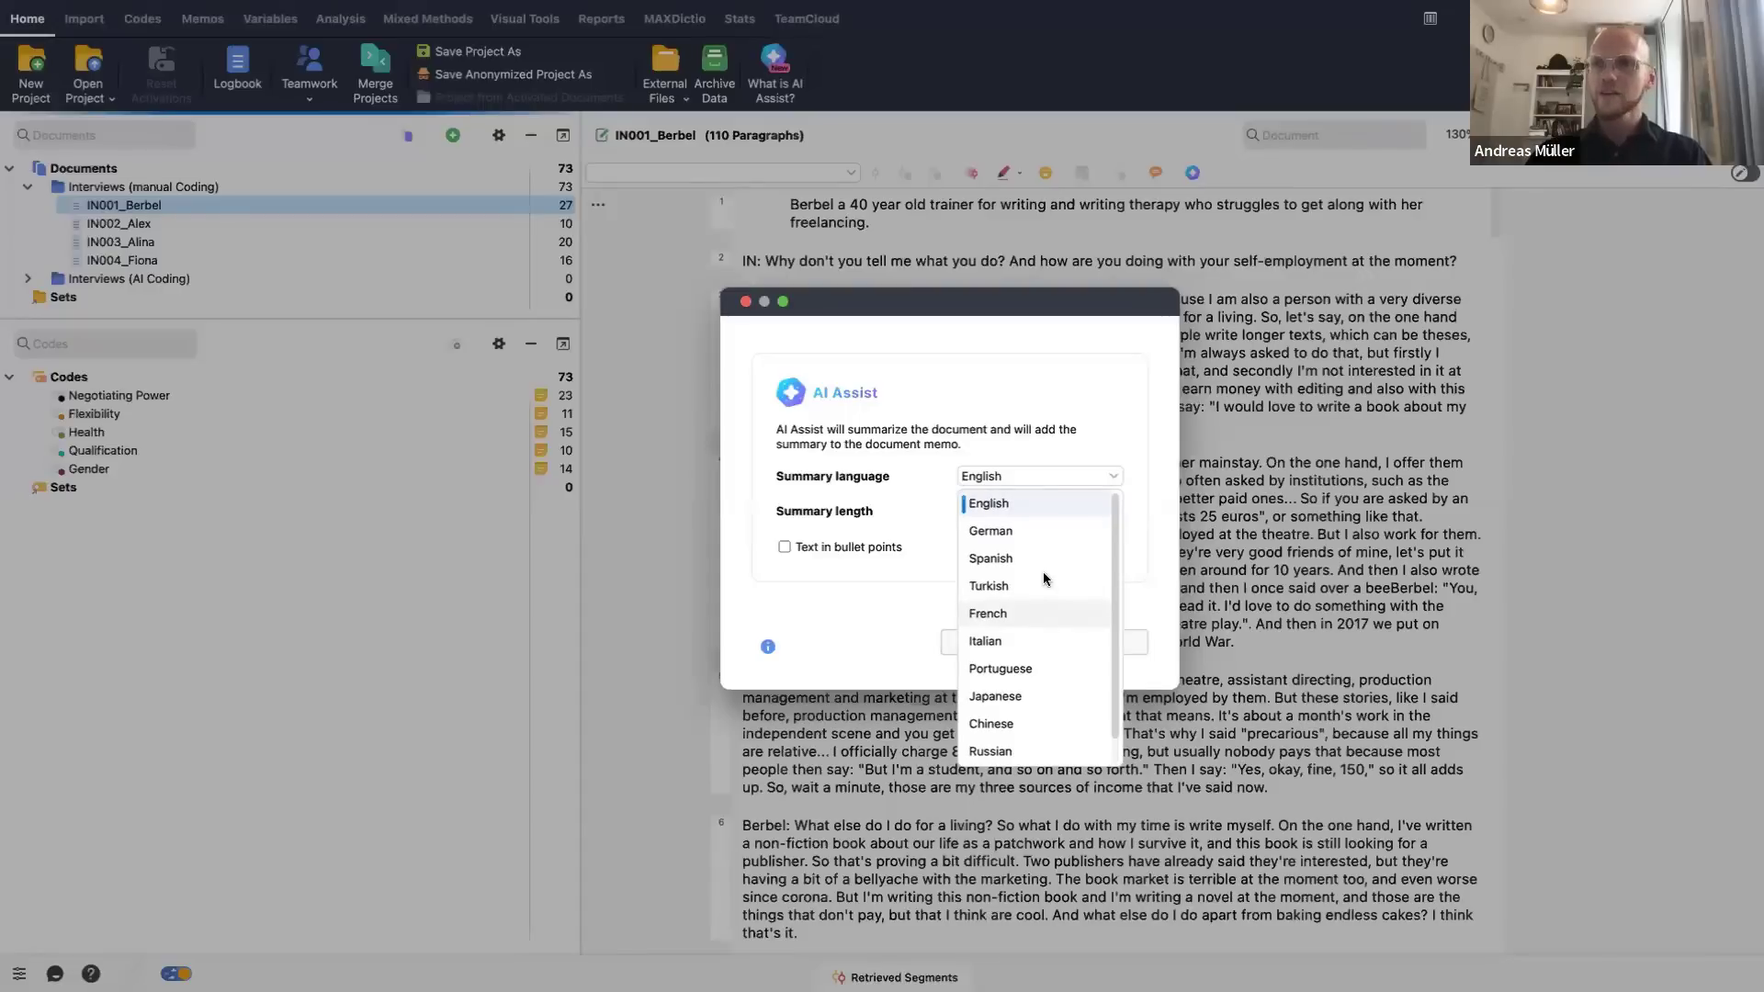
scroll(1044, 572, down, 1)
scroll(1044, 571, up, 1)
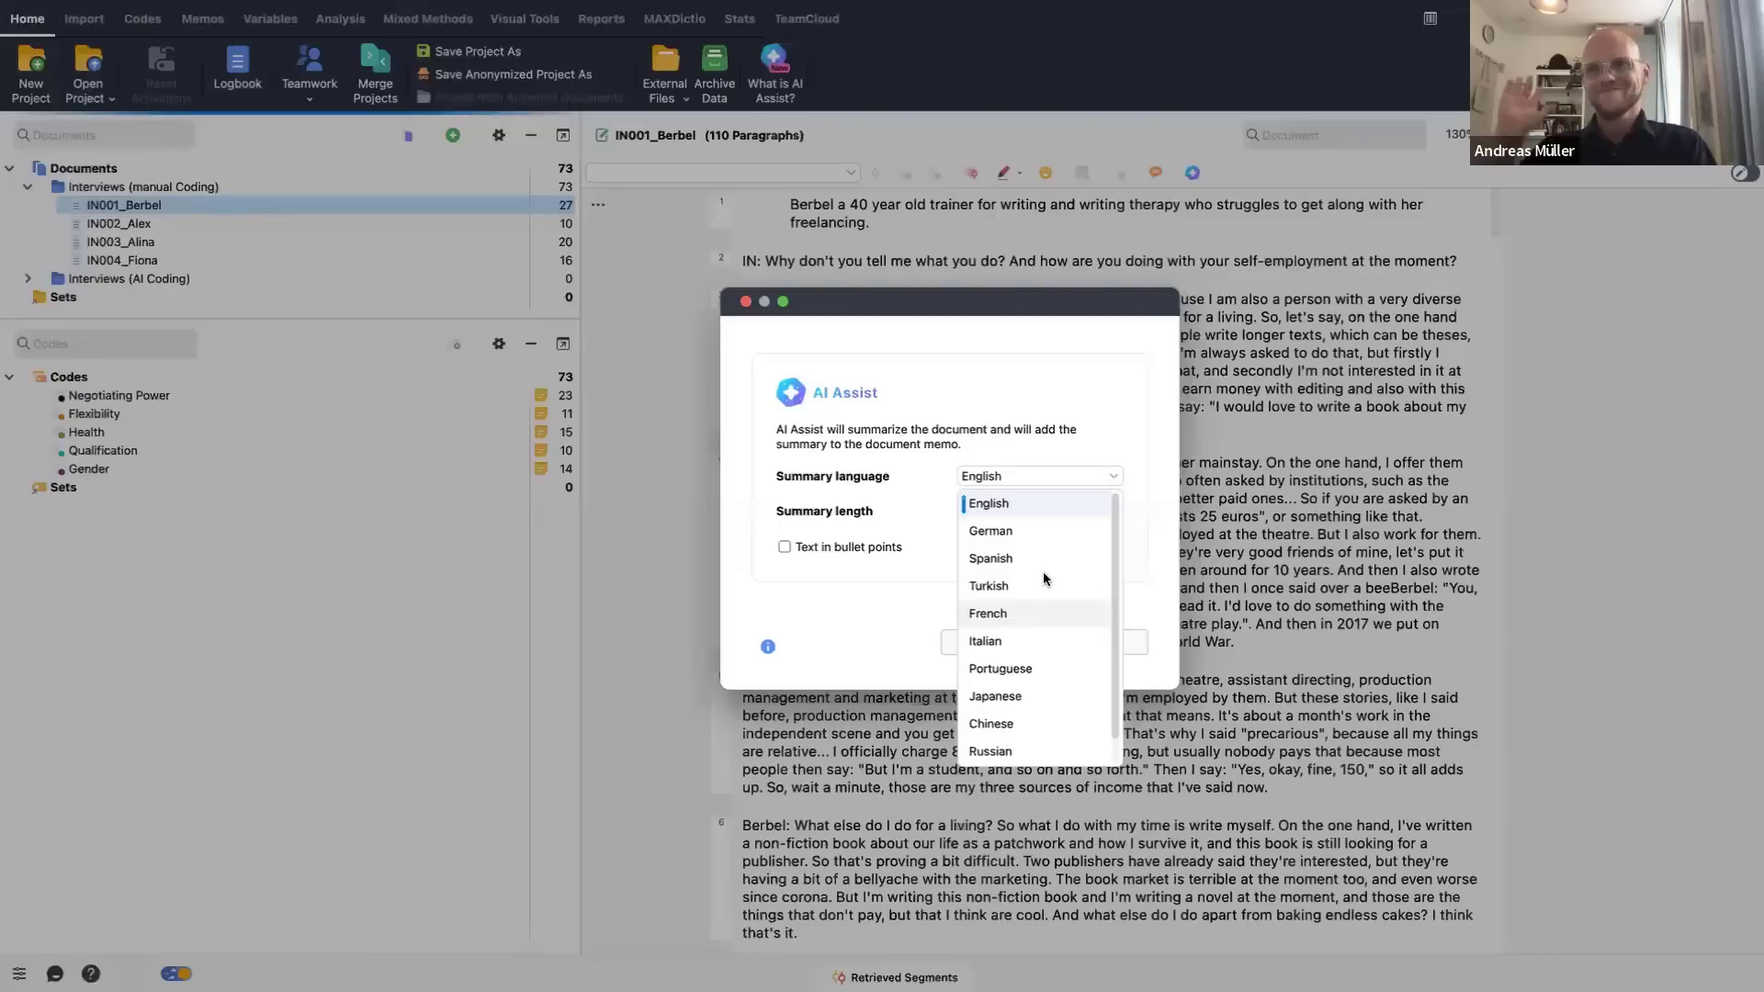
click(1039, 506)
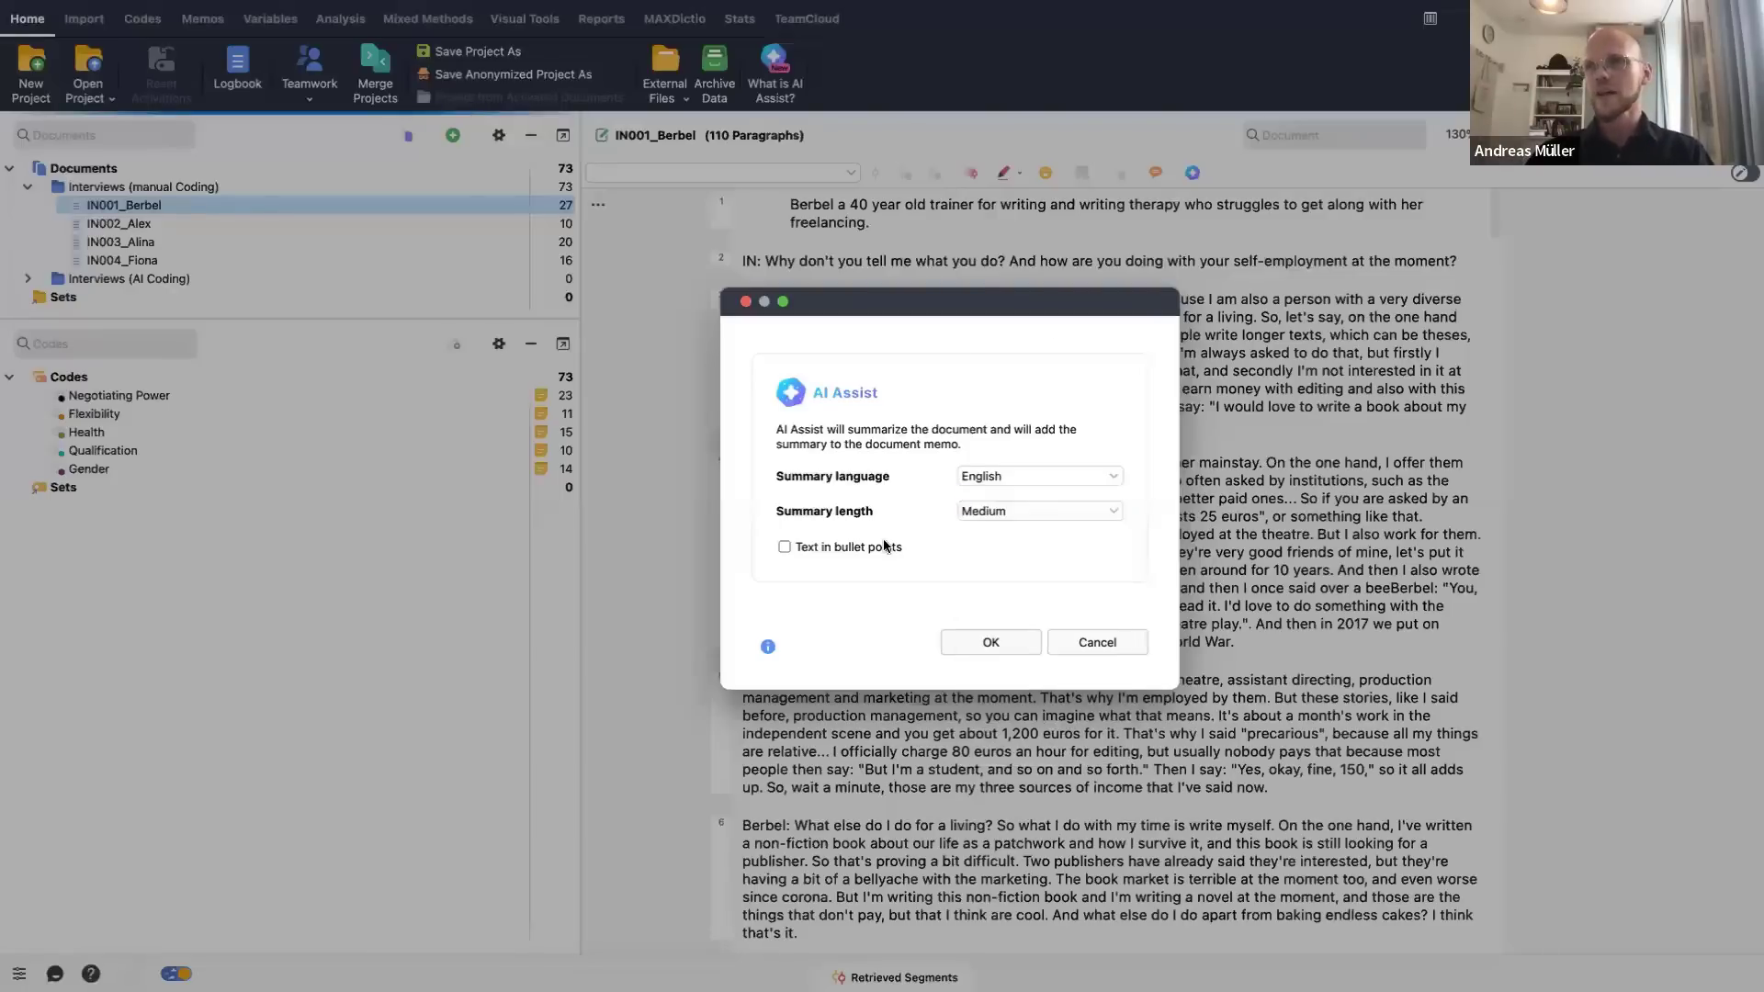
click(990, 508)
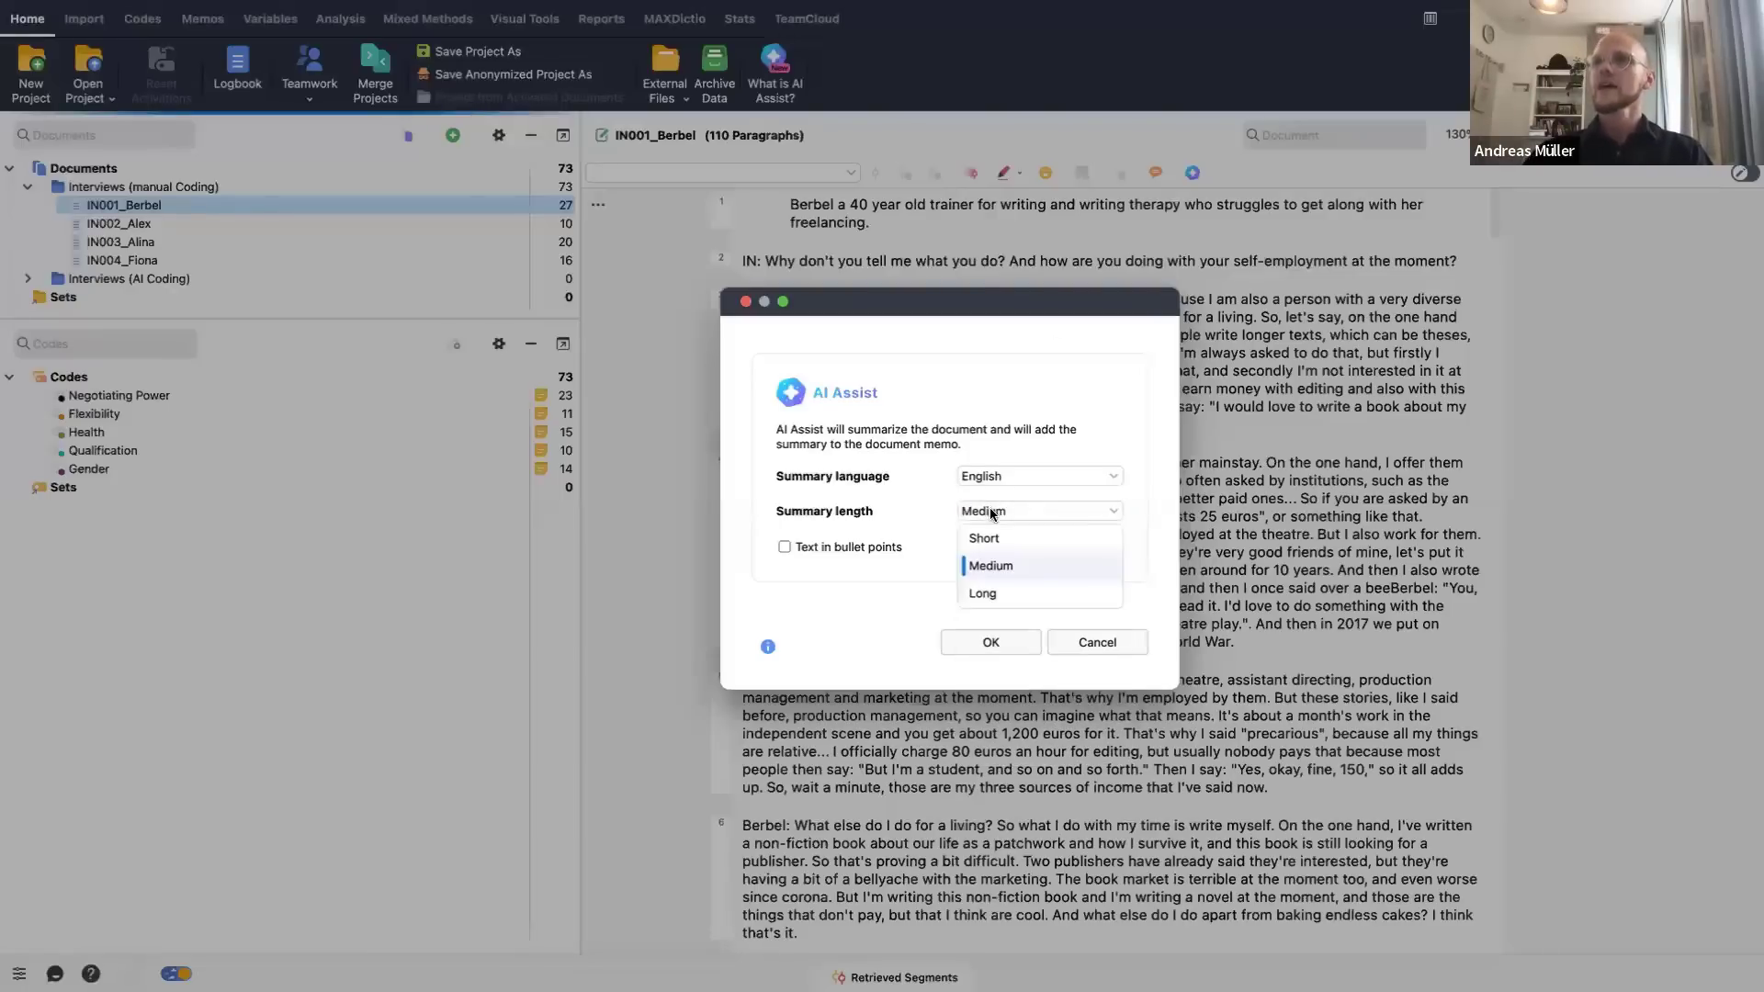
click(1057, 539)
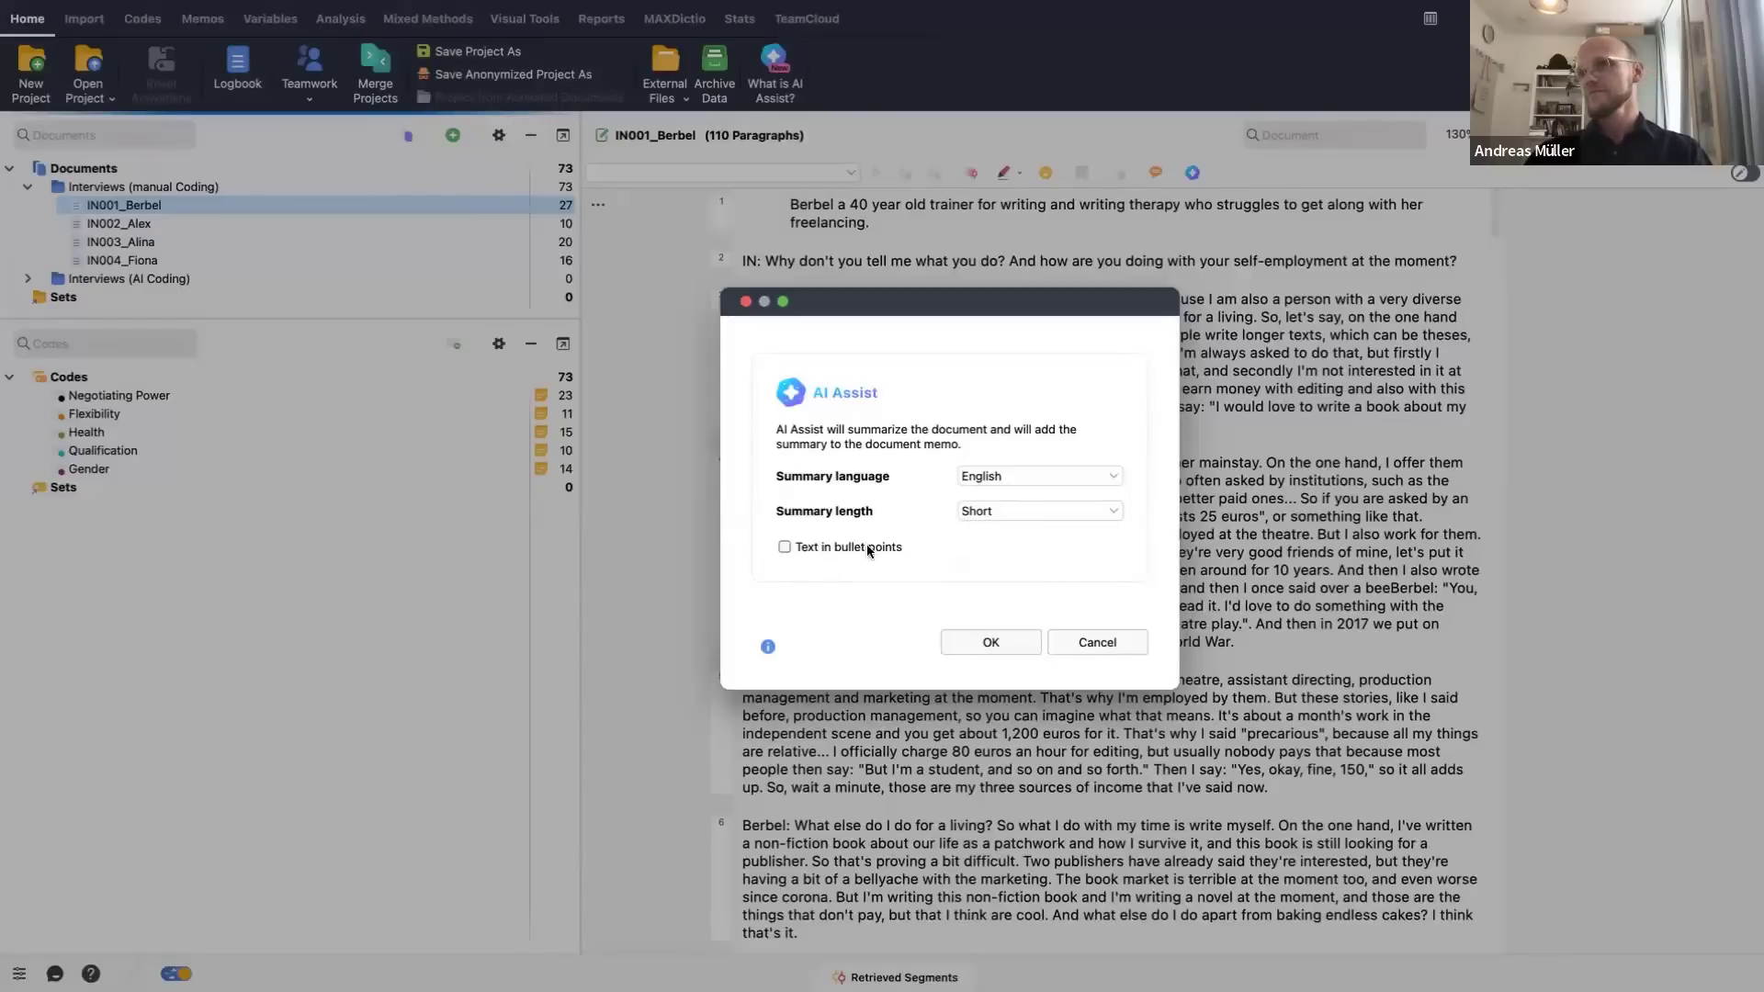
click(980, 644)
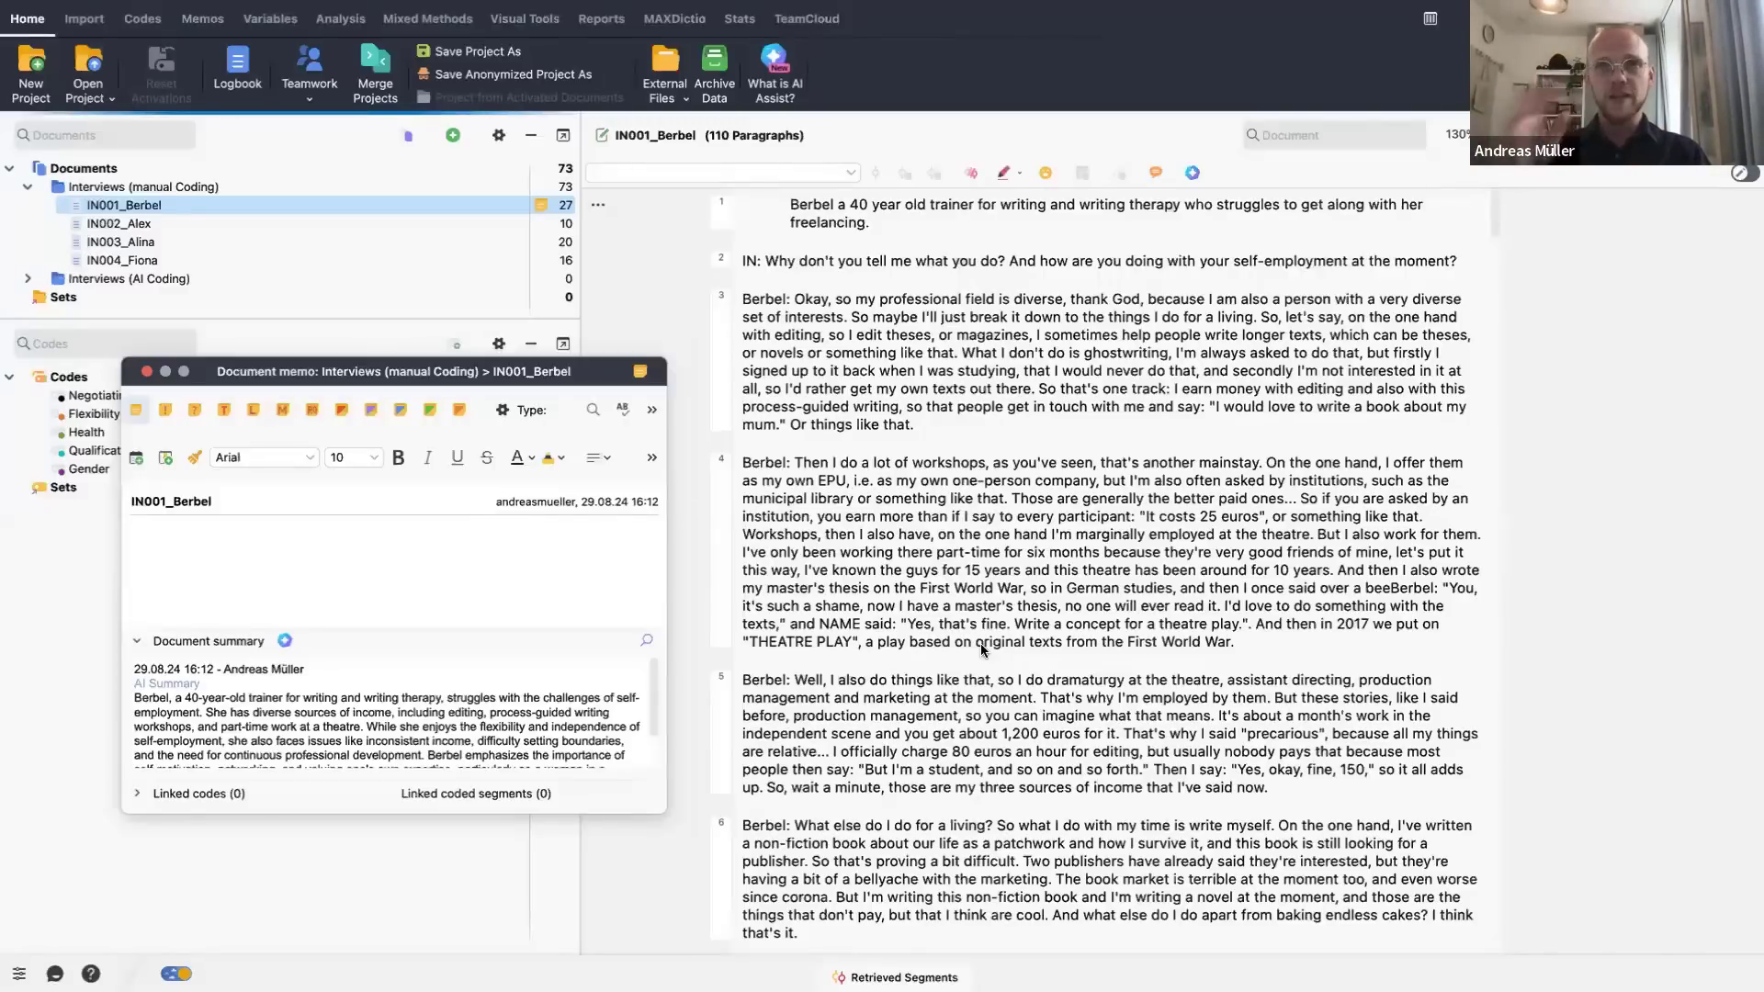
- Reposition and enlarge the document memo to read the whole AI summary, and close the memo
drag(503, 366, 503, 225)
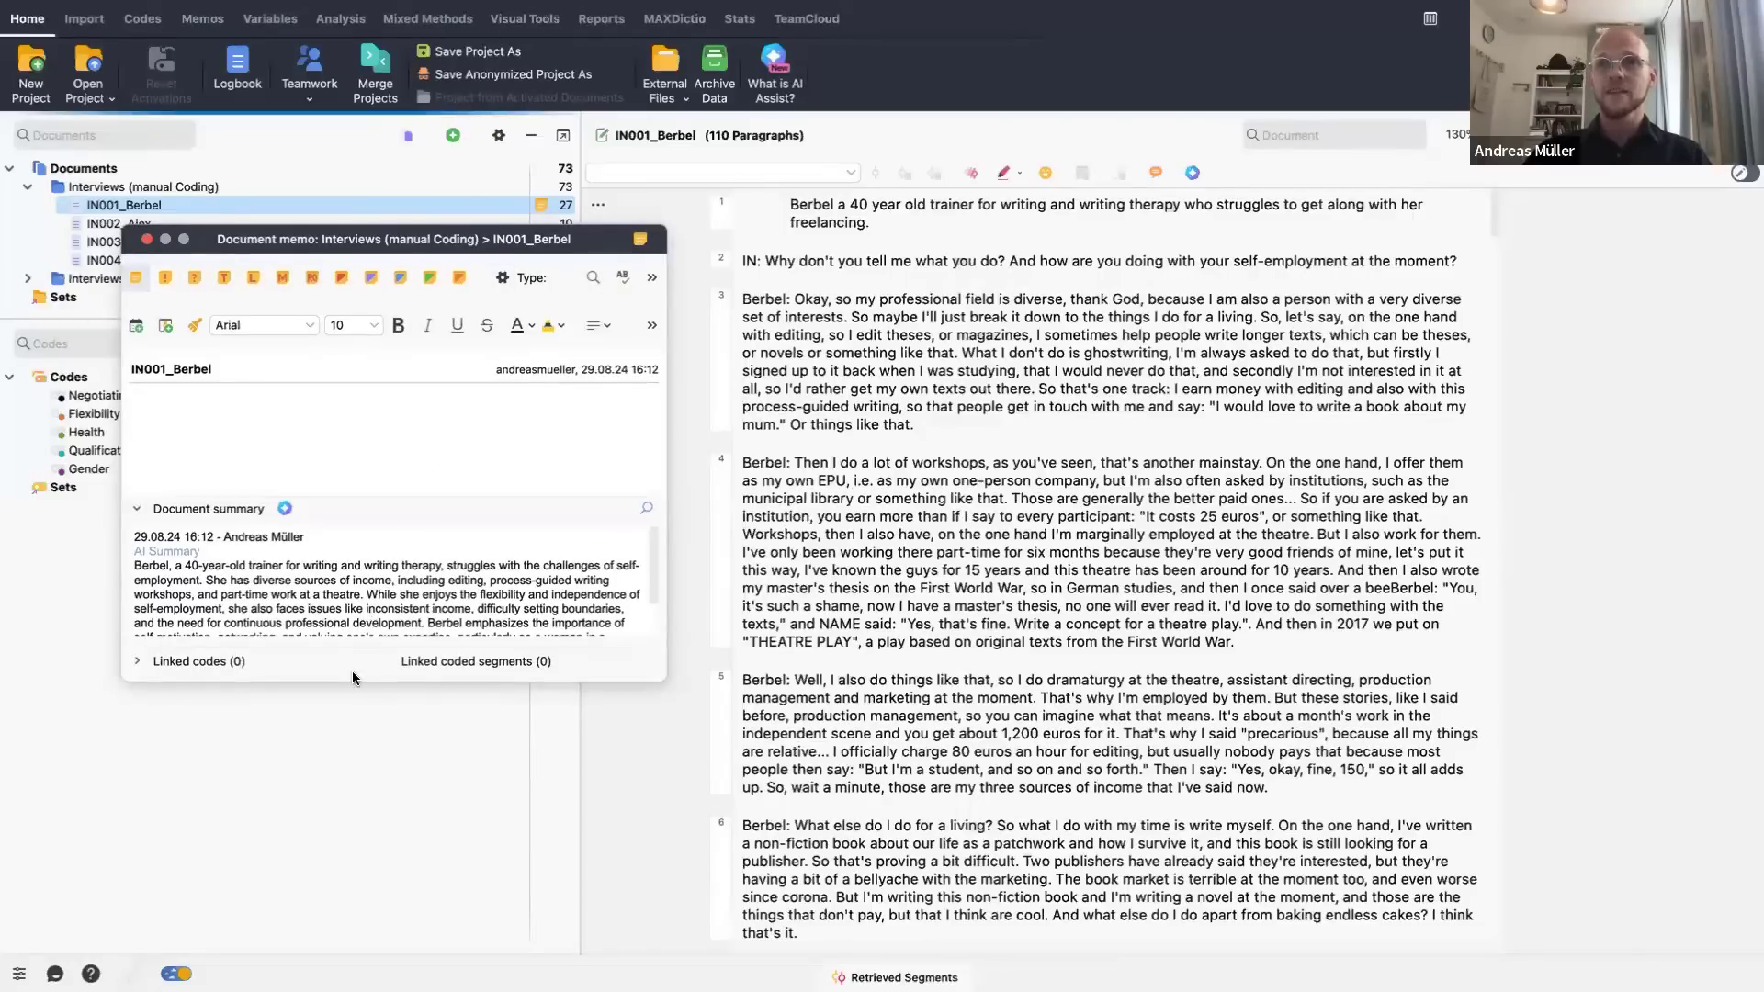
drag(355, 684, 324, 789)
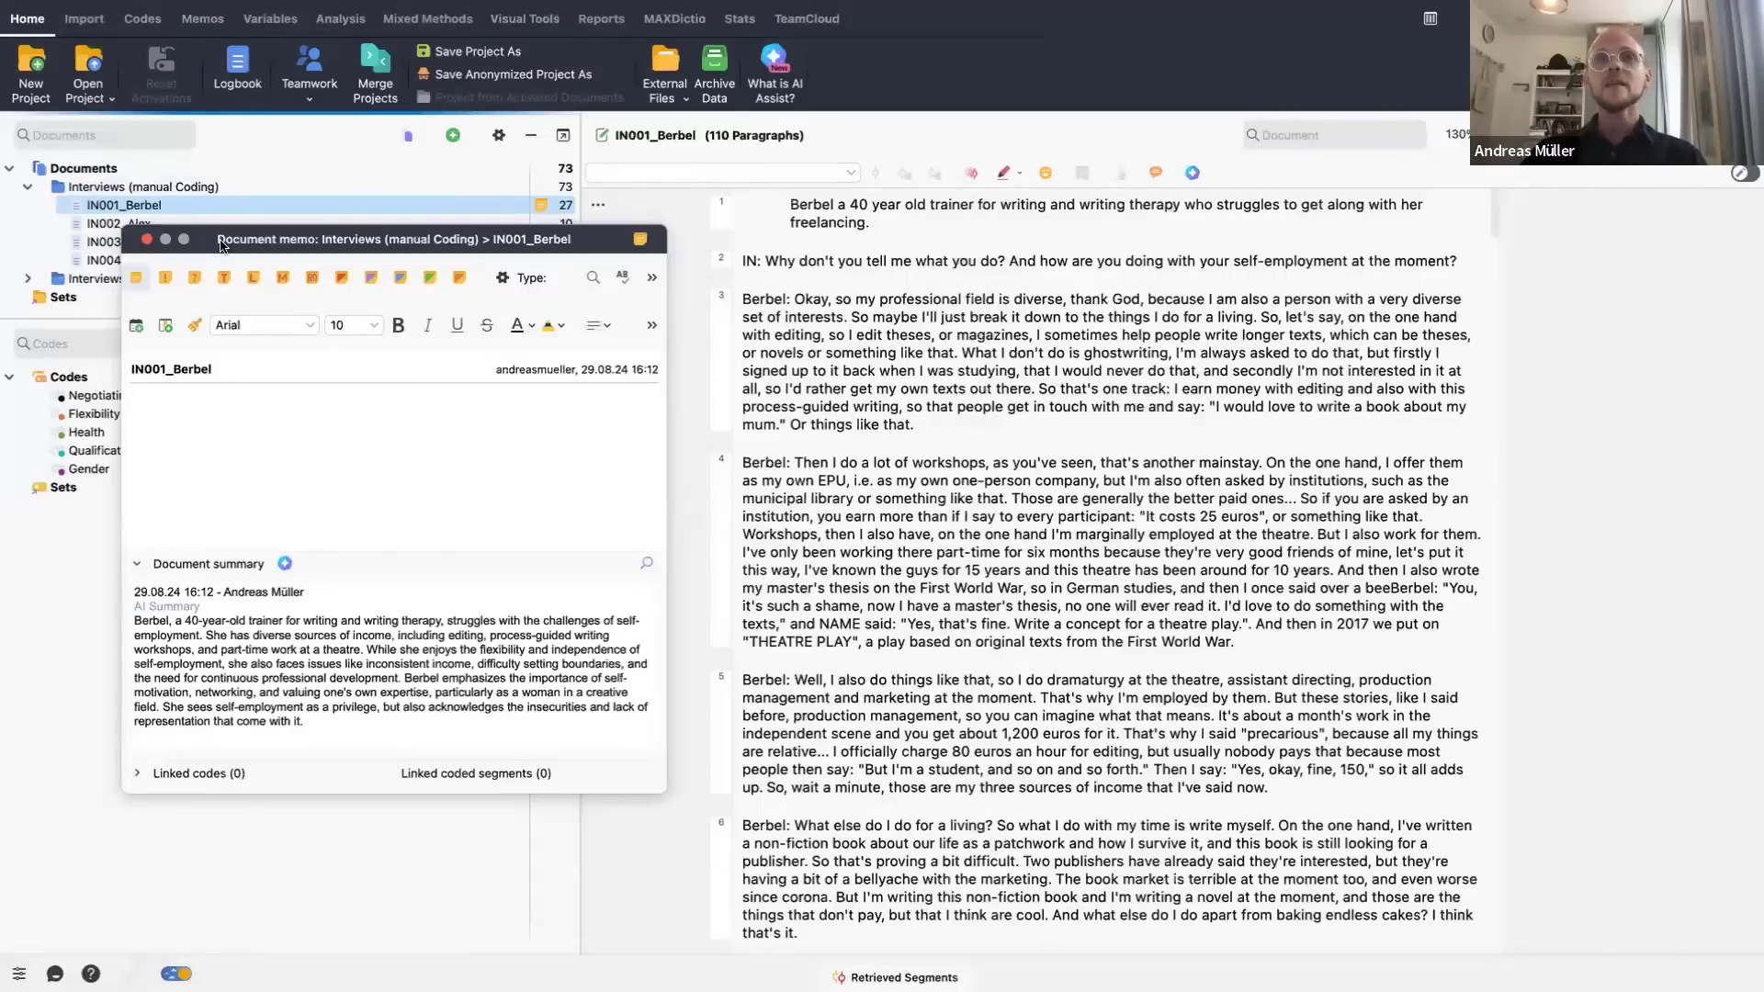
drag(221, 245, 468, 250)
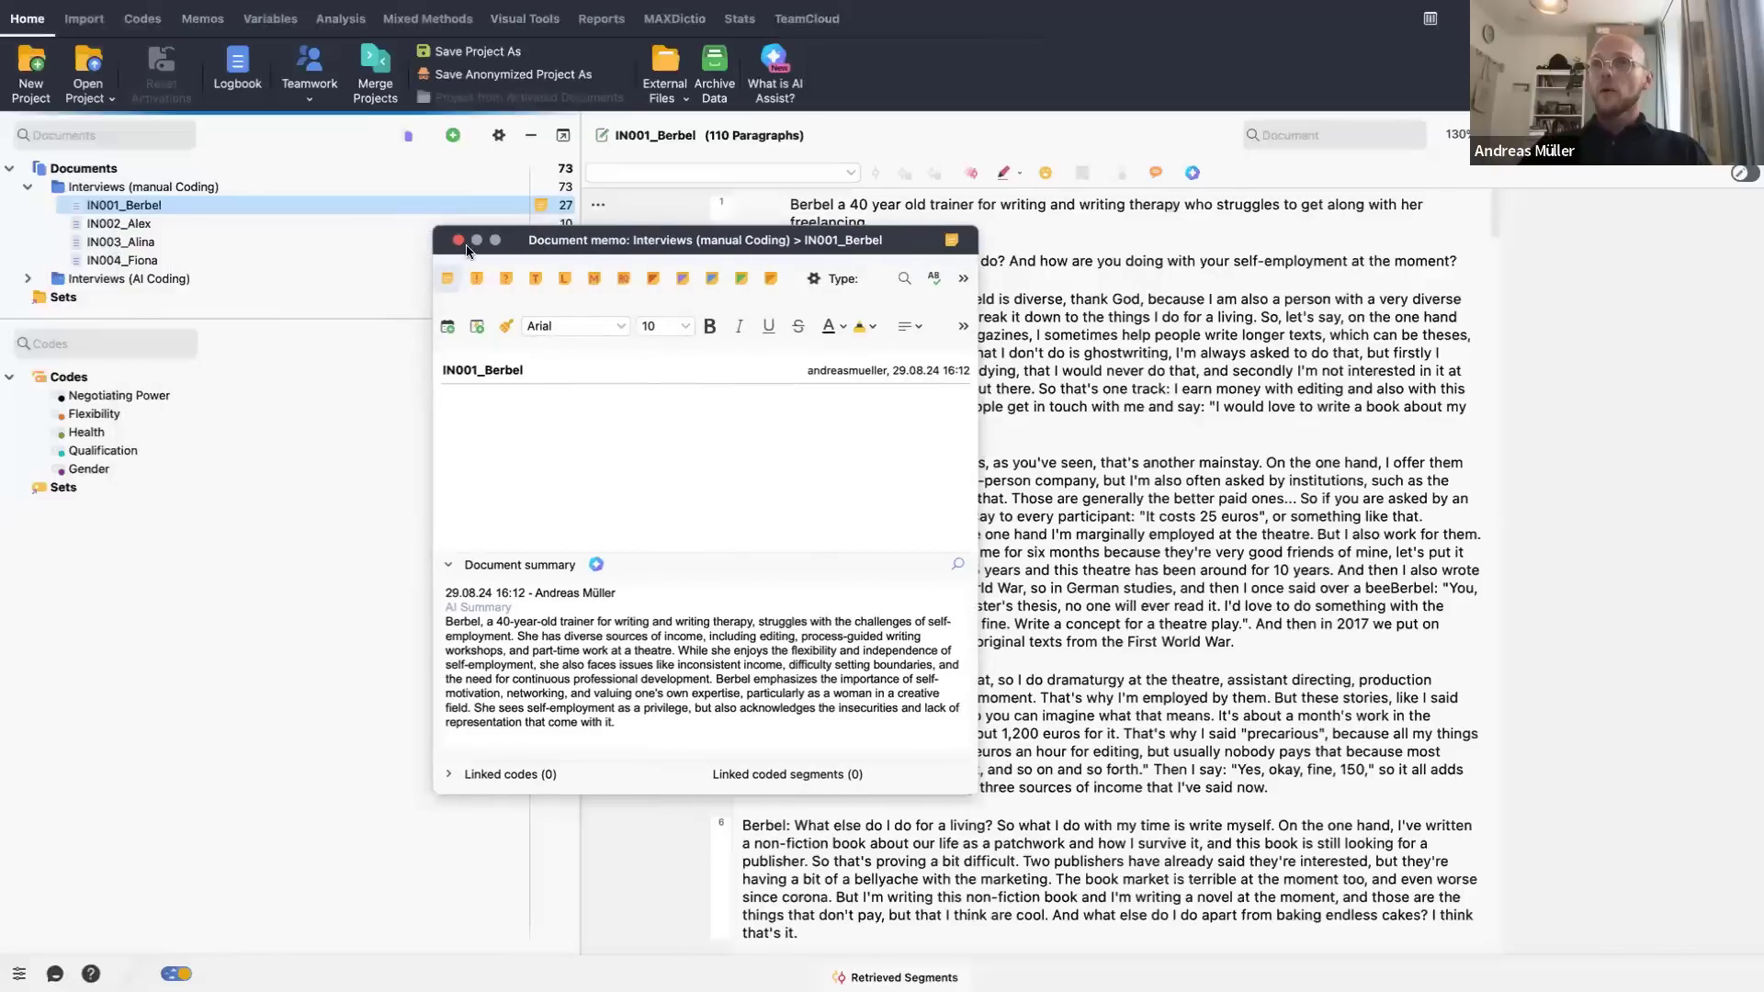
click(459, 241)
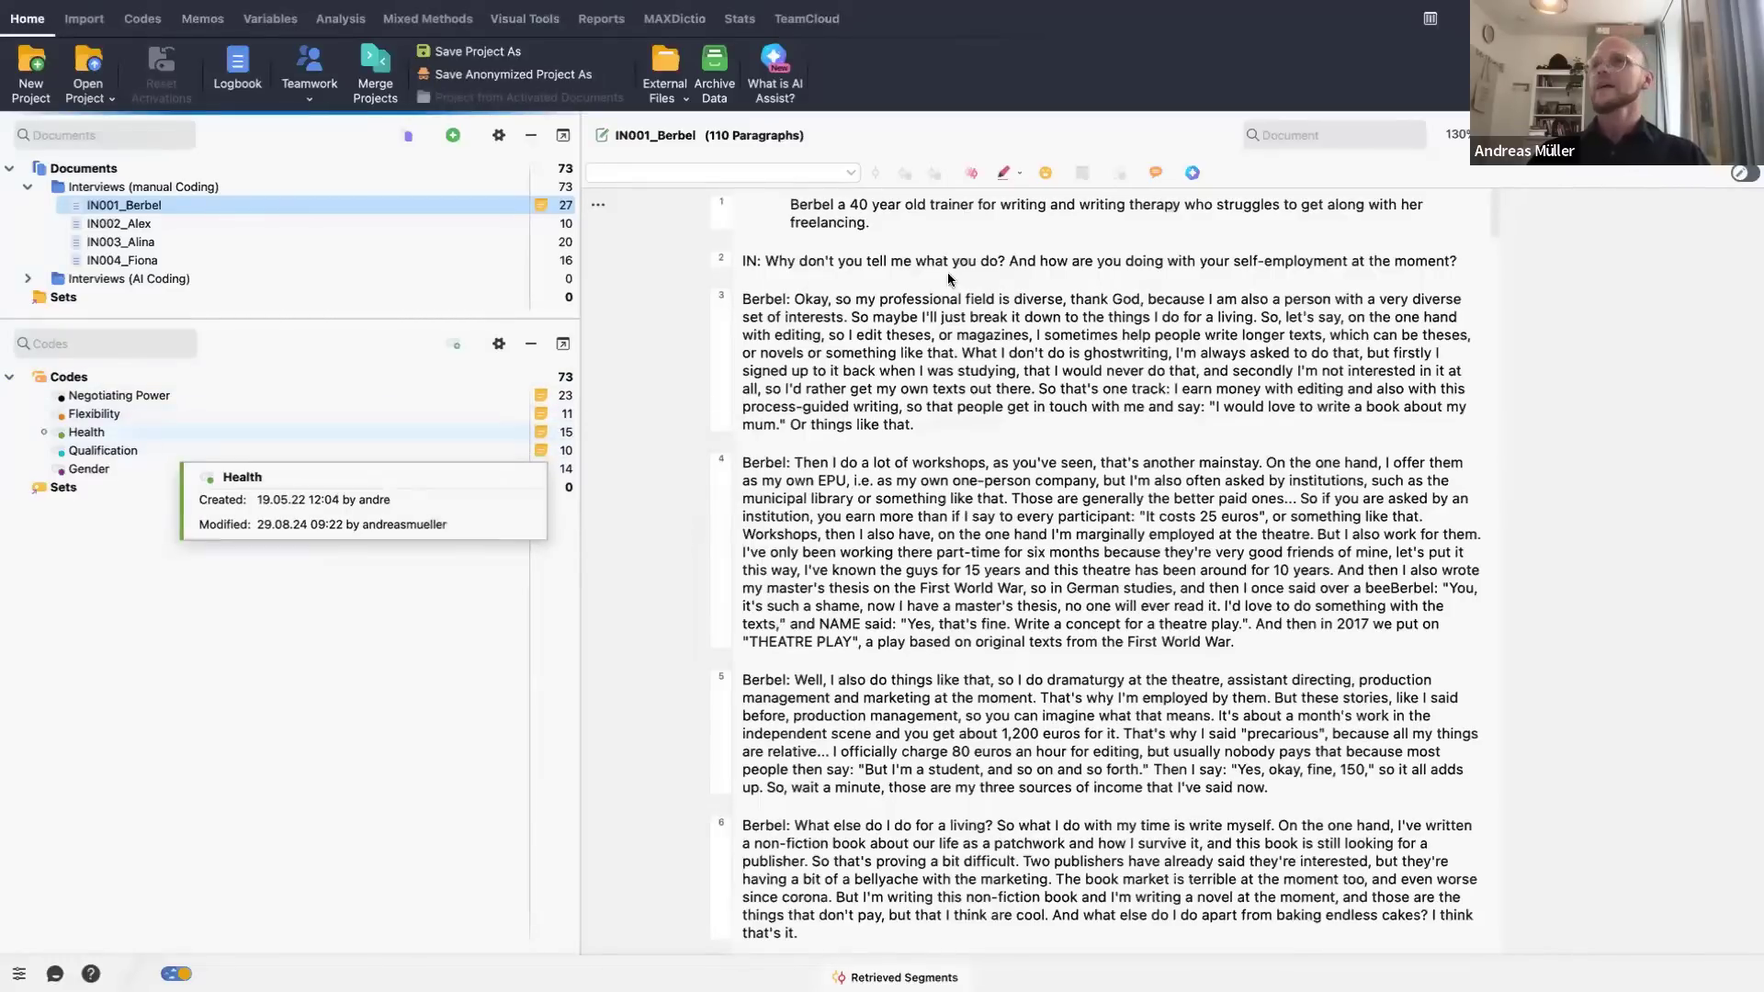
drag(742, 299, 1158, 570)
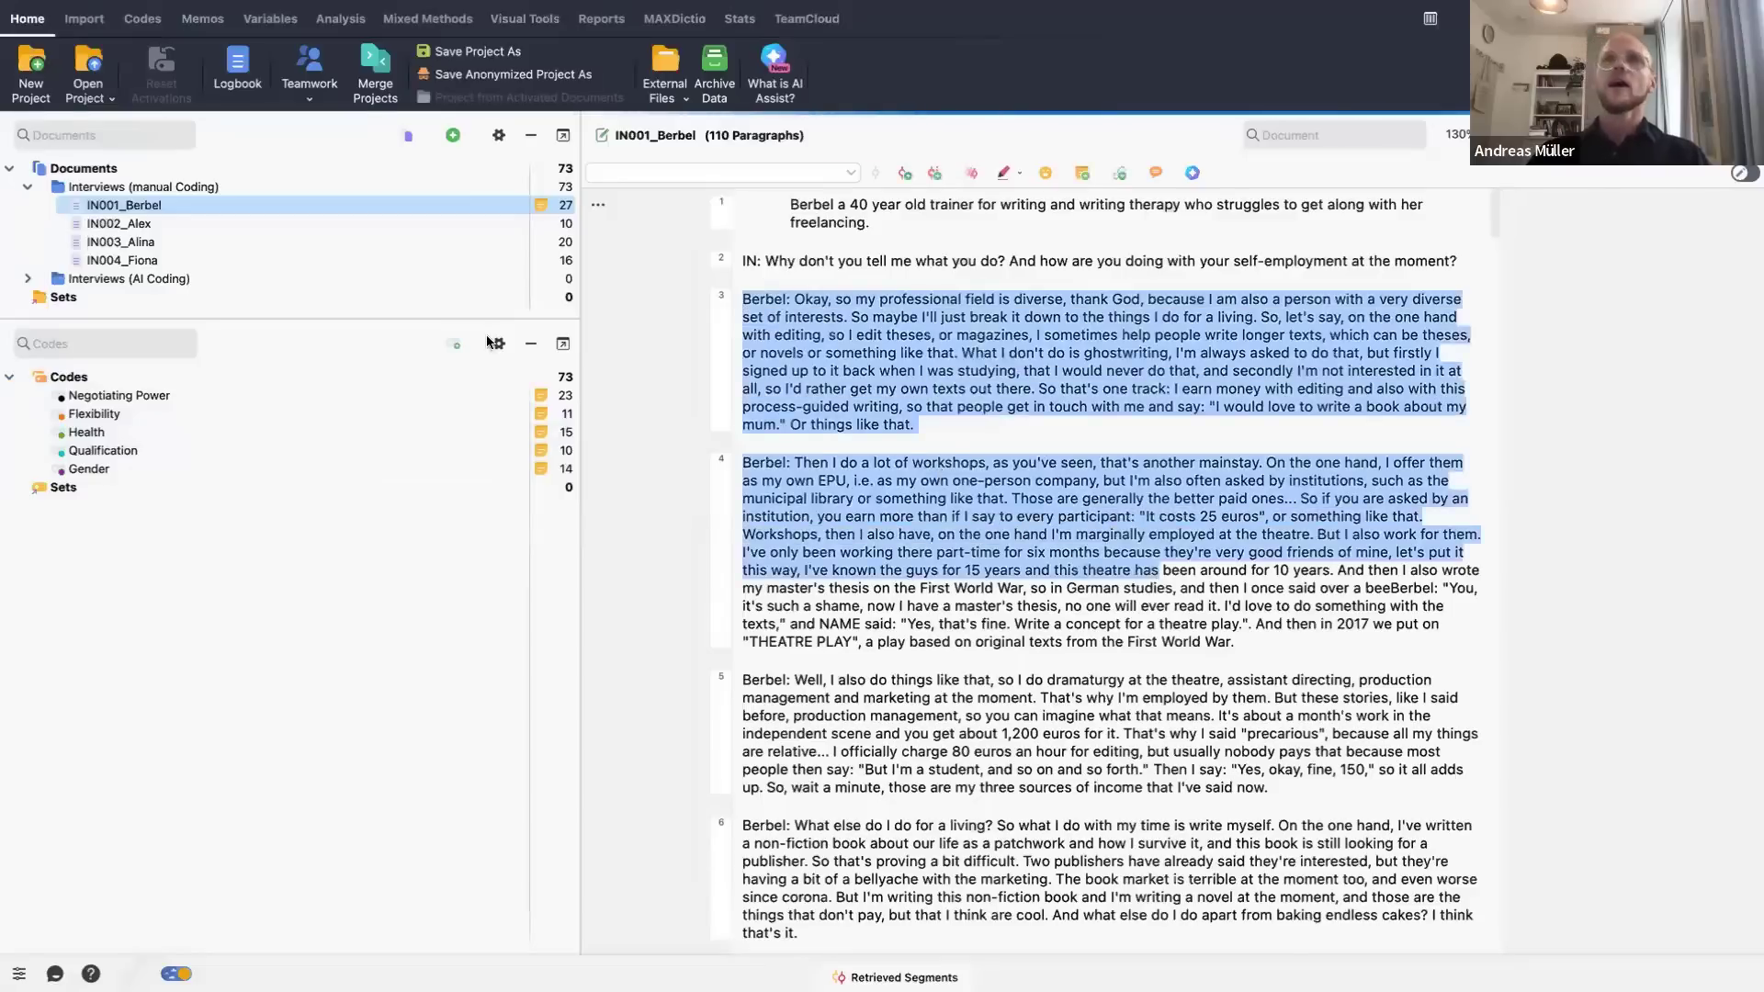
click(922, 462)
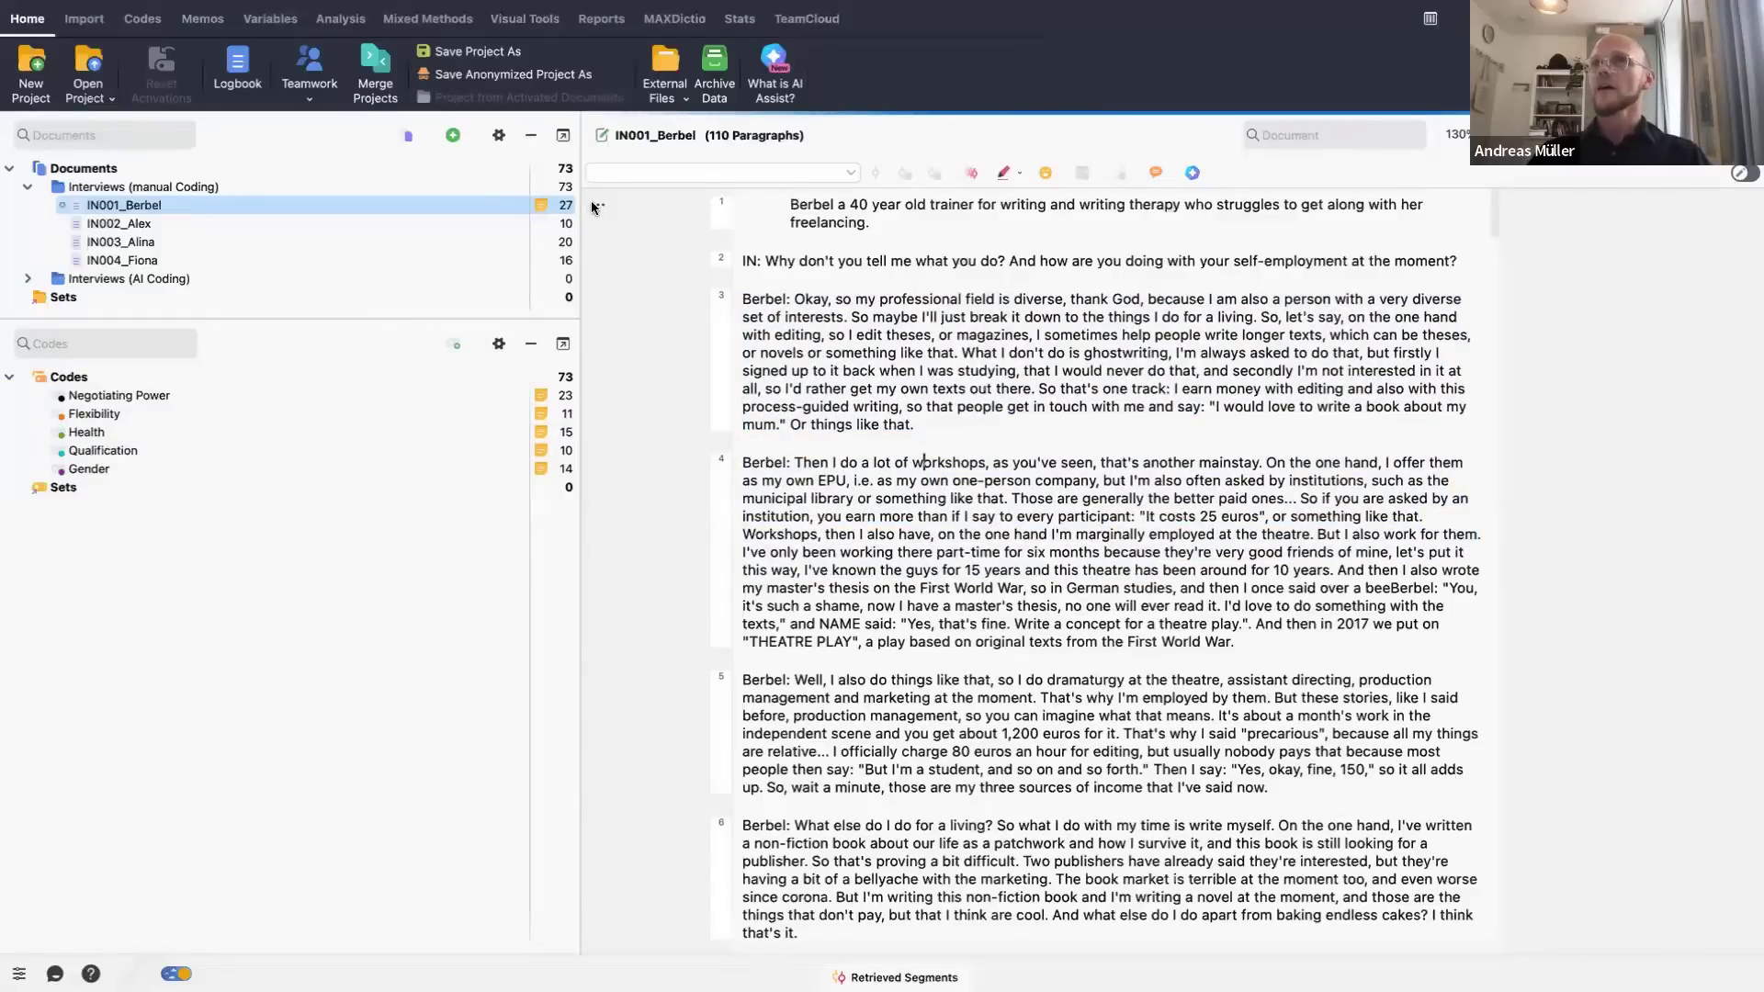
- Adjust the coding stripe display options, including "Only activated codes", to show the codings beside the interview text
click(594, 207)
click(717, 663)
scroll(610, 323, down, 10)
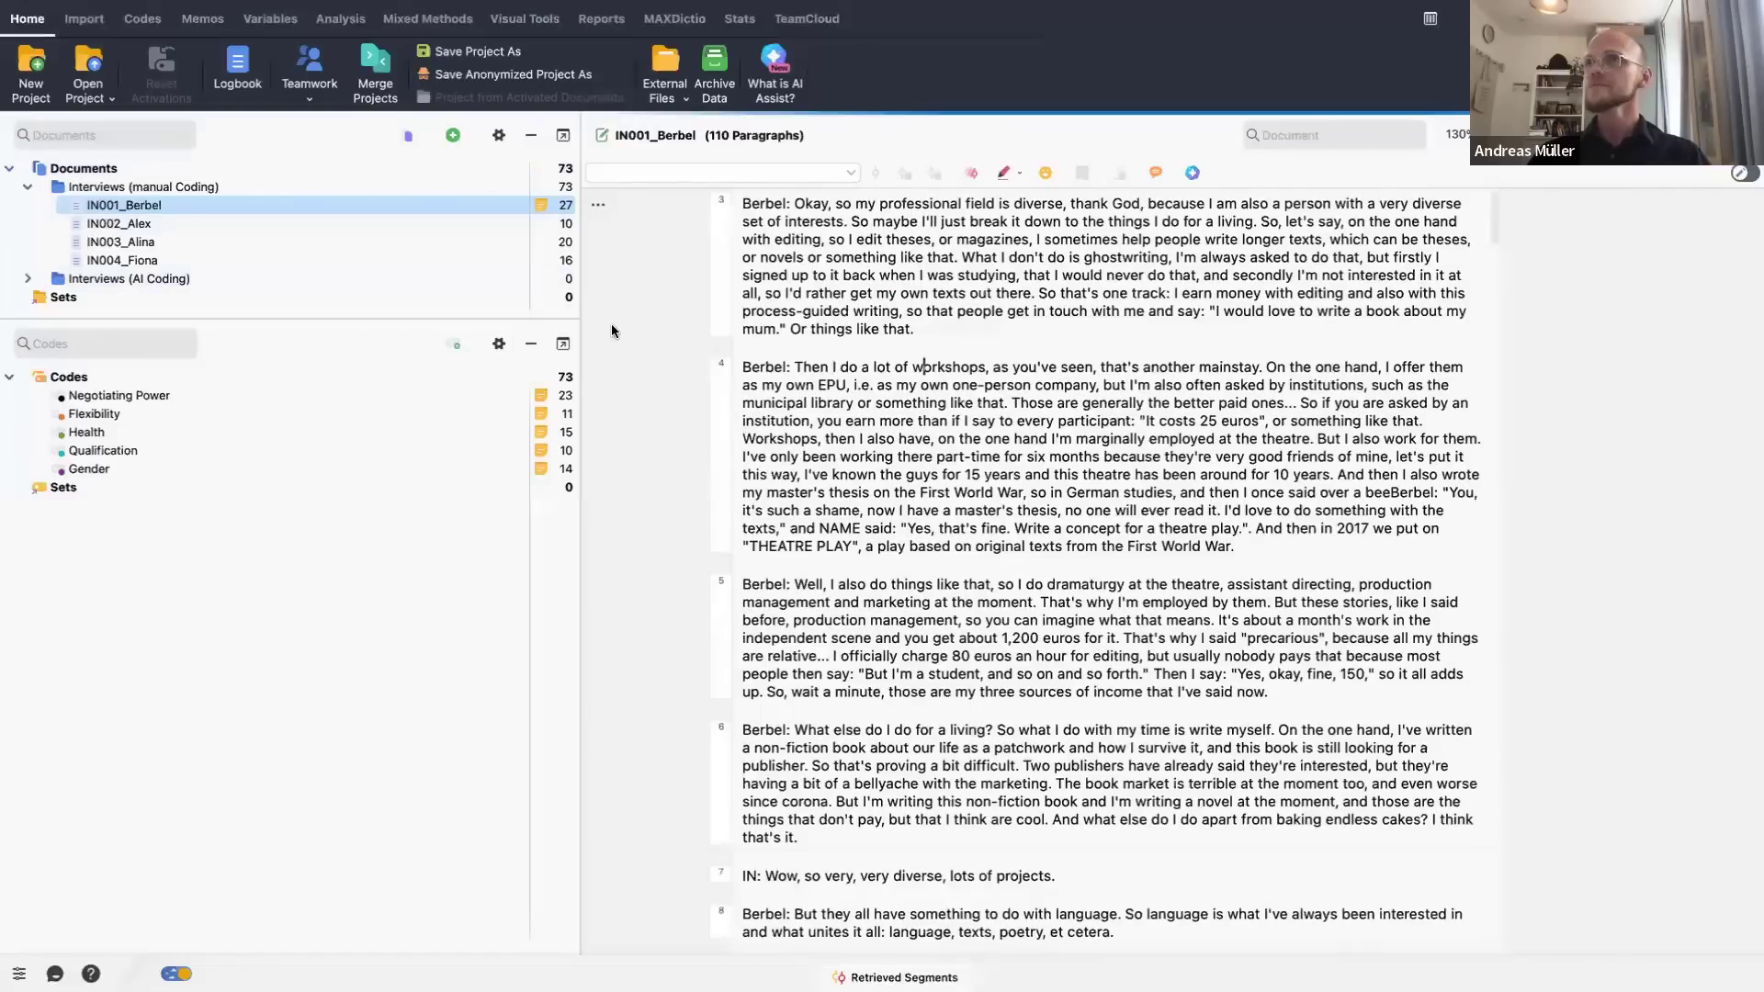
scroll(631, 342, down, 10)
scroll(607, 205, up, 20)
click(598, 204)
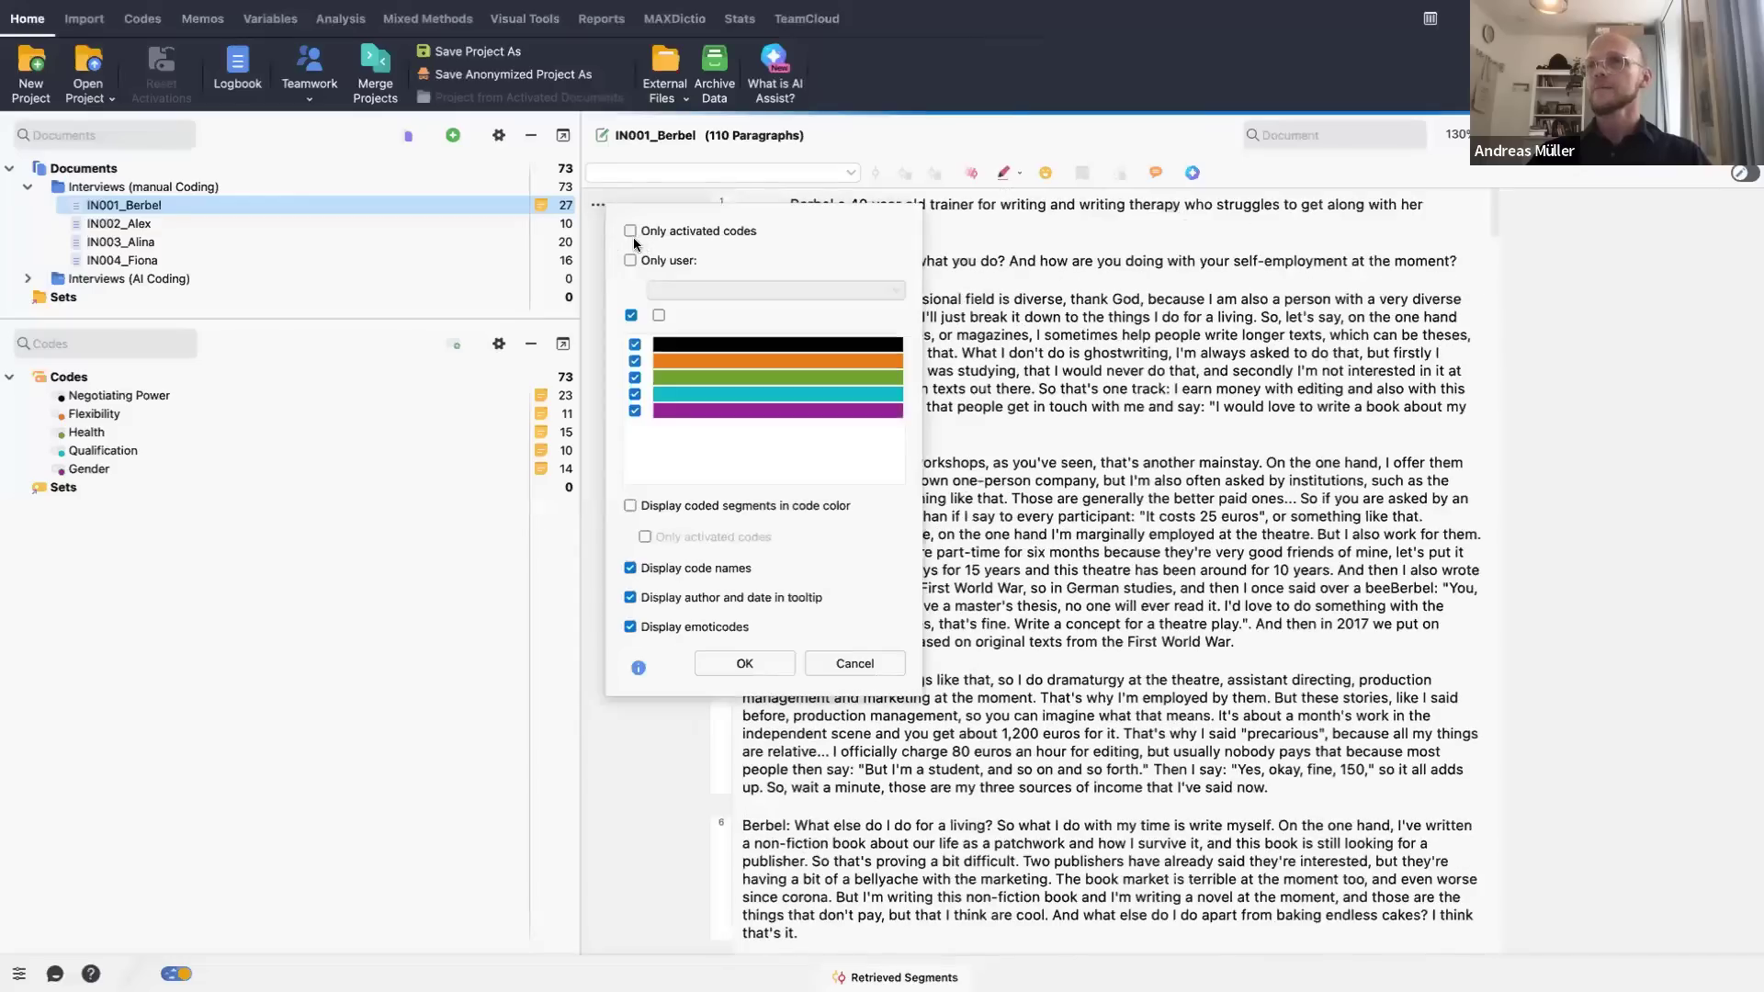
click(631, 230)
click(759, 663)
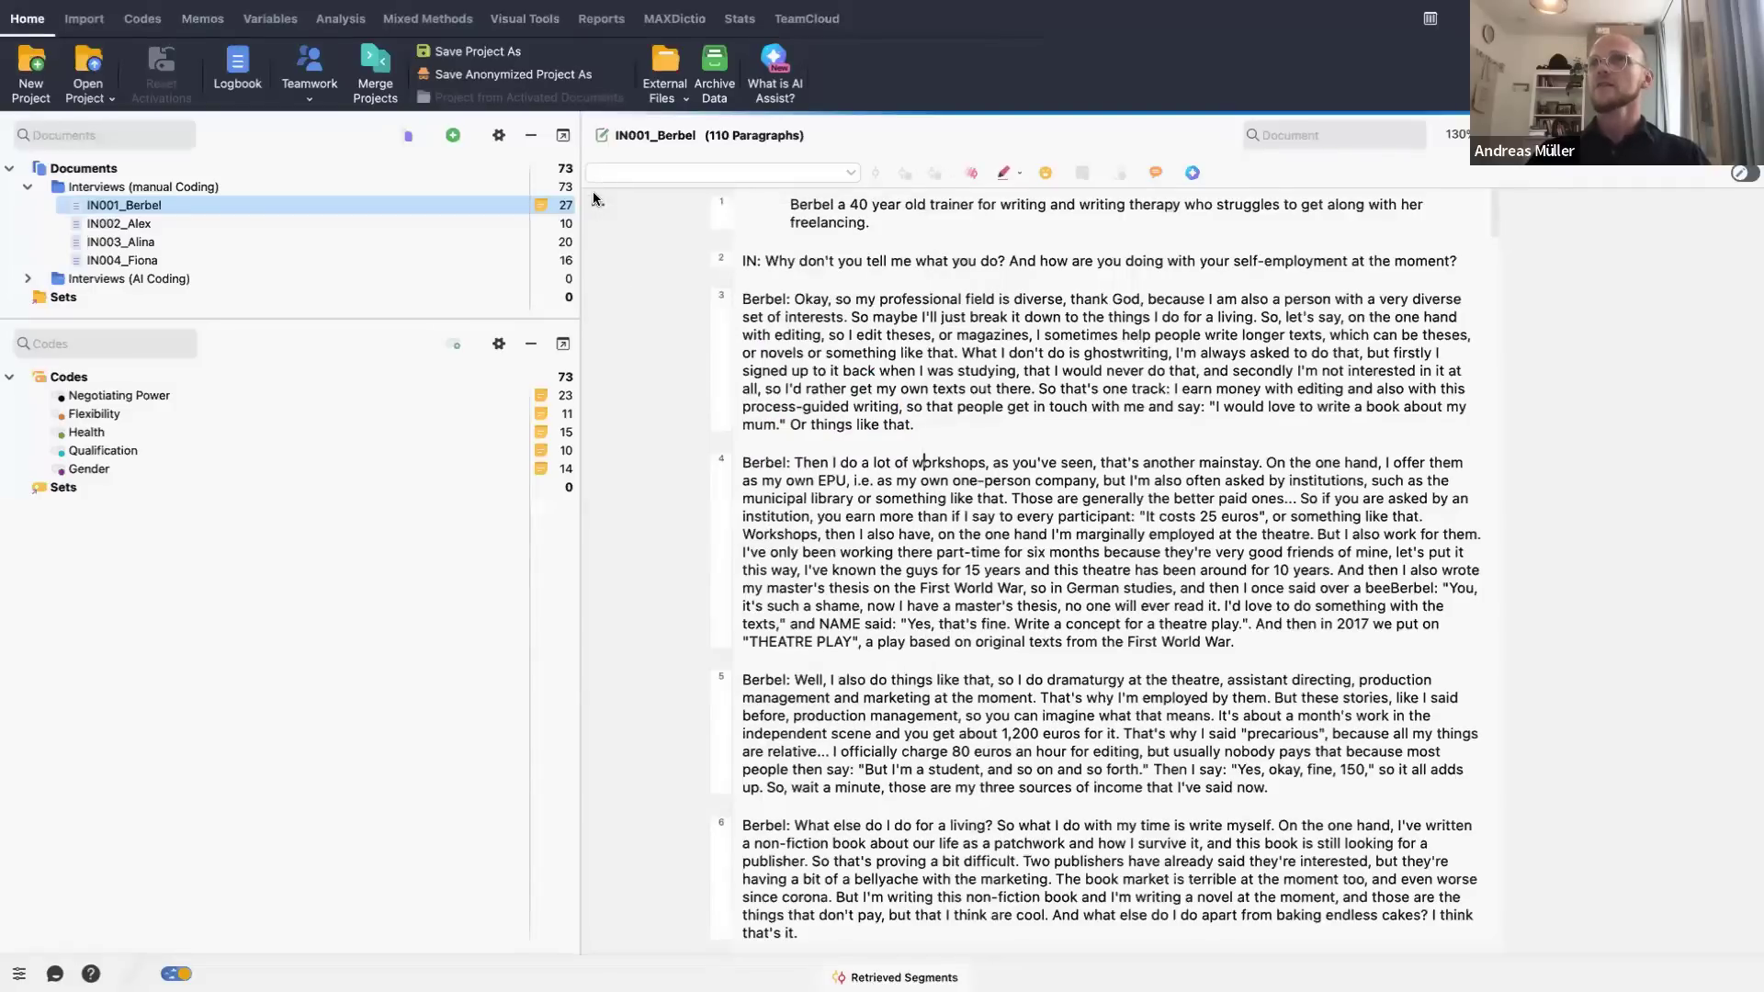
click(593, 201)
click(728, 653)
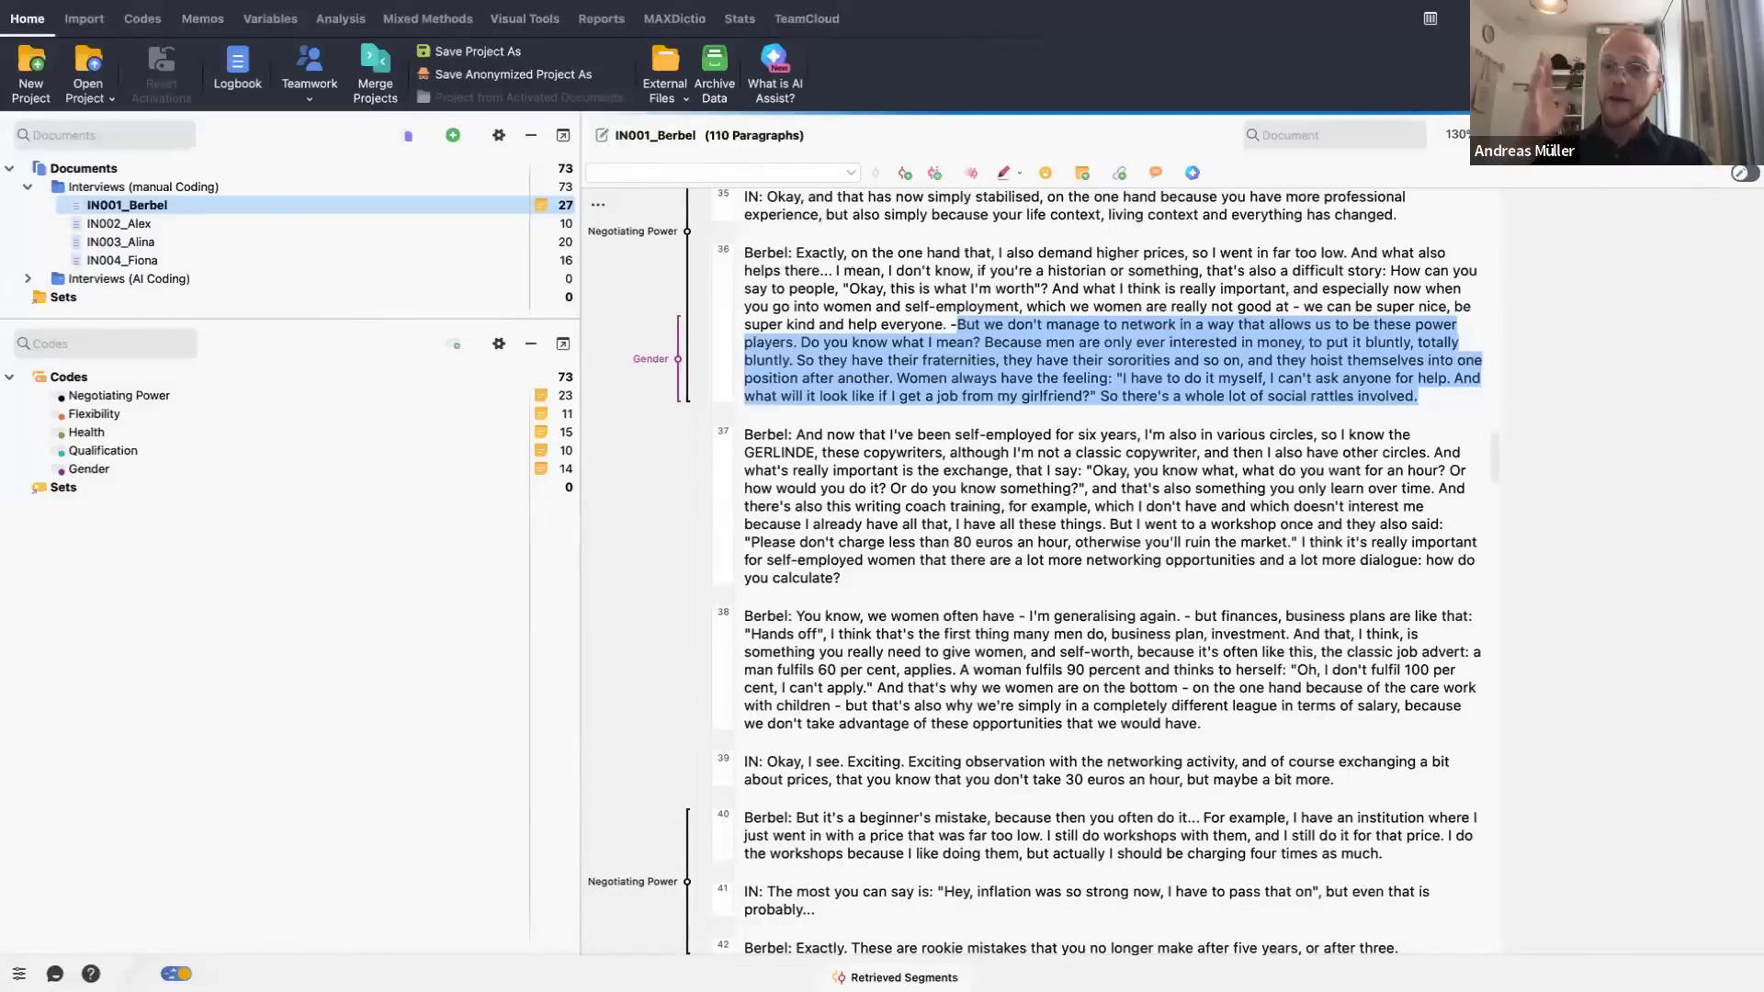
key(super+Tab)
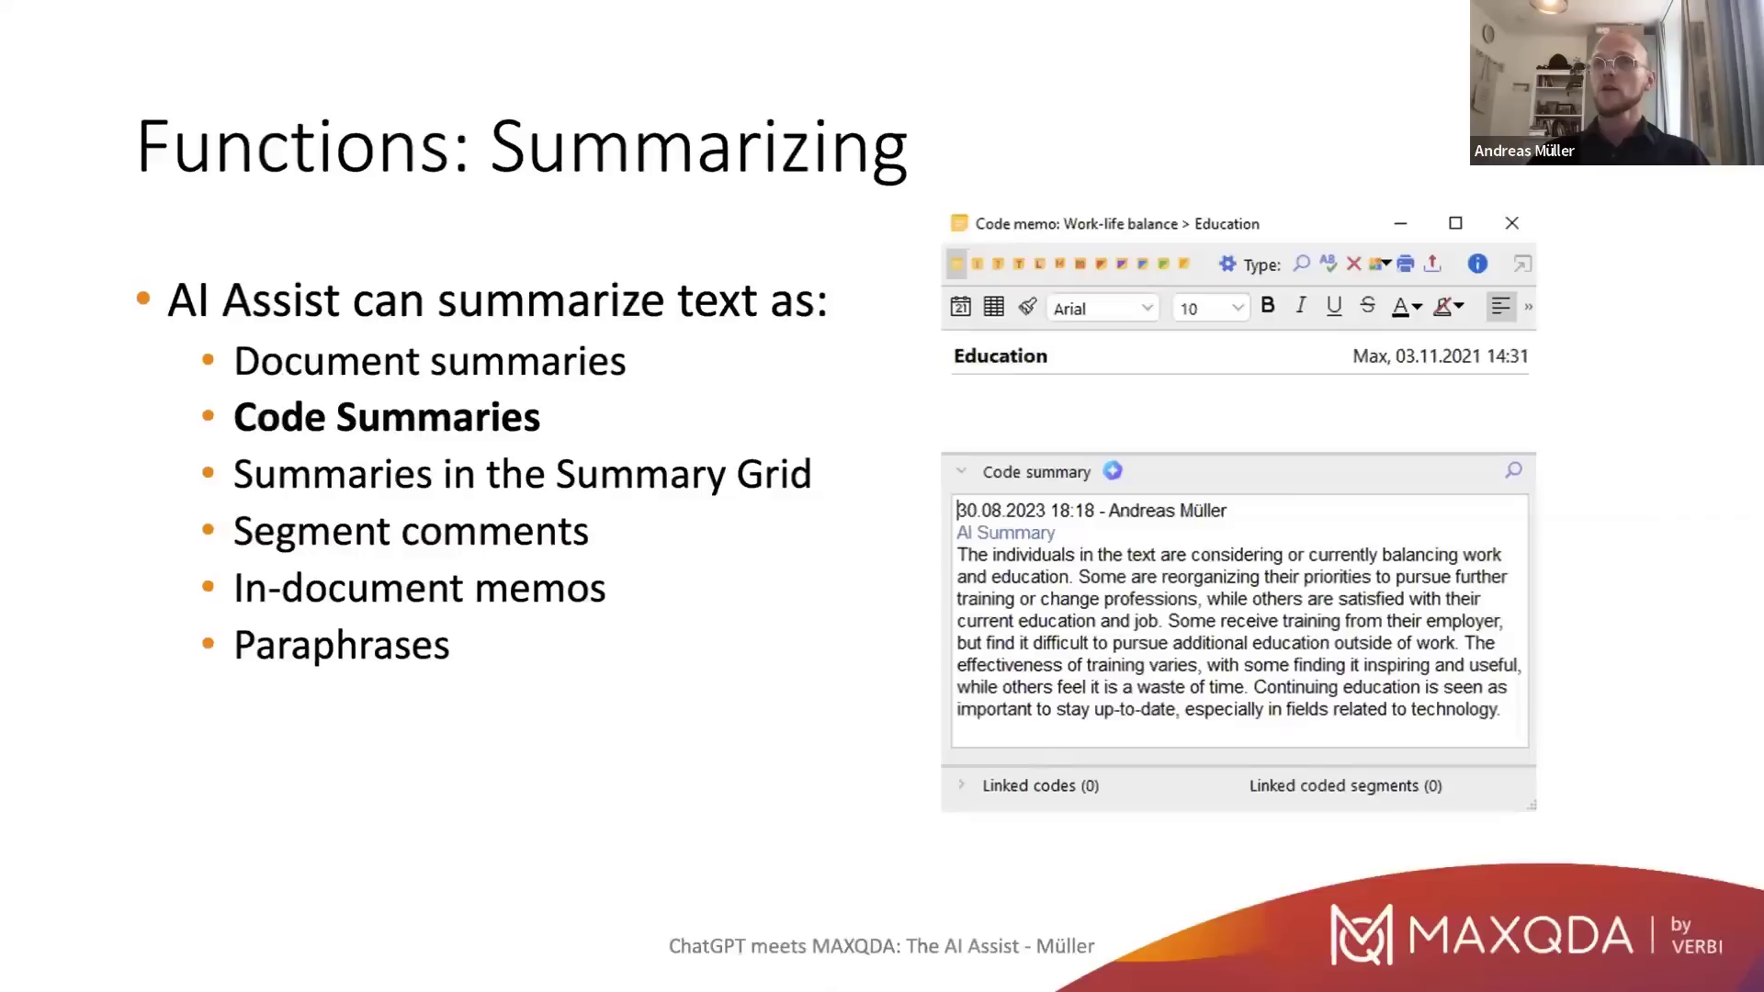
key(Right)
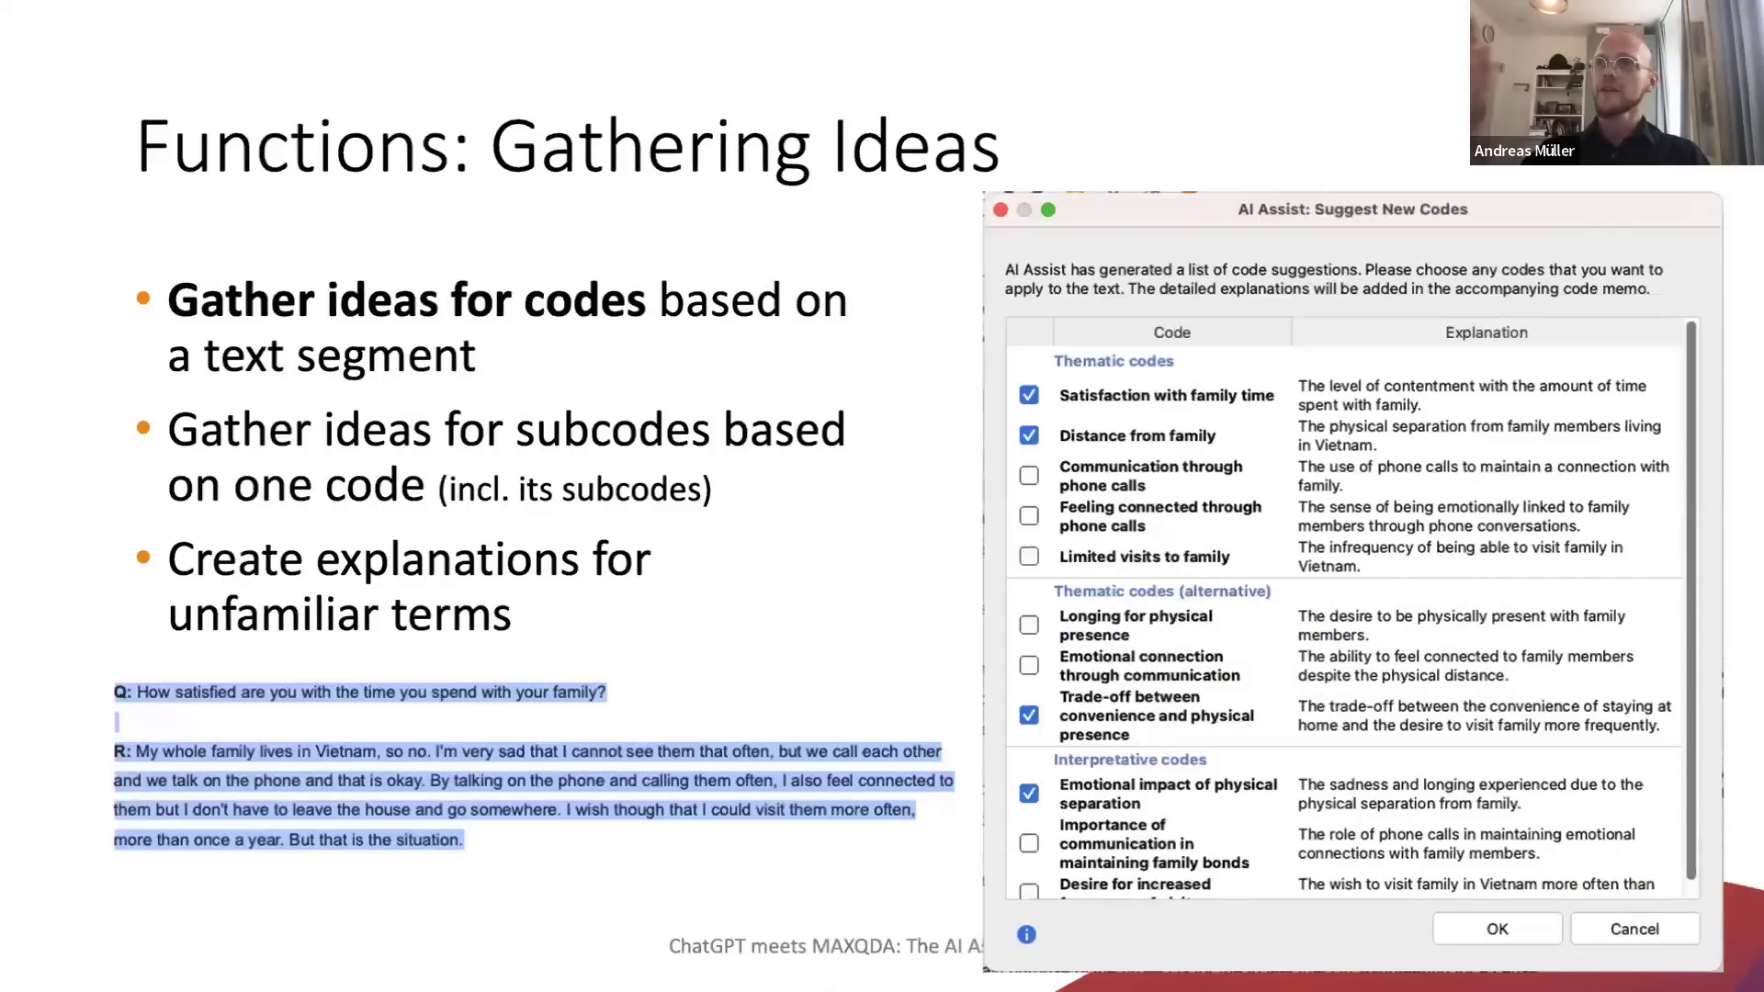
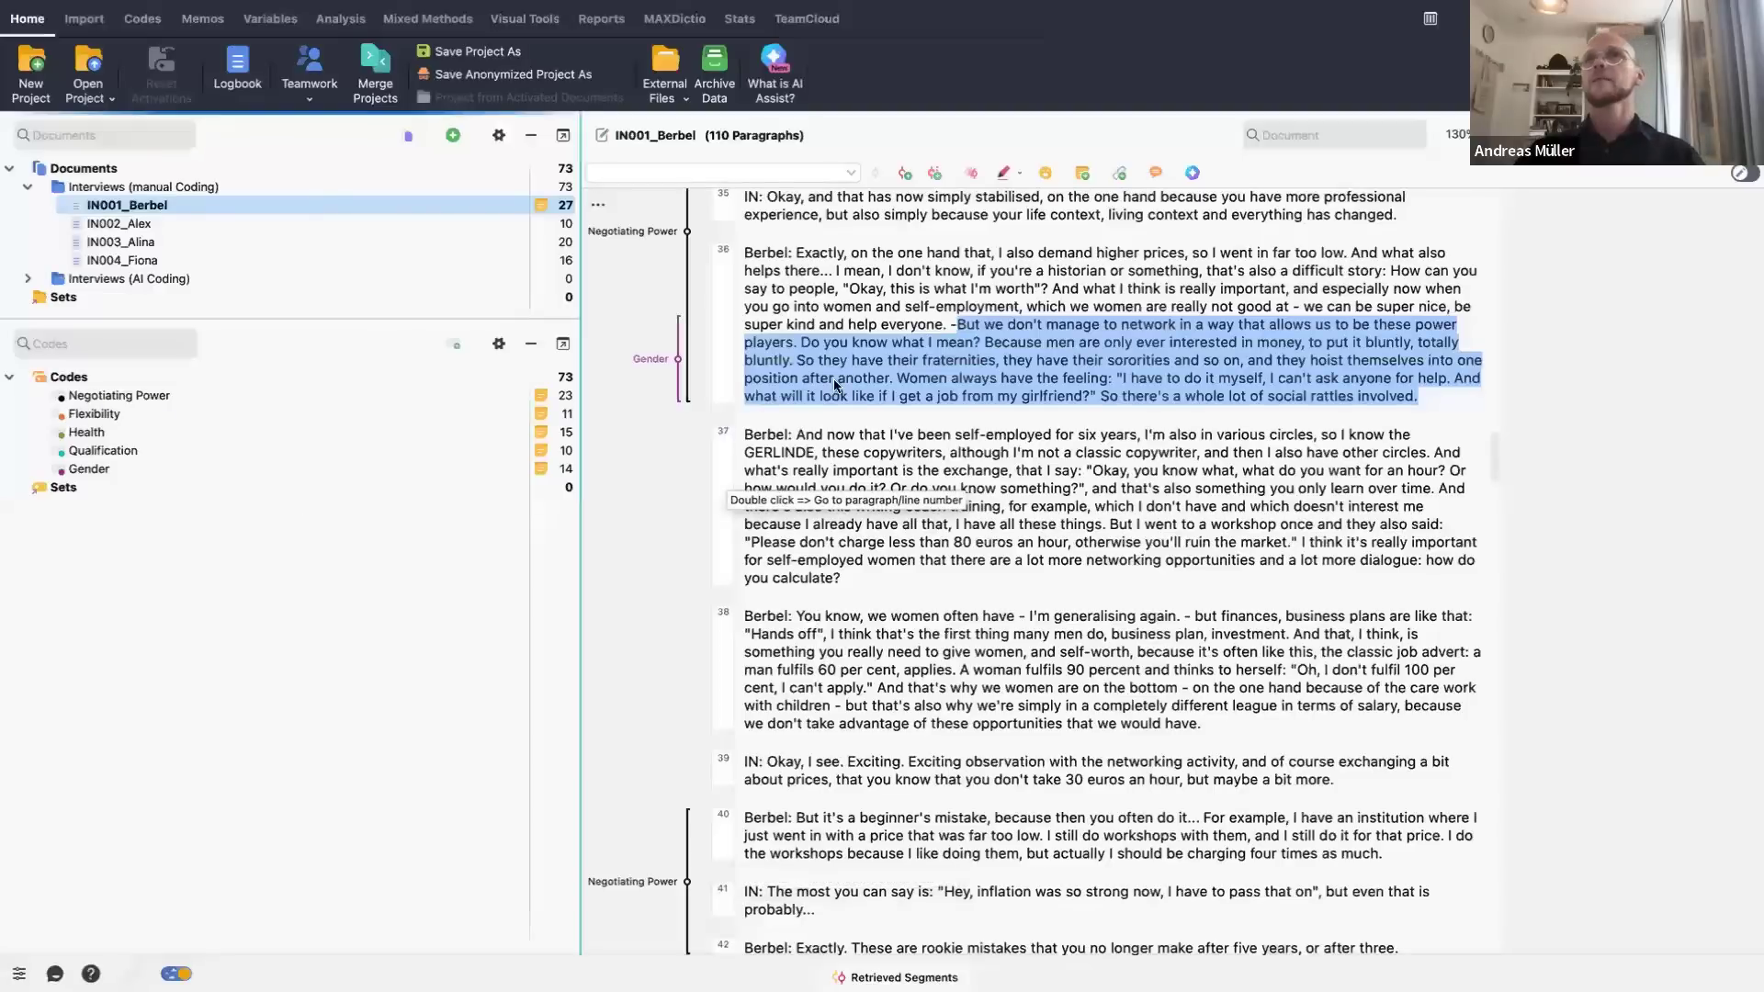
- Select all of paragraph 38 in the IN001 interview and have AI Assist suggest new codes for it in English
scroll(957, 532, up, 3)
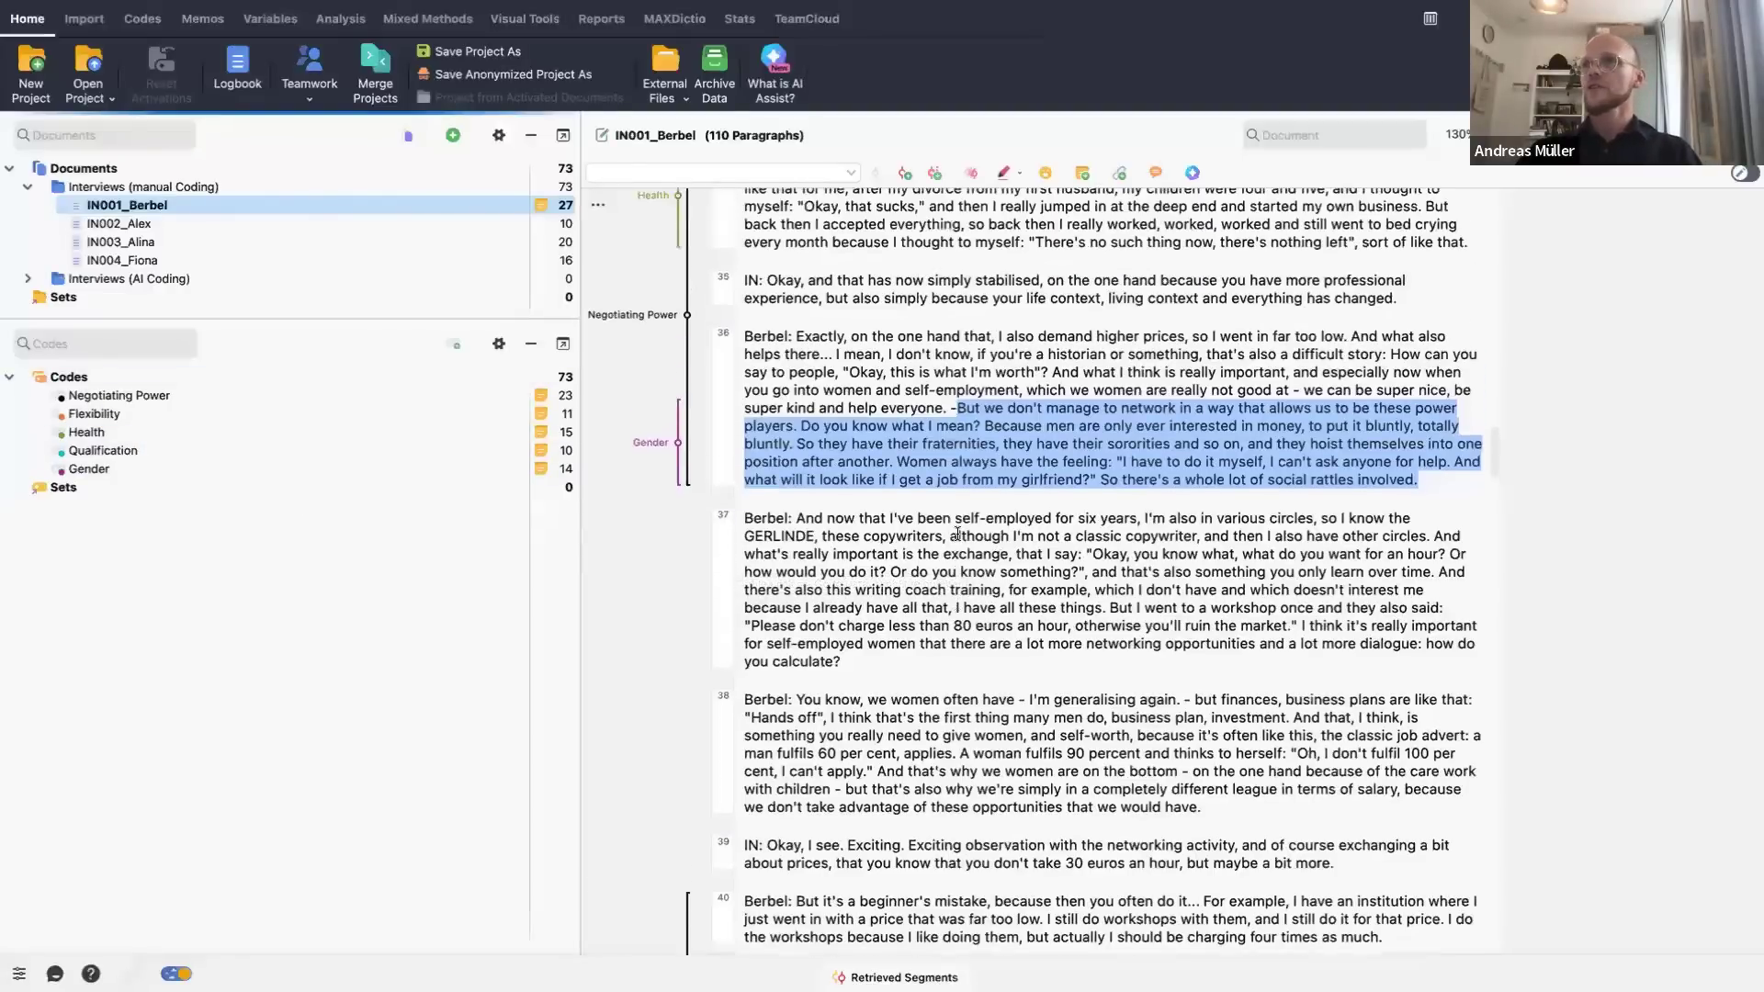
scroll(957, 533, down, 2)
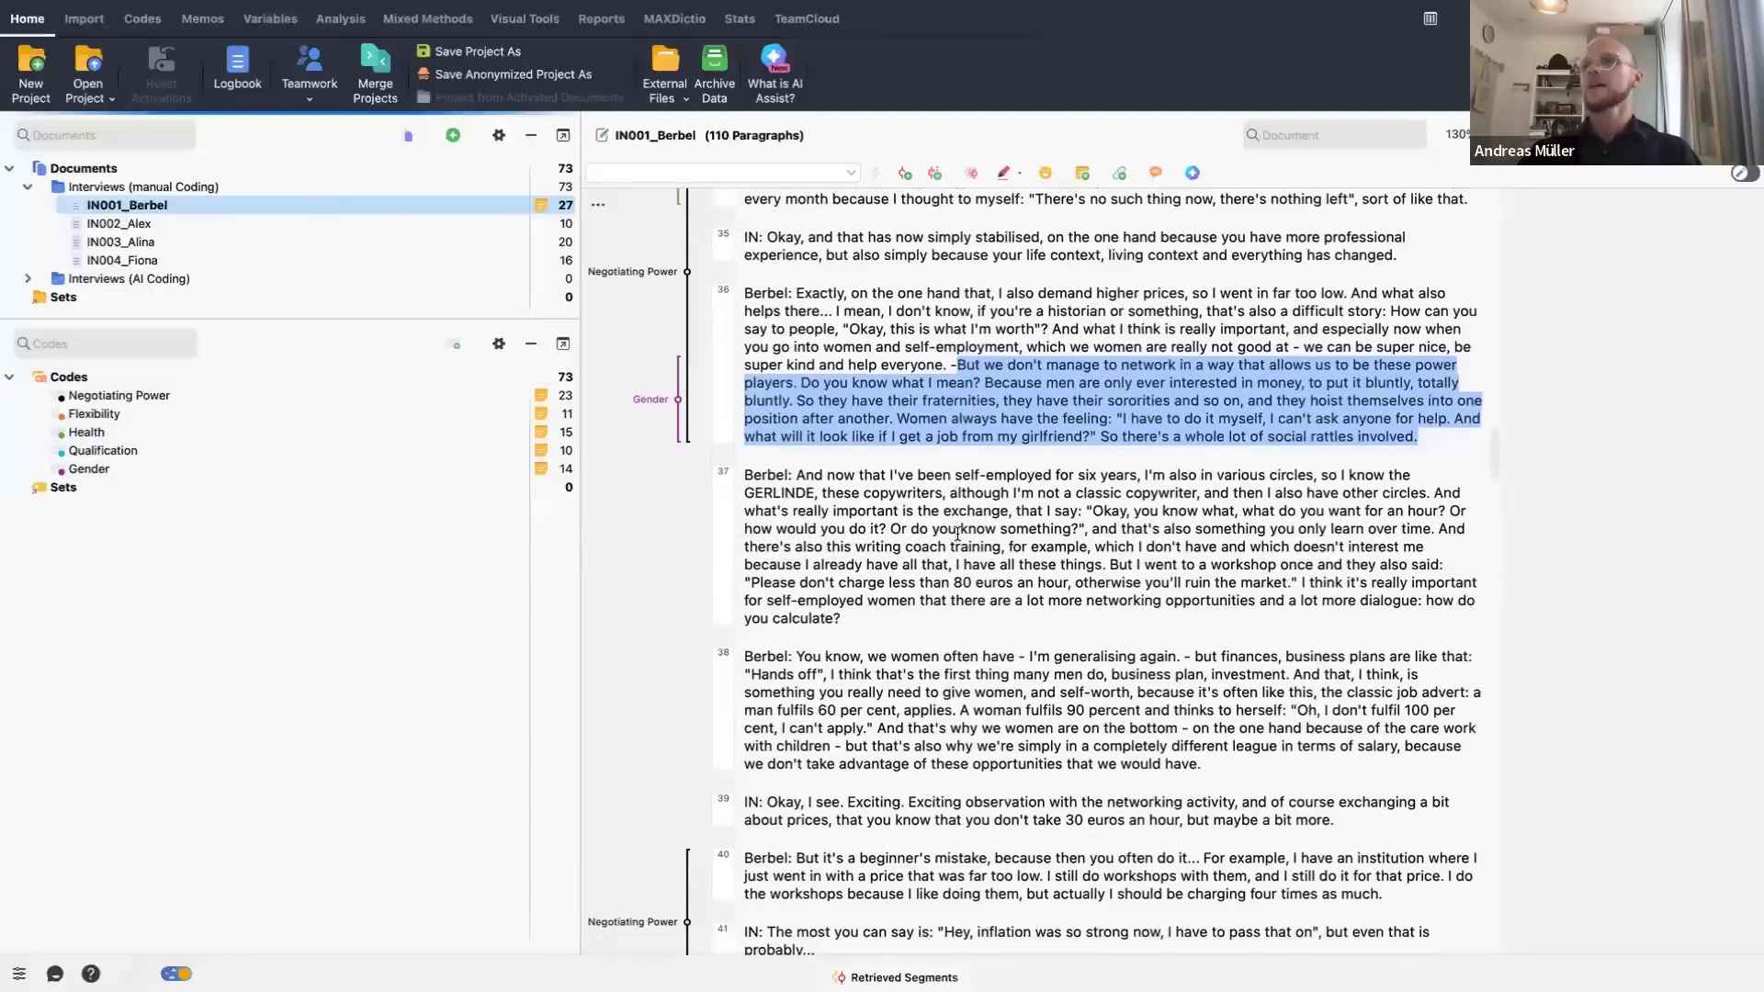
scroll(957, 533, down, 2)
scroll(957, 534, down, 1)
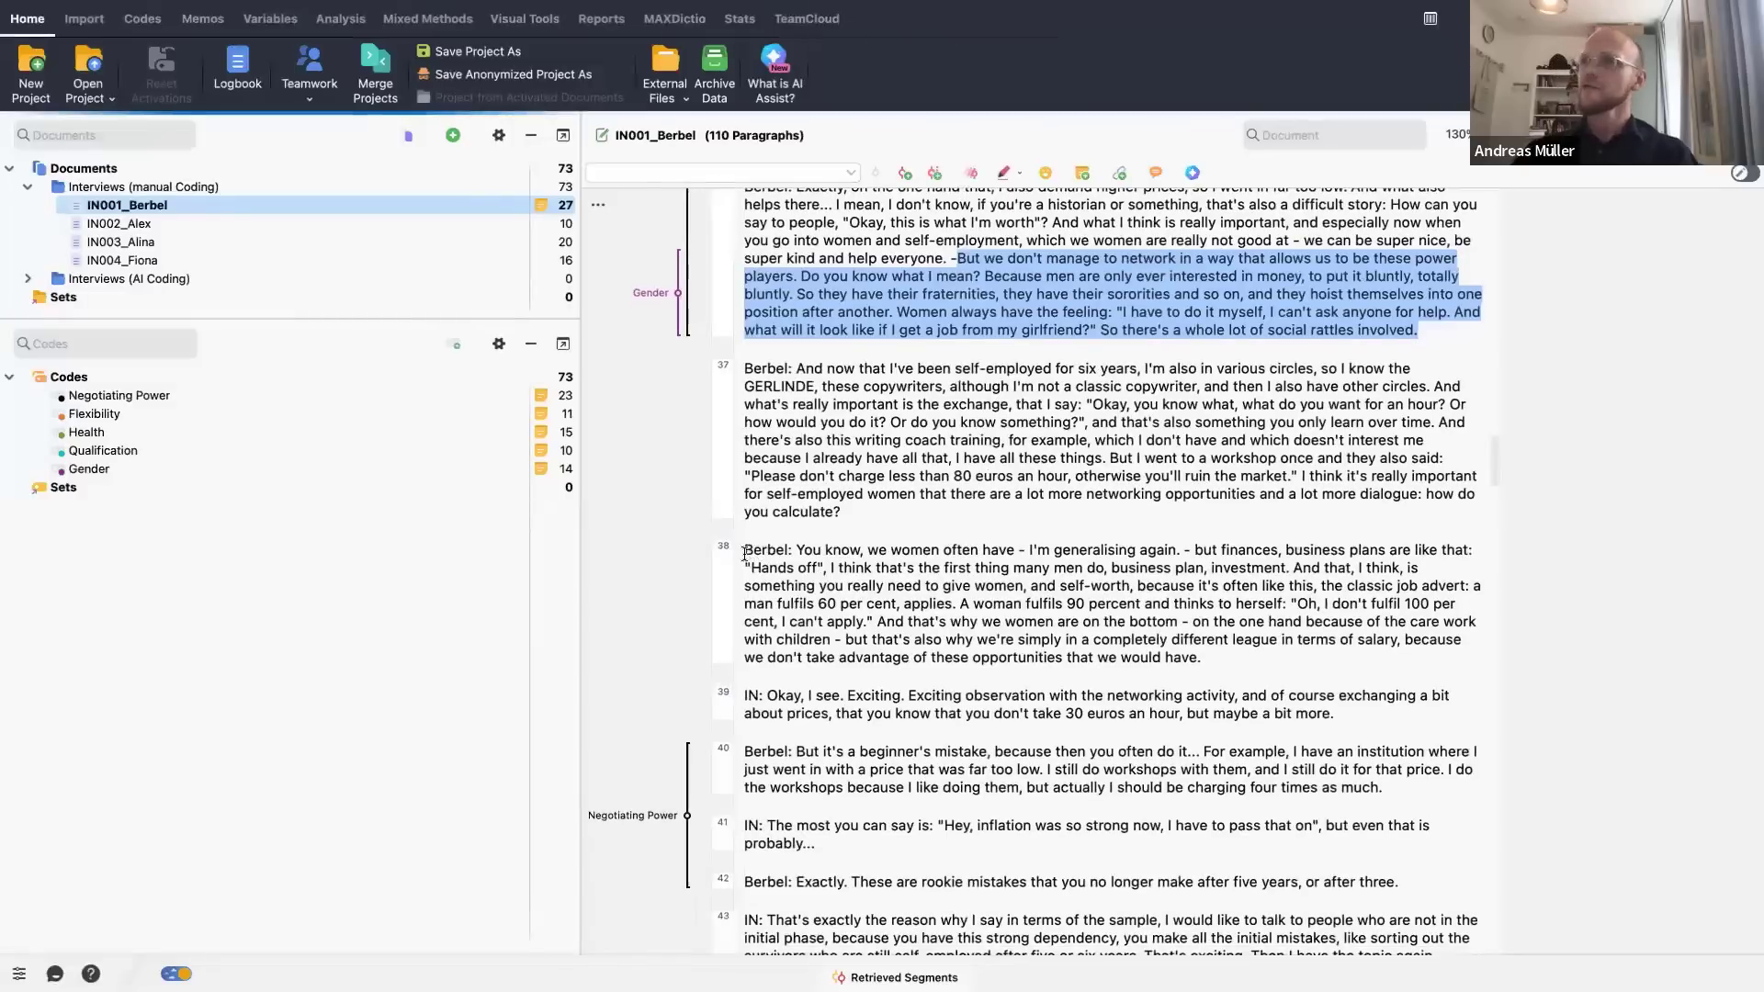
drag(745, 551, 1194, 657)
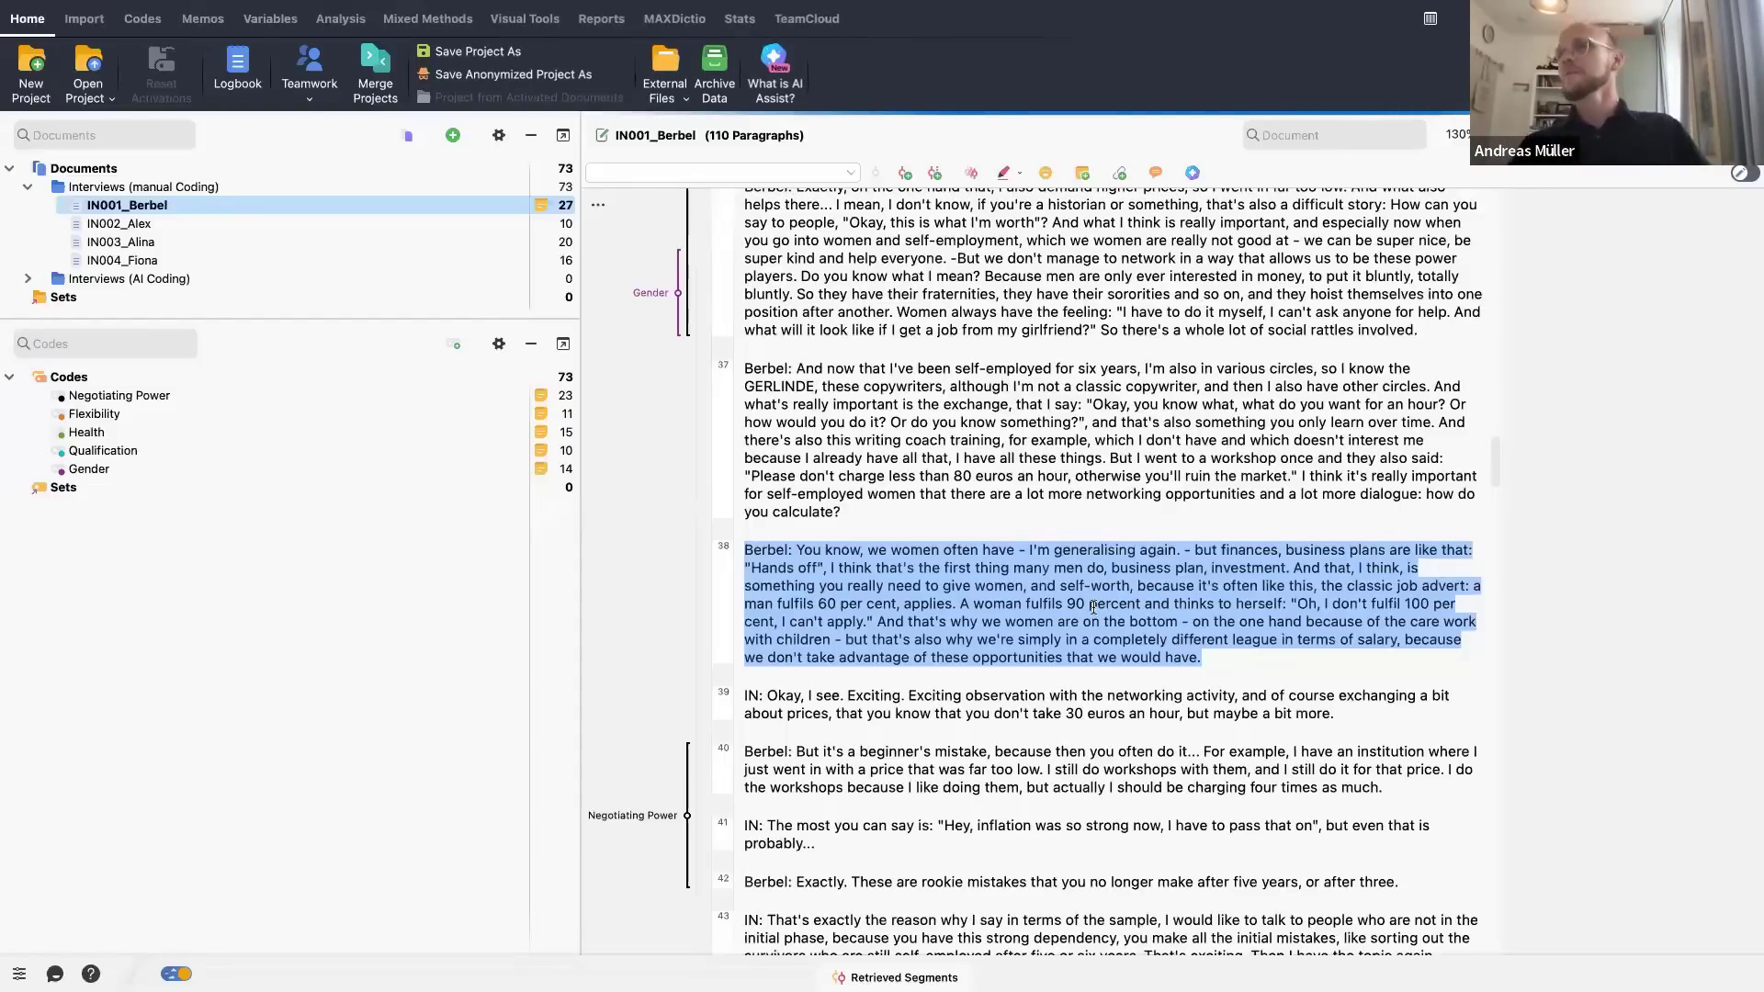
right_click(1011, 592)
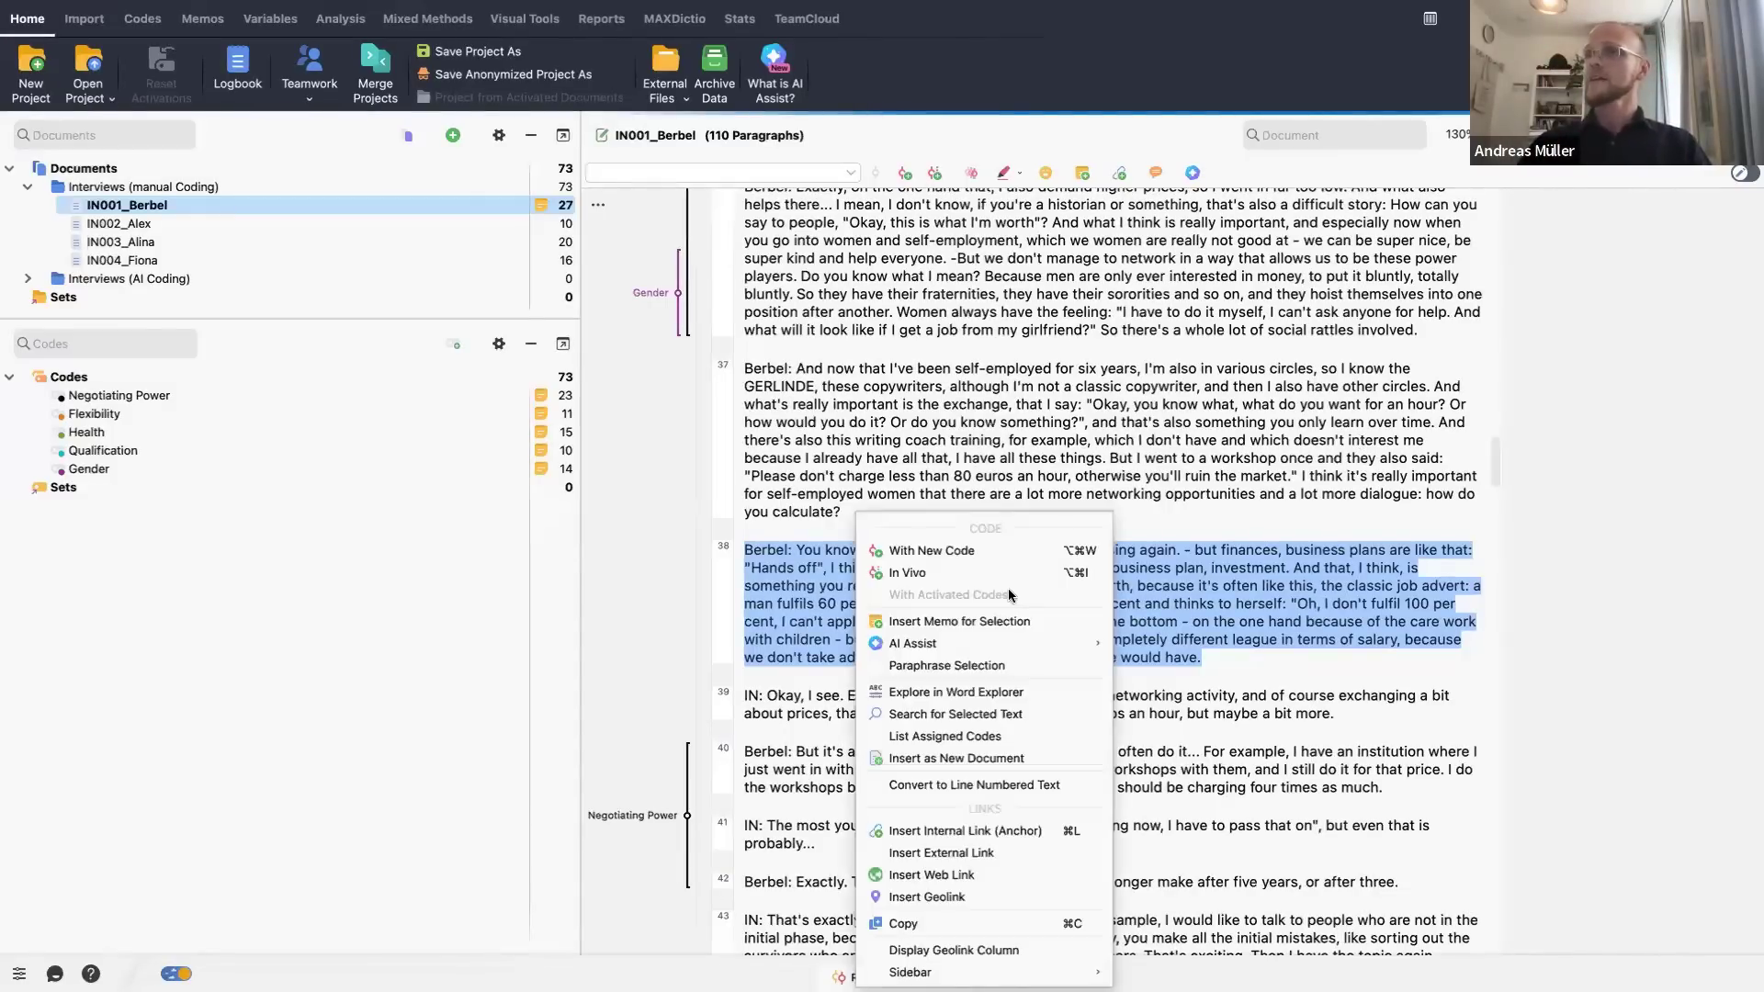
mouse_move(1068, 643)
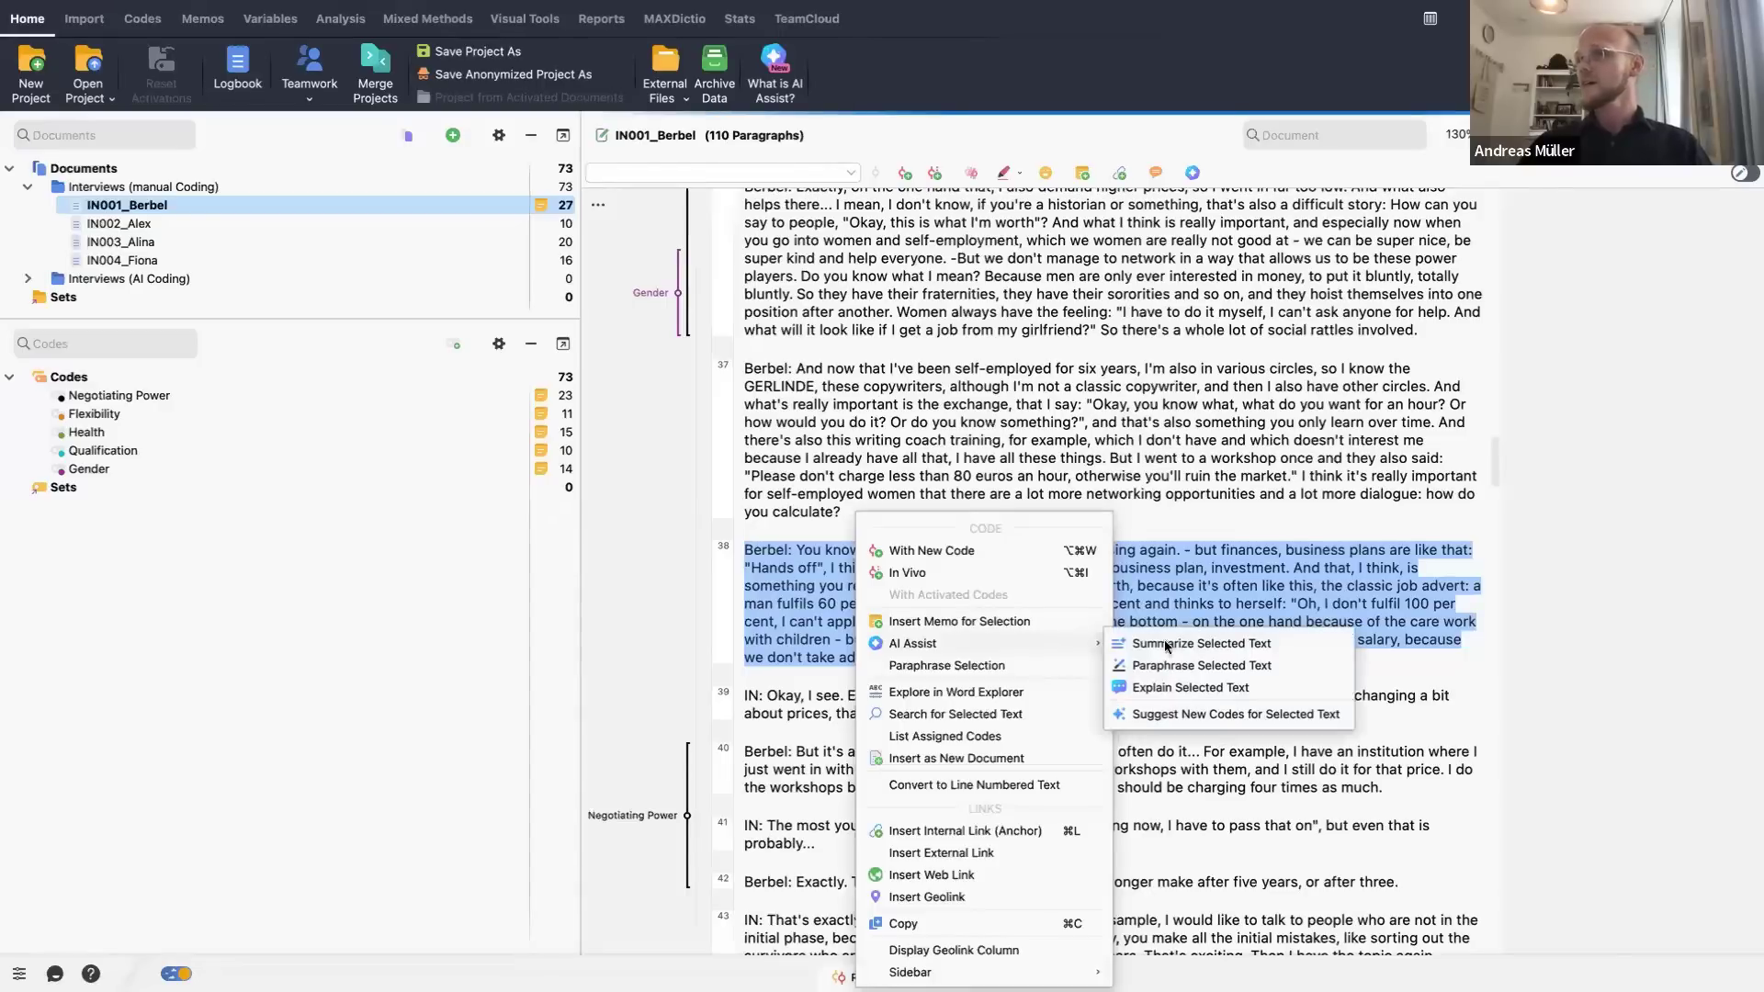
click(1203, 712)
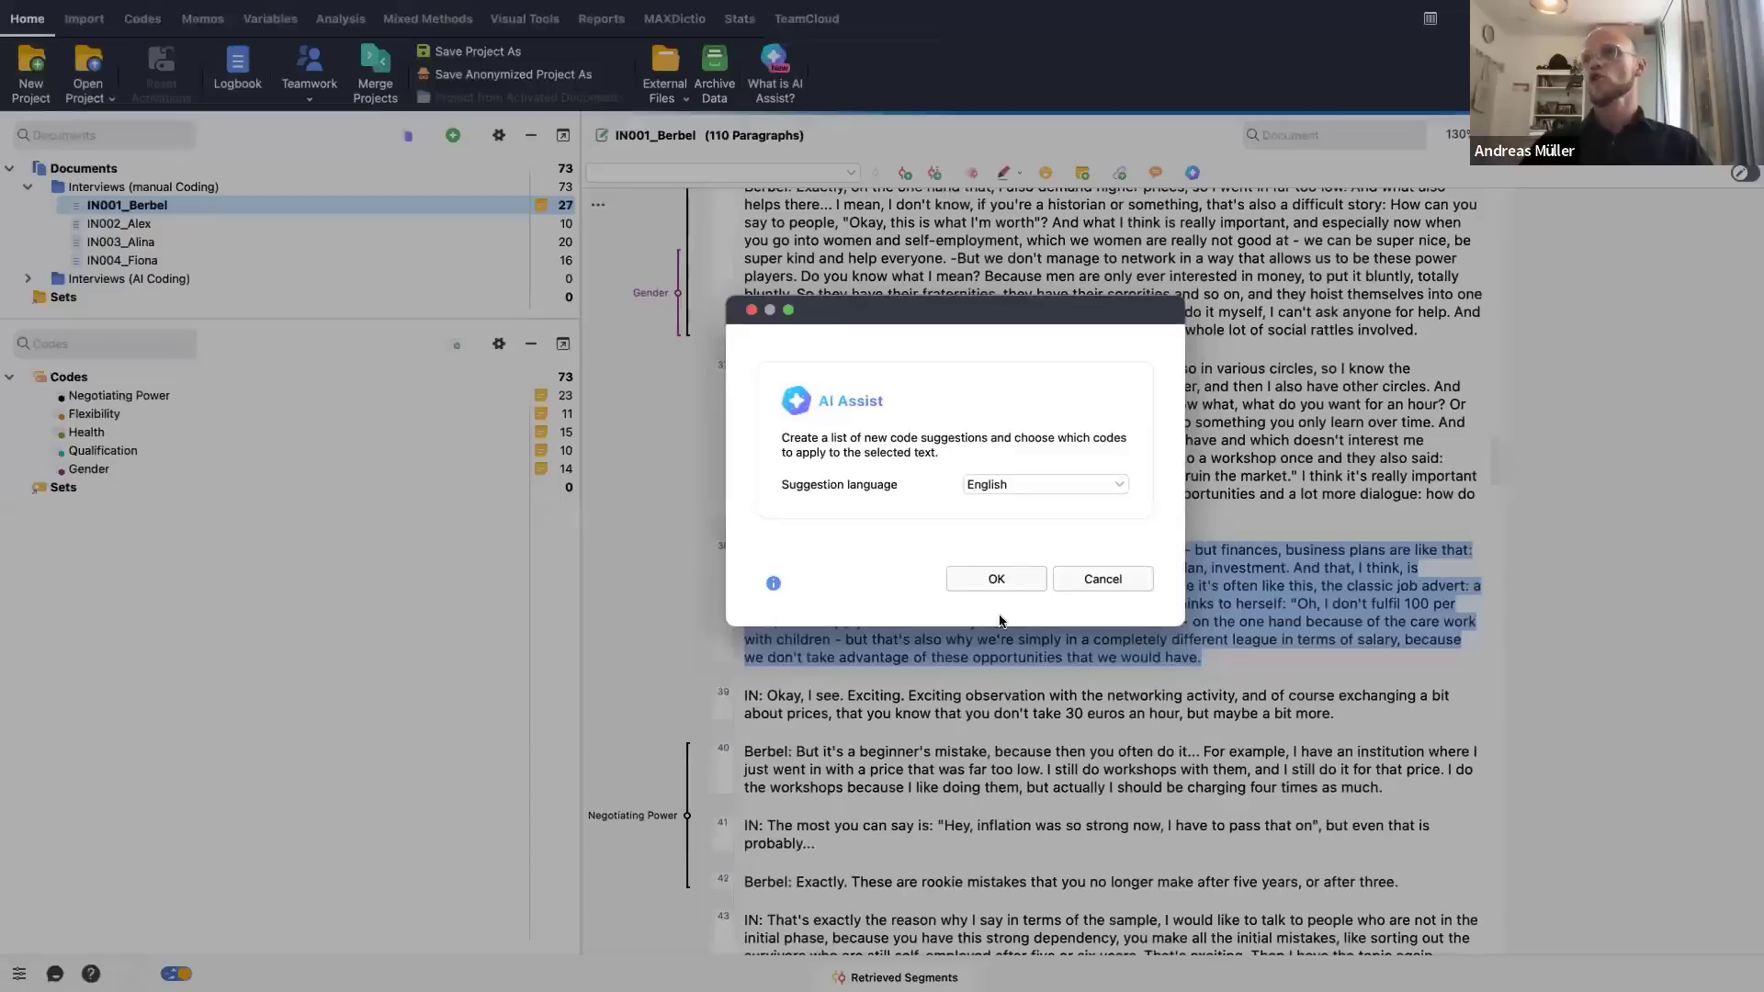
click(992, 587)
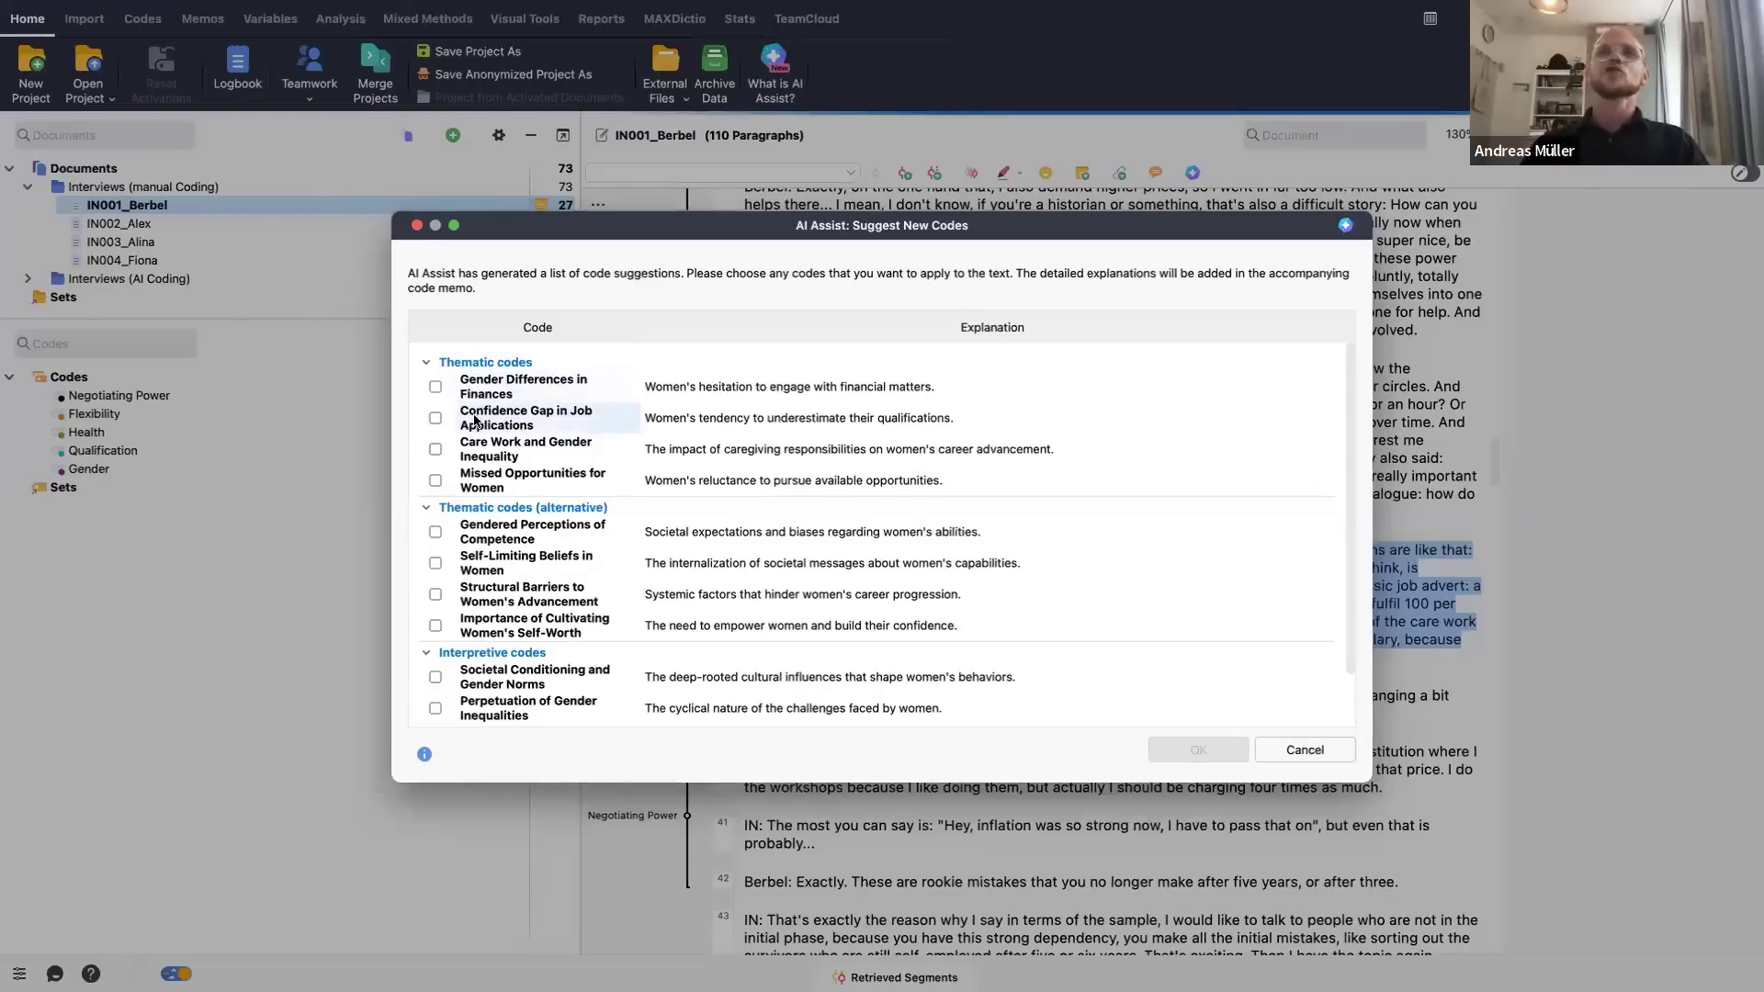
- Apply the suggested codes "Confidence Gap in Job Applications", "Self-Limiting Beliefs in Women" and "Perpetuation of Gender Inequalities" to the selected paragraph
click(435, 418)
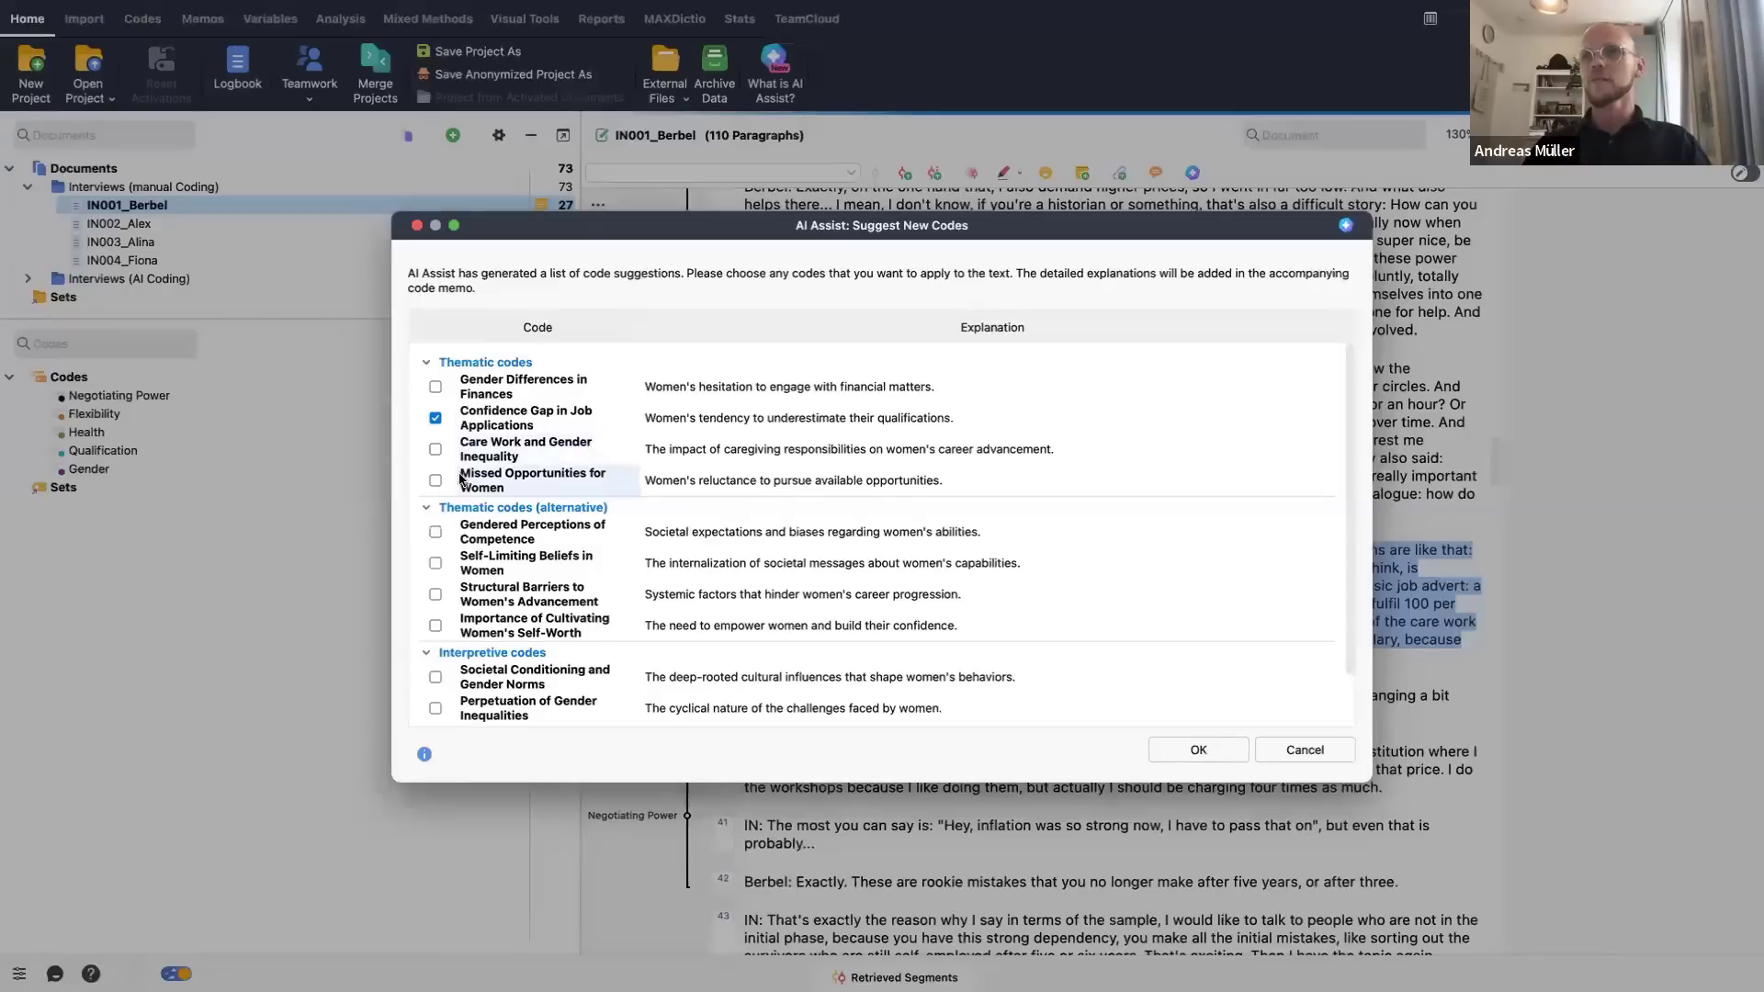
scroll(560, 490, down, 1)
scroll(560, 490, up, 1)
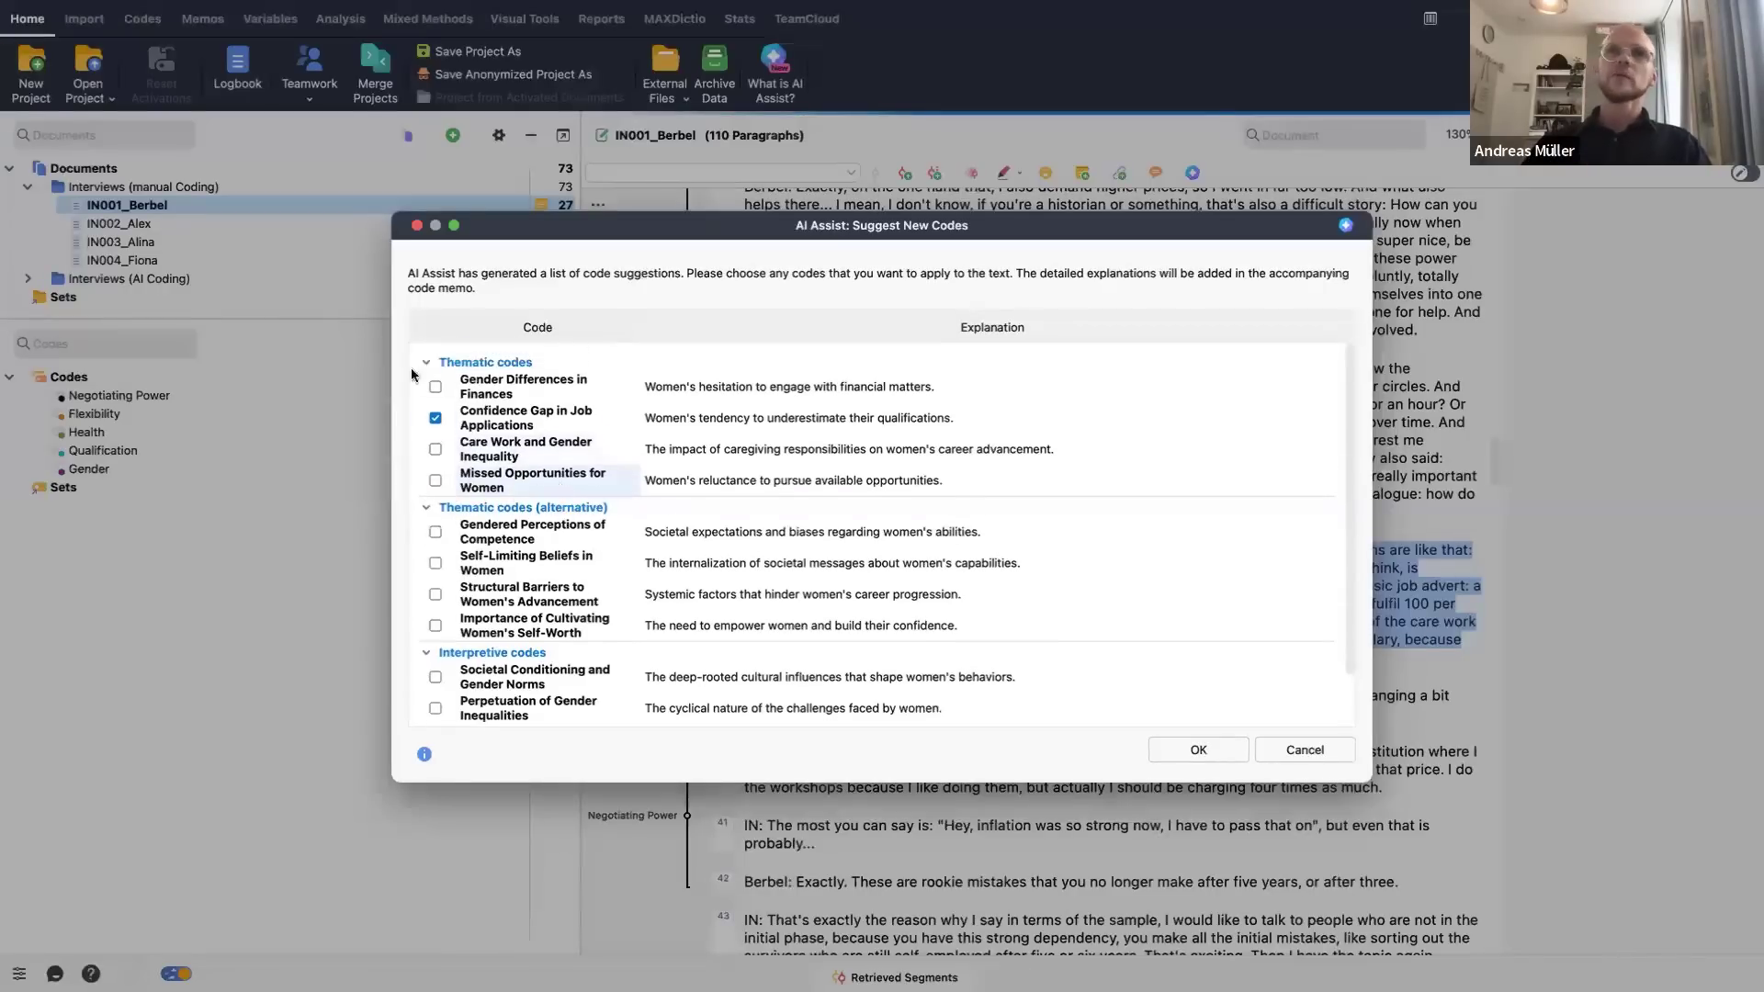
scroll(517, 462, down, 1)
scroll(516, 462, up, 1)
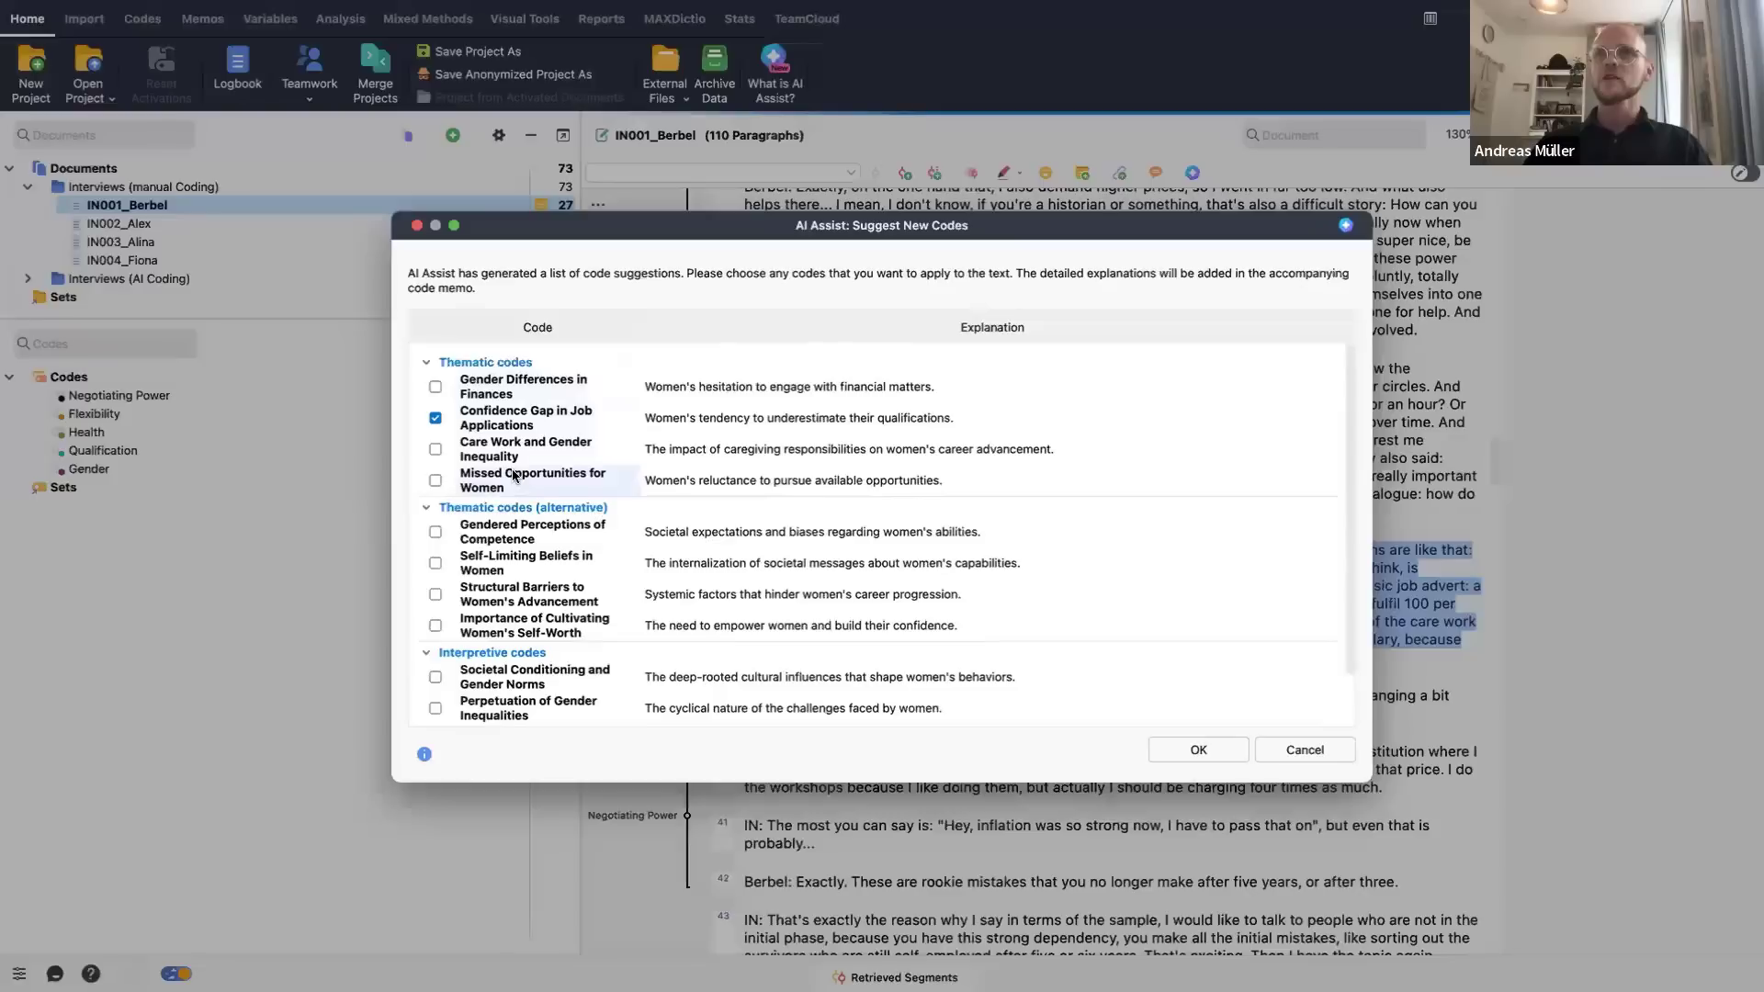
scroll(513, 476, down, 1)
scroll(513, 475, up, 1)
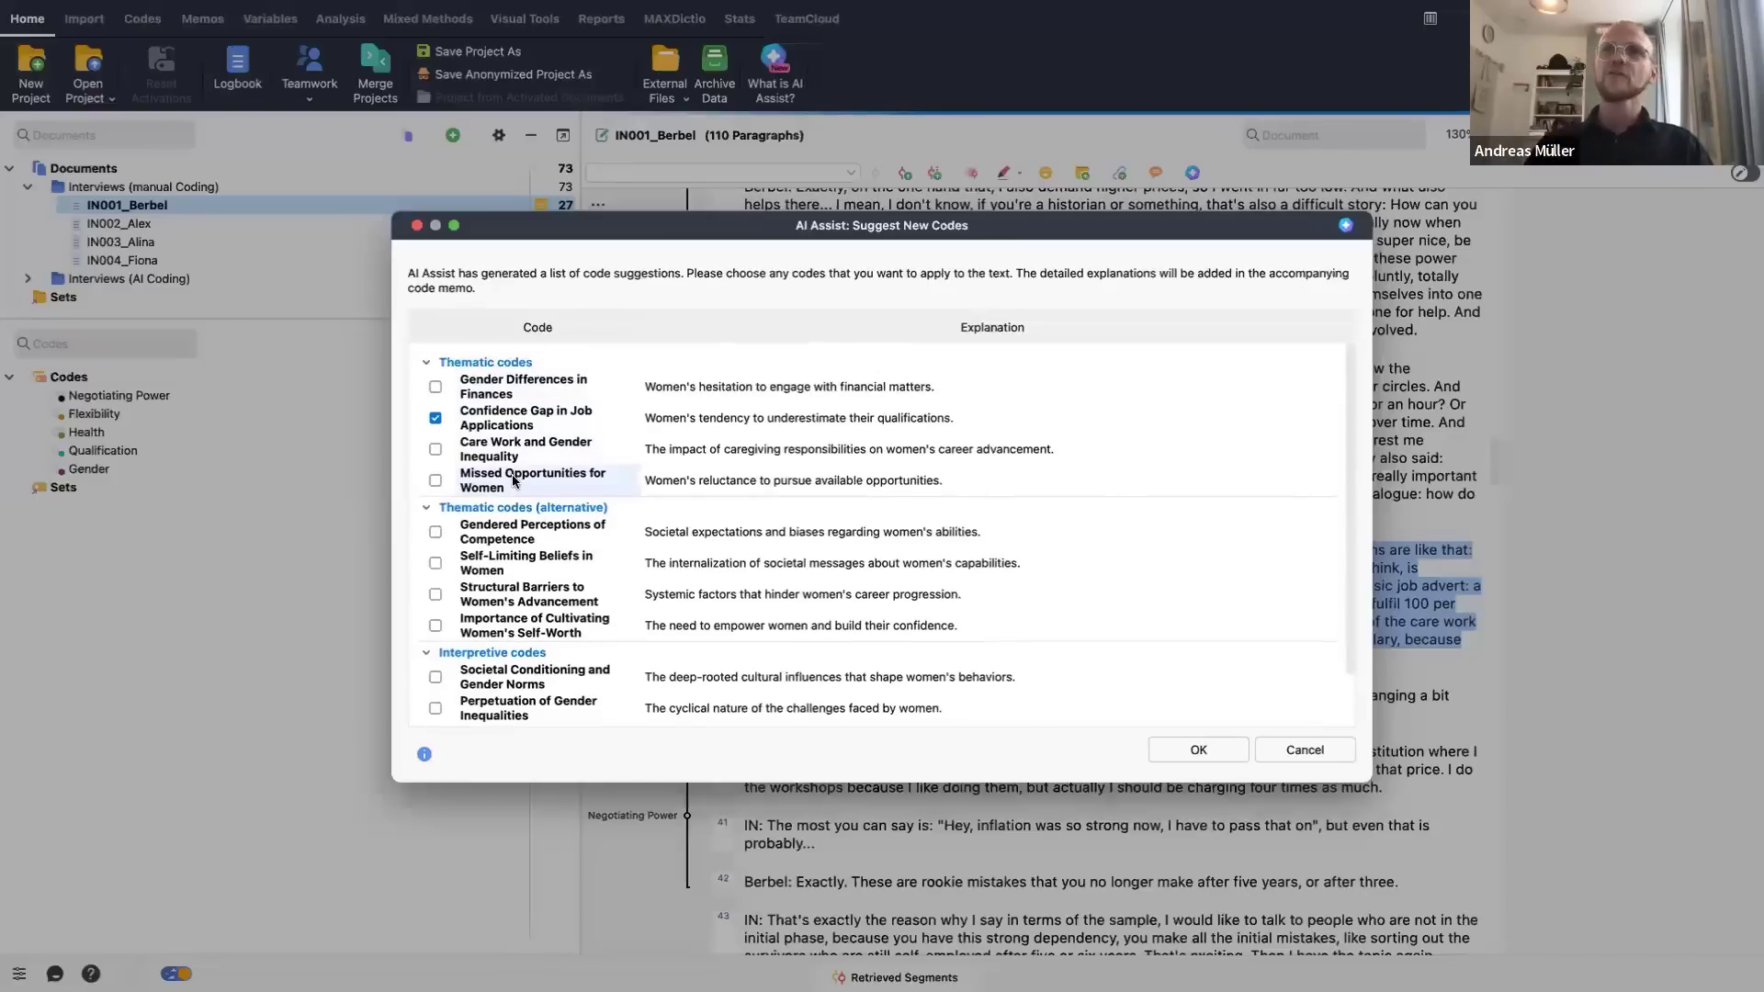
scroll(484, 608, down, 1)
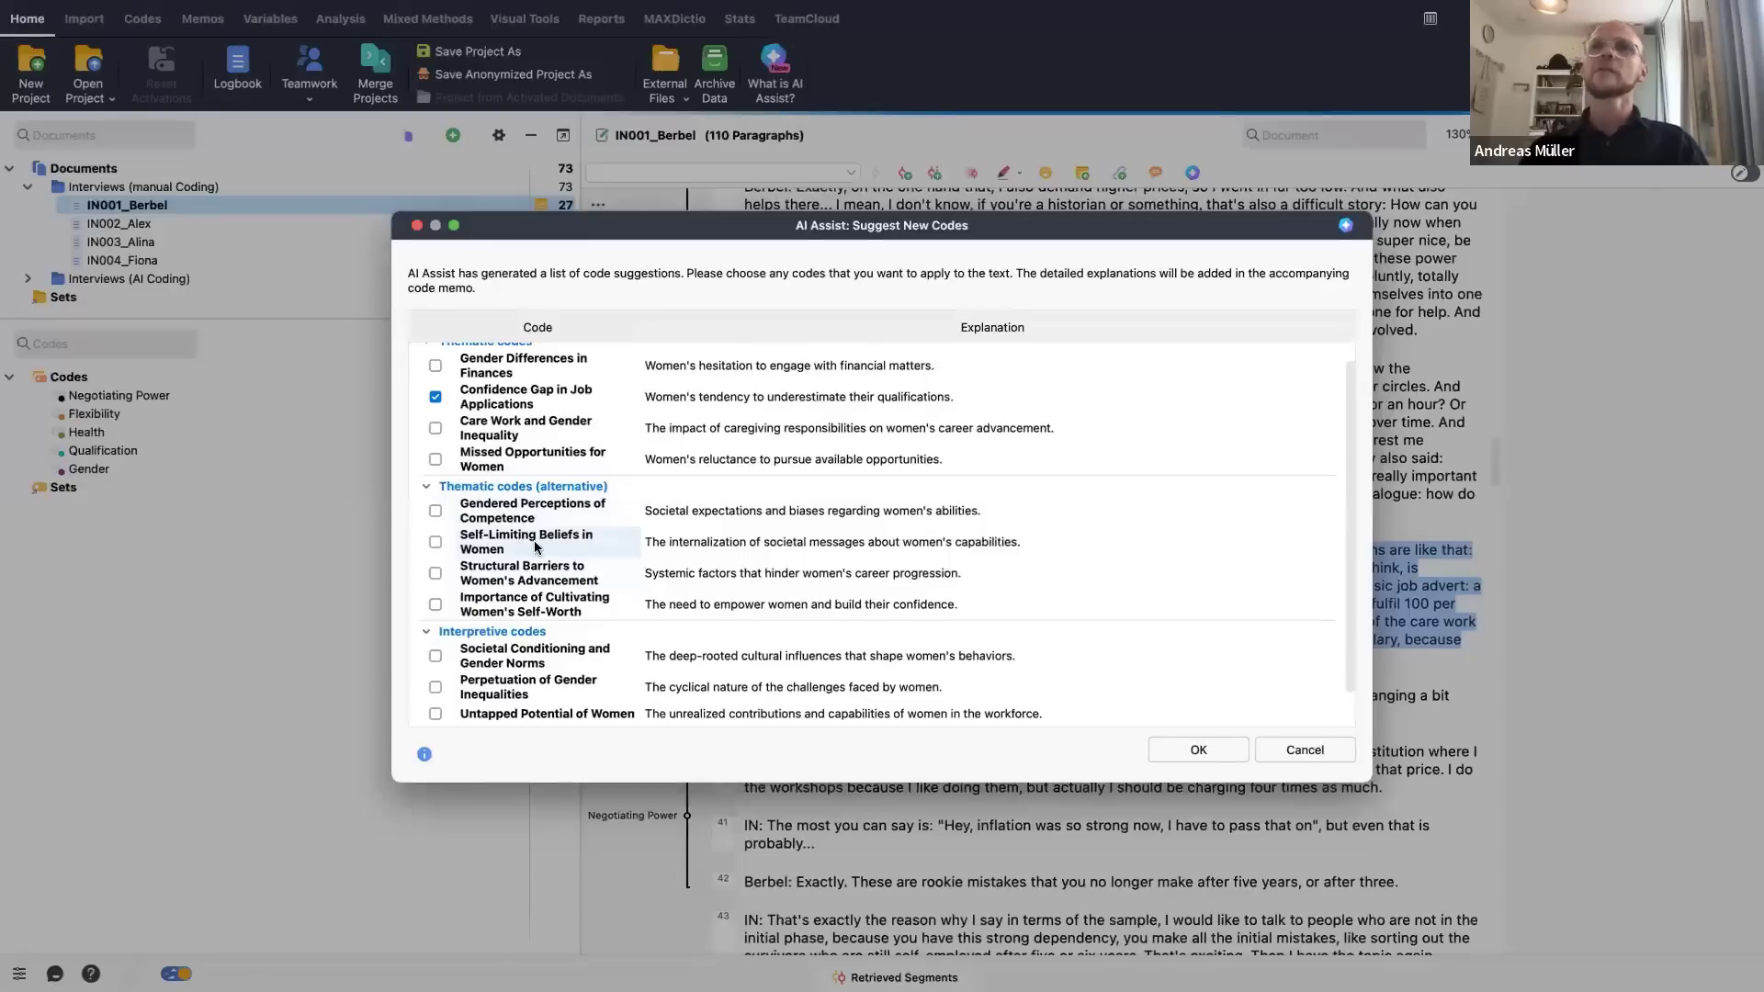
click(436, 543)
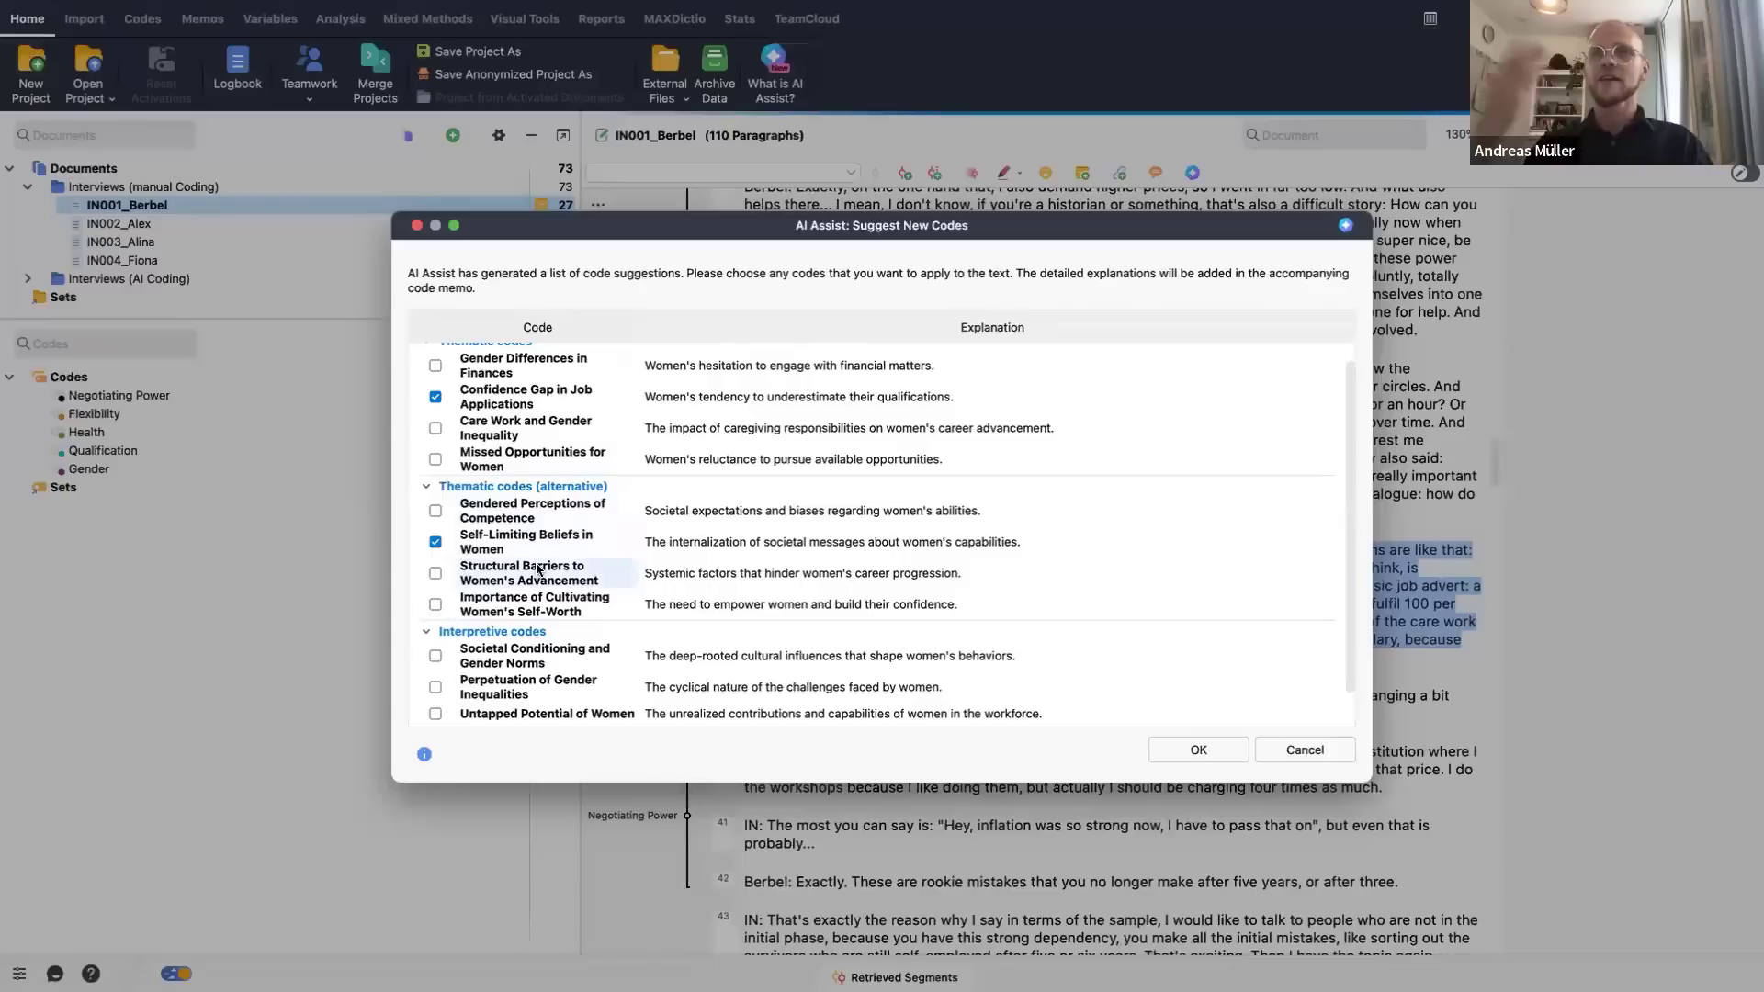
scroll(642, 557, down, 1)
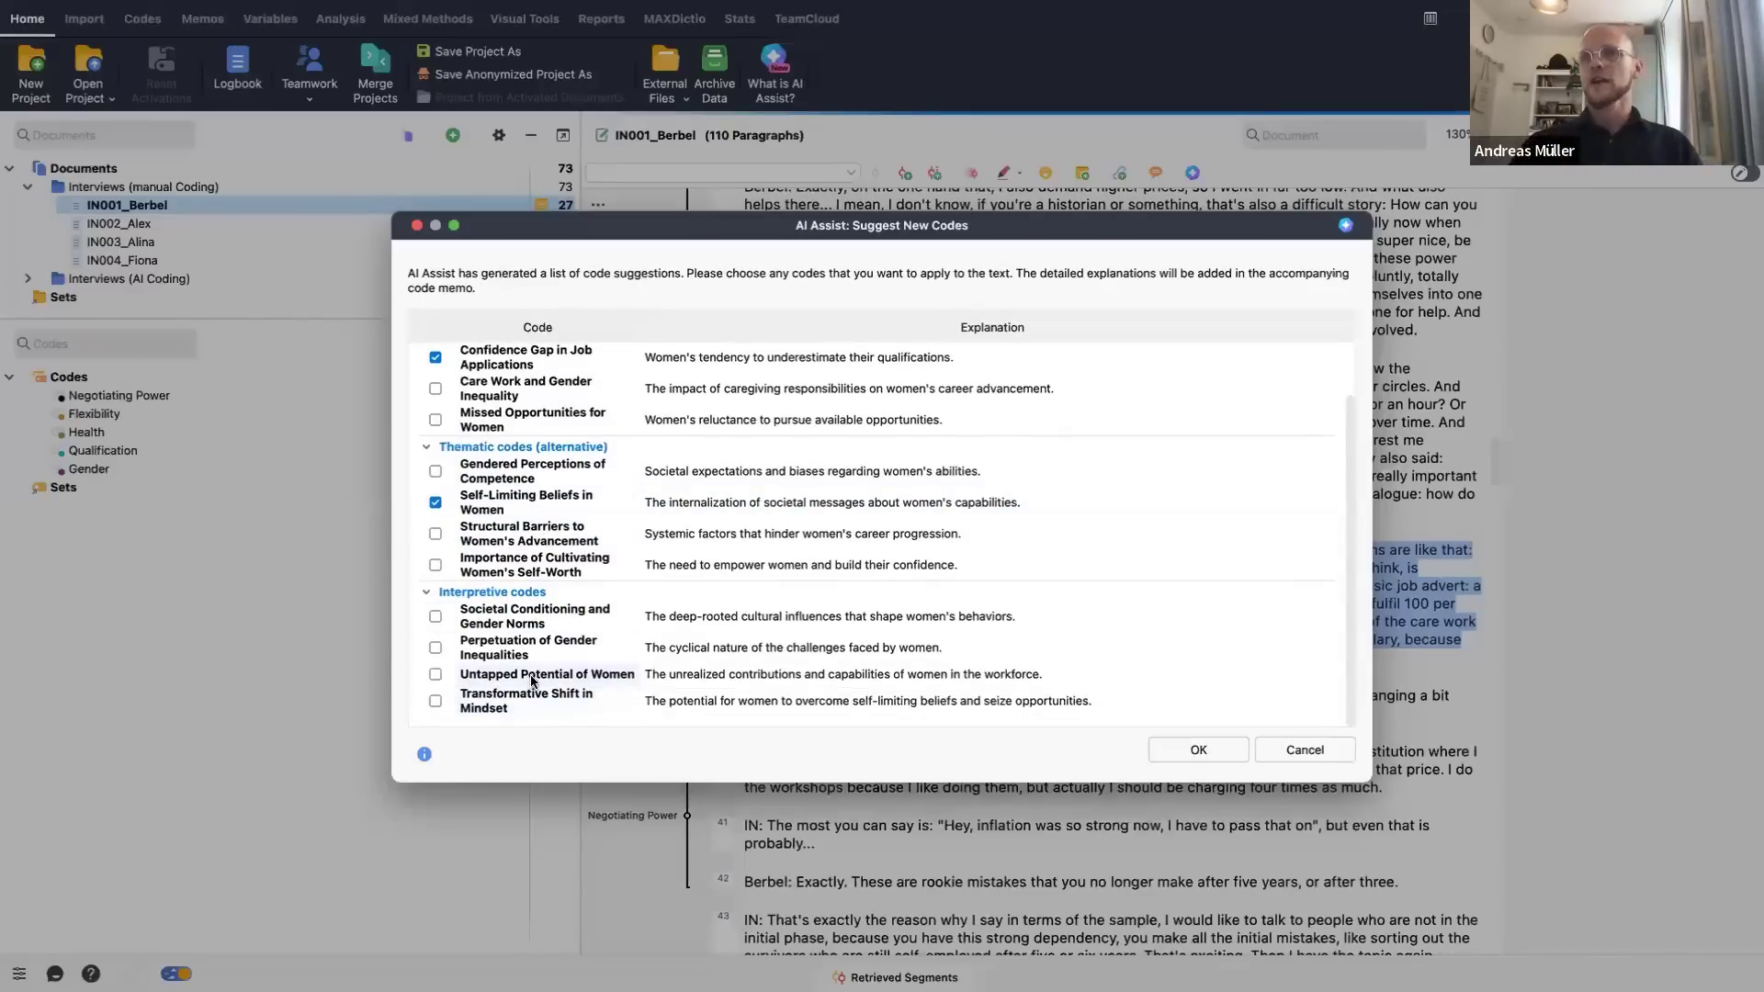
click(438, 650)
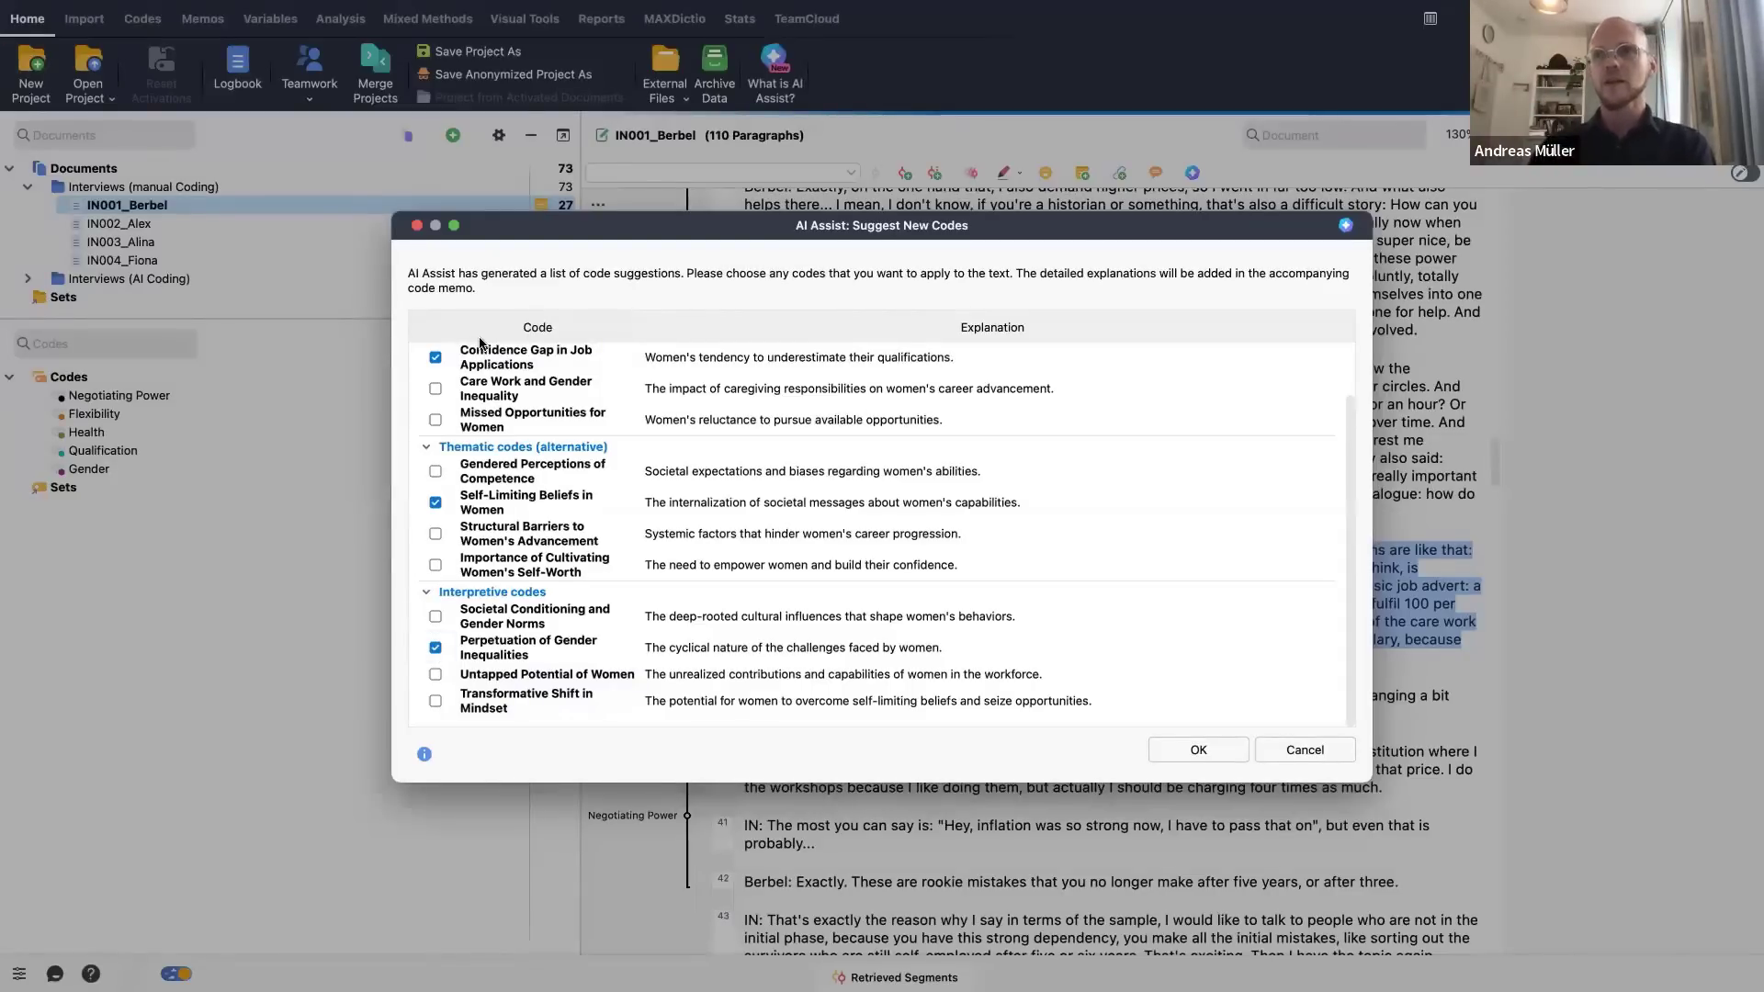
click(1182, 753)
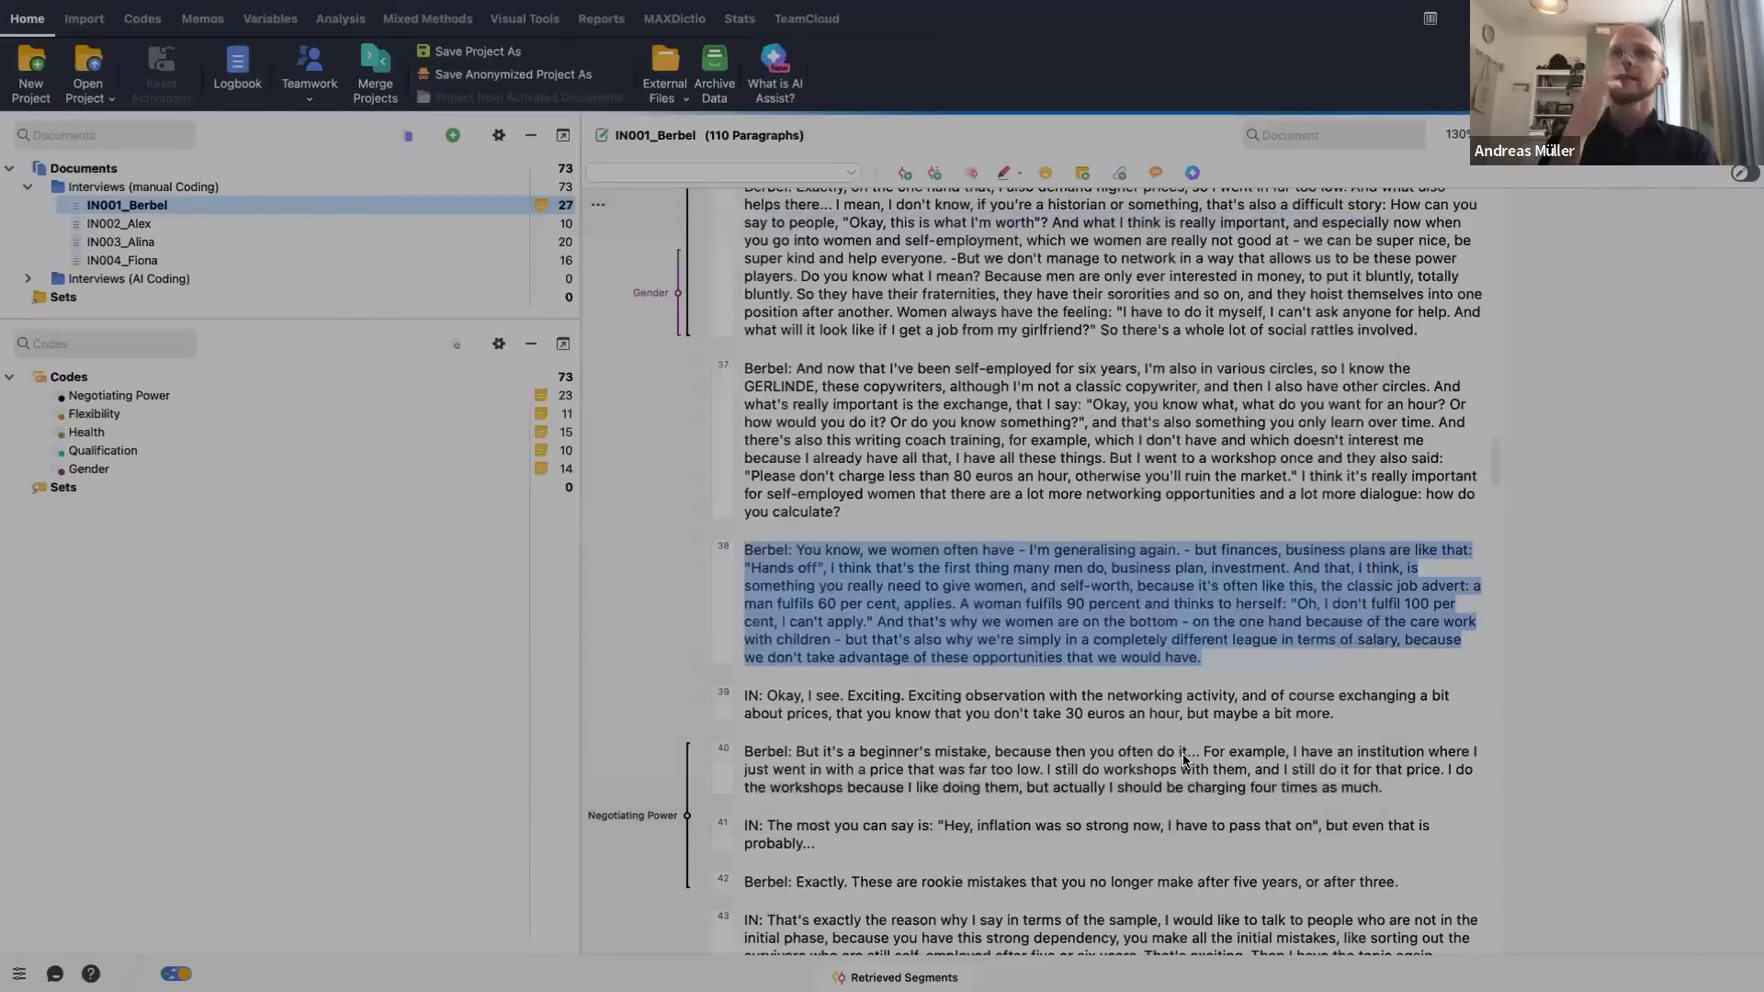
- Examine the new coding stripes beside paragraph 38, including the details of "Perpetuation of Gender Inequalities", and clear the text selection
scroll(1065, 562, up, 15)
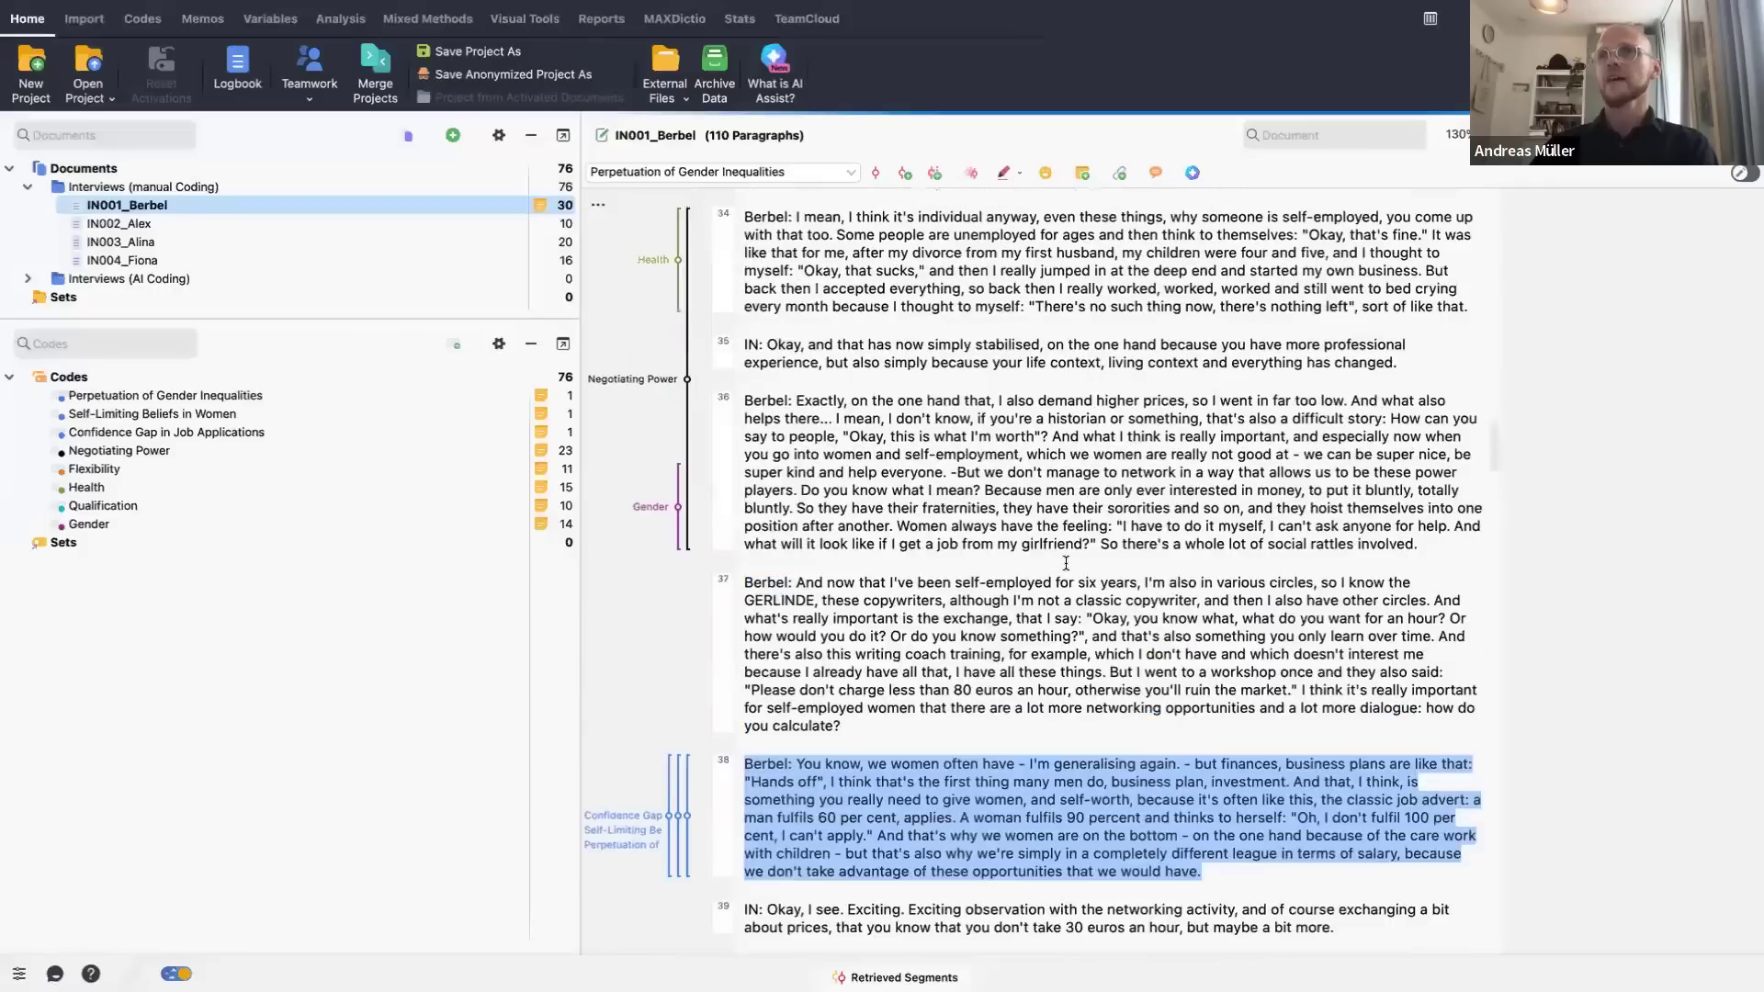
scroll(1065, 562, down, 10)
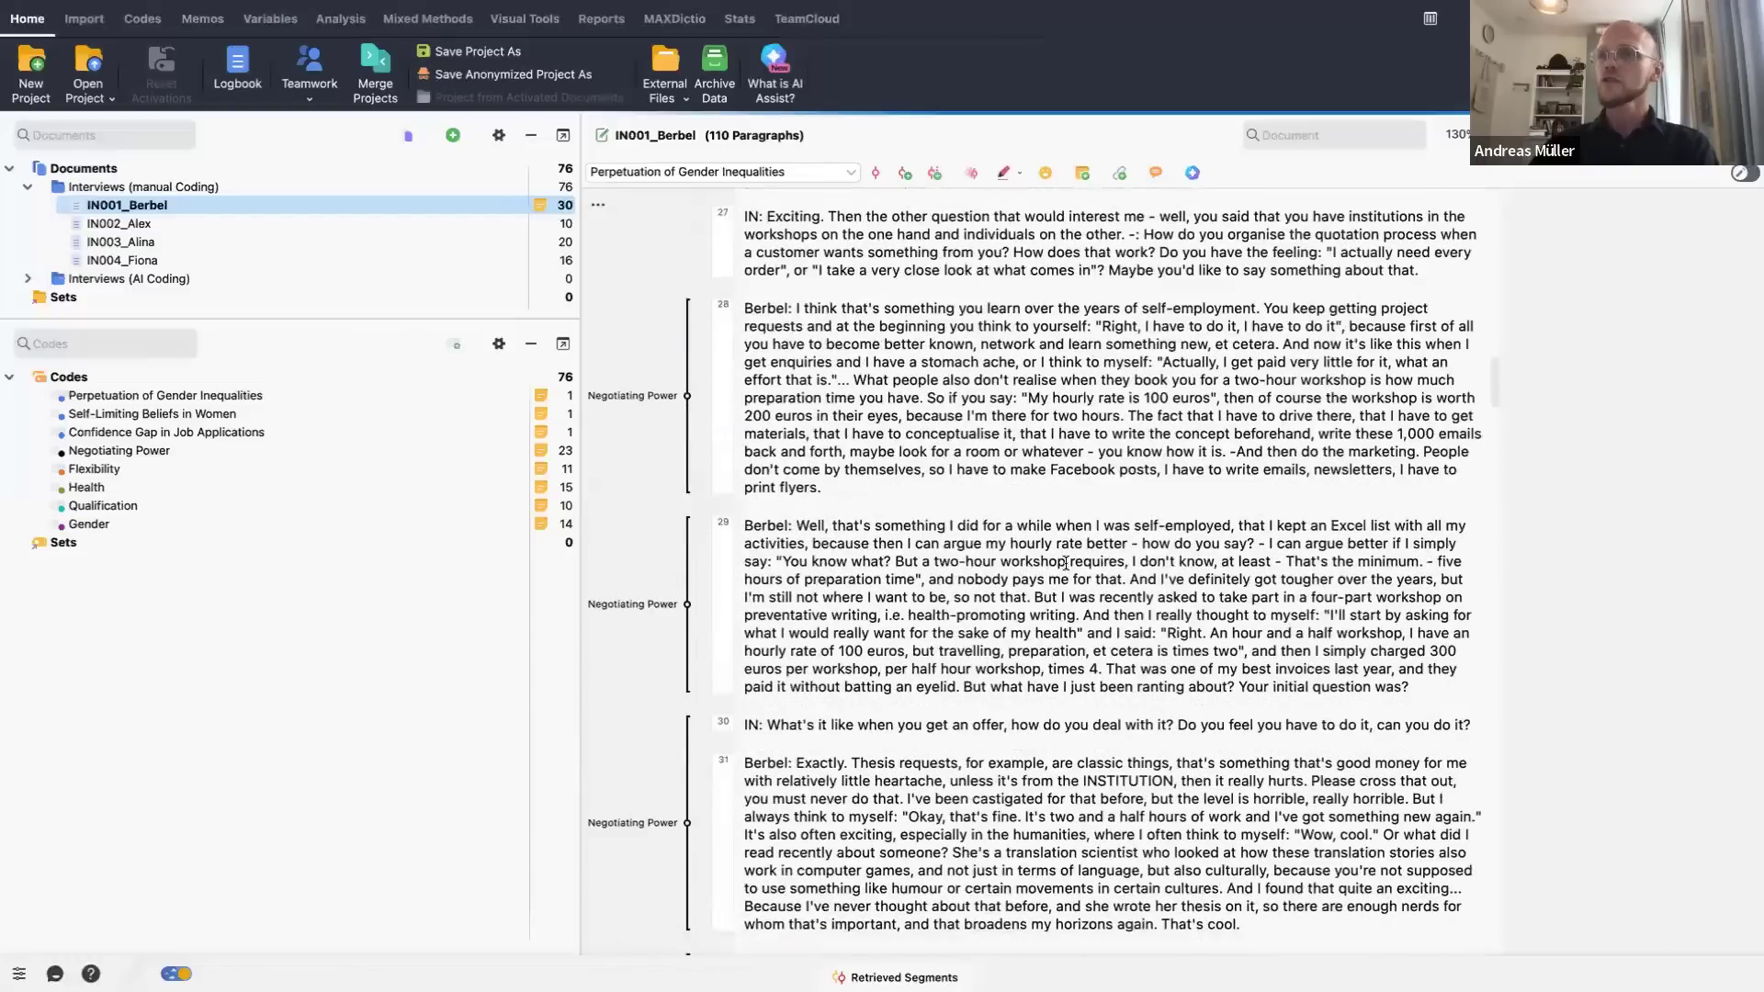
scroll(1066, 562, down, 8)
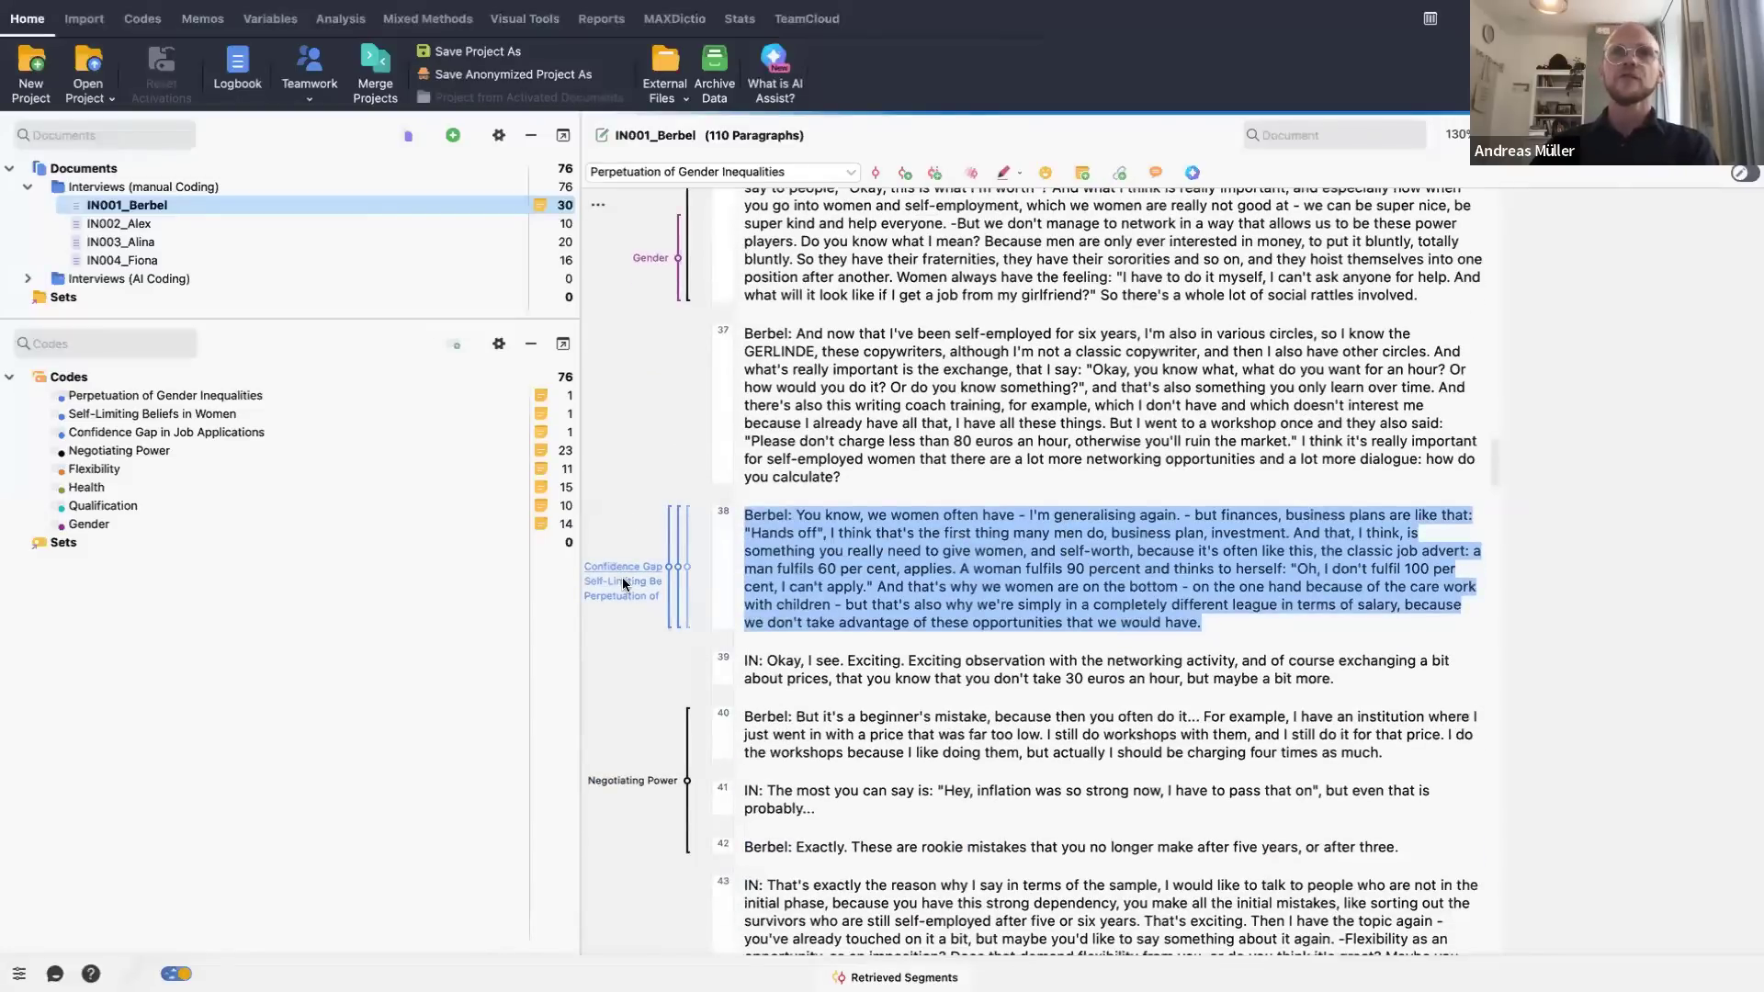
mouse_move(623, 600)
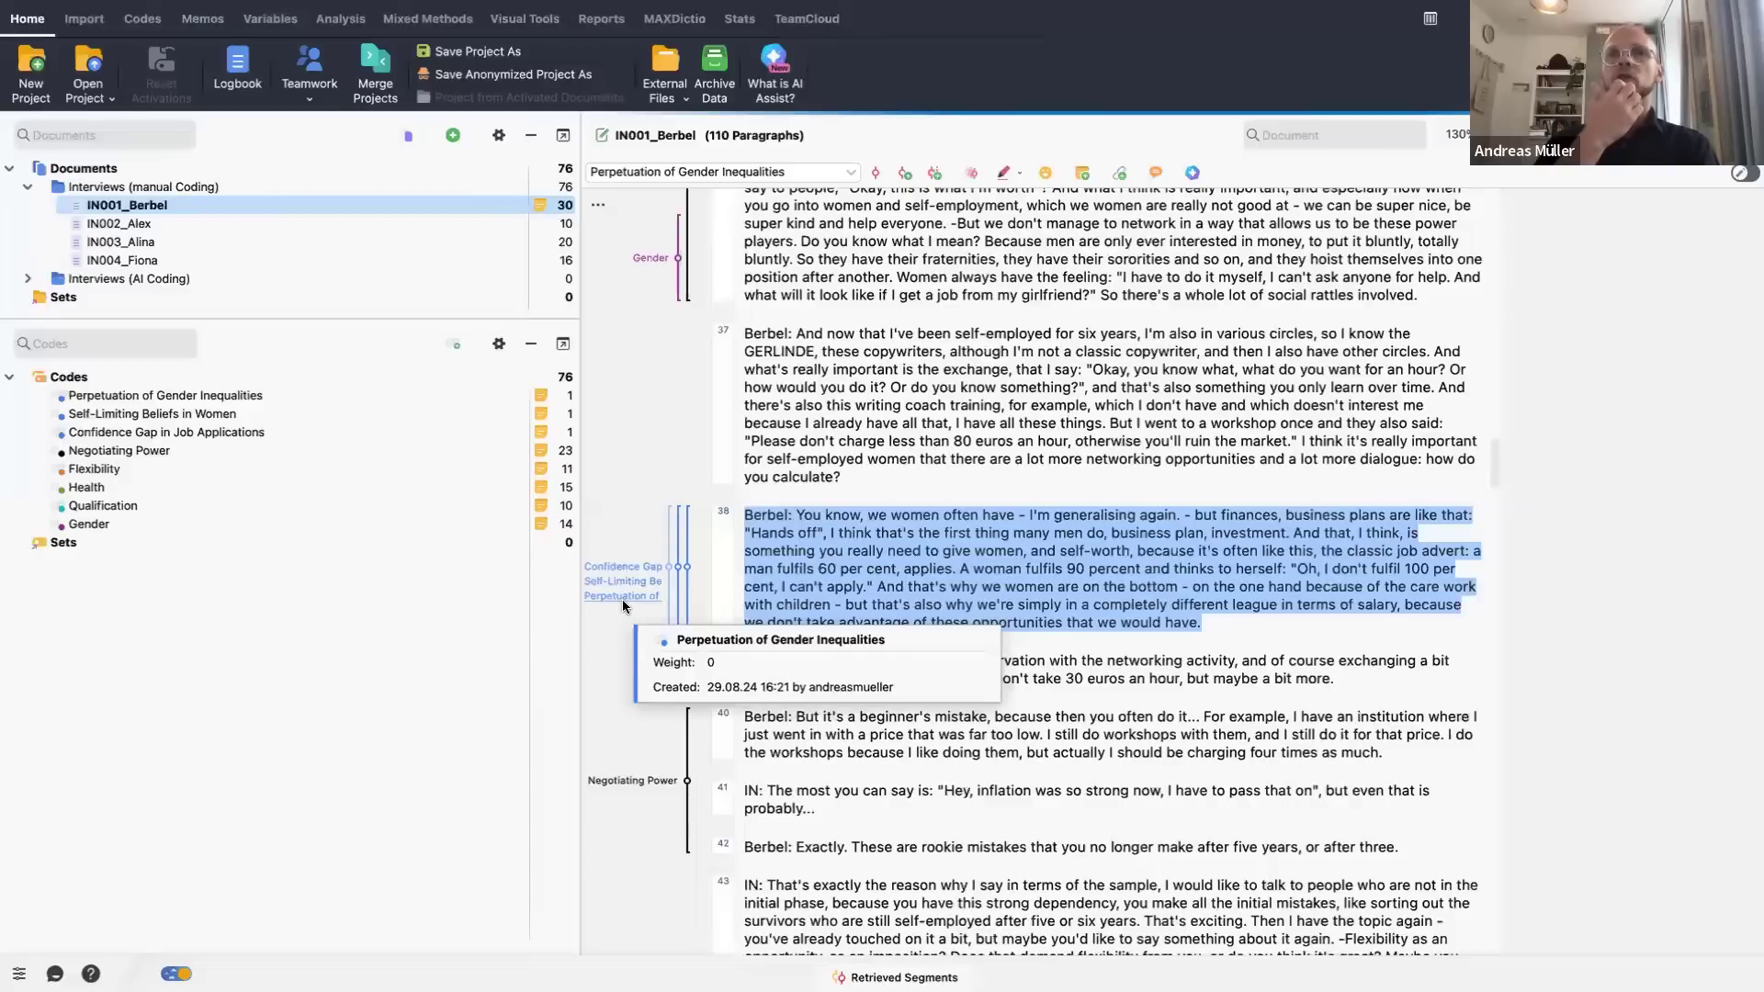
click(977, 408)
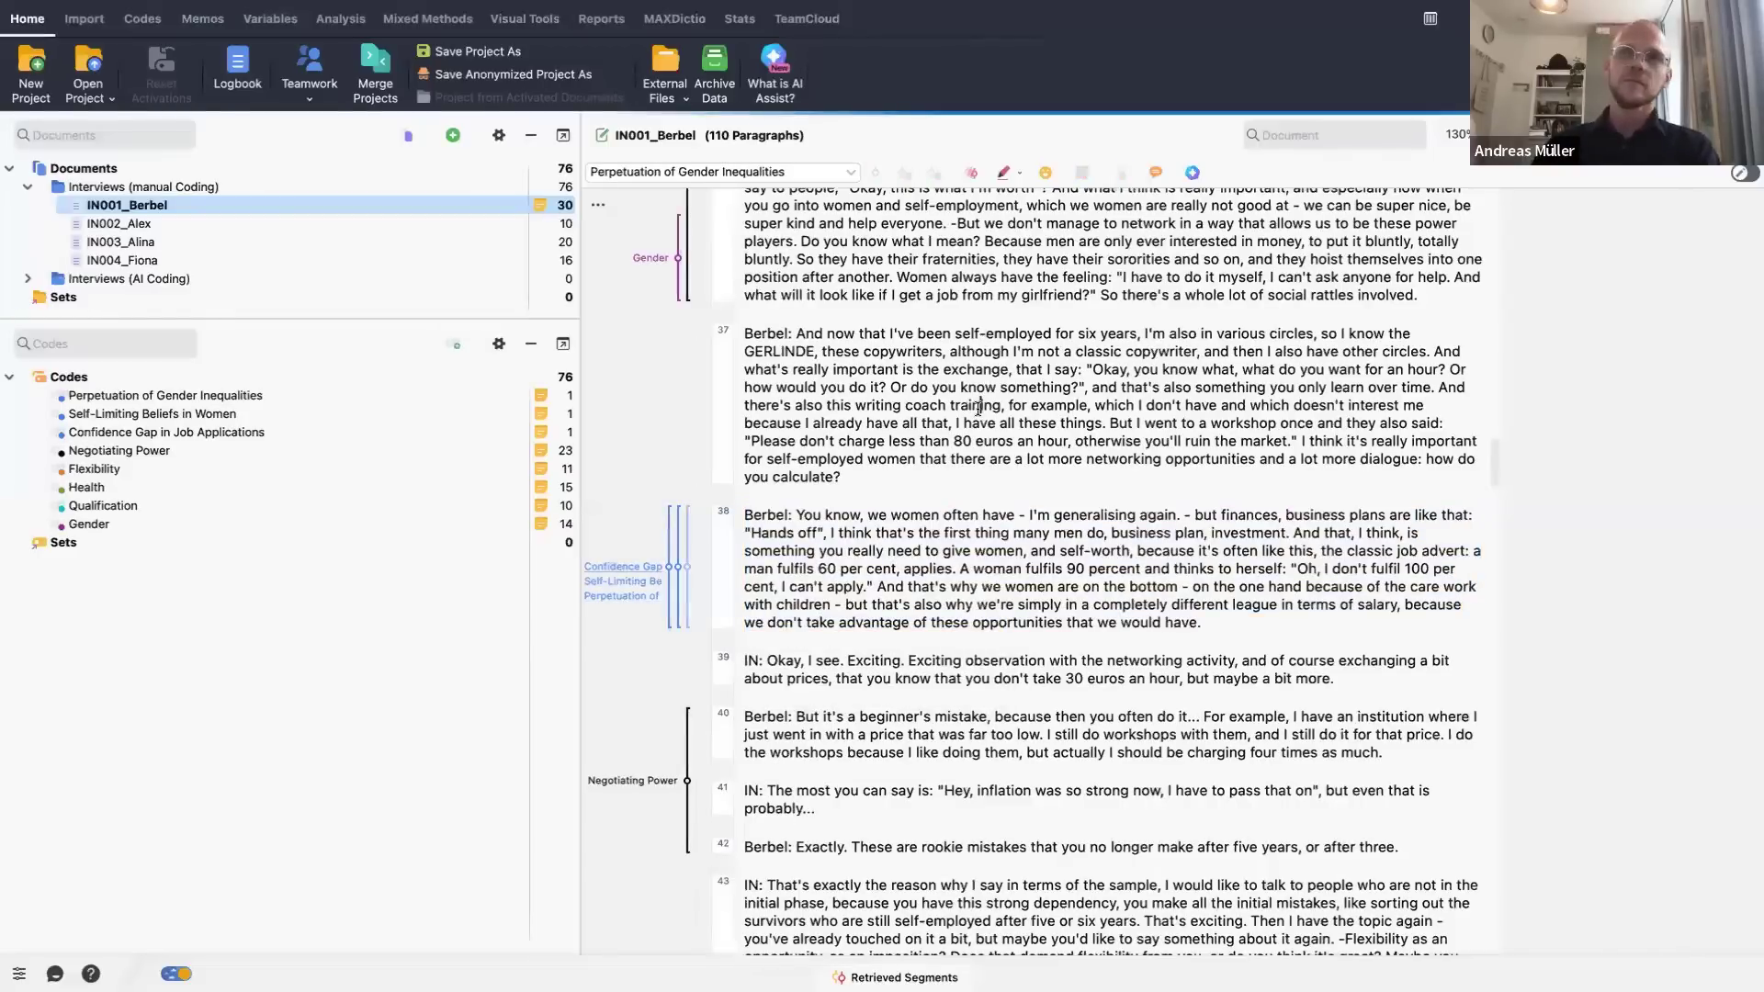
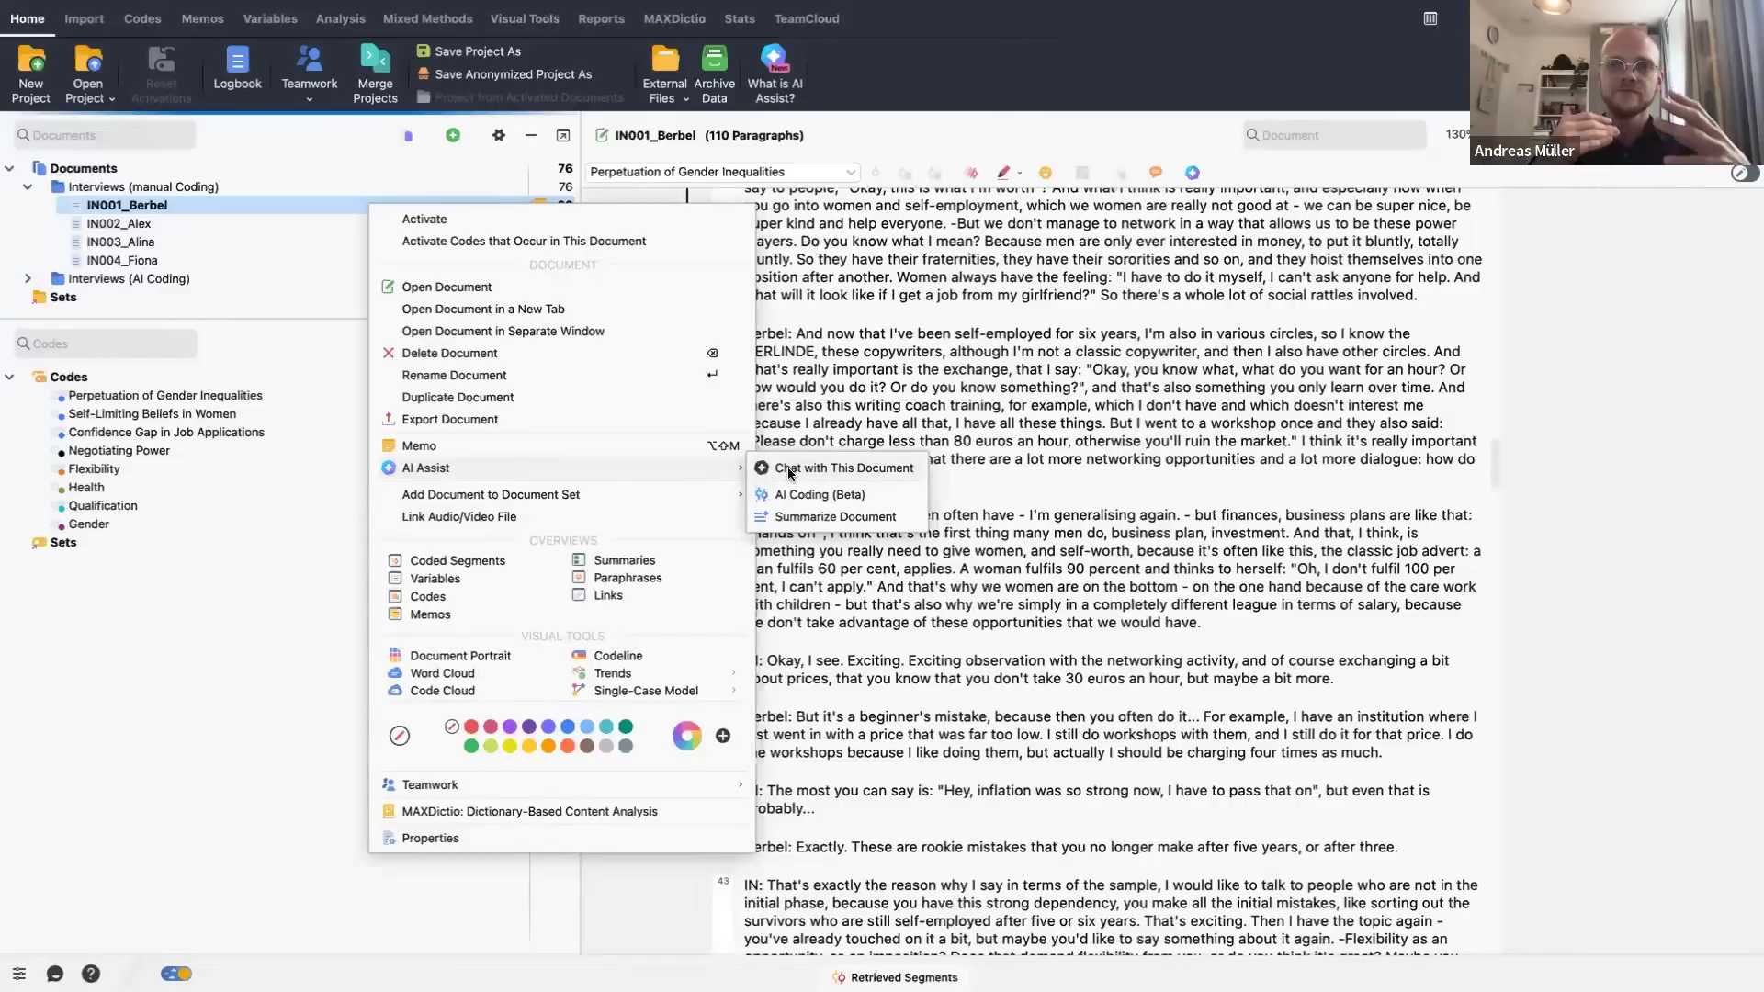
- Open an AI Assist chat with the IN001 document and send "Create a summary of this interview and only focus on gender related topics."
click(788, 469)
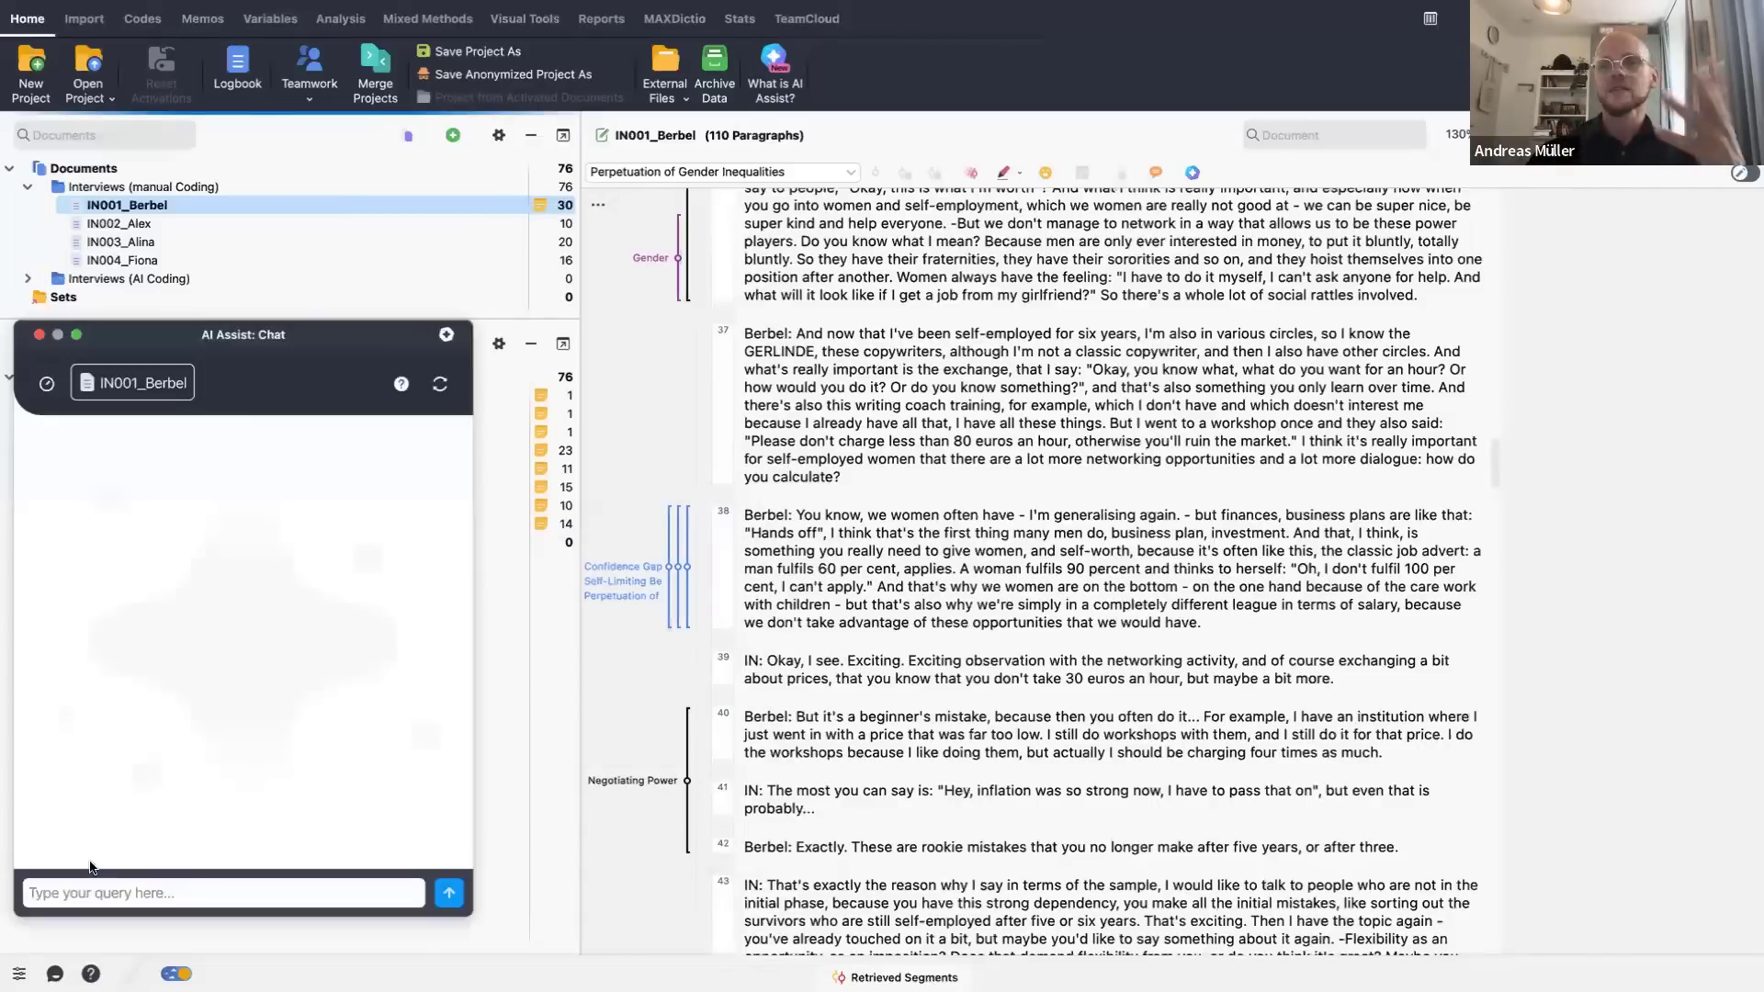
click(74, 891)
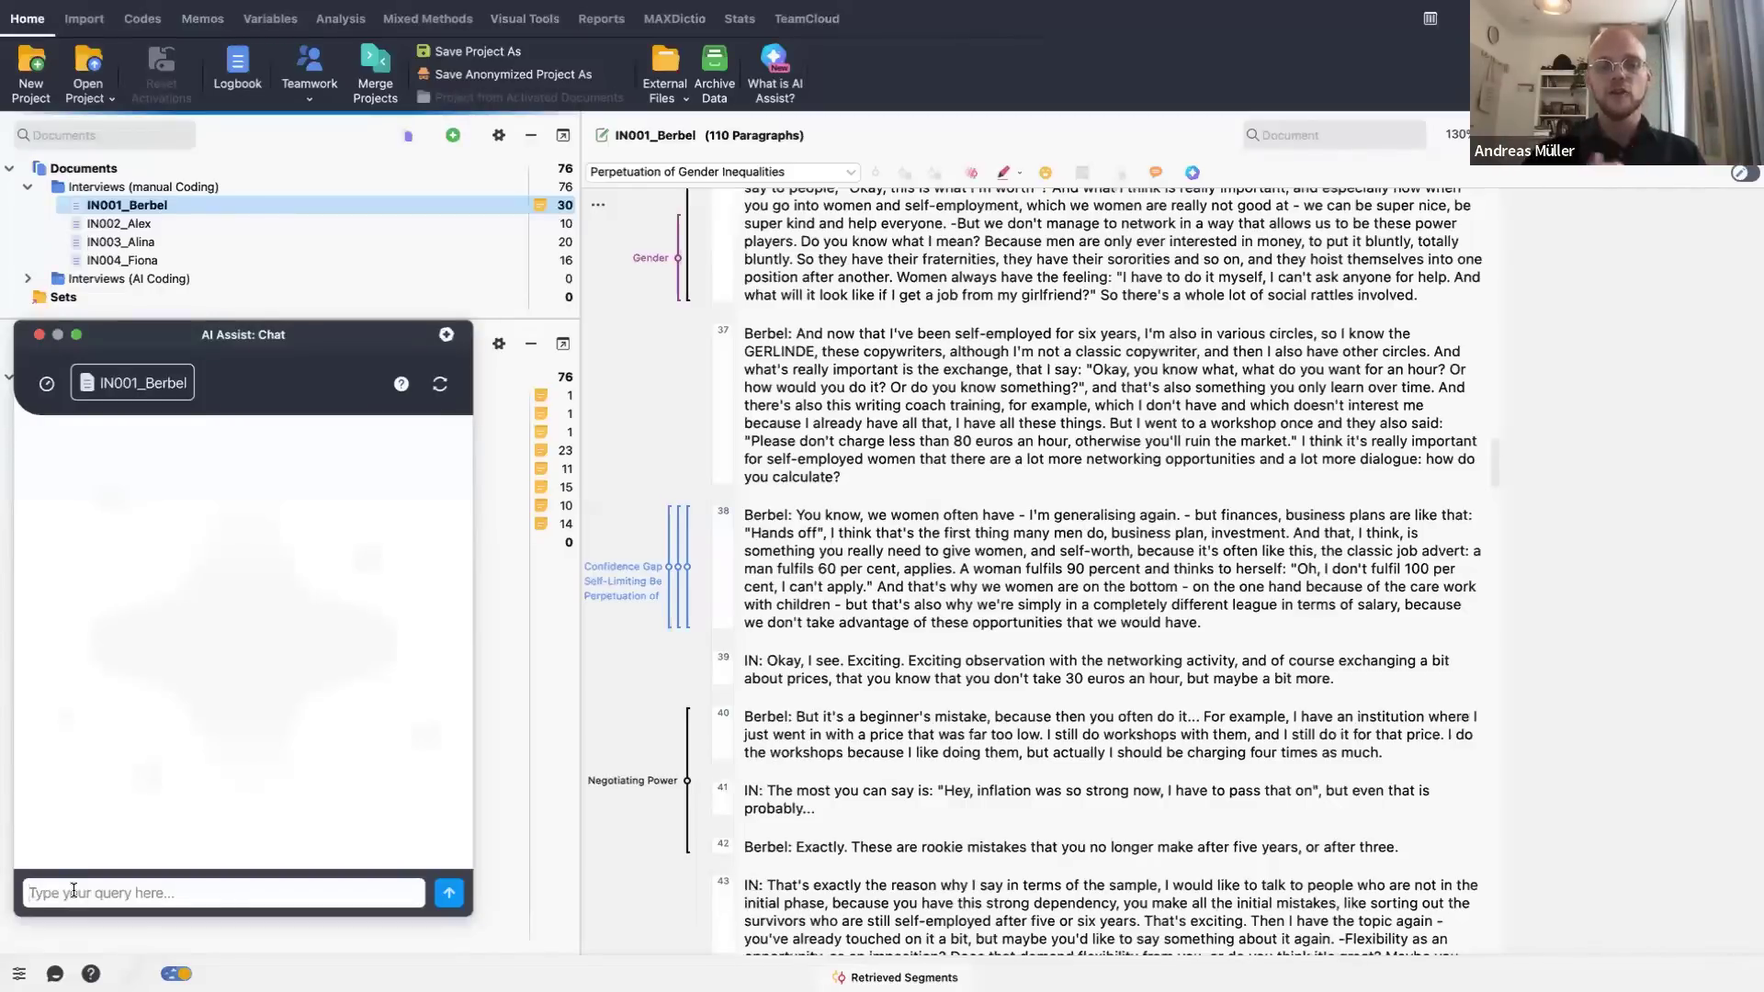
text(Create)
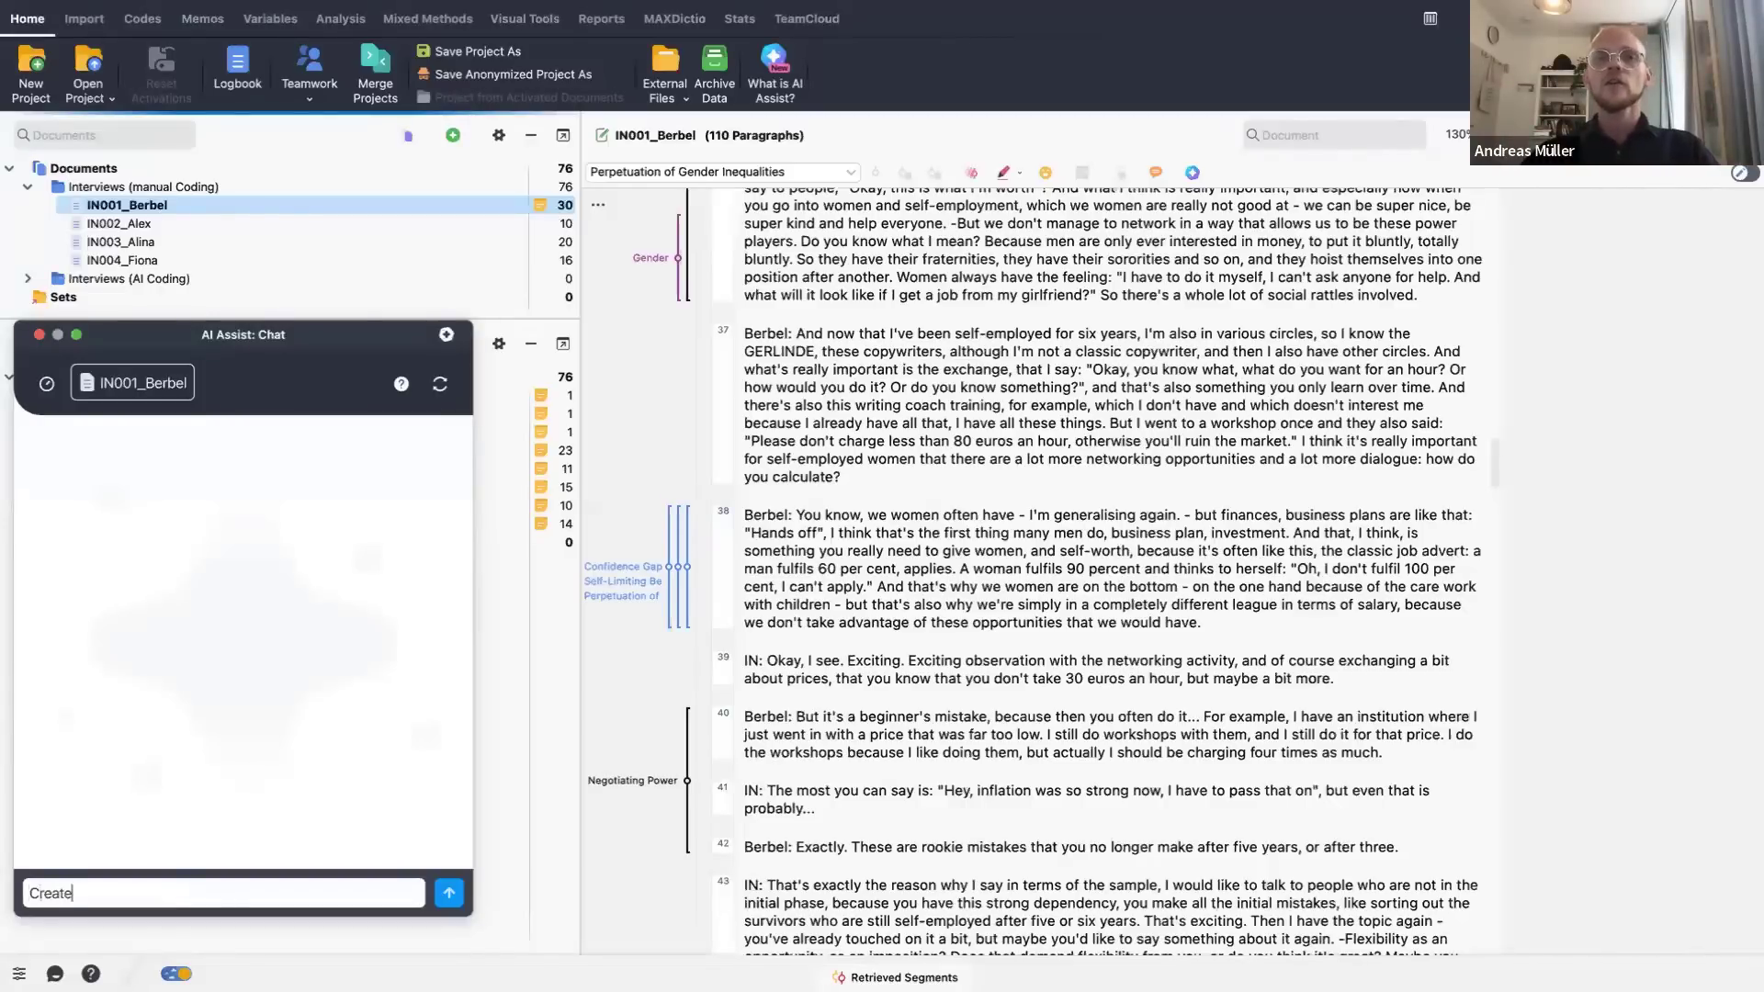
text( a summary of )
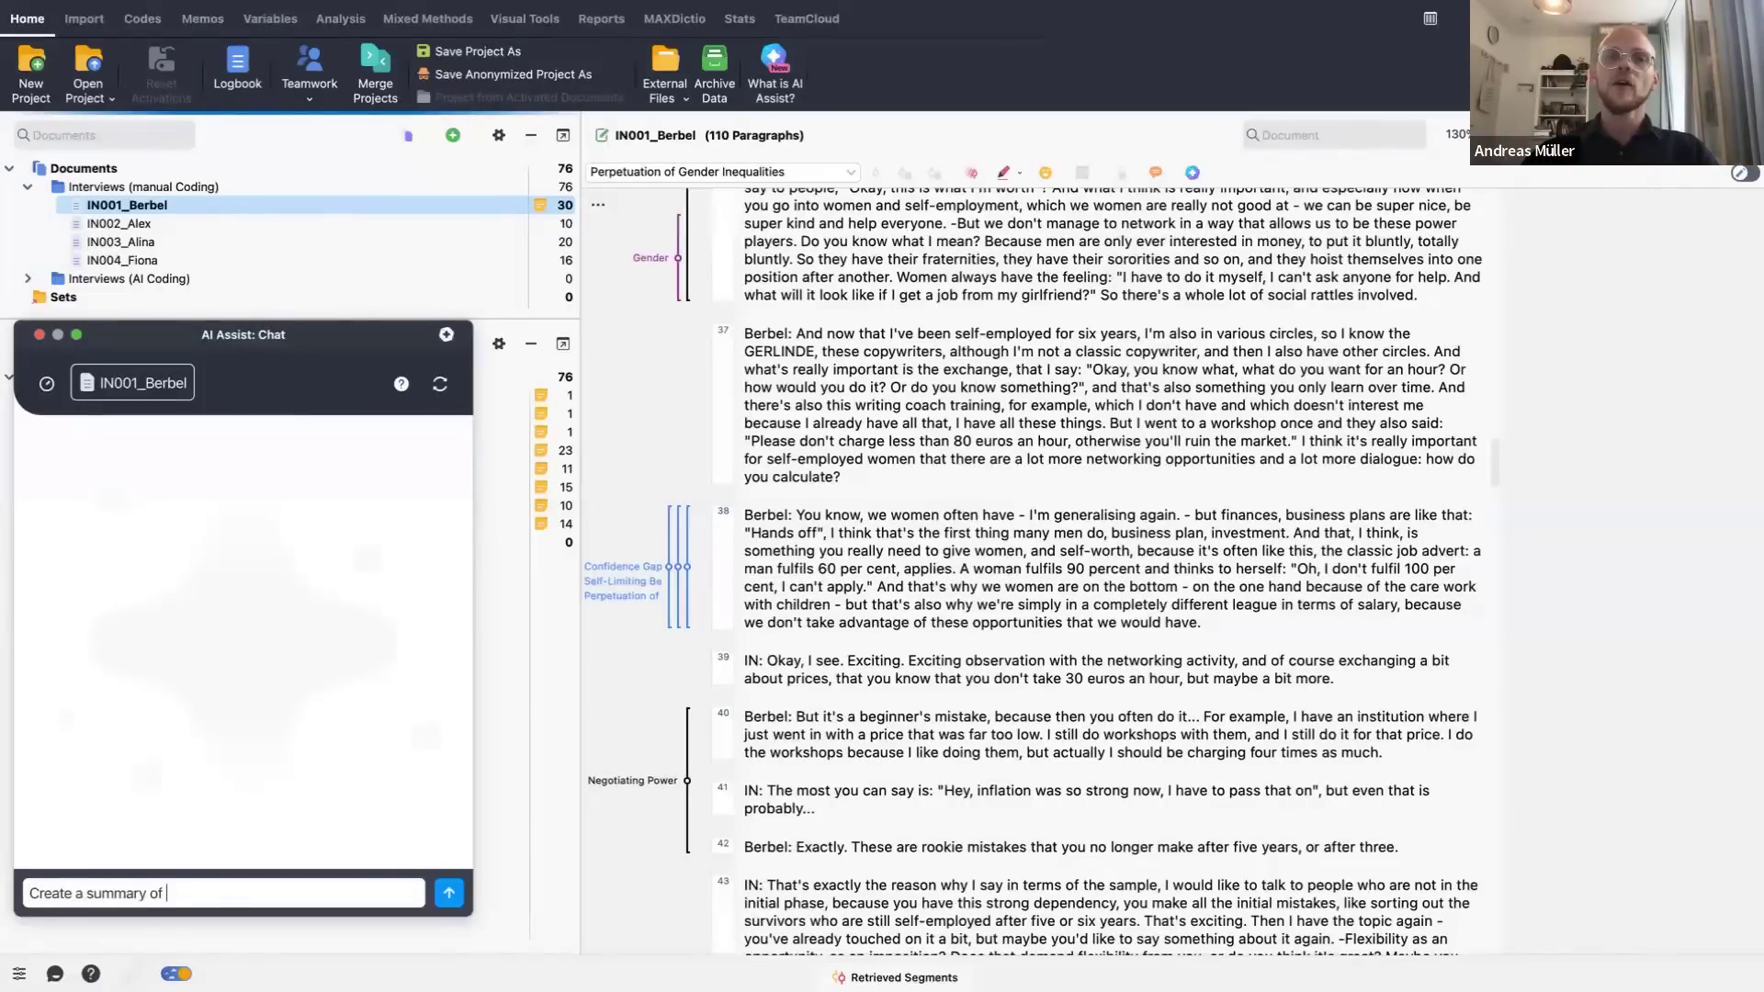
text(this interview and only focus )
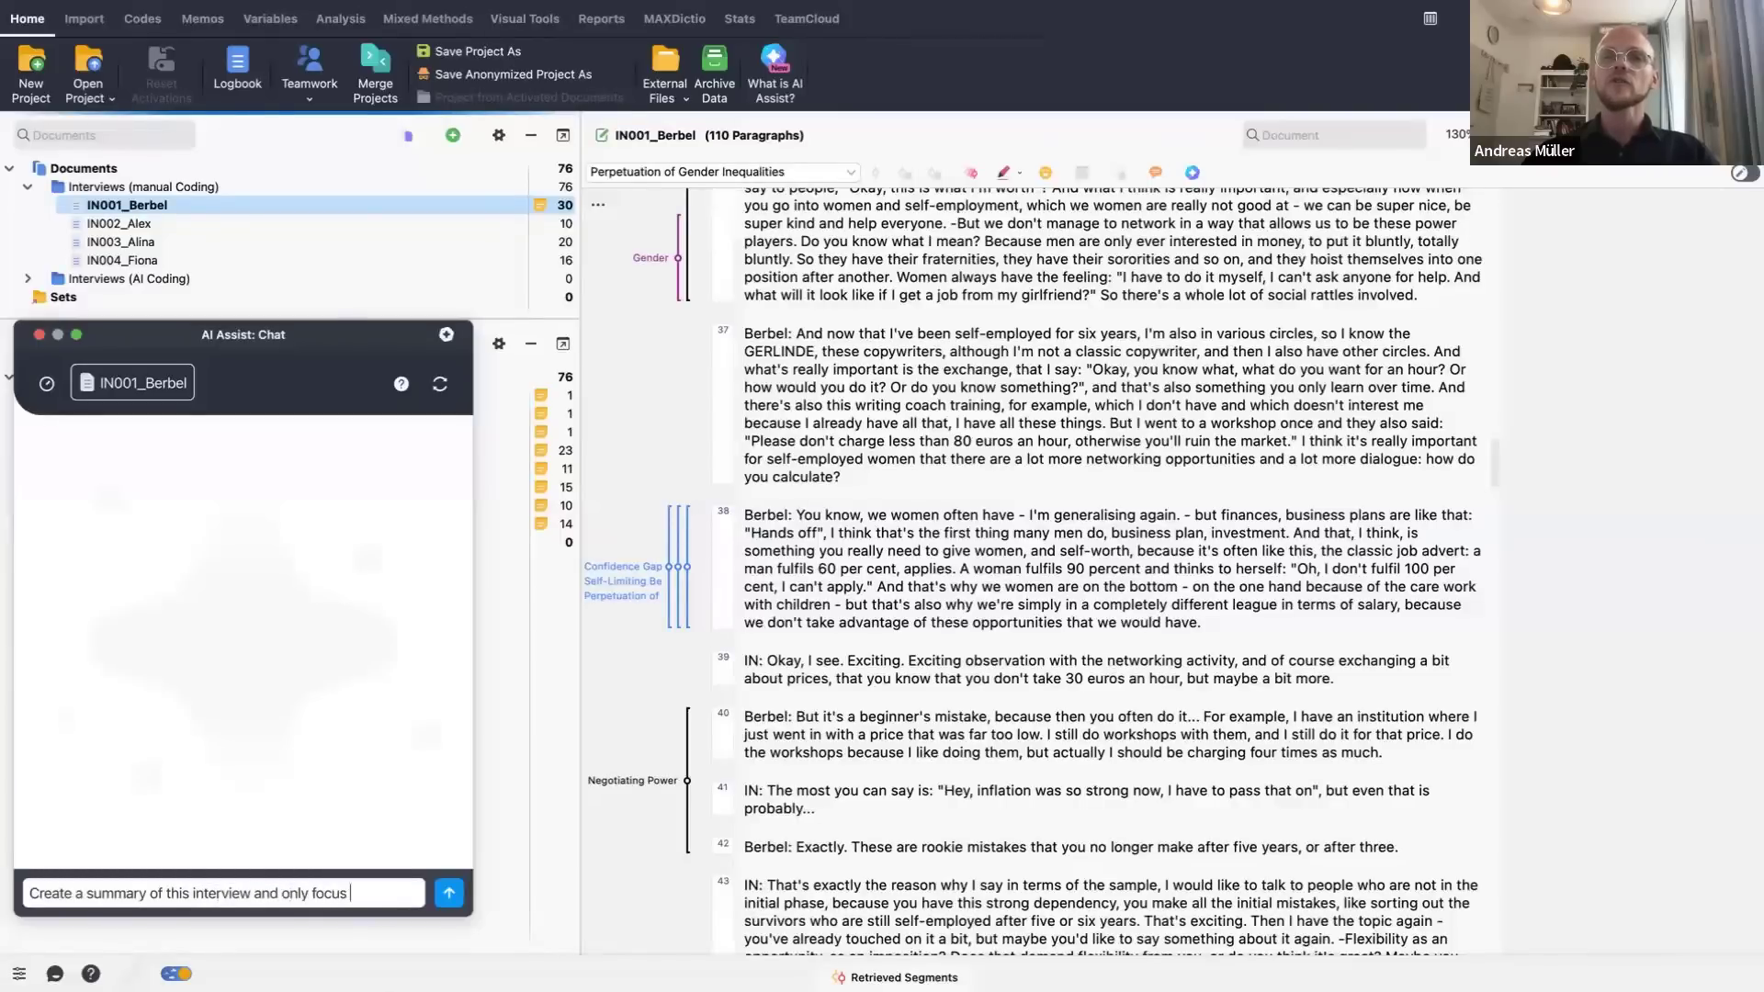
text(on ge)
key(BackSpace)
key(BackSpace)
text(gender)
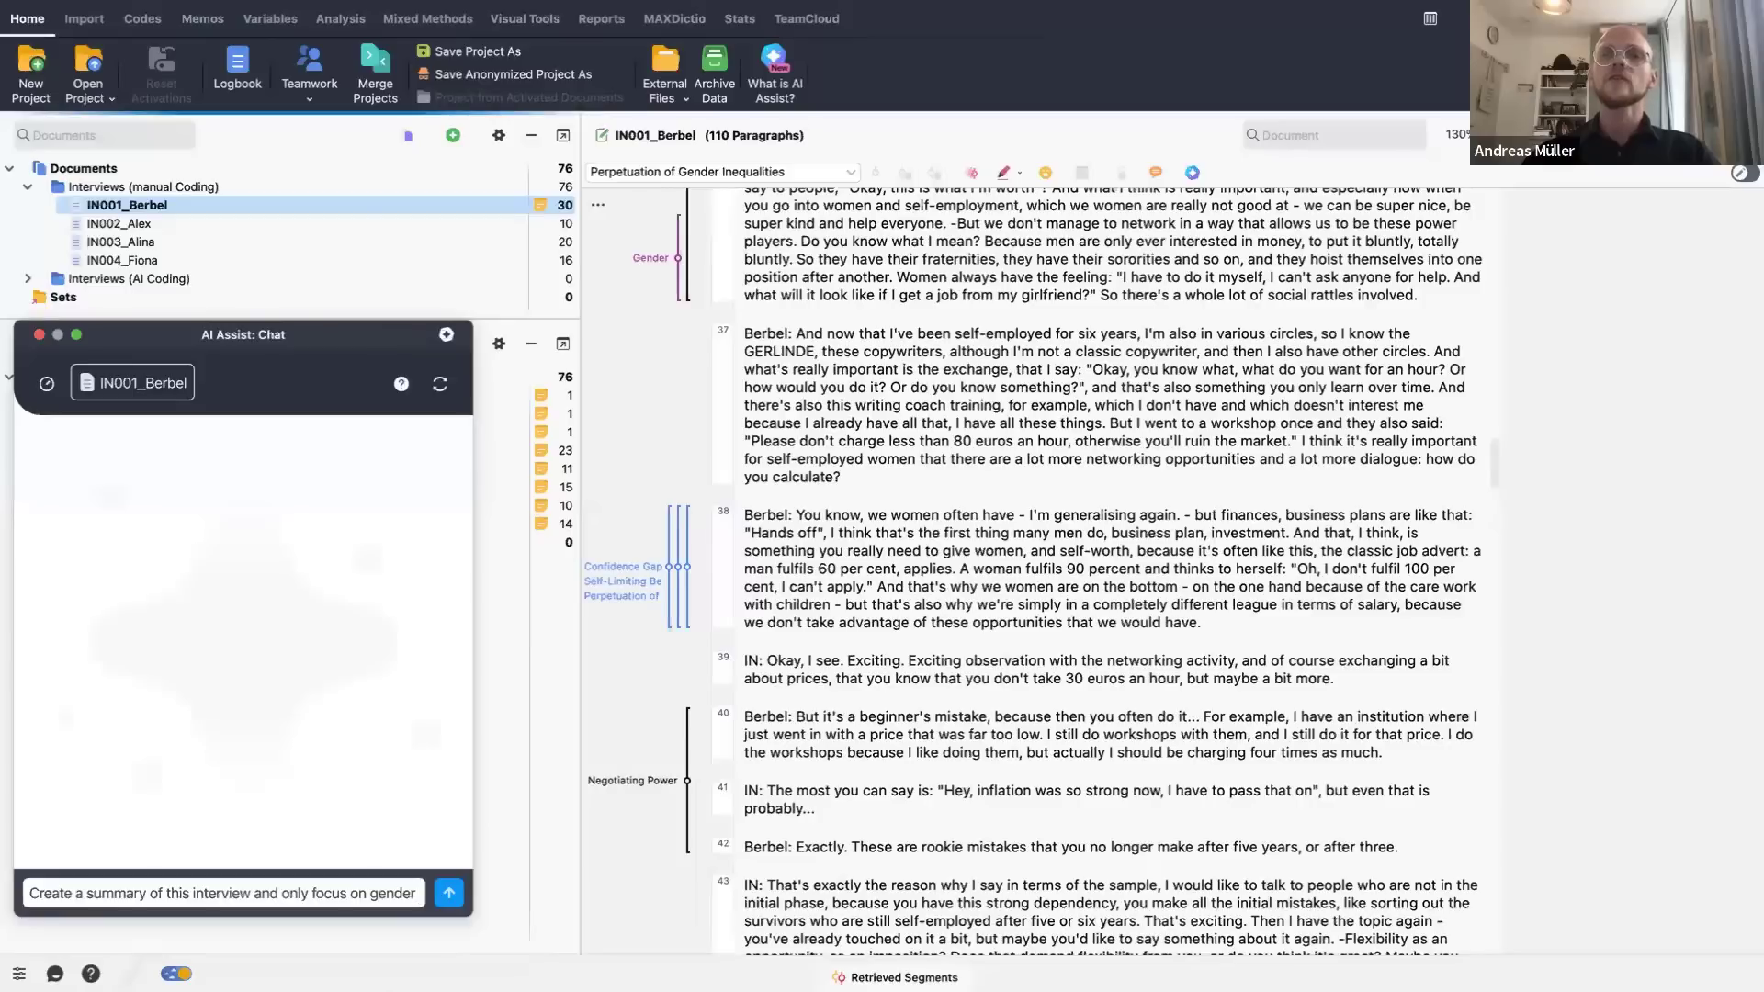
text( related topics.)
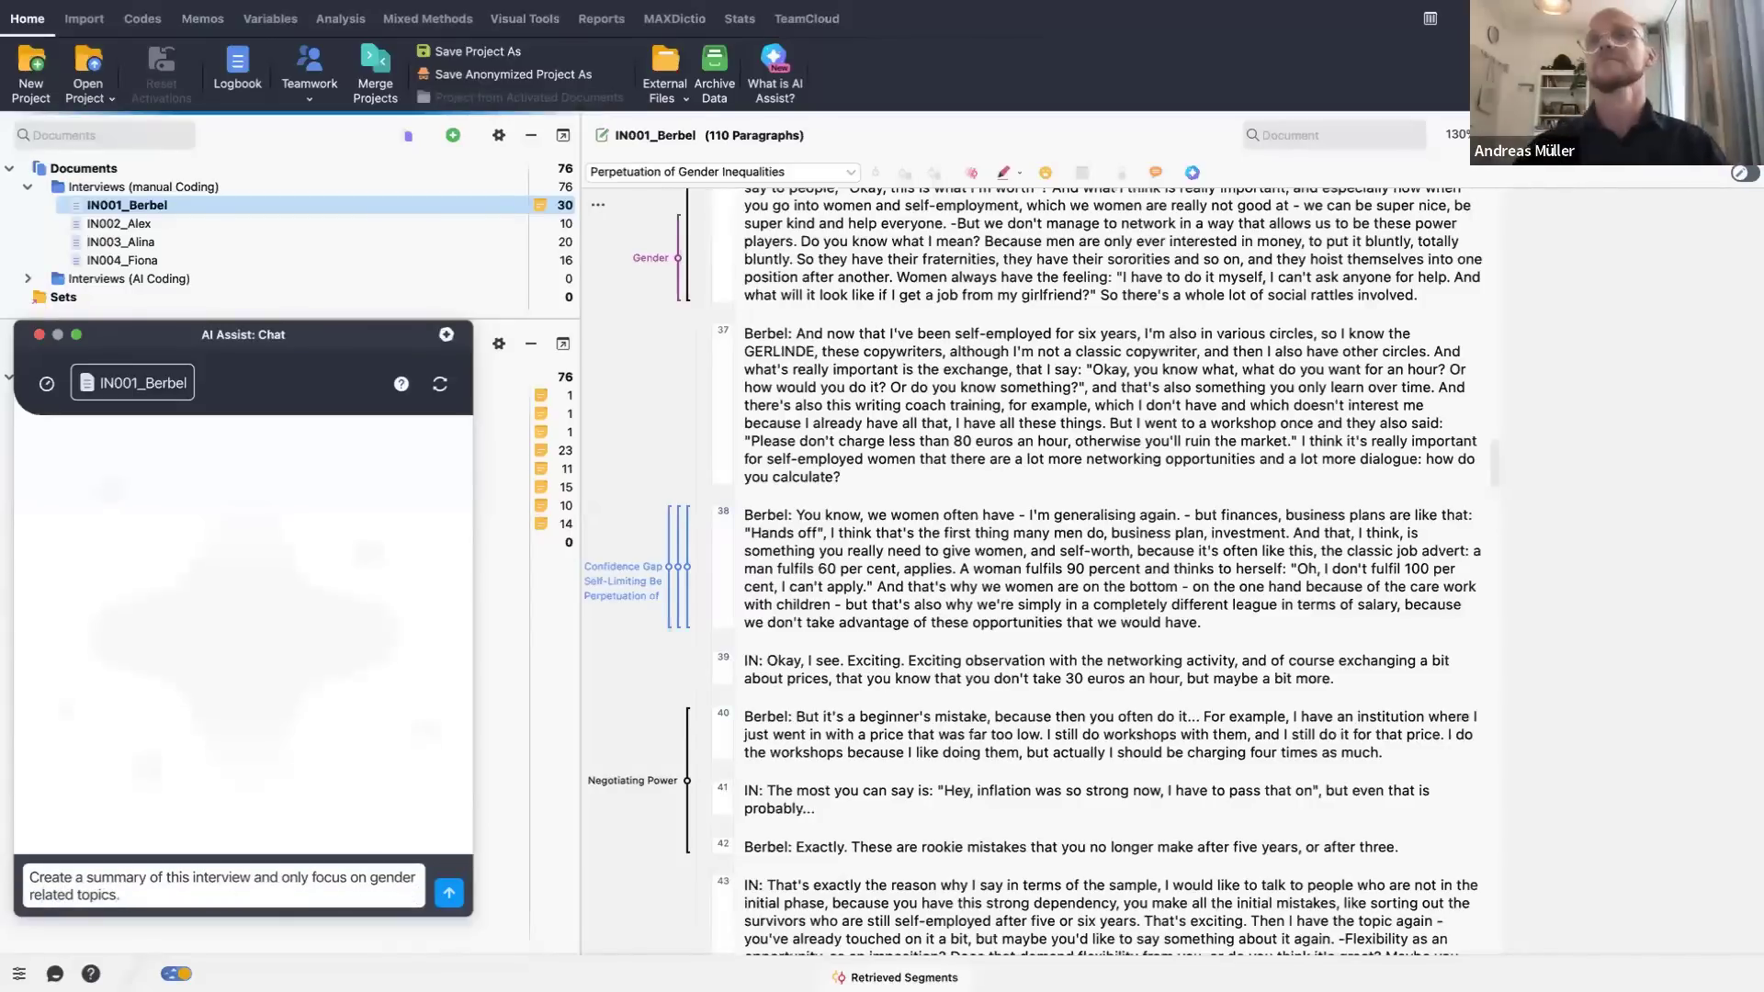
click(449, 893)
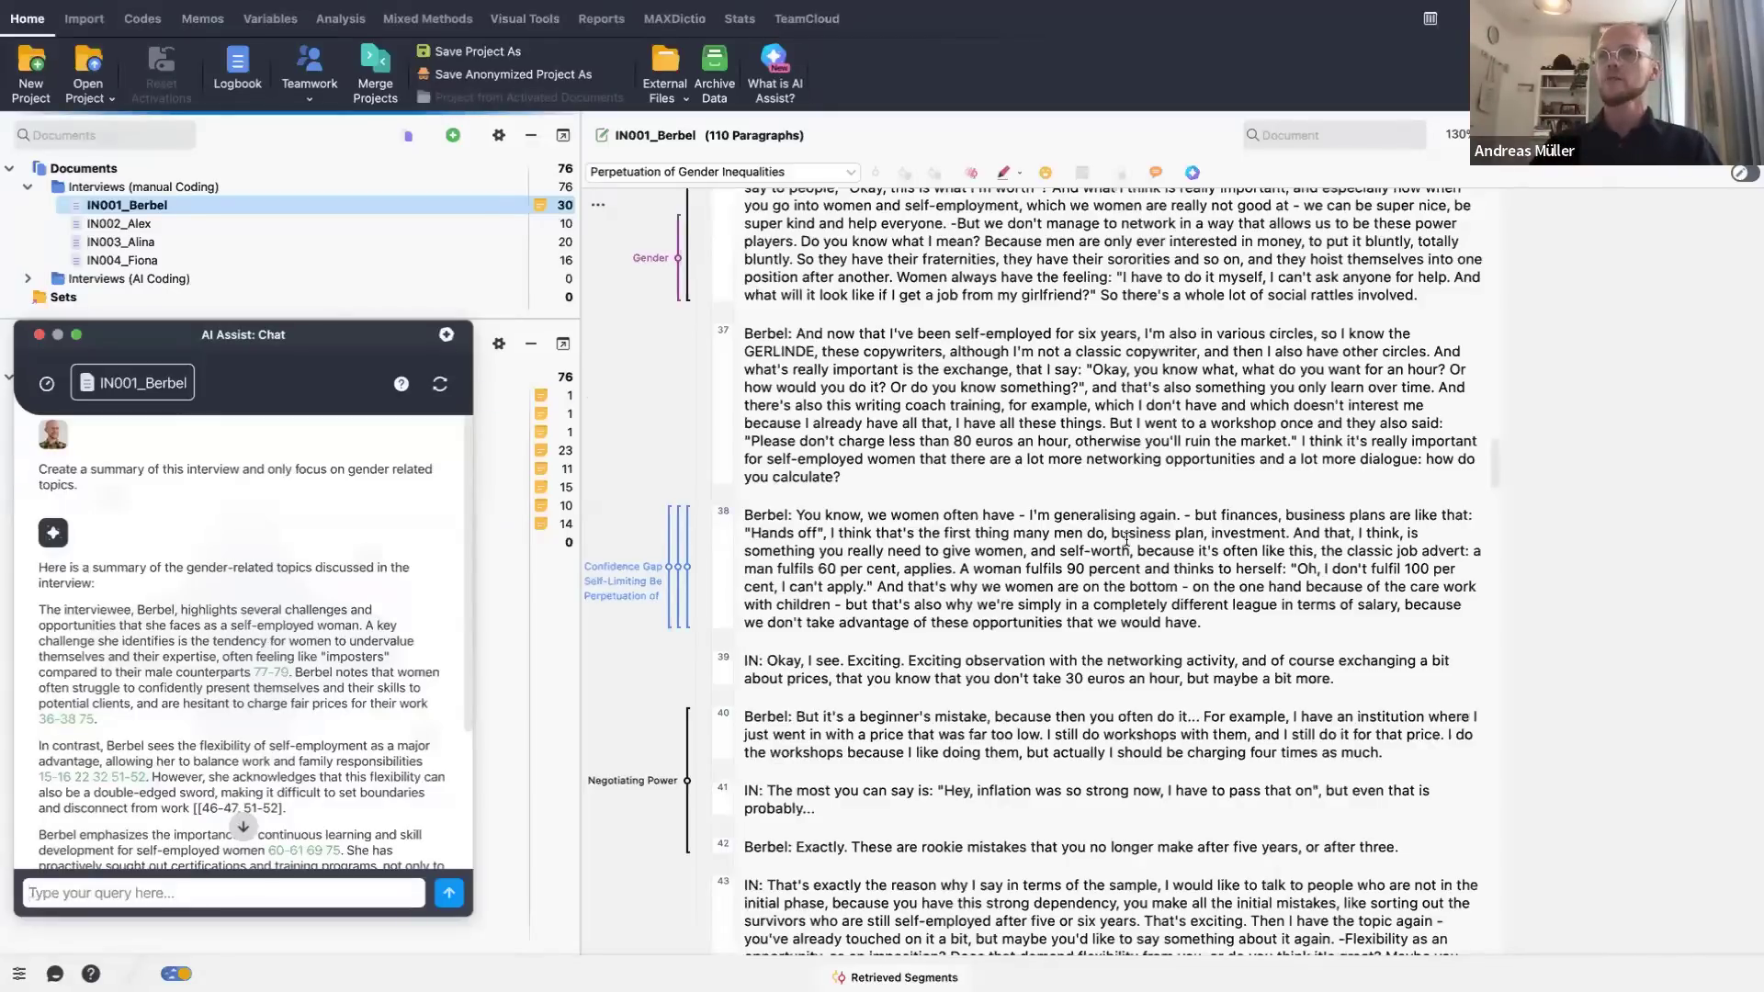
- Read the gender-focused chat summary and follow its 77-79 reference on "imposters" to the source paragraphs in the interview
scroll(196, 606, down, 2)
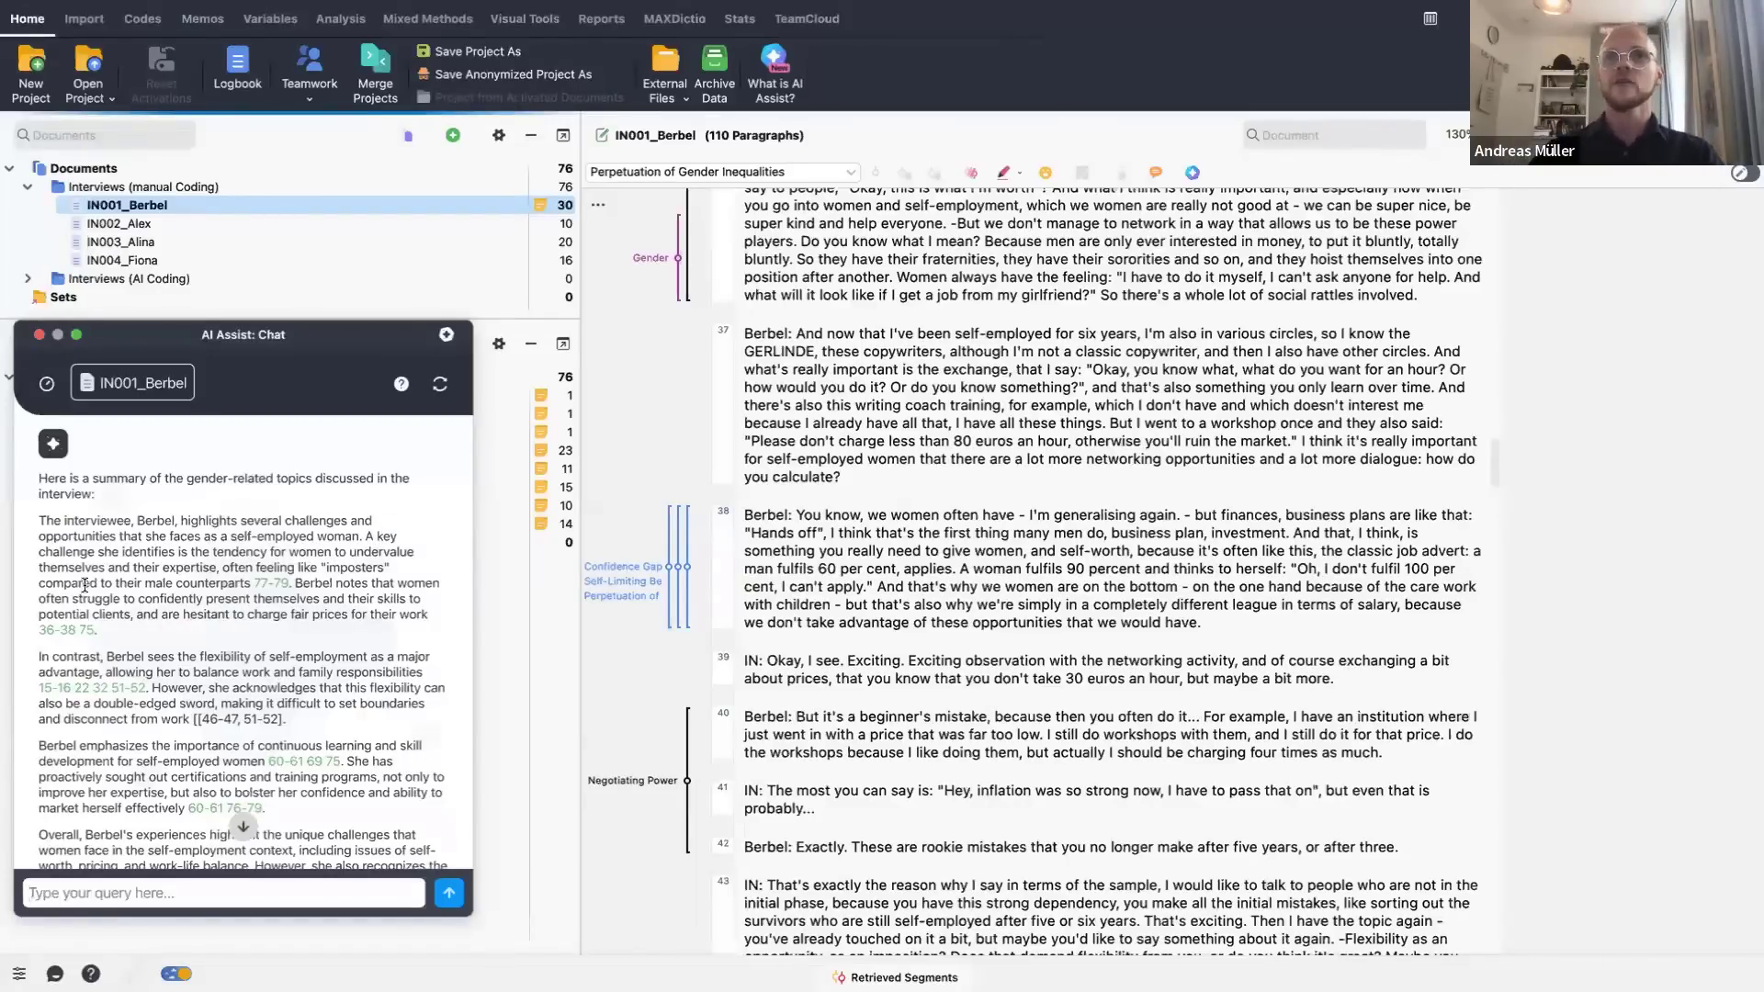
double_click(370, 567)
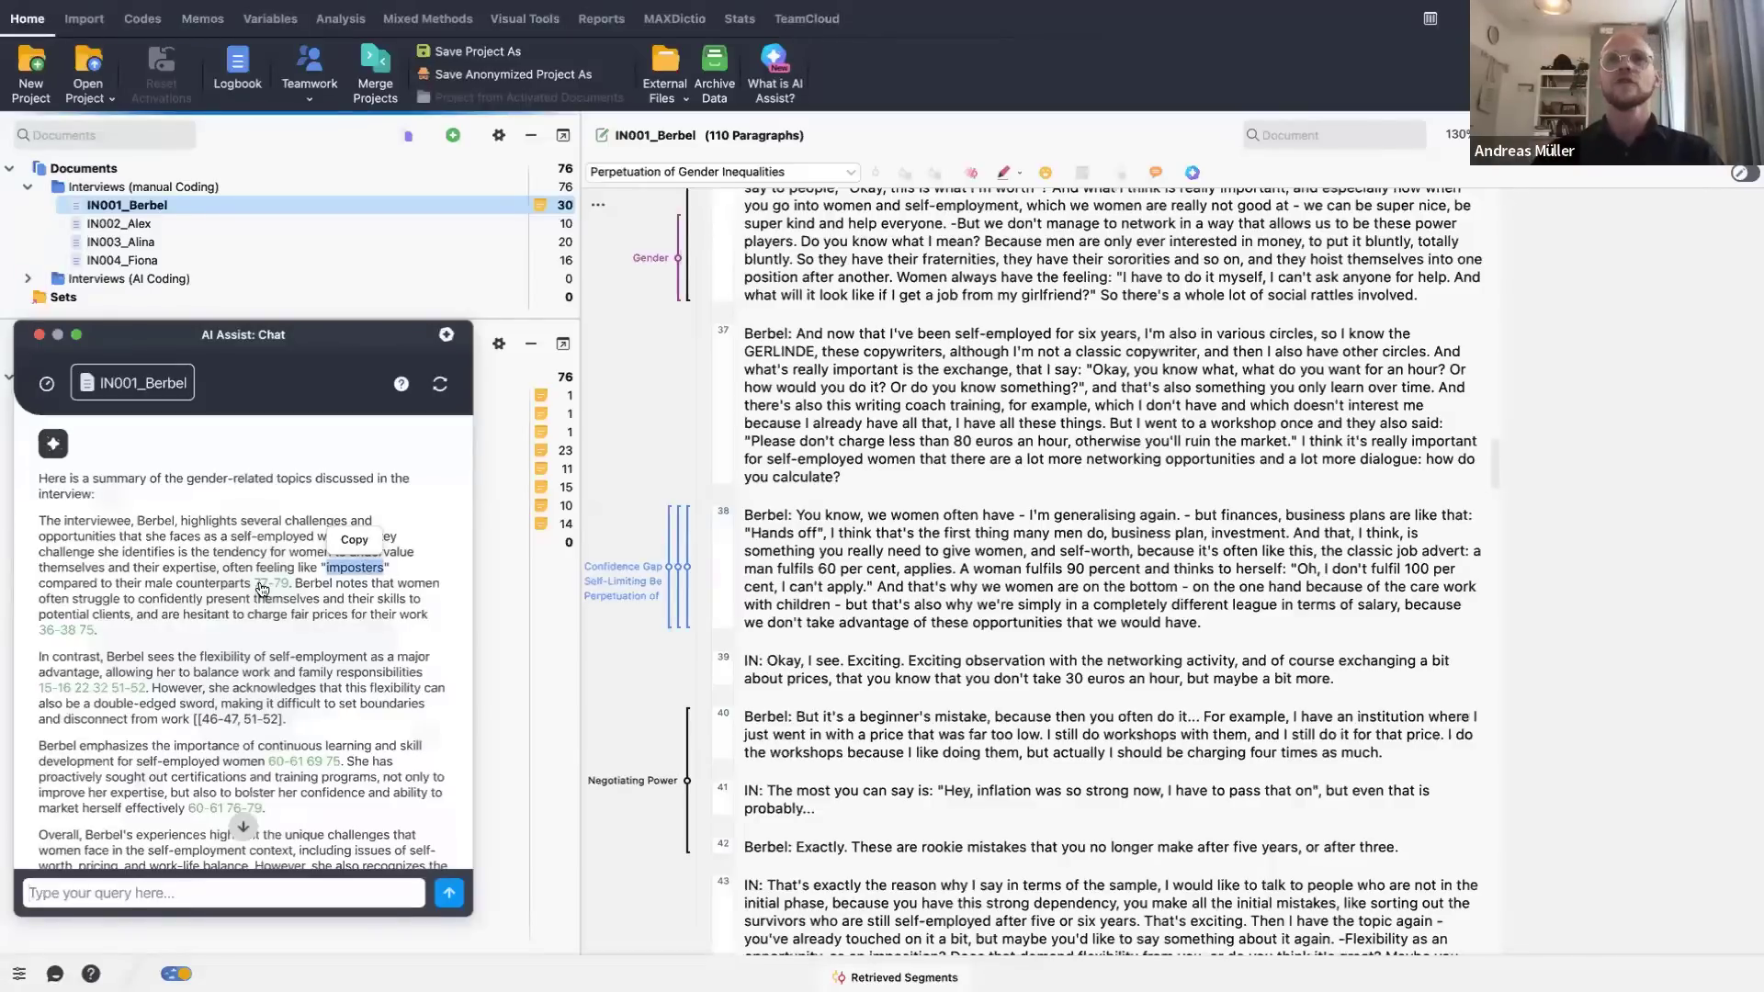
click(262, 588)
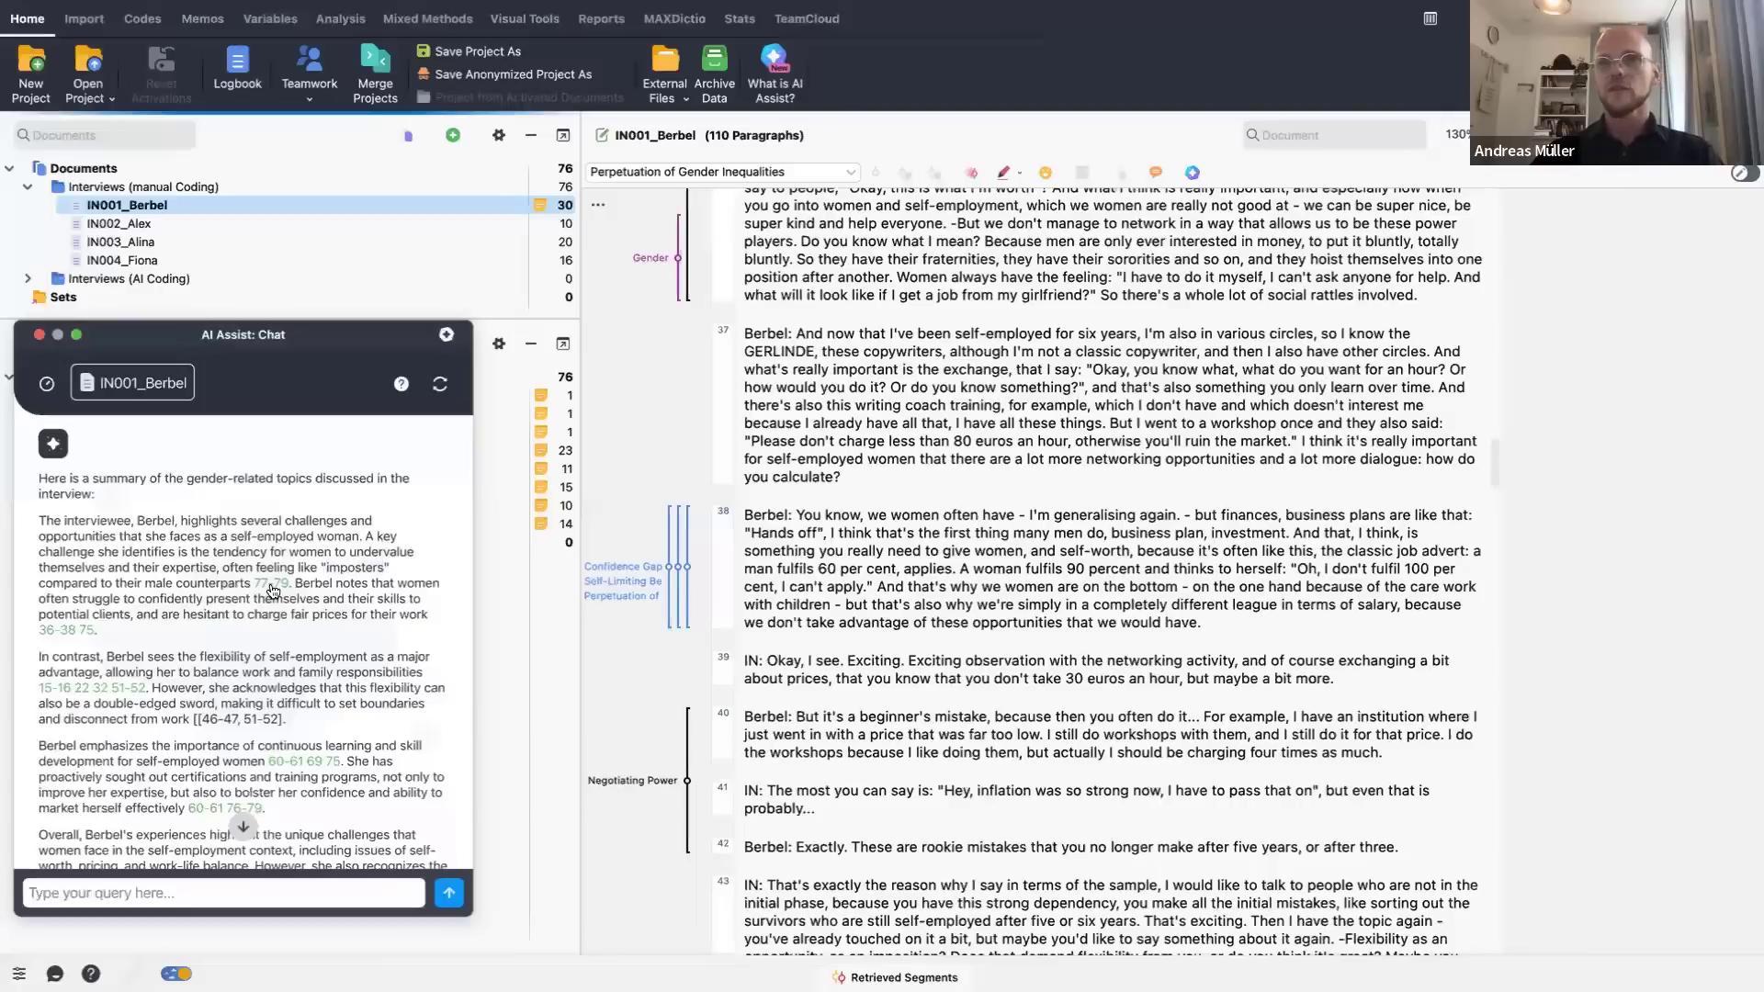
click(272, 590)
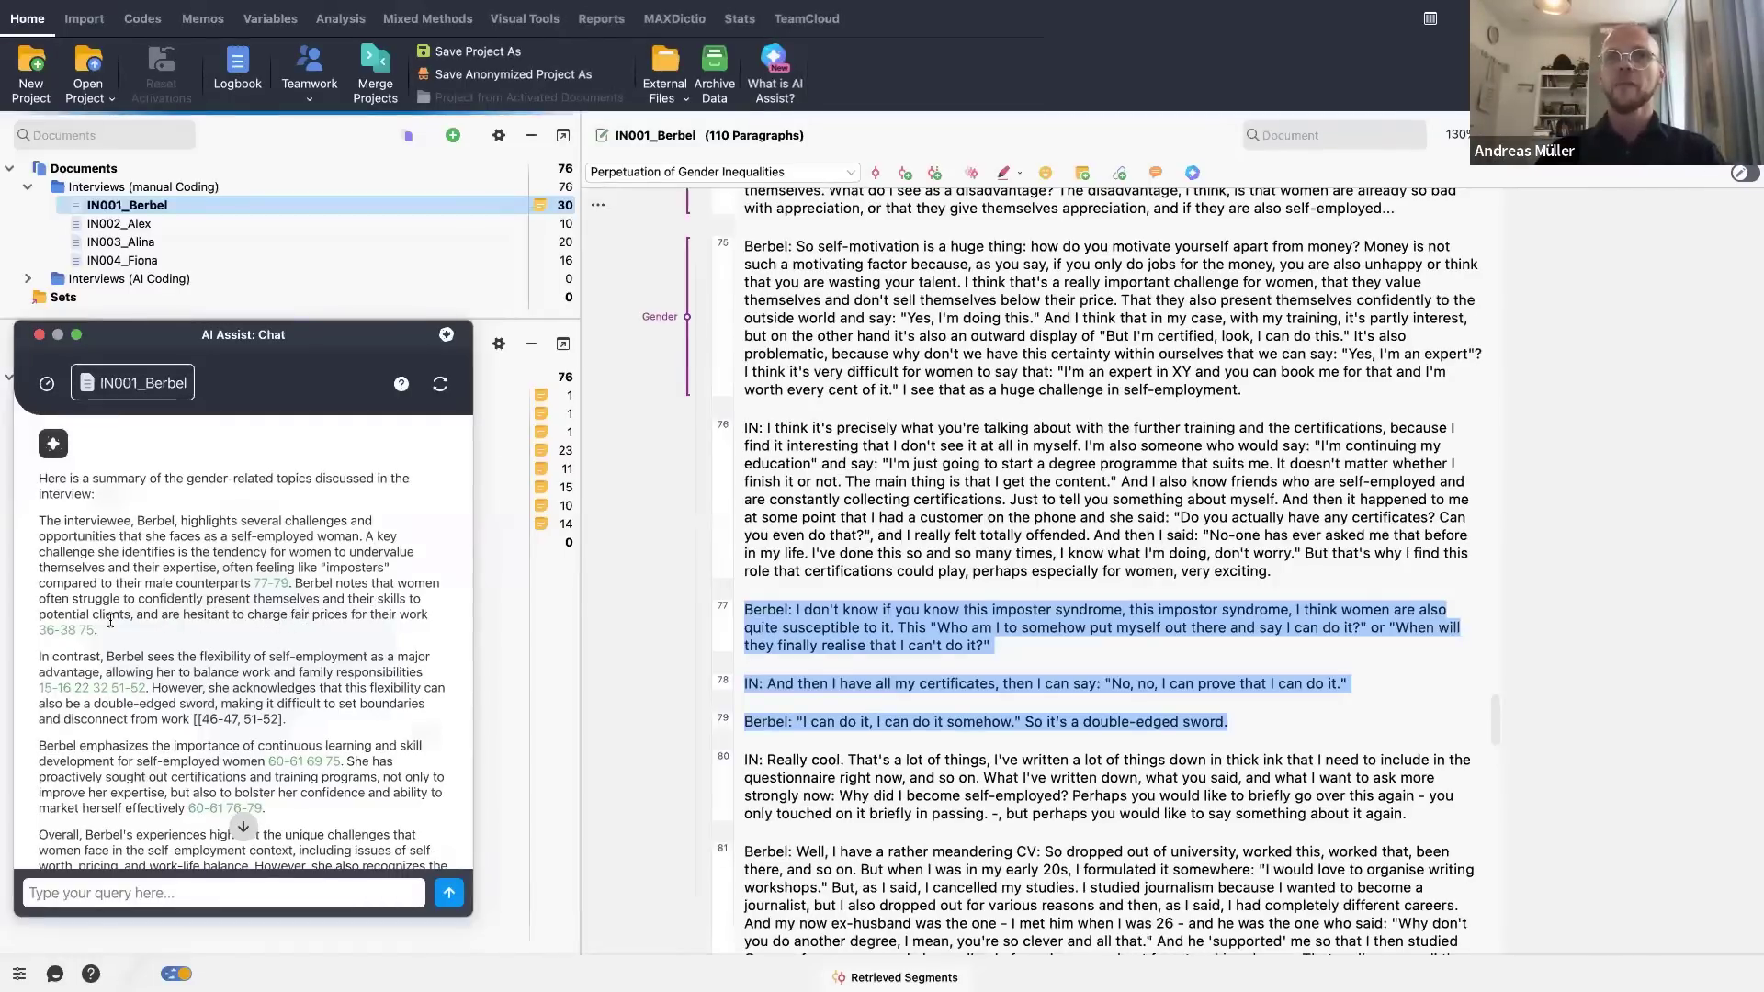
- Follow the summary's 36-38 reference to its source paragraphs, read the rest of the chat answer and close the chat
click(53, 633)
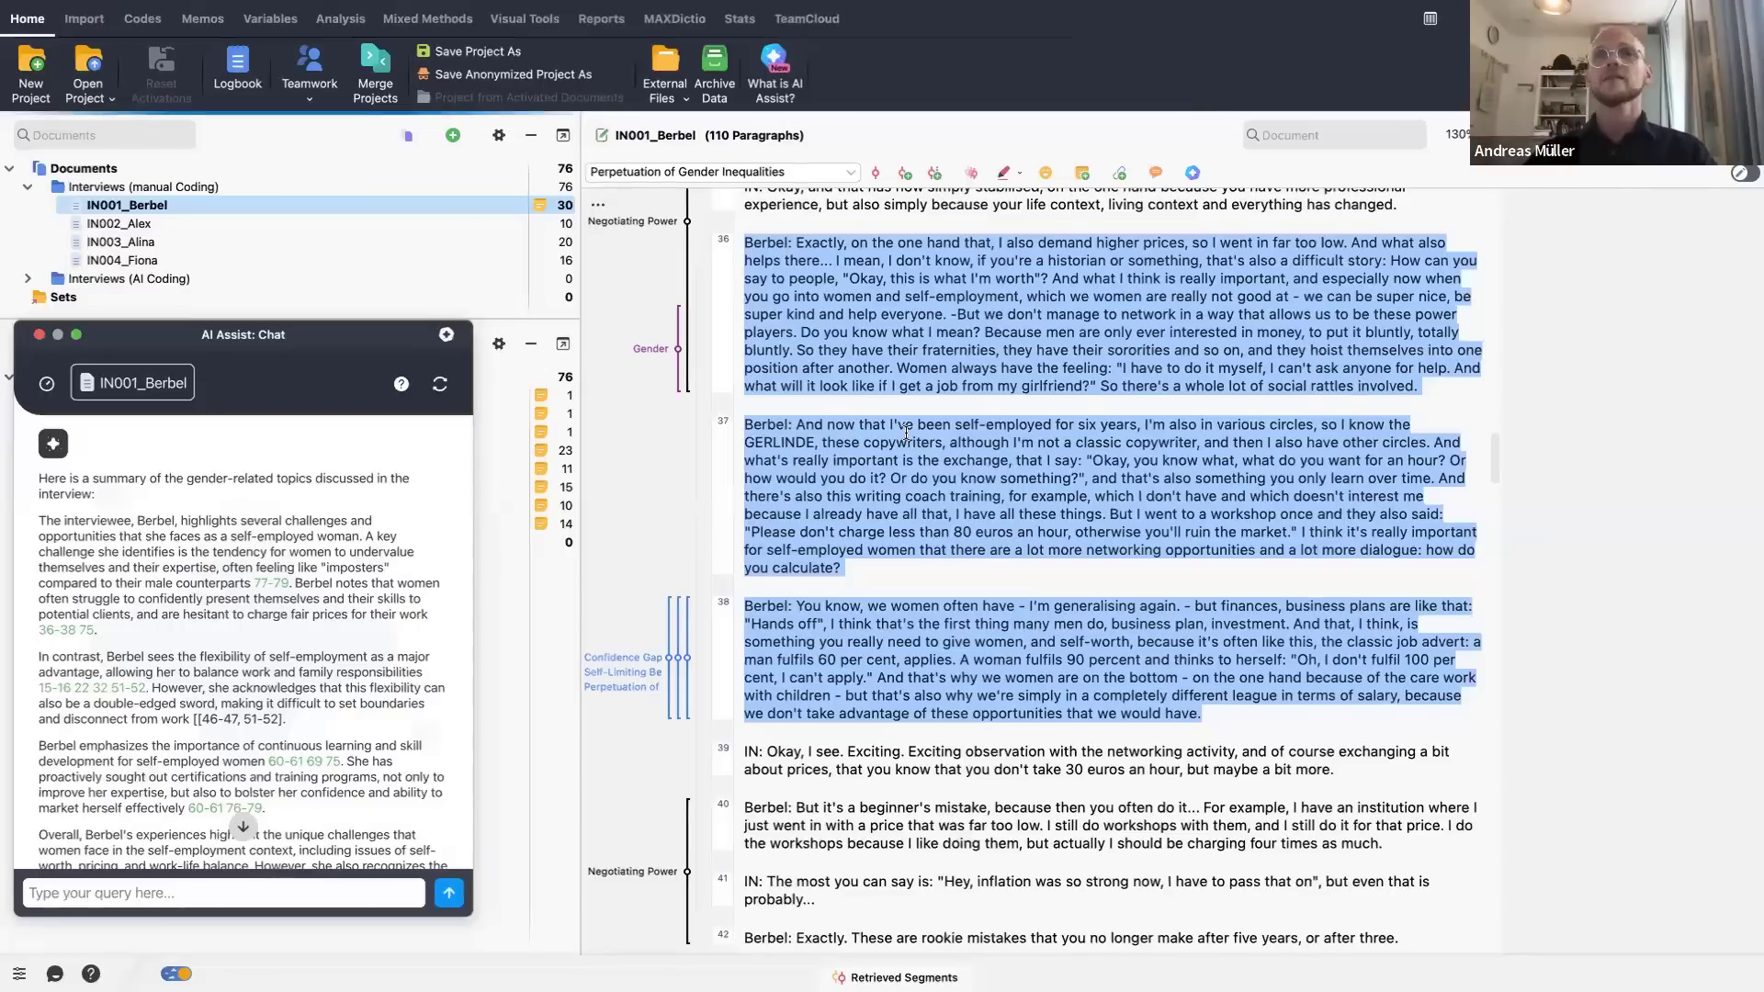
scroll(215, 760, down, 3)
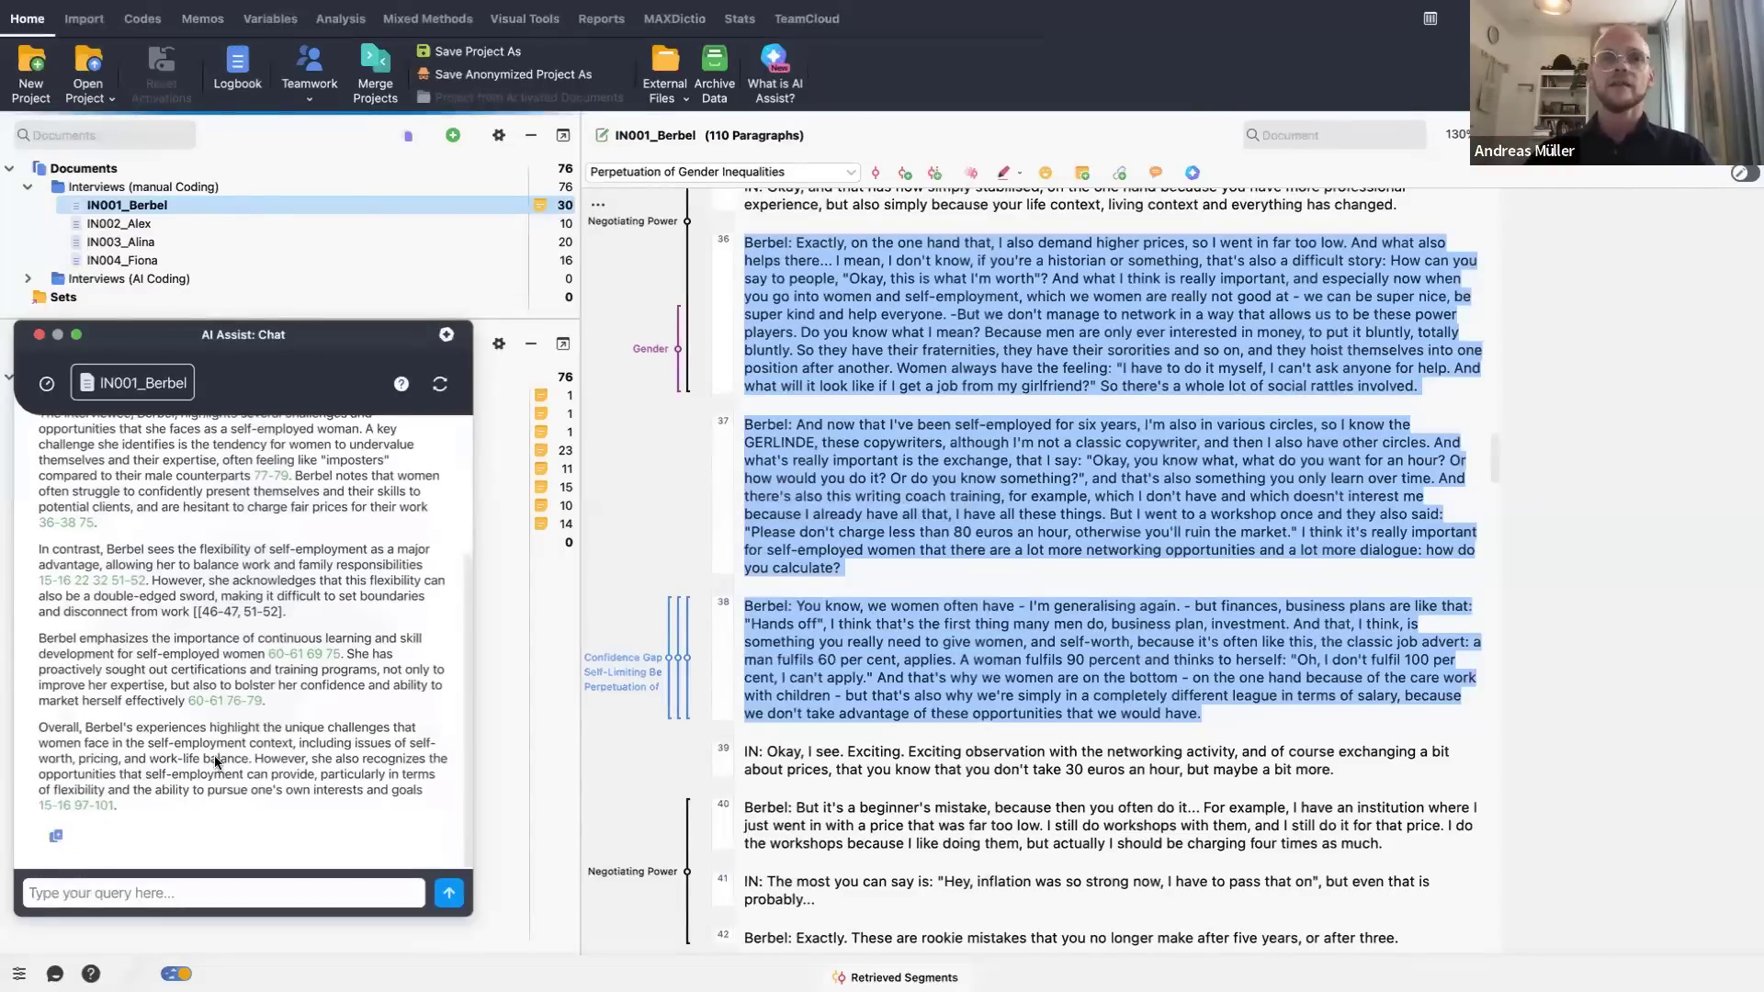
scroll(215, 748, up, 1)
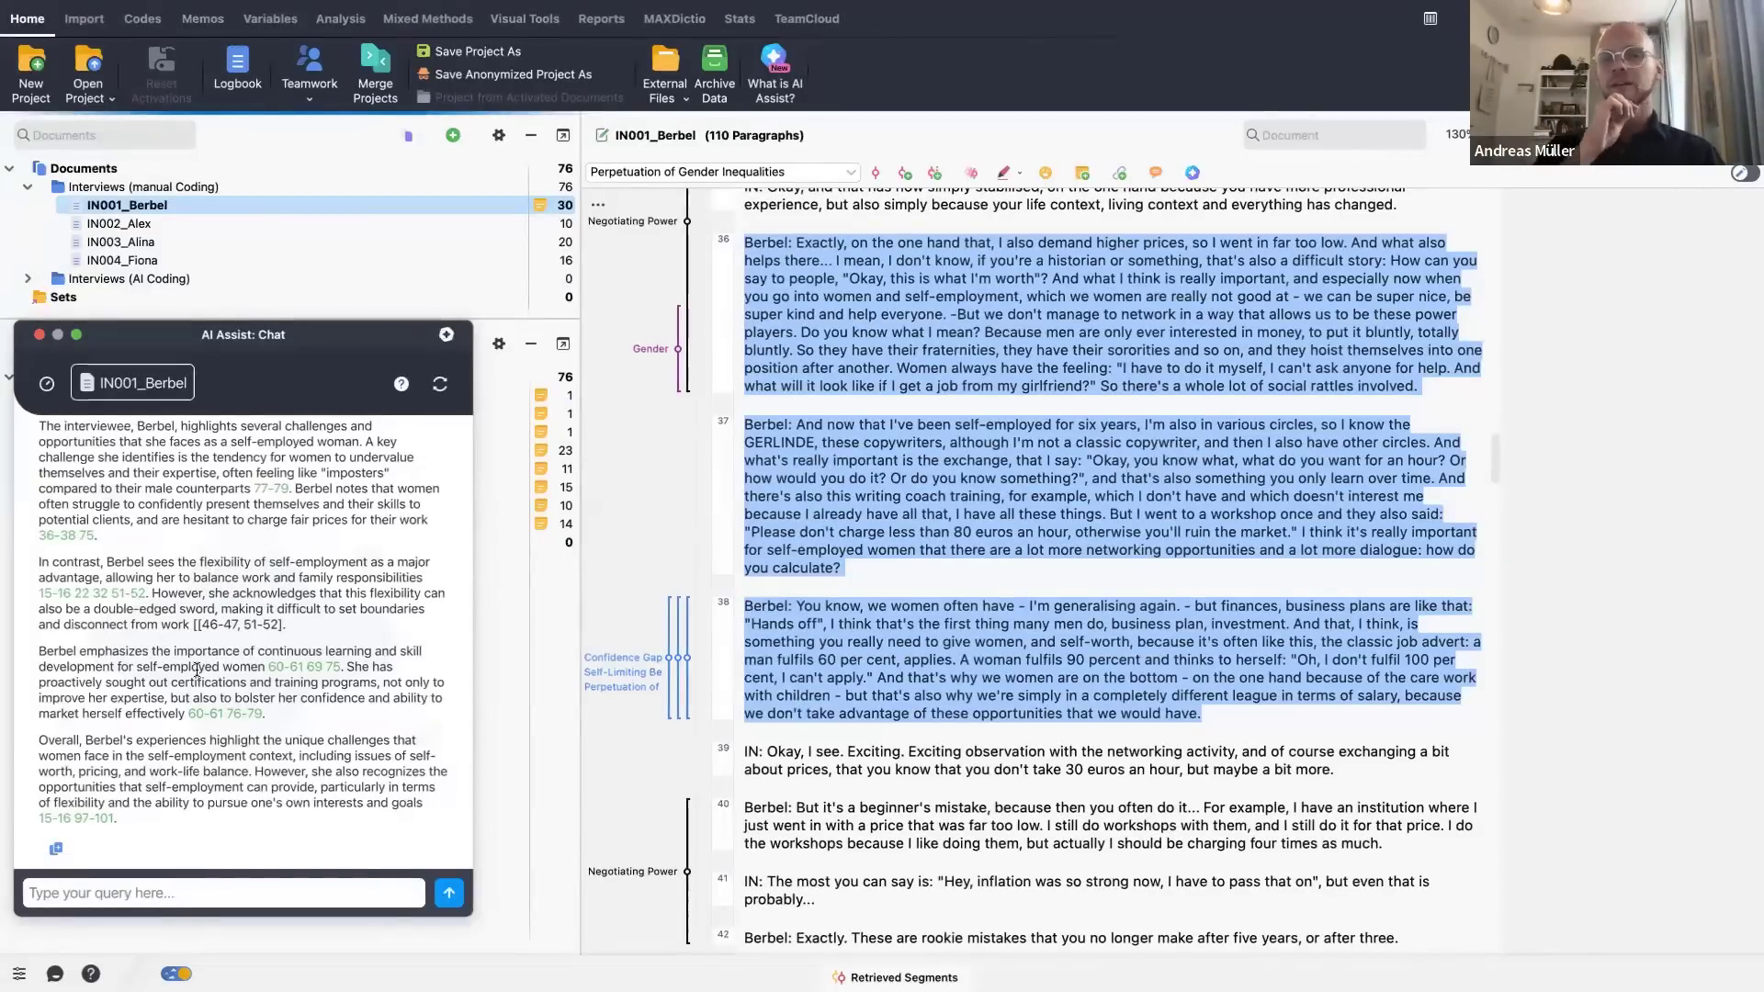
click(39, 334)
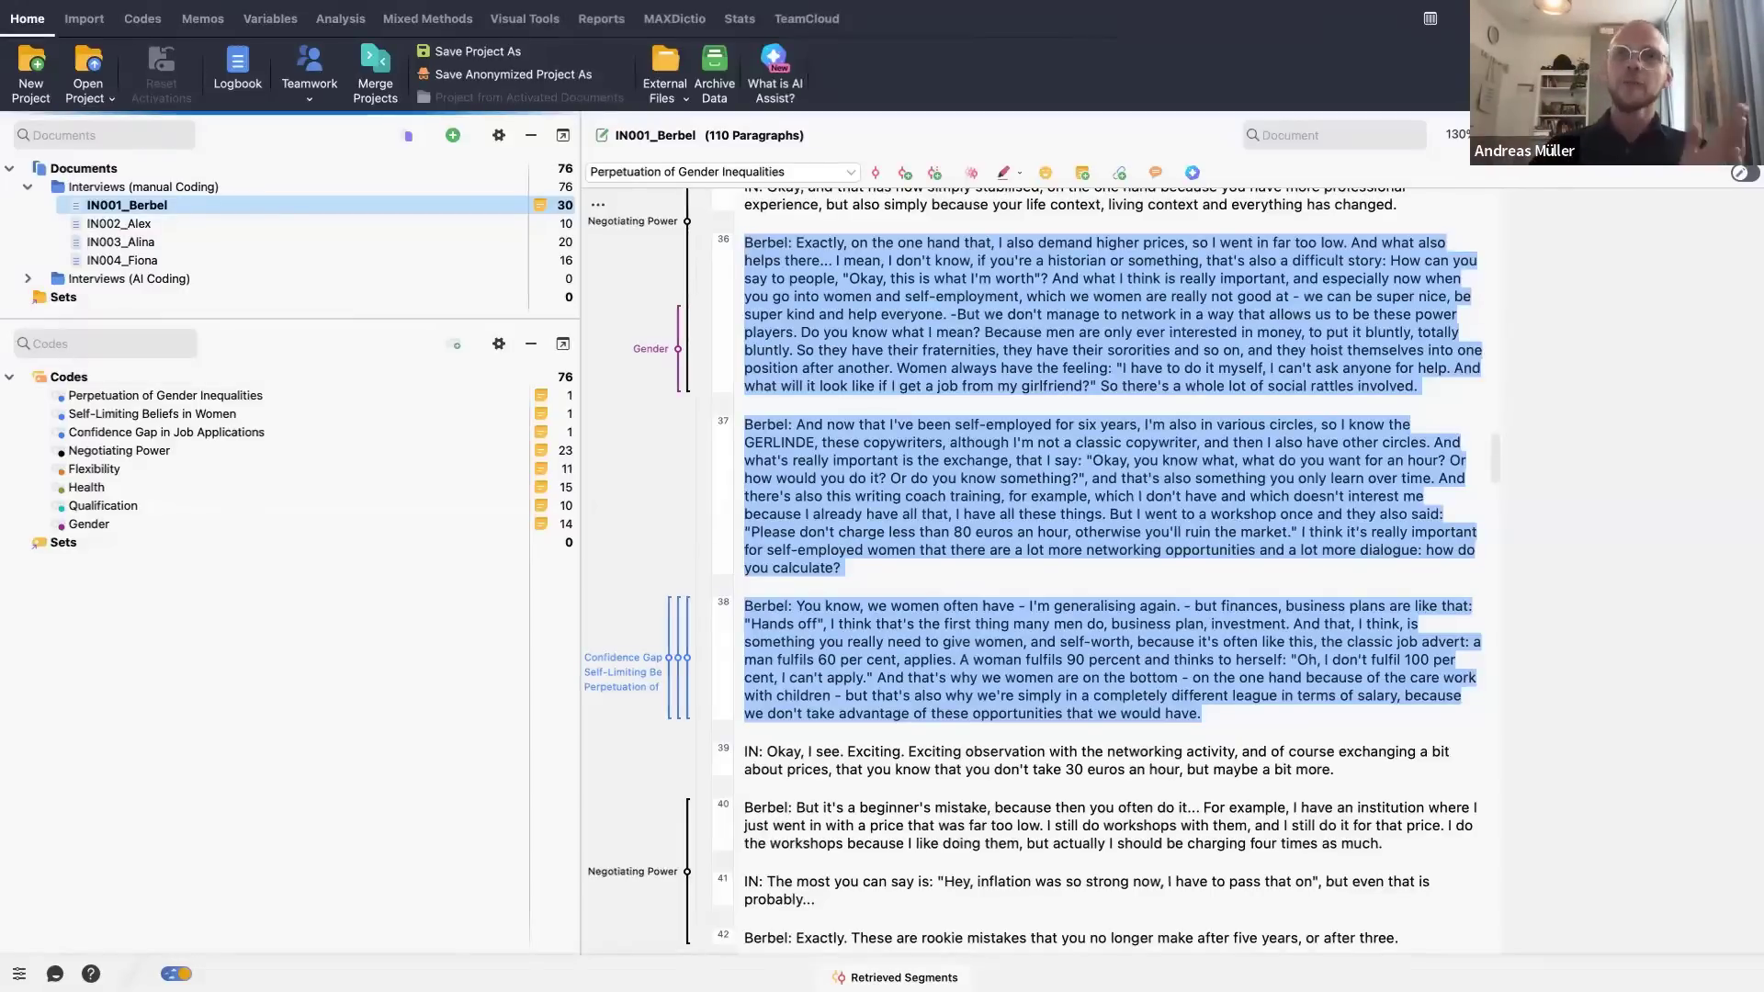
key(ctrl+Left)
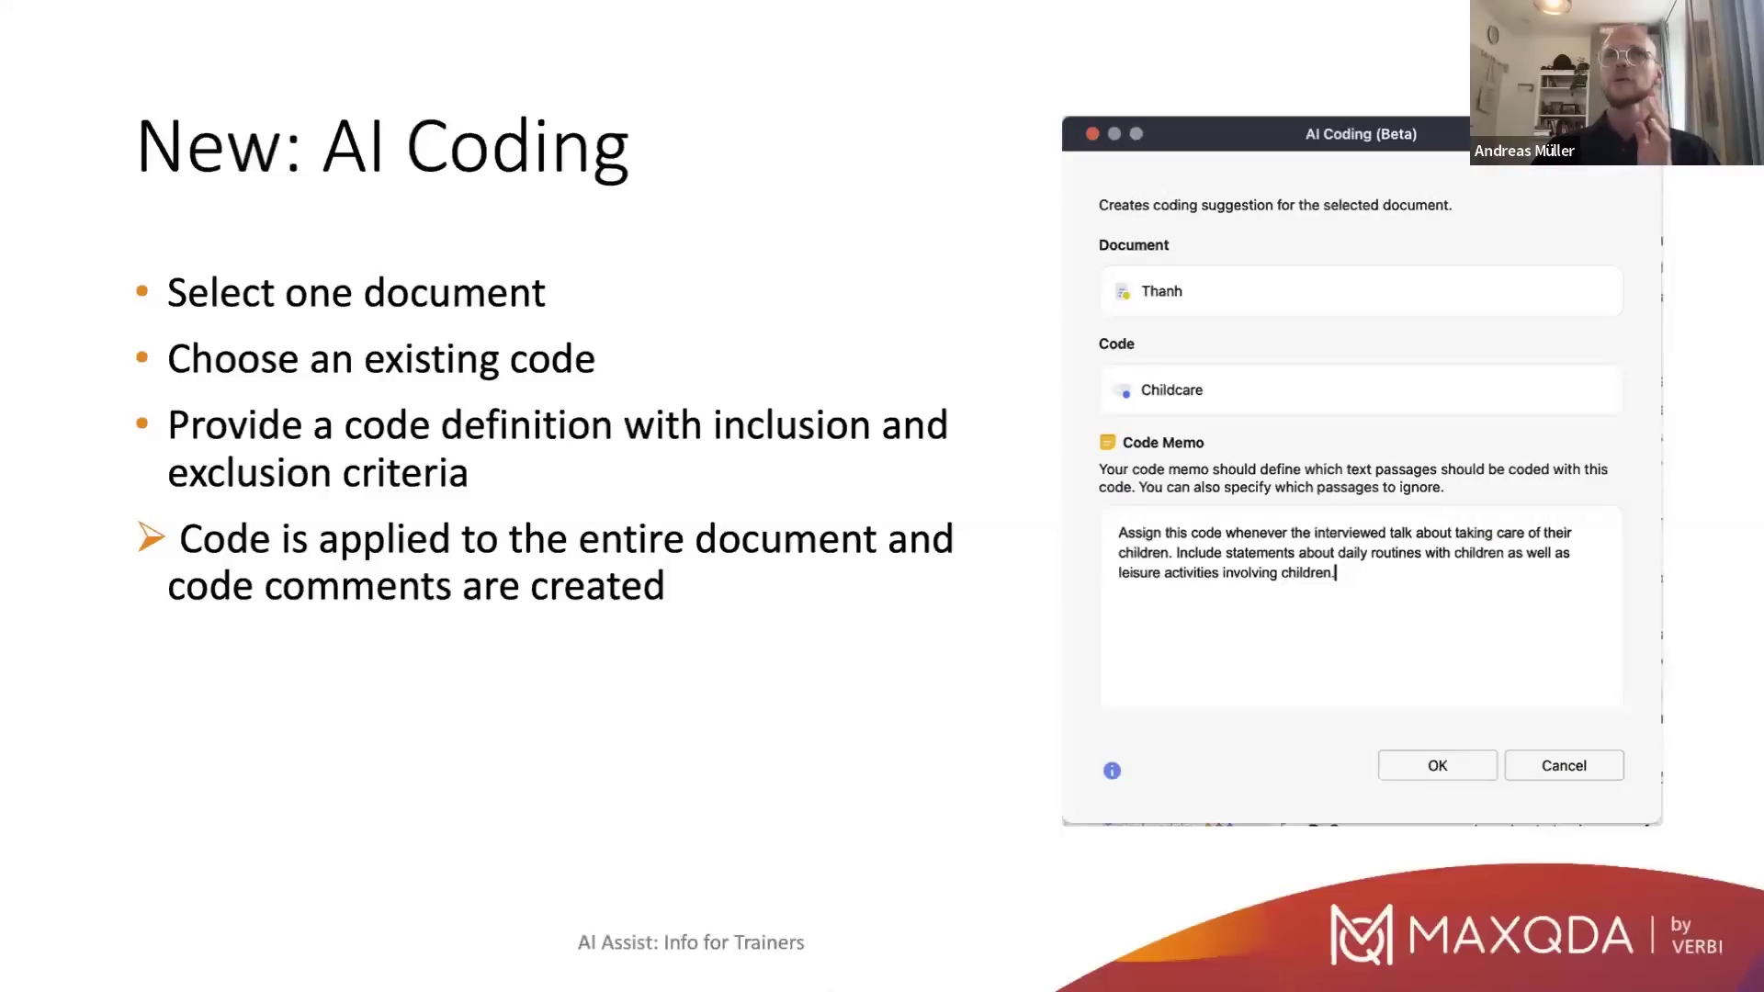
key(Right)
key(Left)
key(Left)
key(Left)
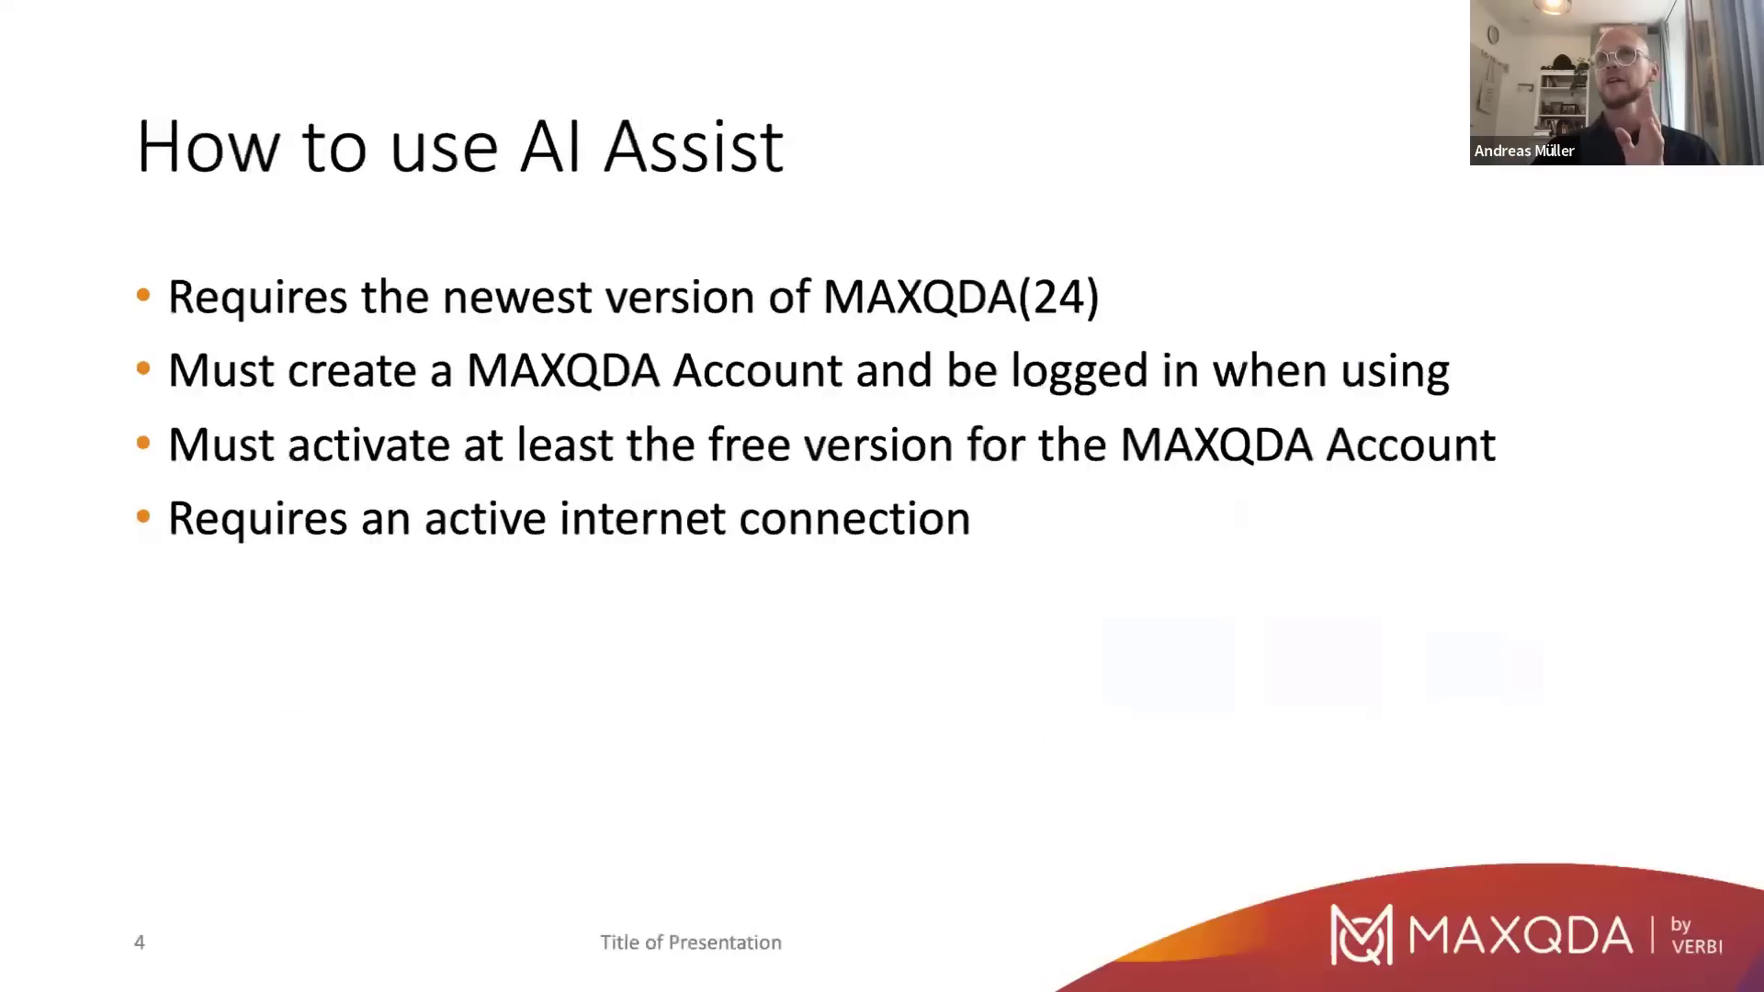
key(Right)
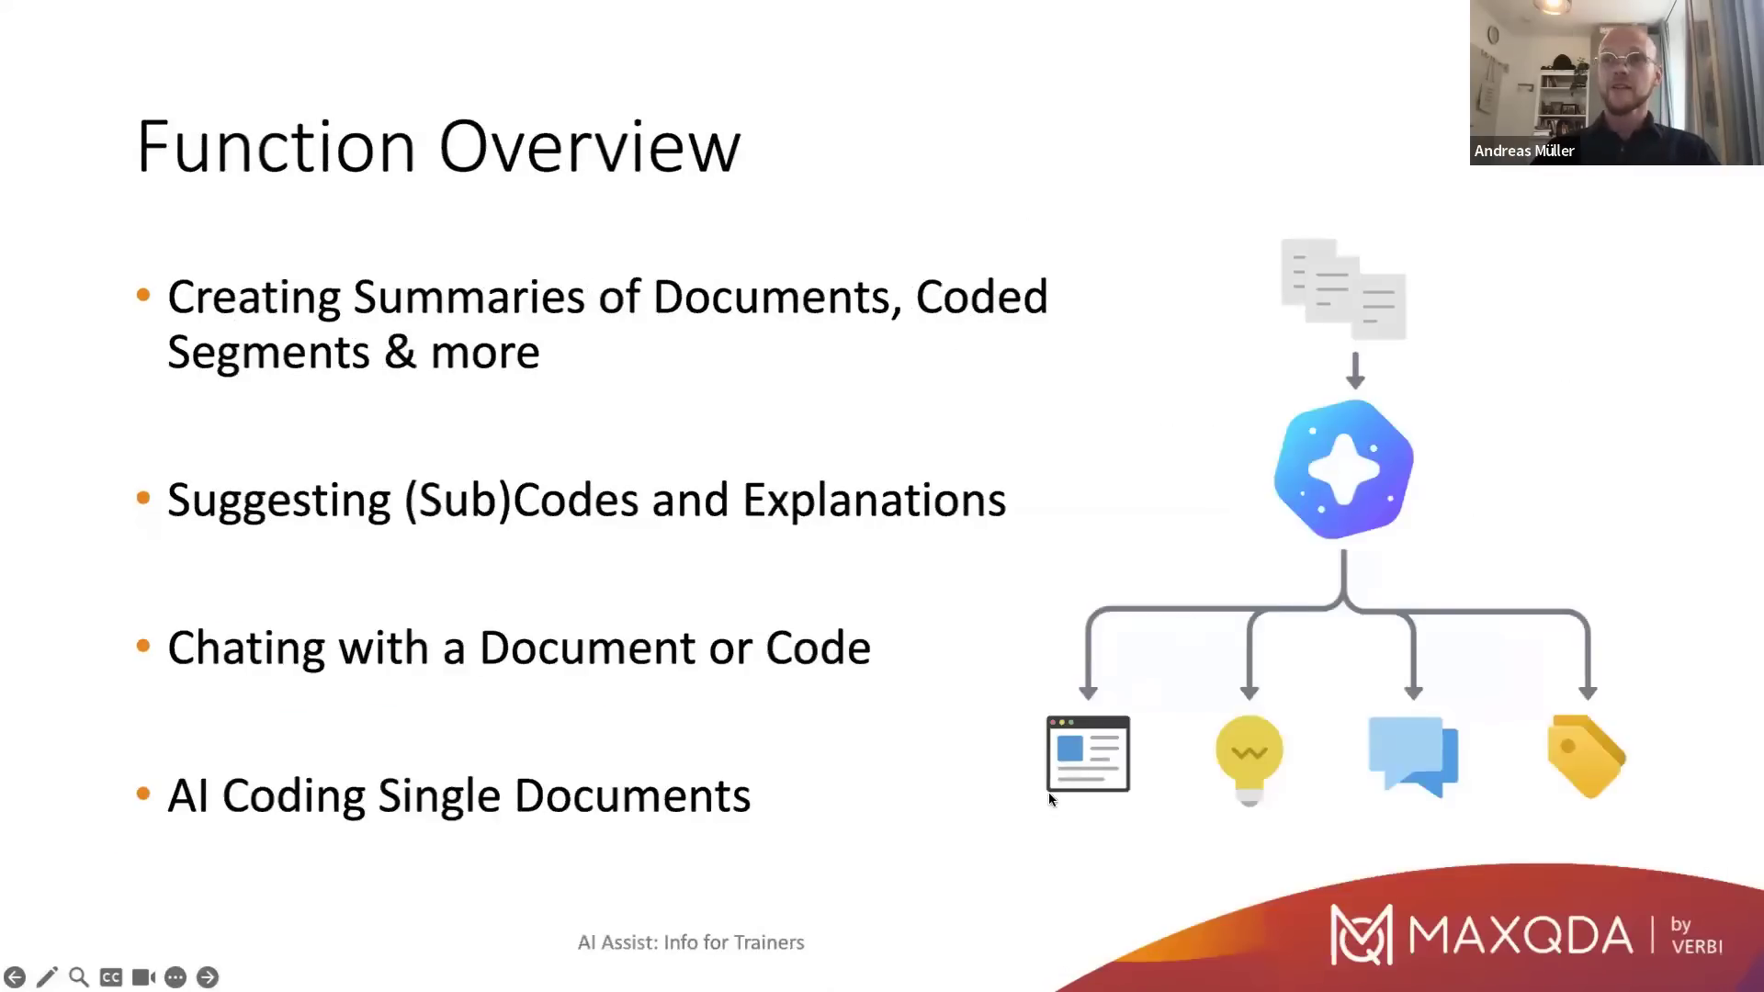
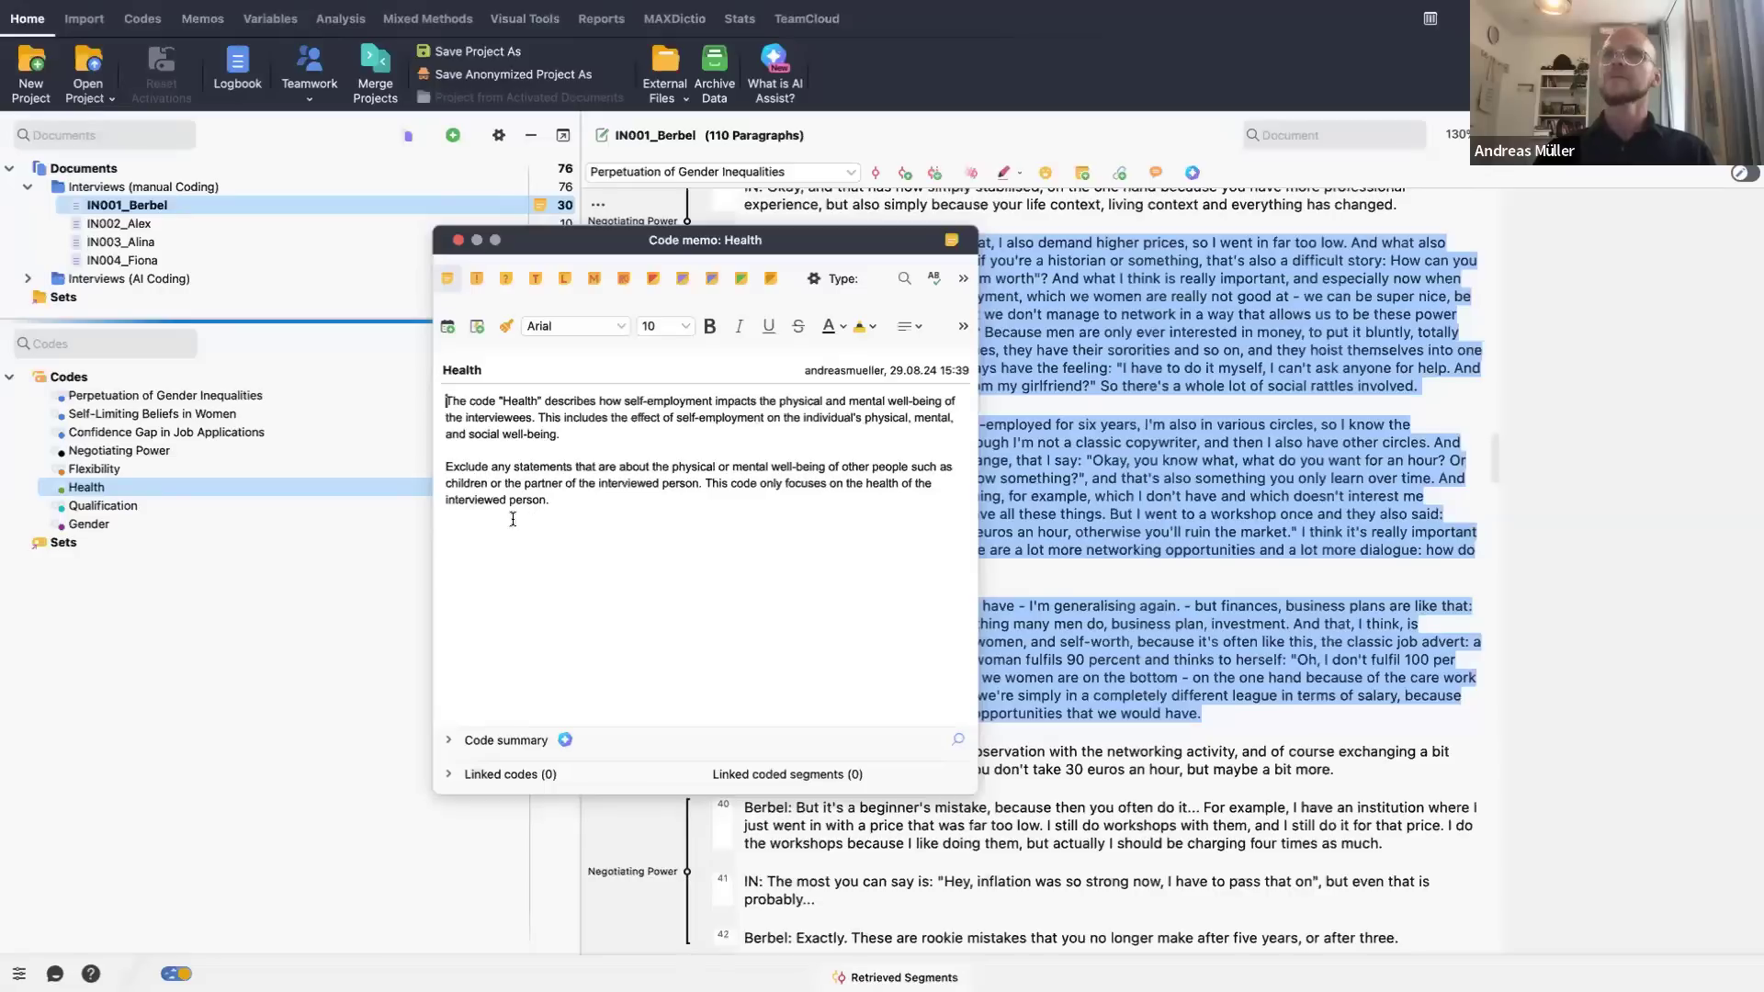
- Review the exclusion criteria in the "Health" code memo and close the memo
drag(446, 470, 563, 511)
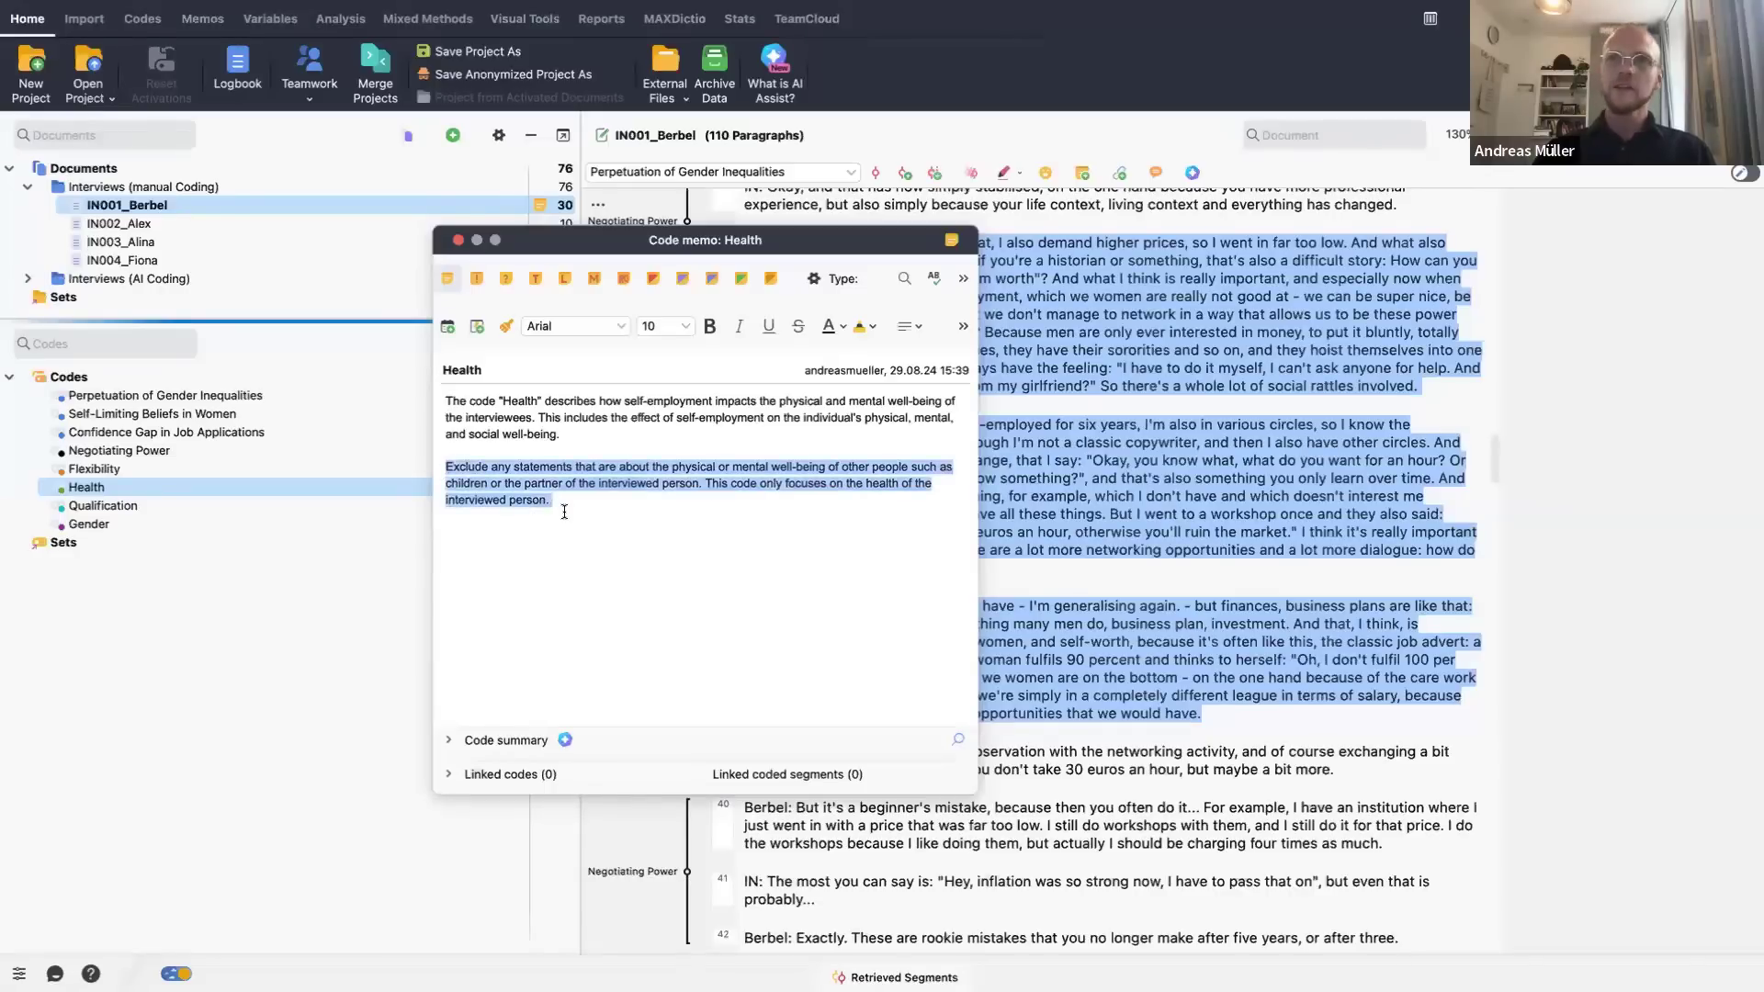
click(566, 512)
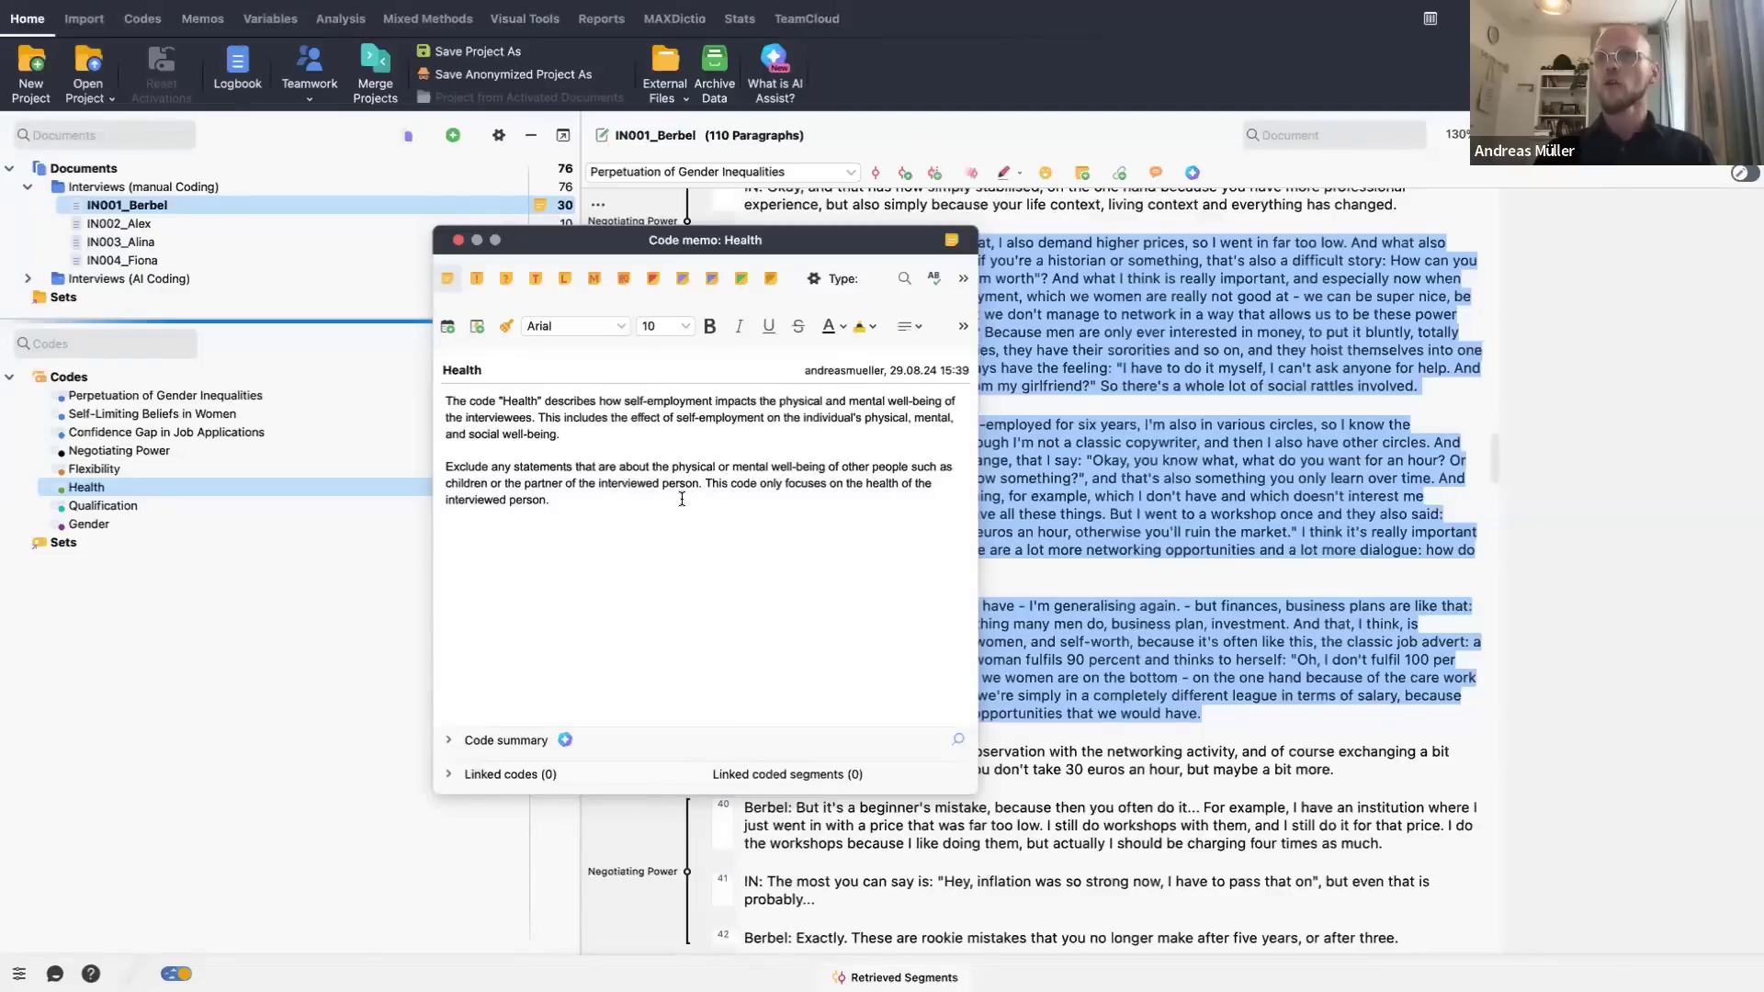
click(457, 241)
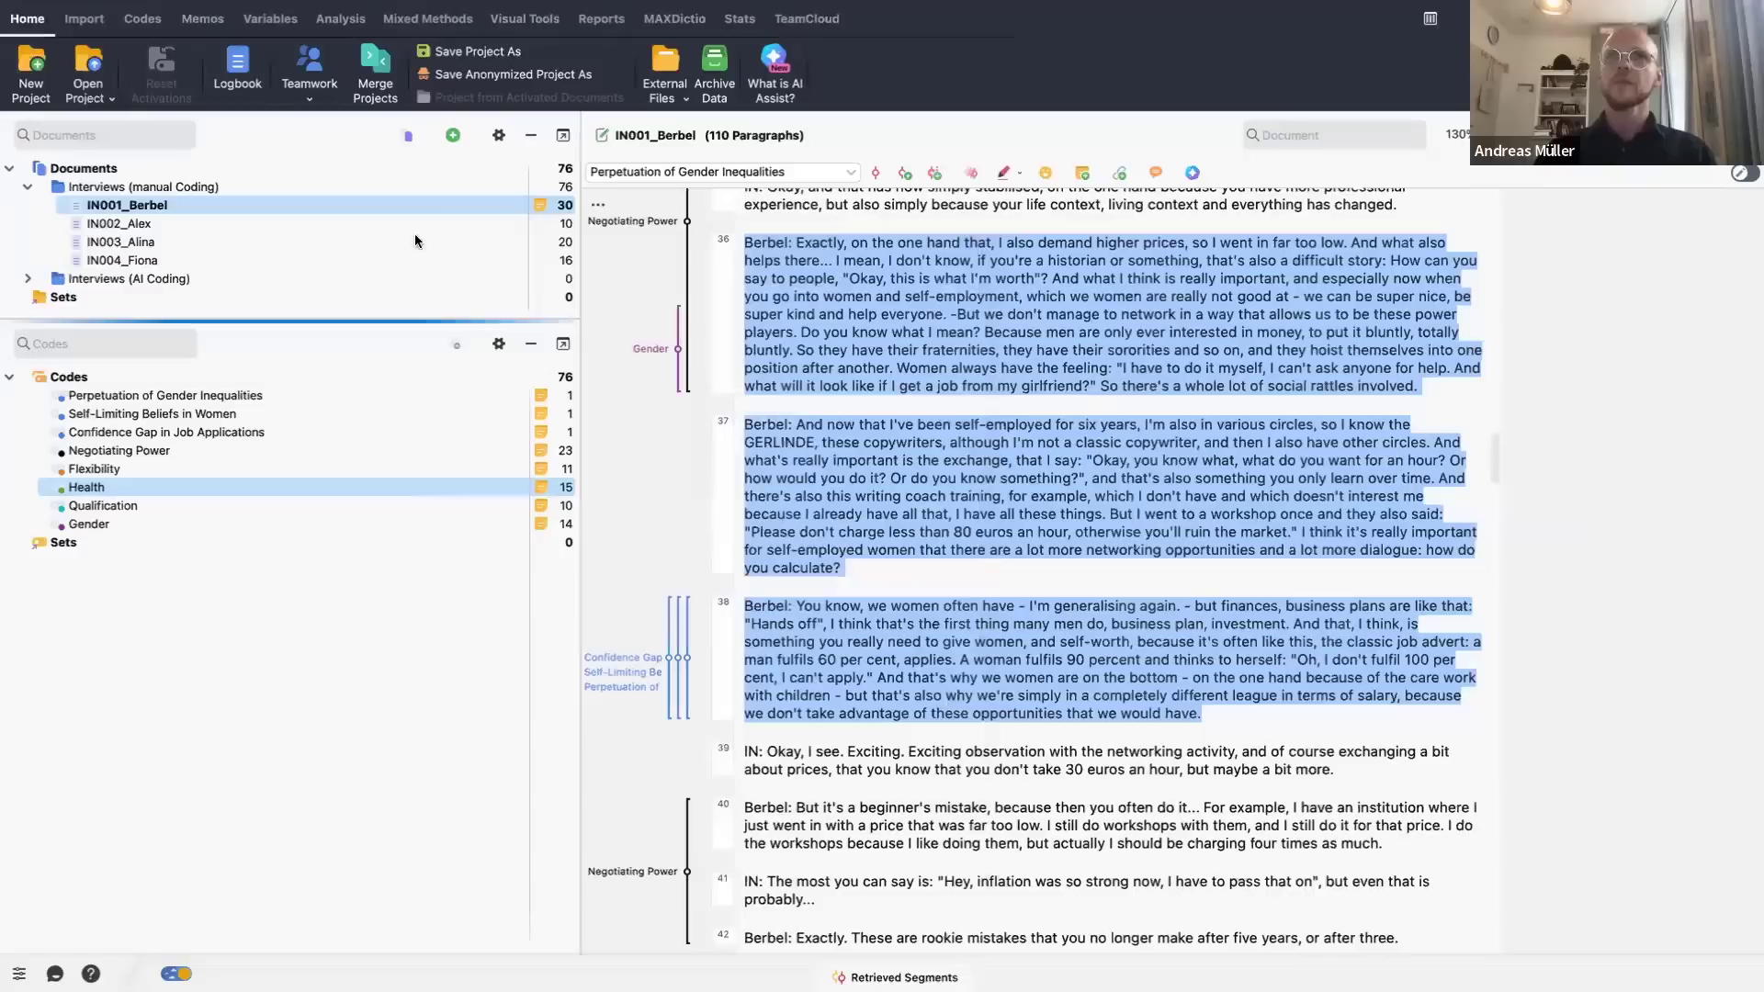
- Run AI Coding (Beta) on the IN001 document with the "Health" code and its existing code memo
right_click(338, 206)
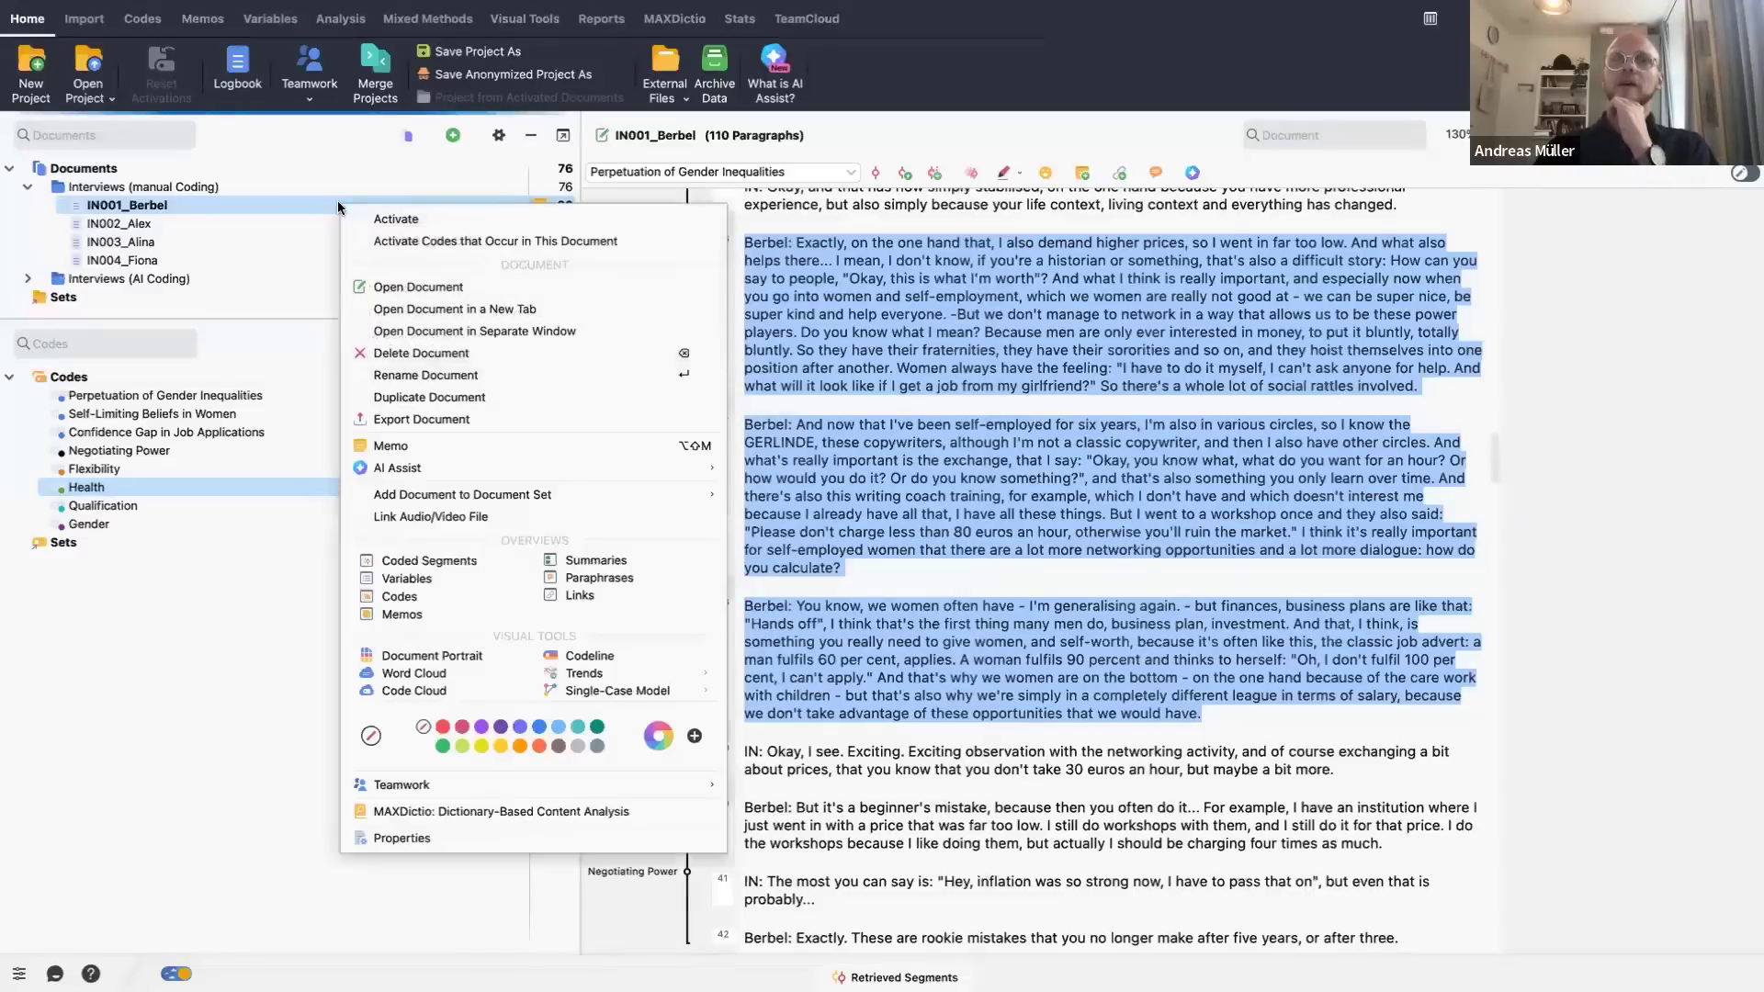
mouse_move(674, 474)
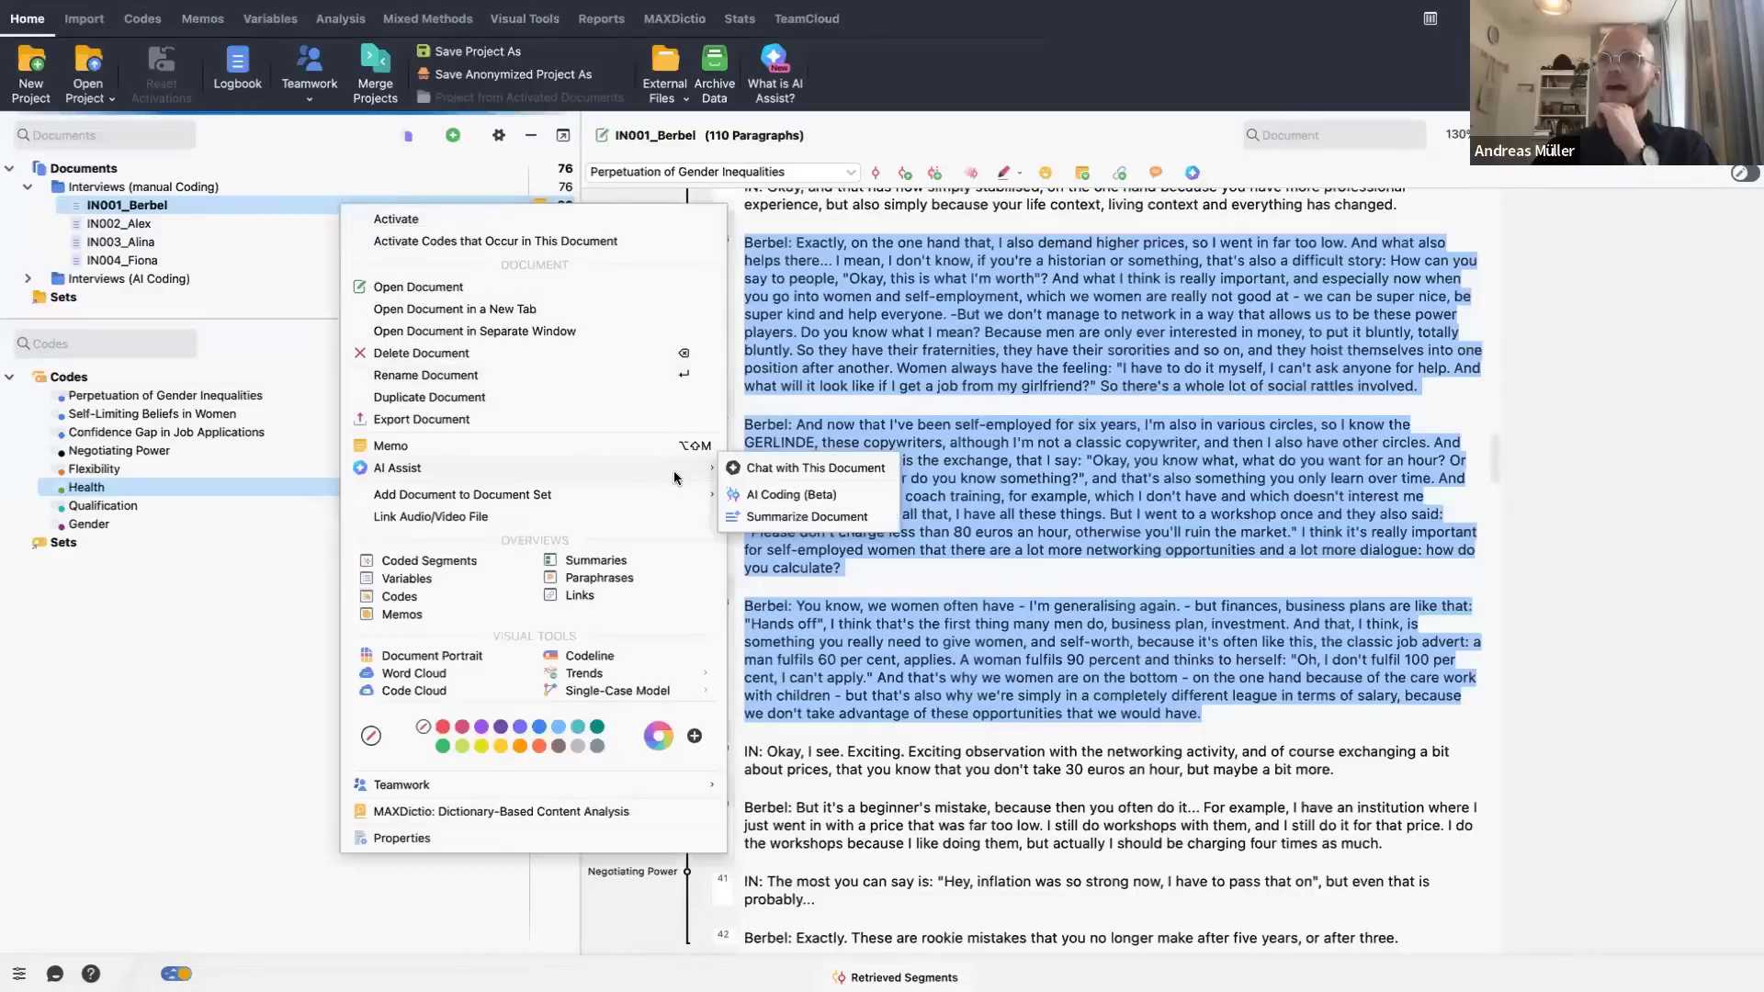
click(784, 497)
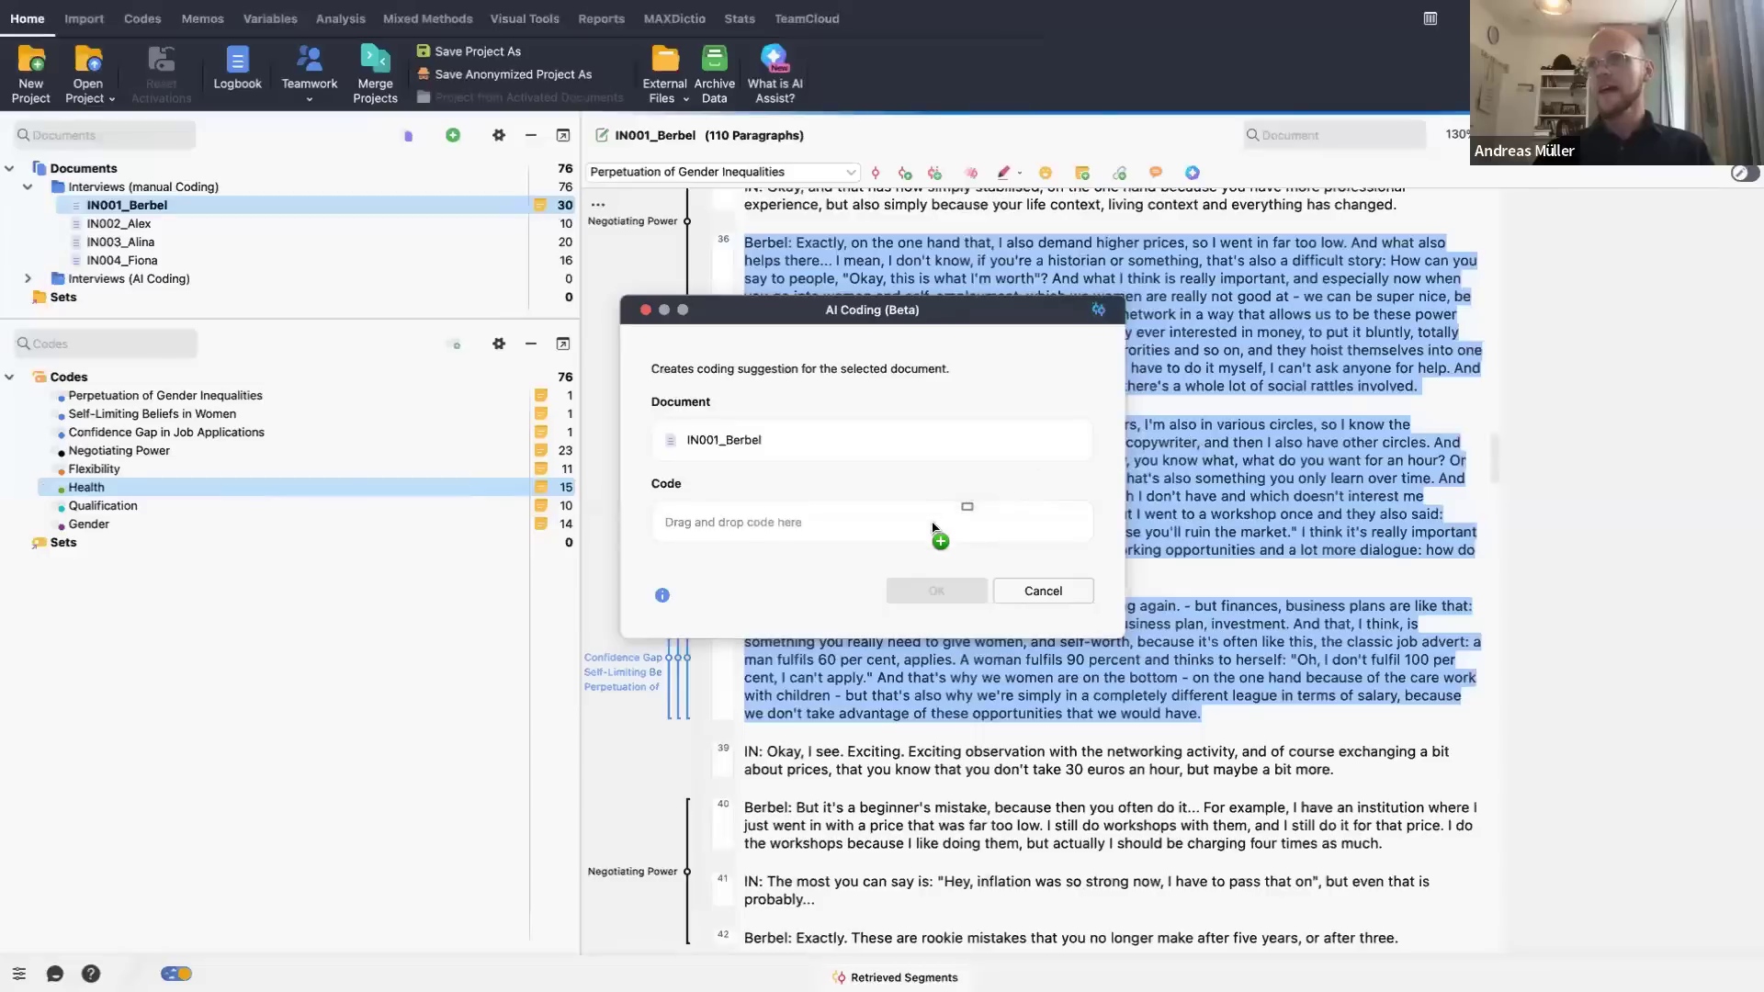
drag(932, 526, 933, 527)
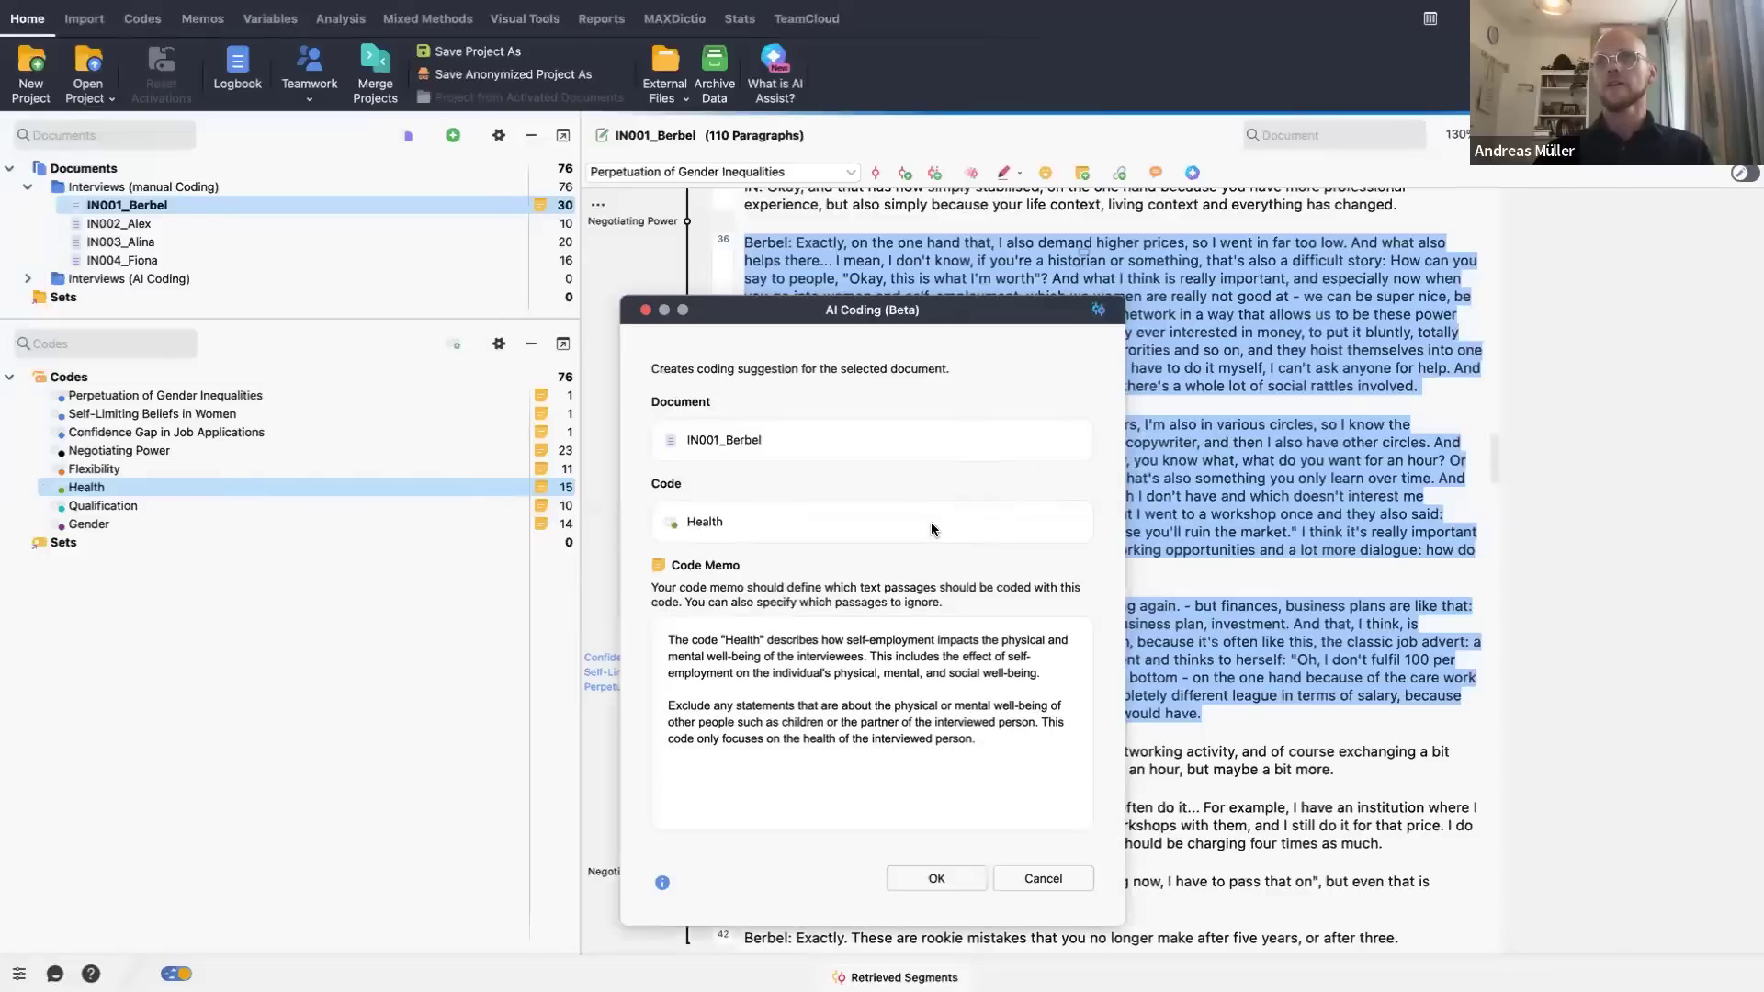
click(716, 767)
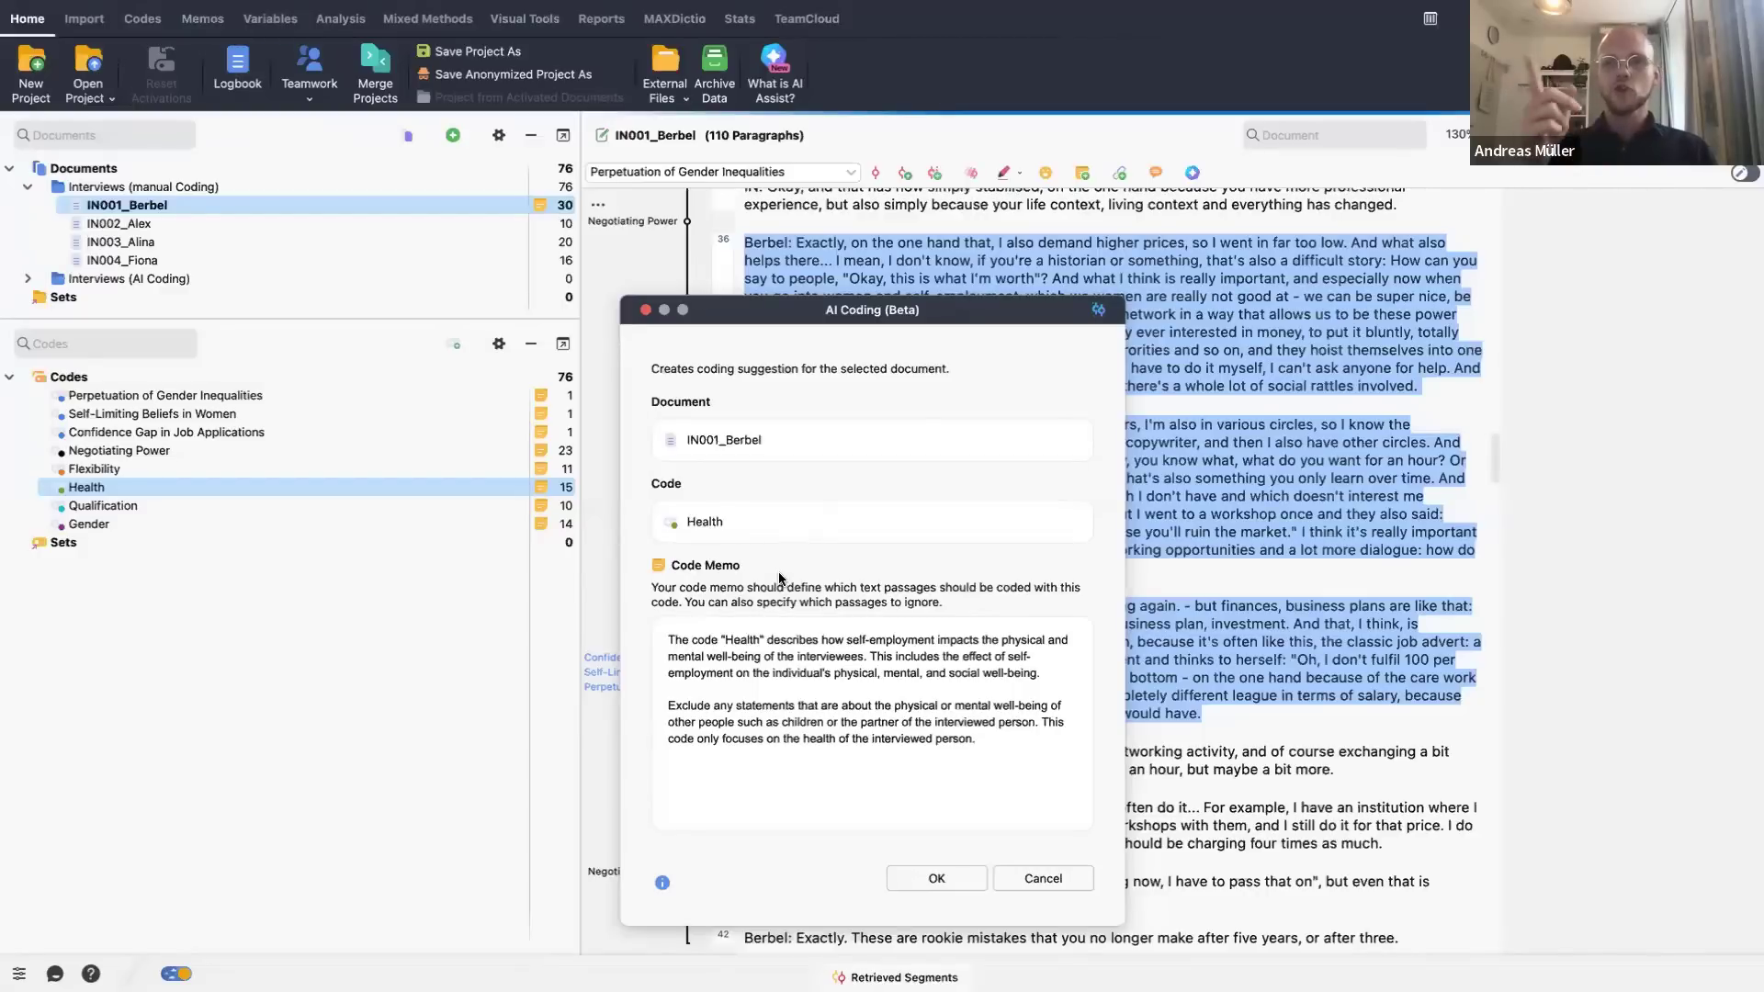
click(941, 876)
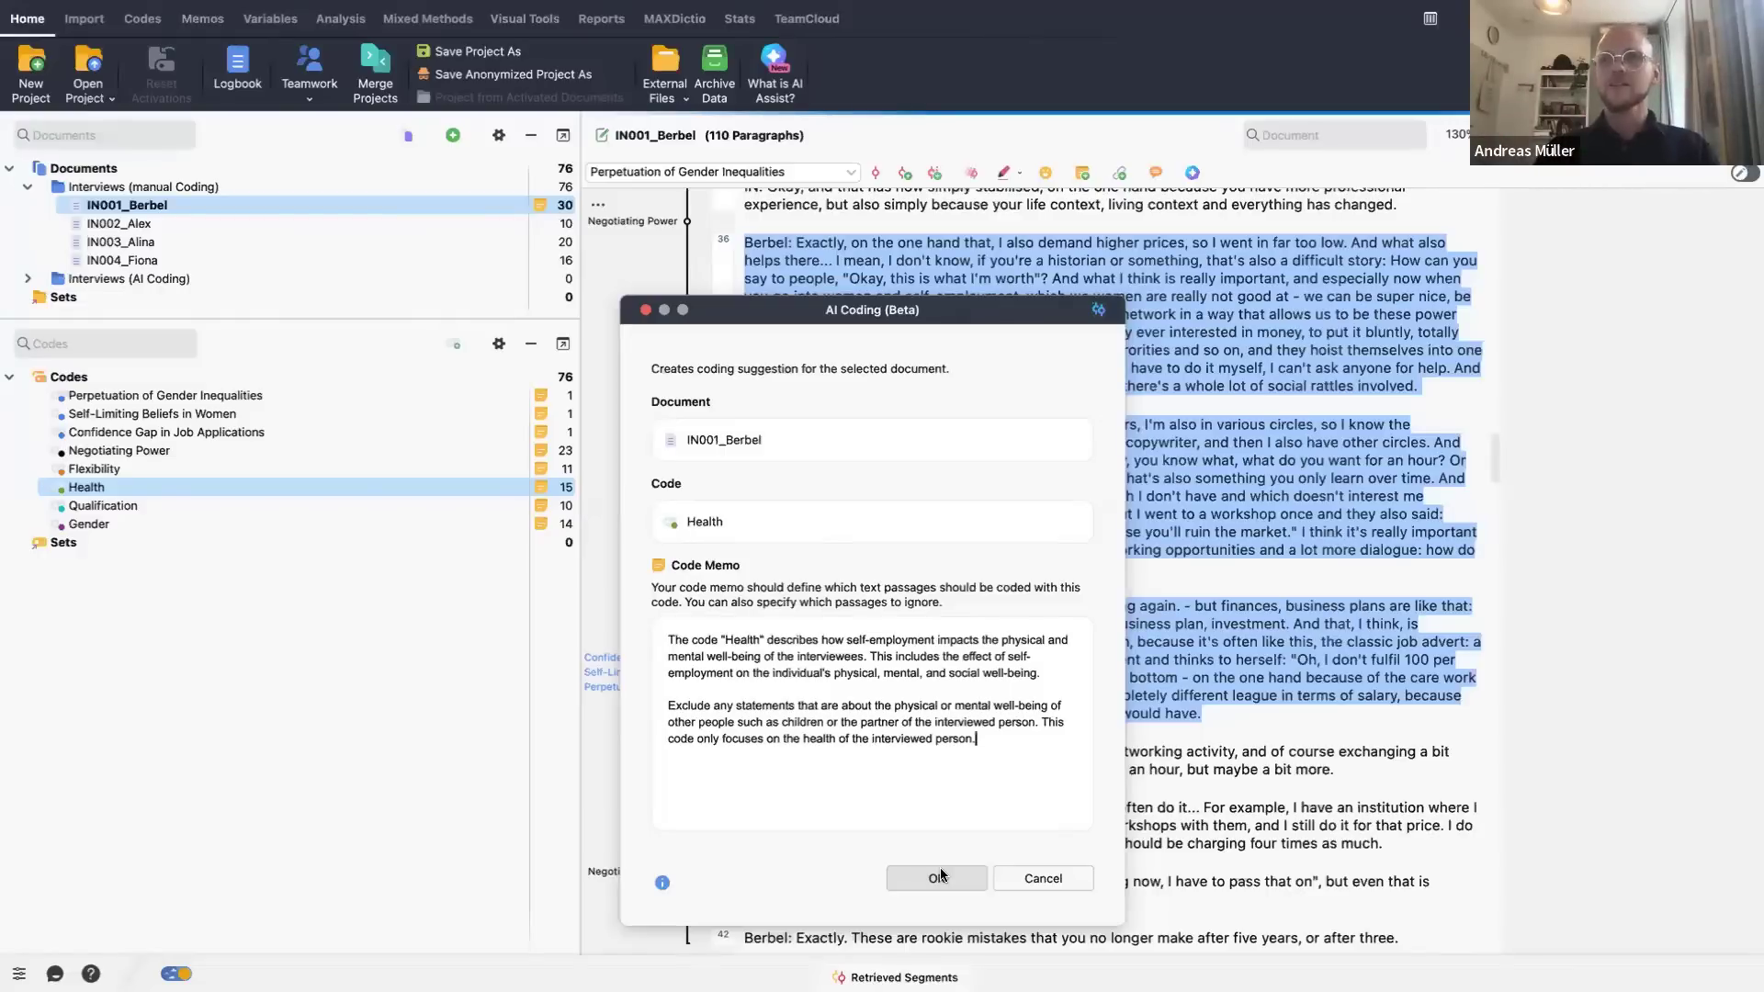
click(935, 878)
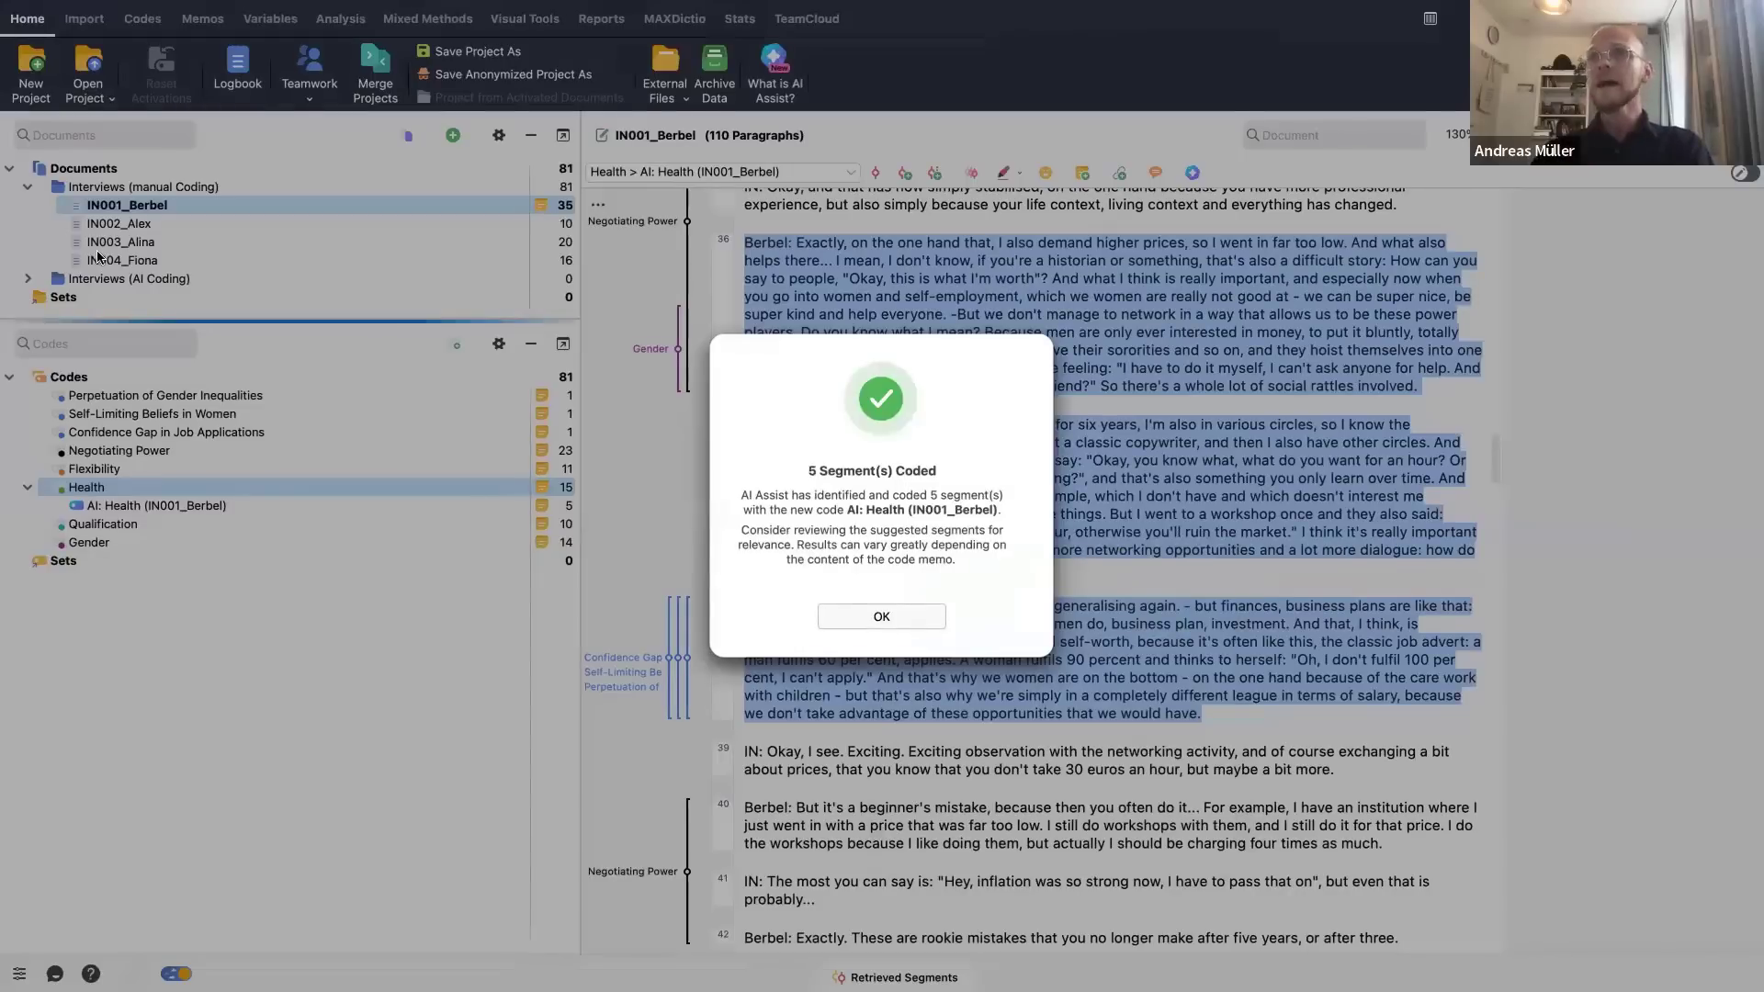
click(883, 621)
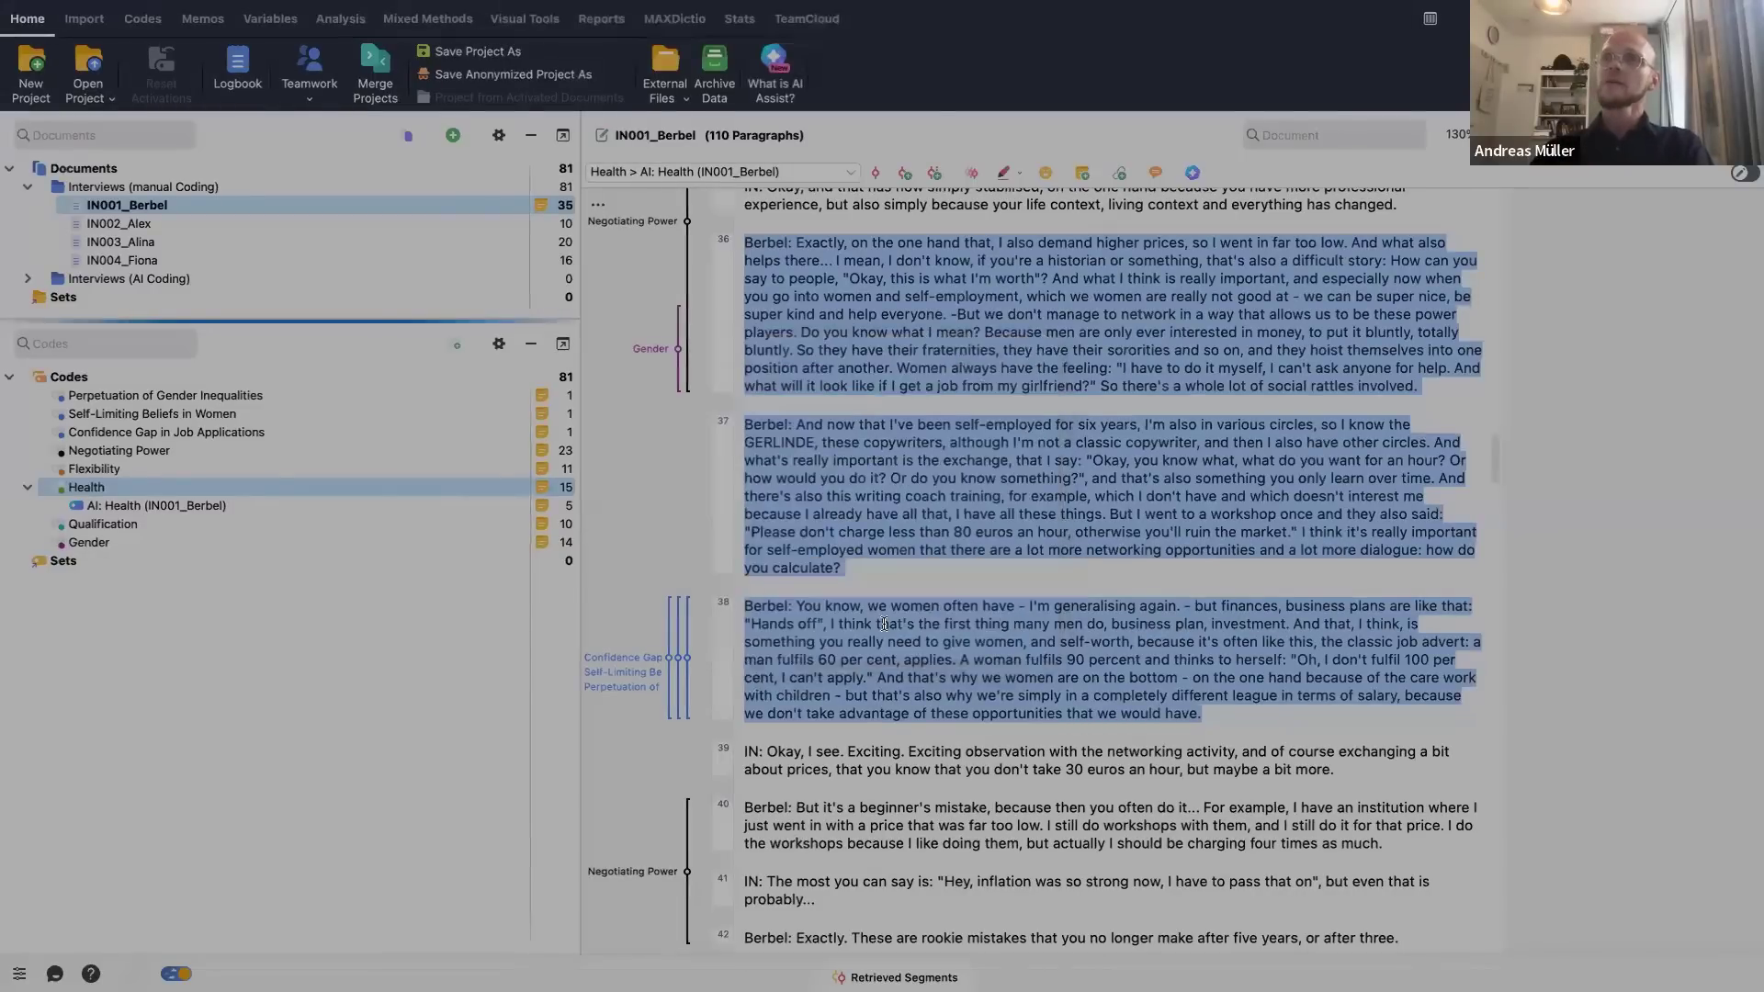
- Check the memo of the new AI subcode under "Health", close it and select the subcode
scroll(823, 497, up, 2)
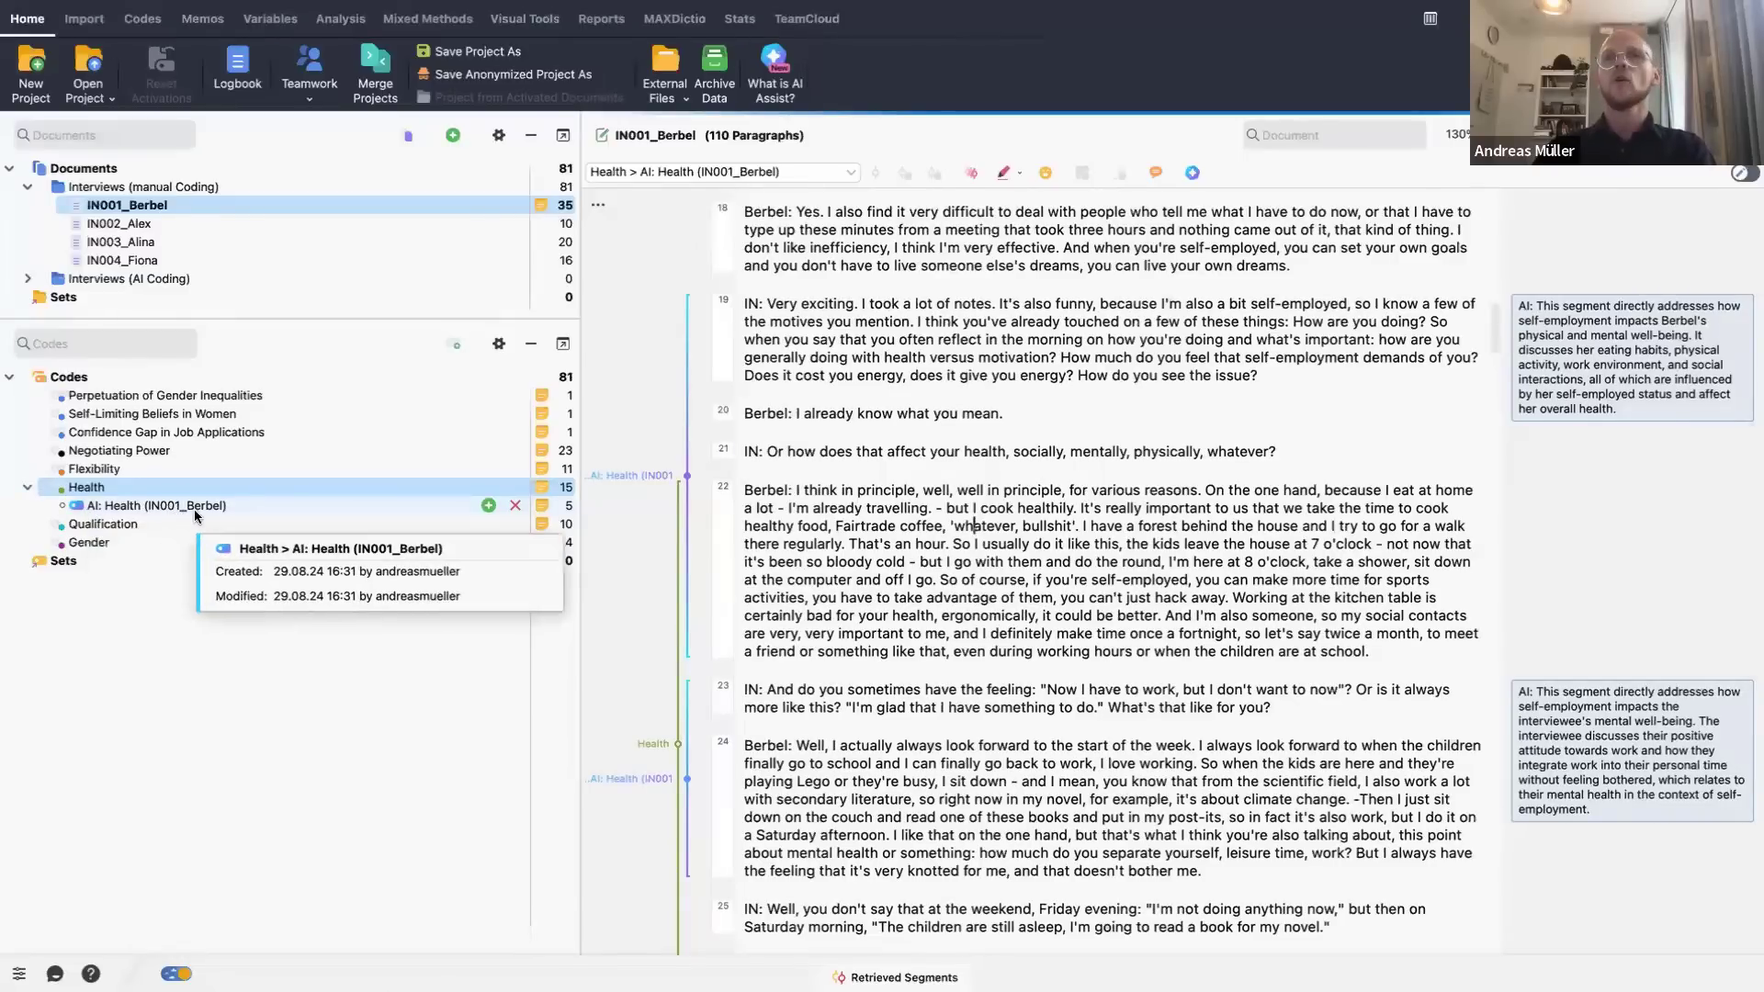
click(542, 507)
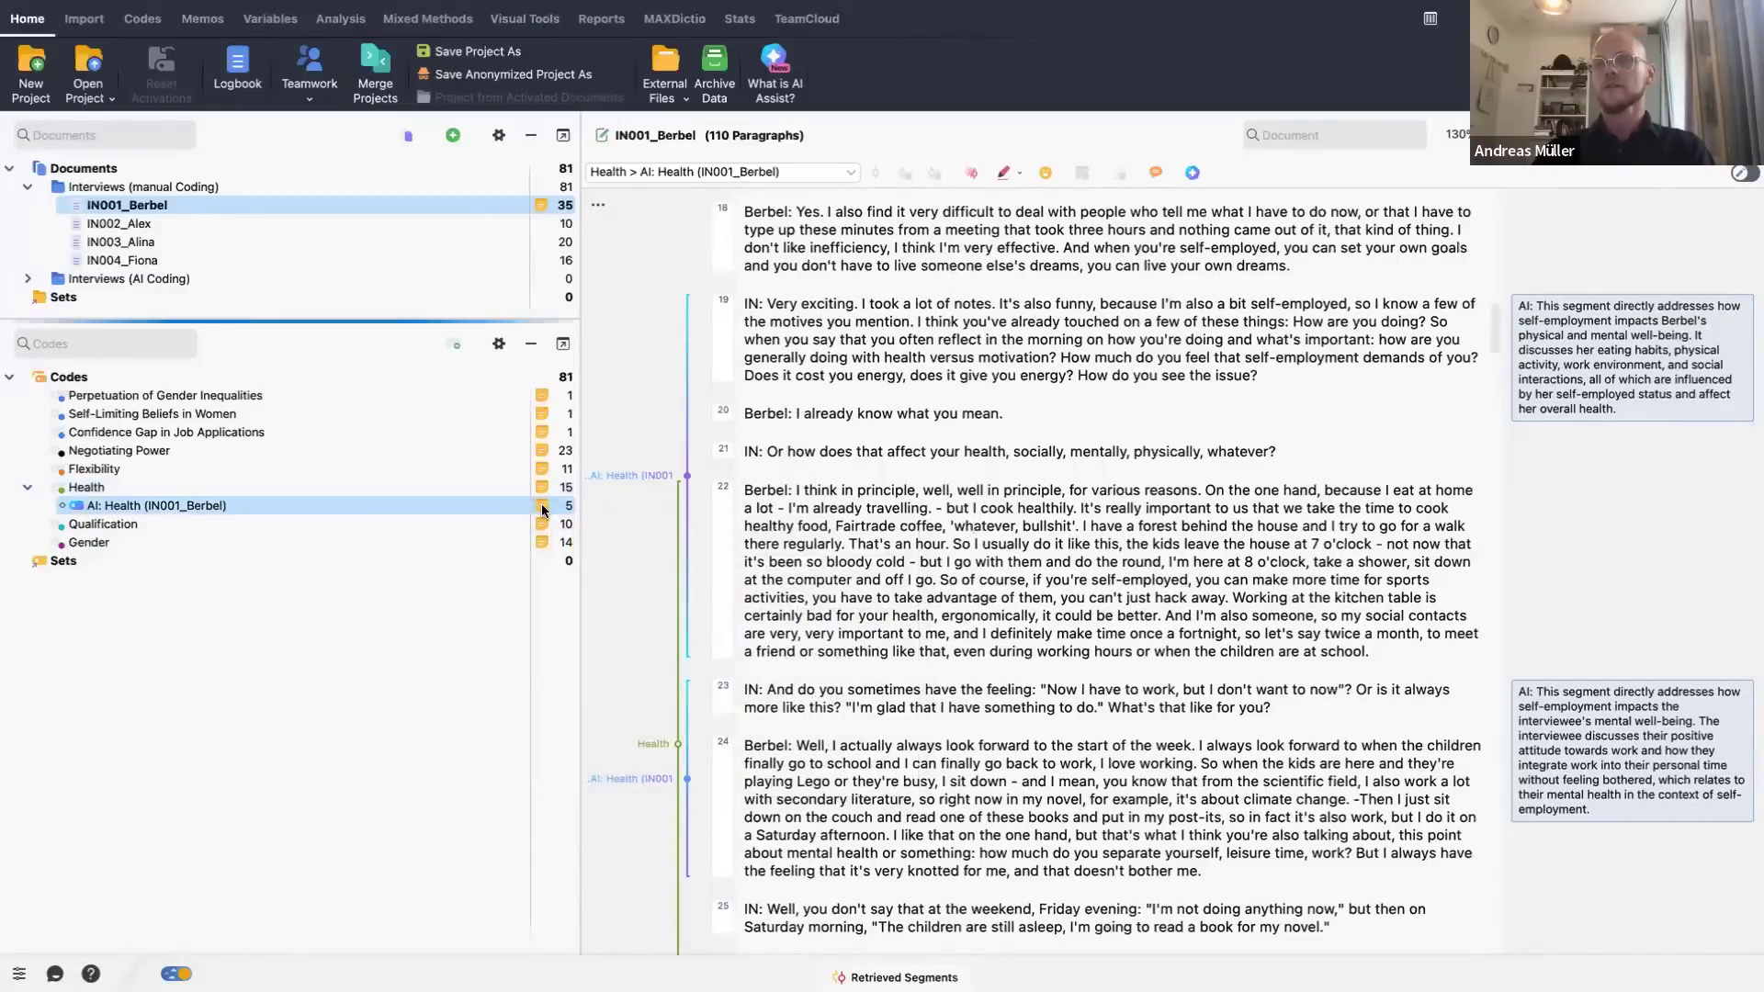
double_click(542, 503)
click(458, 241)
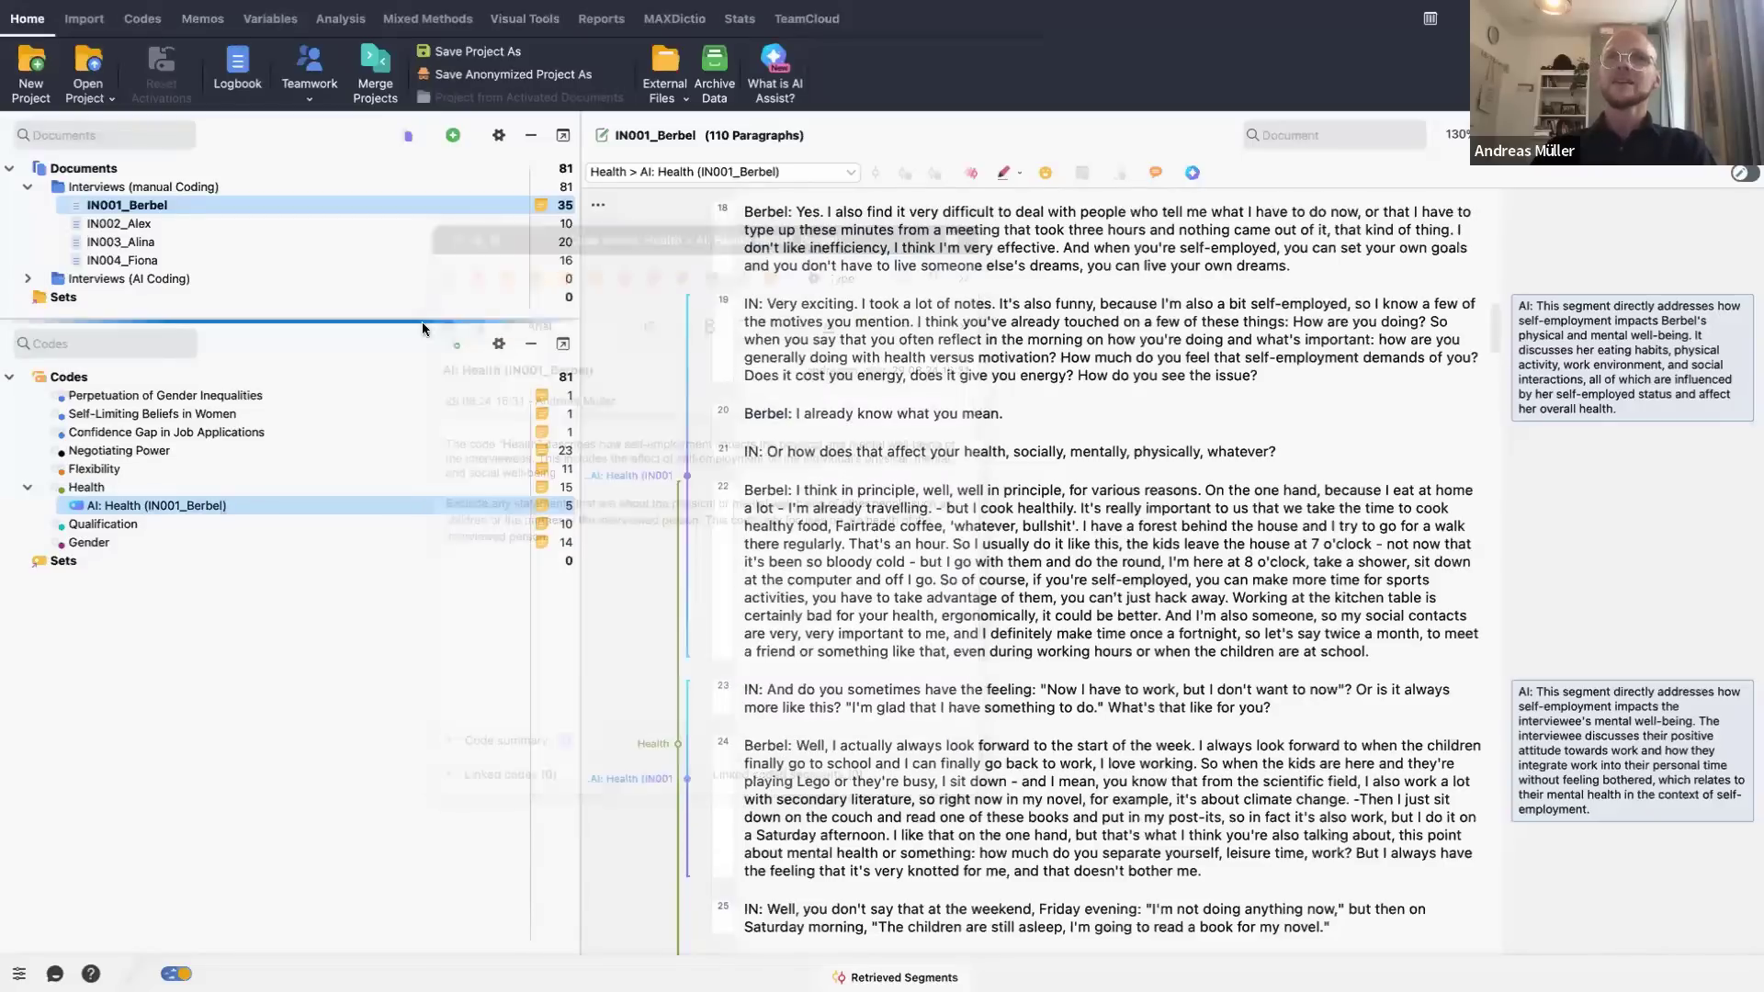
click(300, 621)
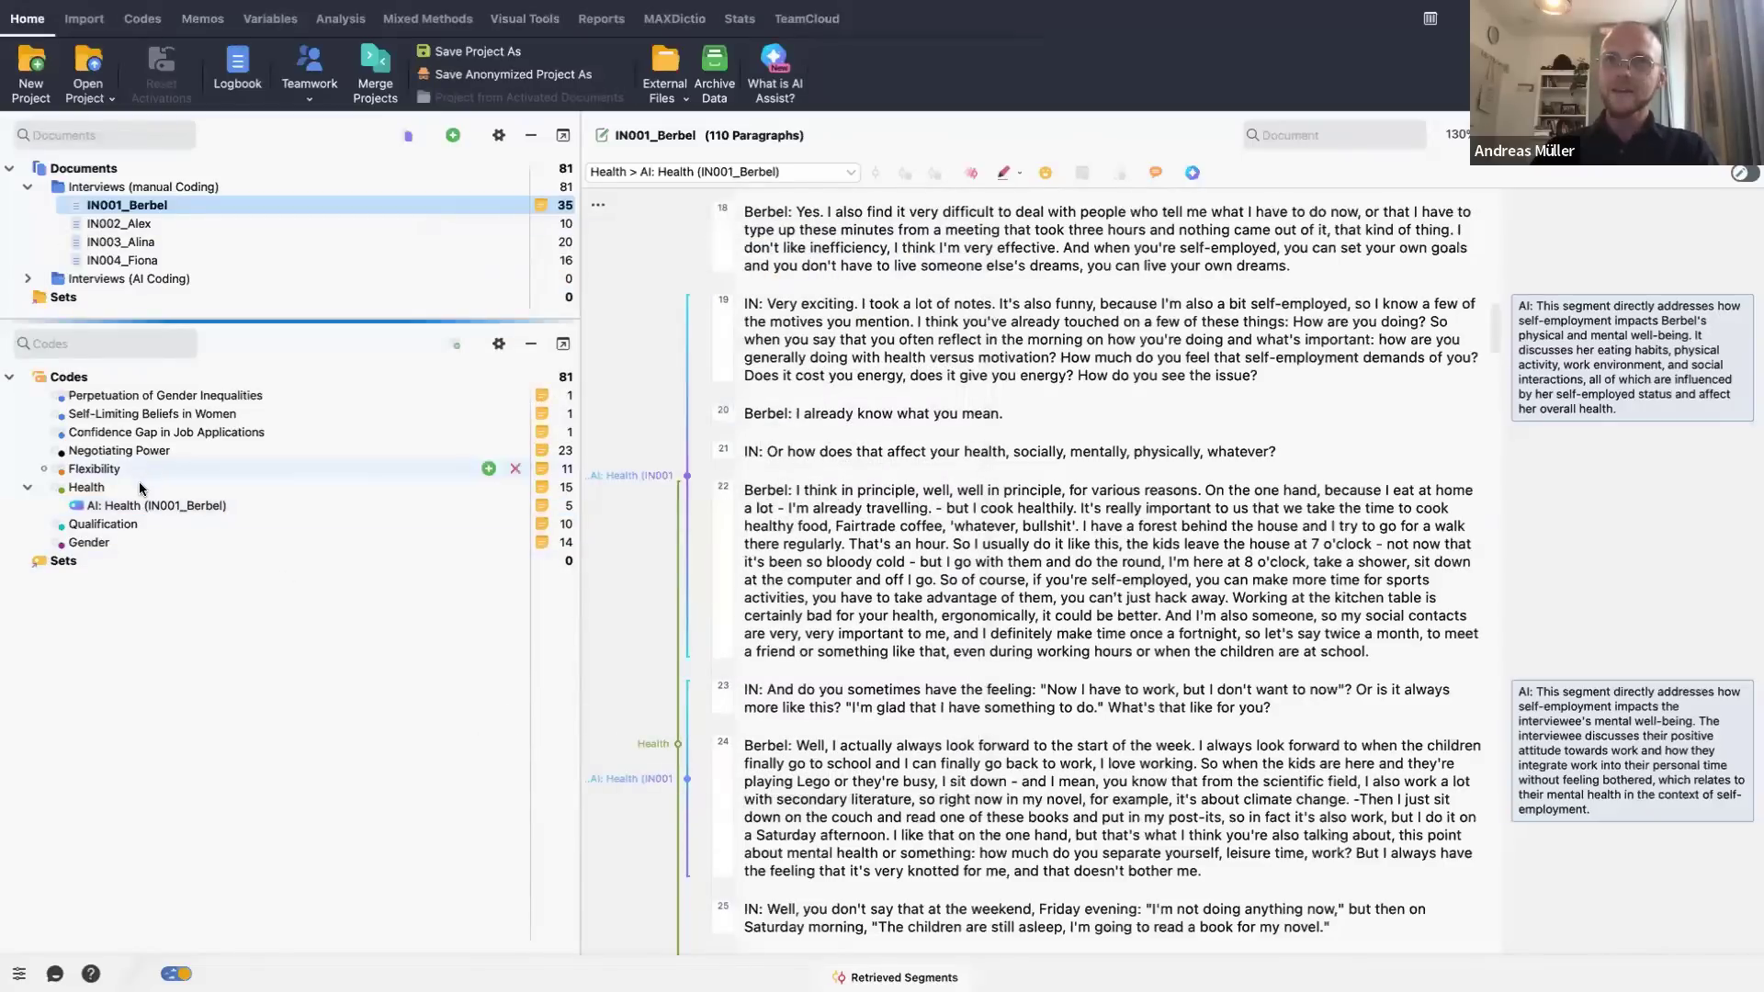
mouse_move(187, 505)
mouse_down()
mouse_move(483, 484)
mouse_move(417, 505)
mouse_up()
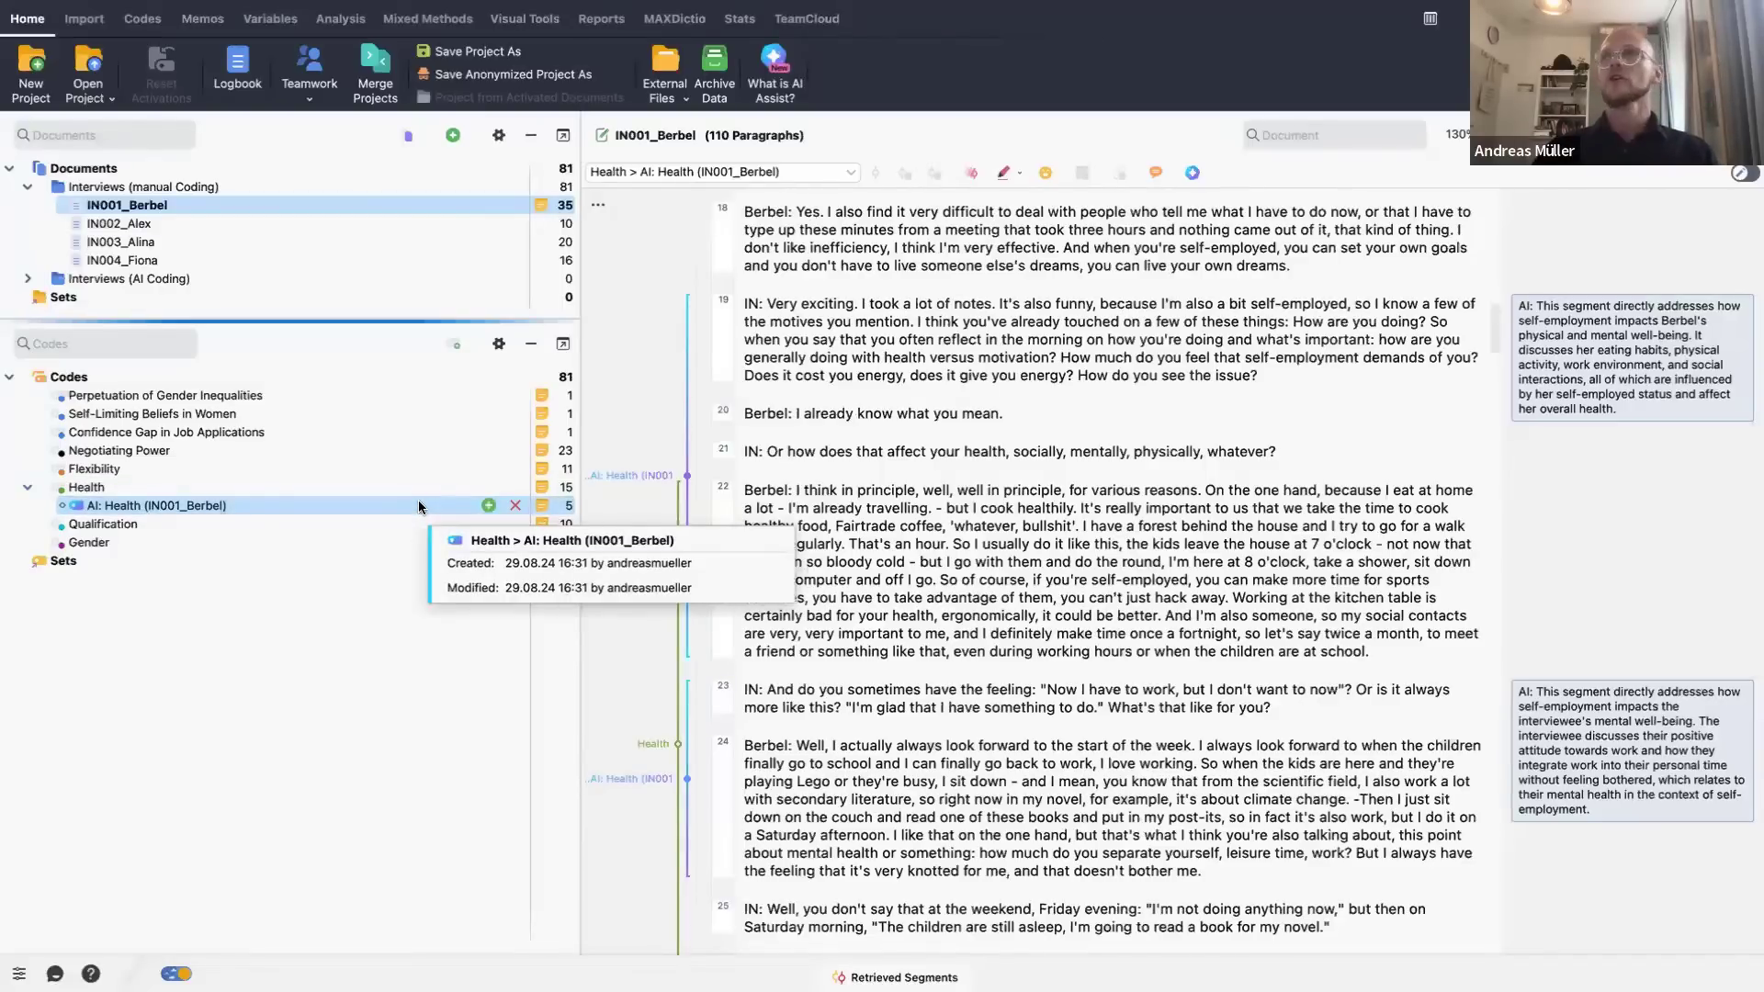
- Look through the interview from its beginning to the first AI-coded health segment and highlight that segment through its AI comment
scroll(1478, 632, up, 10)
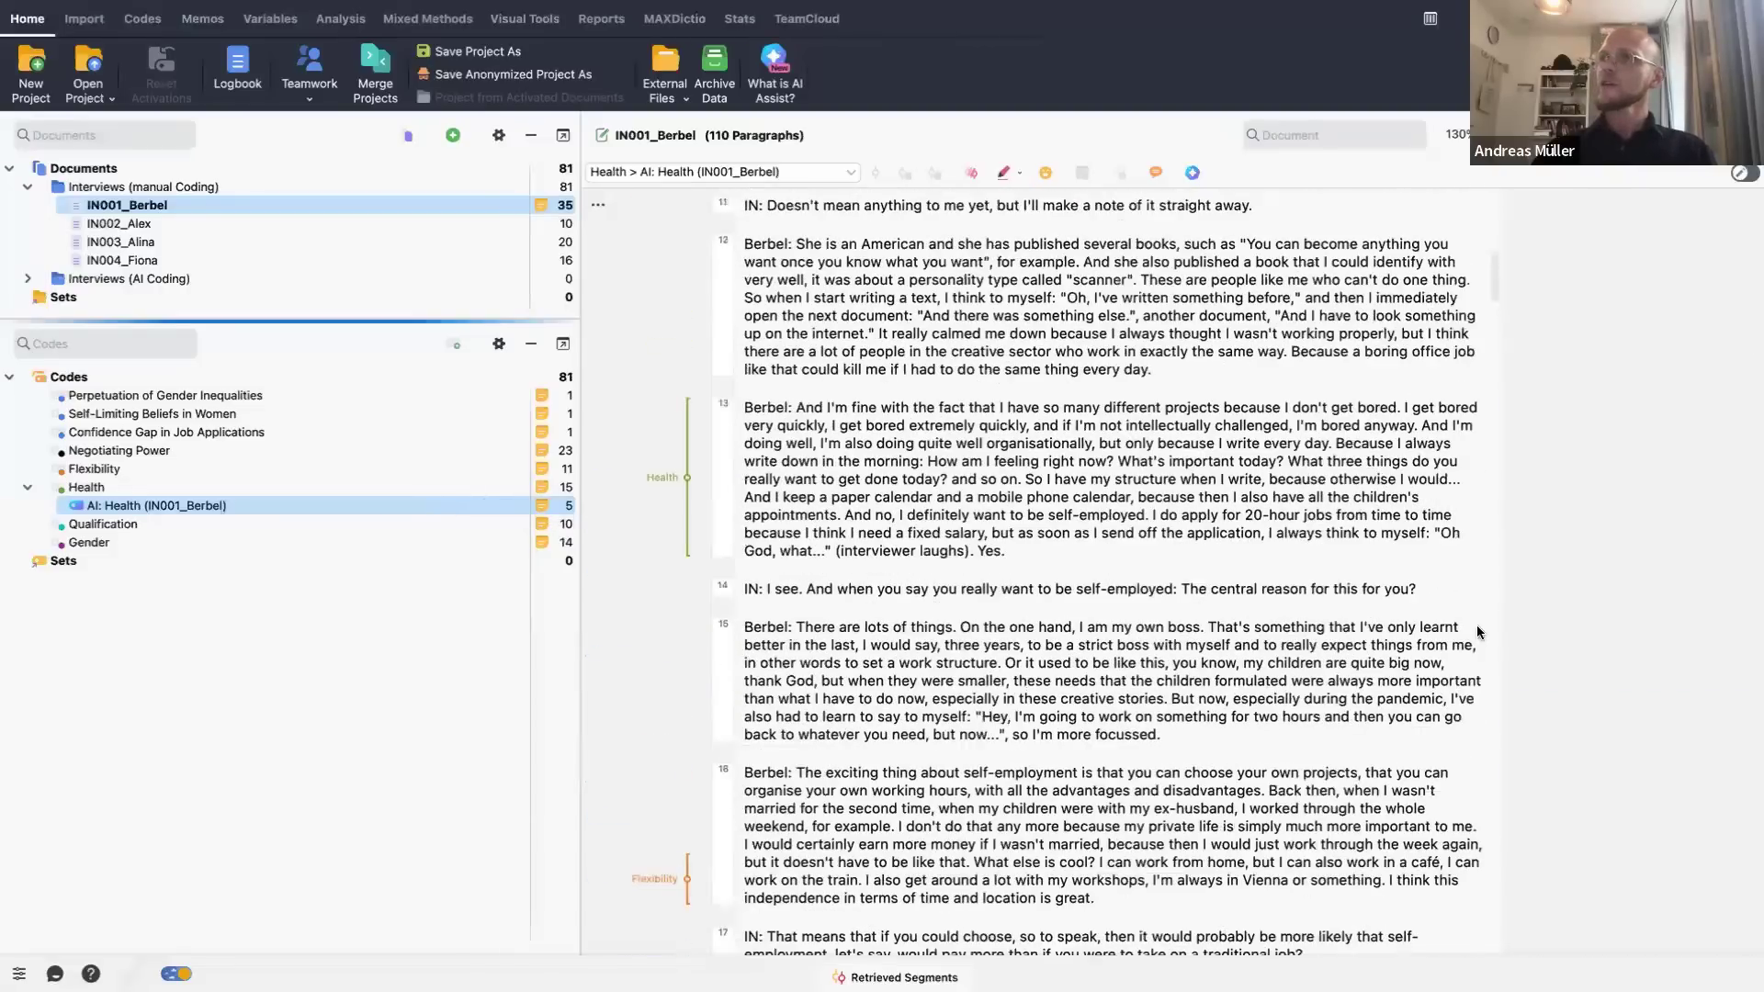
scroll(1477, 625, up, 10)
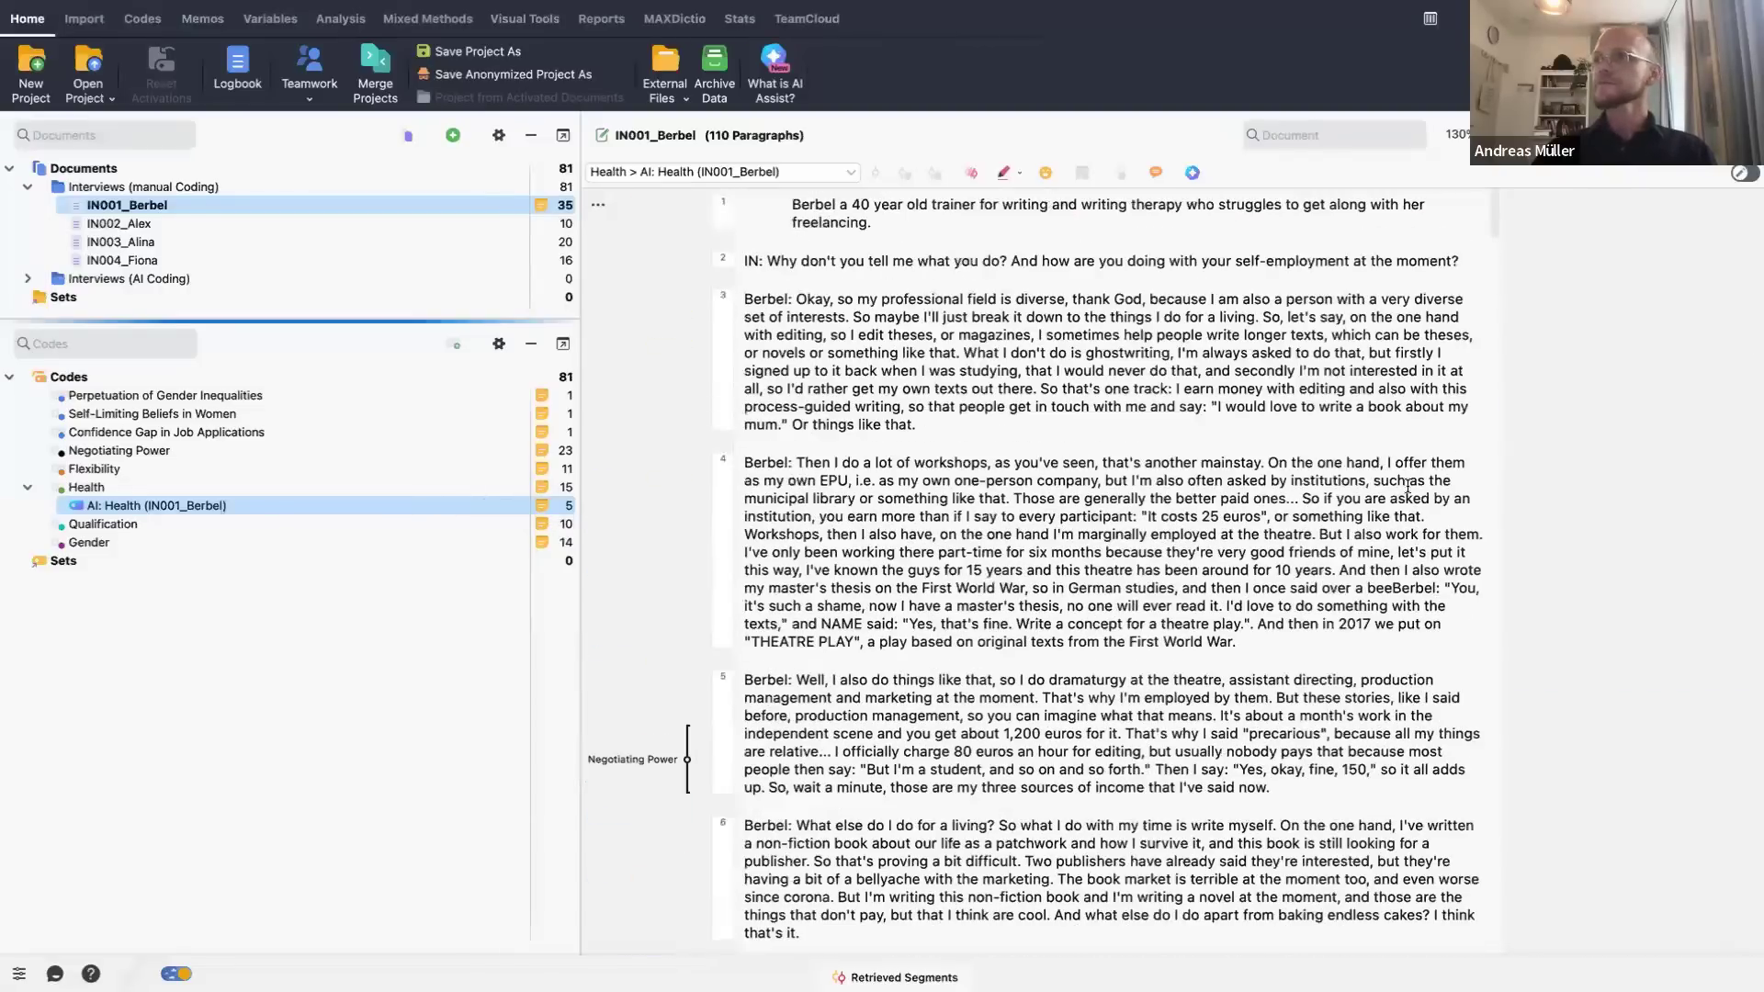
scroll(1407, 487, down, 20)
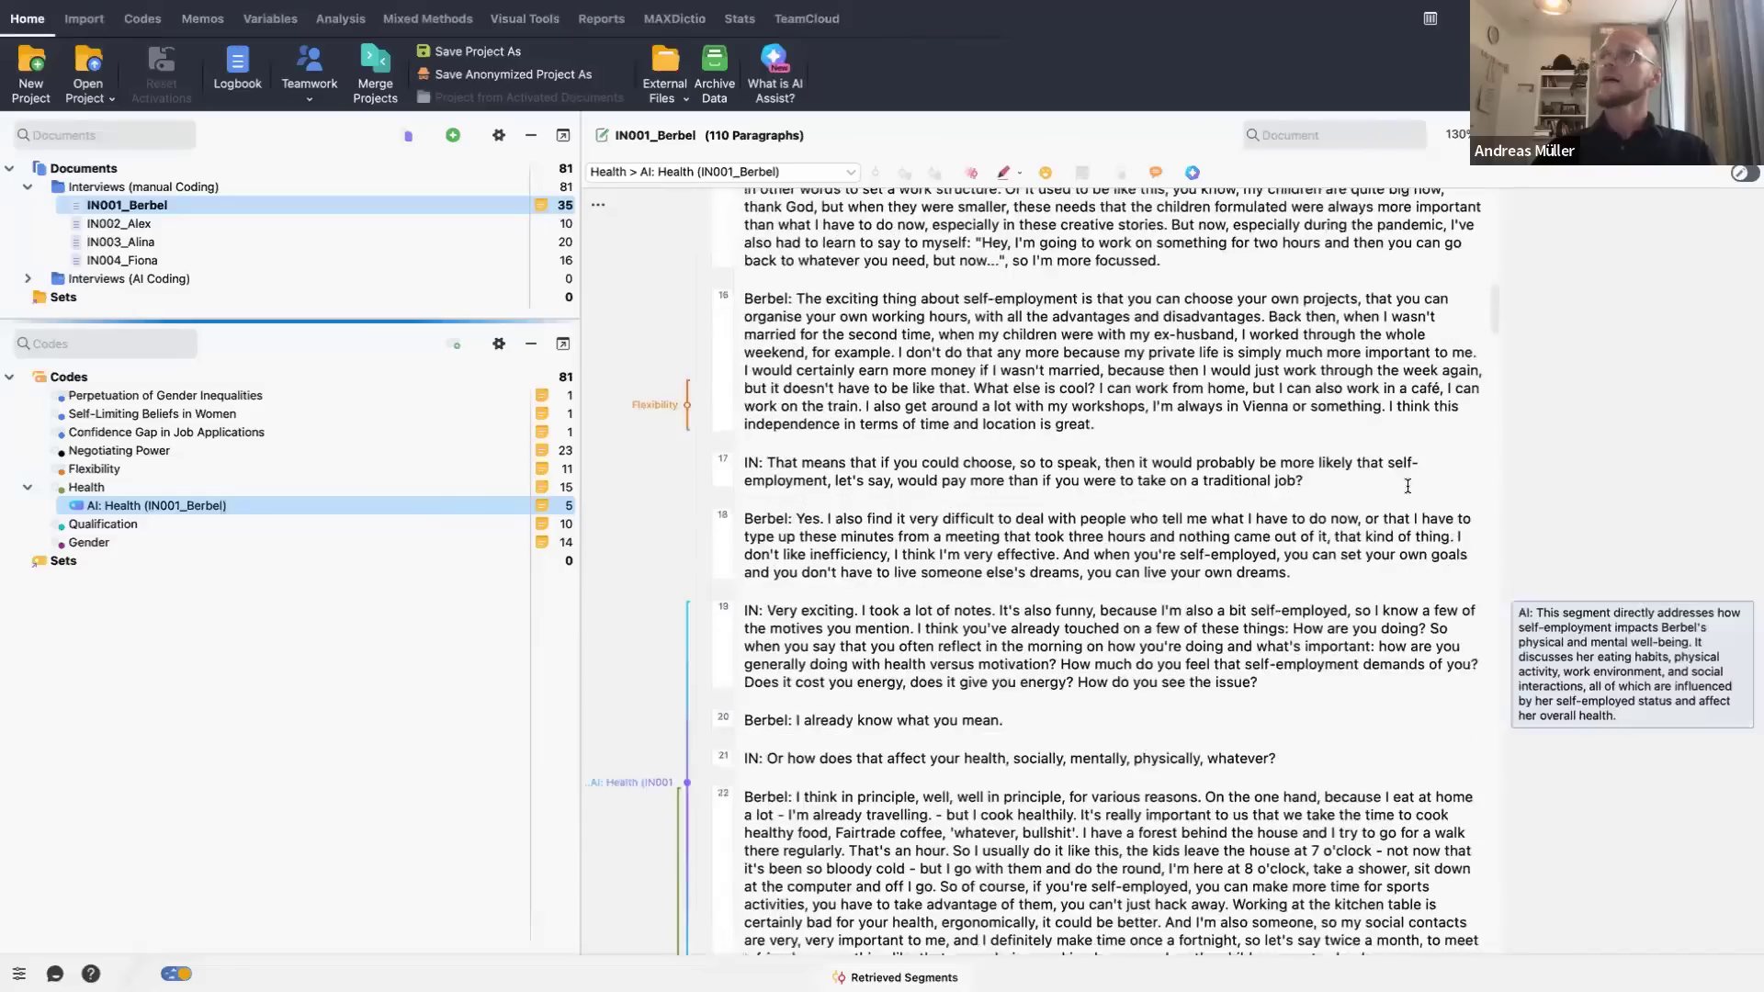
click(1615, 393)
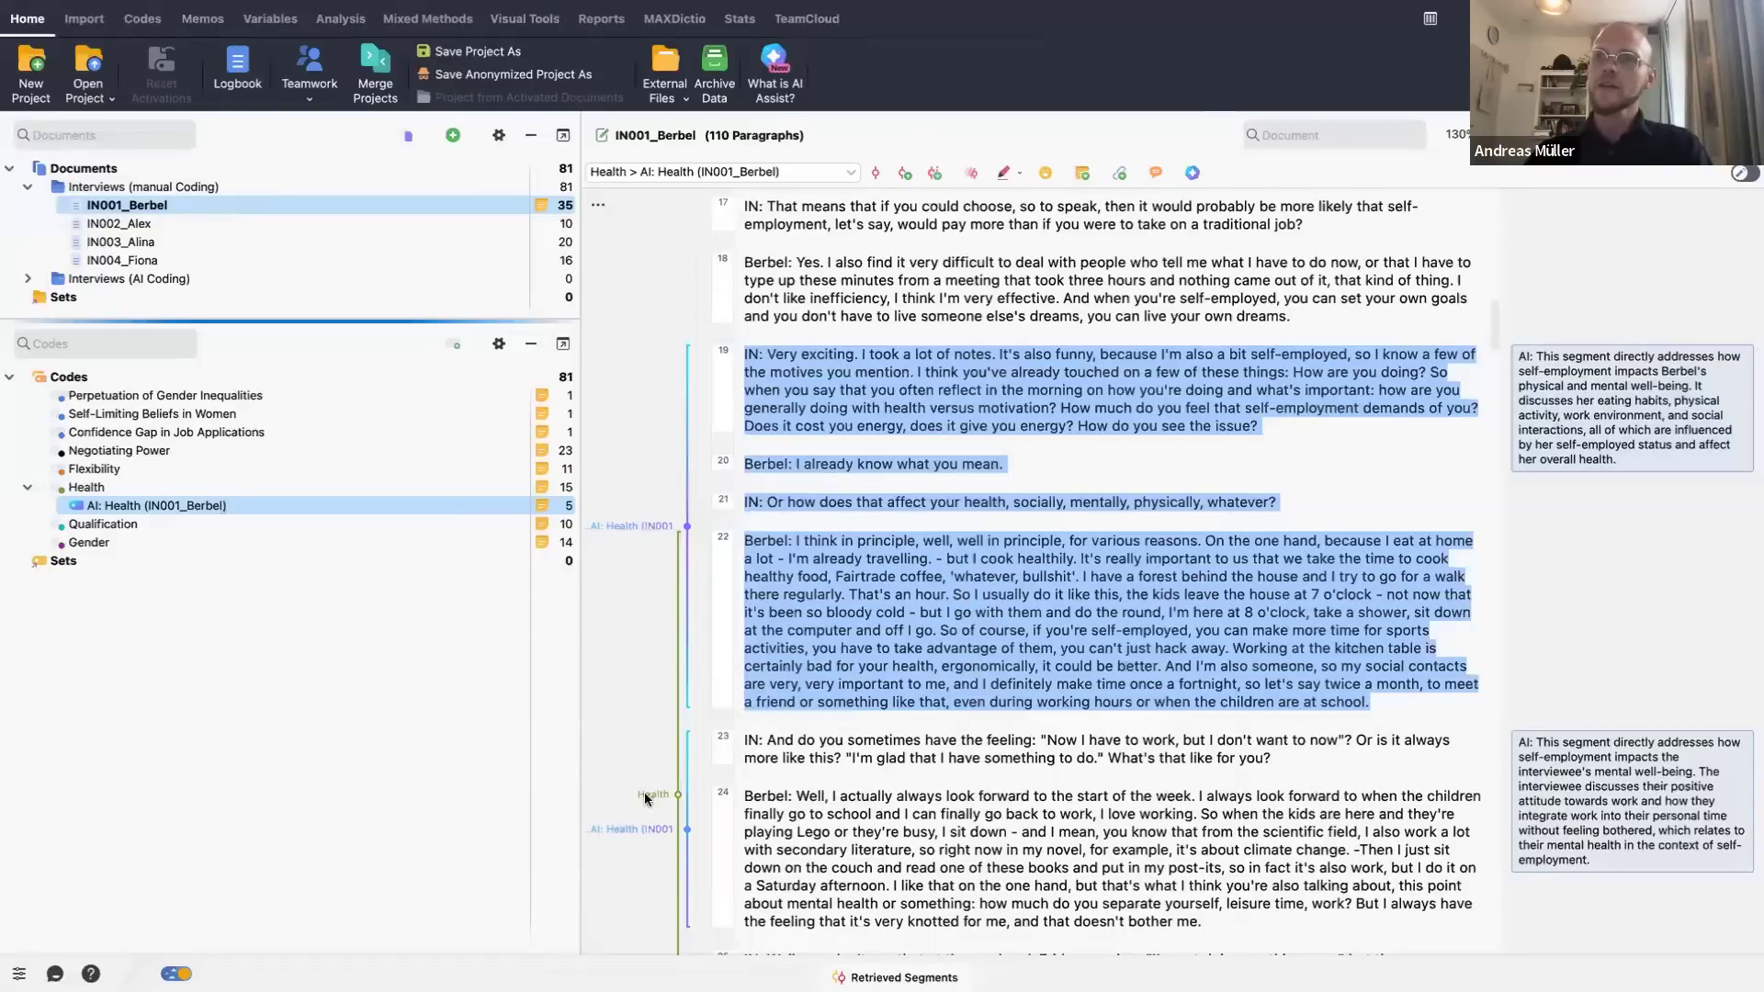
mouse_move(650, 797)
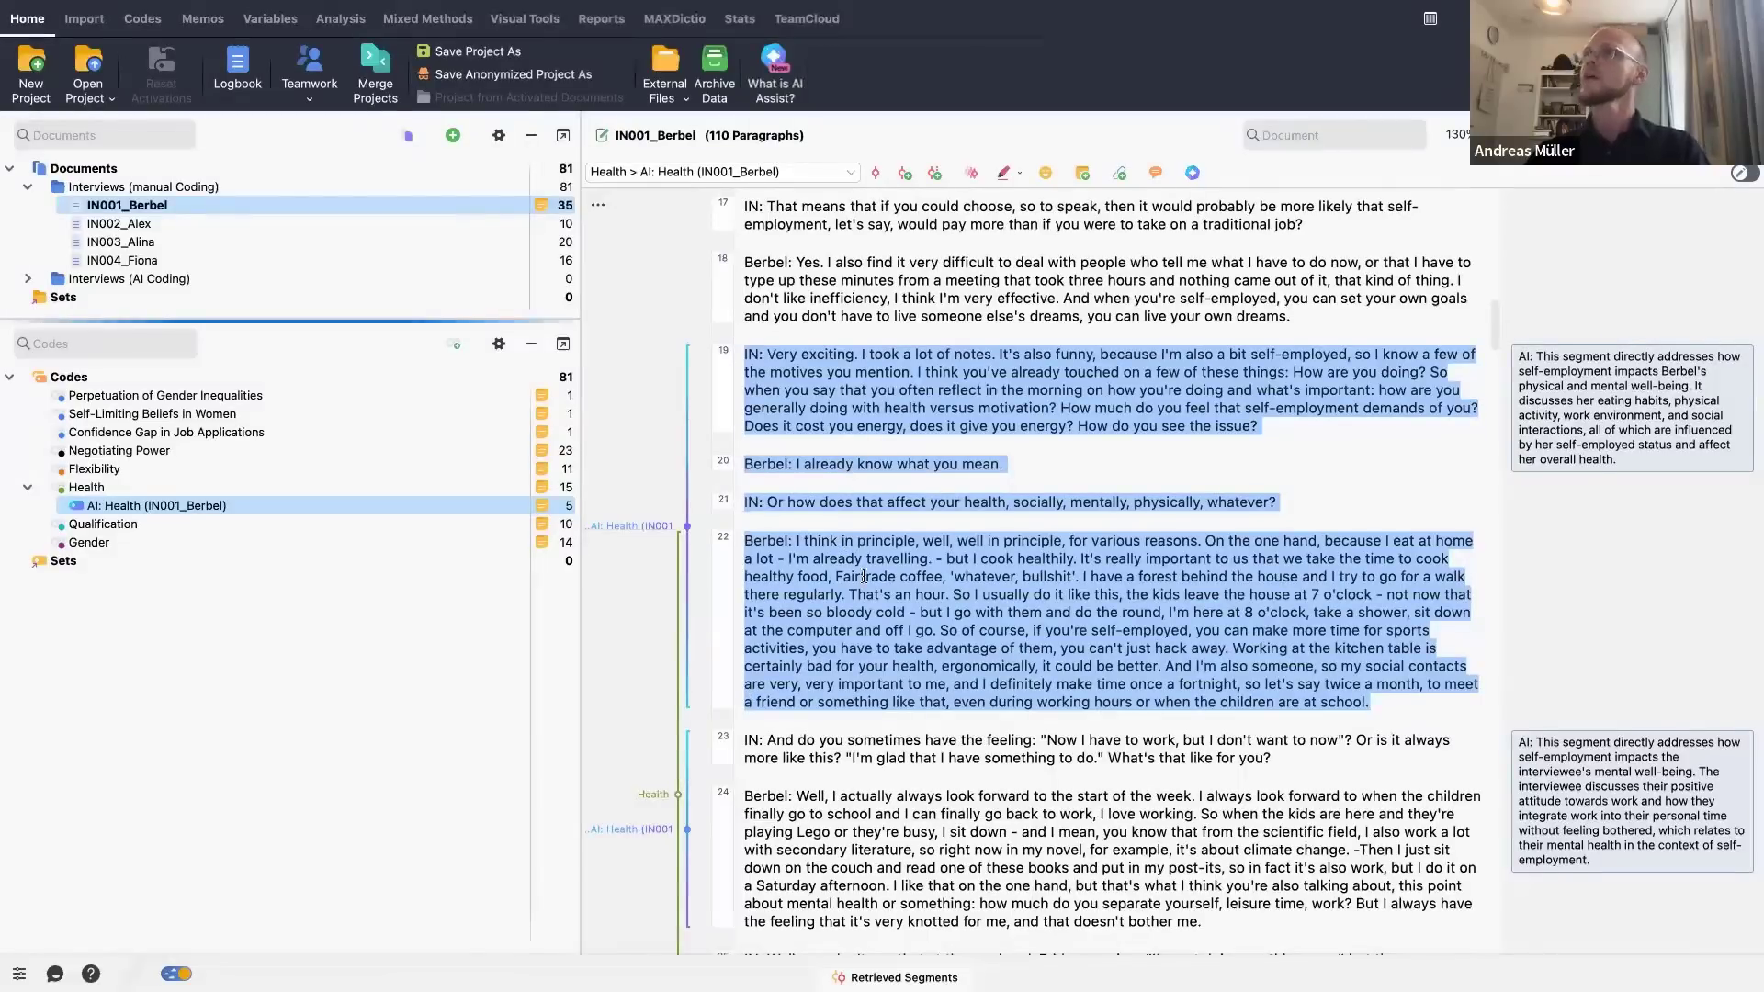
- Compare the AI-coded health segments at paragraphs 19-22 and 23-24 with the overlapping manual "Health" coding by highlighting each one
scroll(863, 576, down, 1)
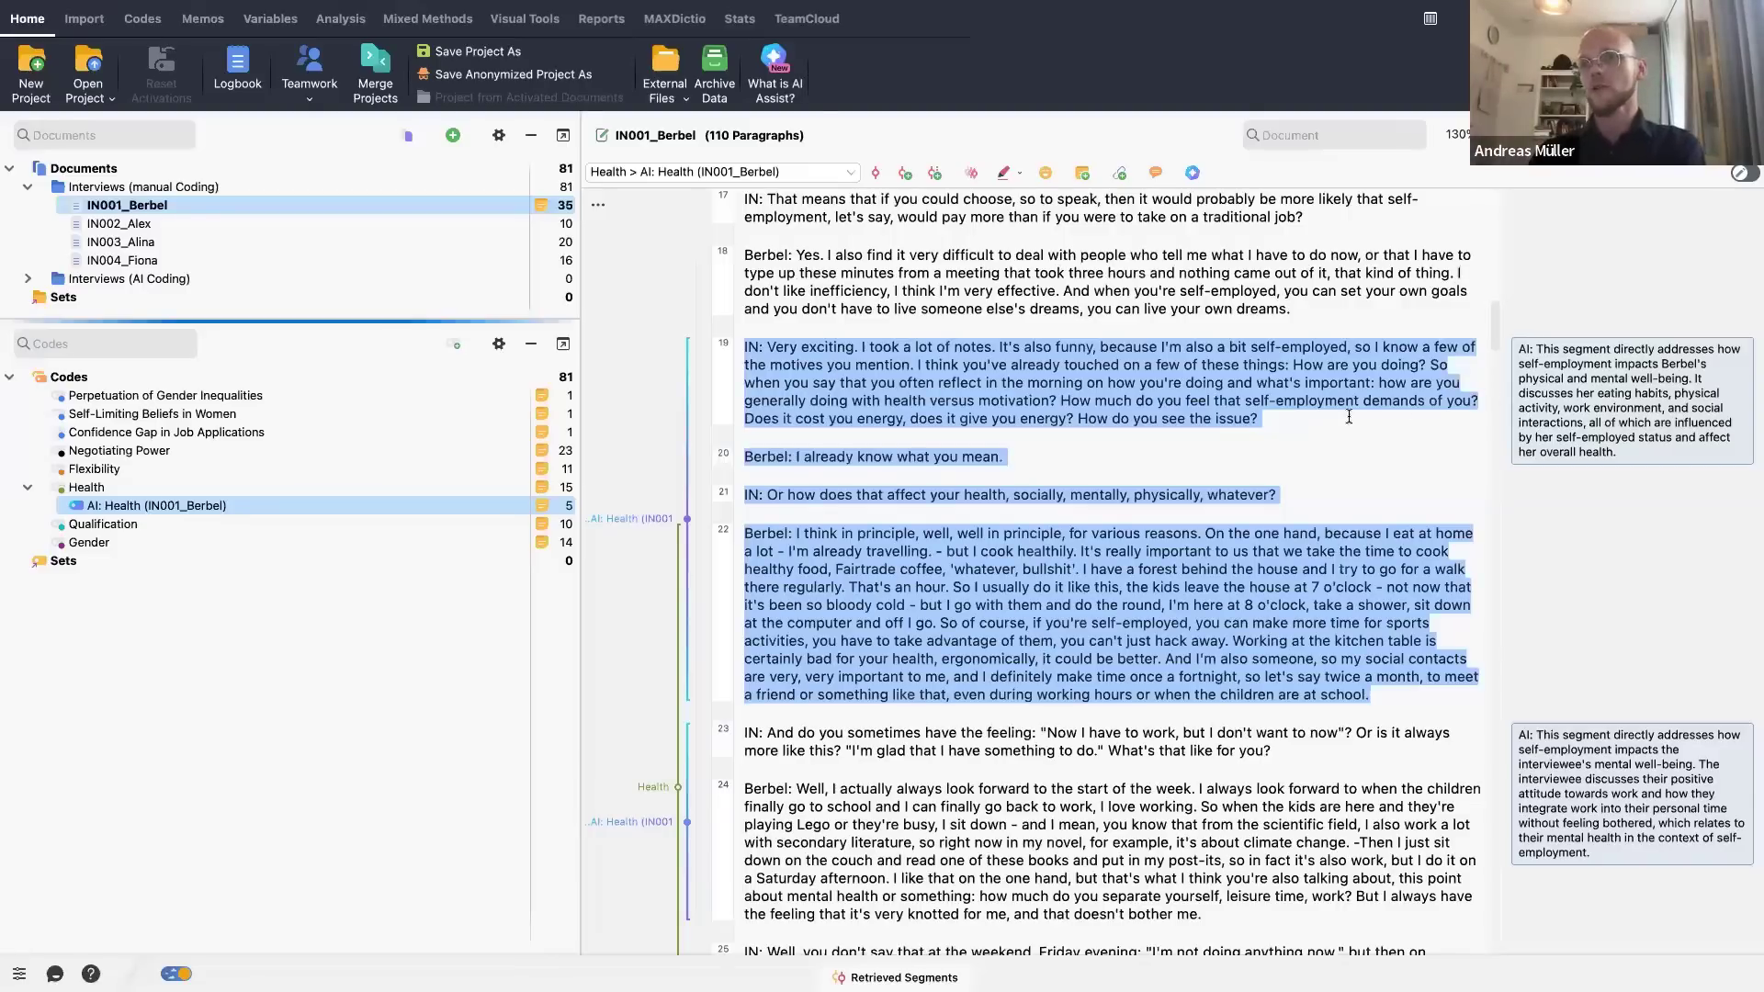
scroll(1489, 394, down, 1)
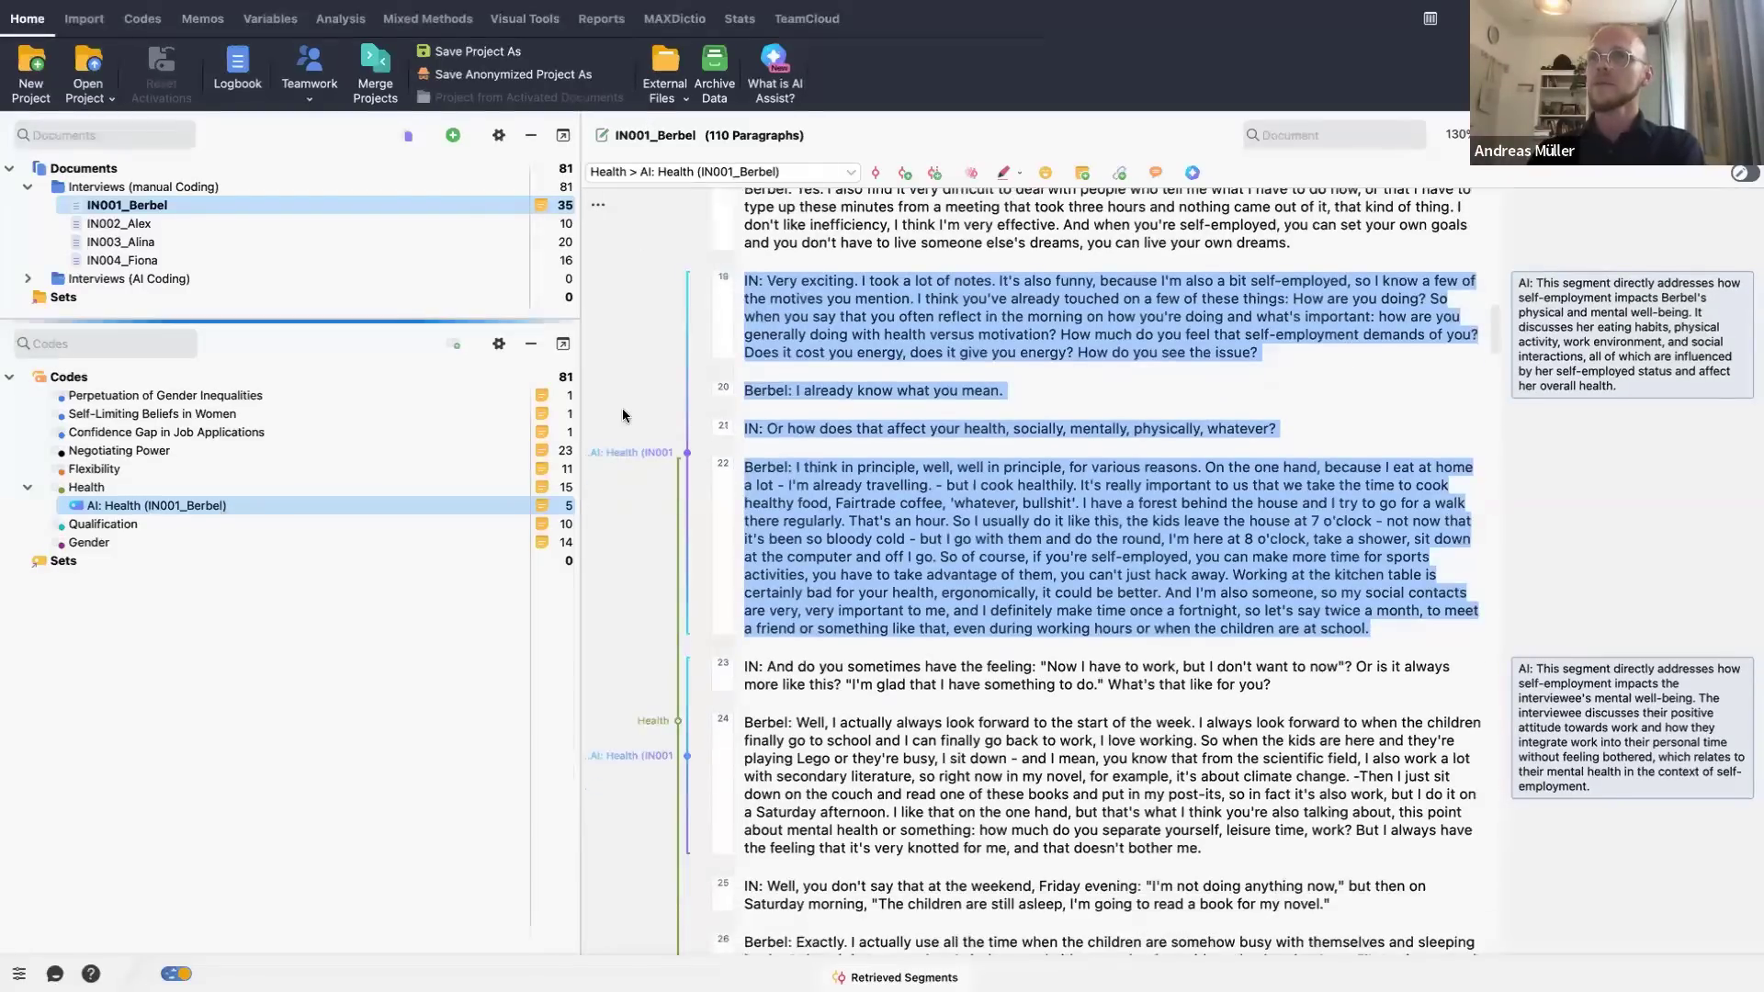
scroll(586, 413, down, 1)
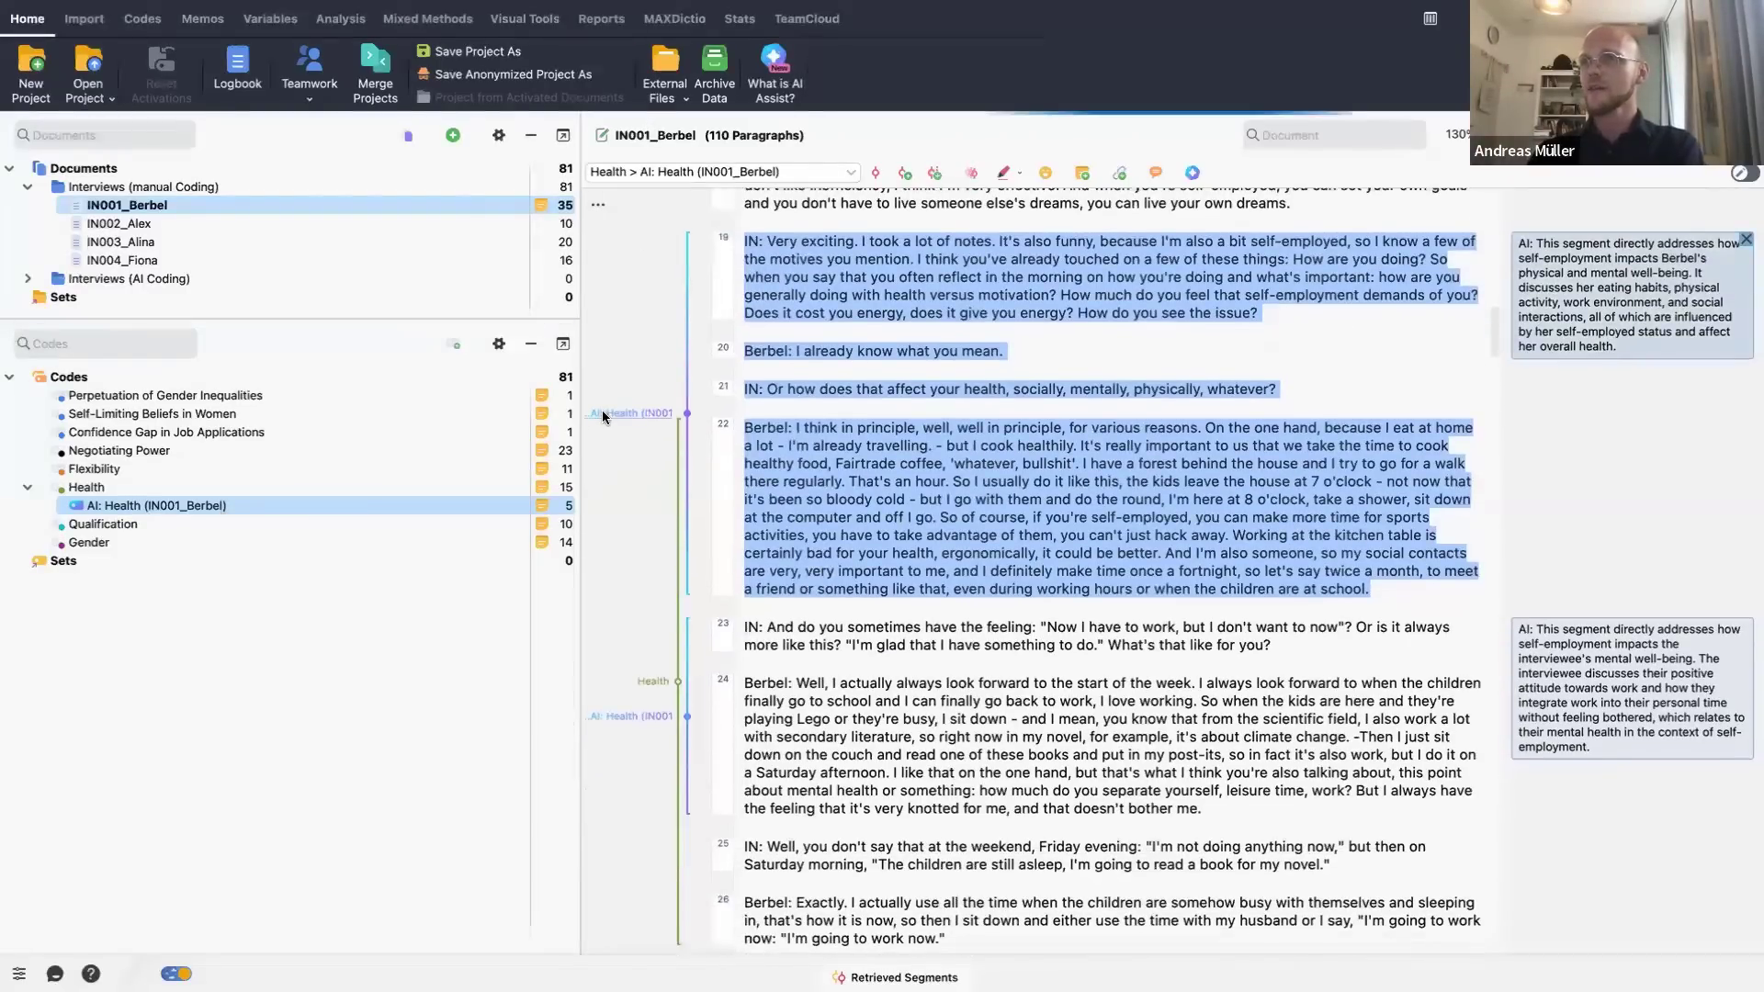
click(604, 416)
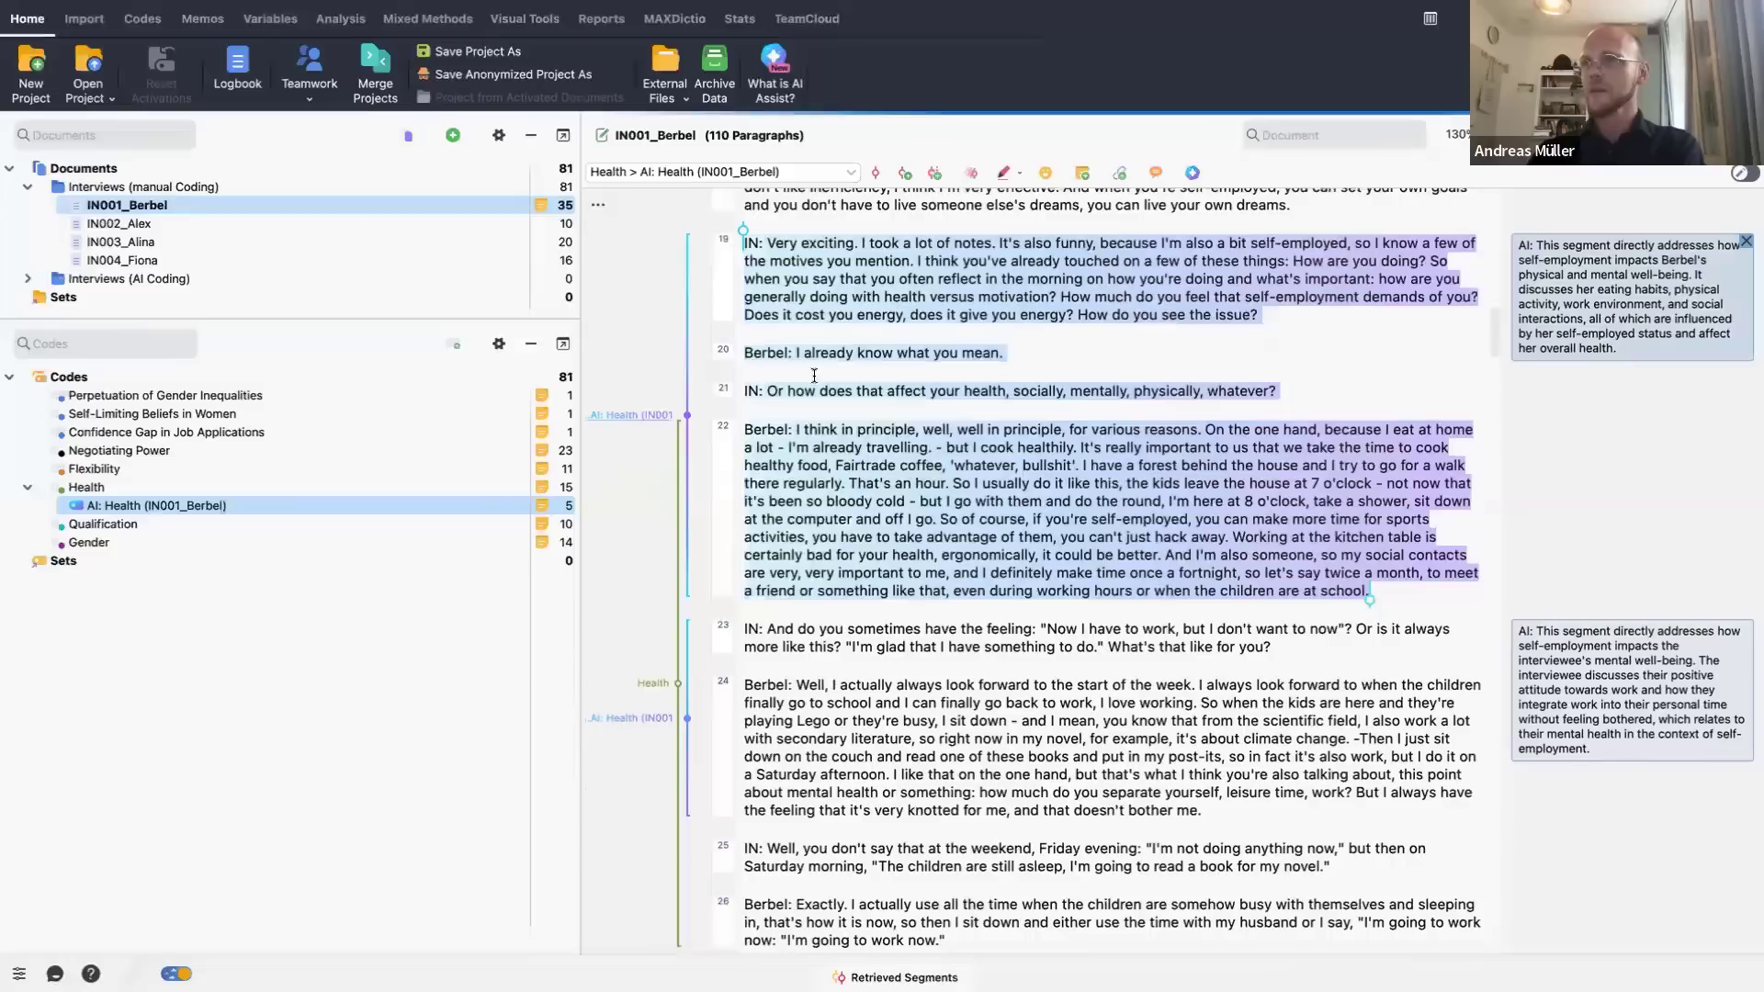
click(628, 719)
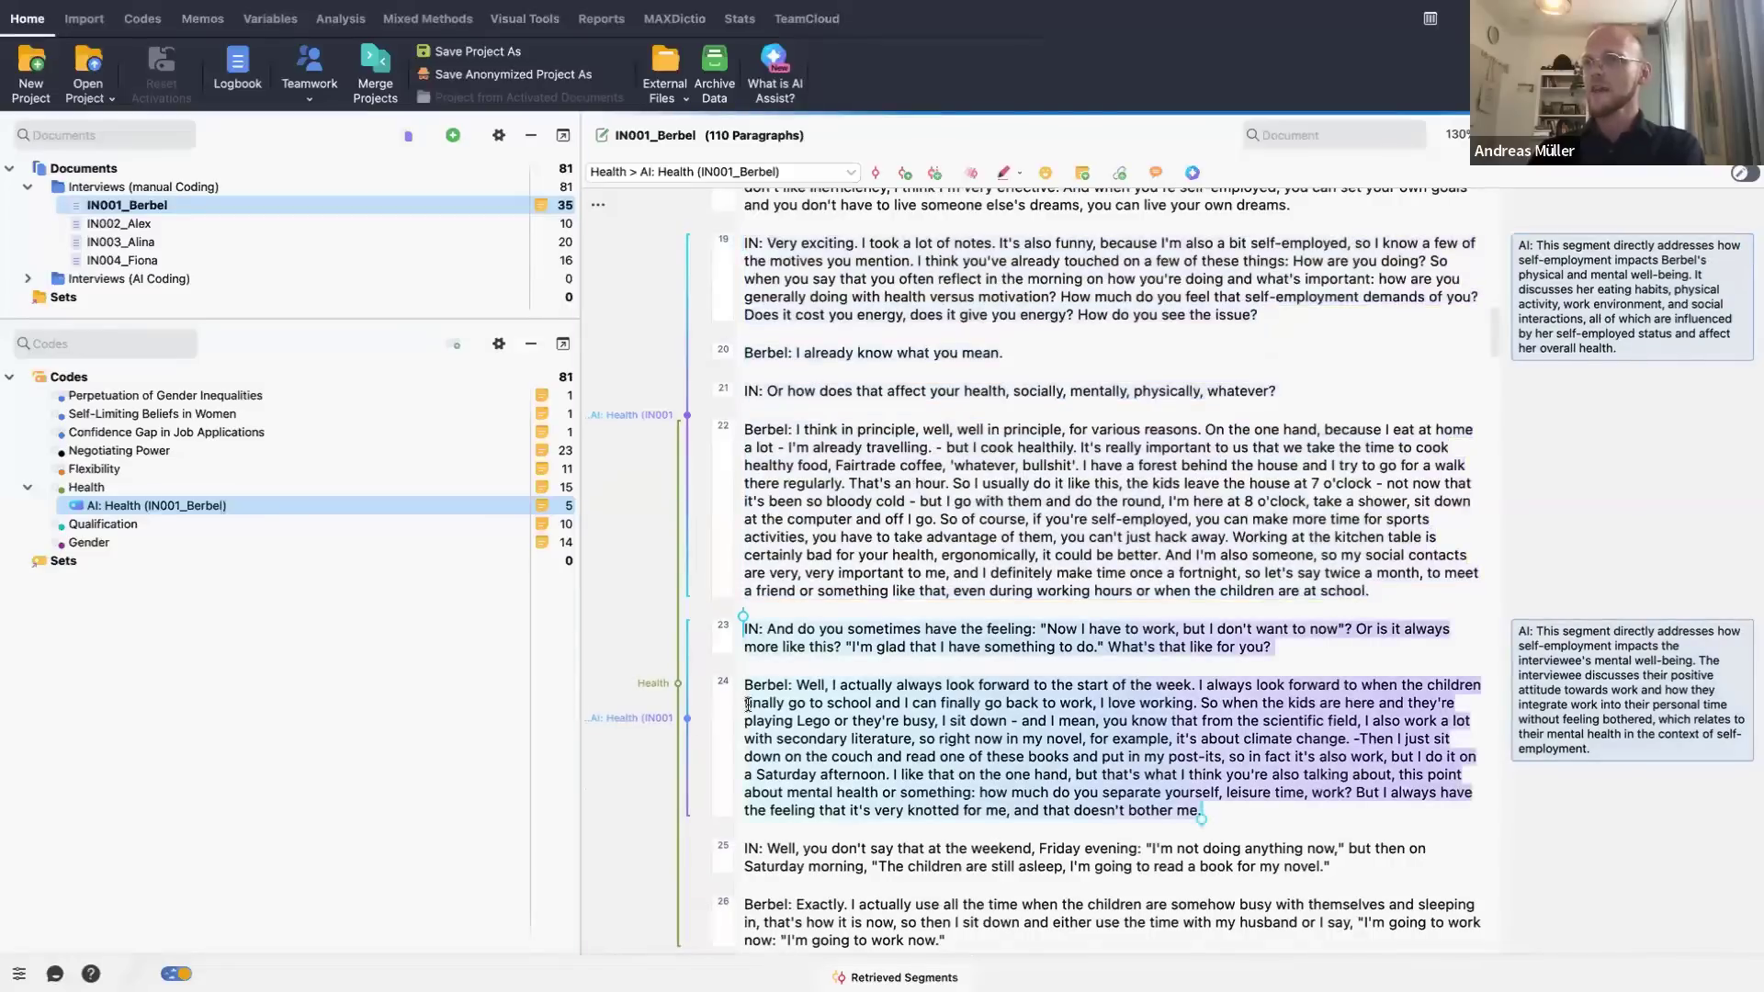
click(654, 686)
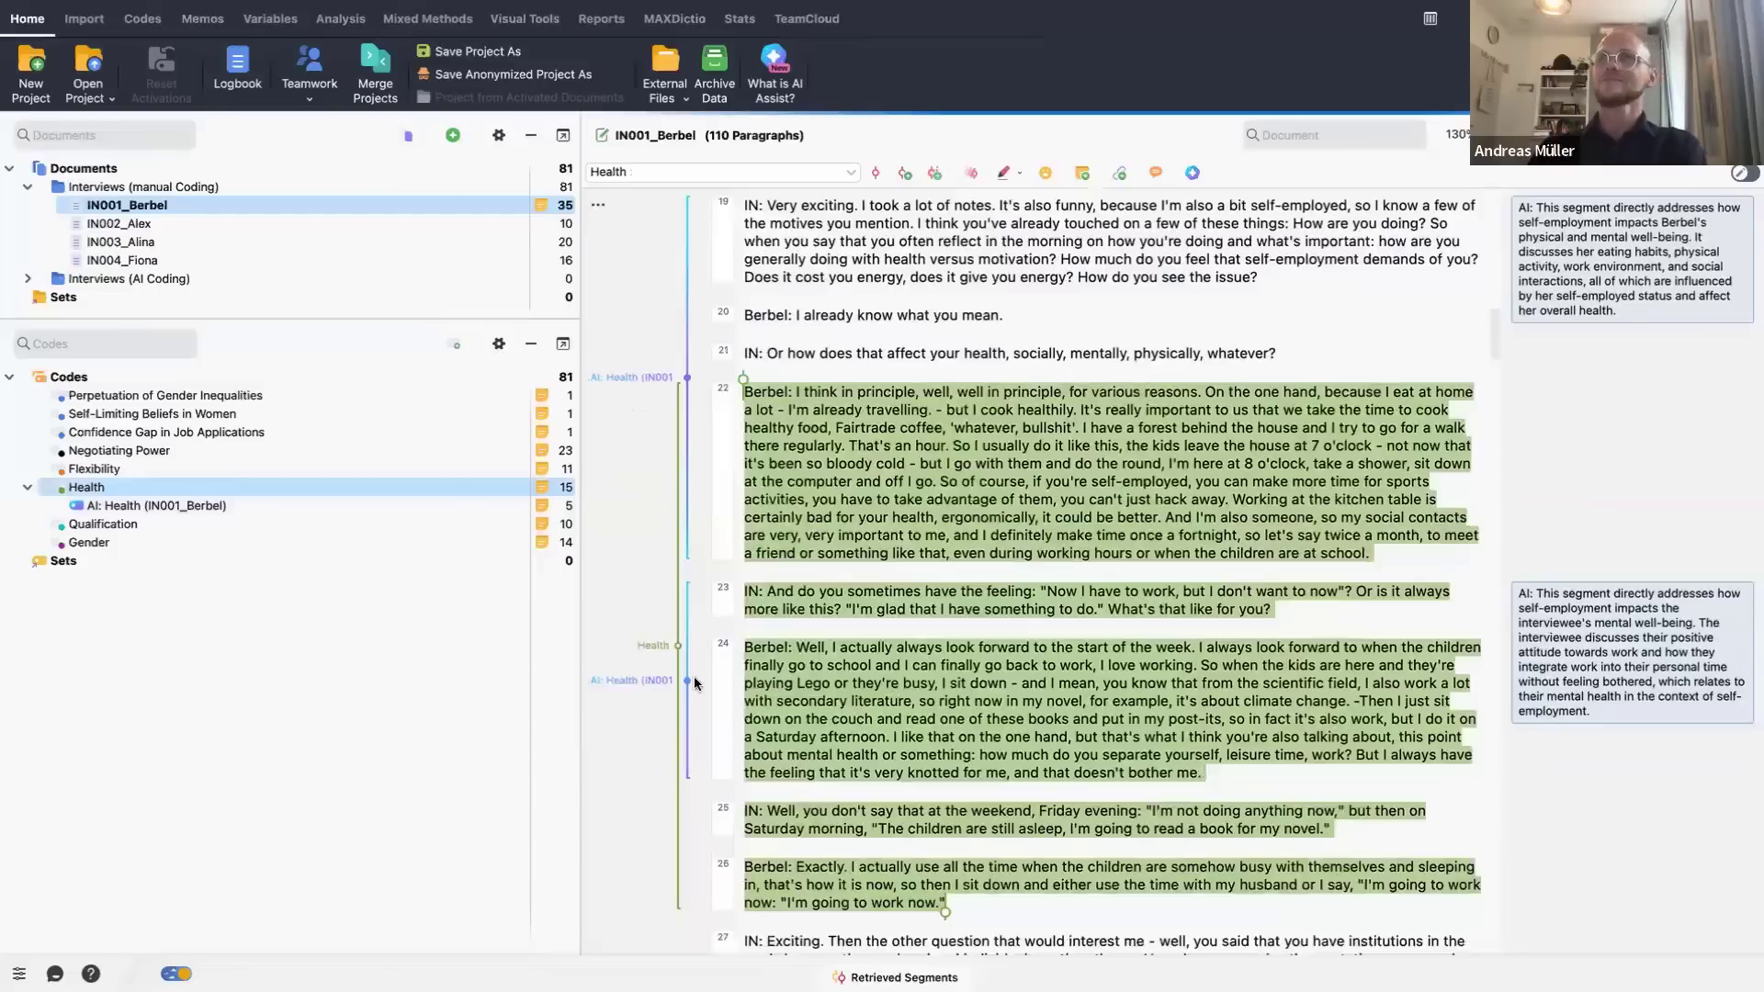
- Look further through the interview to the AI-coded health segment at paragraphs 31-32 and highlight it
scroll(858, 628, down, 1)
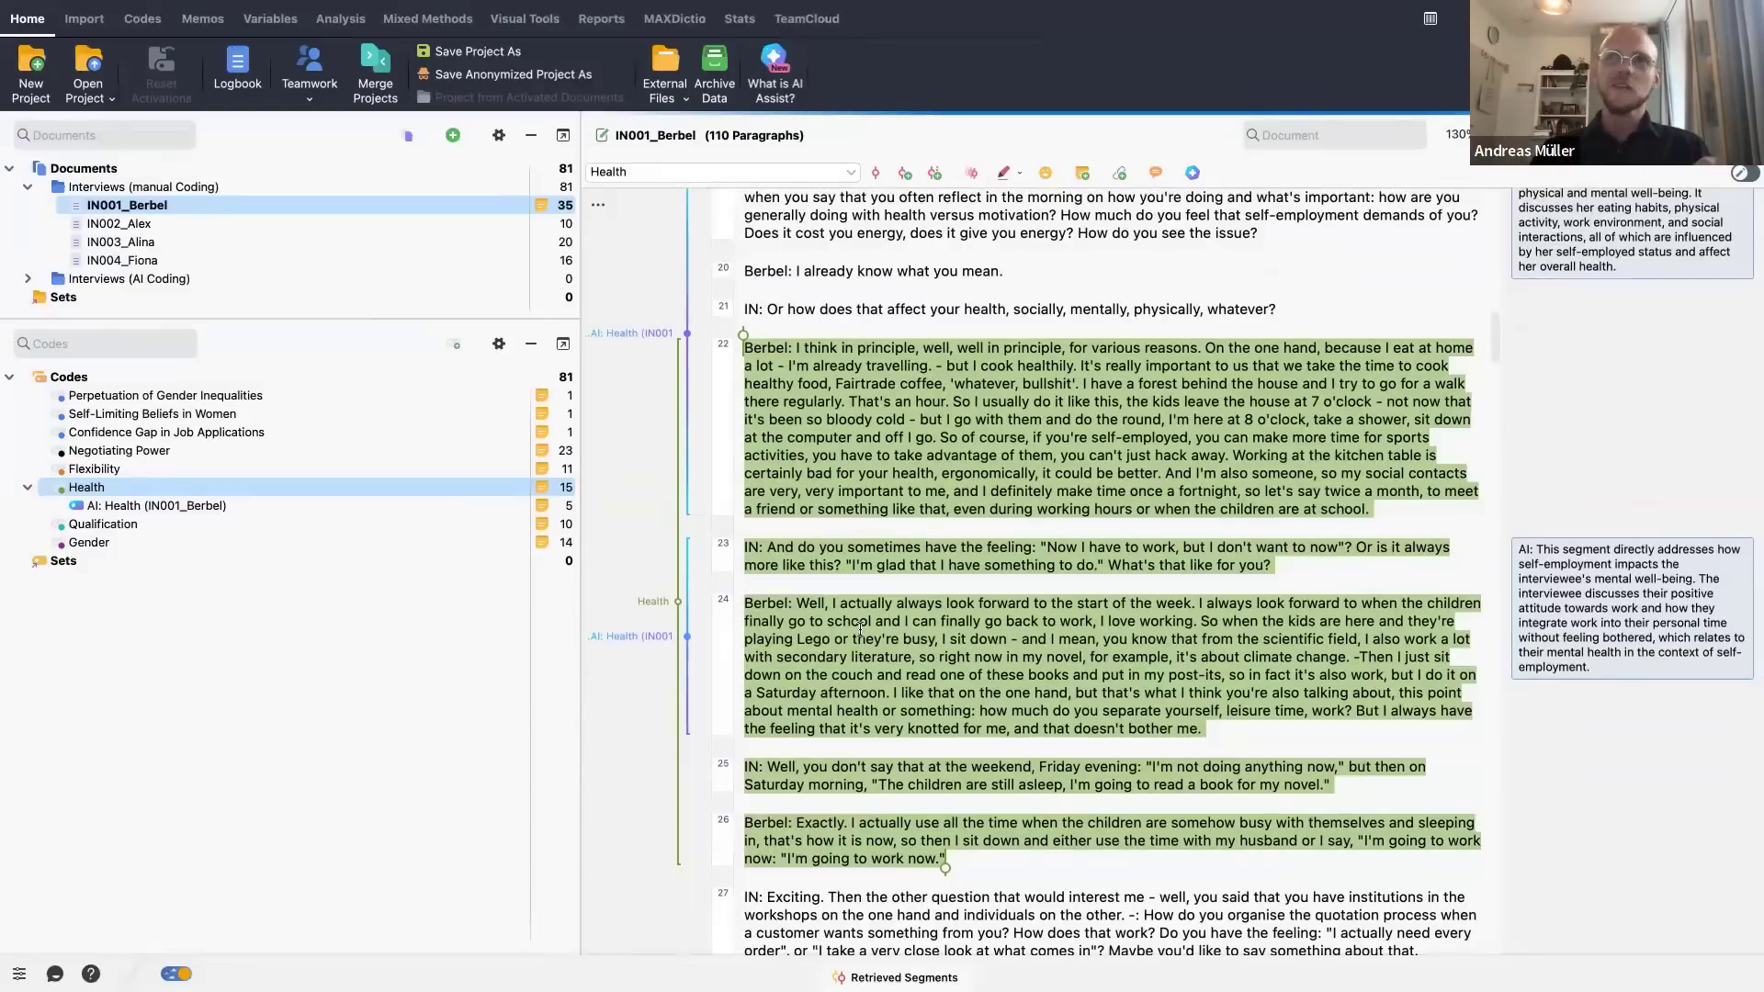
scroll(1006, 465, down, 10)
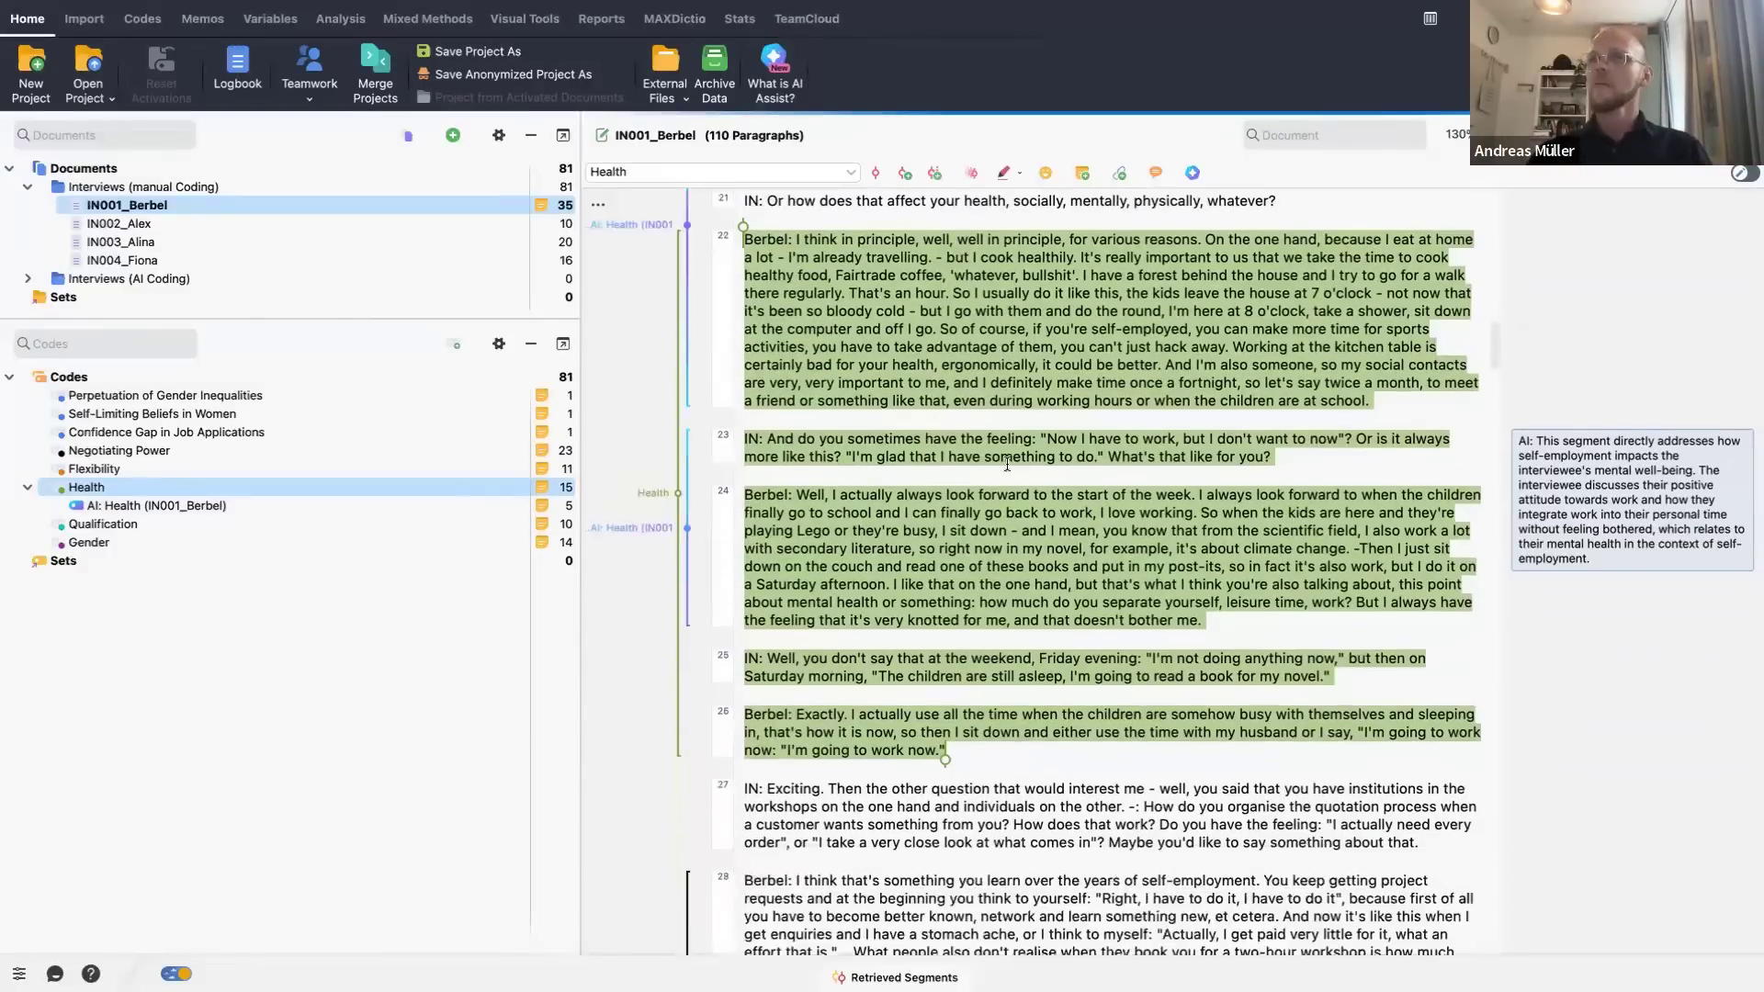
scroll(1007, 466, down, 9)
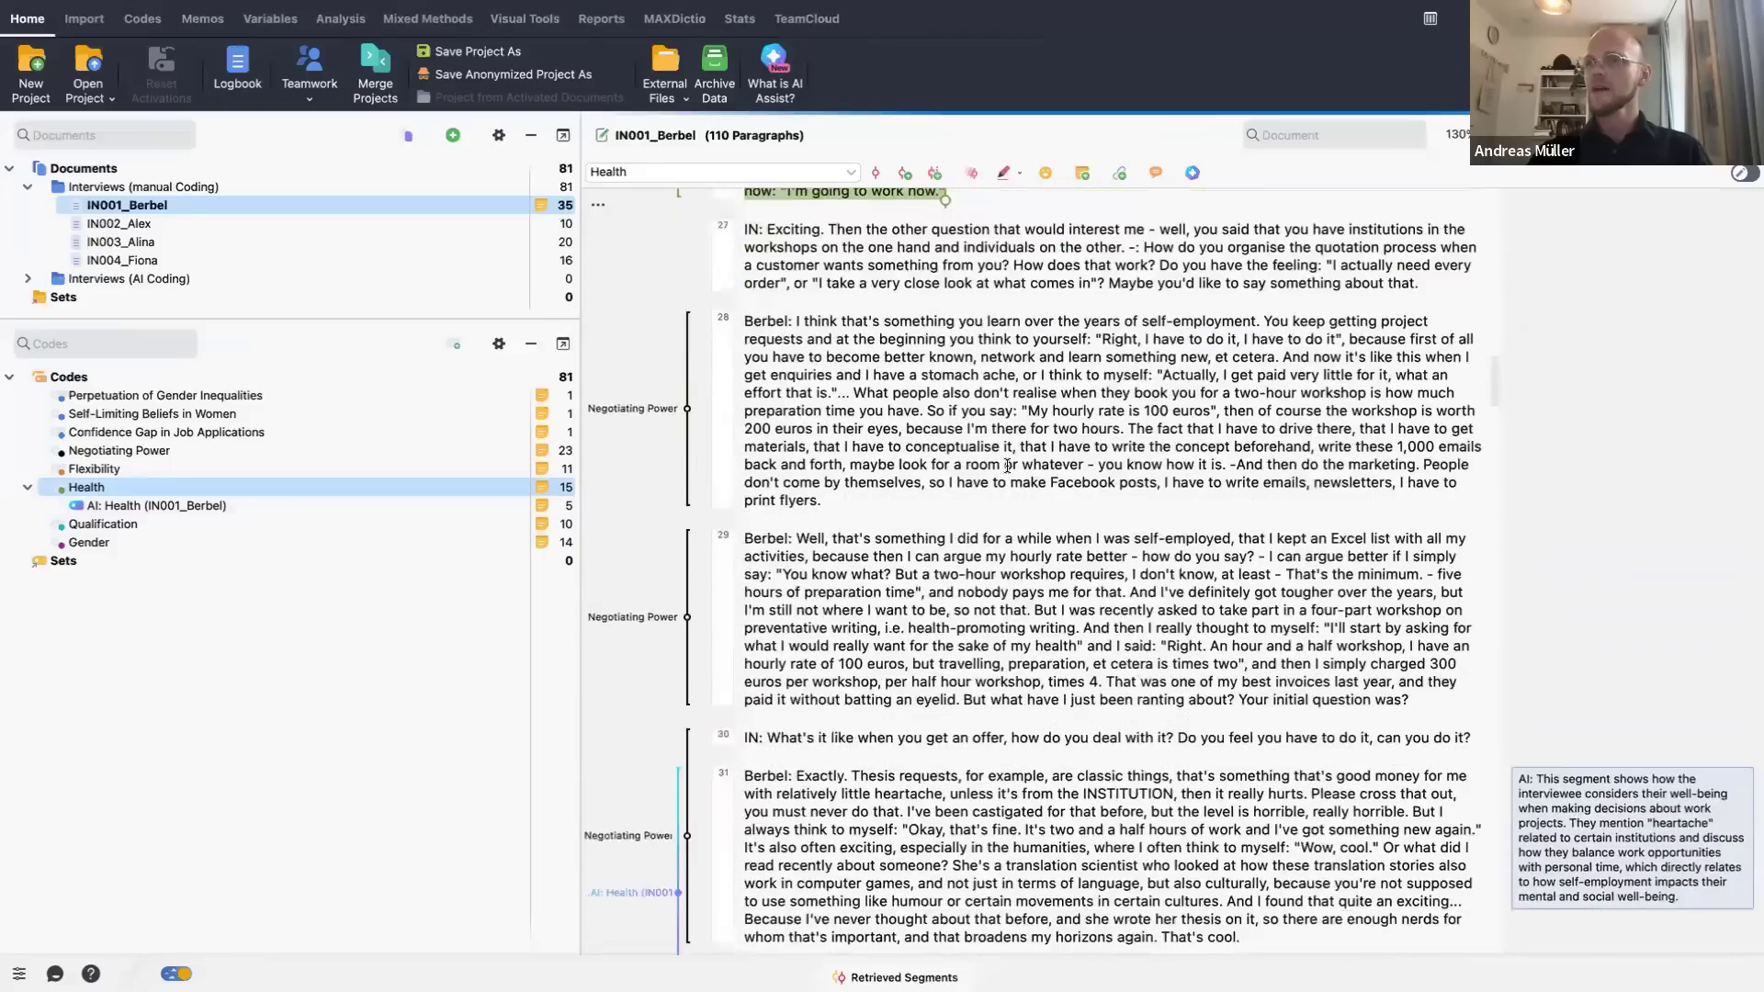
click(627, 544)
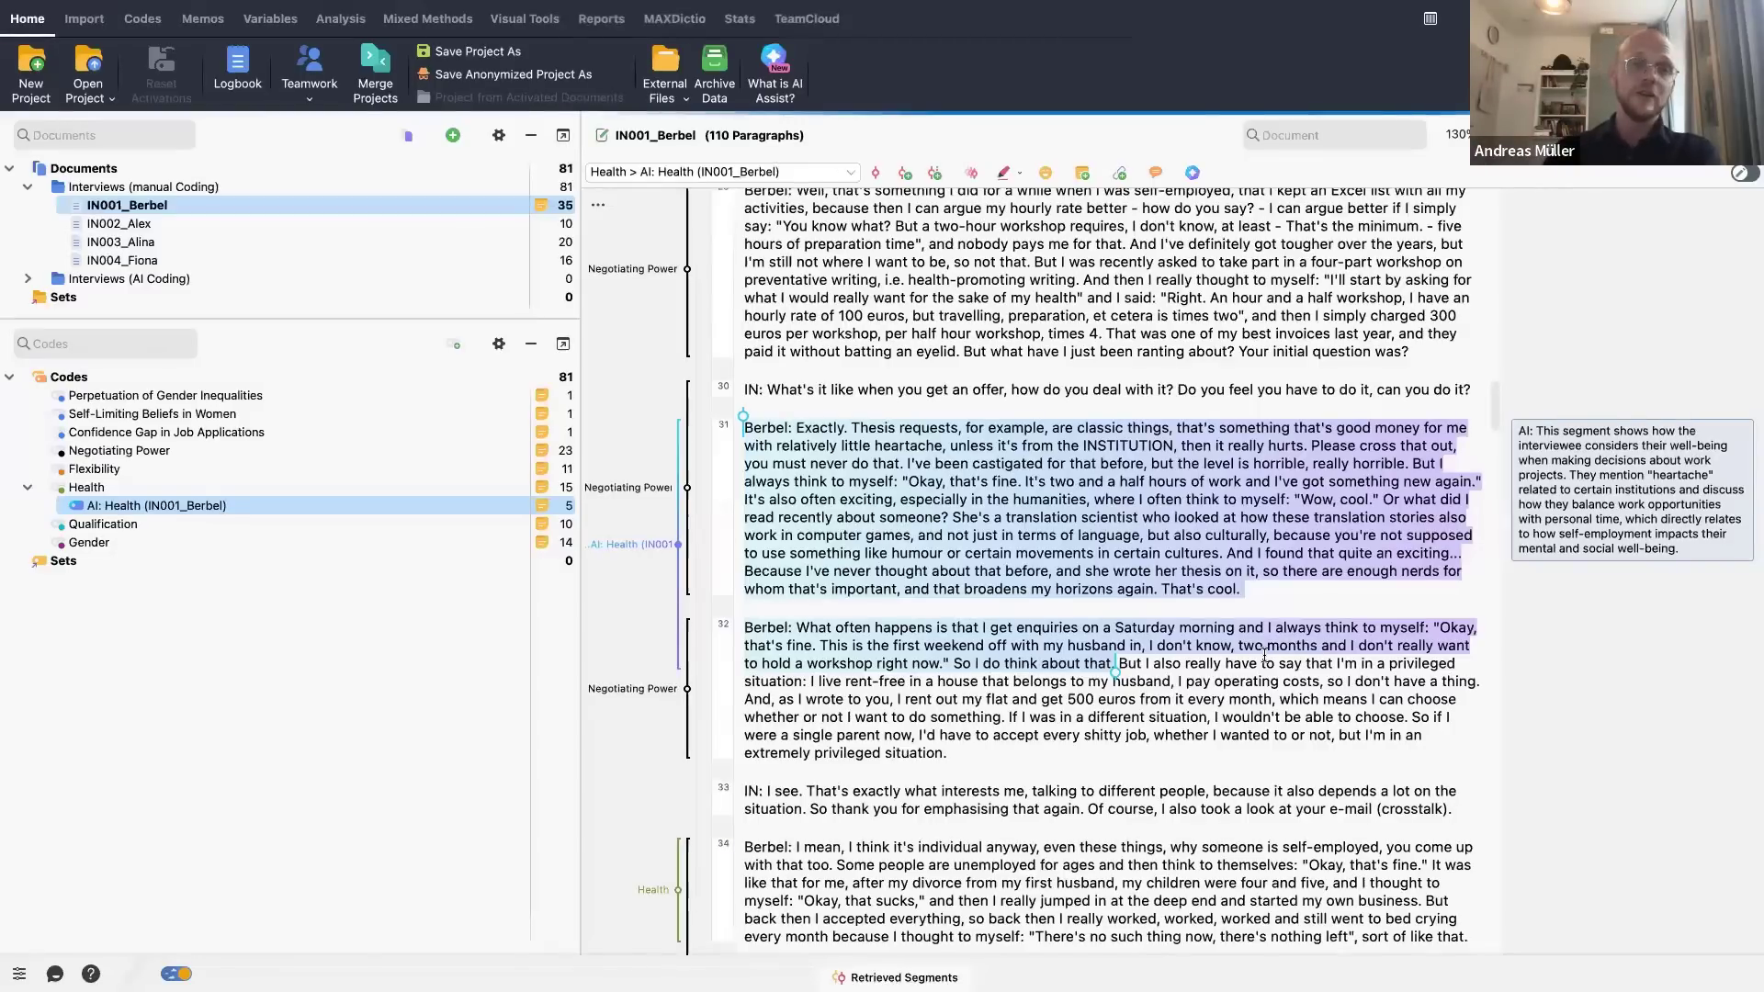
- Check the manual "Health" segment at paragraph 34 and highlight the AI-coded health segment at paragraphs 44-46
scroll(1434, 648, down, 2)
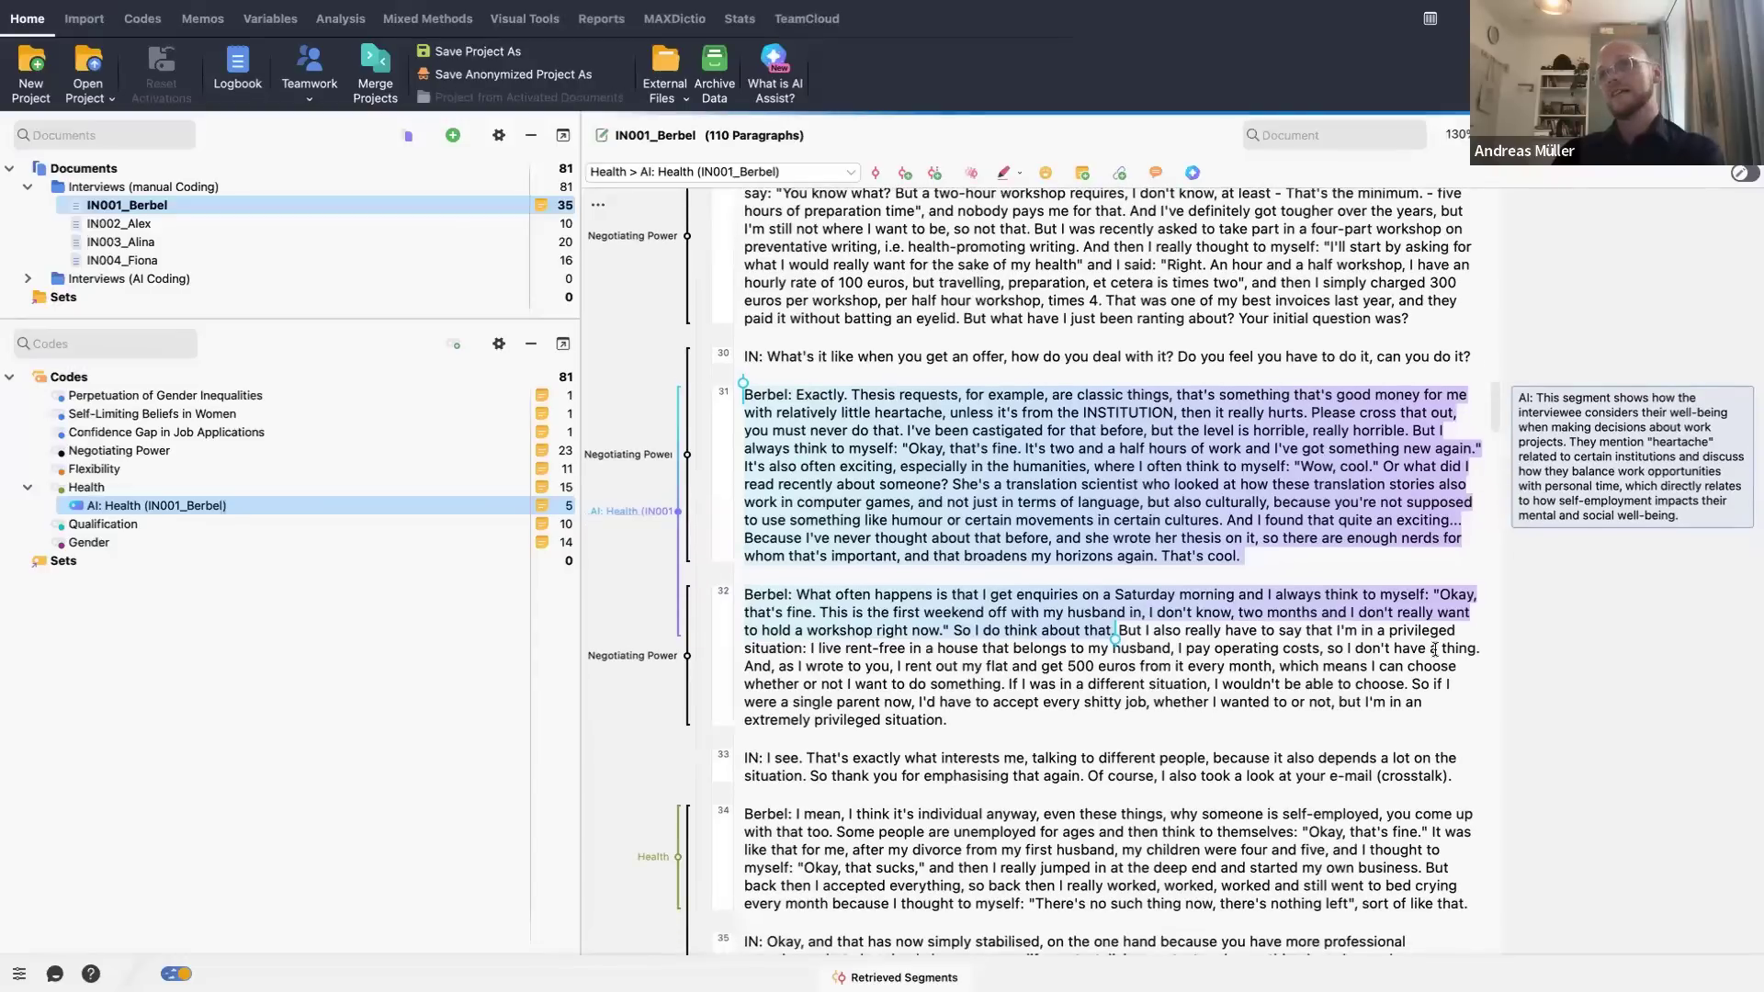
scroll(1136, 597, down, 2)
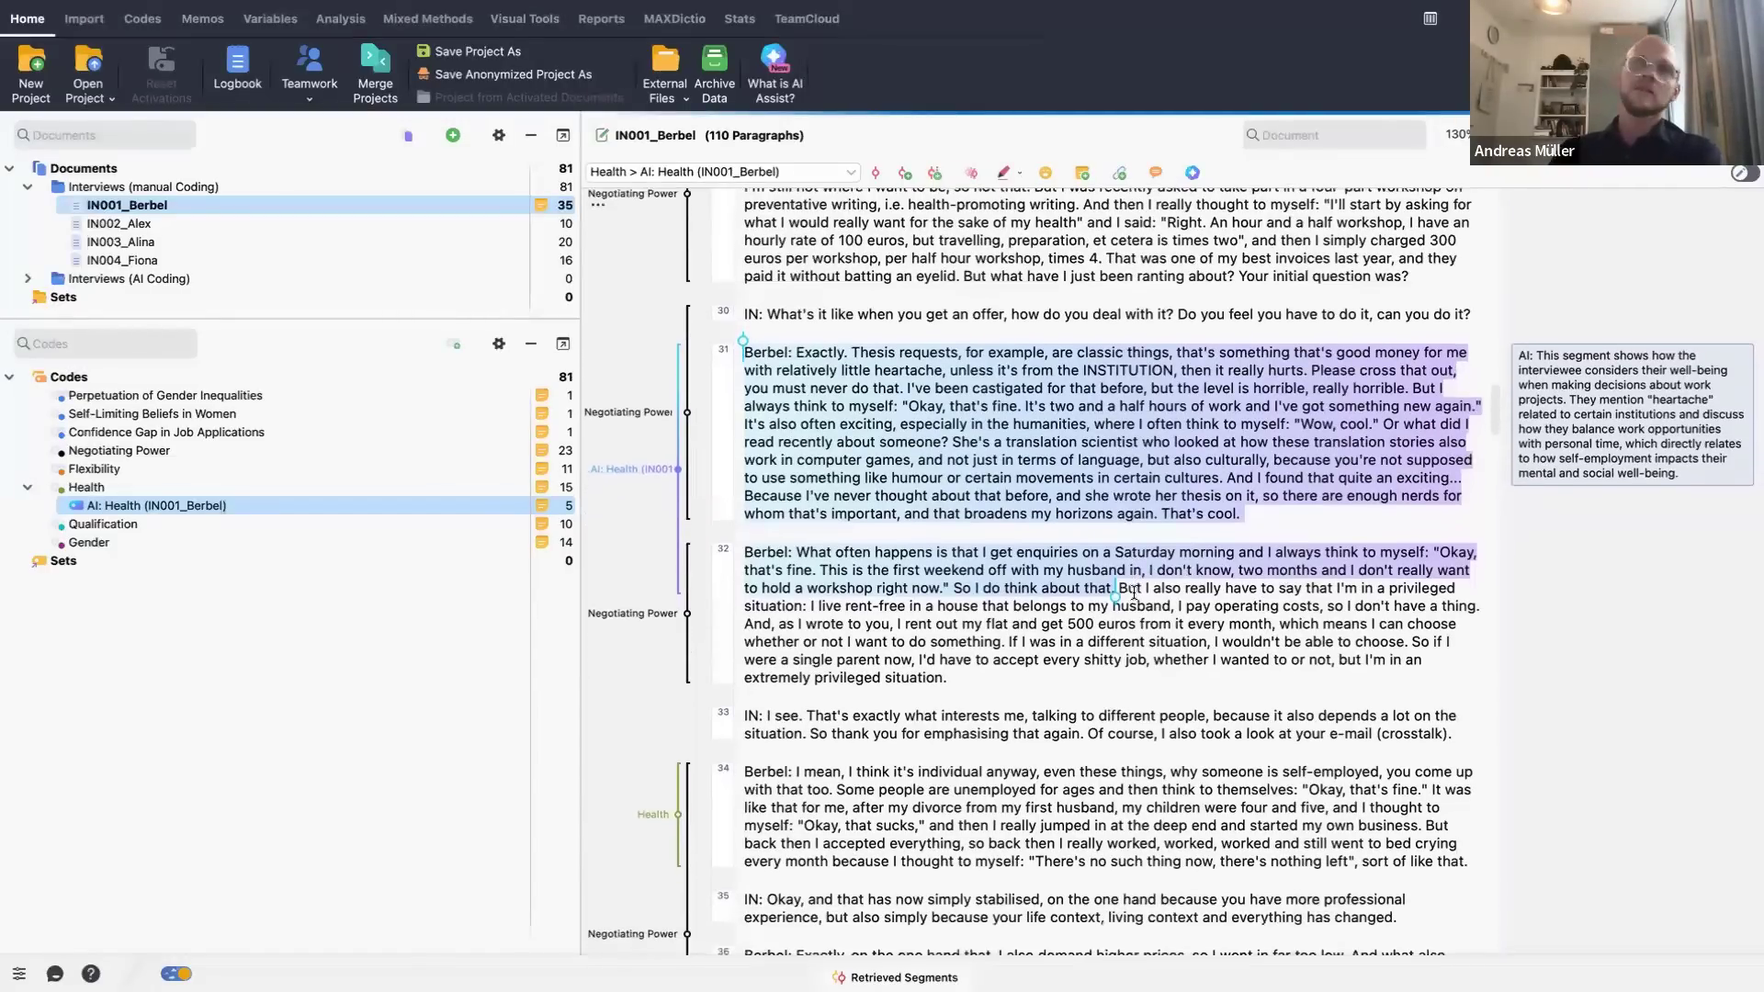
scroll(1137, 596, down, 10)
scroll(1134, 593, down, 3)
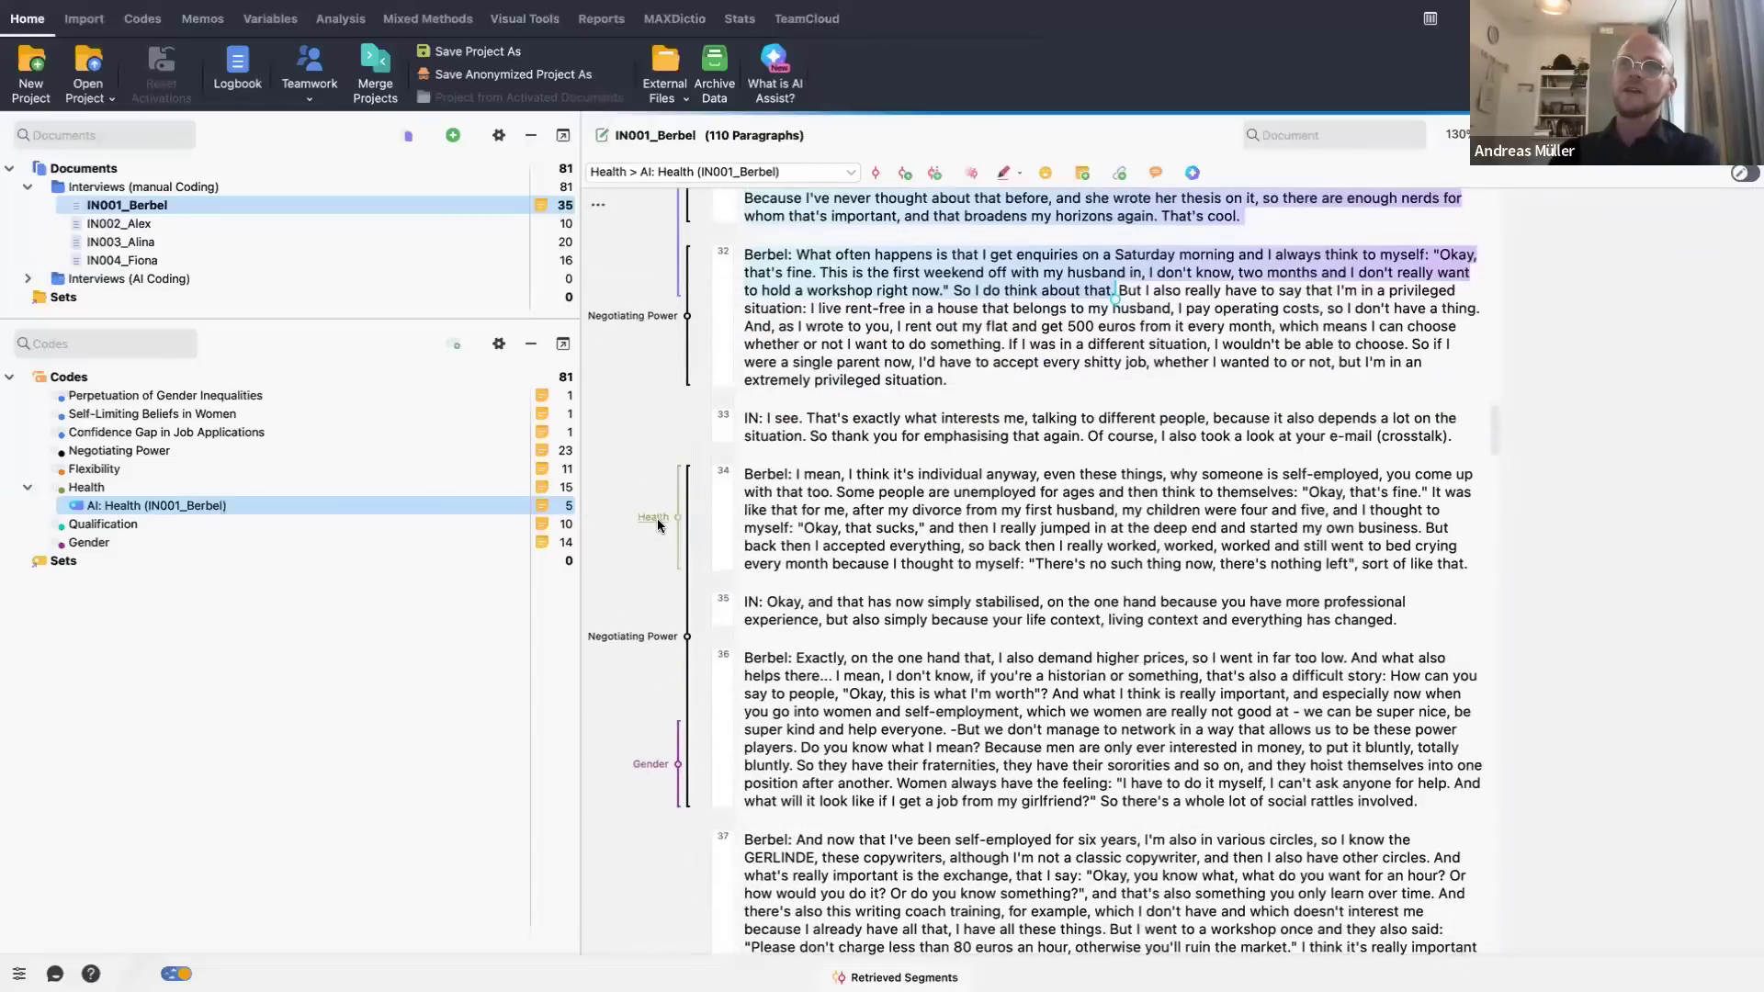
scroll(1124, 551, down, 18)
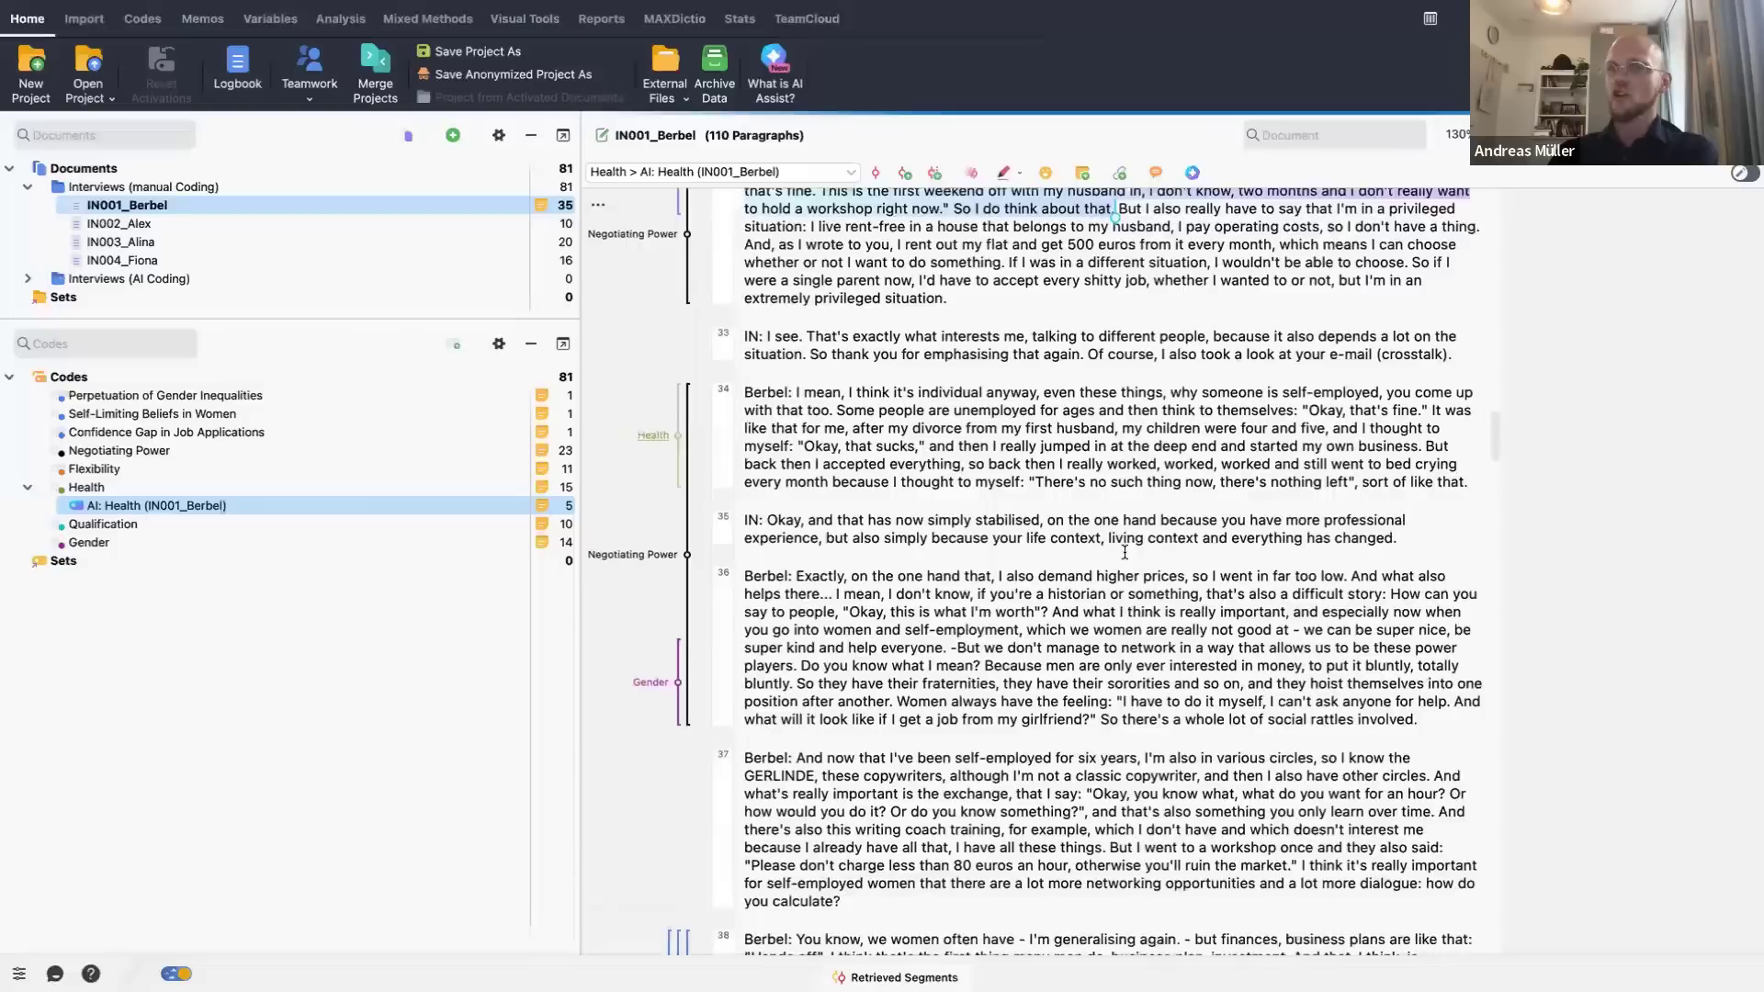
scroll(1124, 551, down, 20)
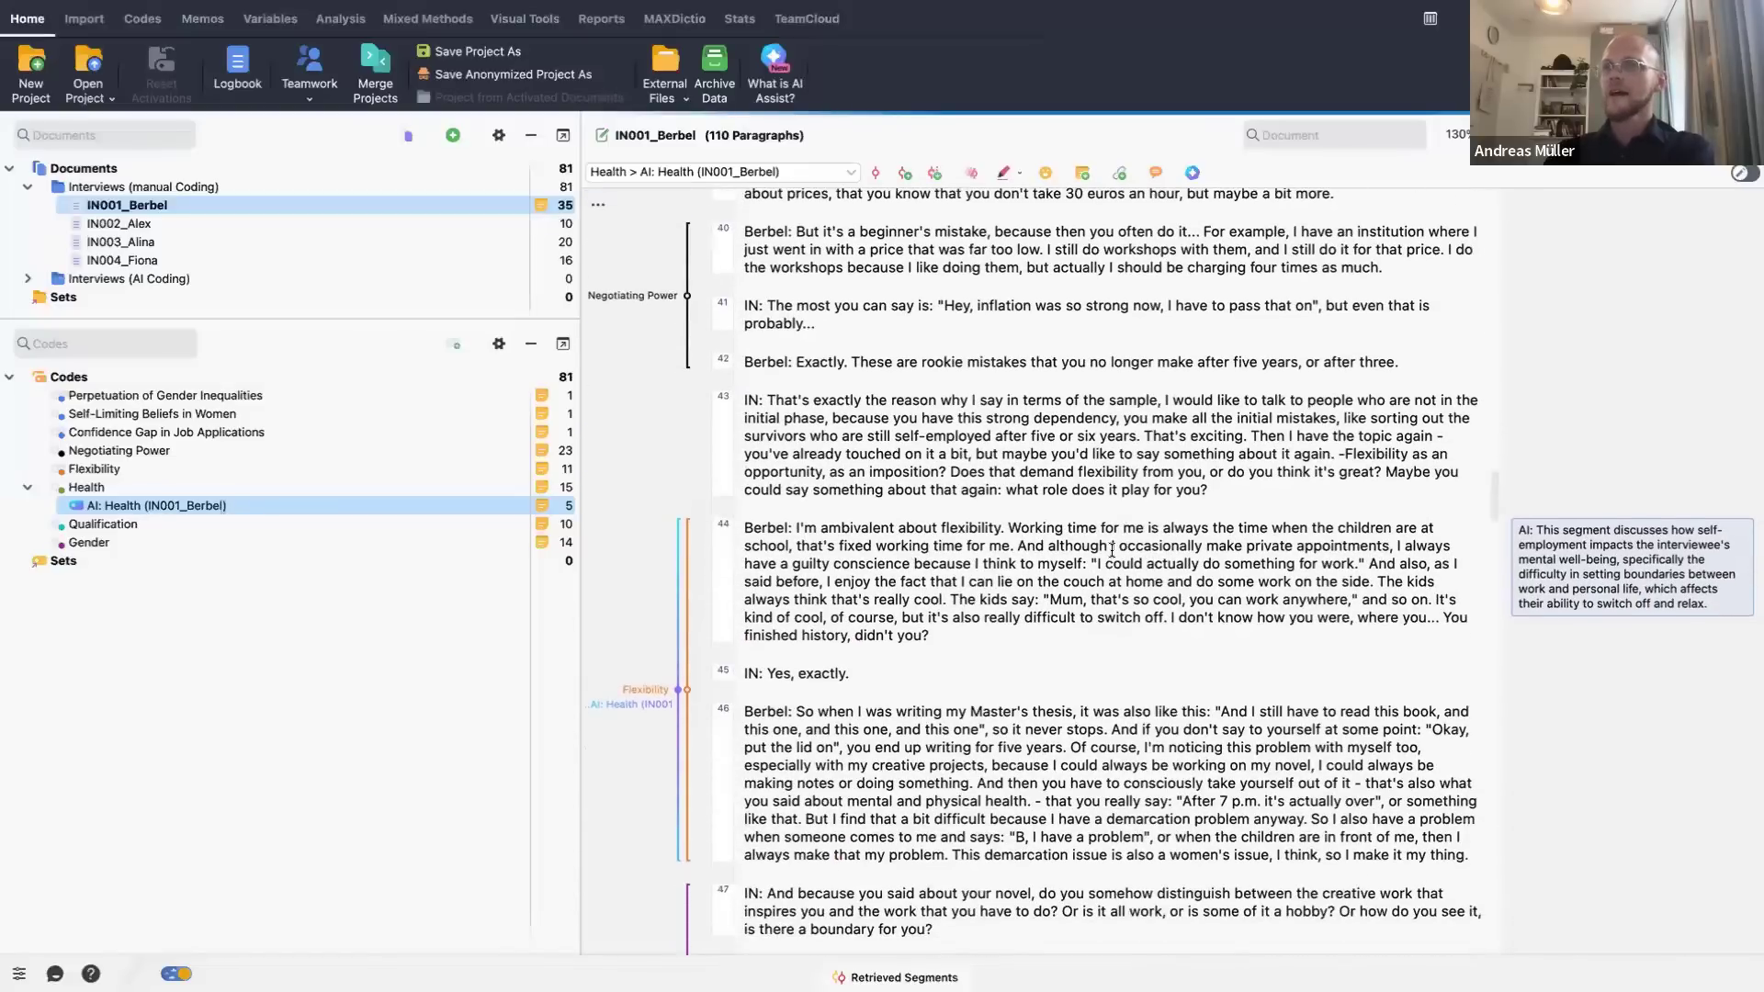
scroll(1112, 549, down, 5)
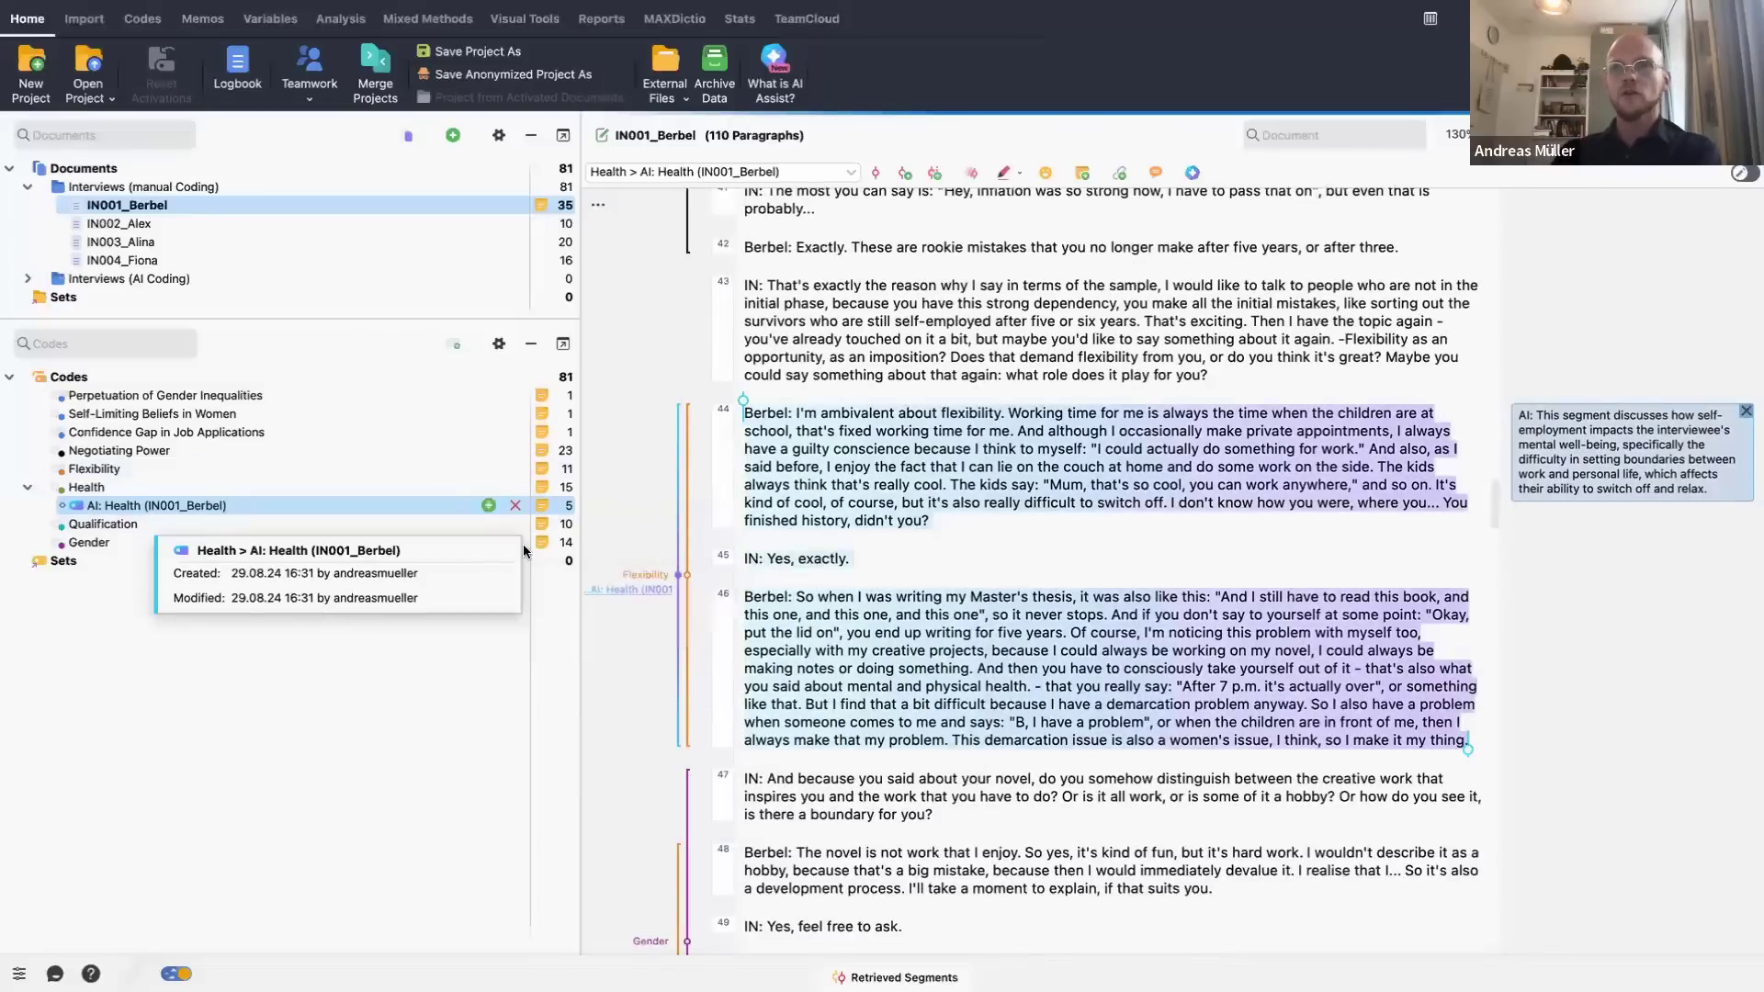
- List the coded segments of the AI health subcode for IN001, display the one at paragraphs 19-22, and close the list
scroll(896, 696, down, 20)
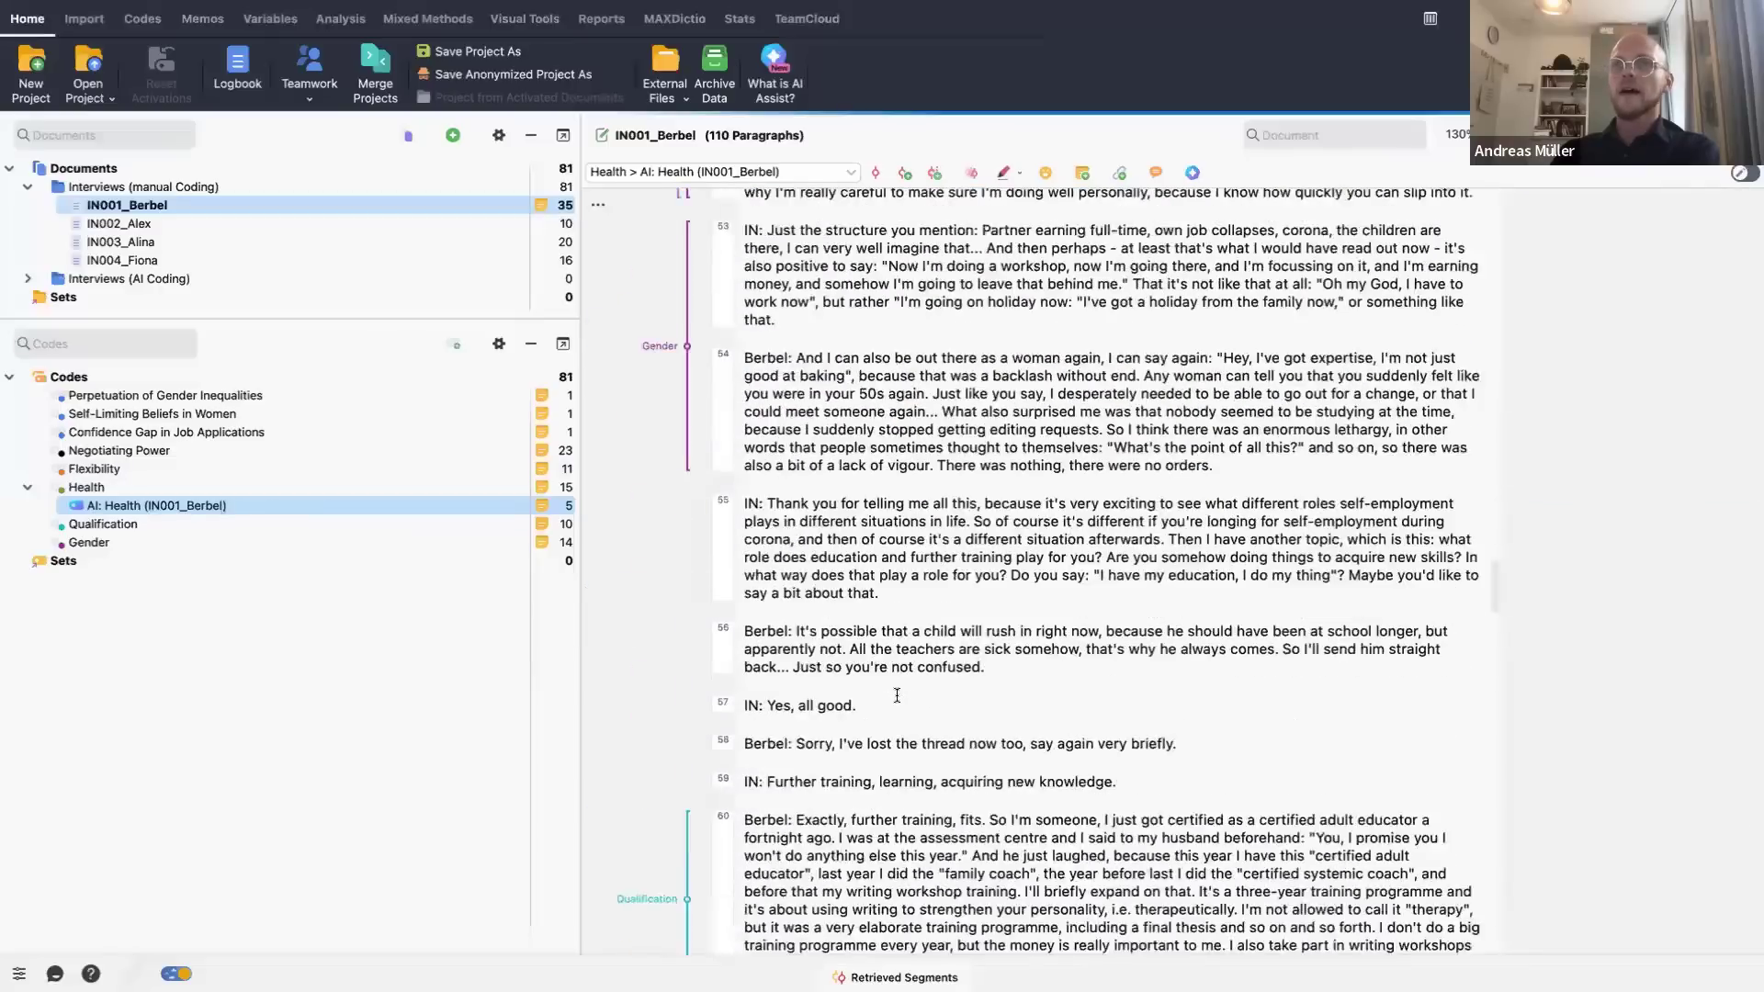
scroll(896, 695, down, 20)
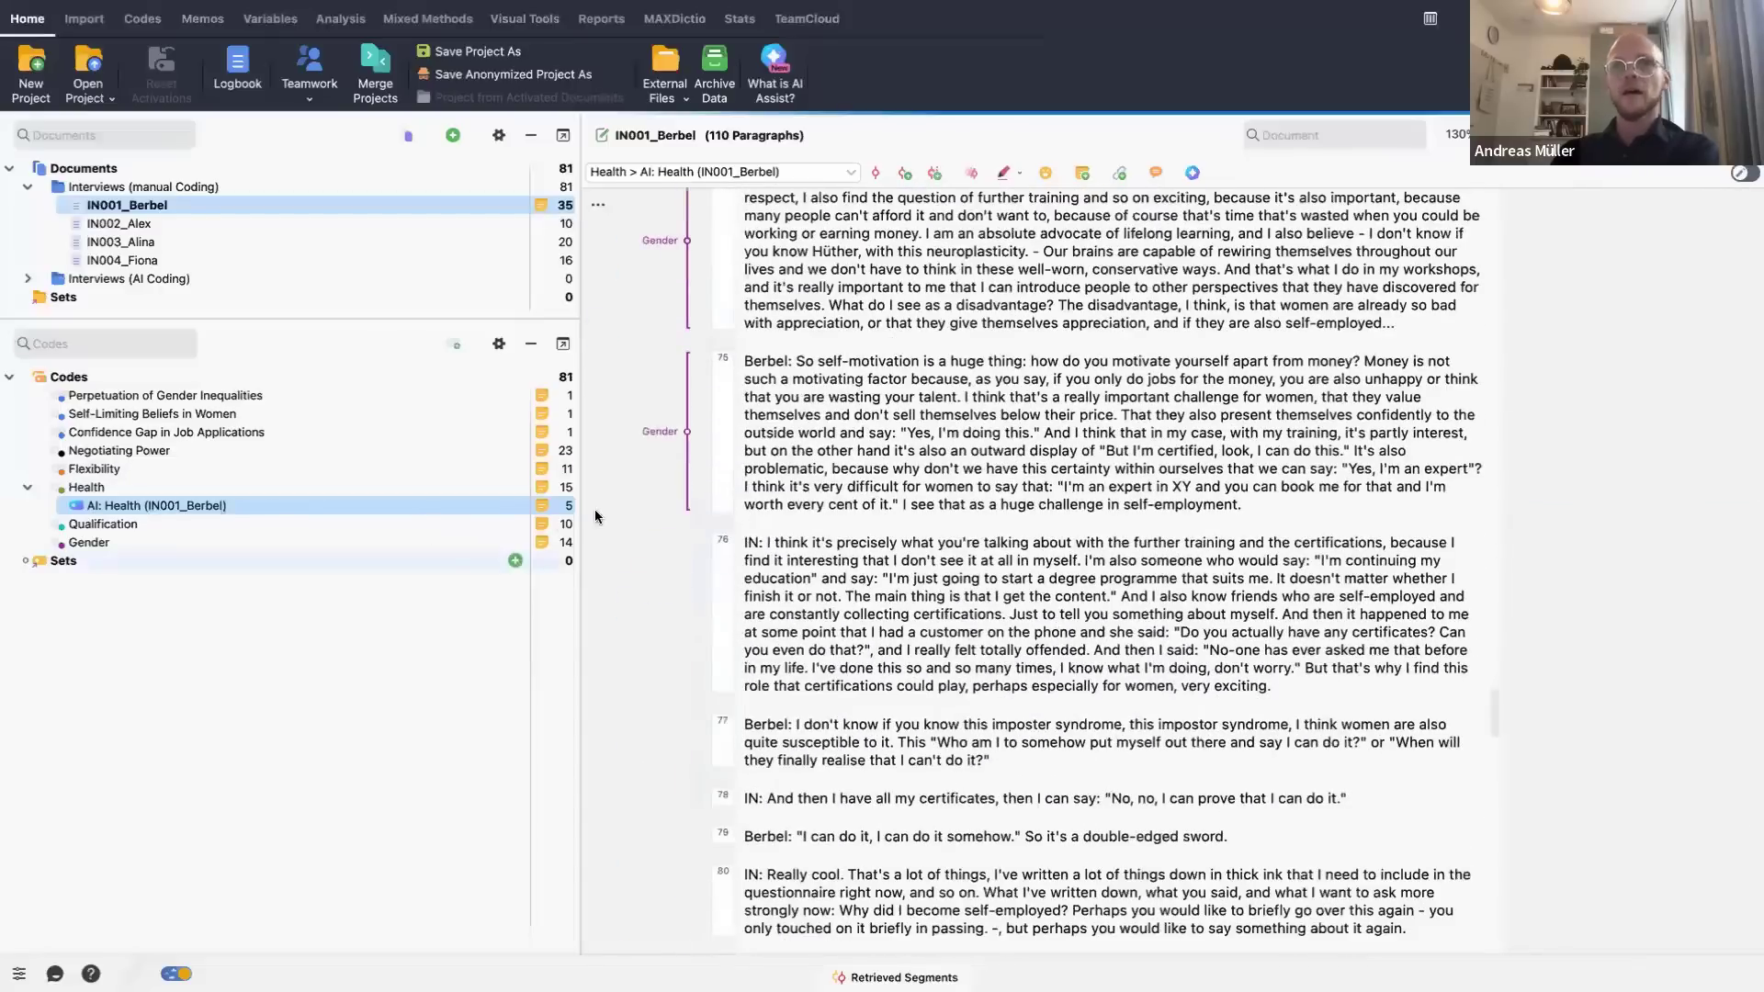
double_click(372, 497)
drag(145, 421, 820, 381)
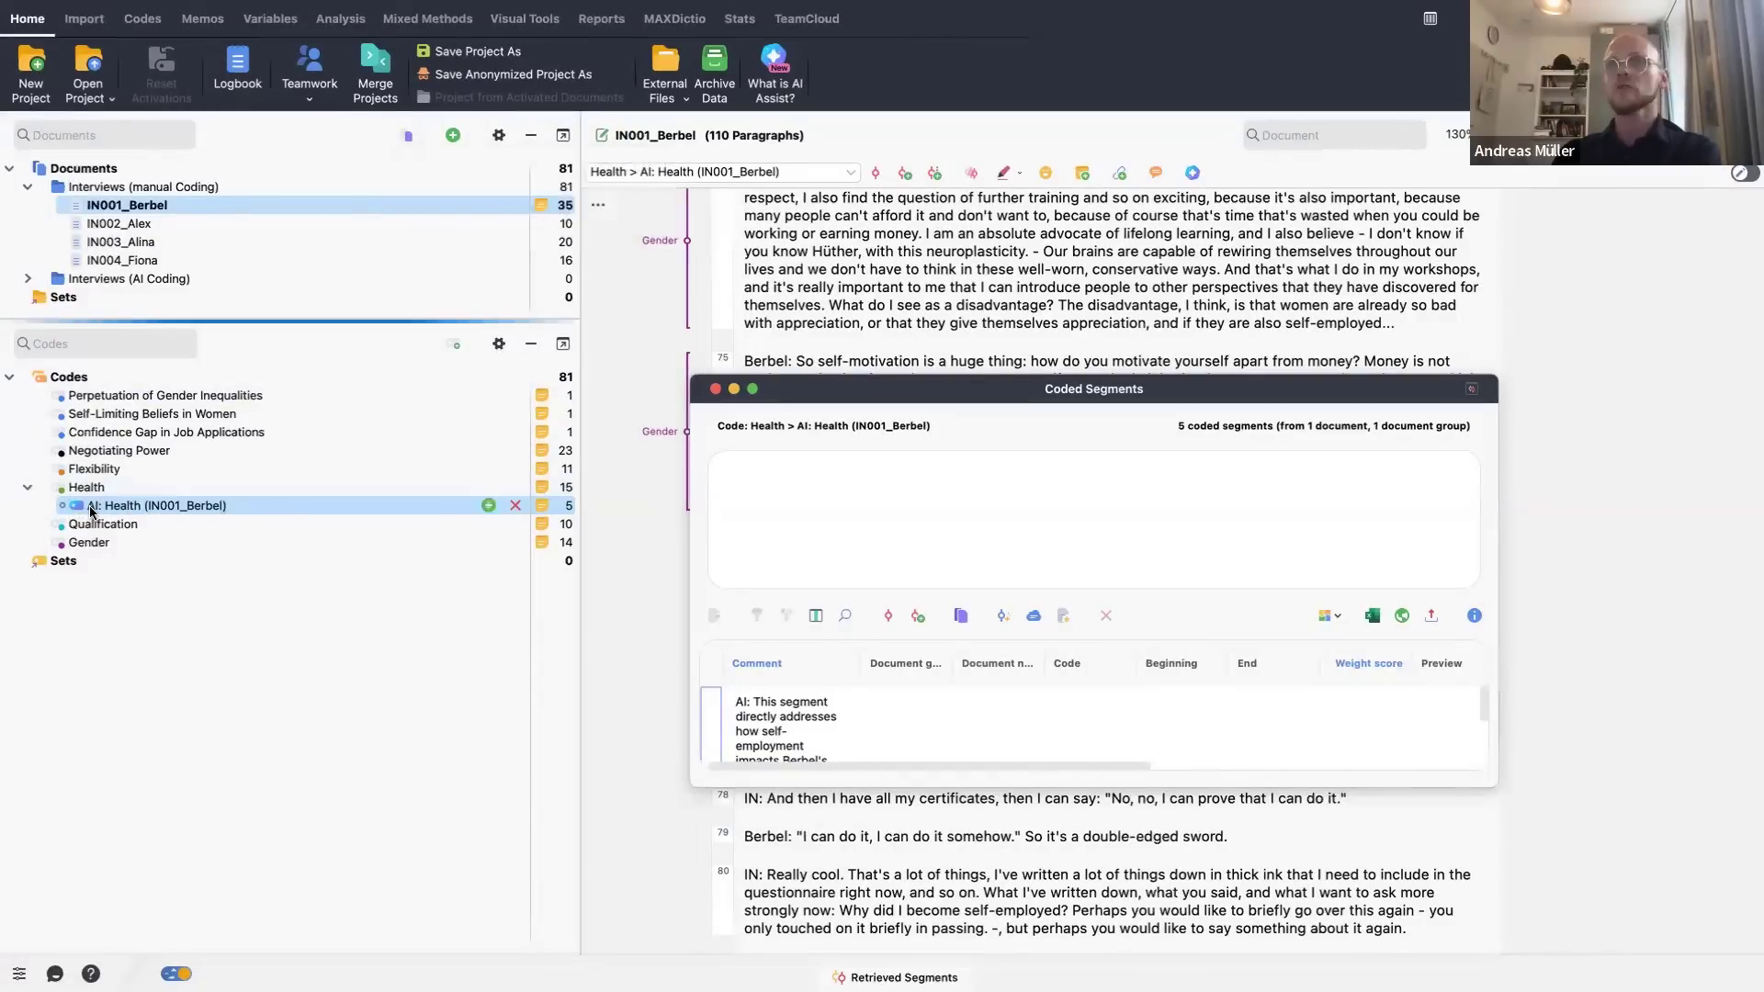
drag(920, 395, 825, 201)
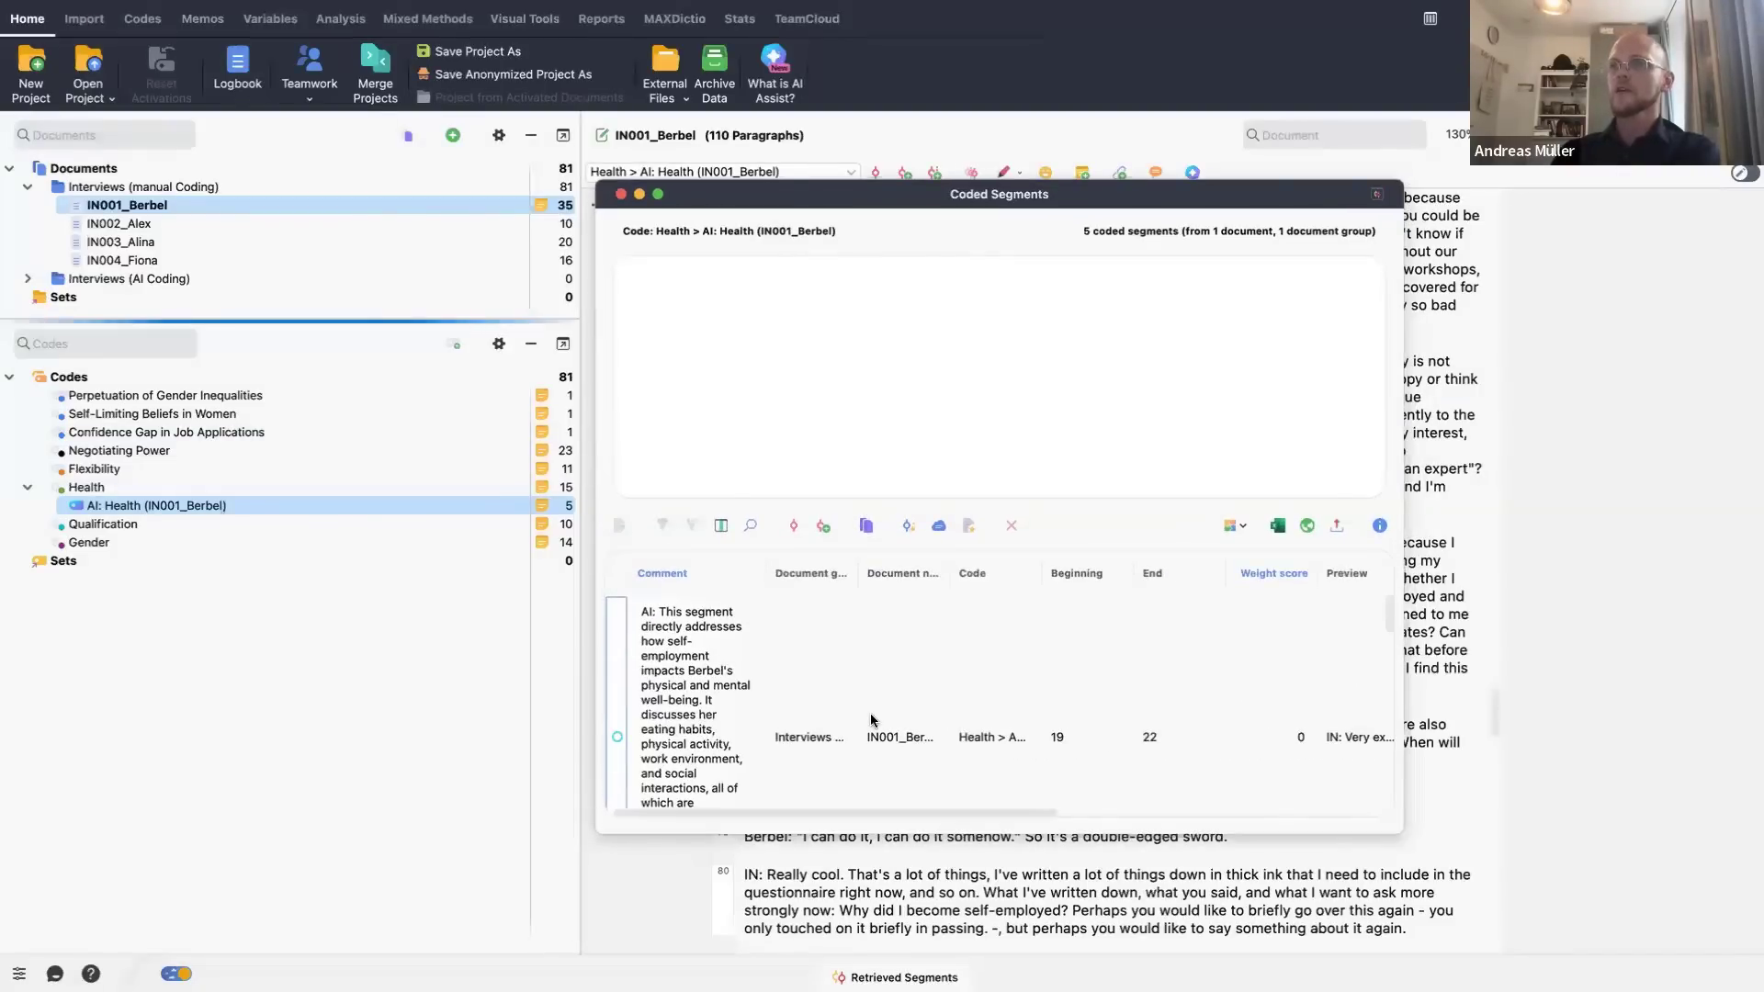
click(871, 719)
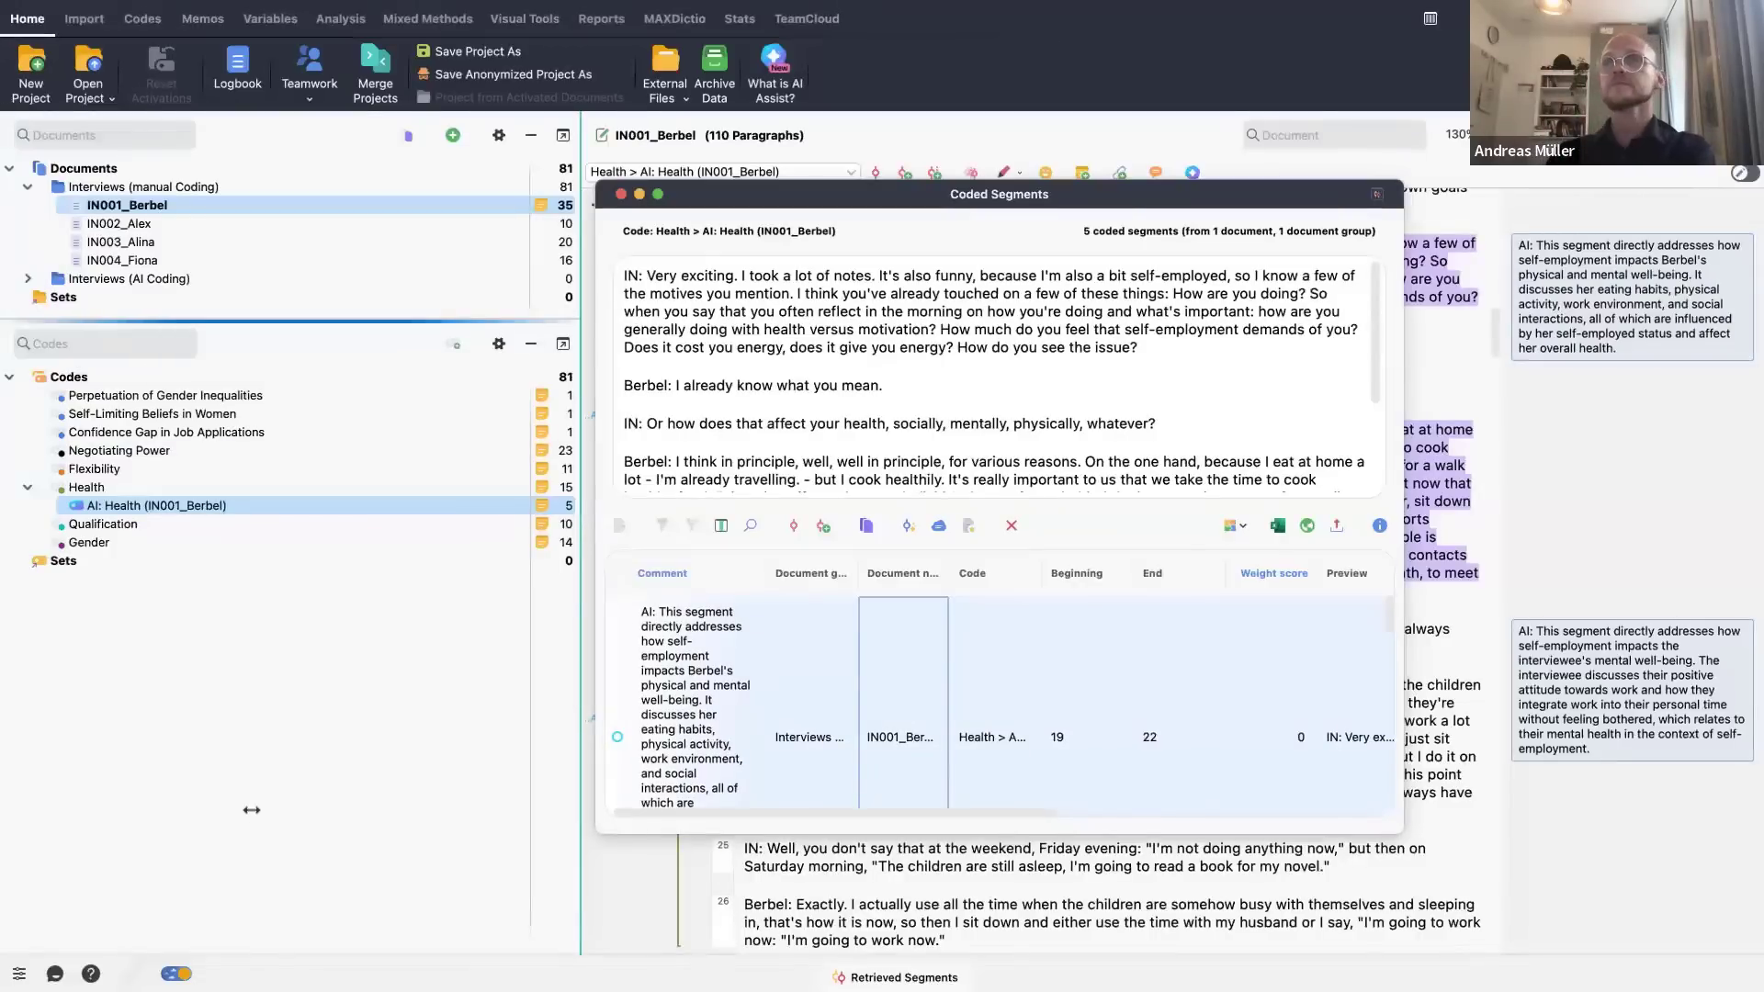
click(620, 195)
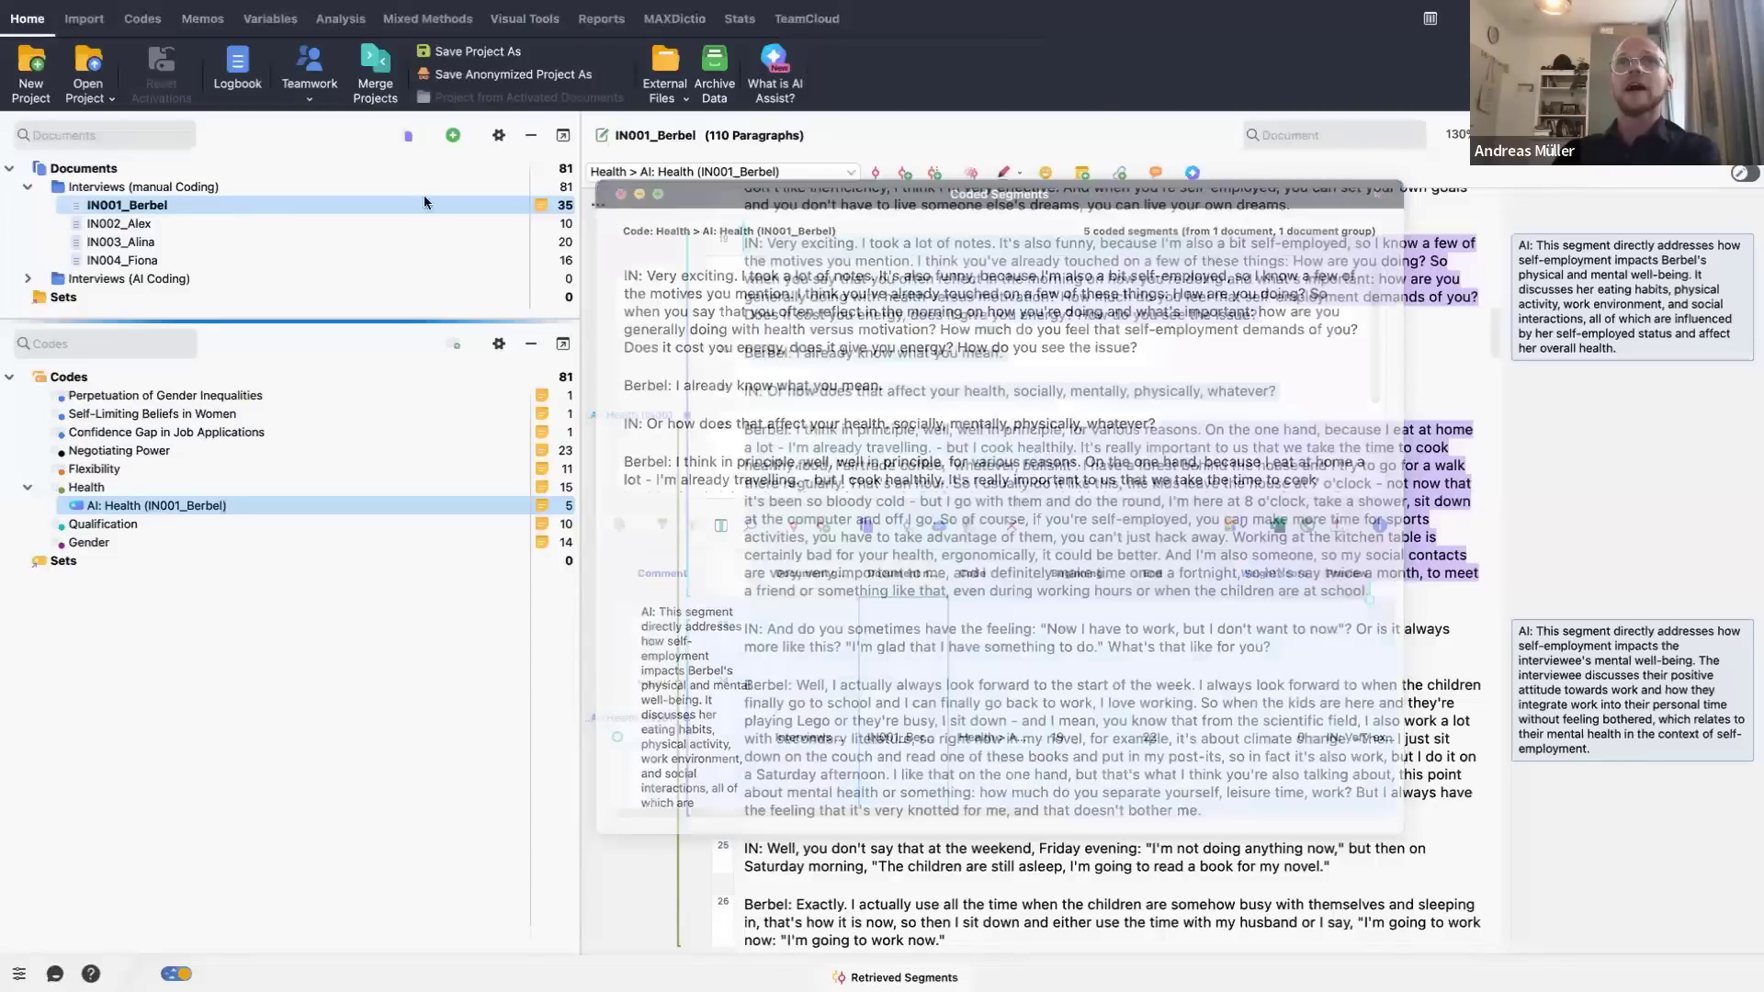
- Open the IN002 interview from the manual coding document group
click(191, 226)
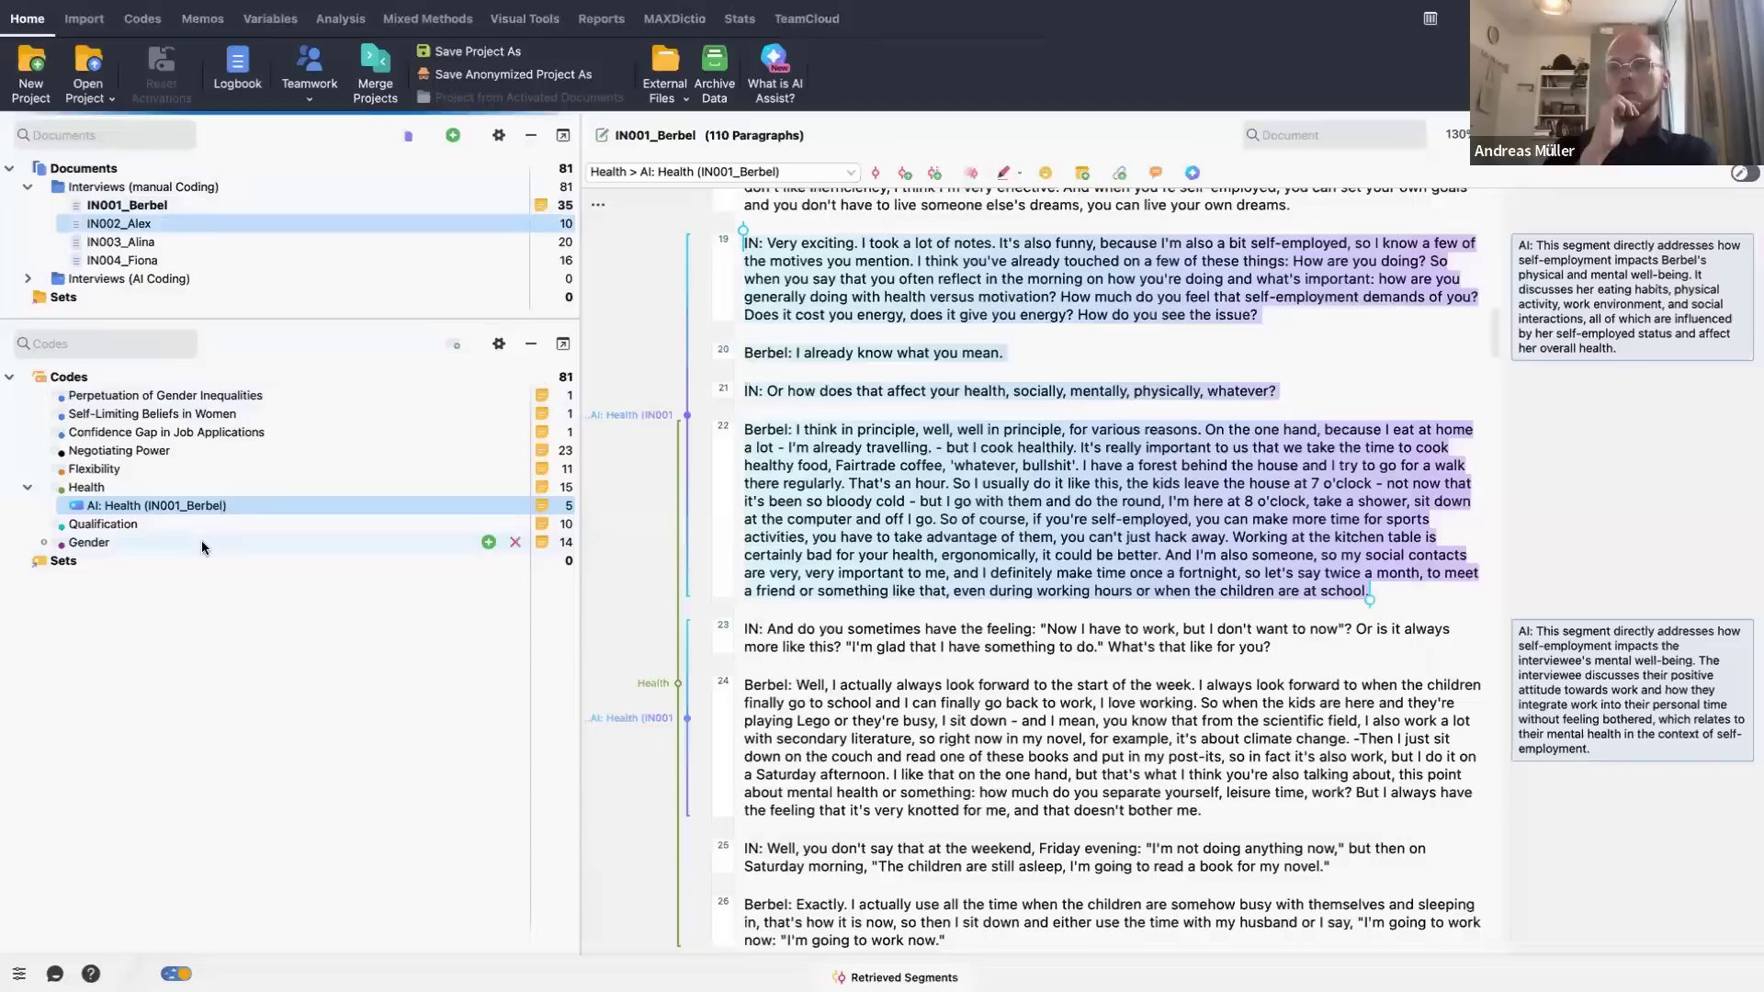
mouse_move(201, 548)
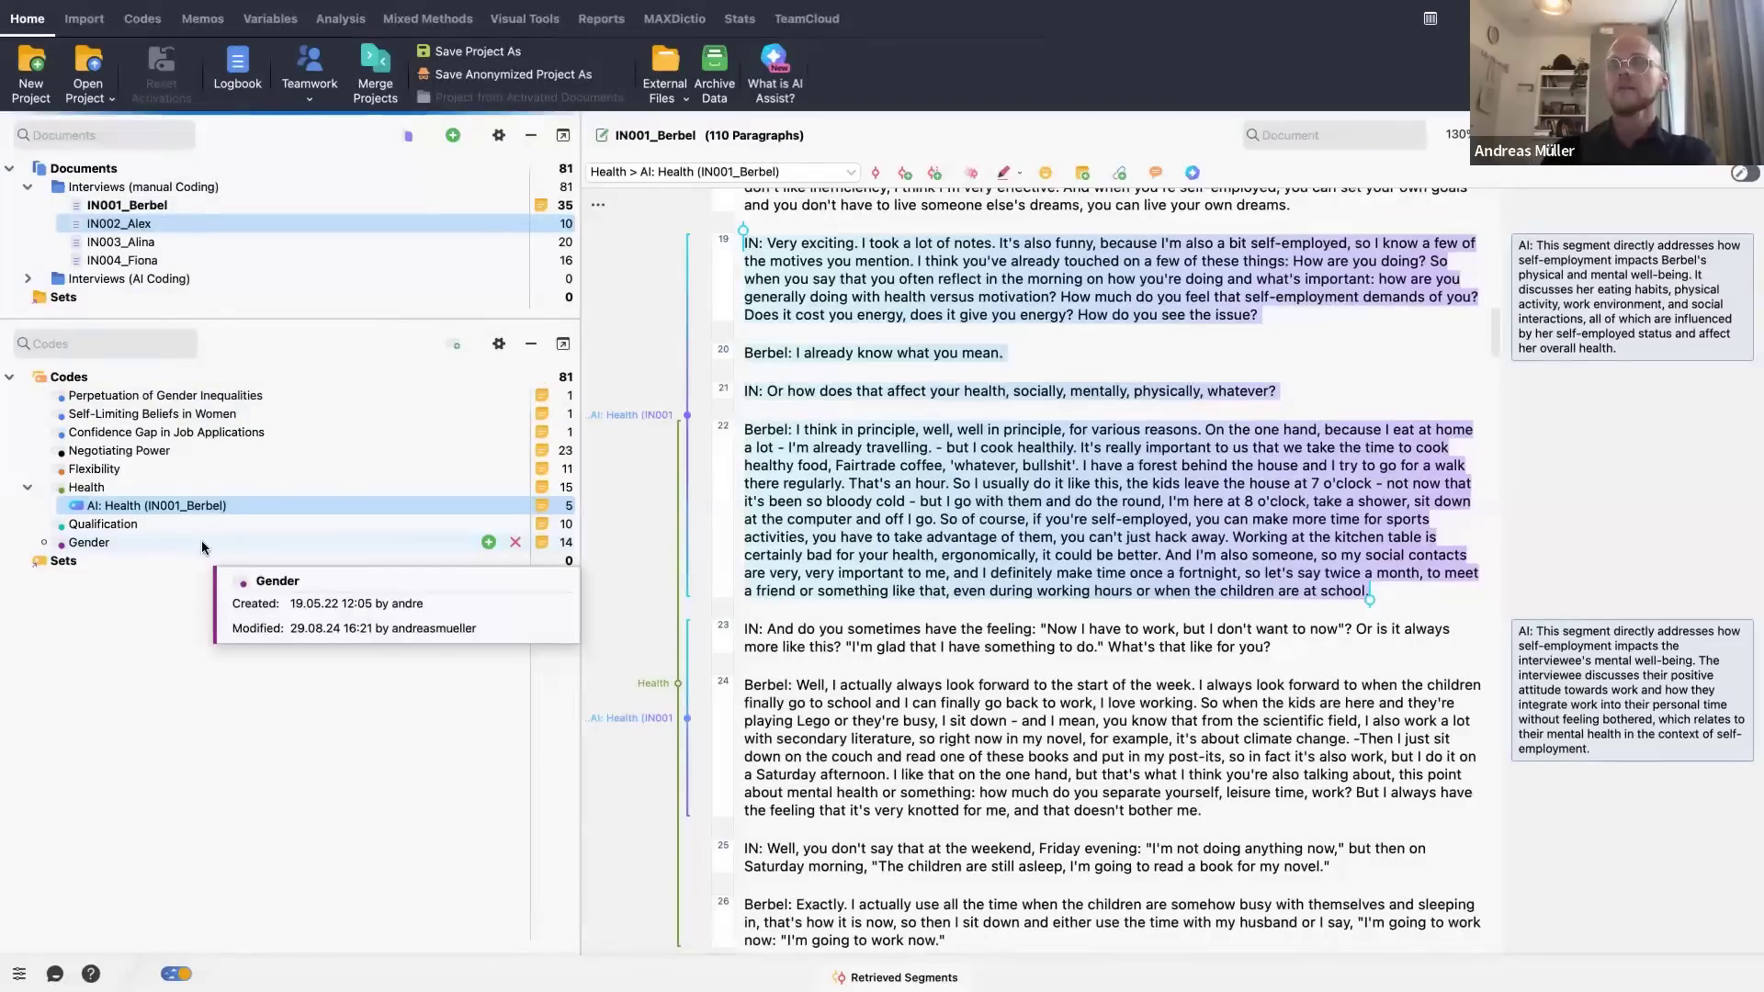
double_click(229, 222)
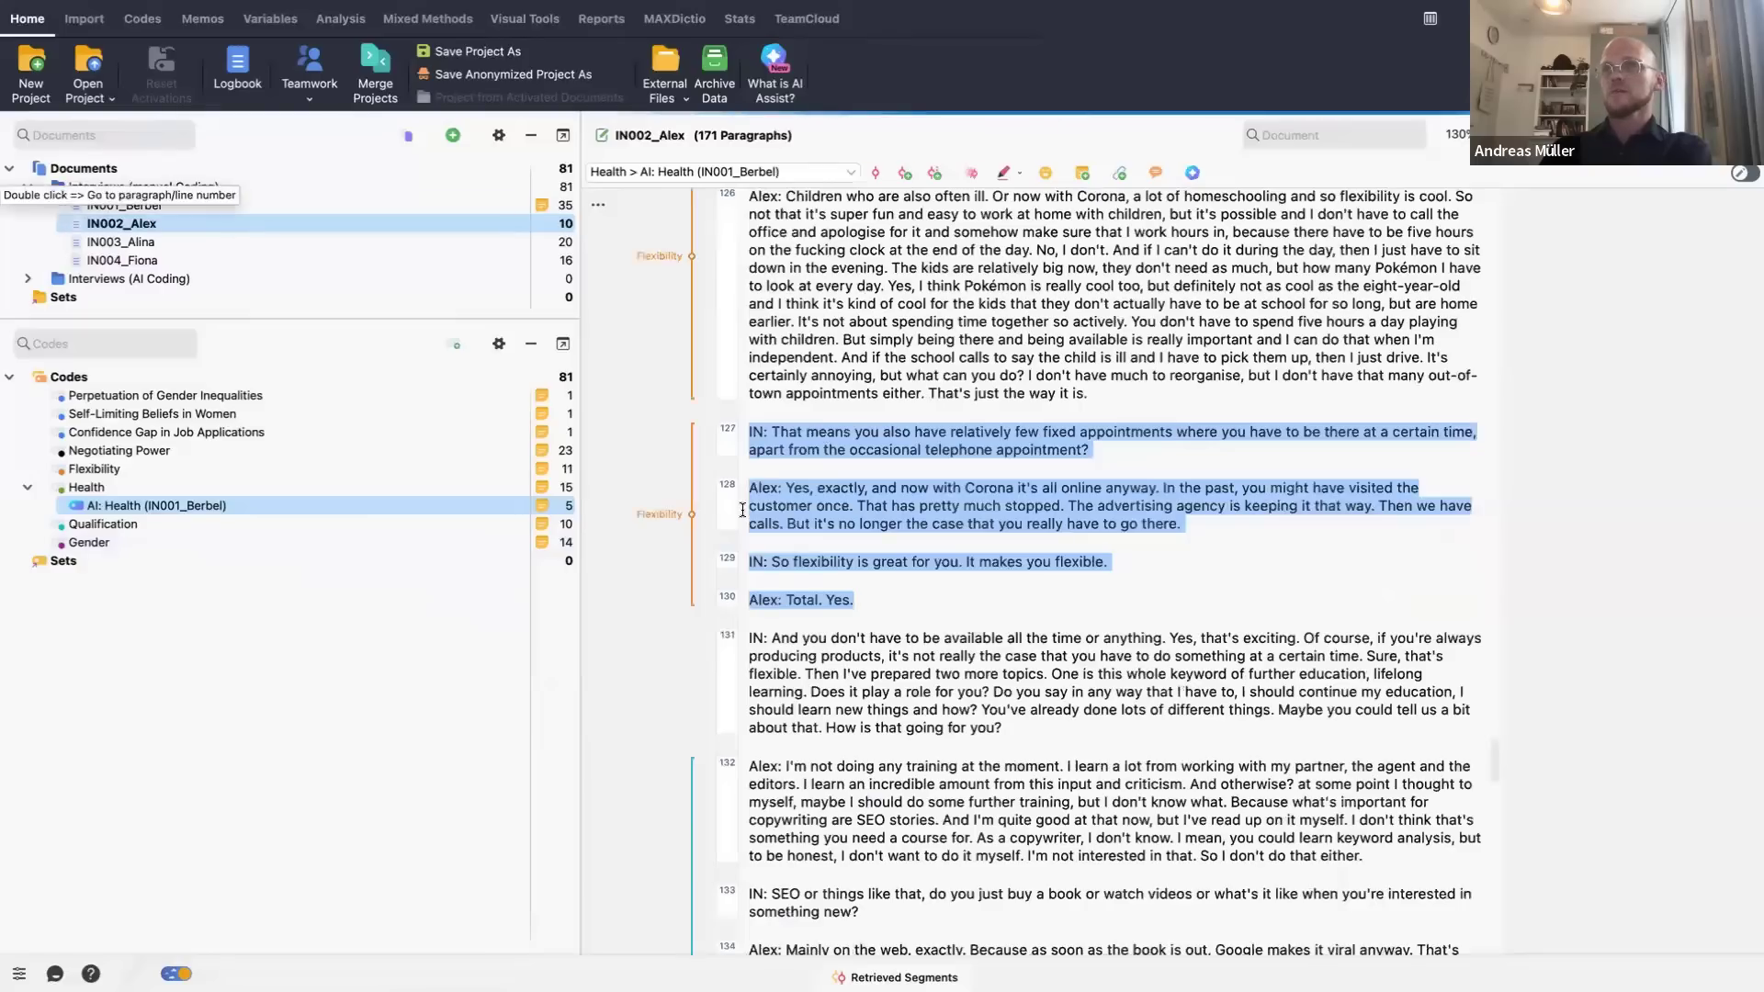
scroll(742, 509, up, 1)
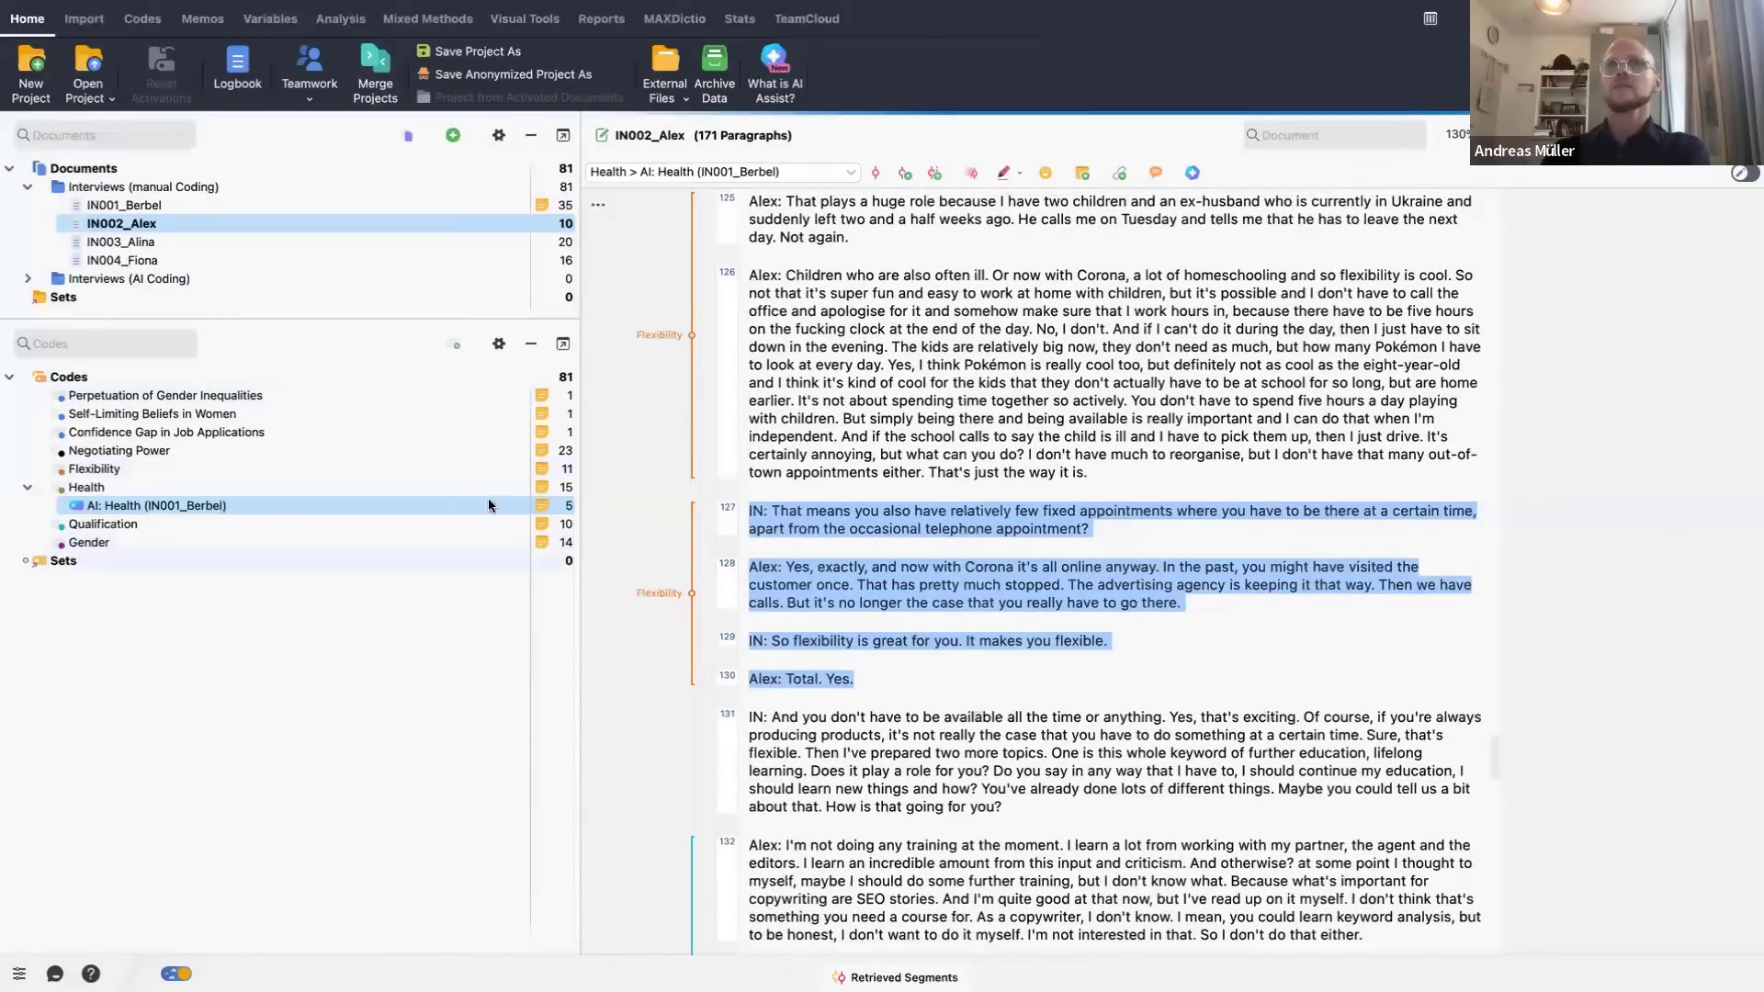
- Run AI Coding (Beta) on the IN002 document with the "Health" code and its existing code memo
right_click(294, 230)
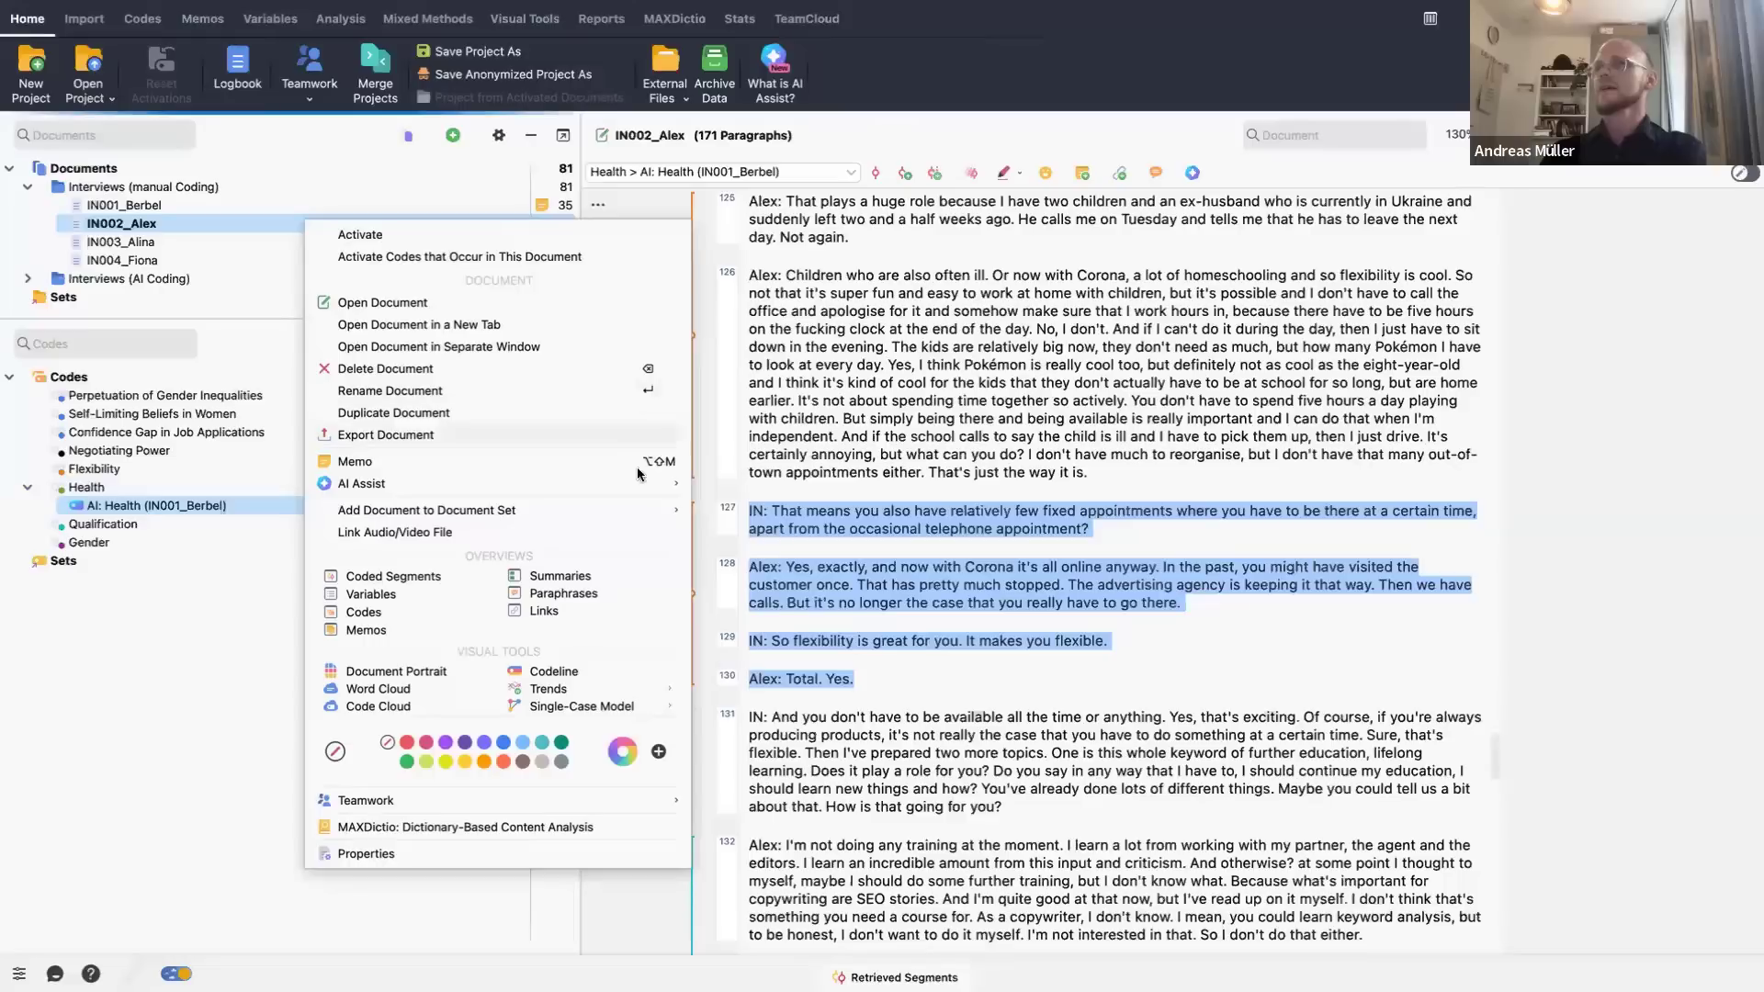
mouse_move(617, 510)
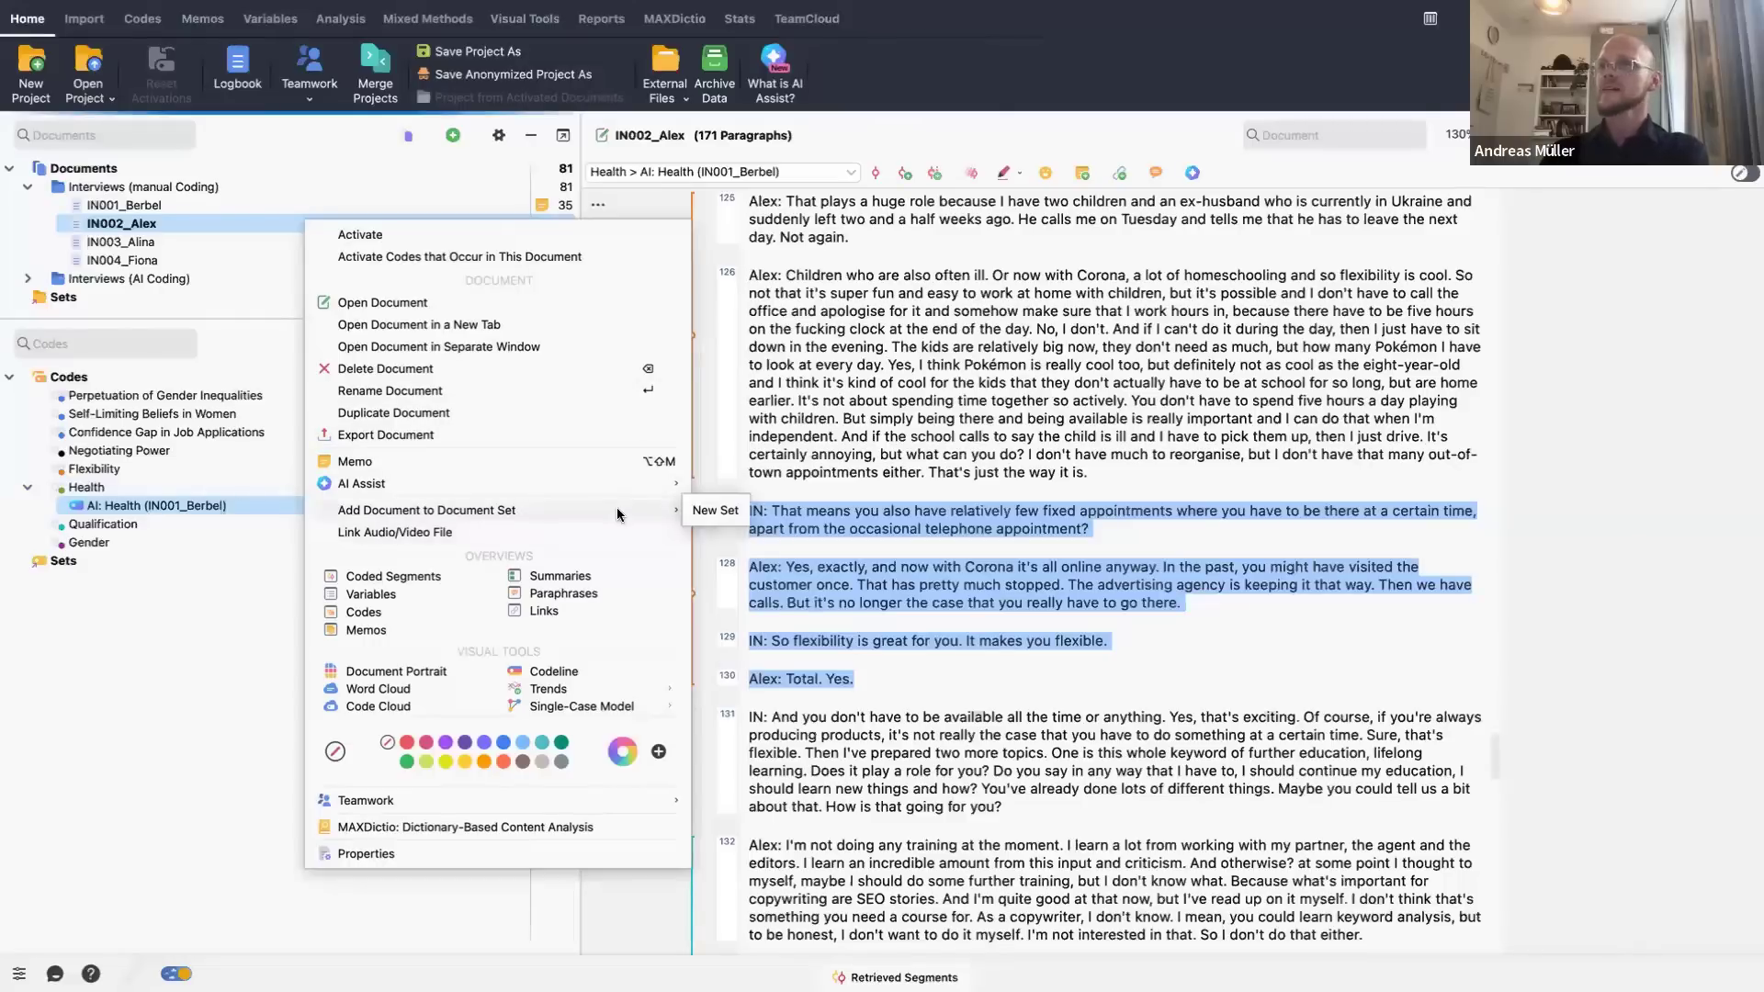
mouse_move(657, 483)
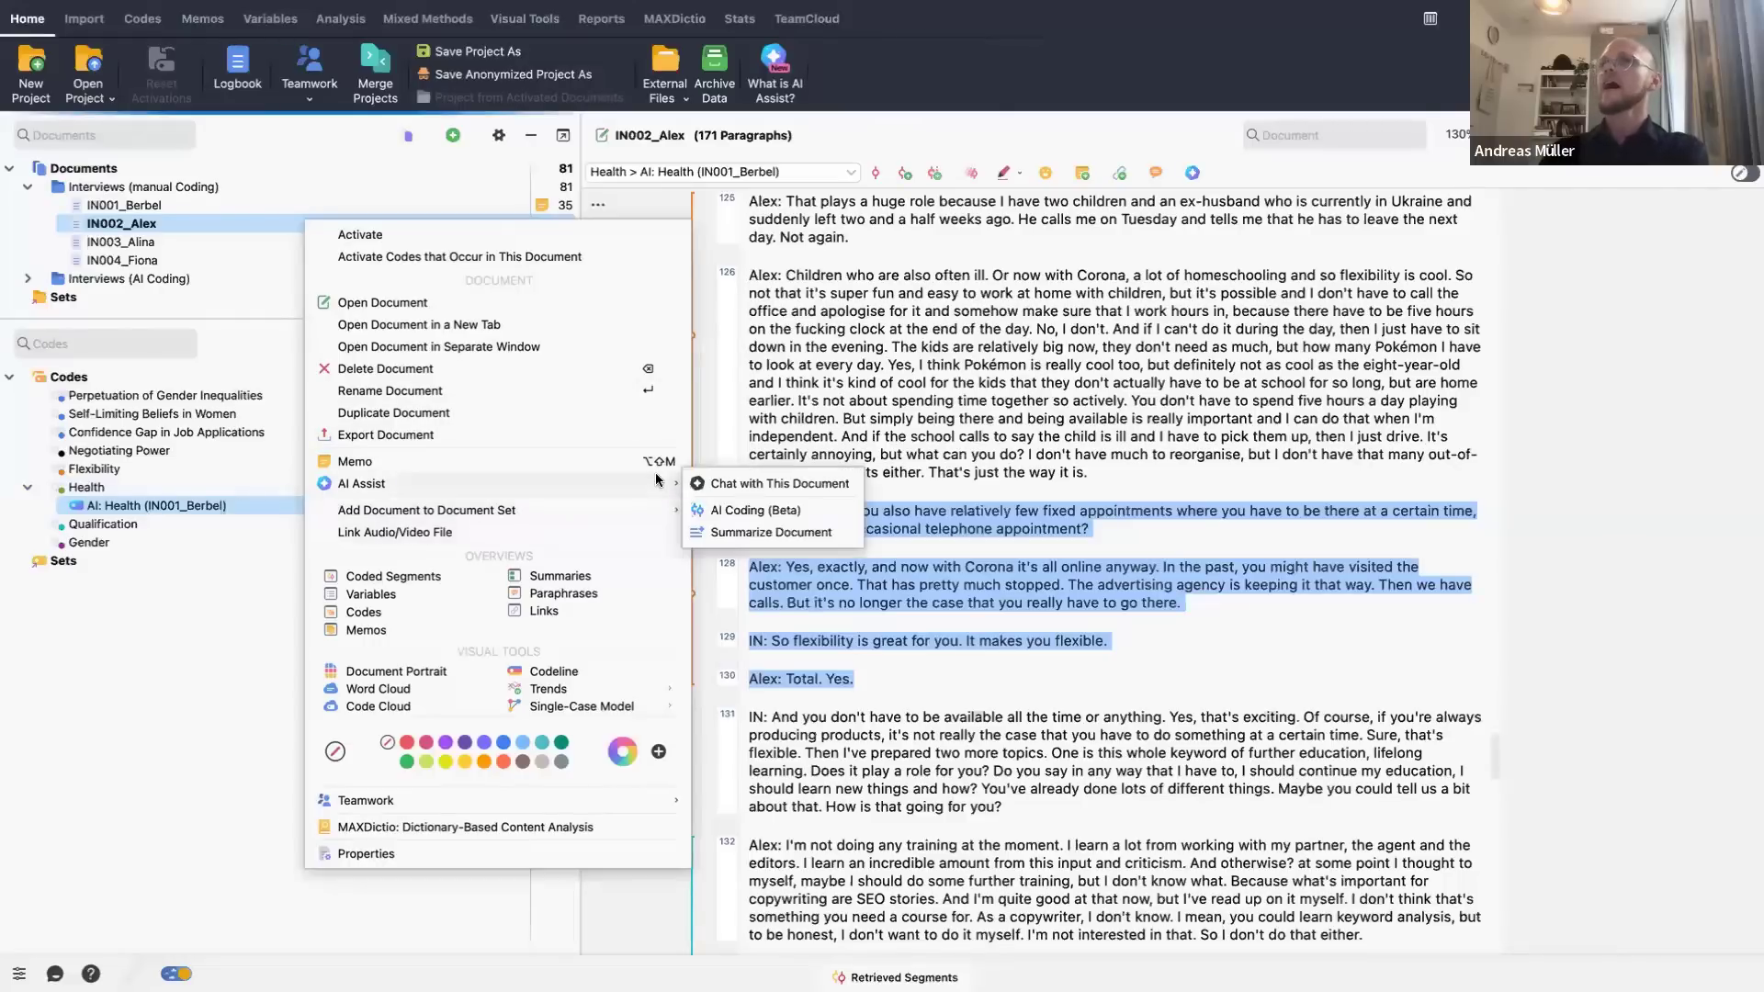
click(832, 512)
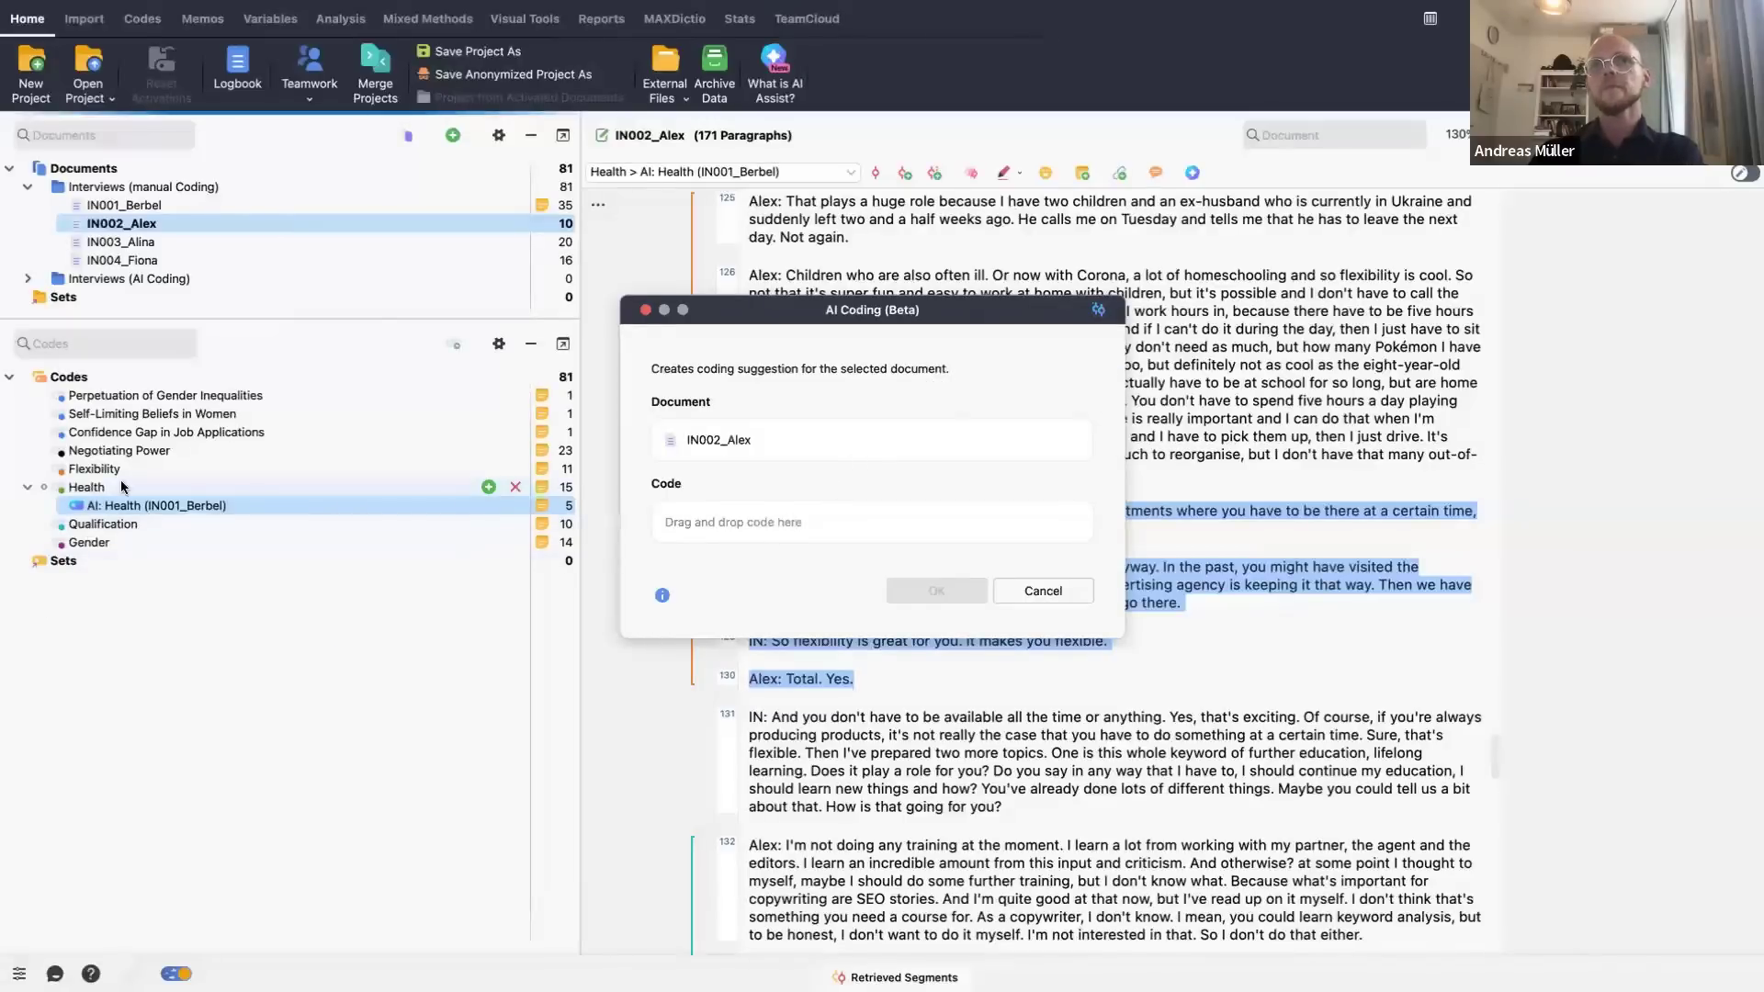
drag(121, 487, 796, 524)
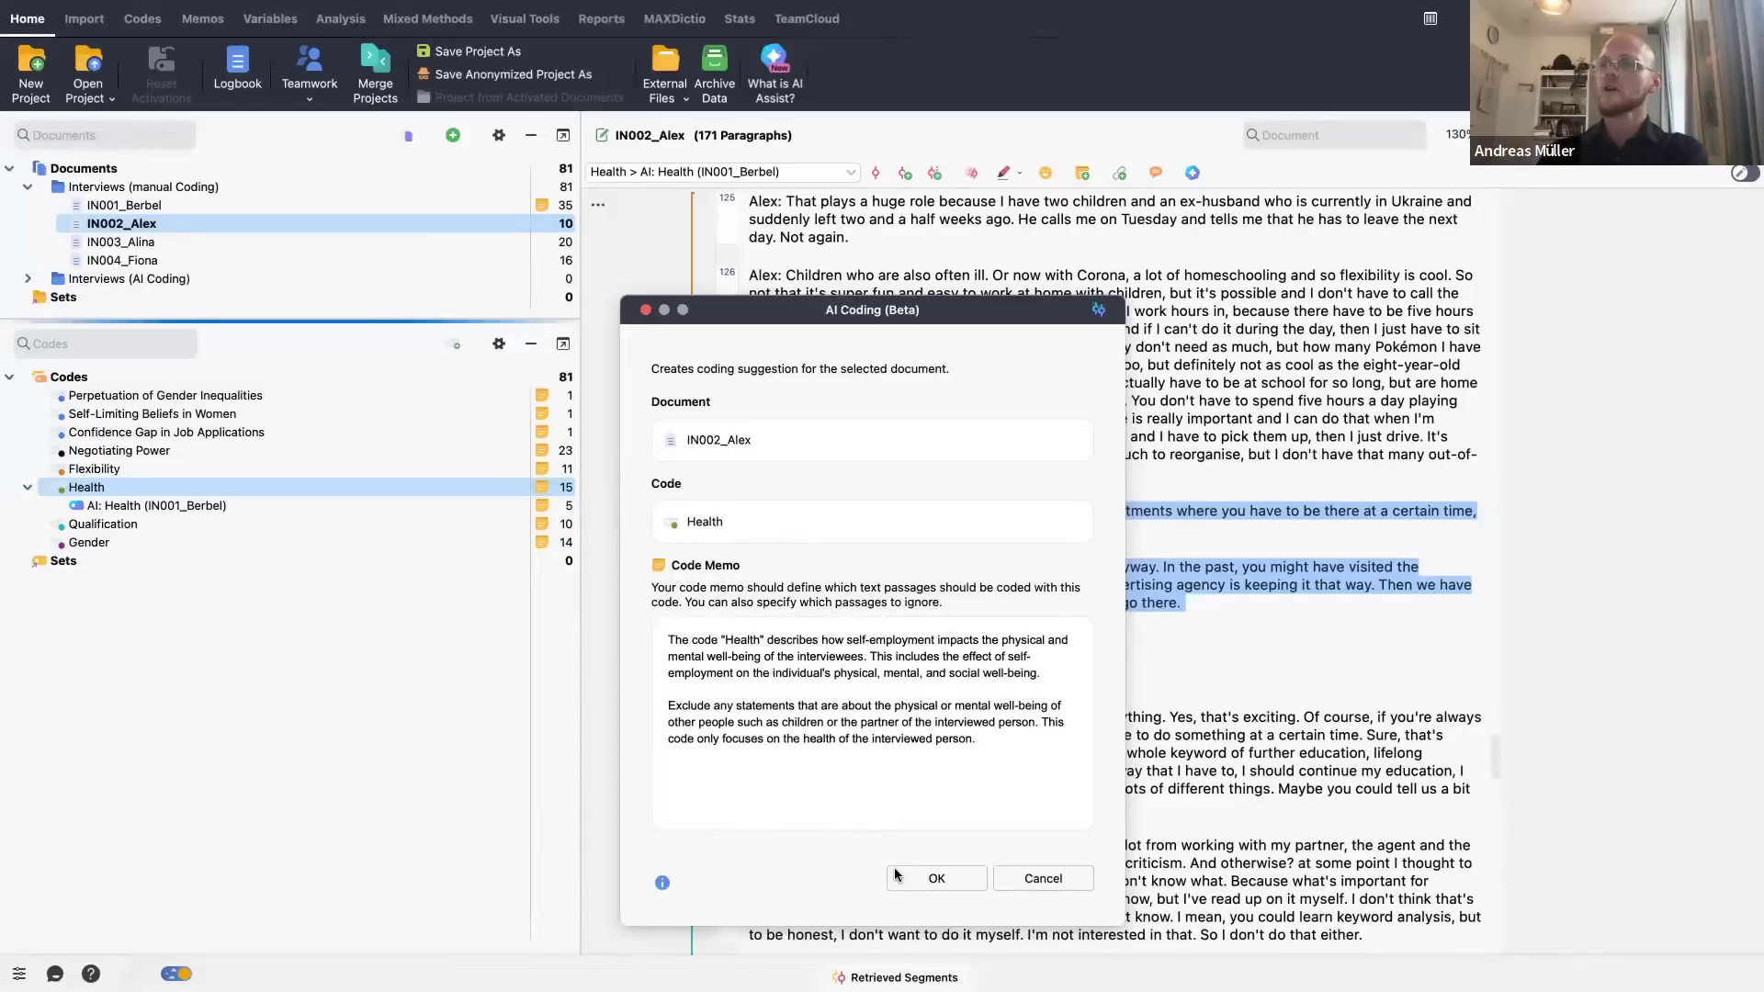
click(933, 878)
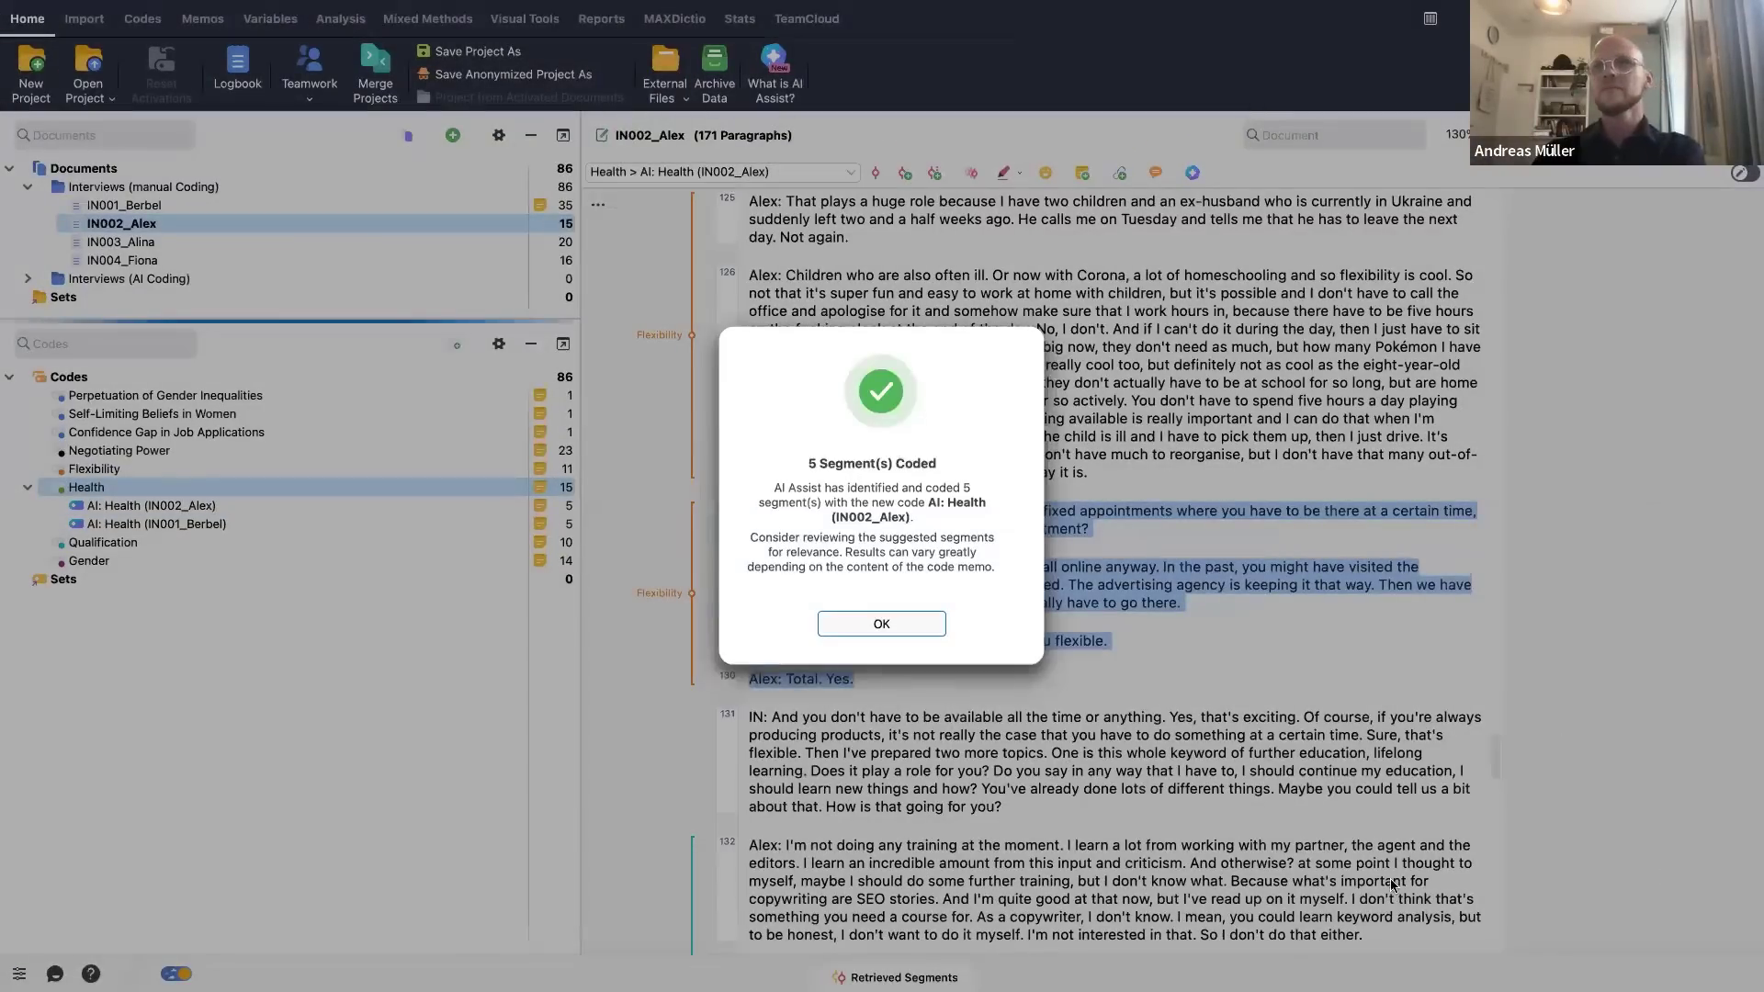
click(907, 631)
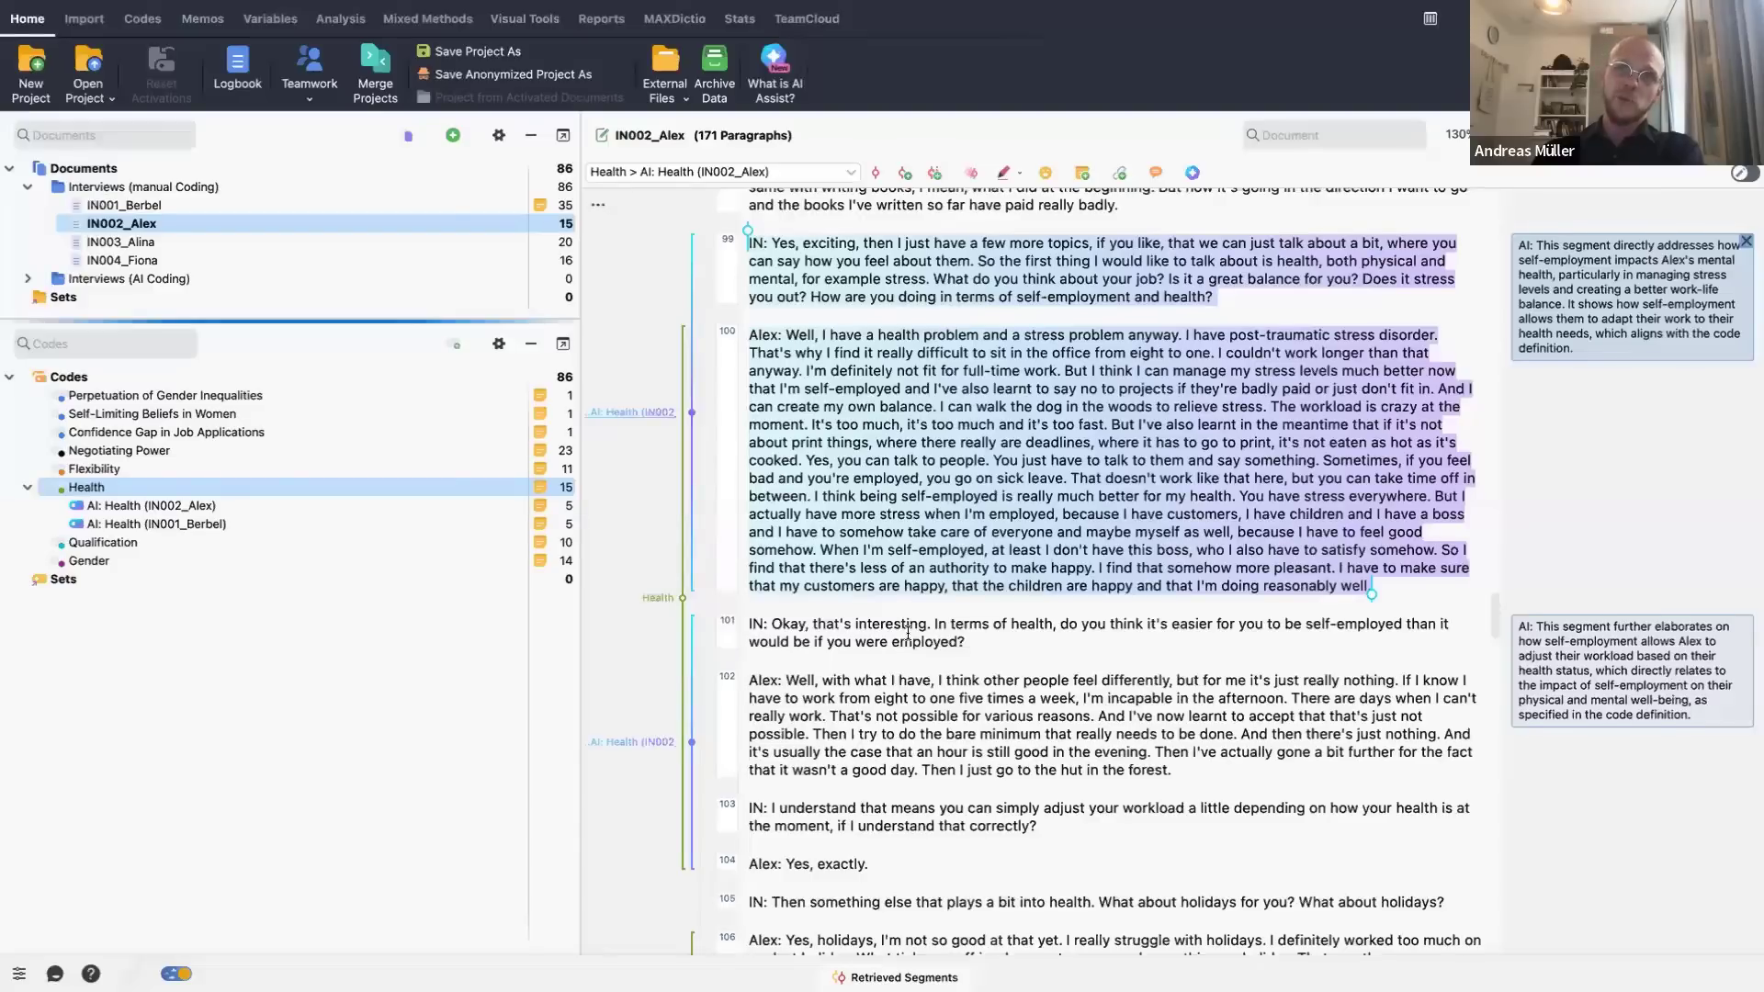
- Compare the AI-coded health segments at paragraphs 99-100 and 101-104 of IN002 with the overlapping manual "Health" coding
scroll(908, 632, down, 1)
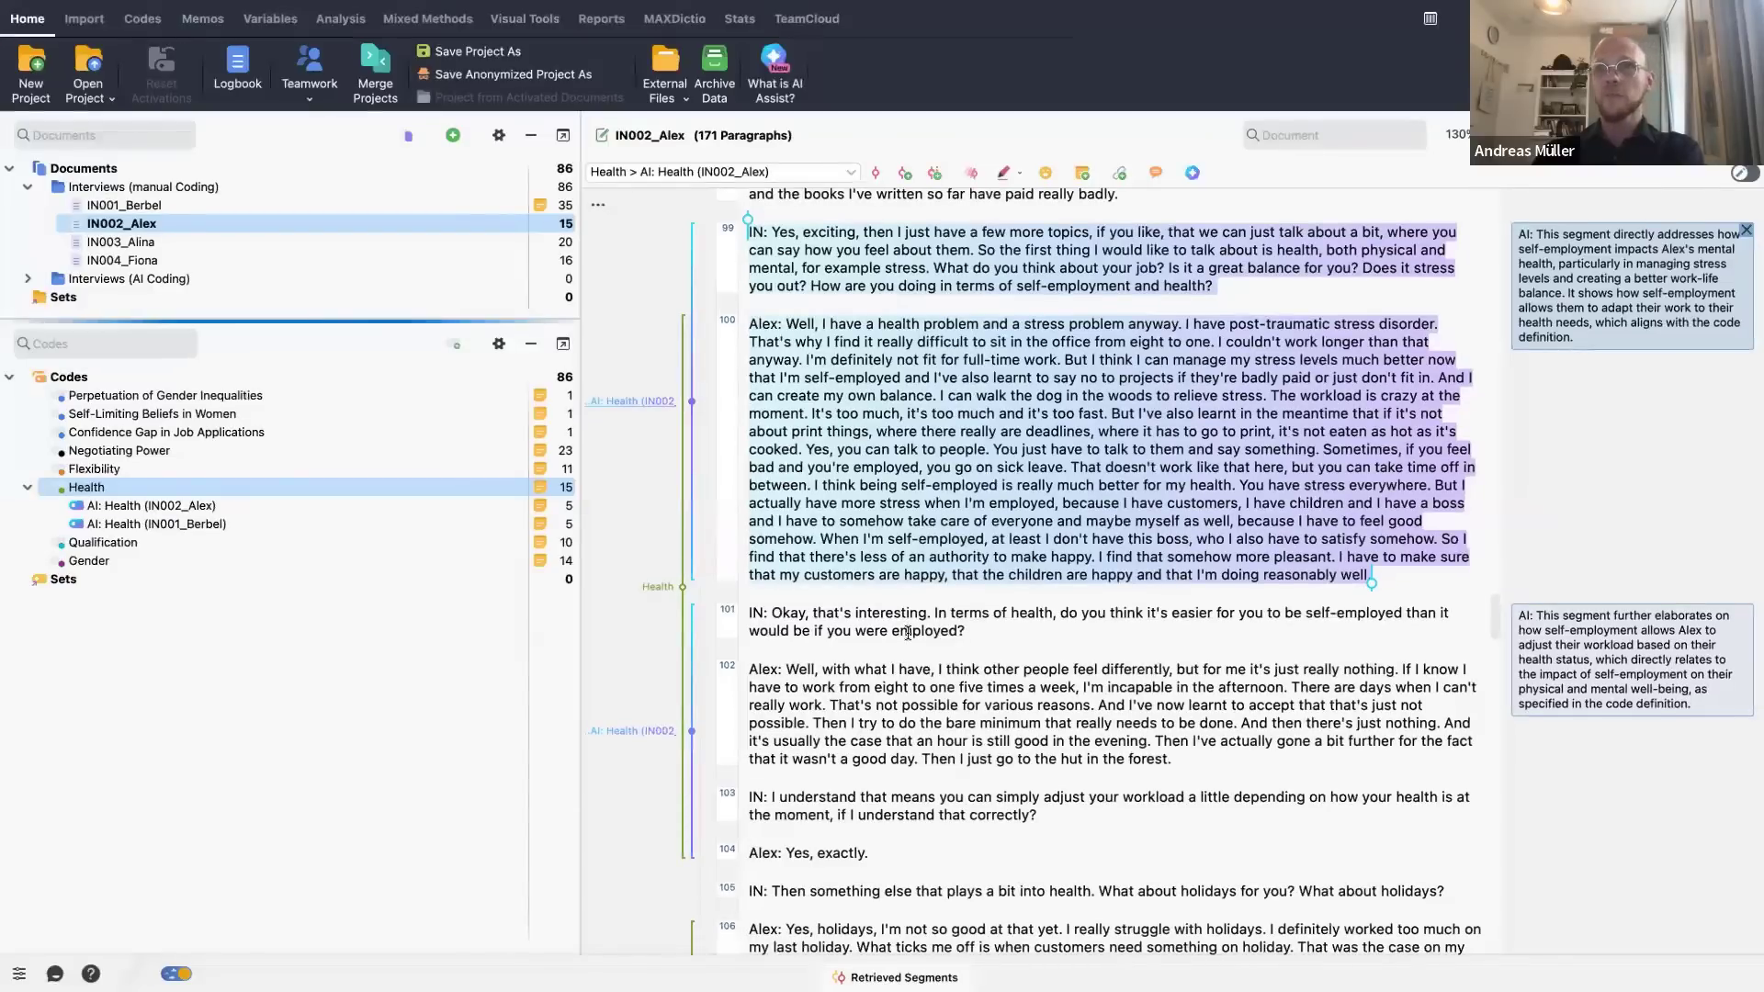
scroll(907, 631, down, 1)
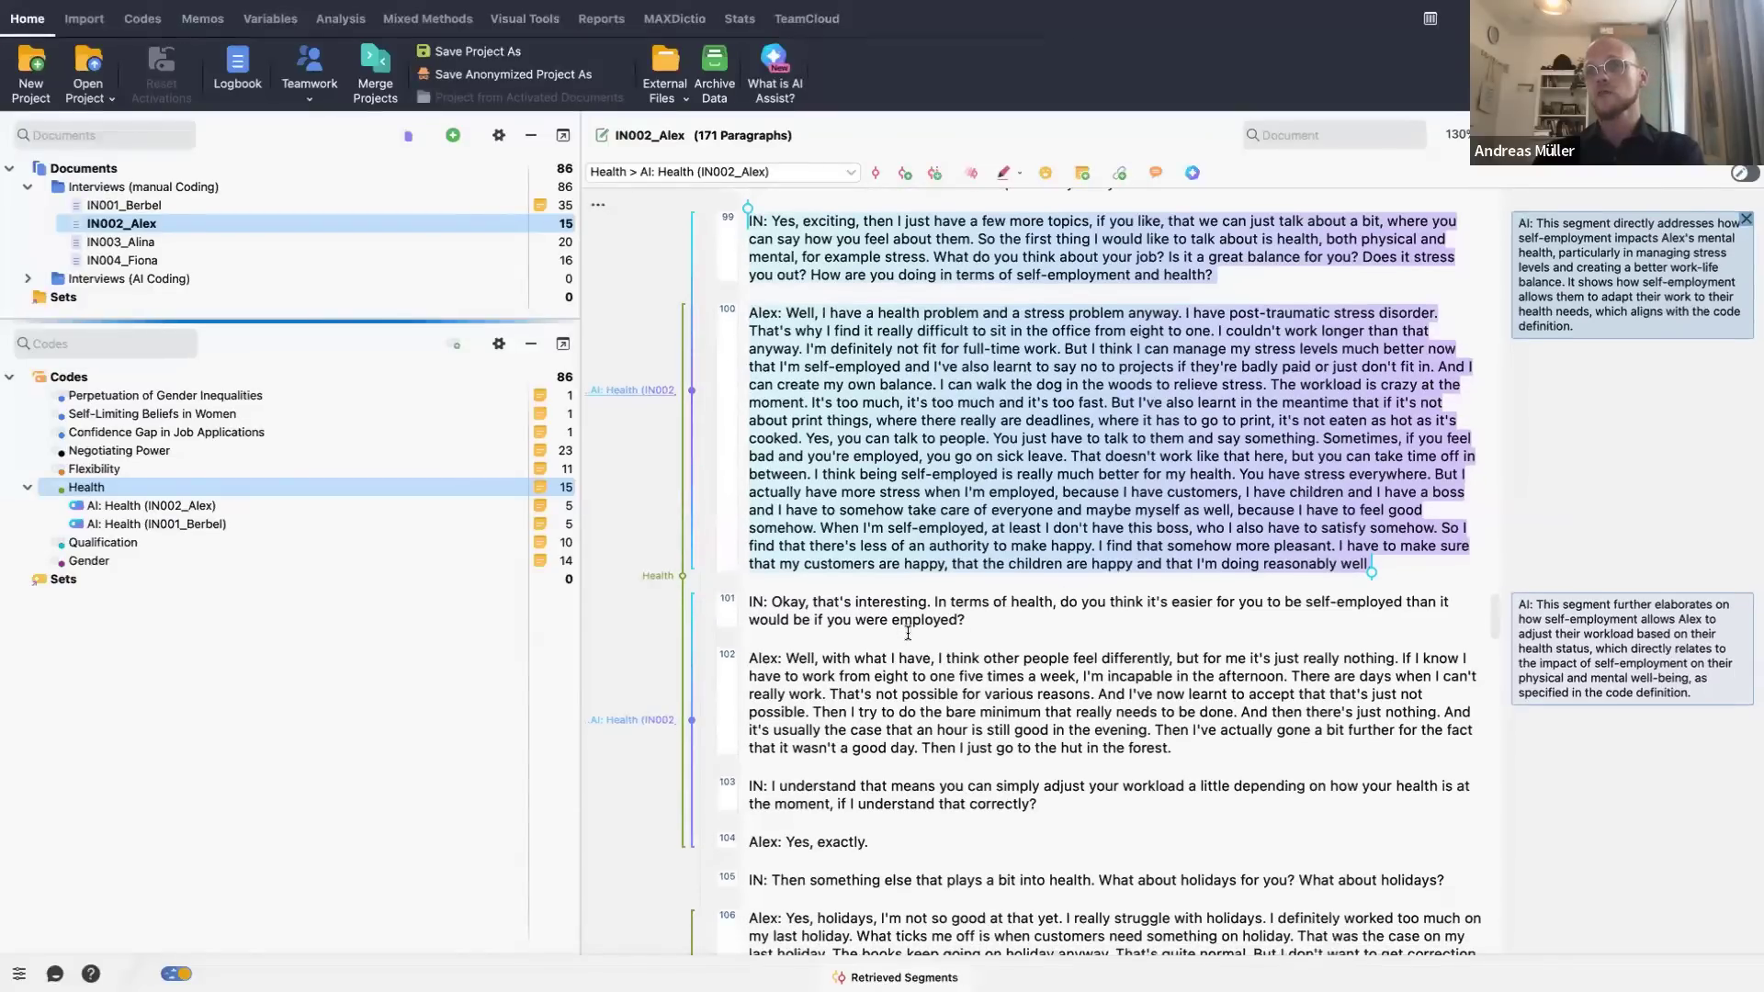
scroll(907, 634, down, 1)
scroll(907, 634, down, 1)
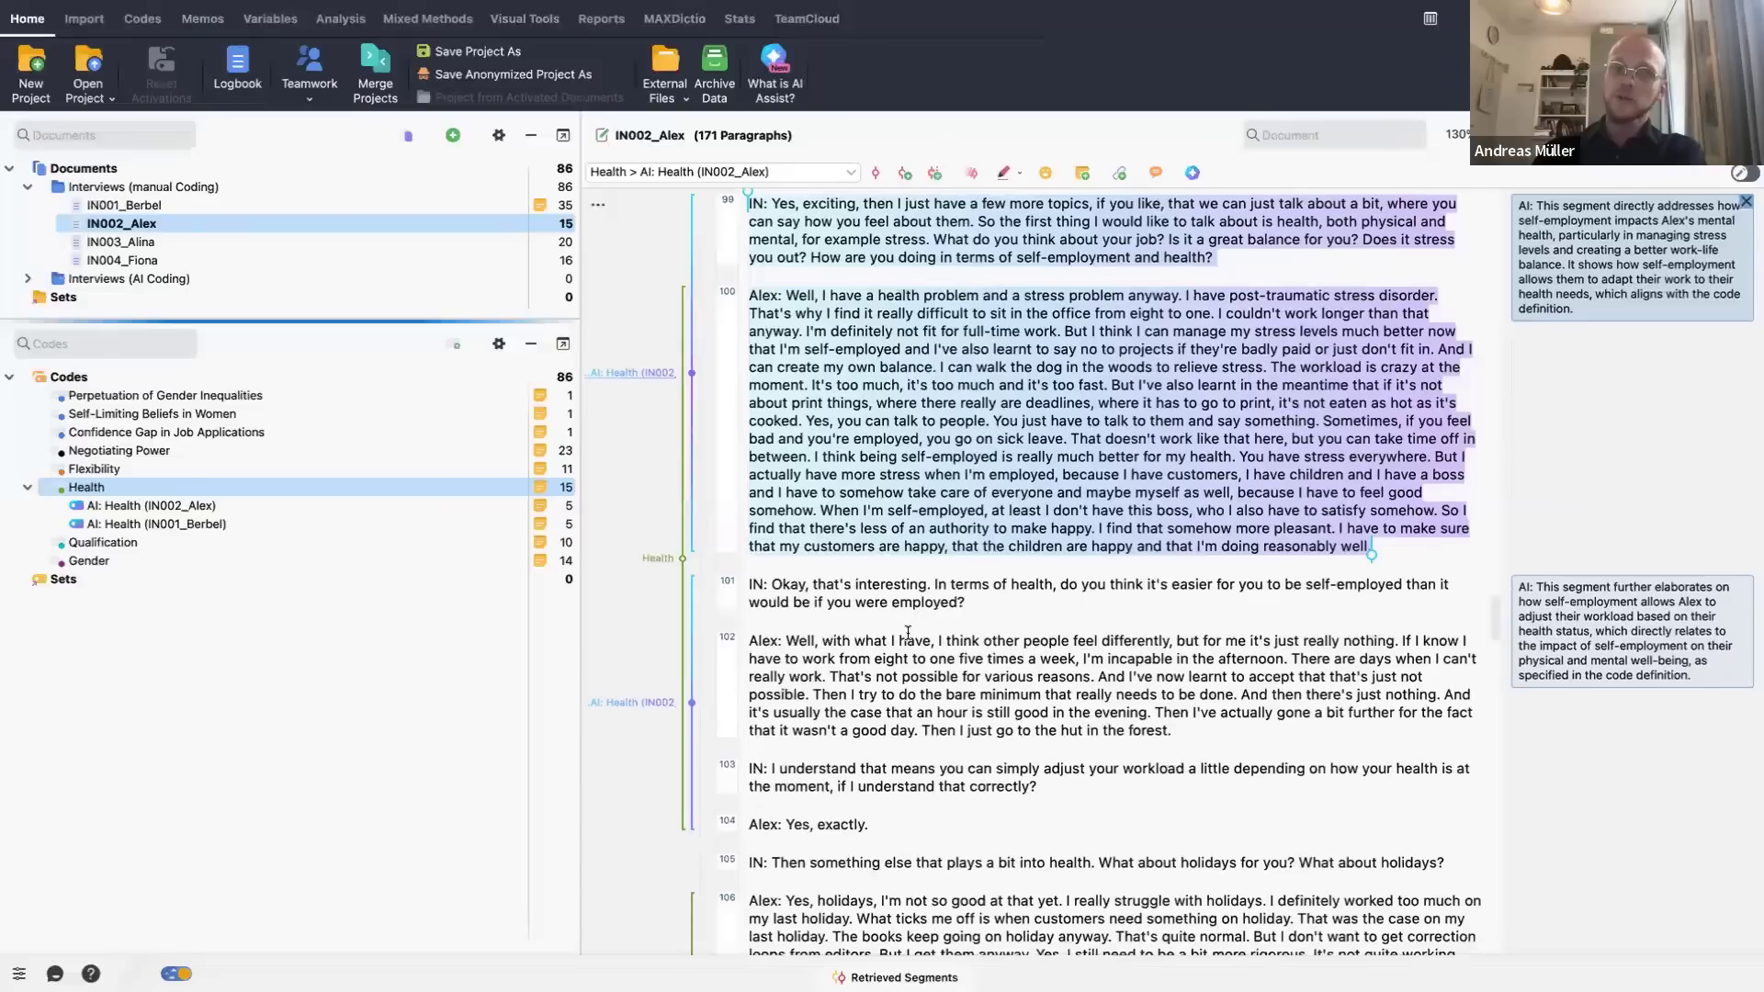
scroll(908, 633, down, 1)
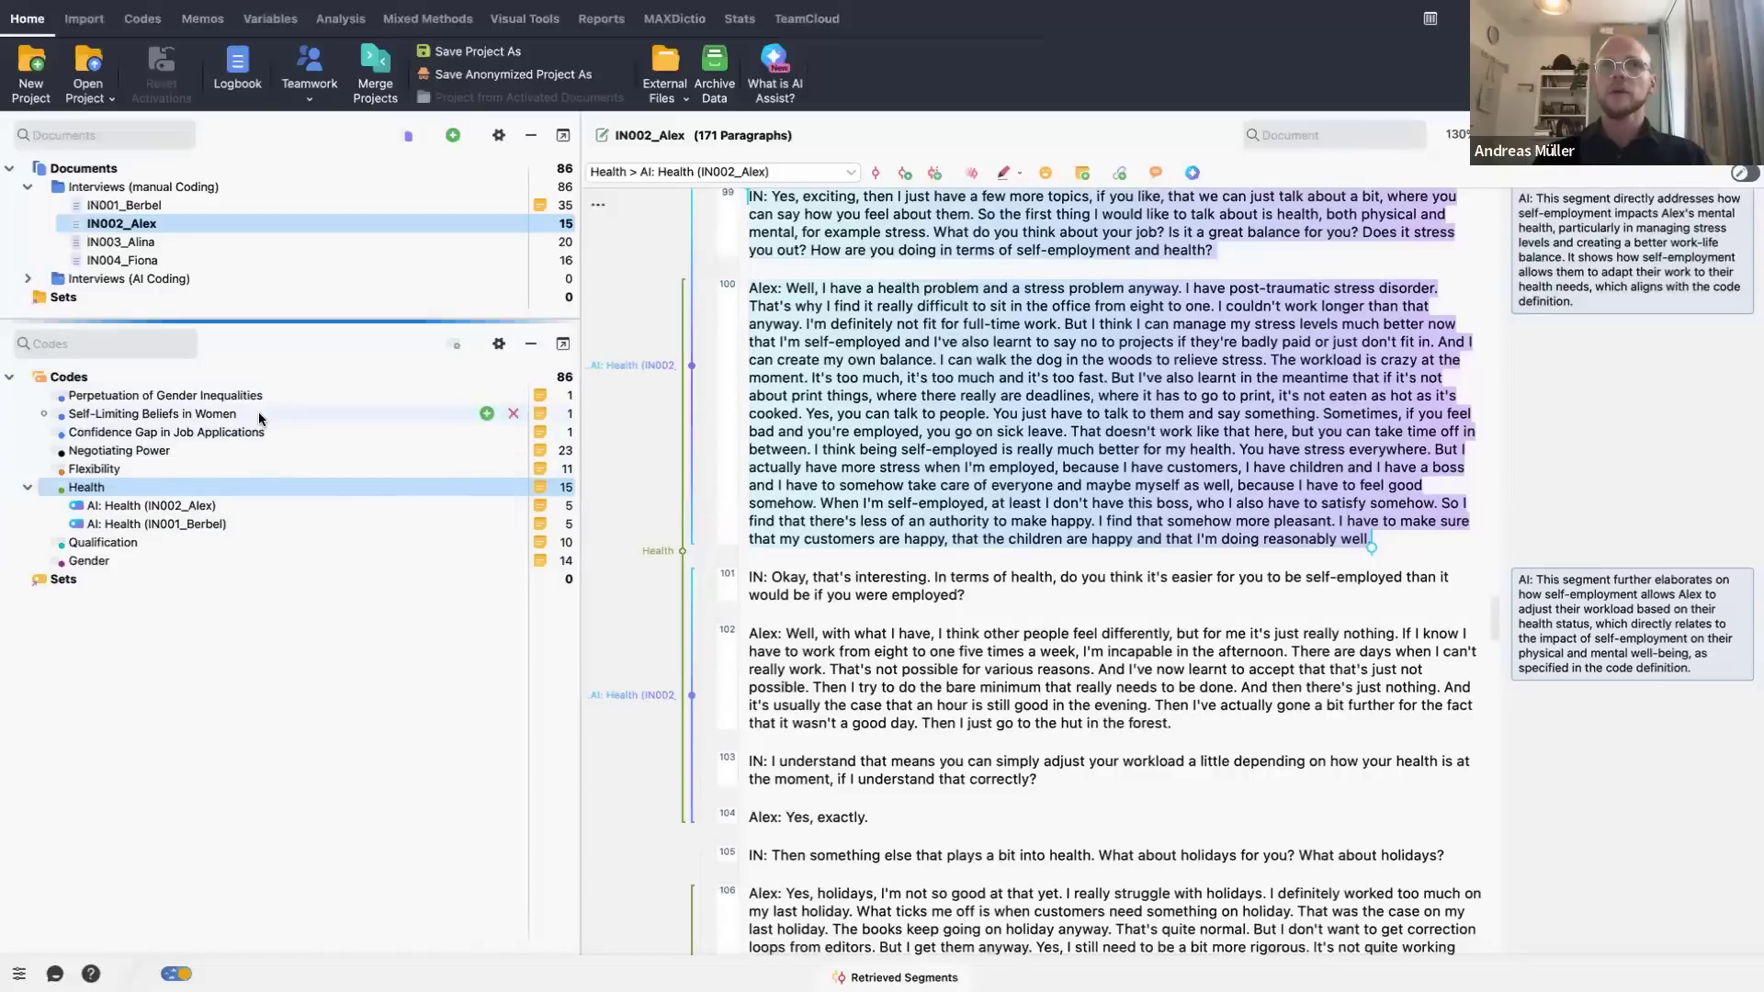
- Return to the IN001 interview and open the memo of the code "Self-Limiting Beliefs in Women"
click(343, 380)
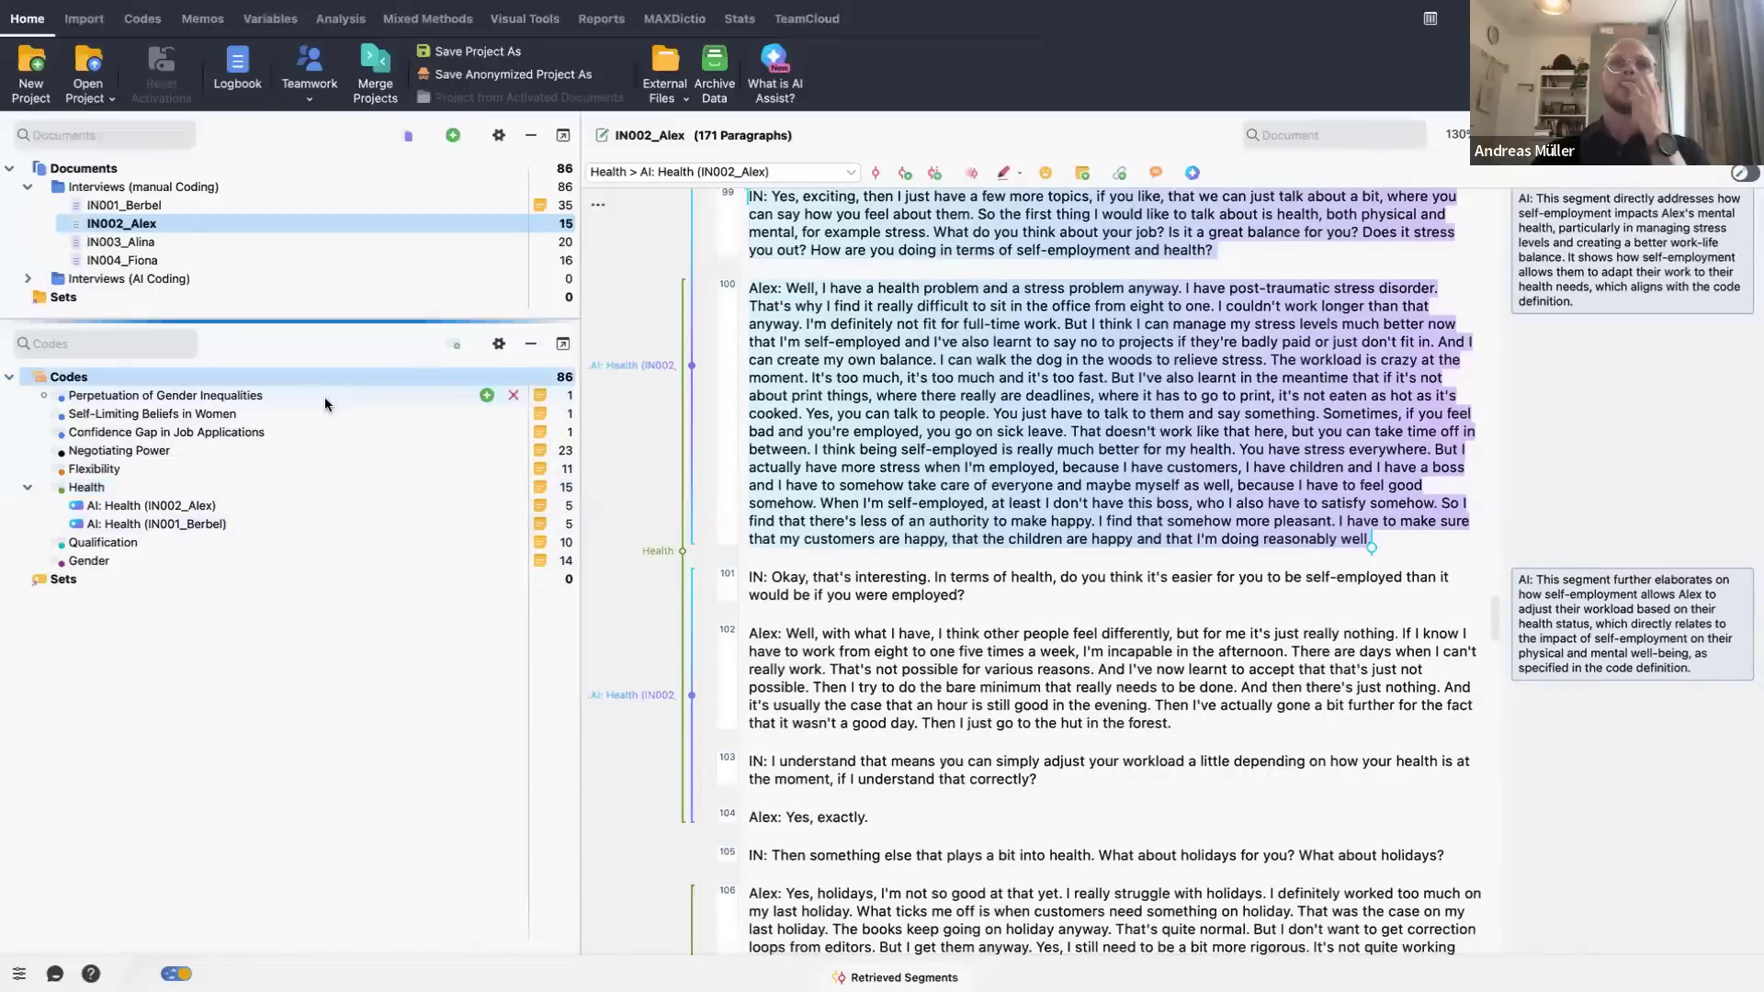
click(323, 397)
click(316, 408)
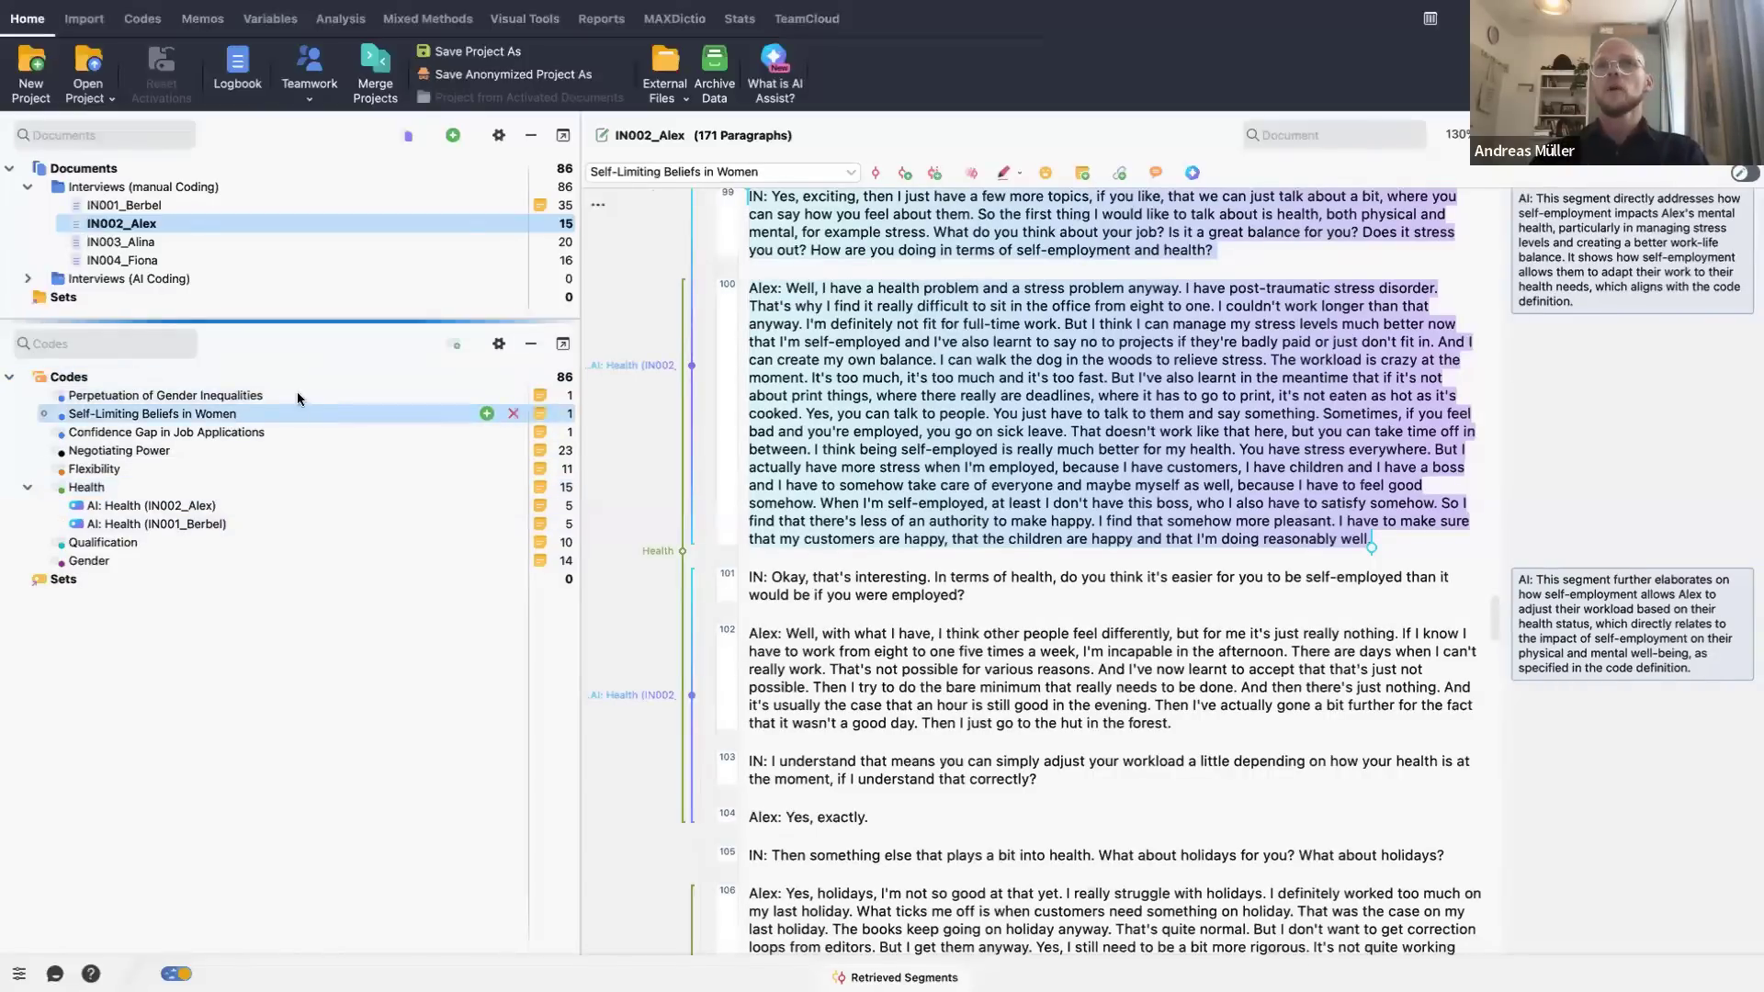
click(290, 206)
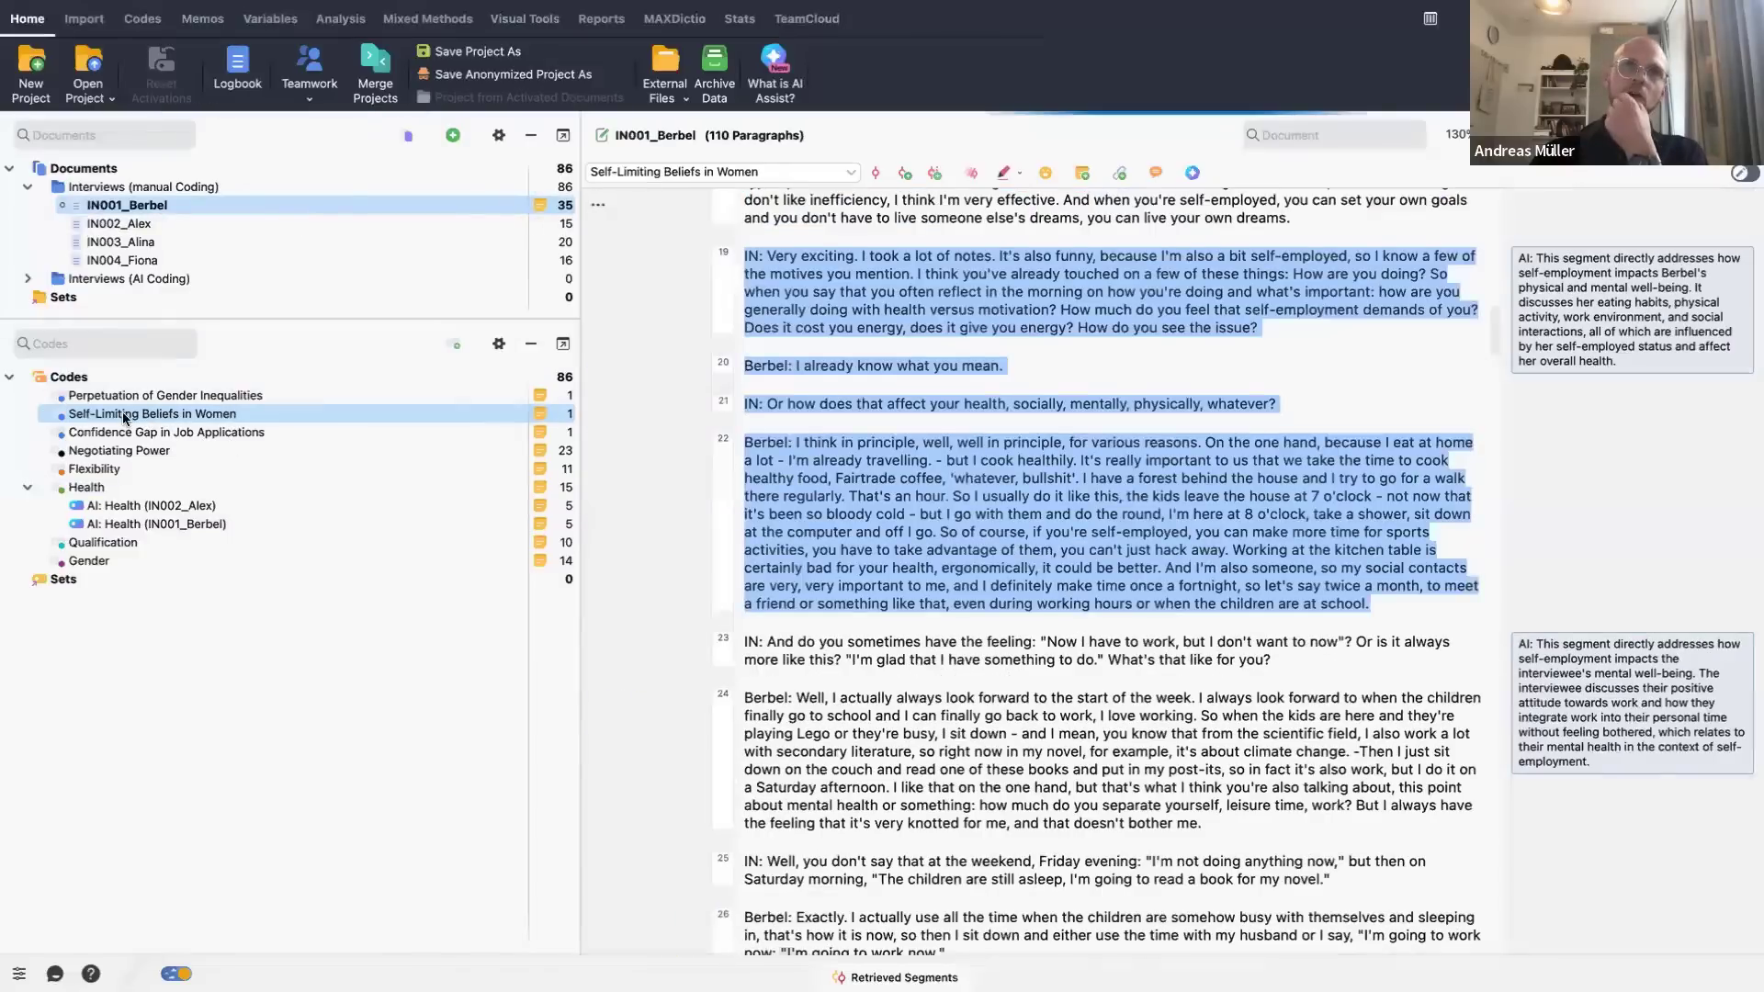
double_click(543, 417)
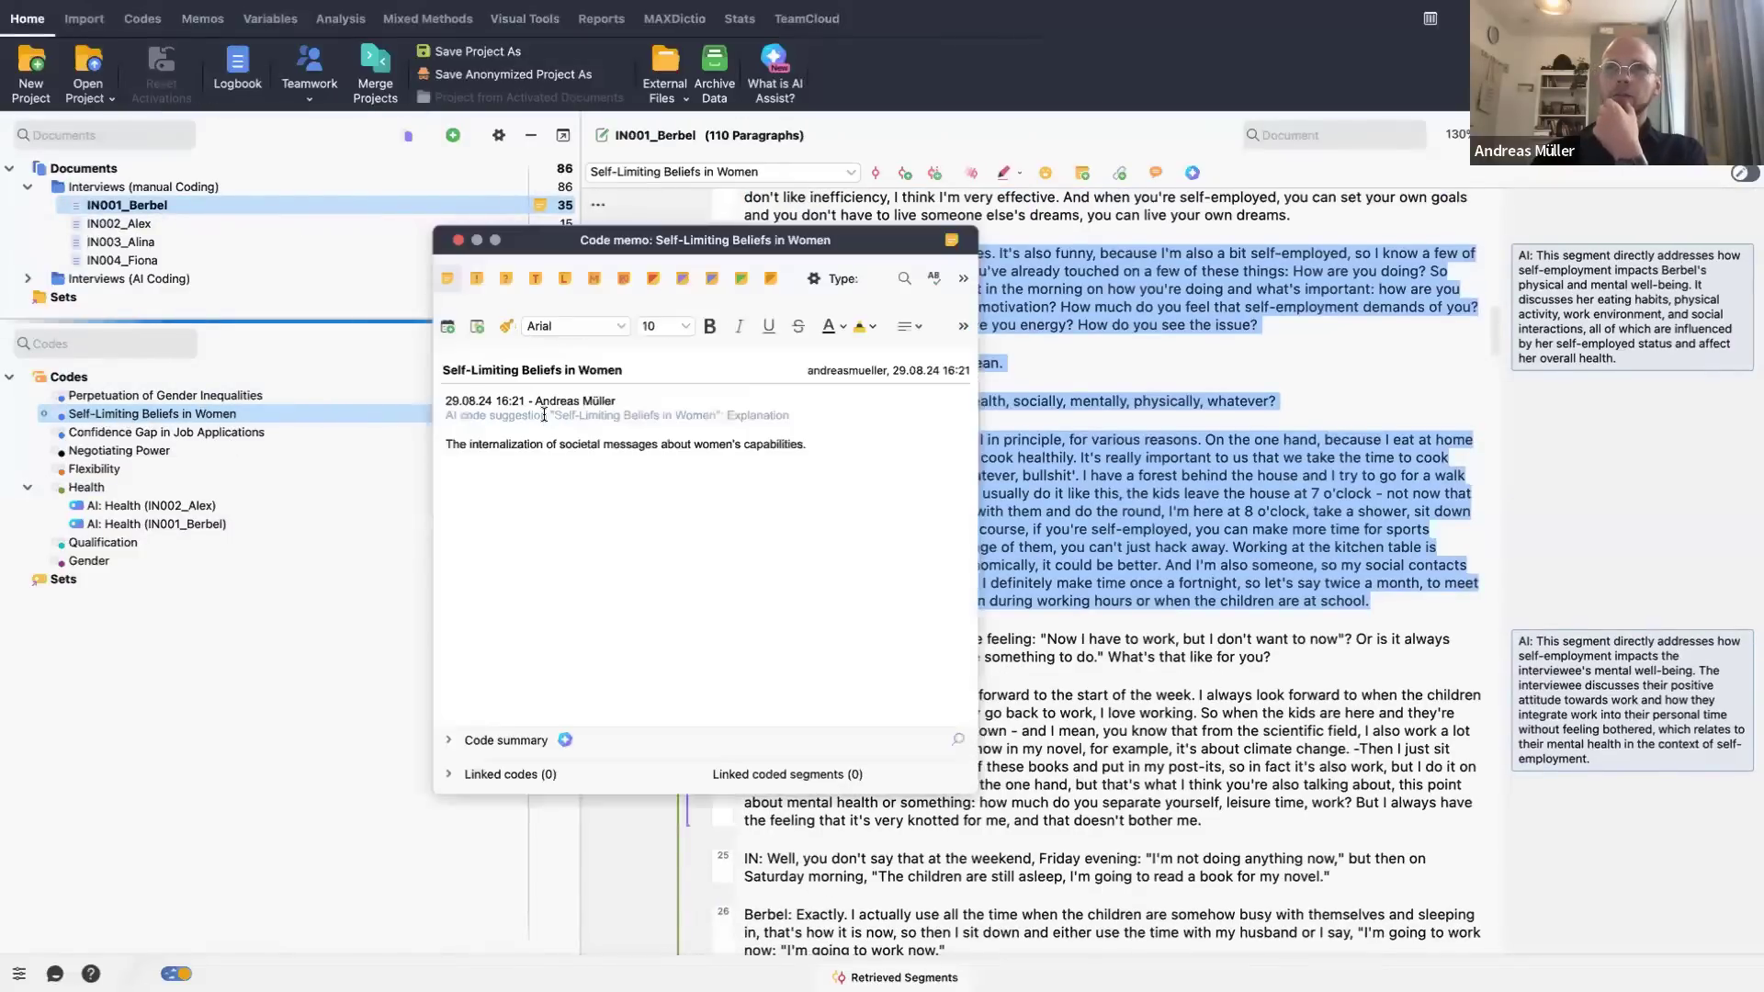
- Check the memo's explanation sentence, close it, and set up AI Coding (Beta) for IN001 with the code "Self-Limiting Beliefs in Women"
drag(807, 444, 443, 444)
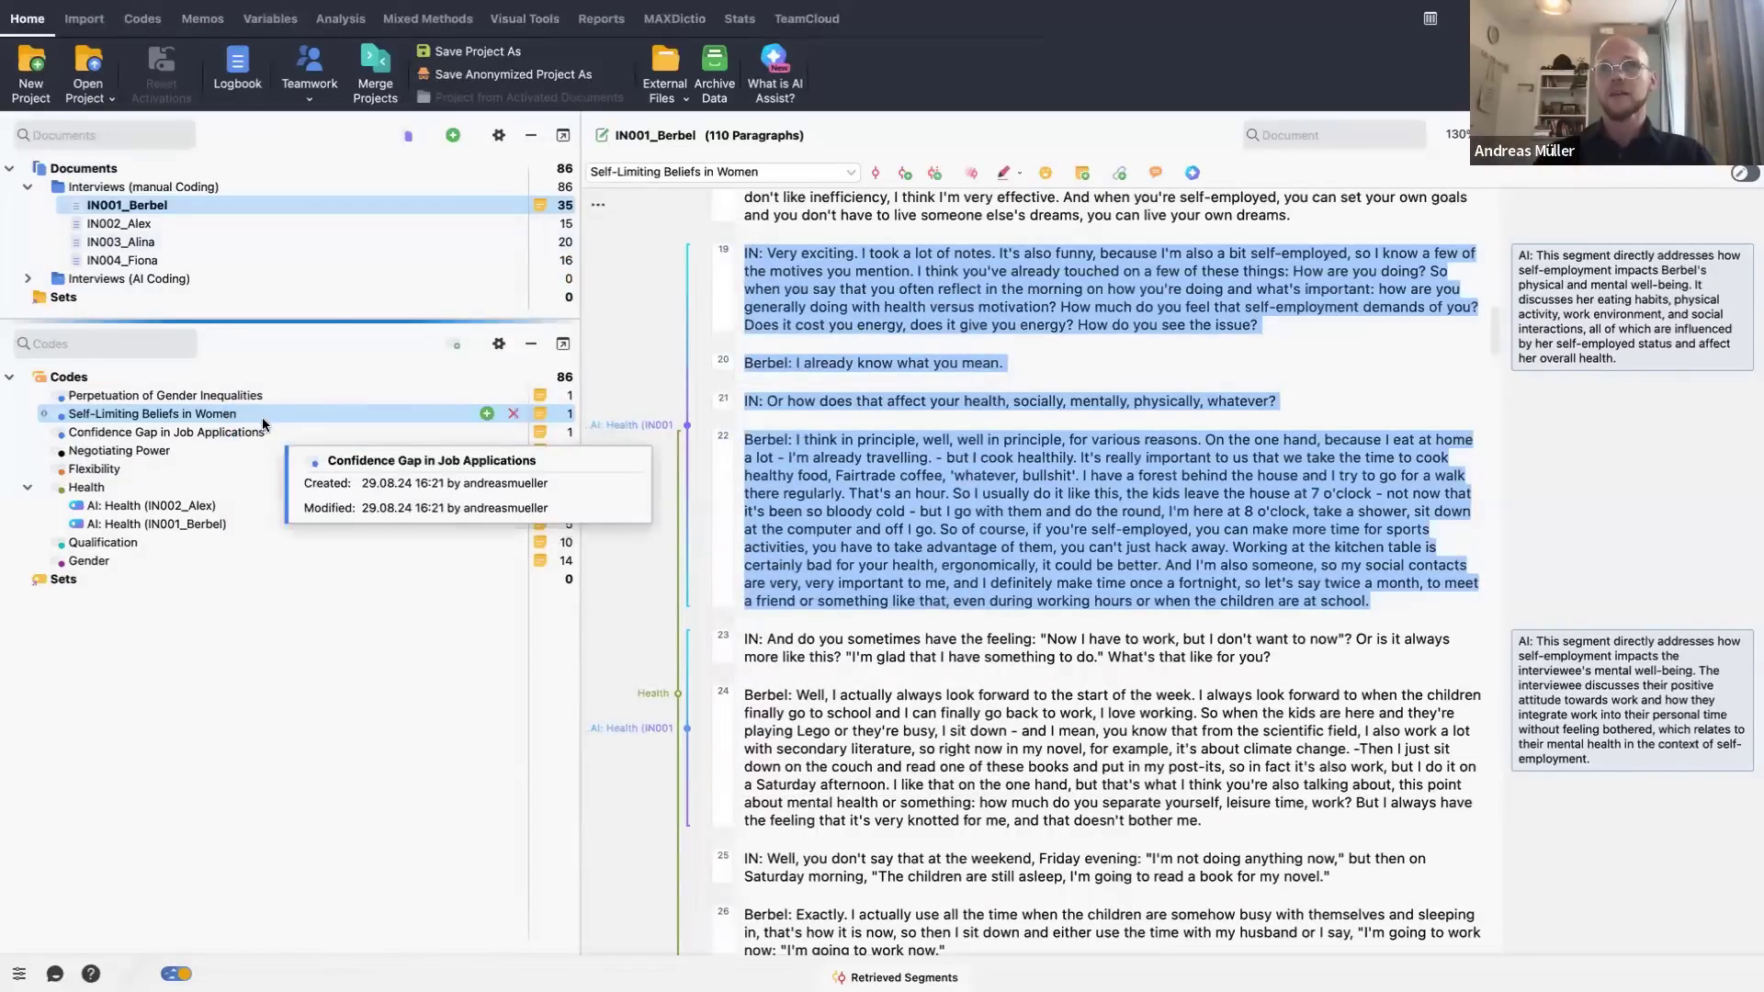
right_click(318, 204)
mouse_move(621, 470)
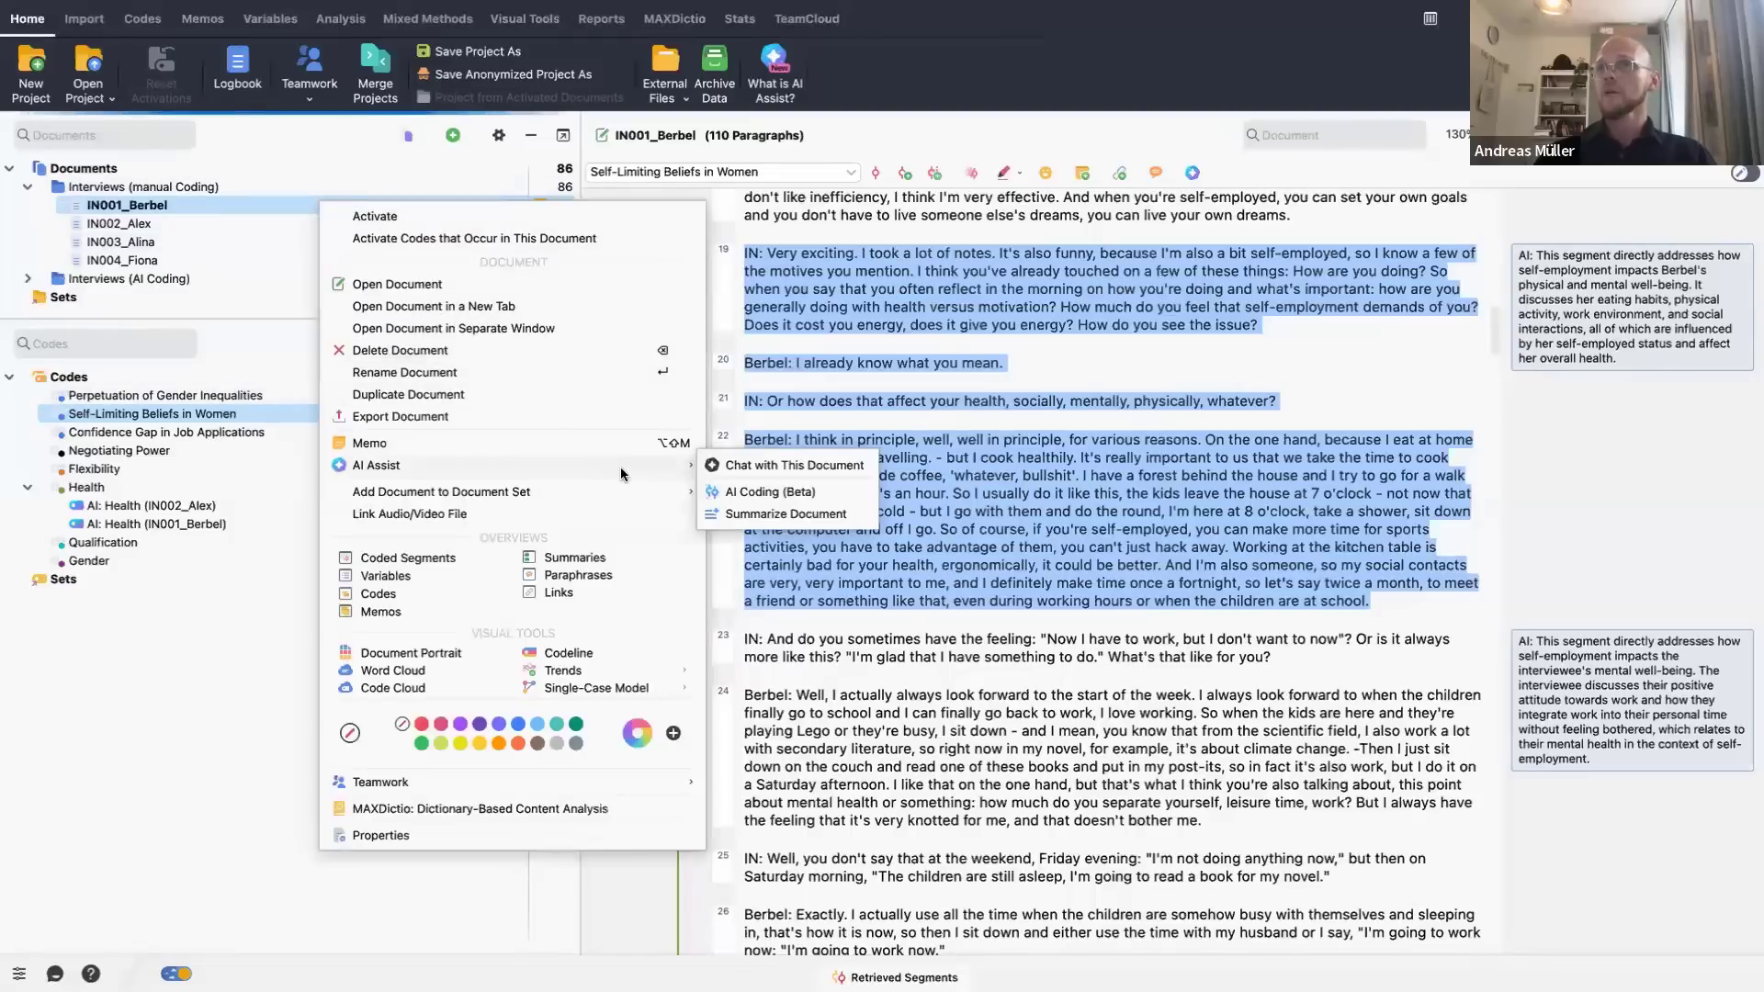
click(837, 494)
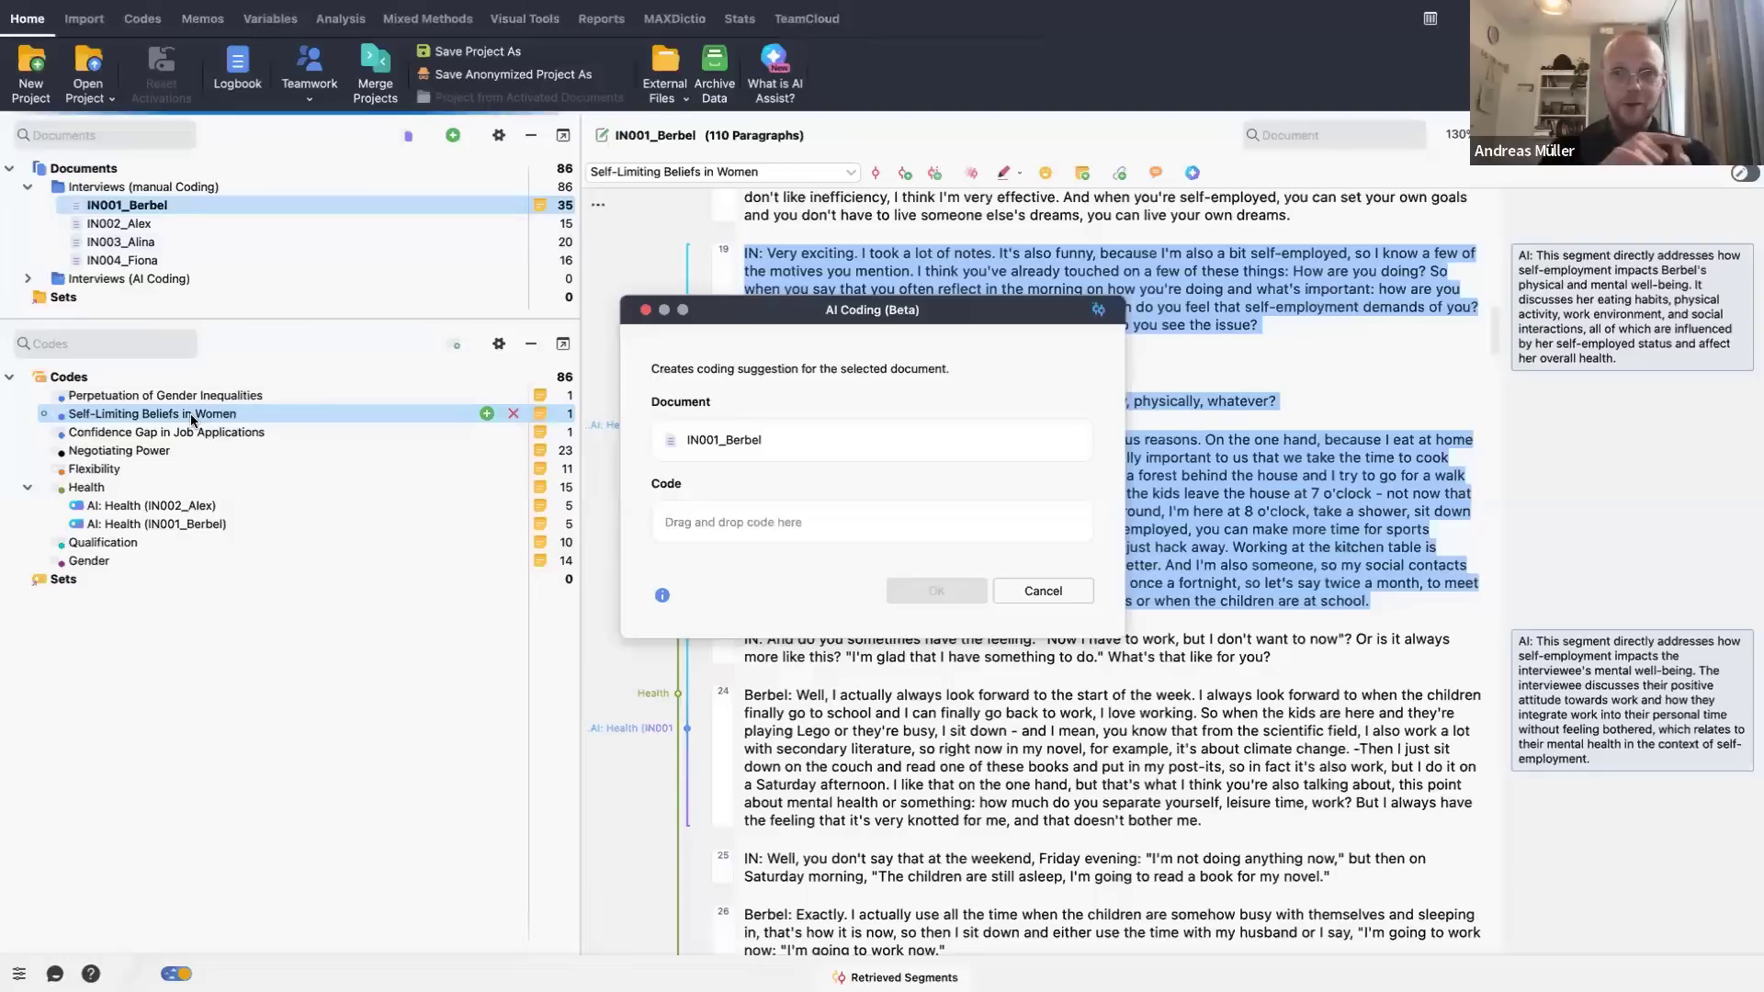
drag(193, 420, 798, 526)
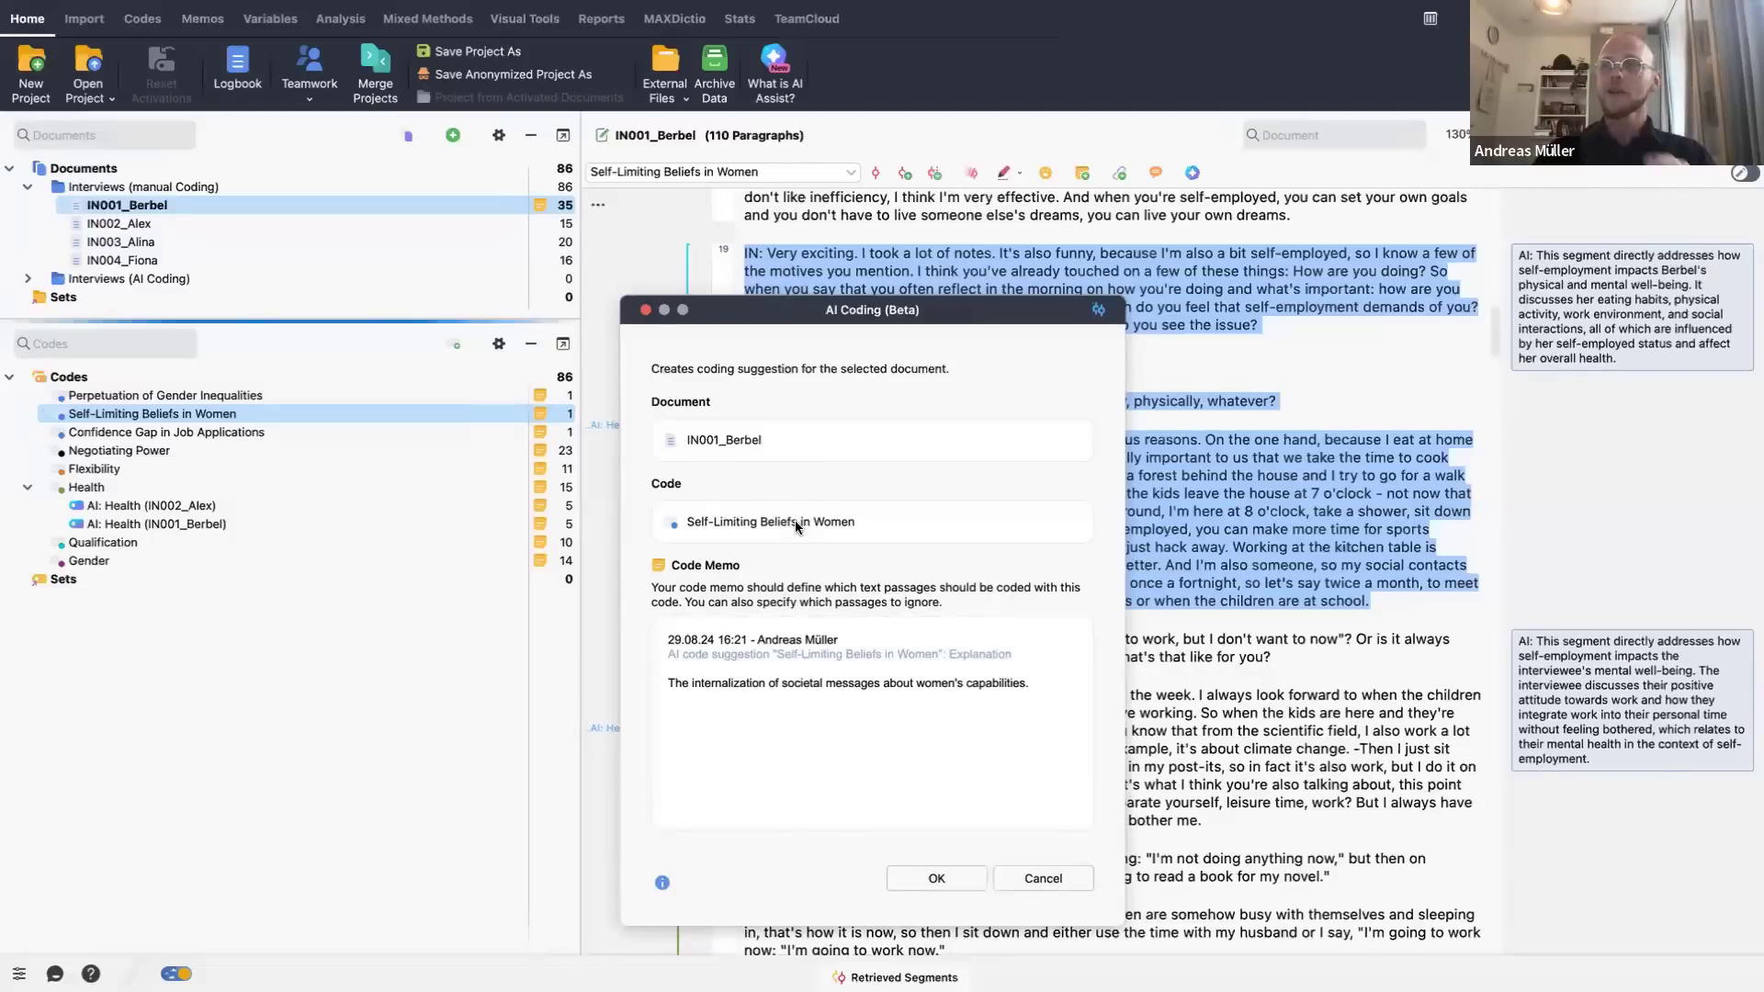
- Cut the code memo down to "The internalization of societal messages about women's capabilities." and run the AI coding
drag(668, 668, 638, 571)
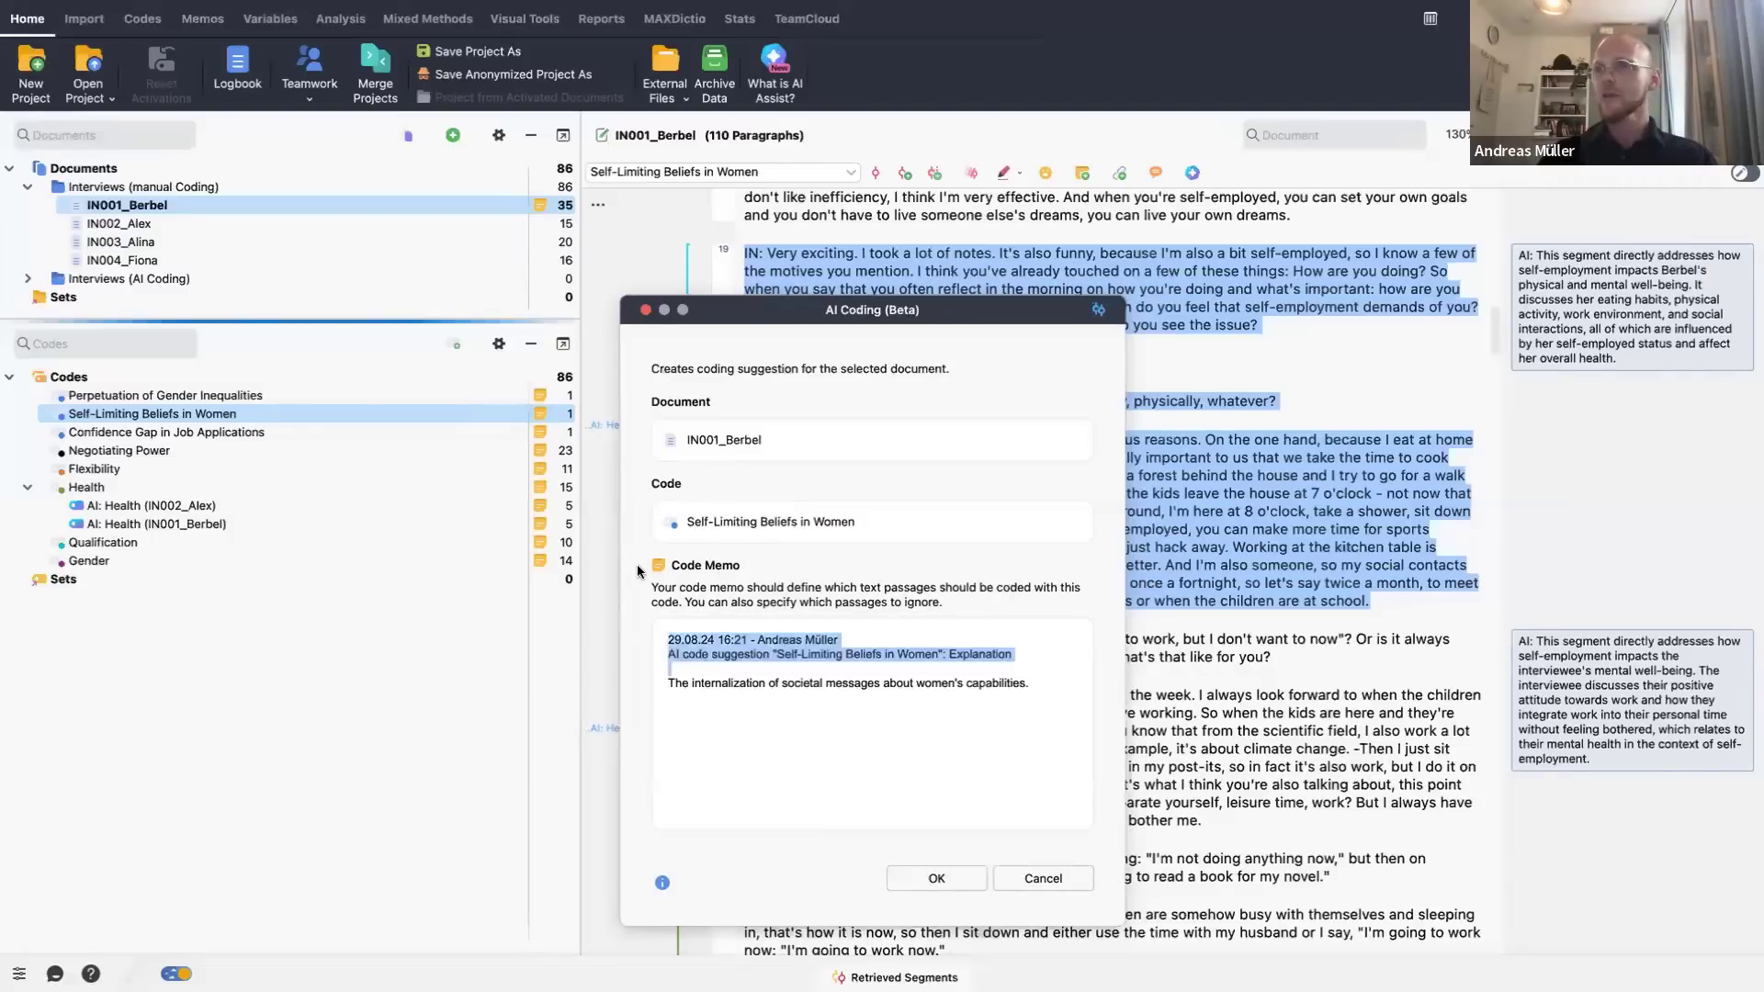
key(BackSpace)
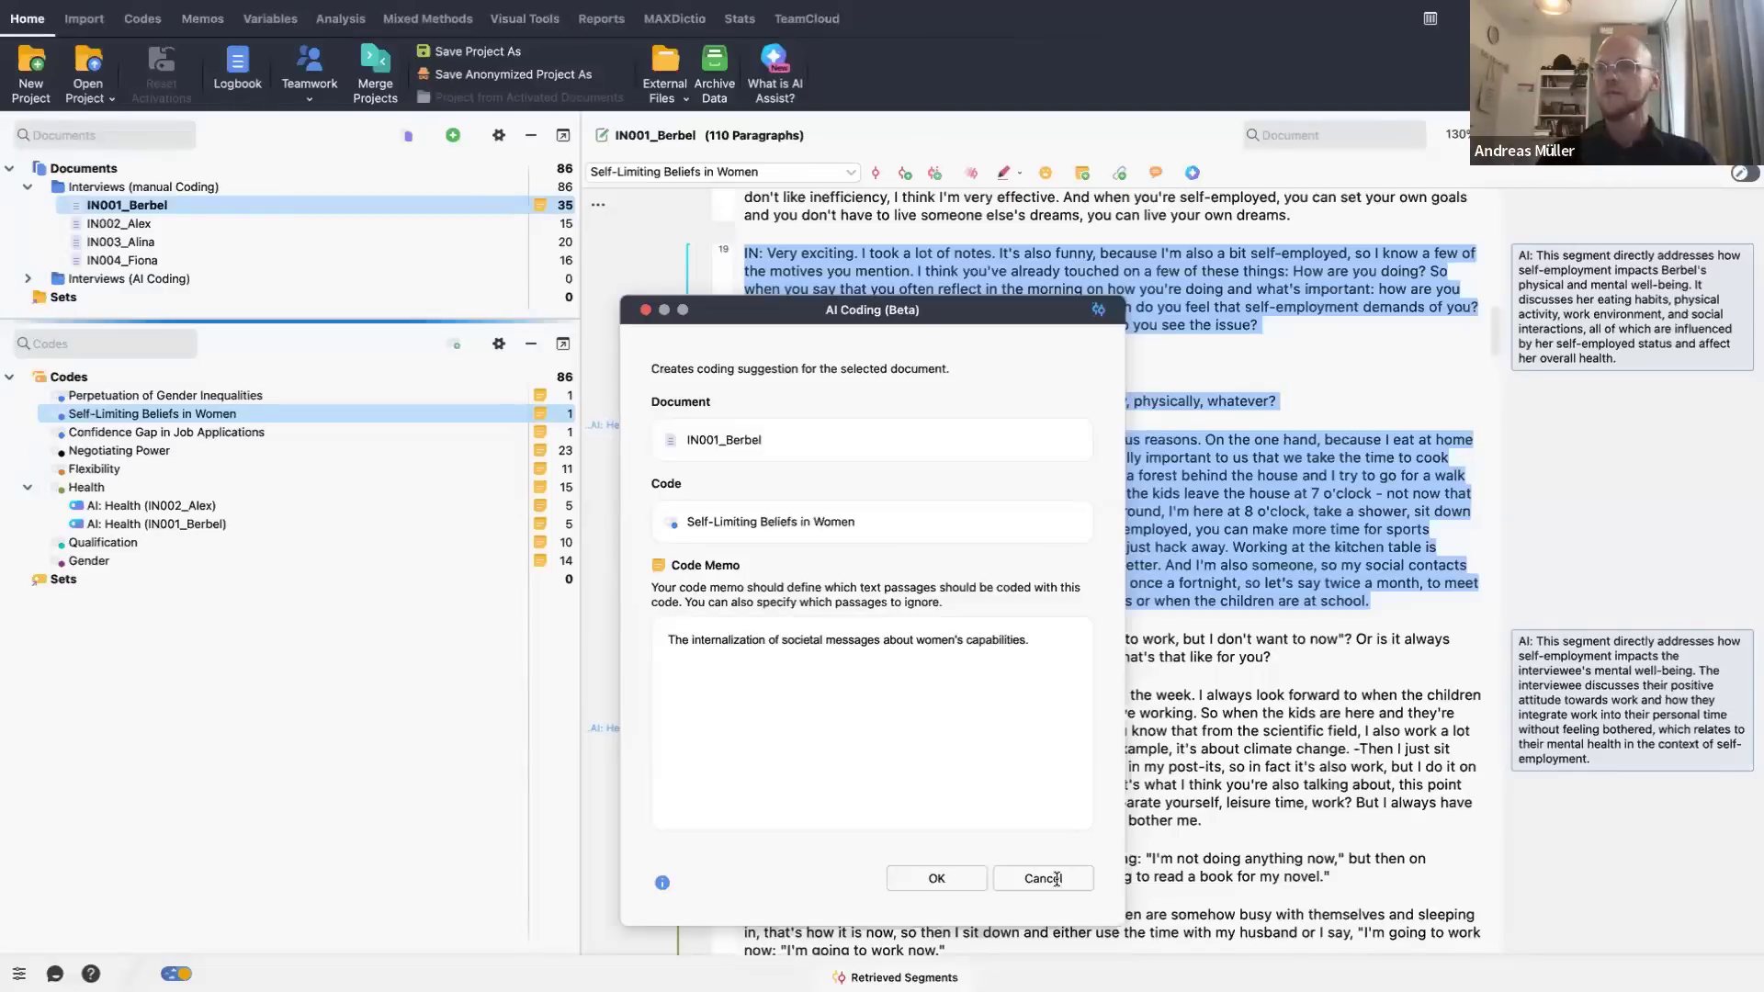
click(936, 877)
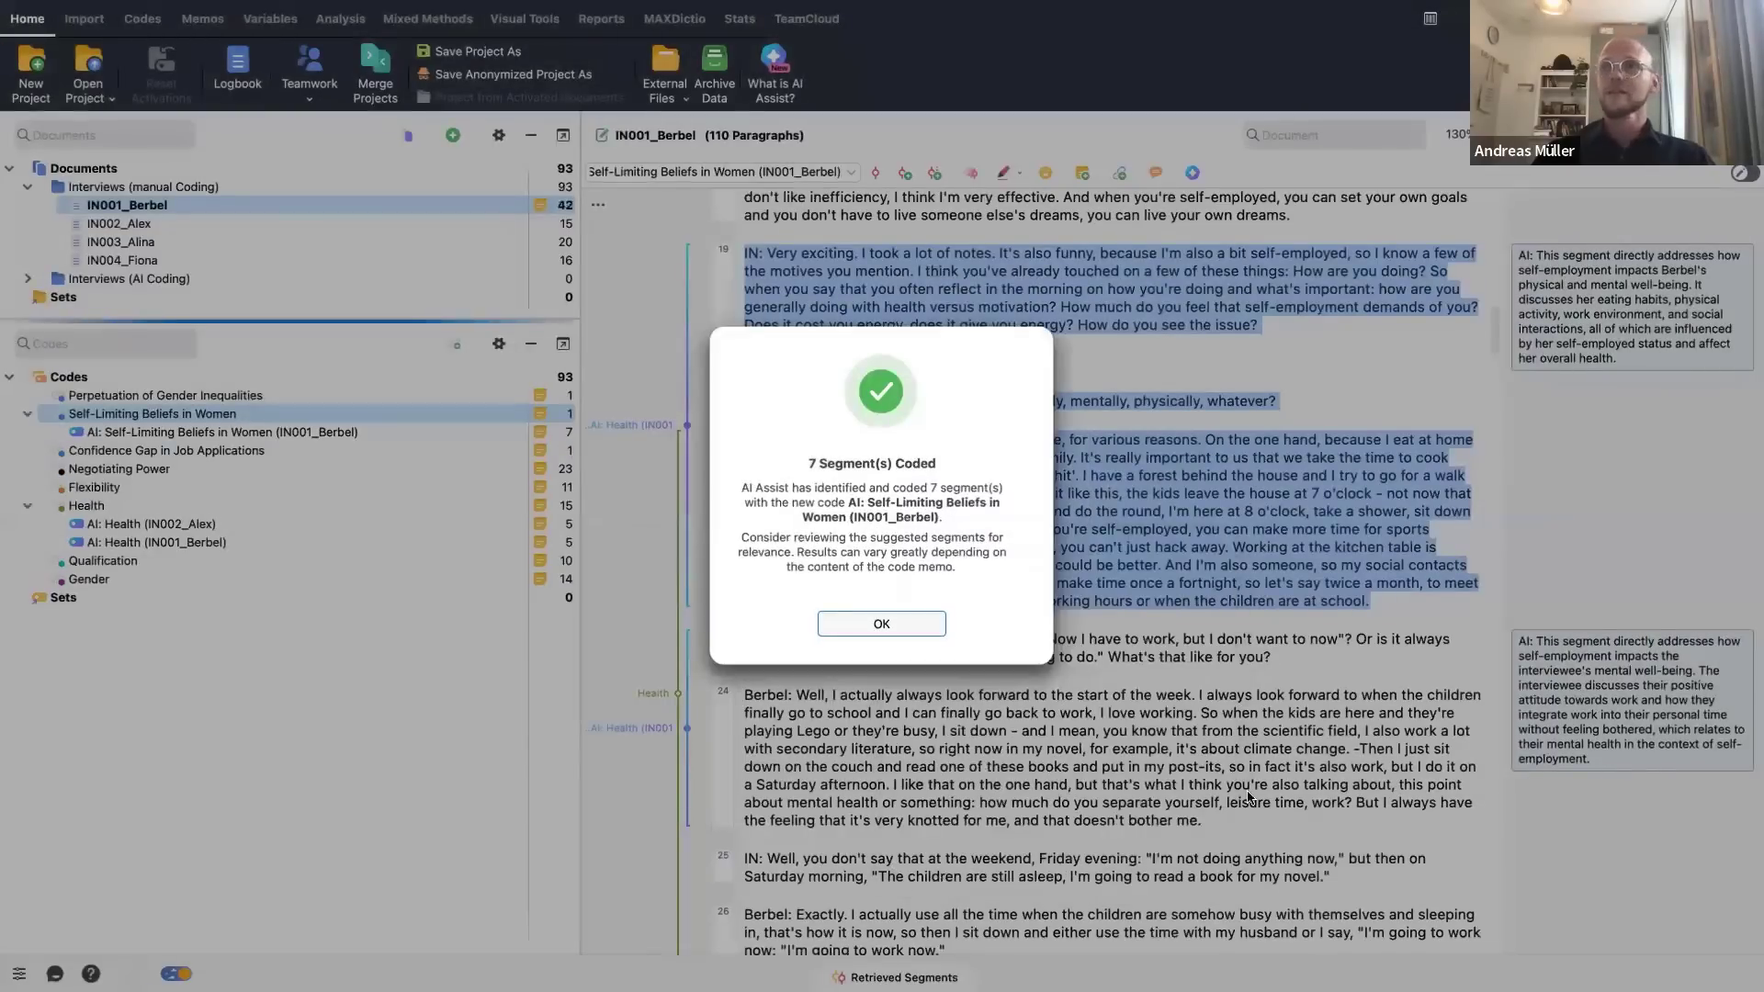
click(888, 626)
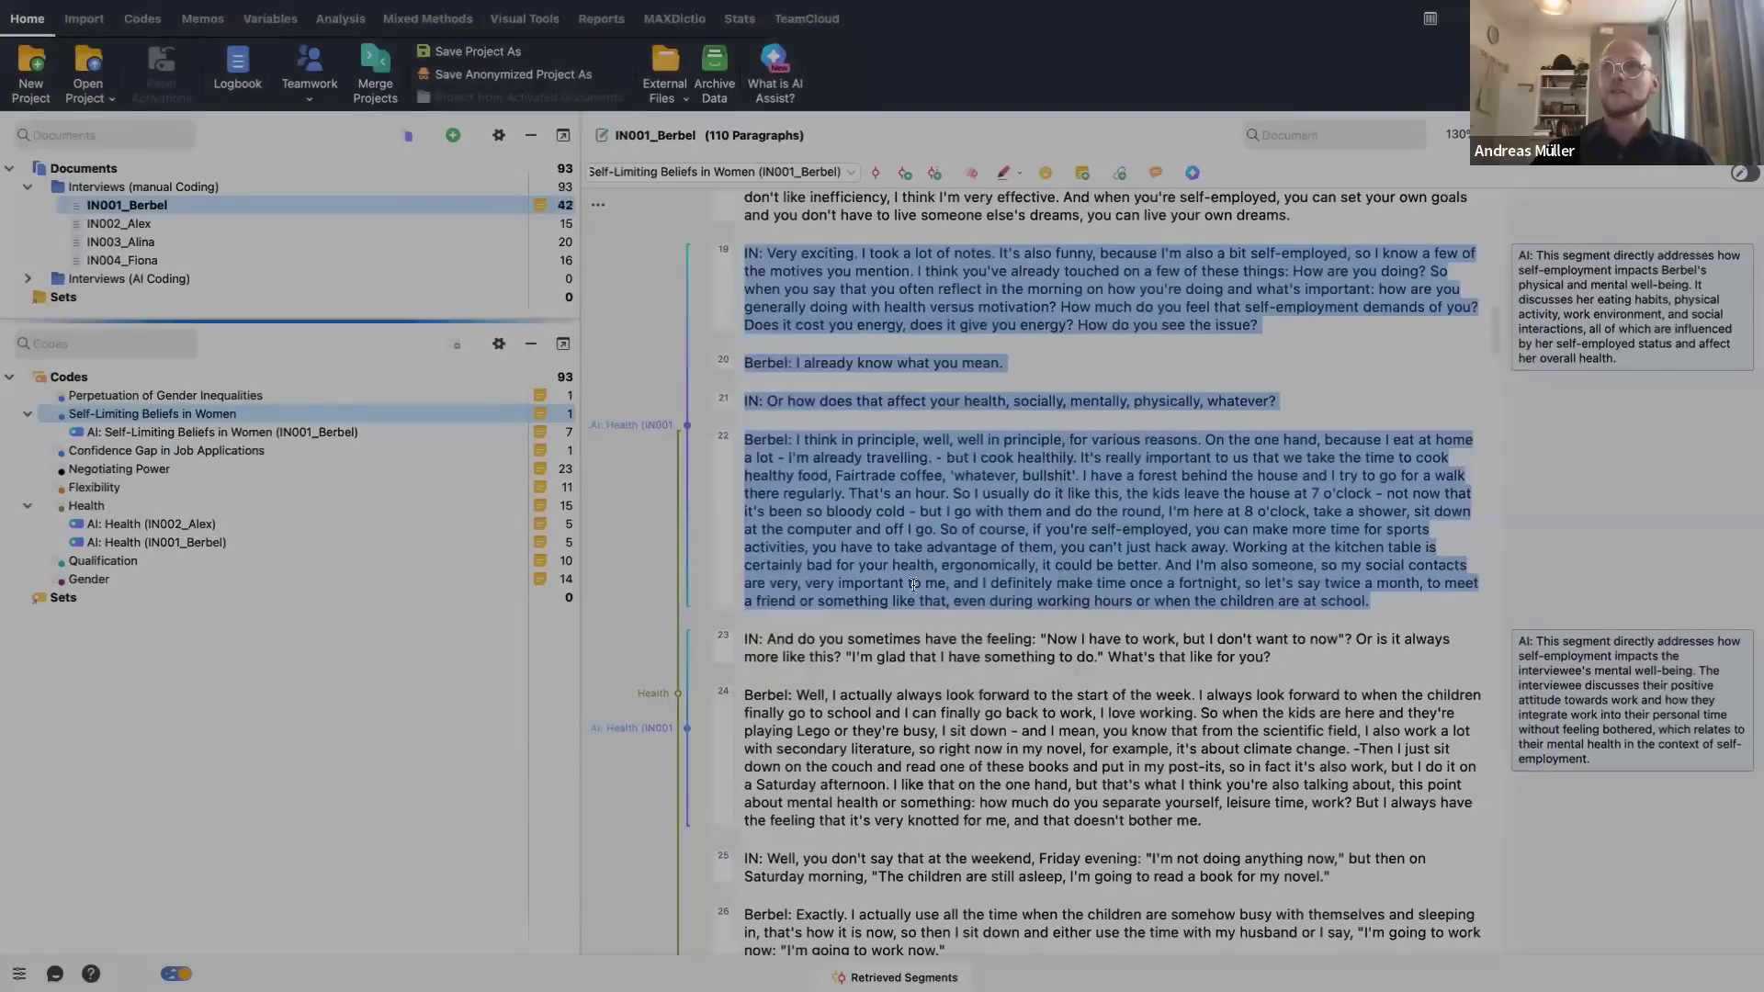
- Review the coded segments and AI comments of the new AI code under "Self-Limiting Beliefs in Women", starting with paragraph 36
click(350, 427)
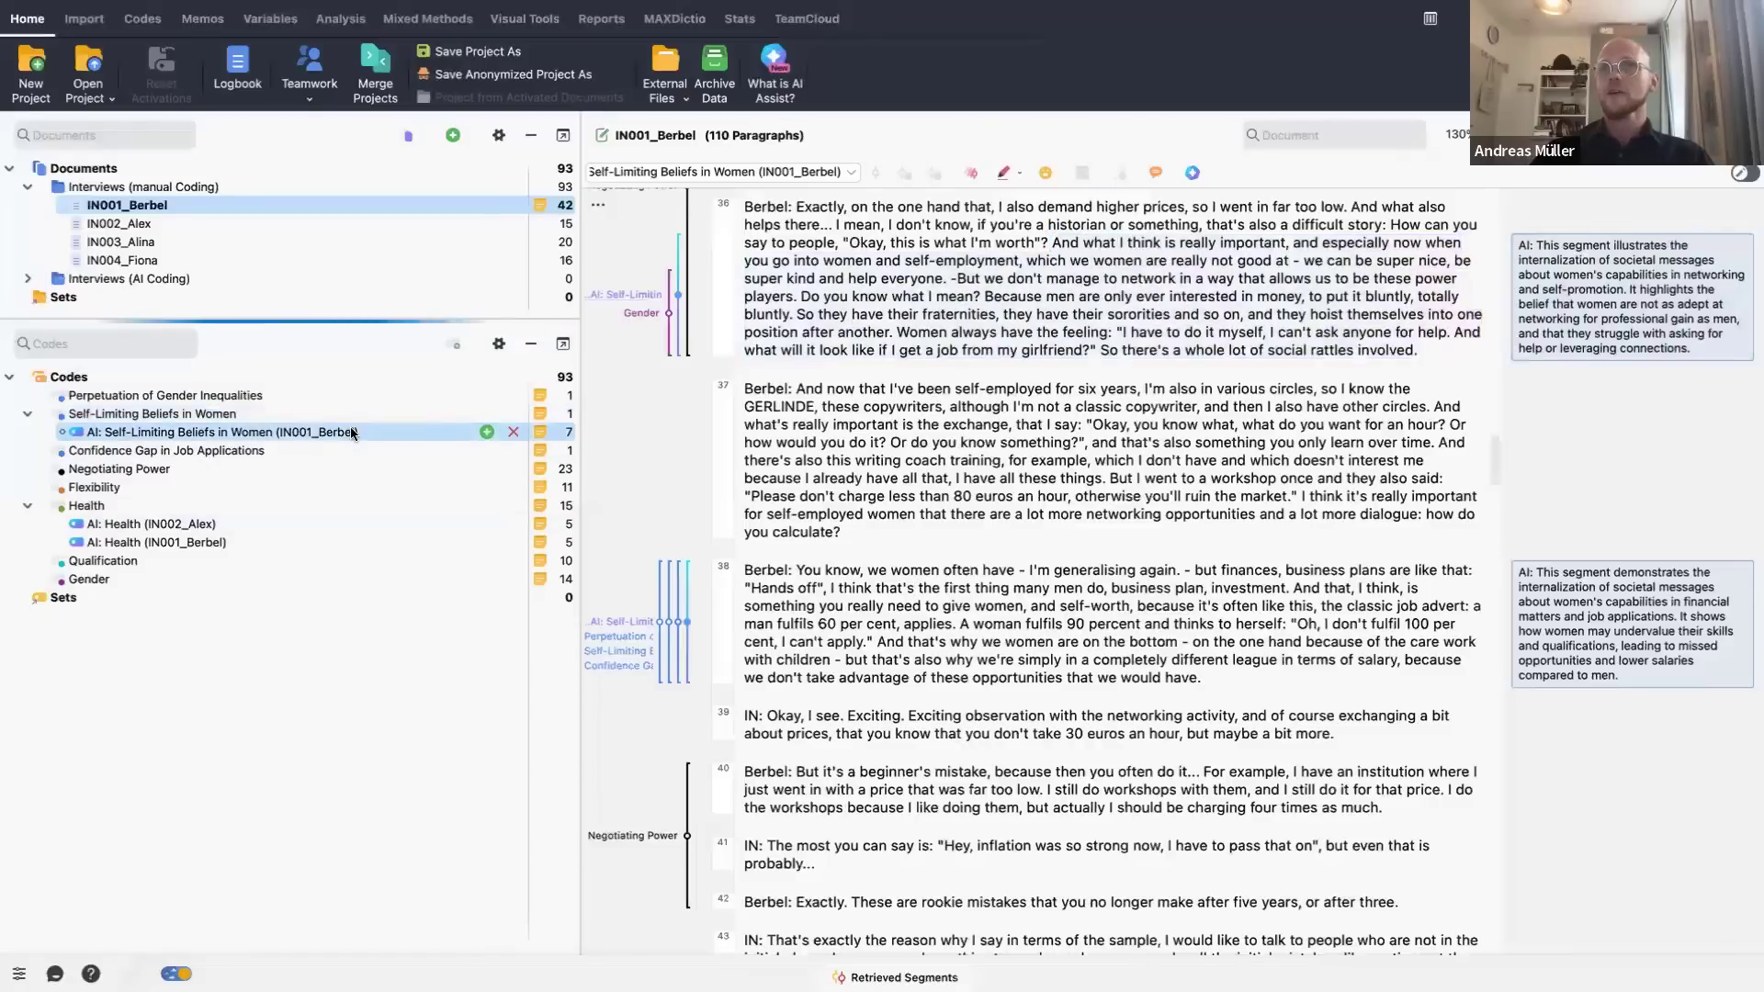
double_click(384, 431)
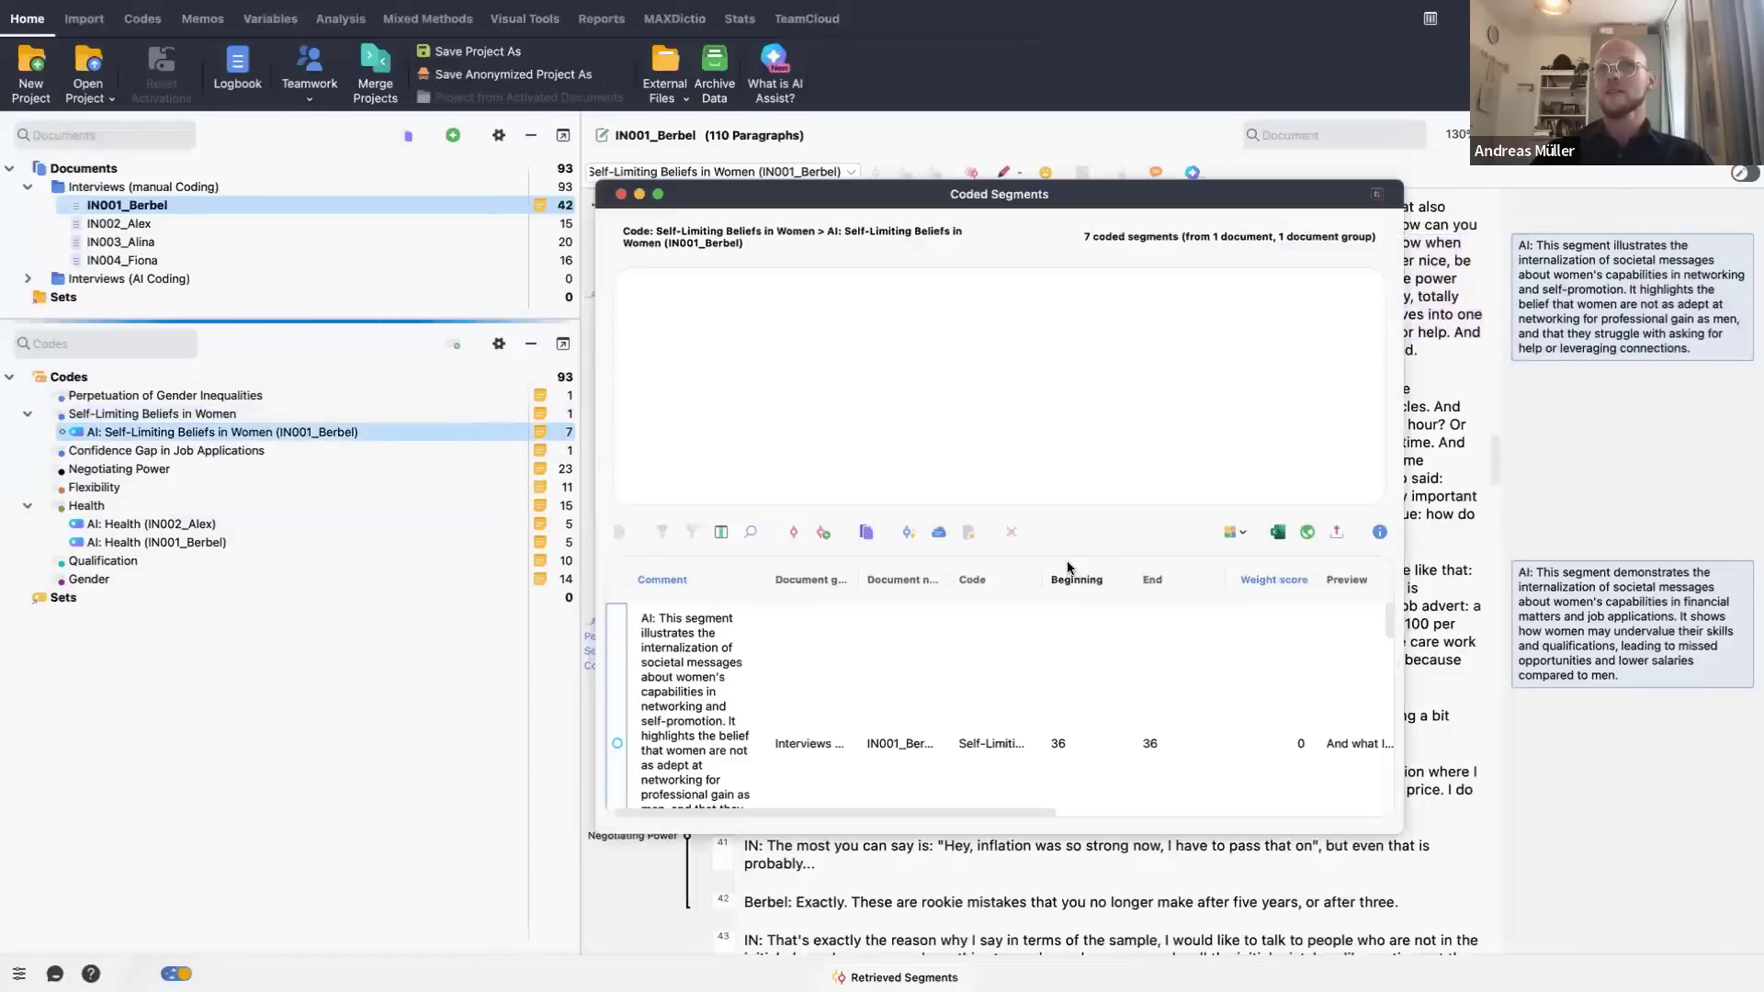
click(729, 662)
scroll(852, 689, down, 7)
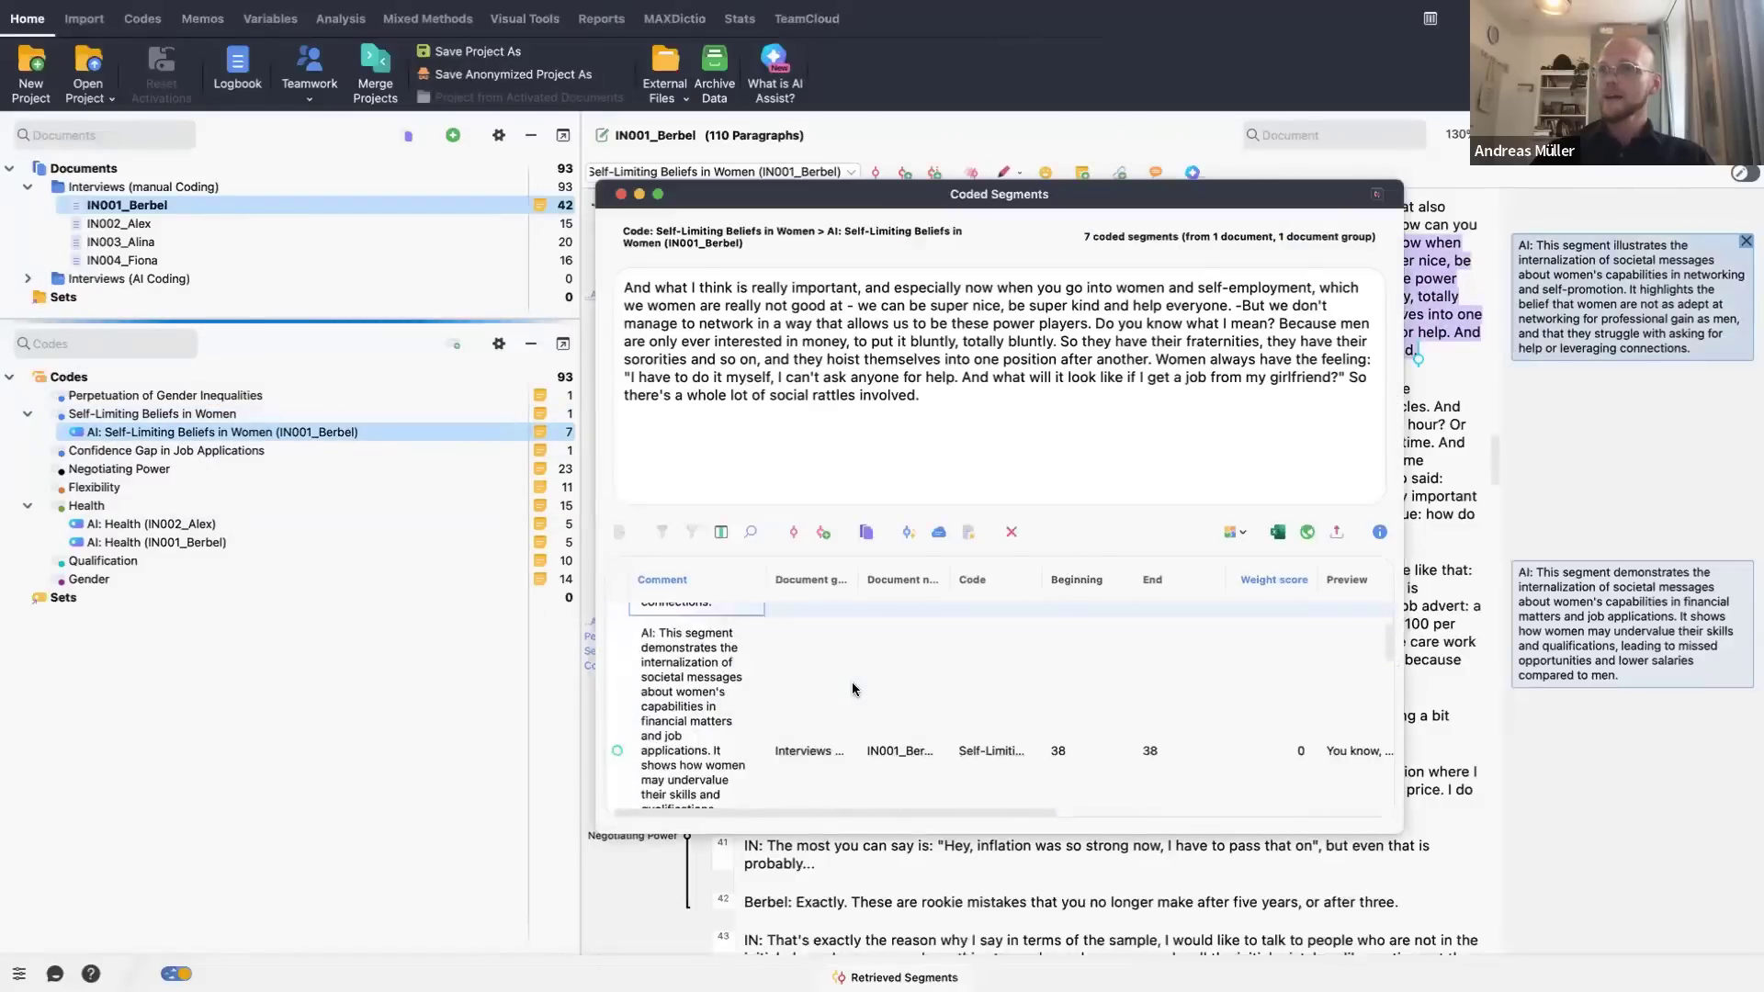
scroll(851, 687, up, 7)
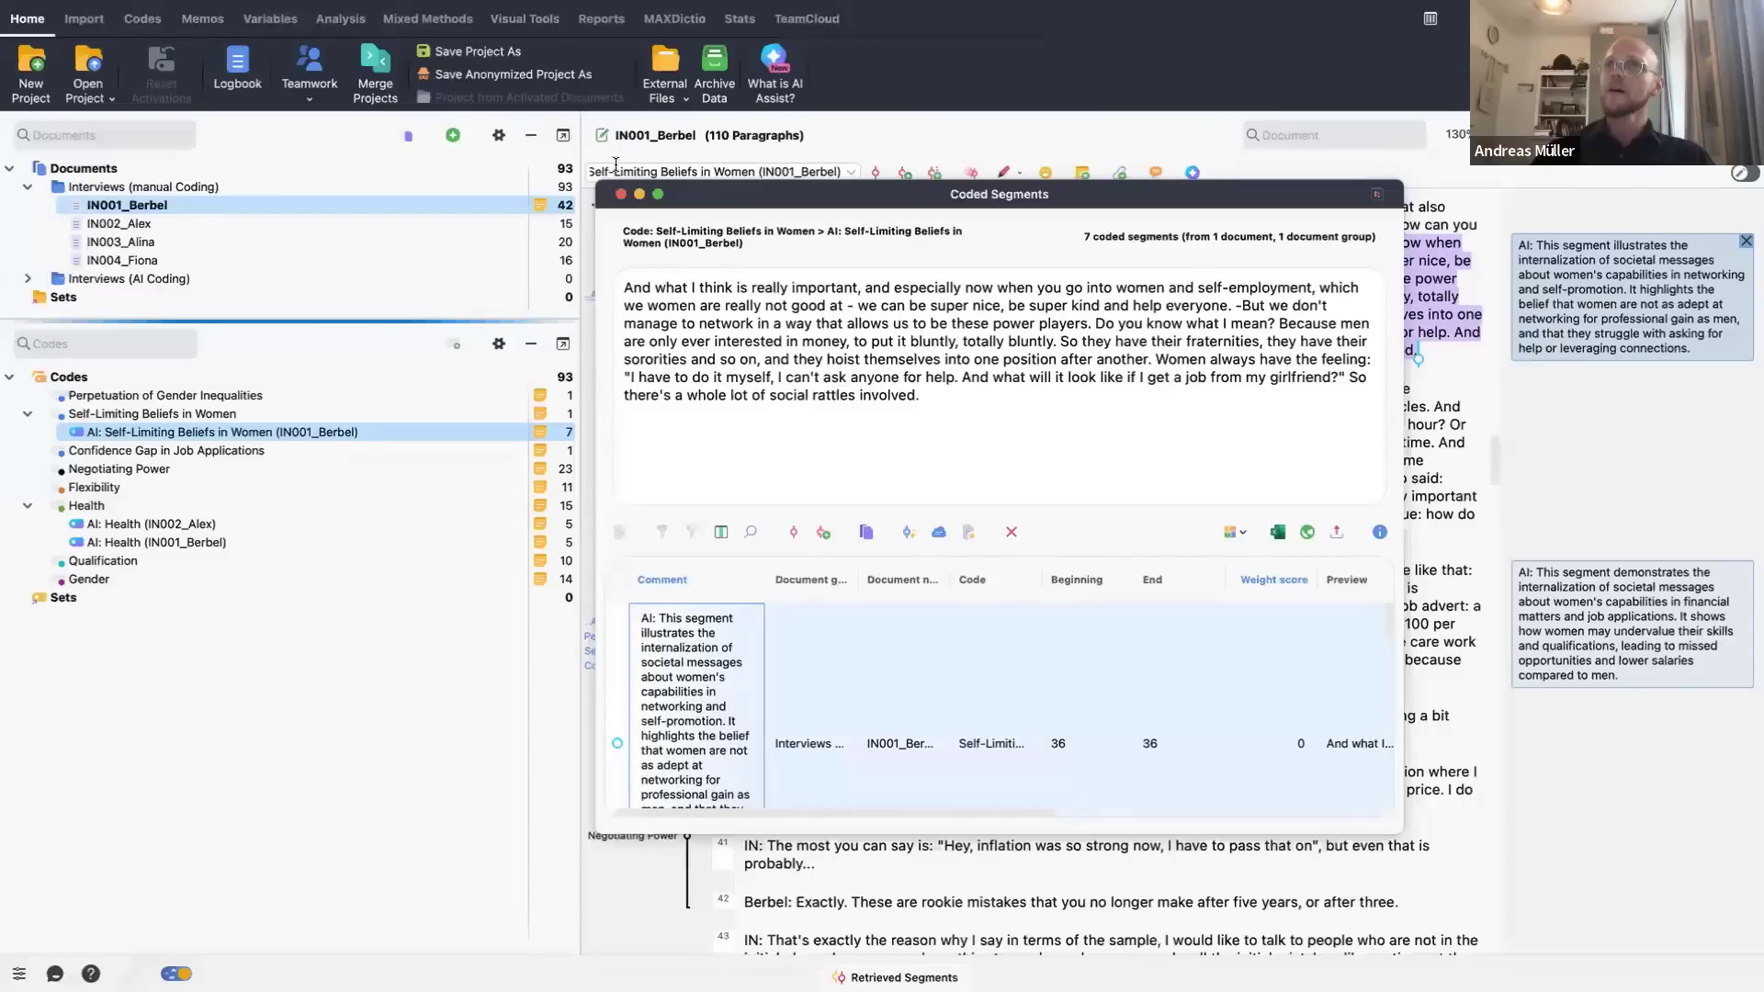
click(621, 194)
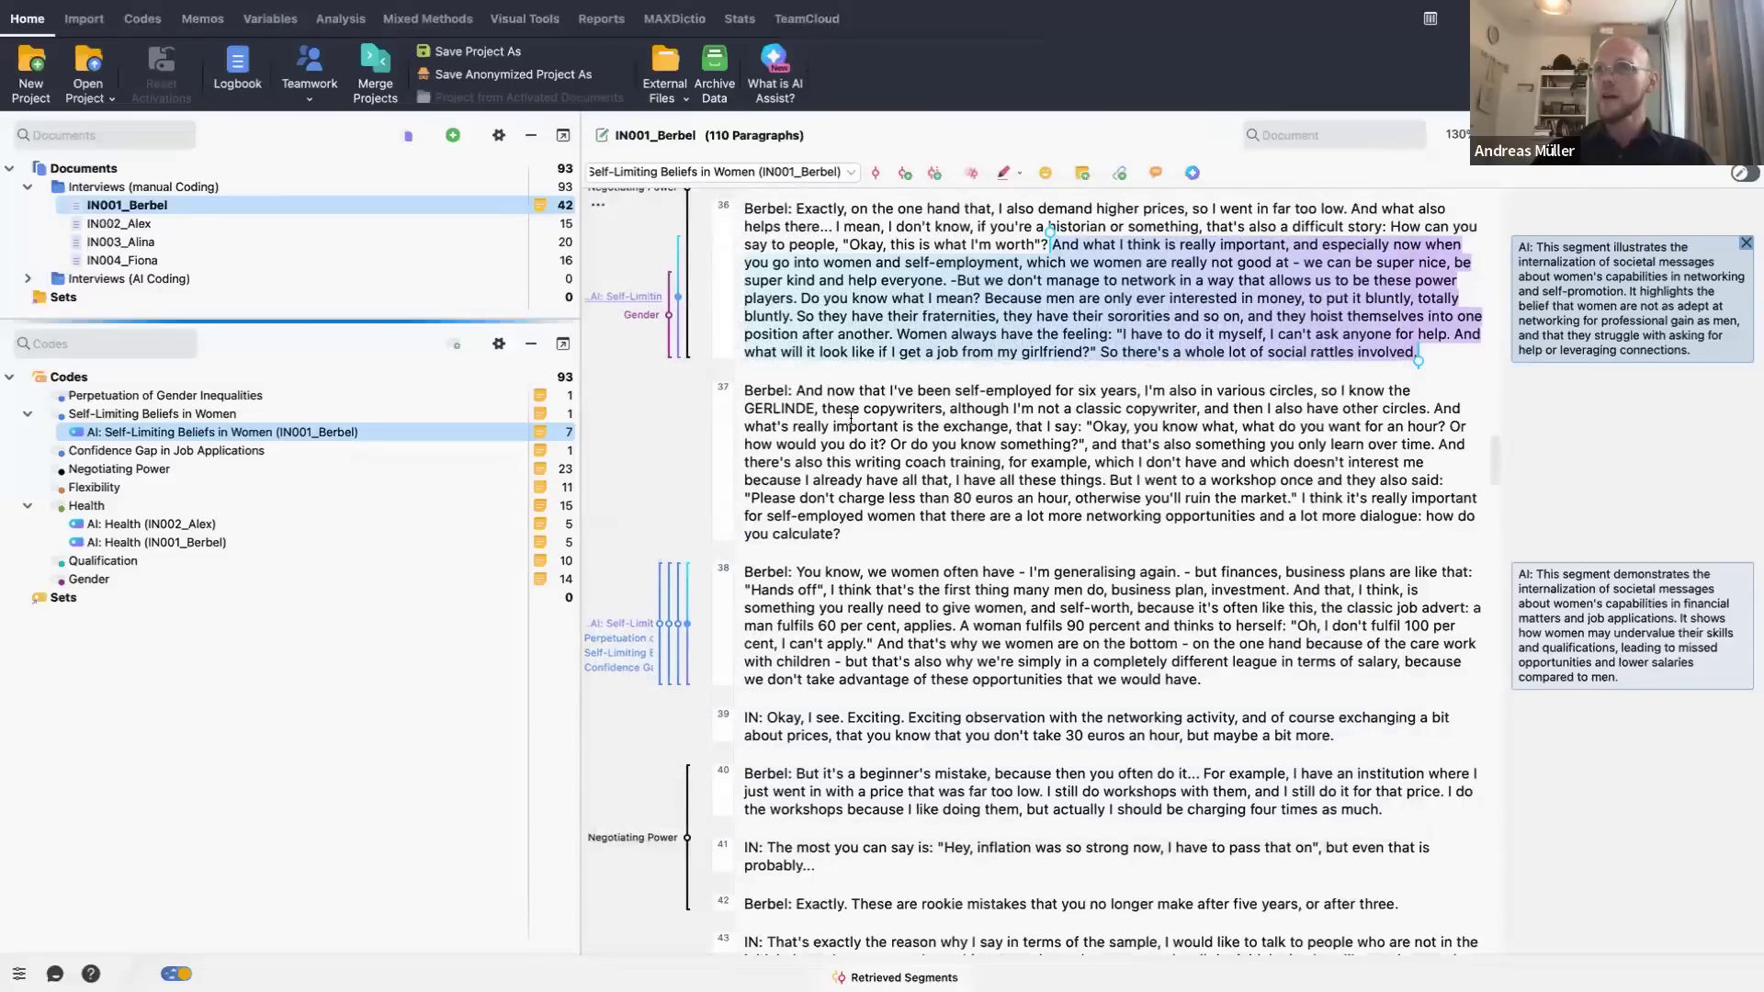
- Compare the AI-coded segments in paragraphs 38 and 36 of IN001 with the overlapping codings in the document
scroll(652, 603, down, 1)
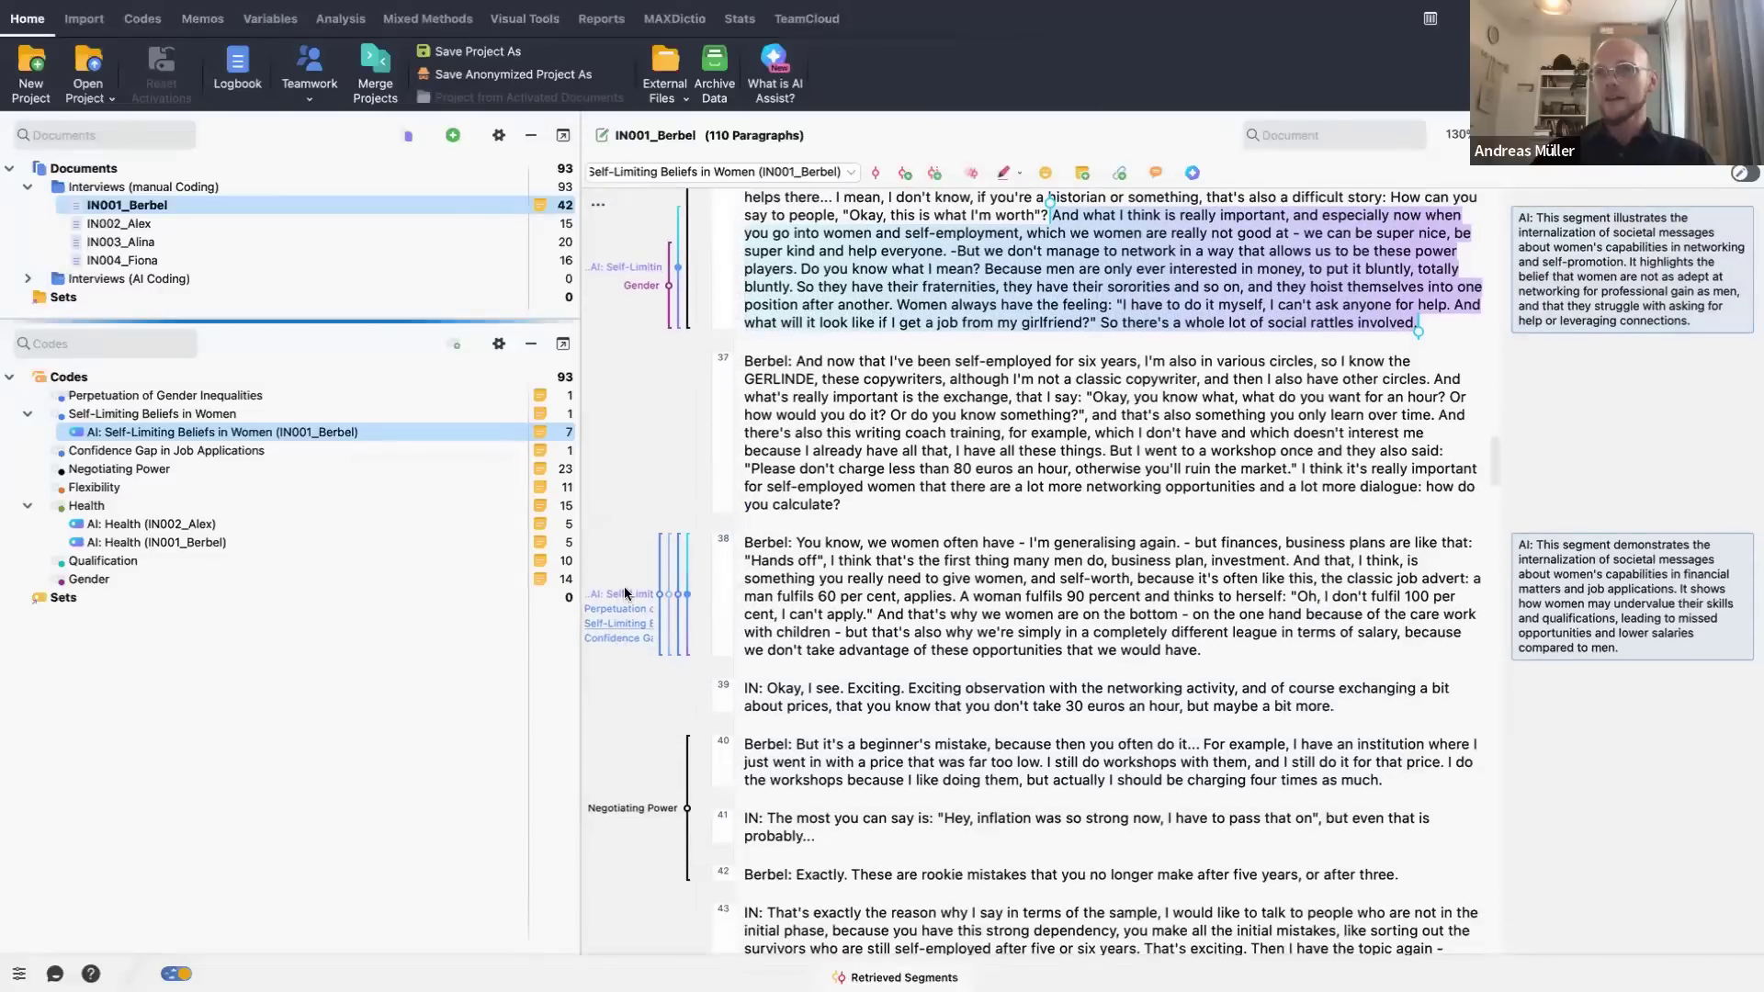
click(625, 592)
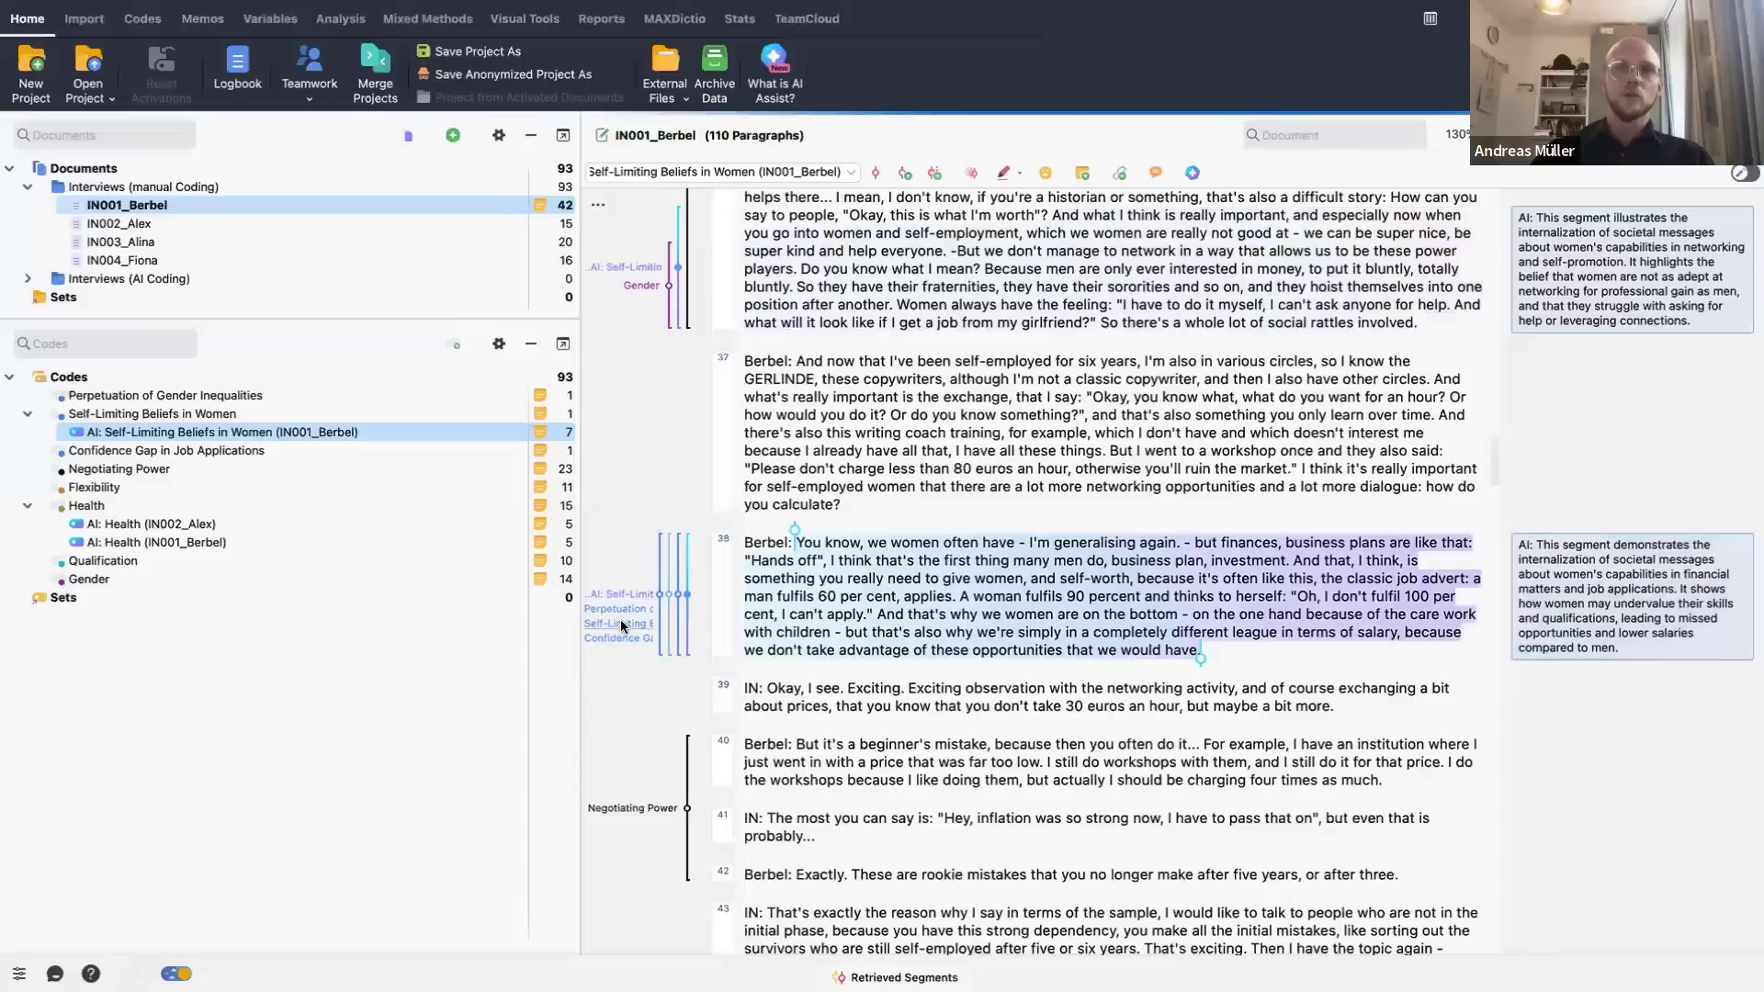
click(623, 621)
click(632, 595)
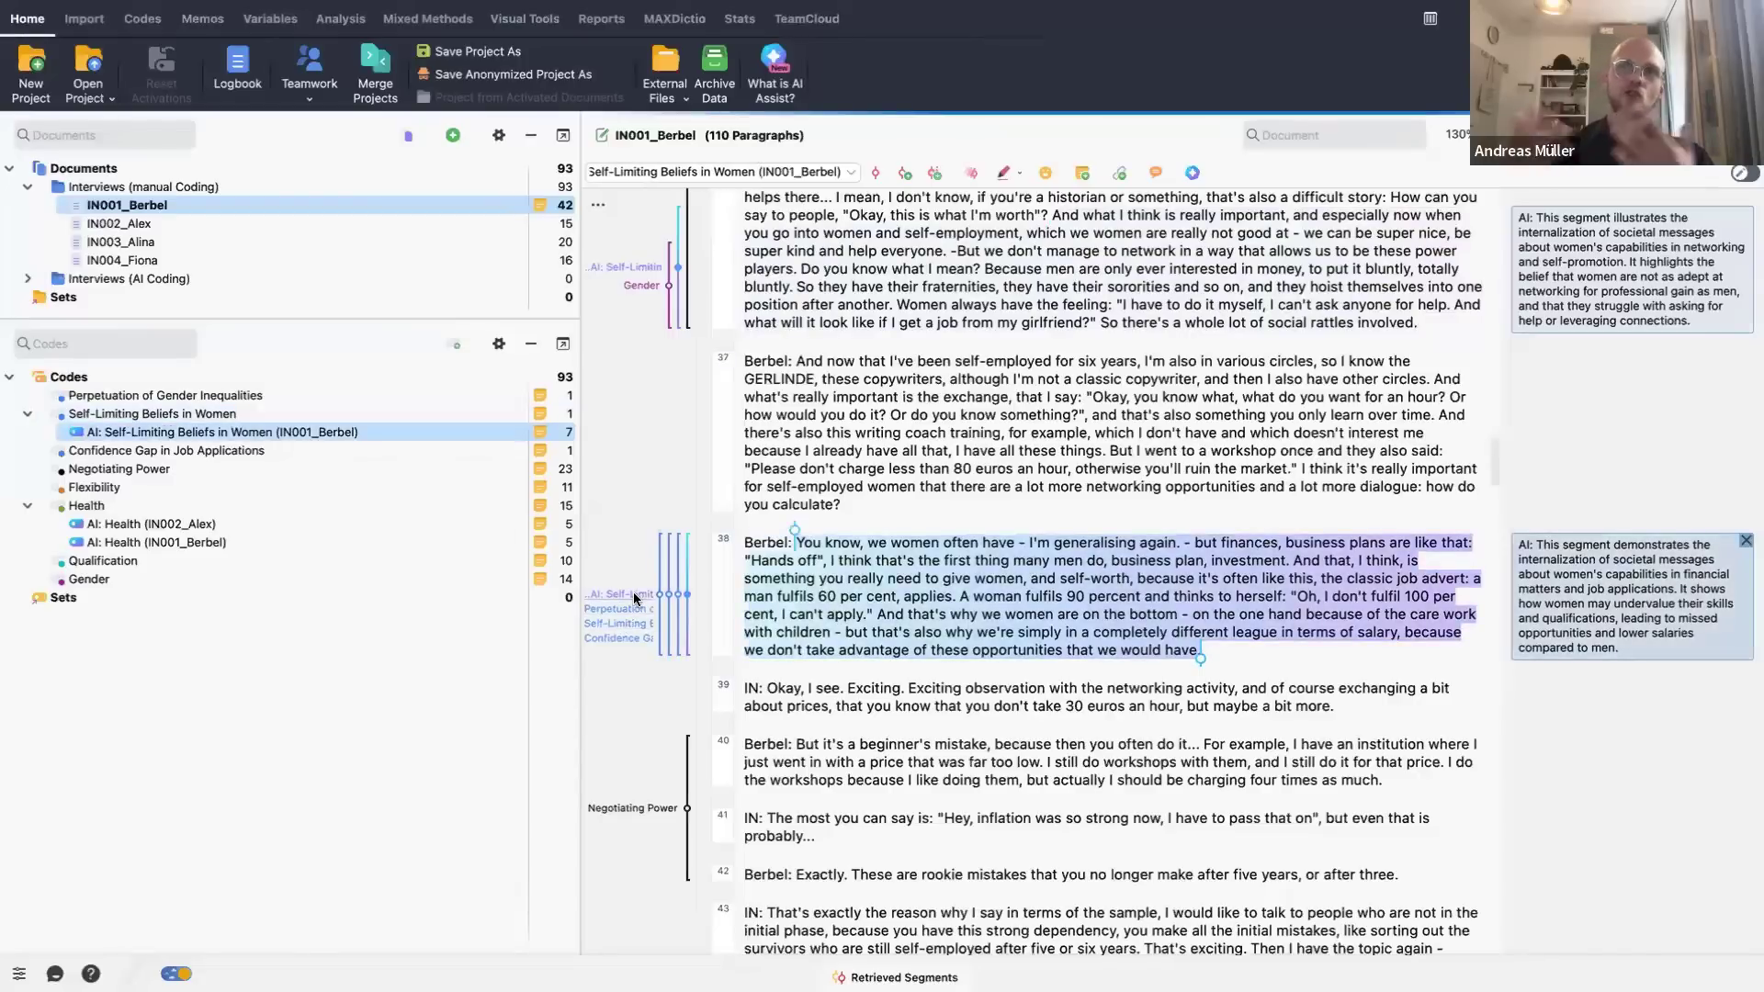
scroll(752, 517, up, 2)
scroll(752, 517, up, 3)
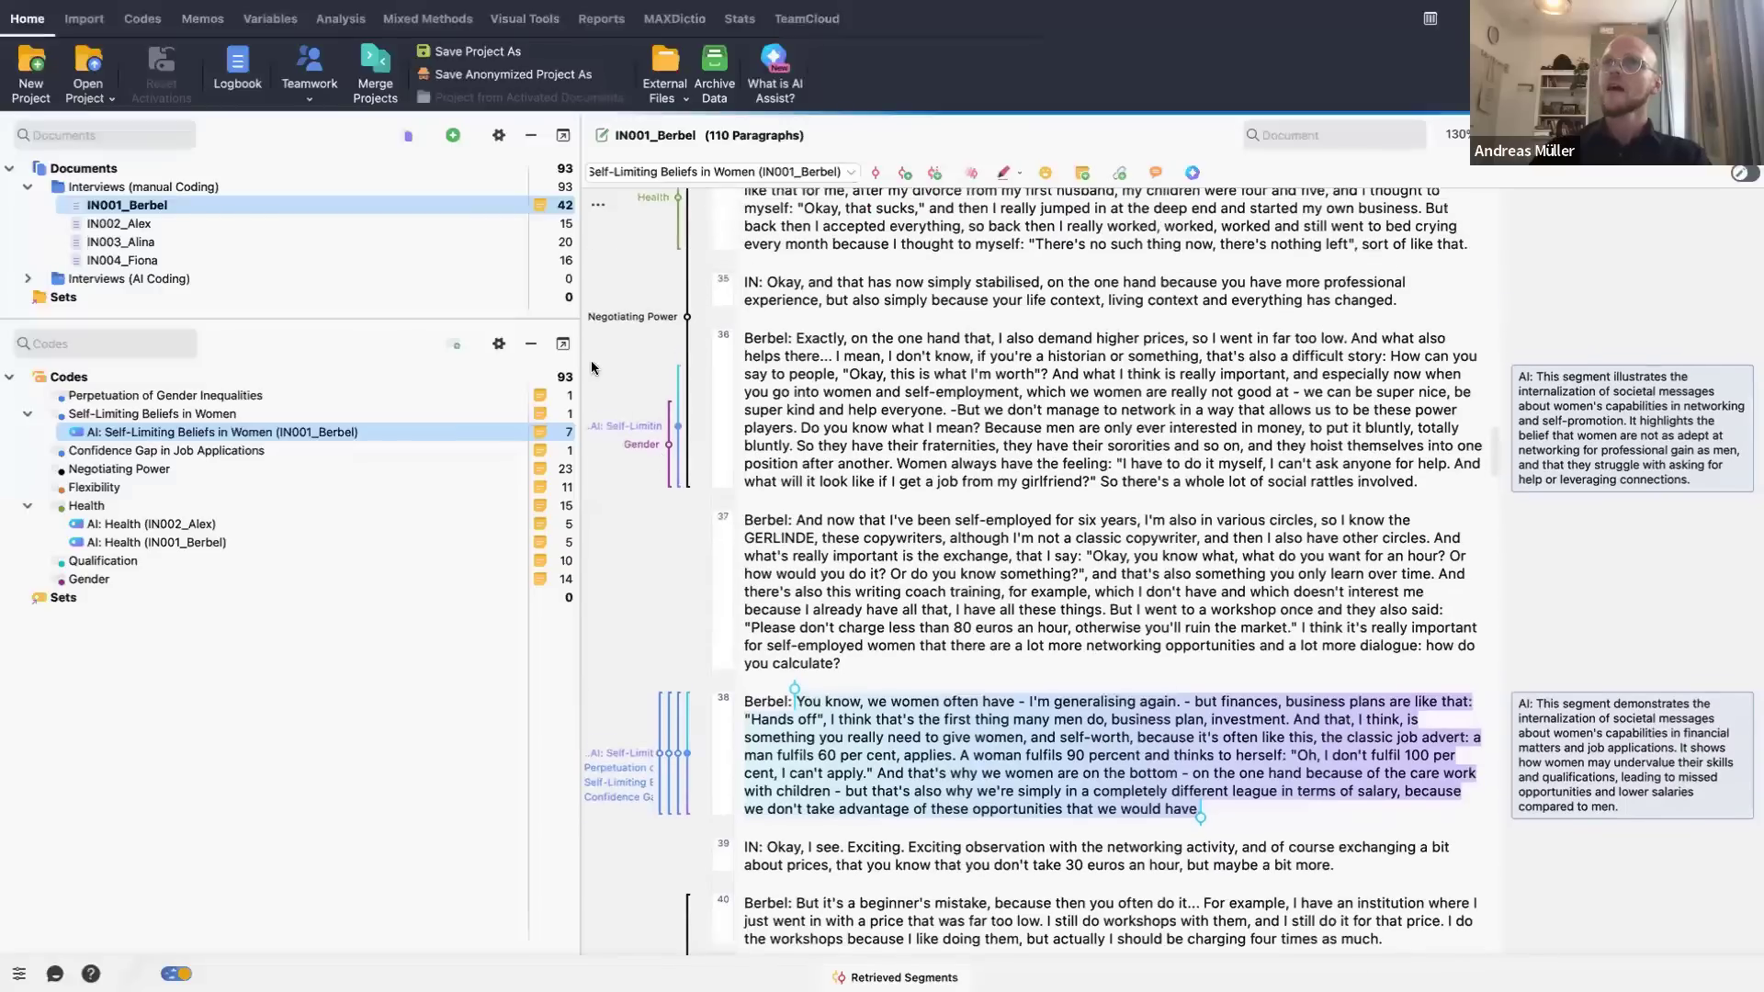
click(621, 429)
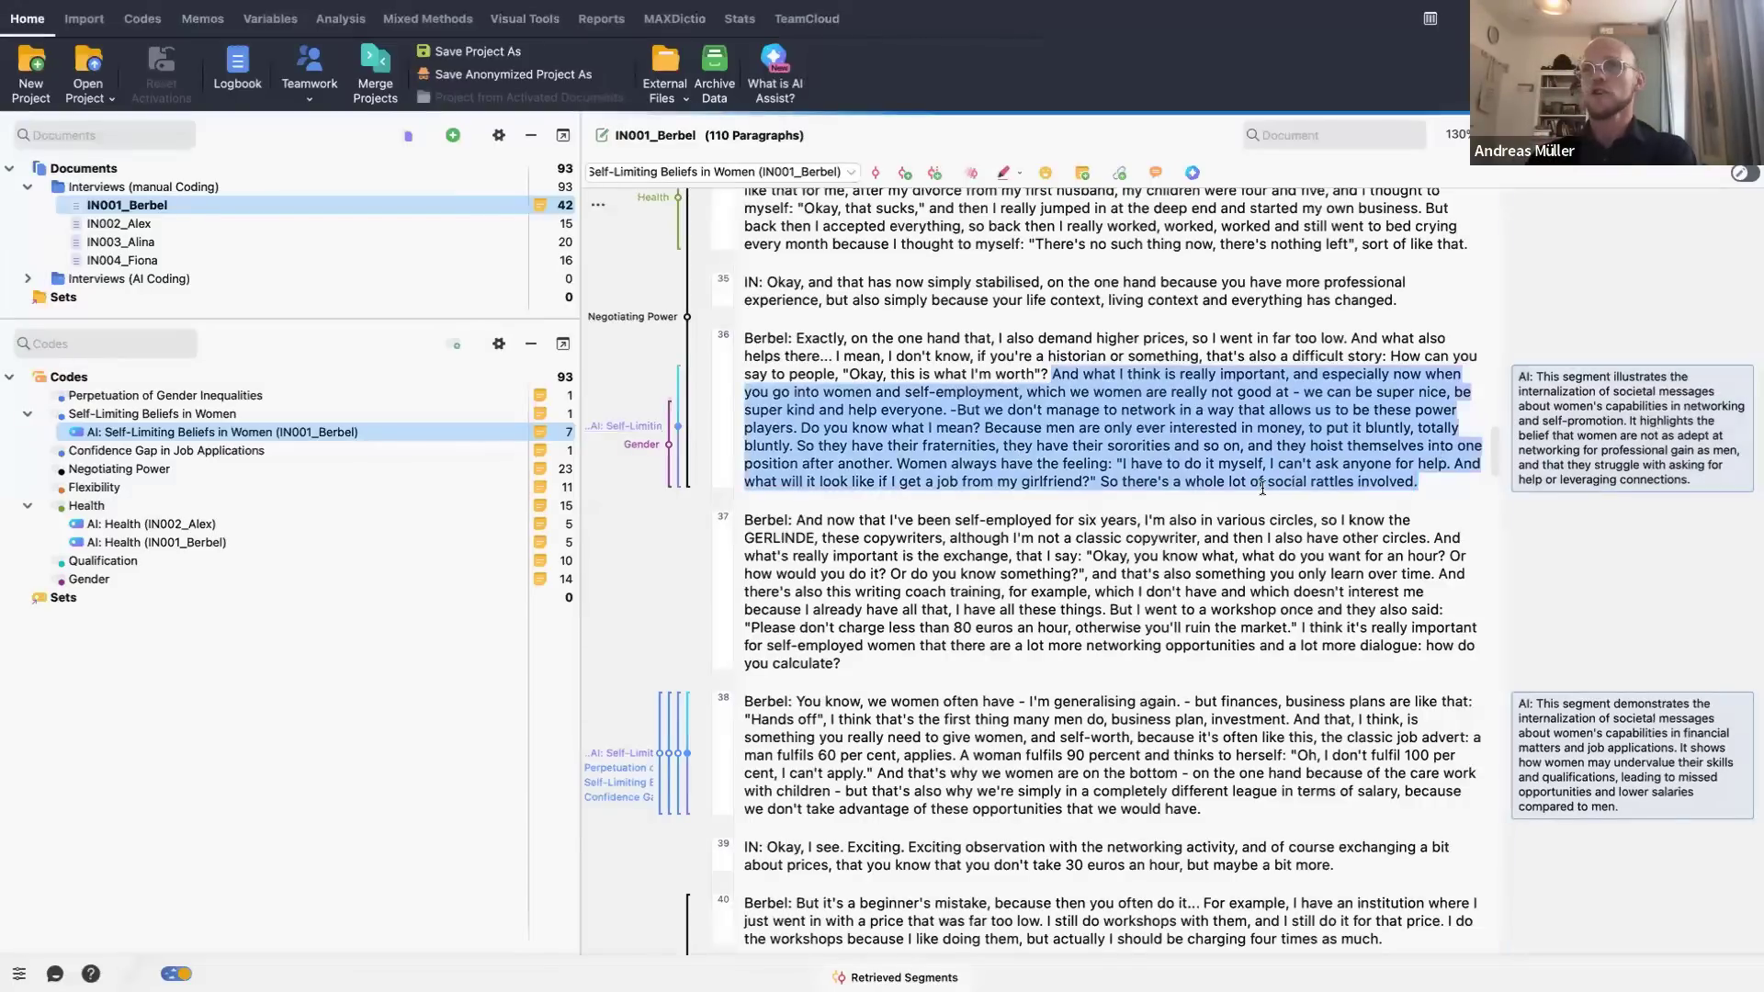
- Examine the AI-coded self-limiting beliefs segment in paragraph 51 of IN001 together with its AI comment
scroll(1262, 487, down, 6)
scroll(1262, 488, down, 5)
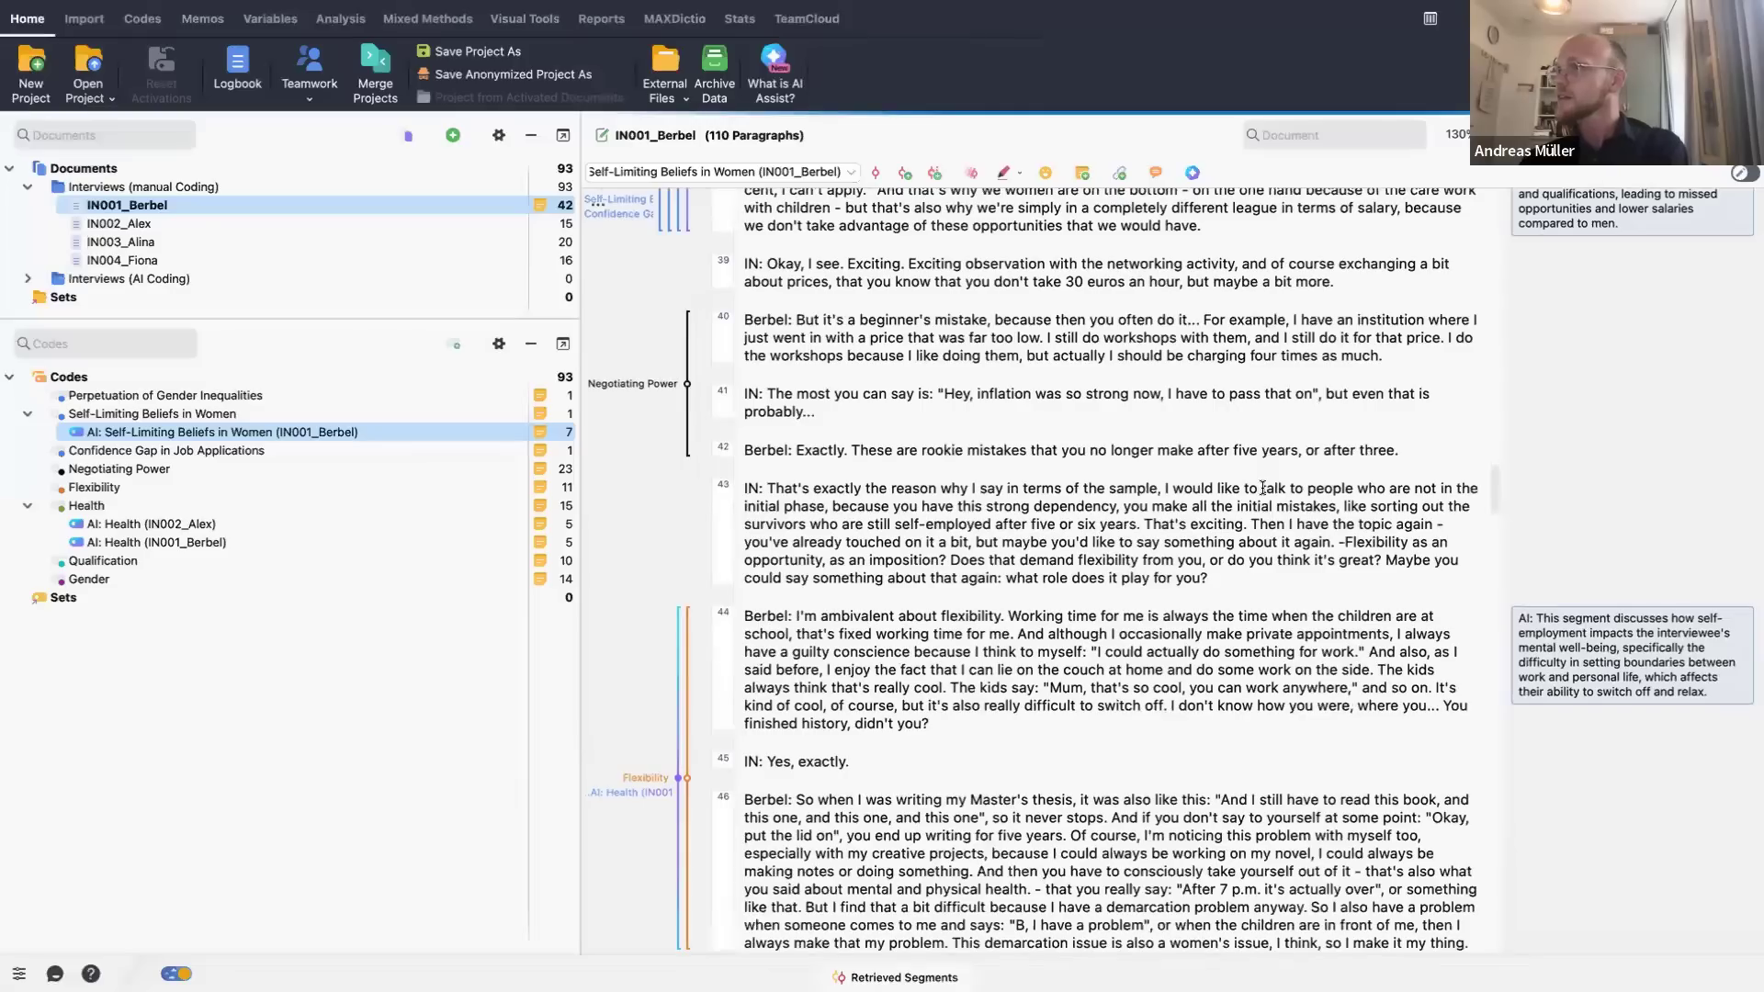
scroll(1262, 487, down, 15)
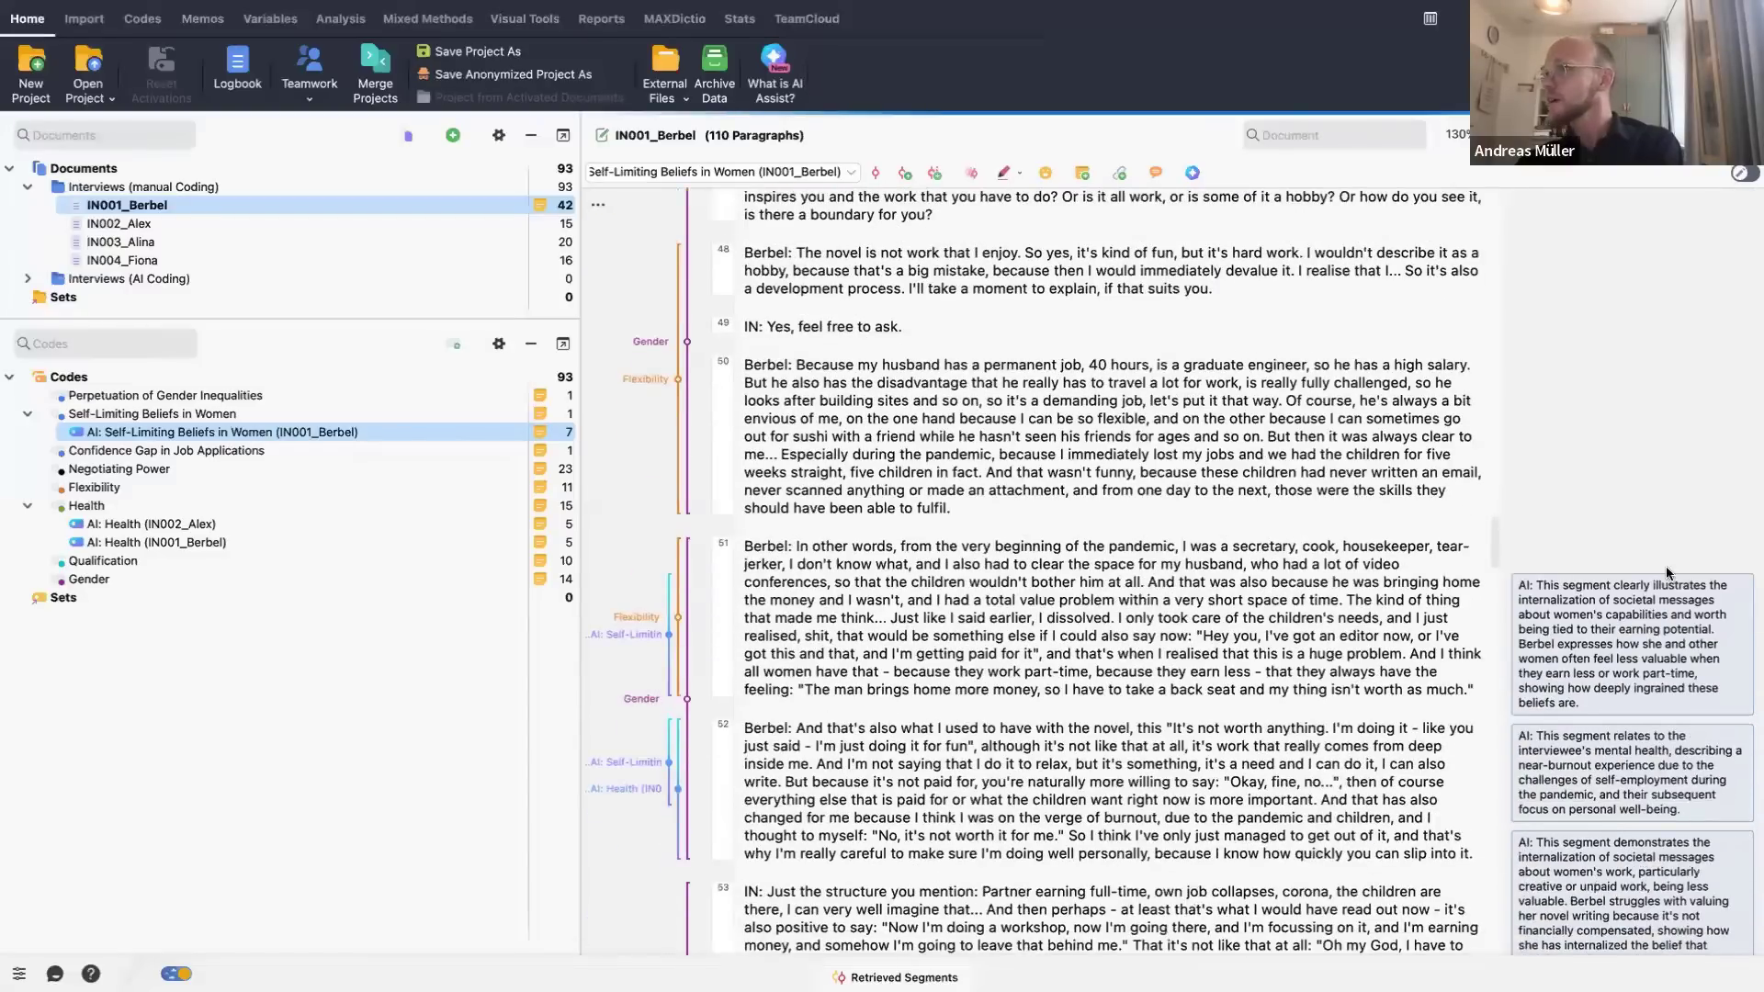
mouse_move(1558, 597)
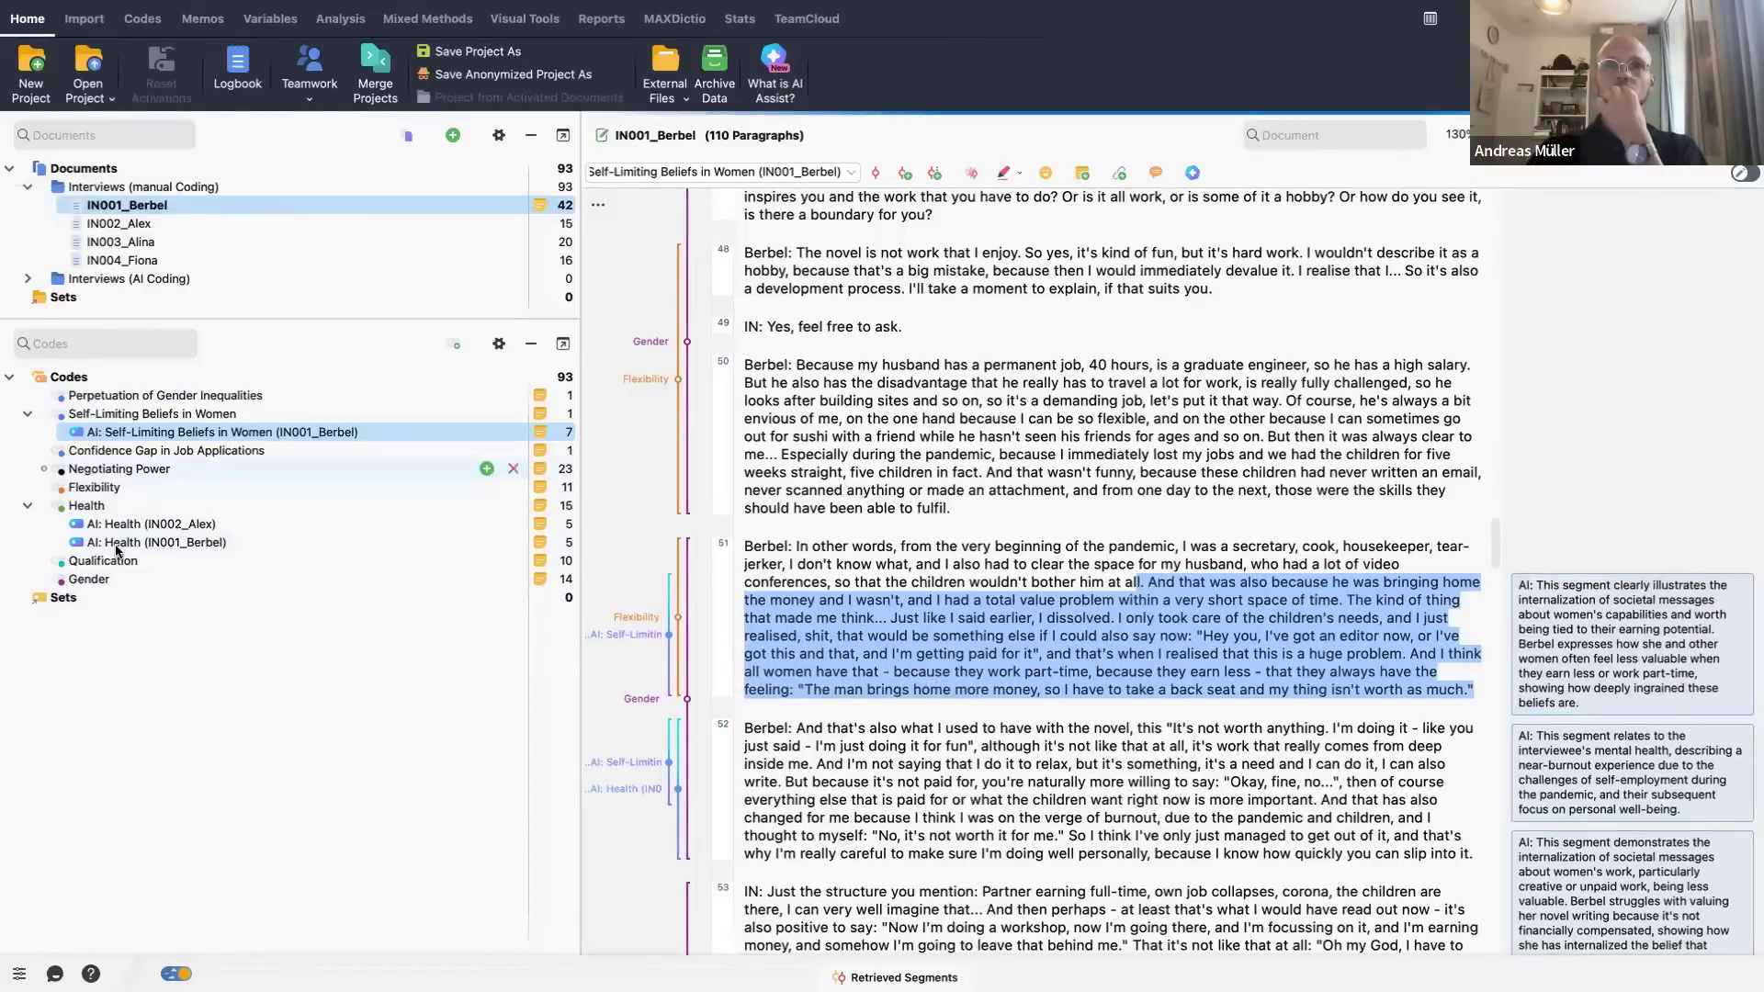
- Move the AI-generated "Self-Limiting Beliefs in Women" code for IN001 under the code "Gender" as a subcode
drag(138, 542, 112, 547)
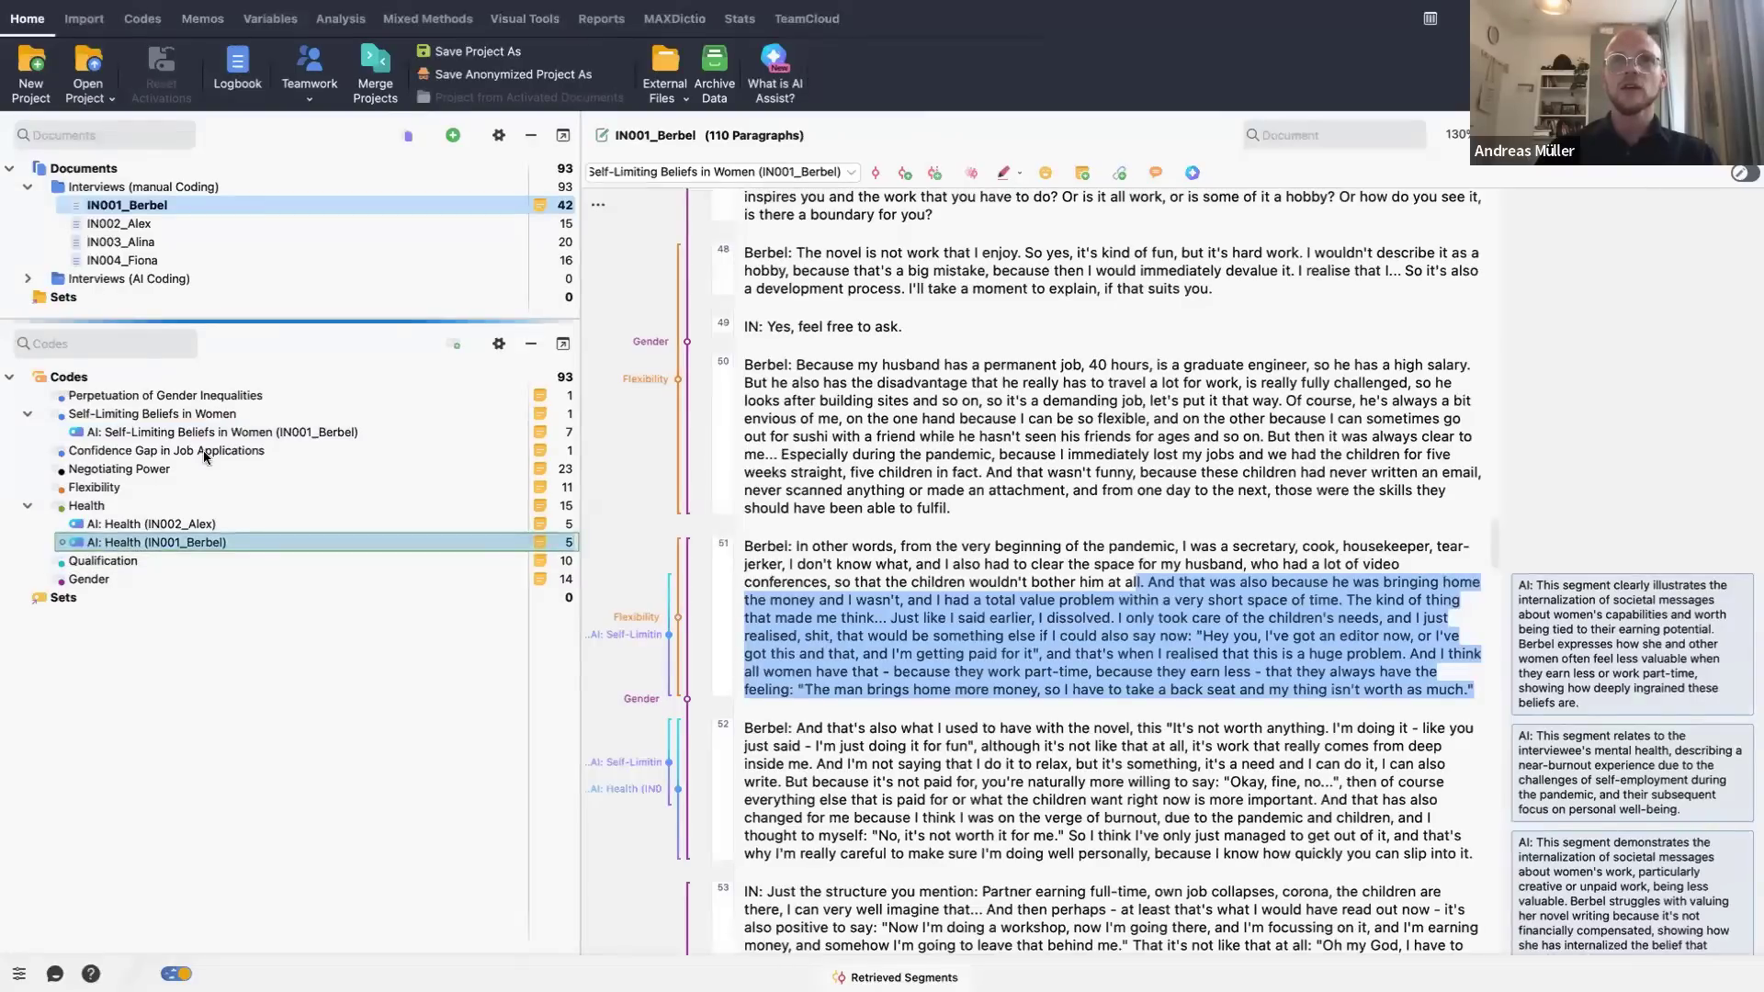
click(240, 418)
click(236, 432)
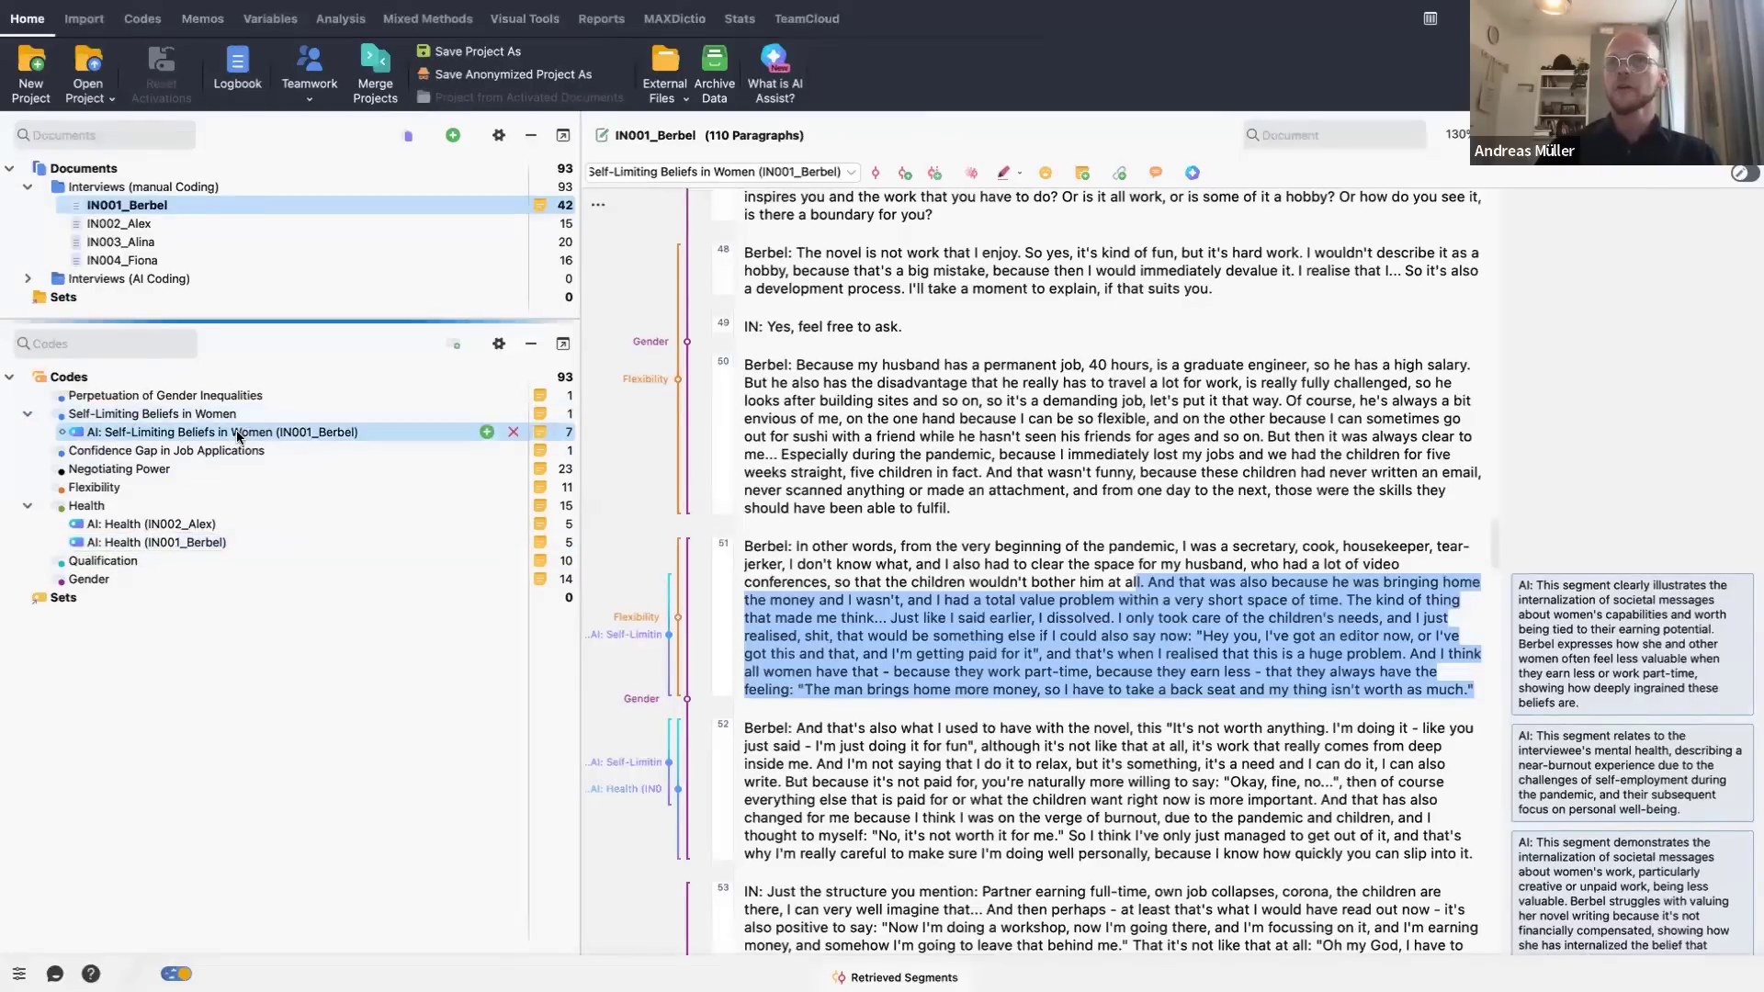
drag(211, 499, 155, 580)
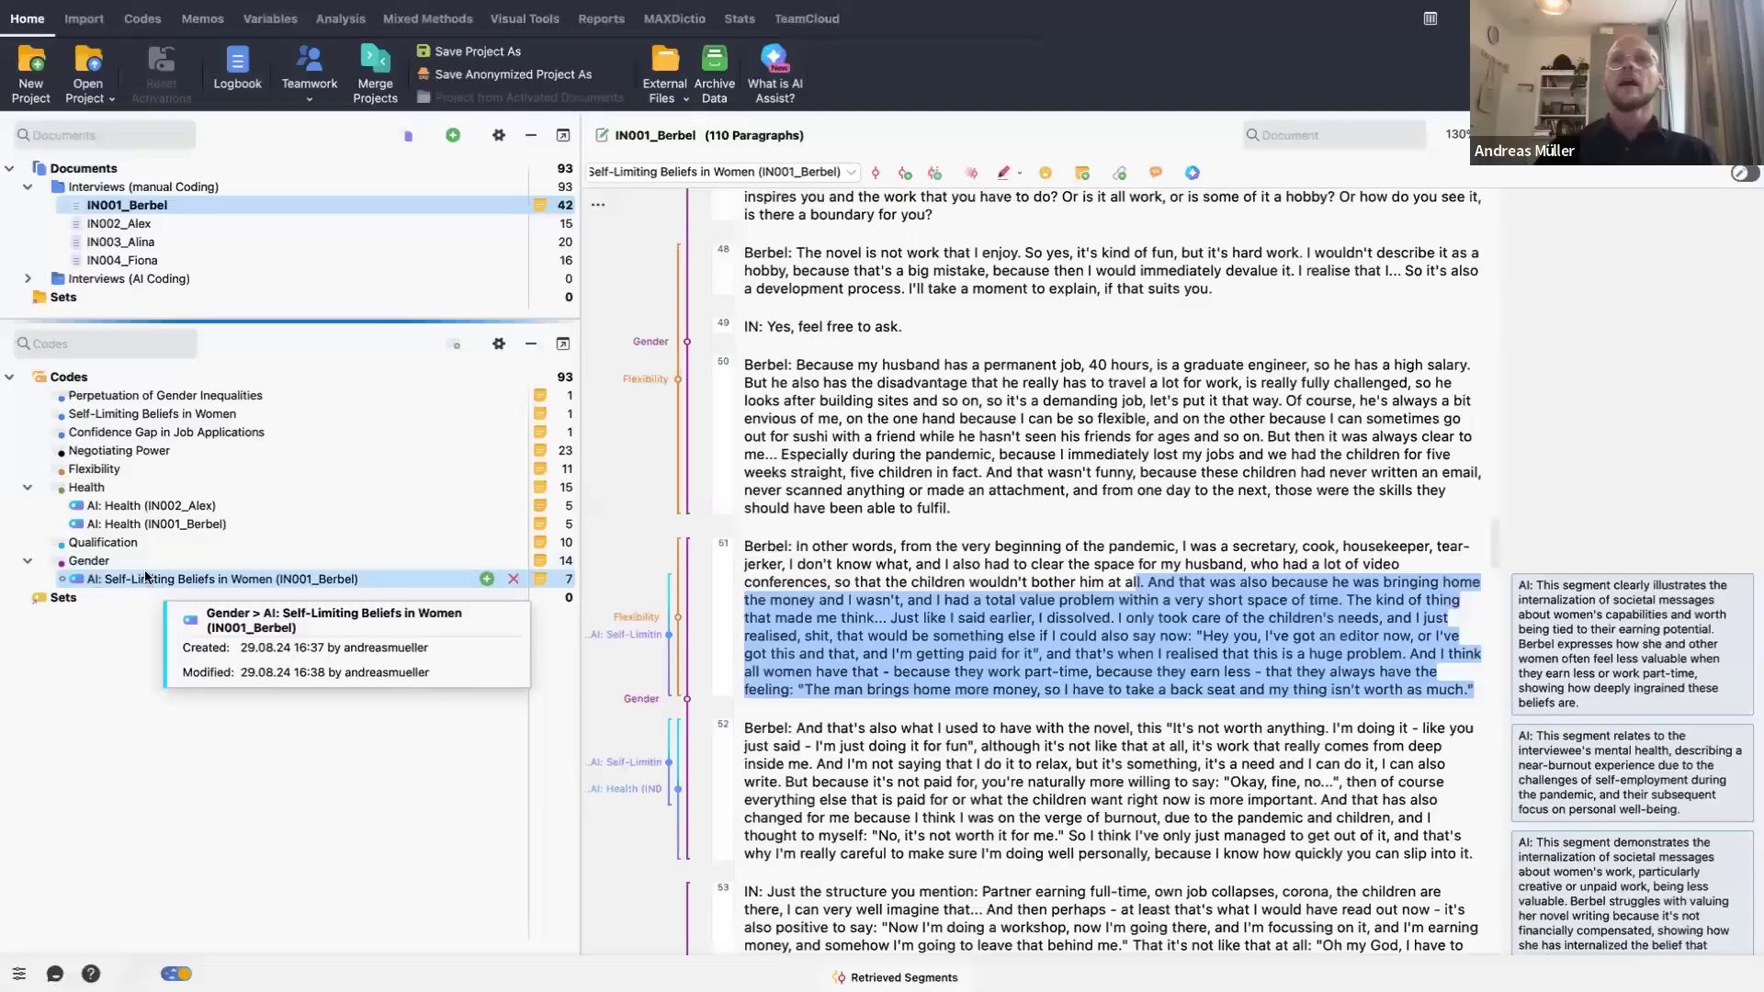
- Recolour the AI subcode under "Gender" orange-red and rename it "Self-Limiting Beliefs in Women"
right_click(145, 579)
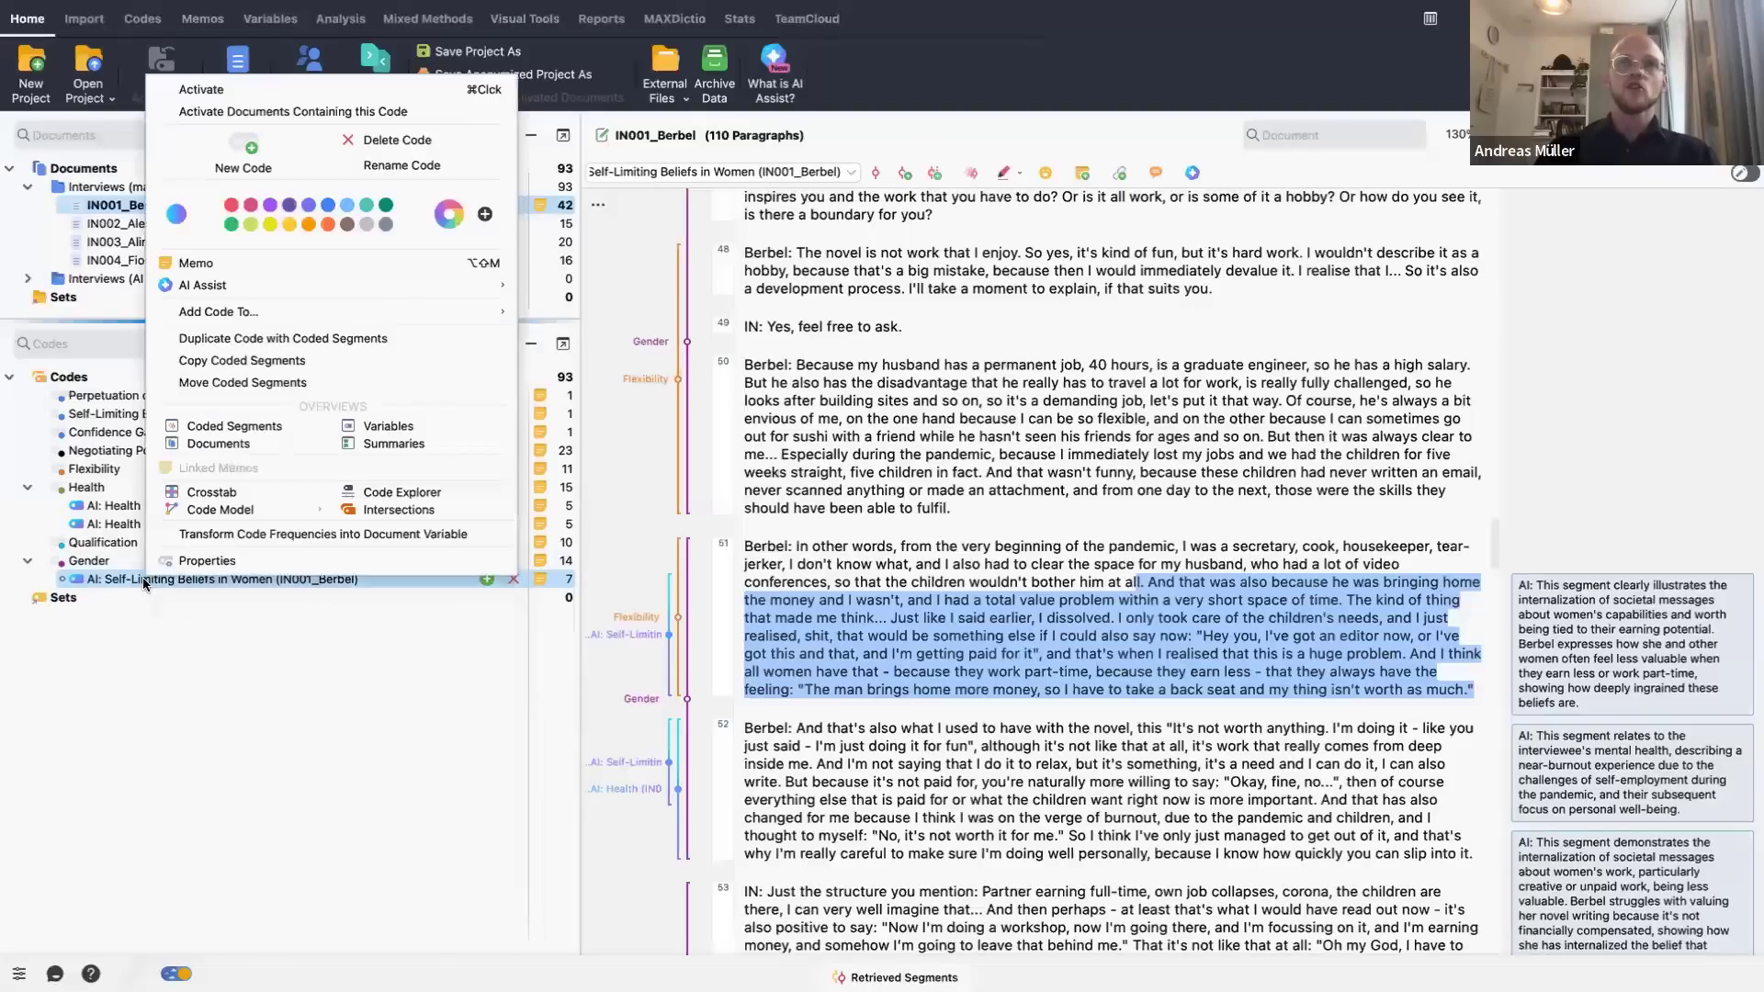
click(328, 220)
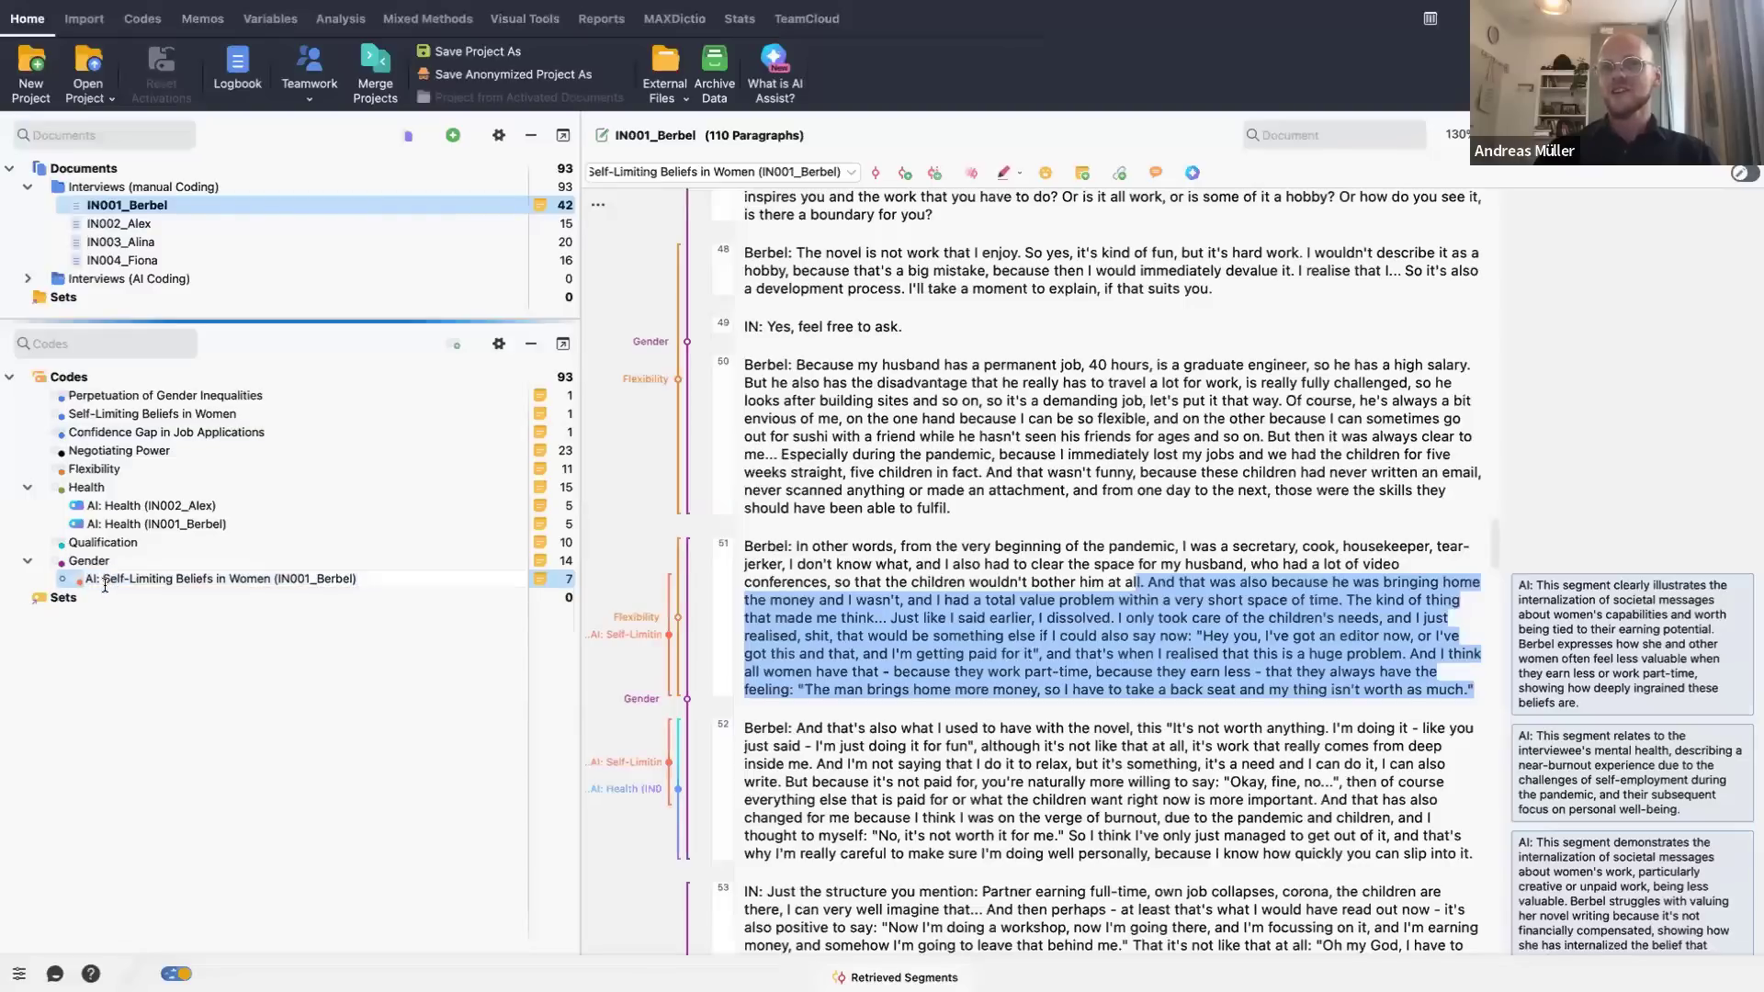
drag(103, 579, 56, 587)
key(BackSpace)
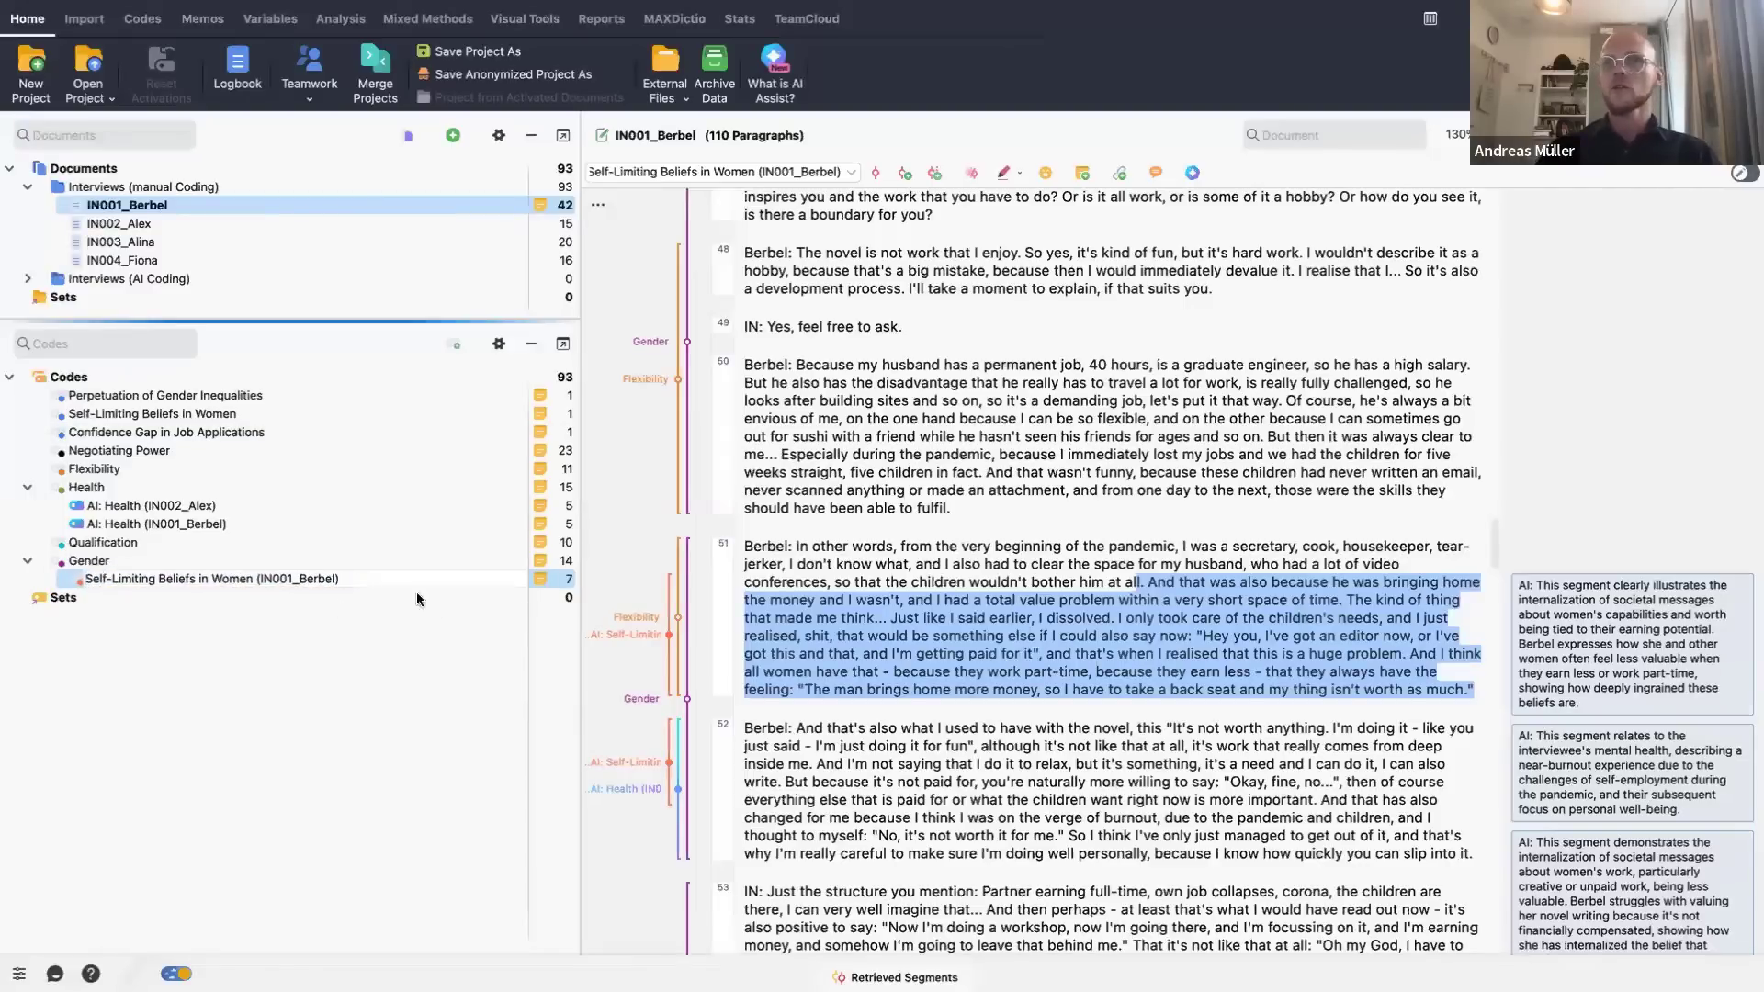
drag(340, 580, 256, 569)
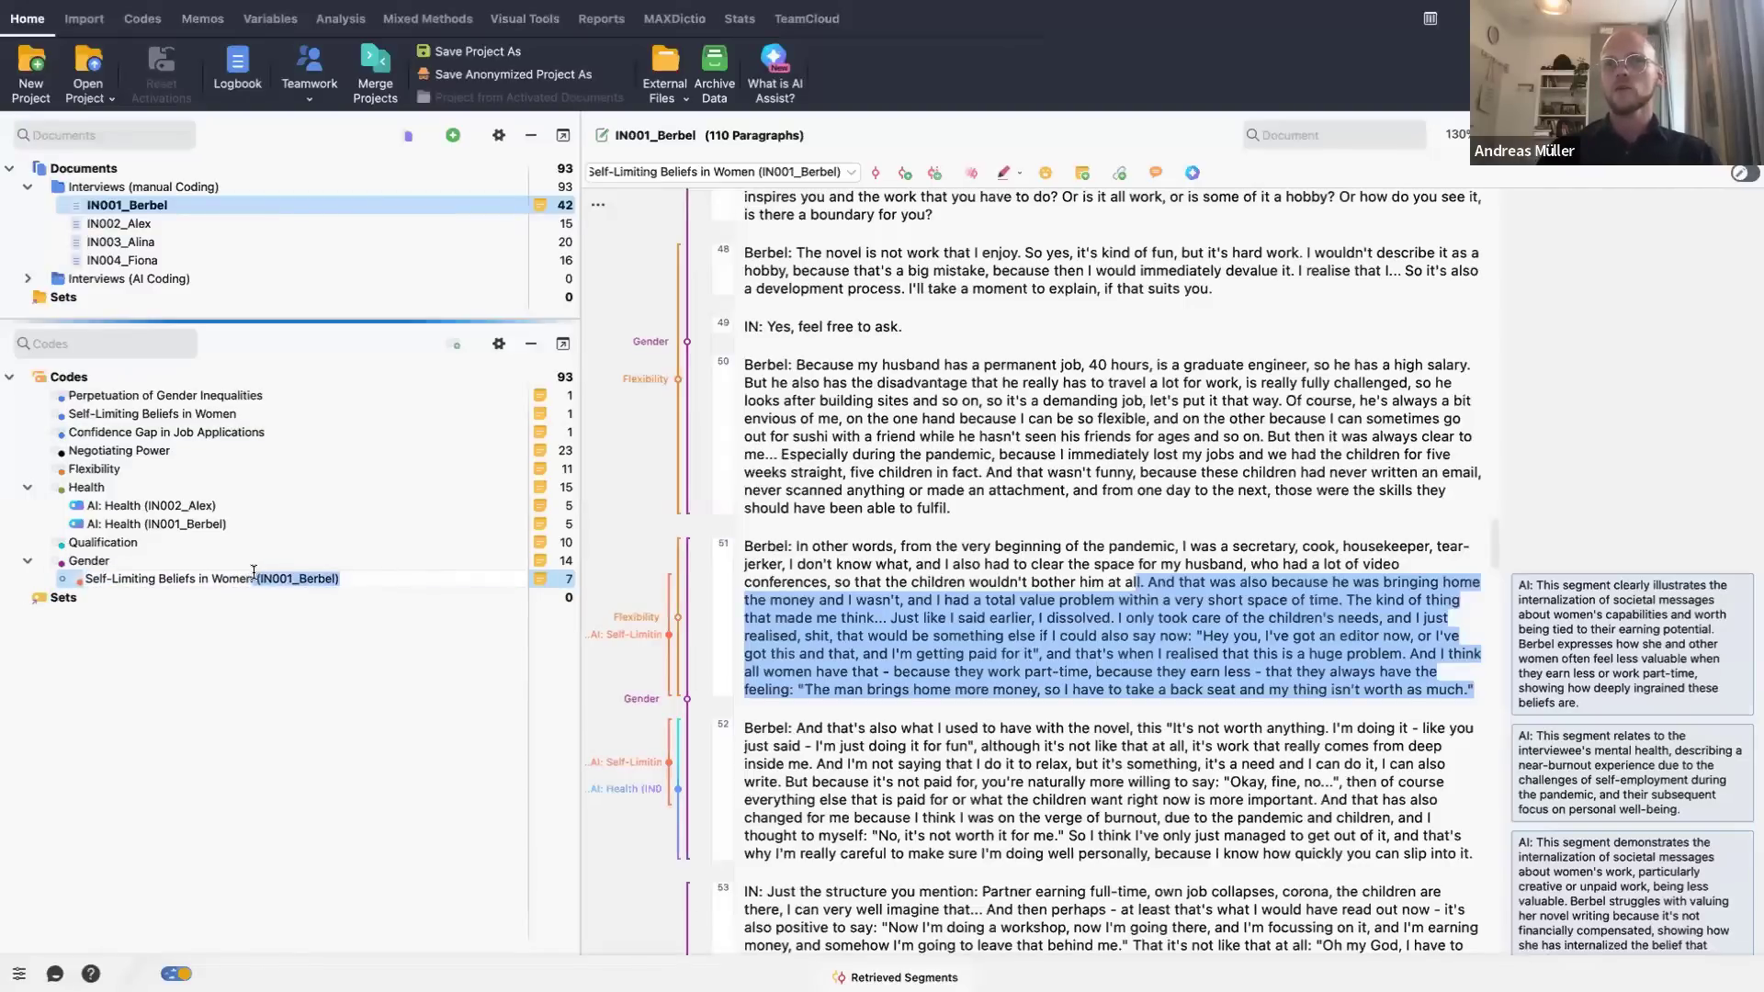
key(BackSpace)
key(Return)
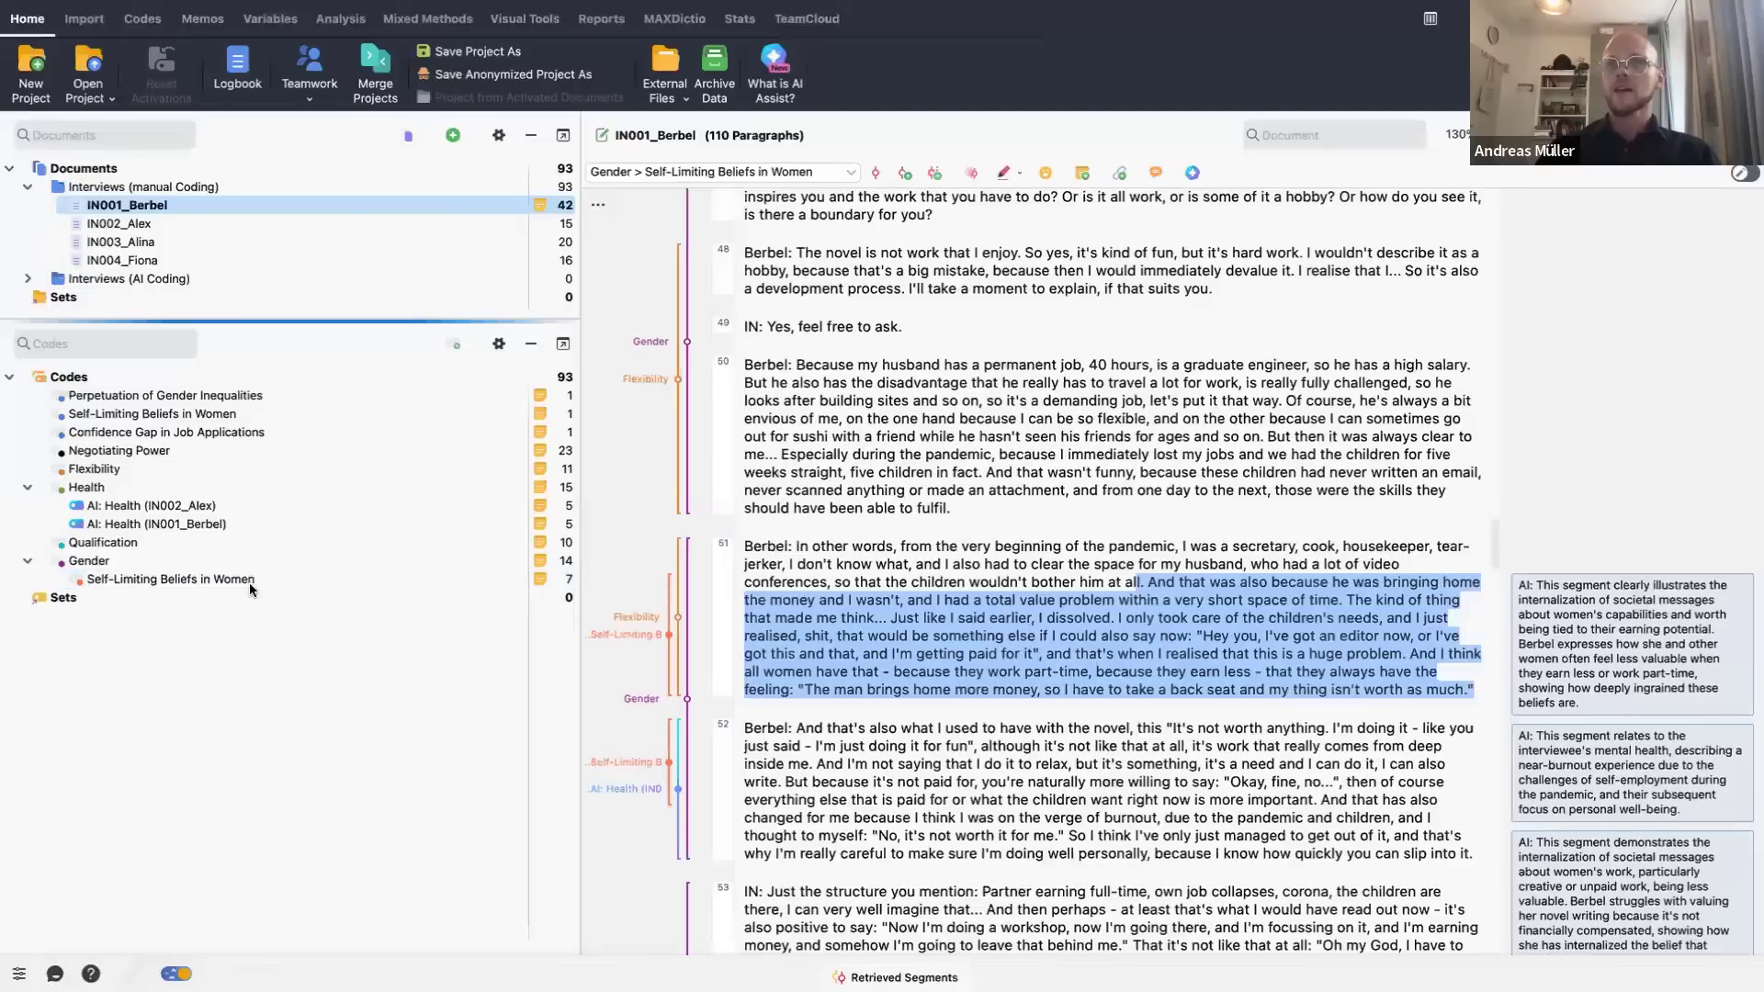
- Merge the "Self-Limiting Beliefs in Women" subcode into "Gender", adding its memo to the content of the "Gender" code memo
drag(250, 582, 490, 559)
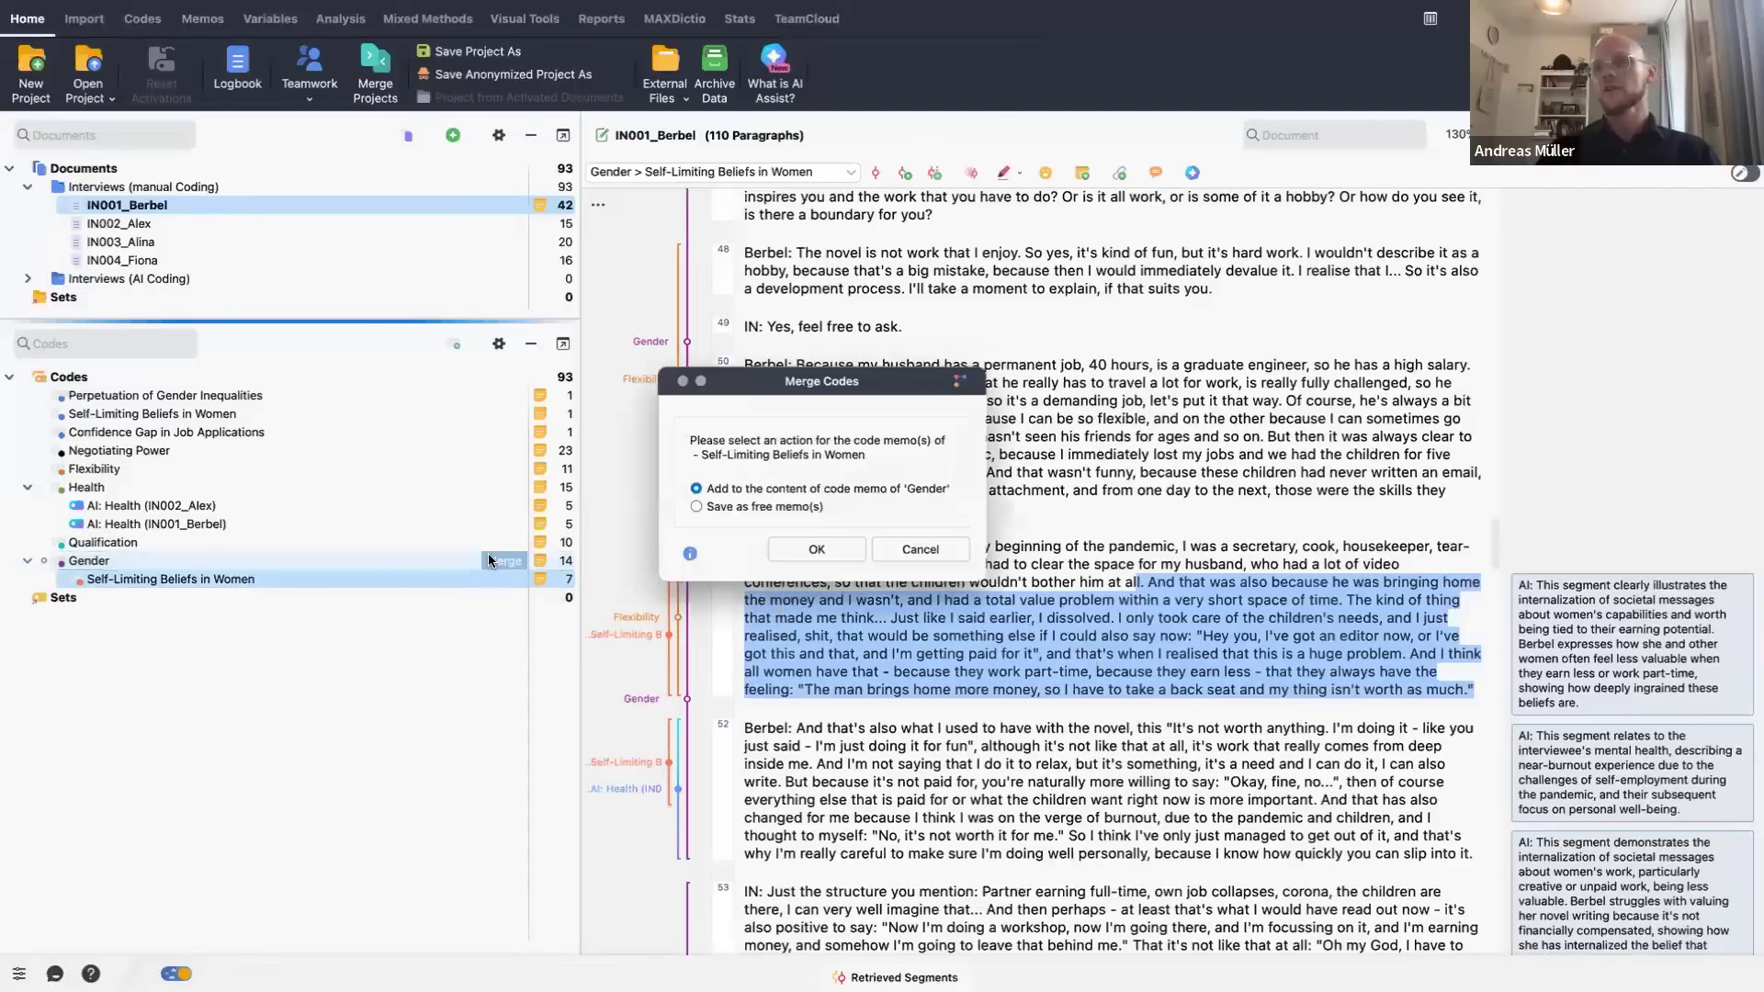
click(851, 550)
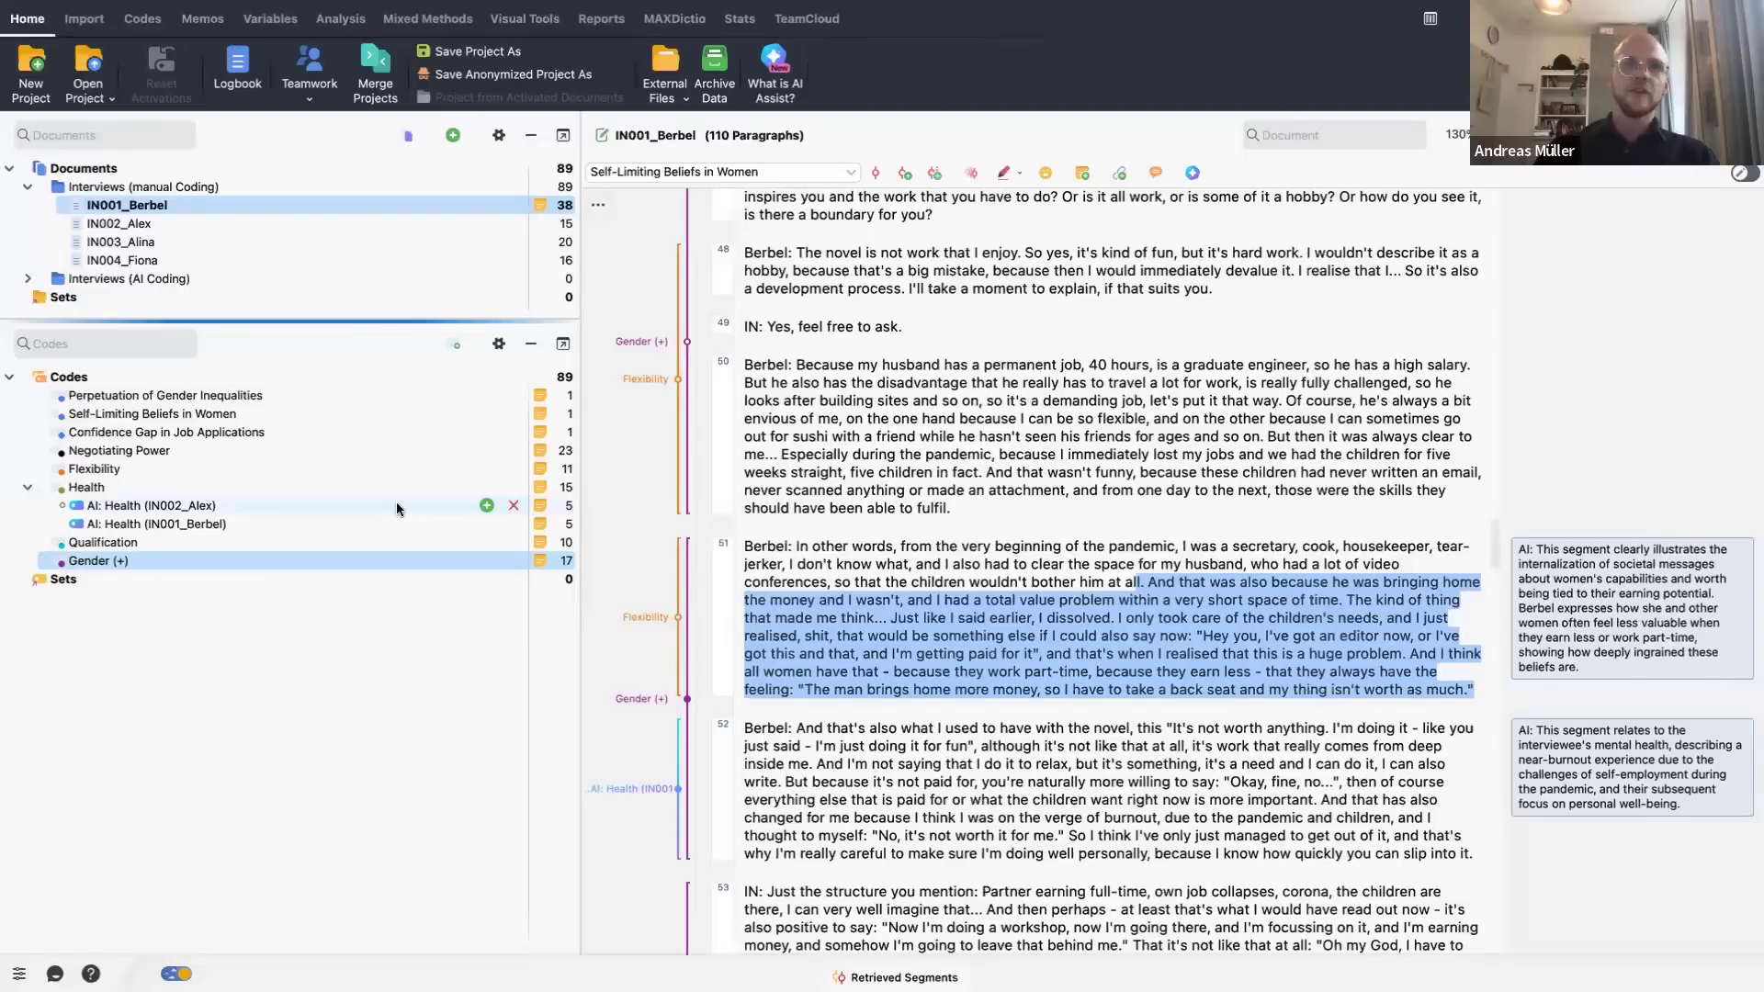
mouse_move(397, 508)
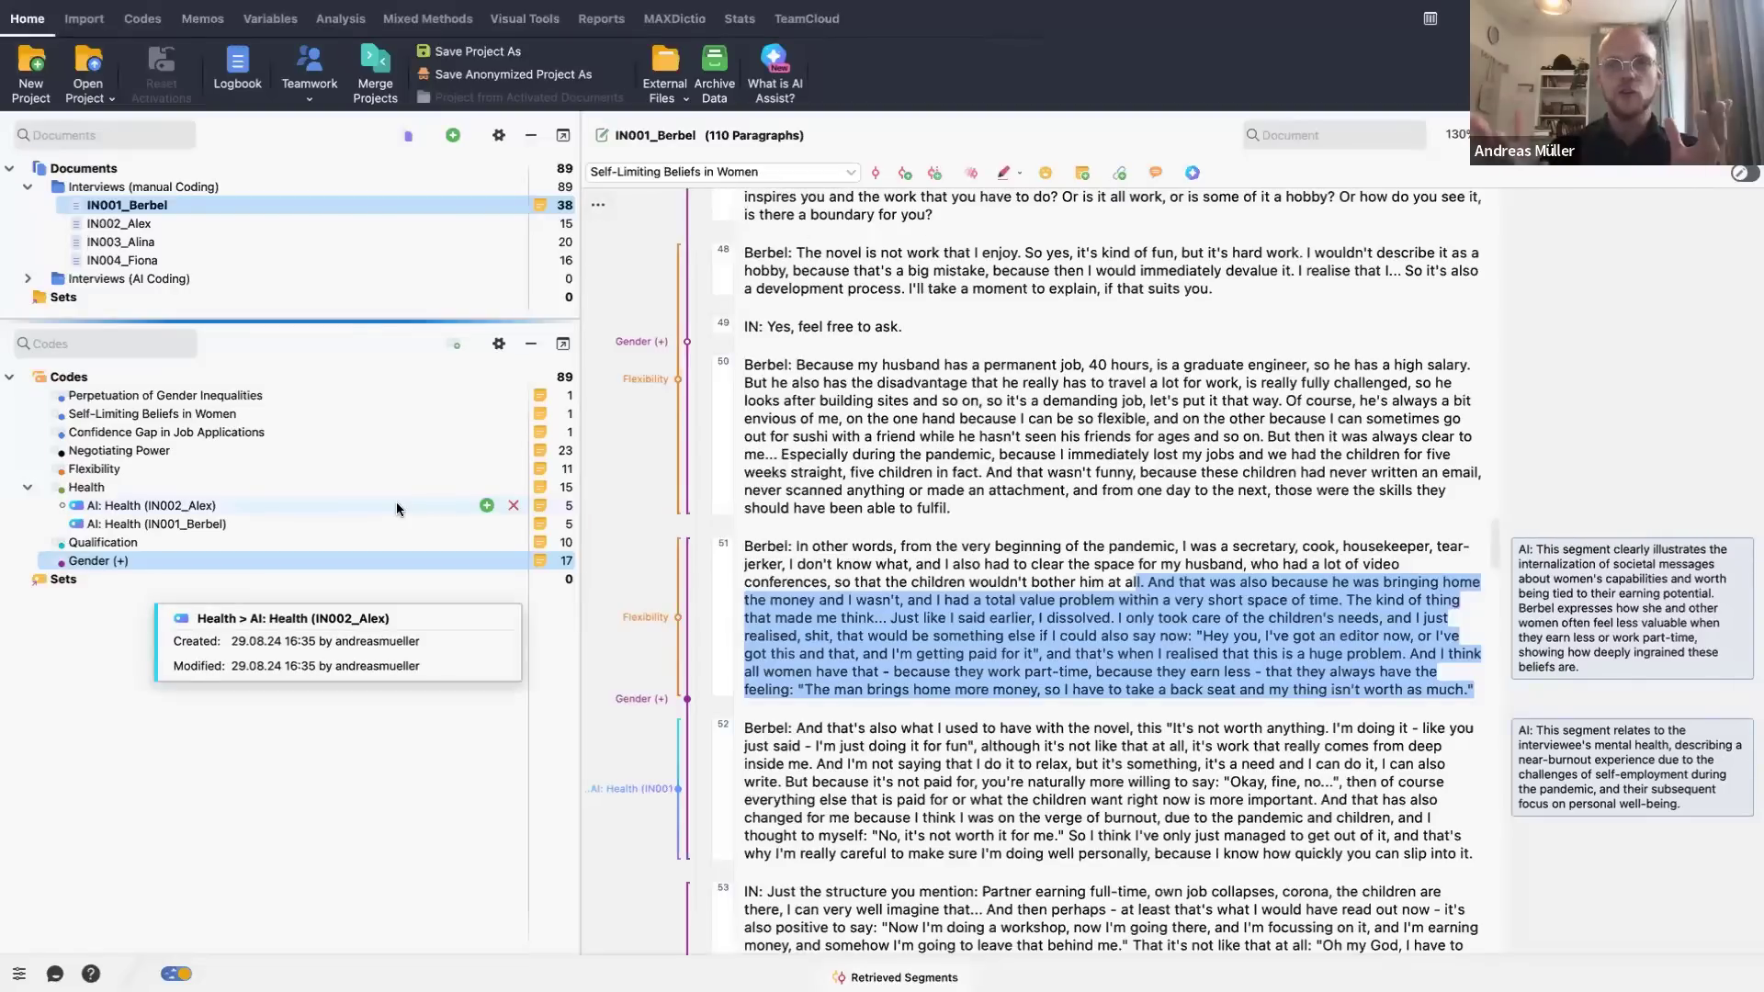
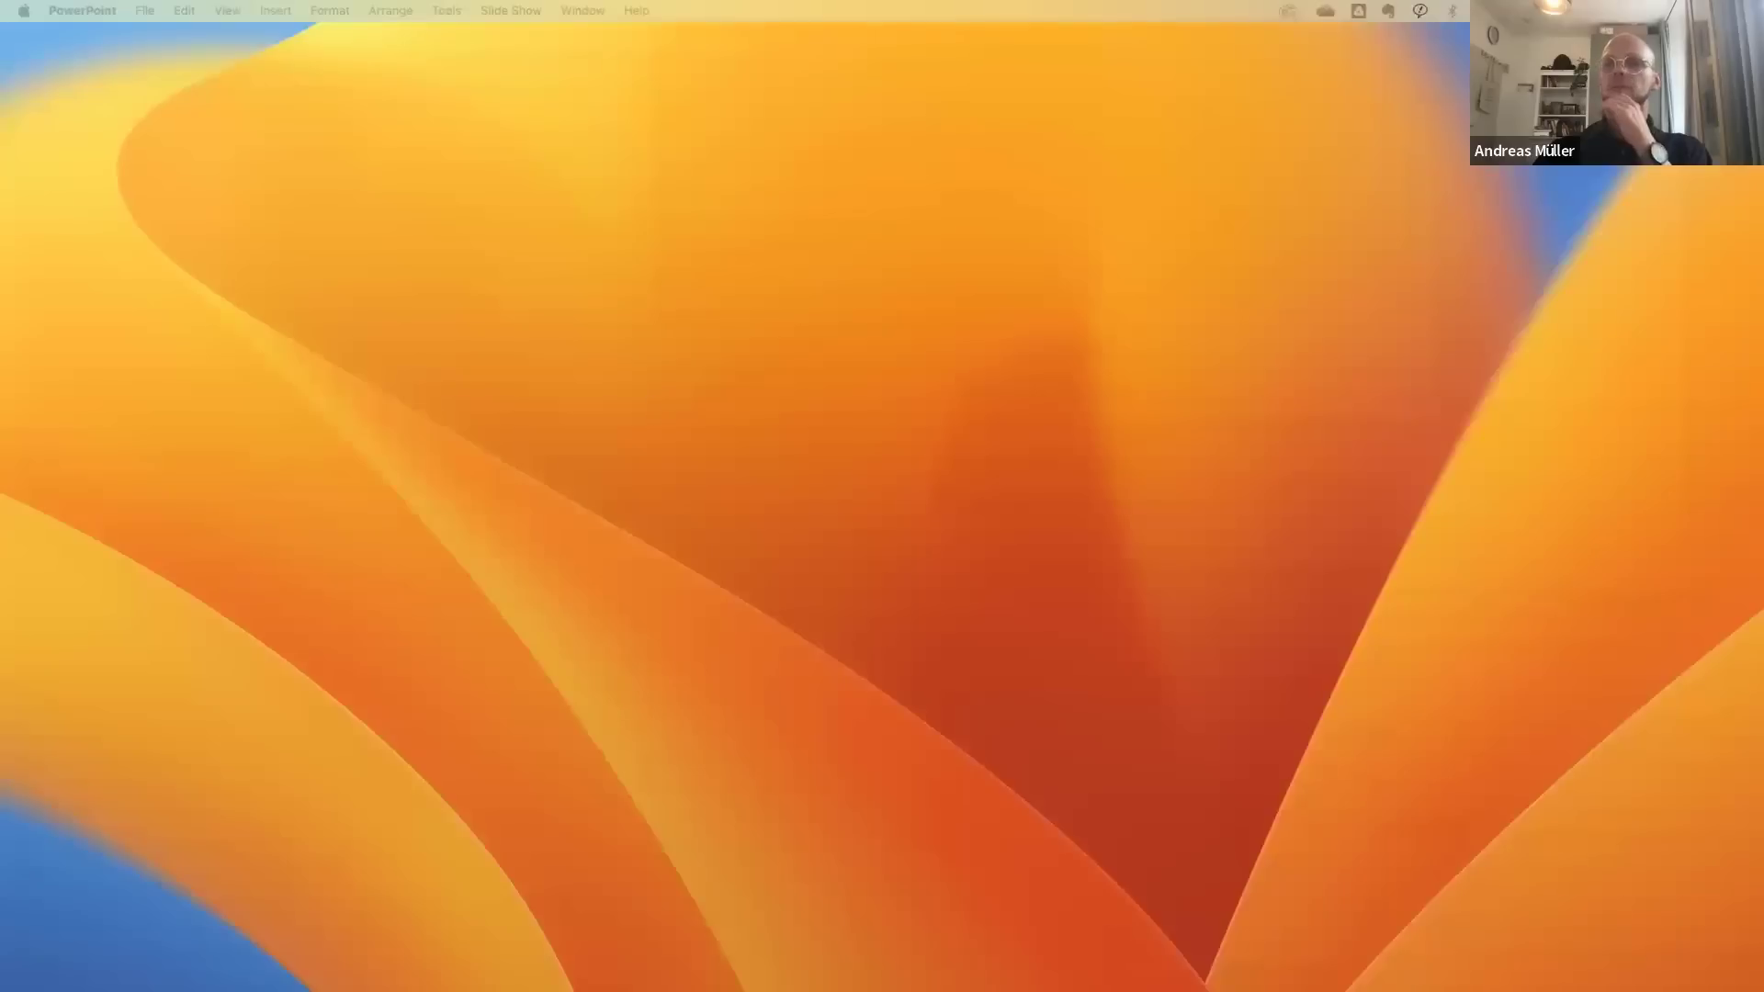
- Switch to MAXQDA and open the recent project "Challenges of Freelancing_AI_Coding_Coded"
mouse_move(802, 979)
click(752, 939)
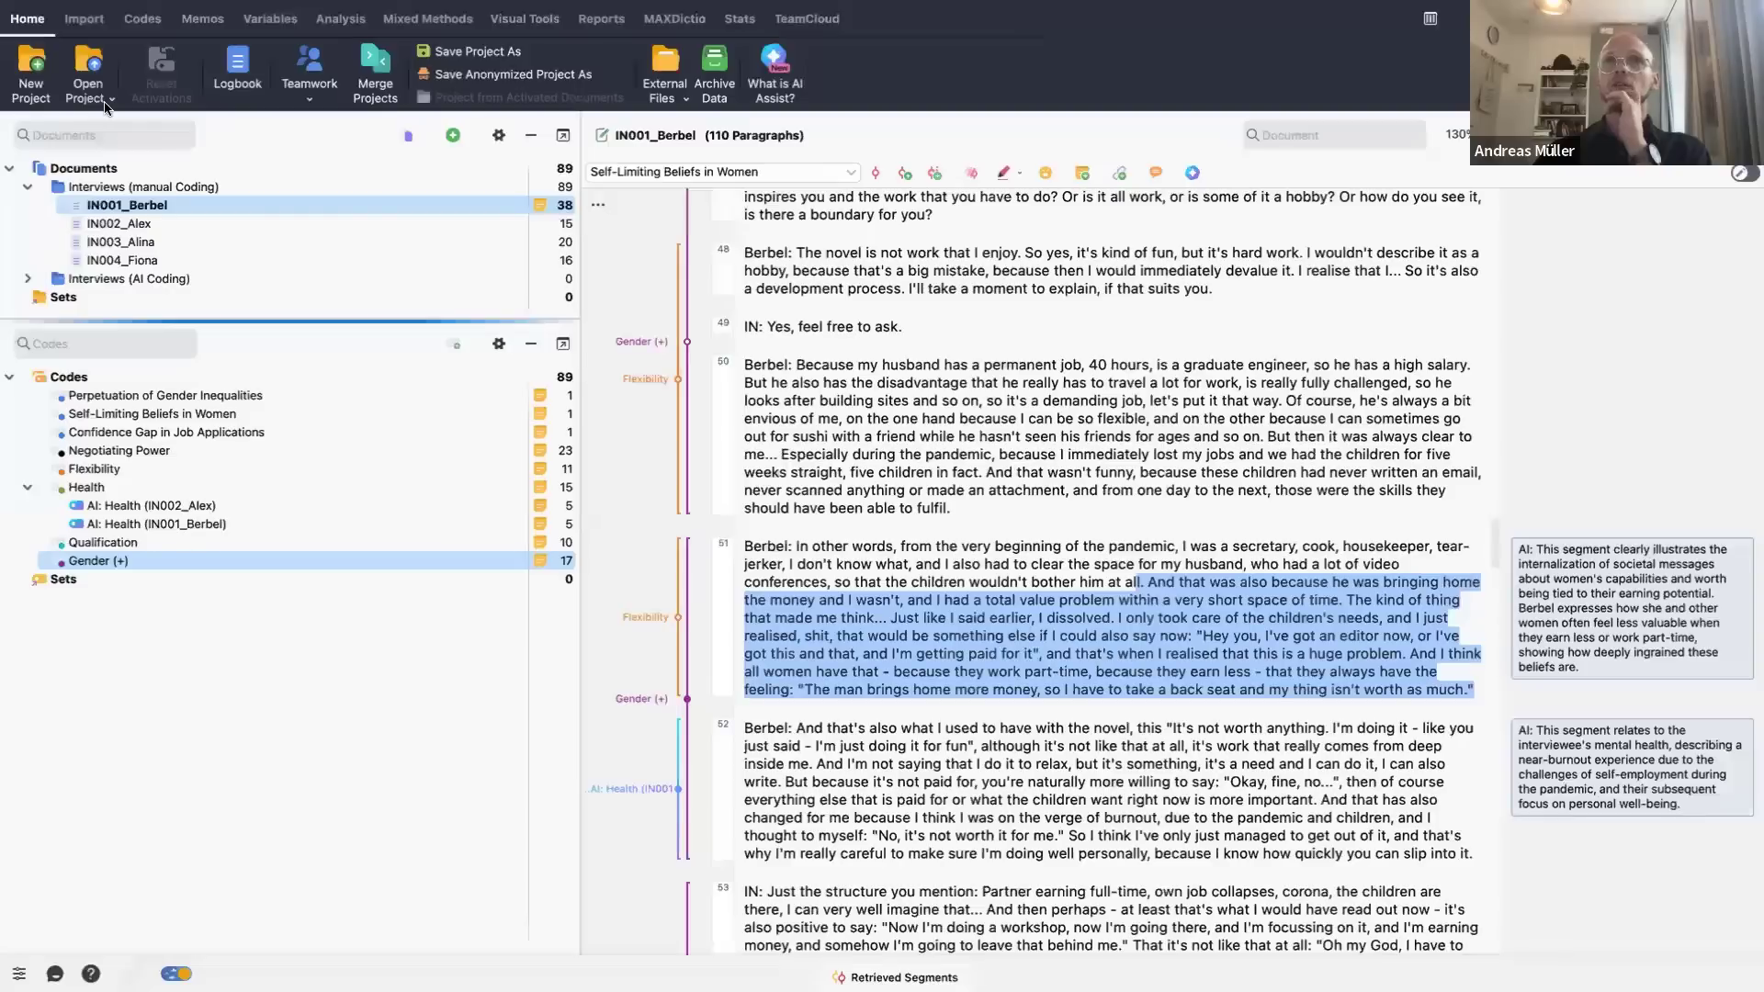
click(90, 90)
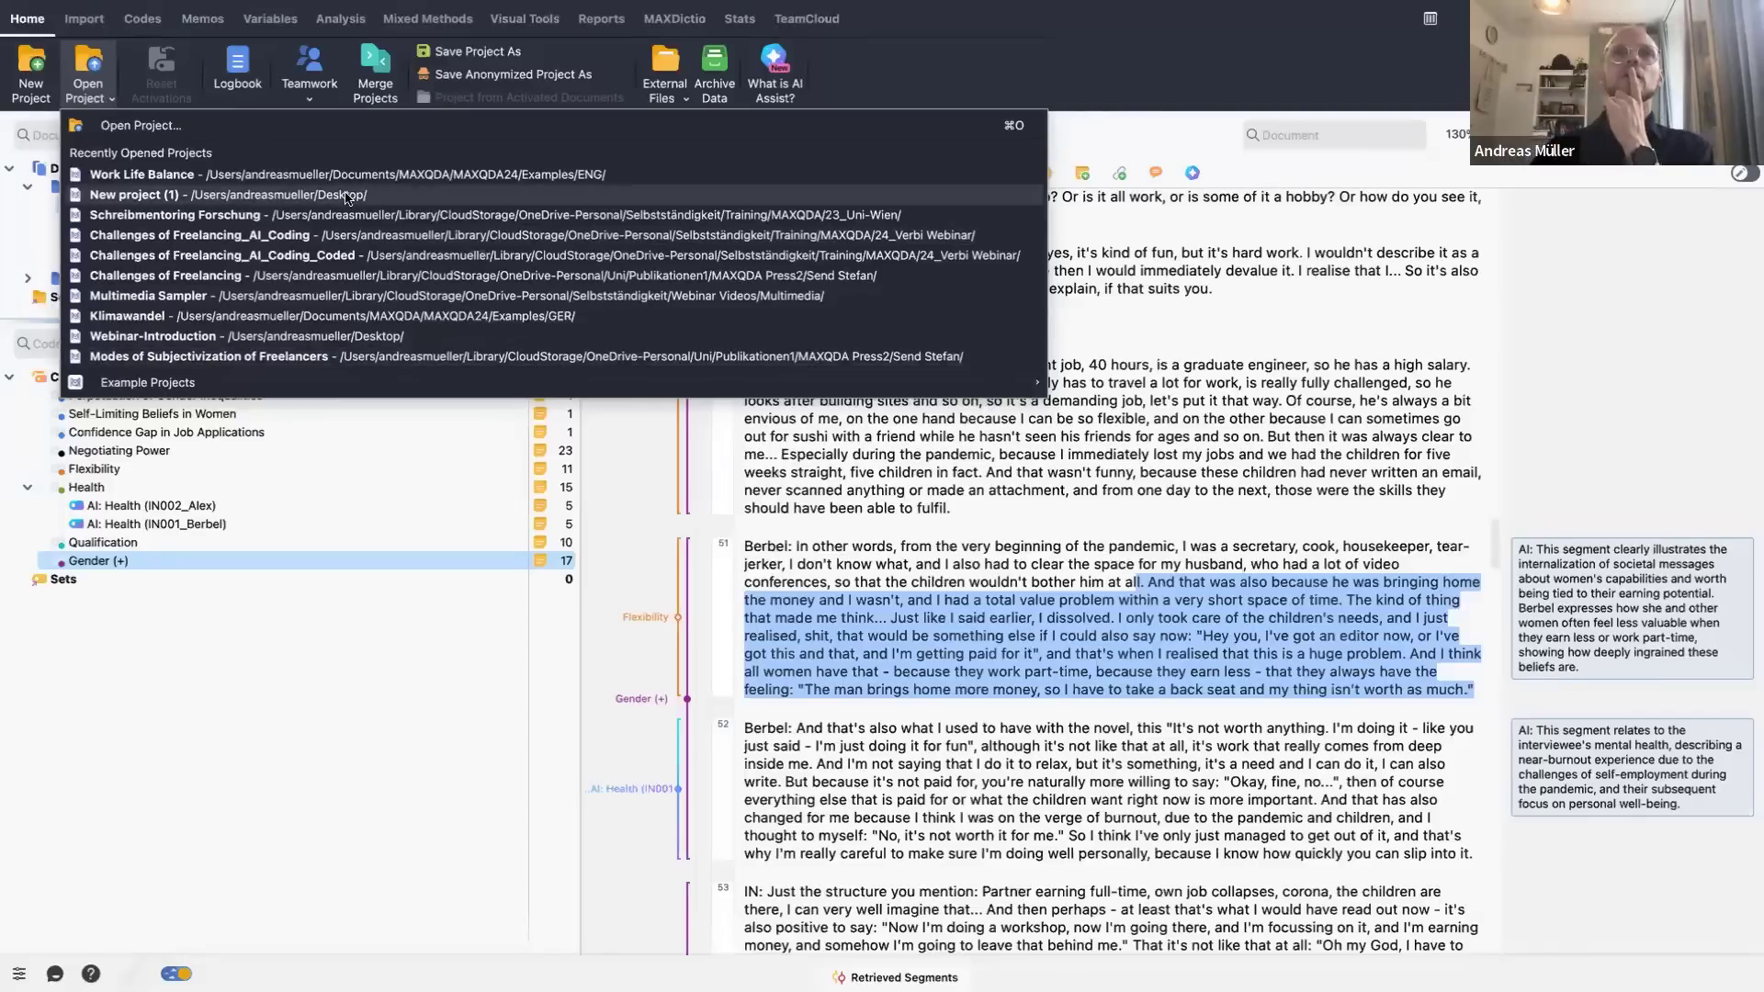
click(322, 257)
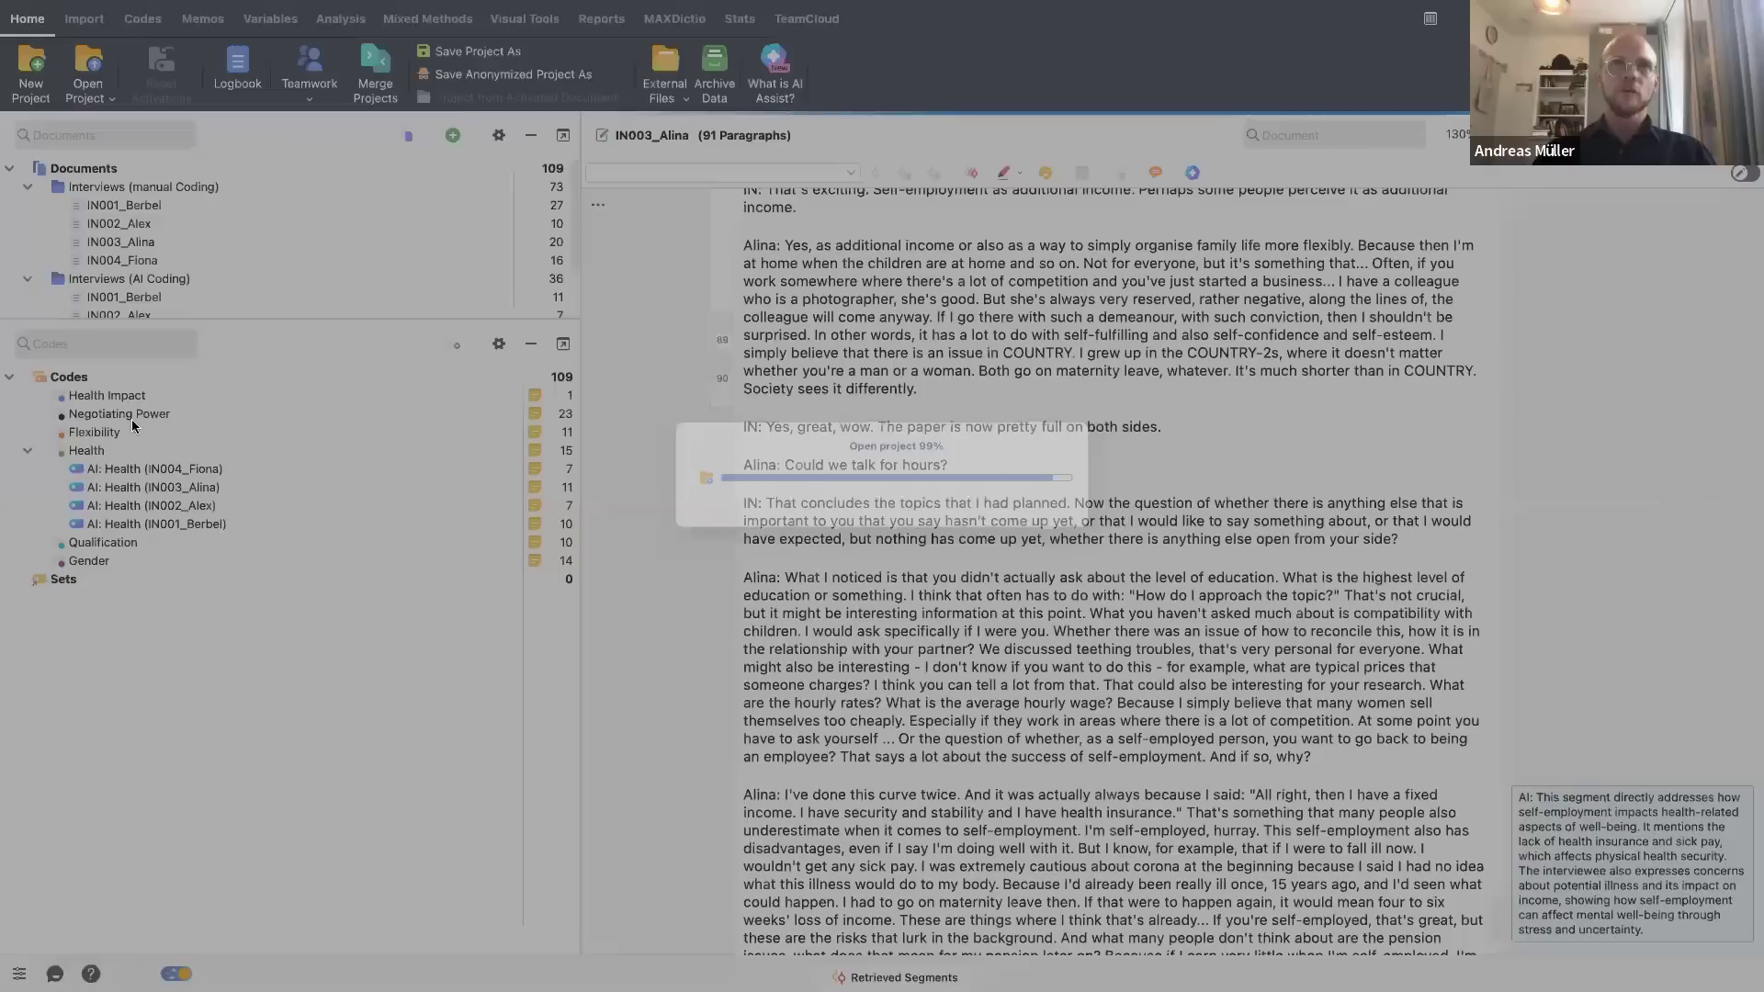
- Merge the four AI codes for IN001 to IN004 under "Health" into the IN002 code, adding their memos to its code memo
scroll(219, 285, down, 3)
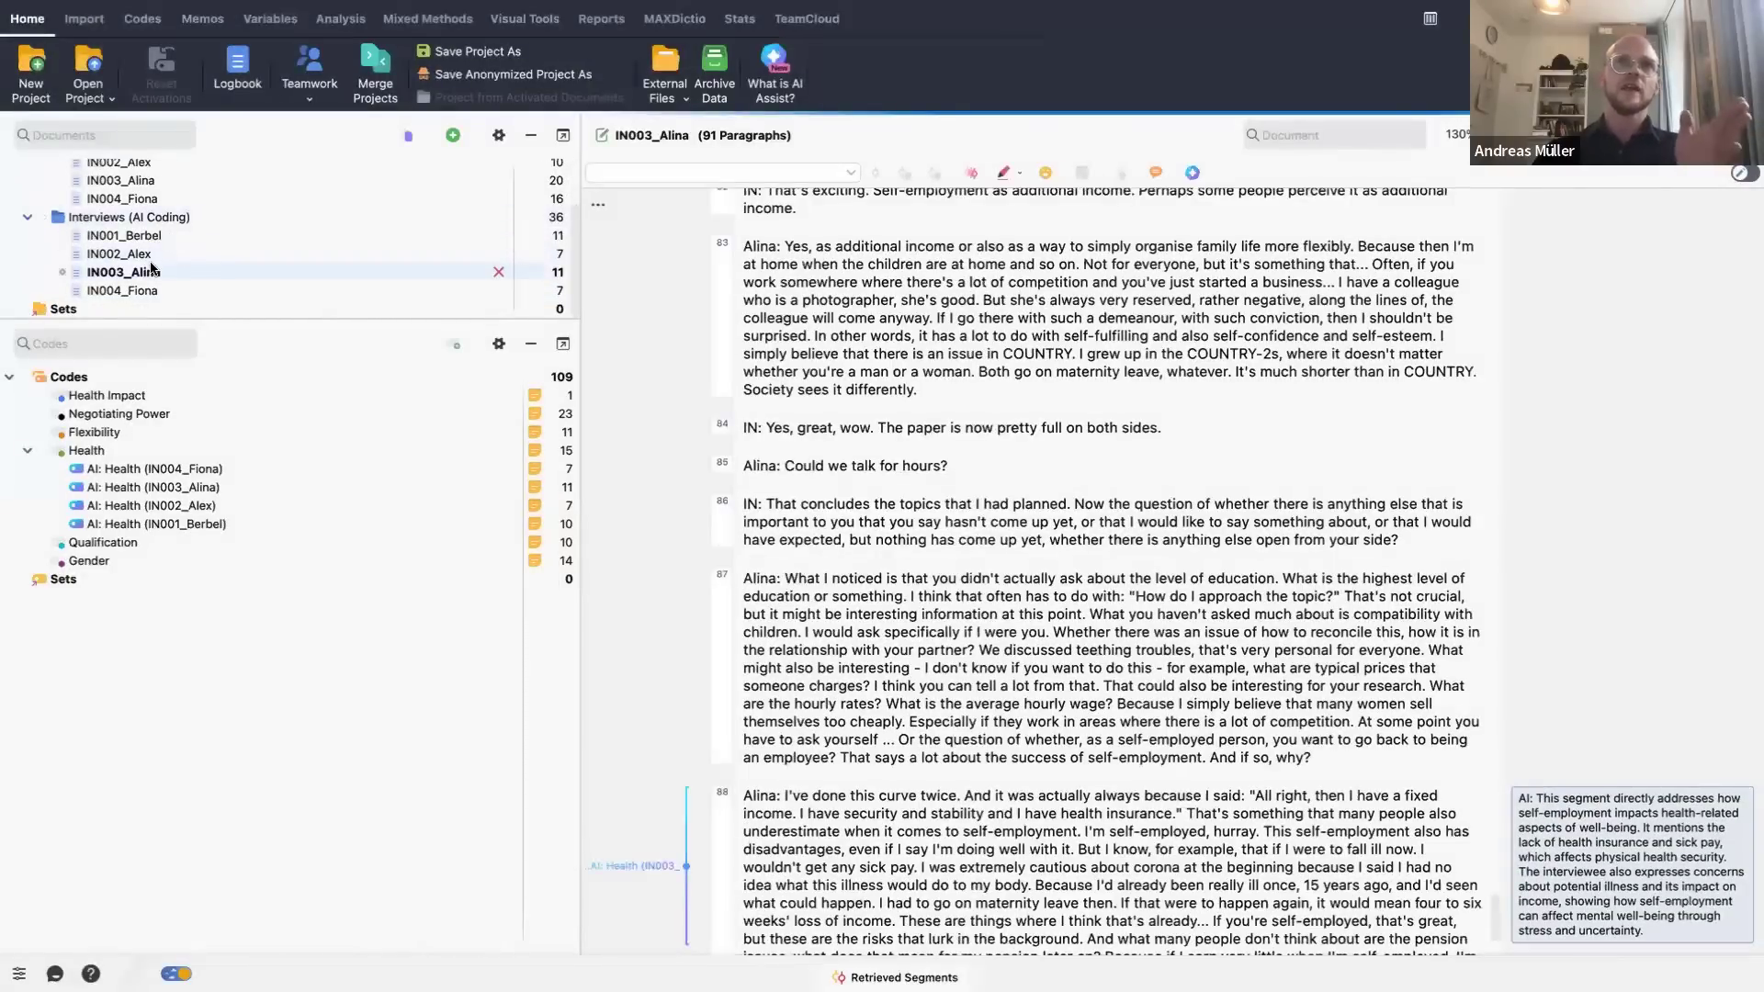
scroll(152, 267, up, 3)
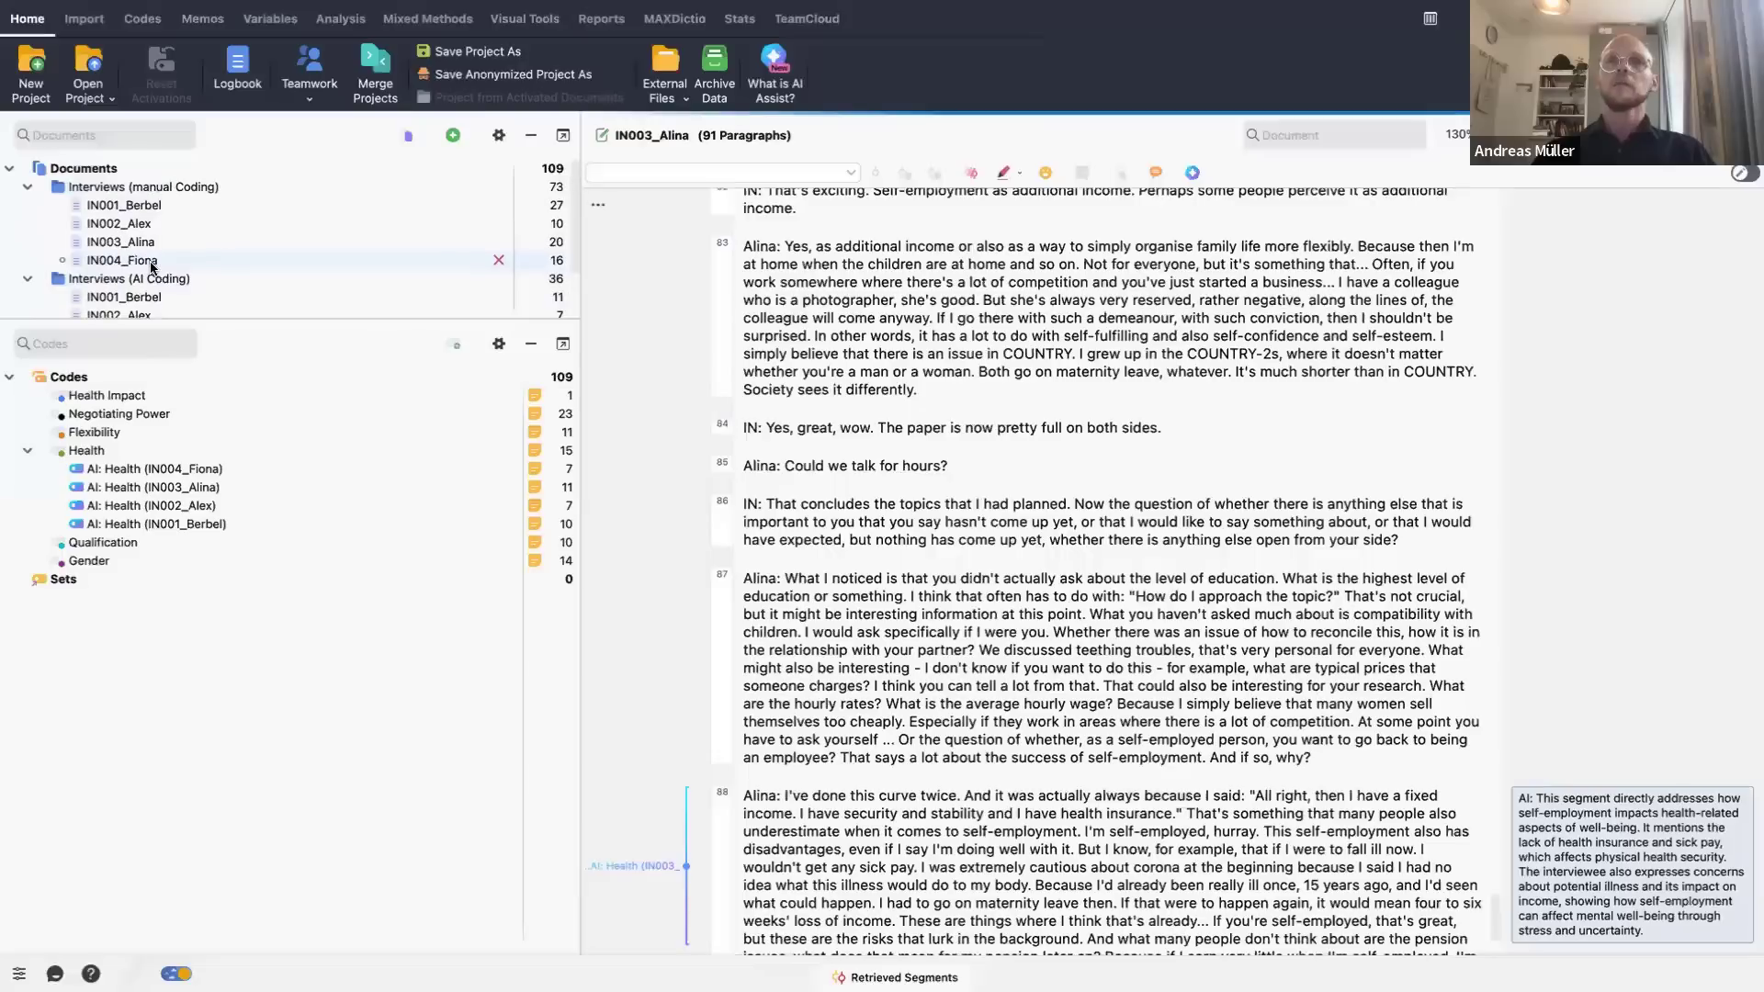
scroll(153, 267, down, 3)
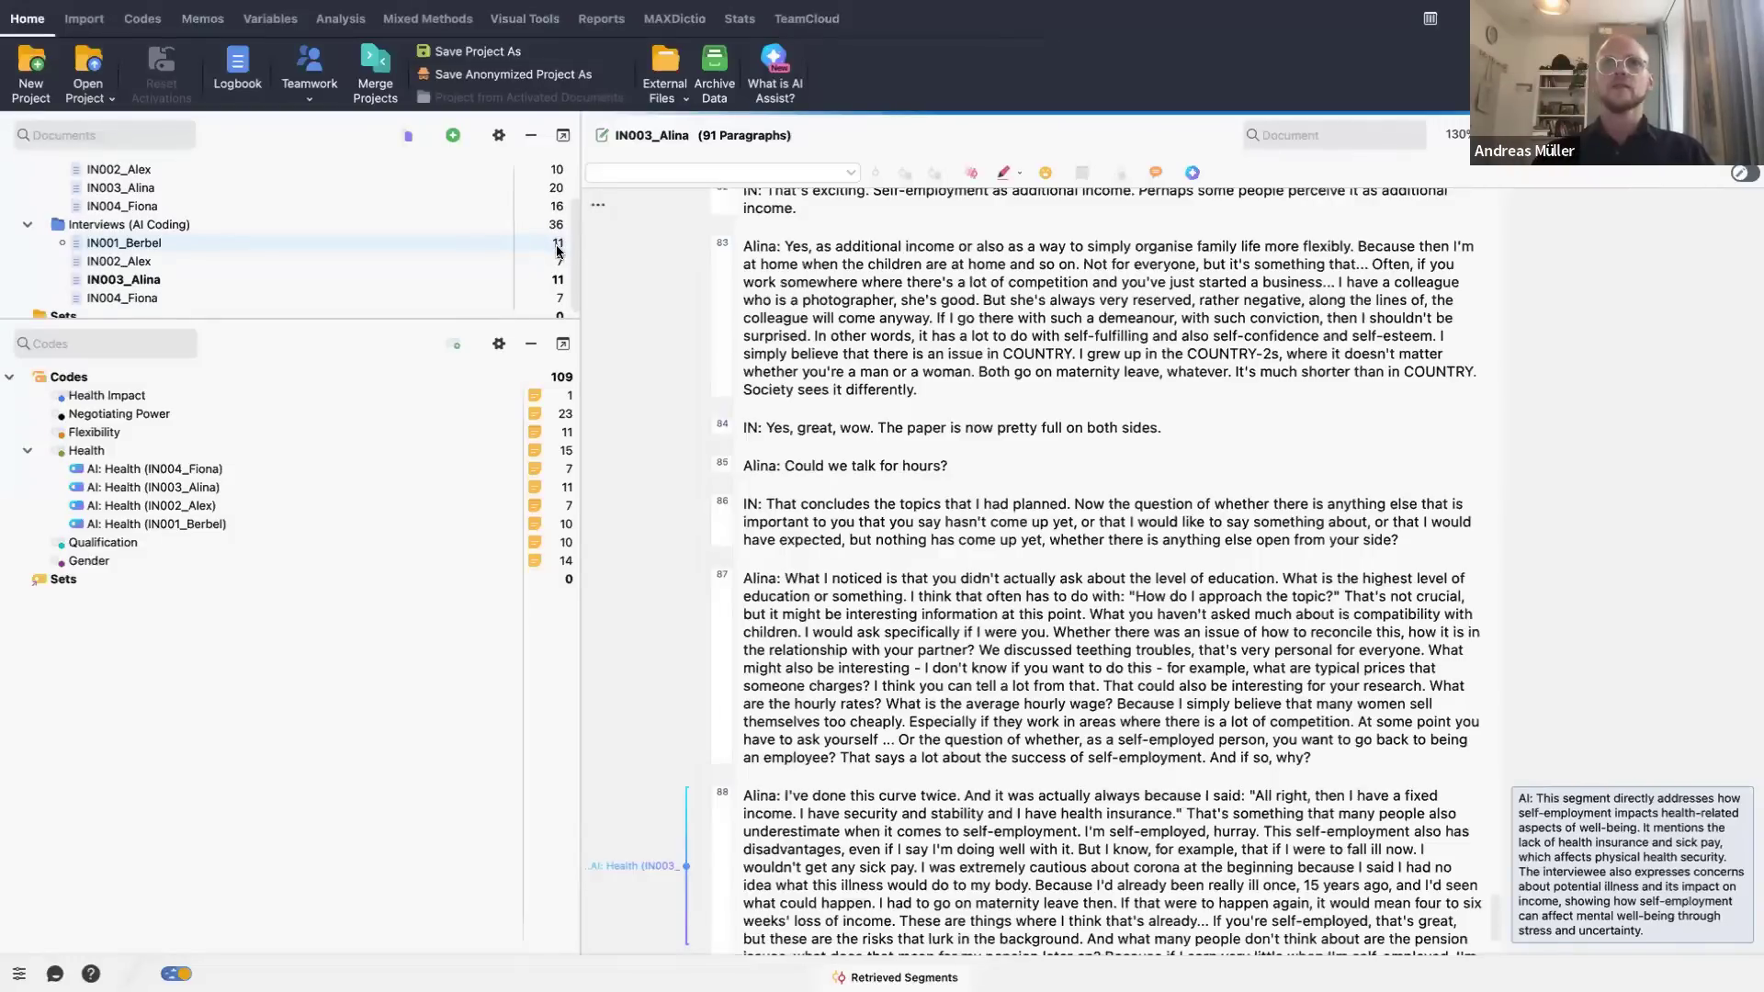
scroll(558, 250, down, 1)
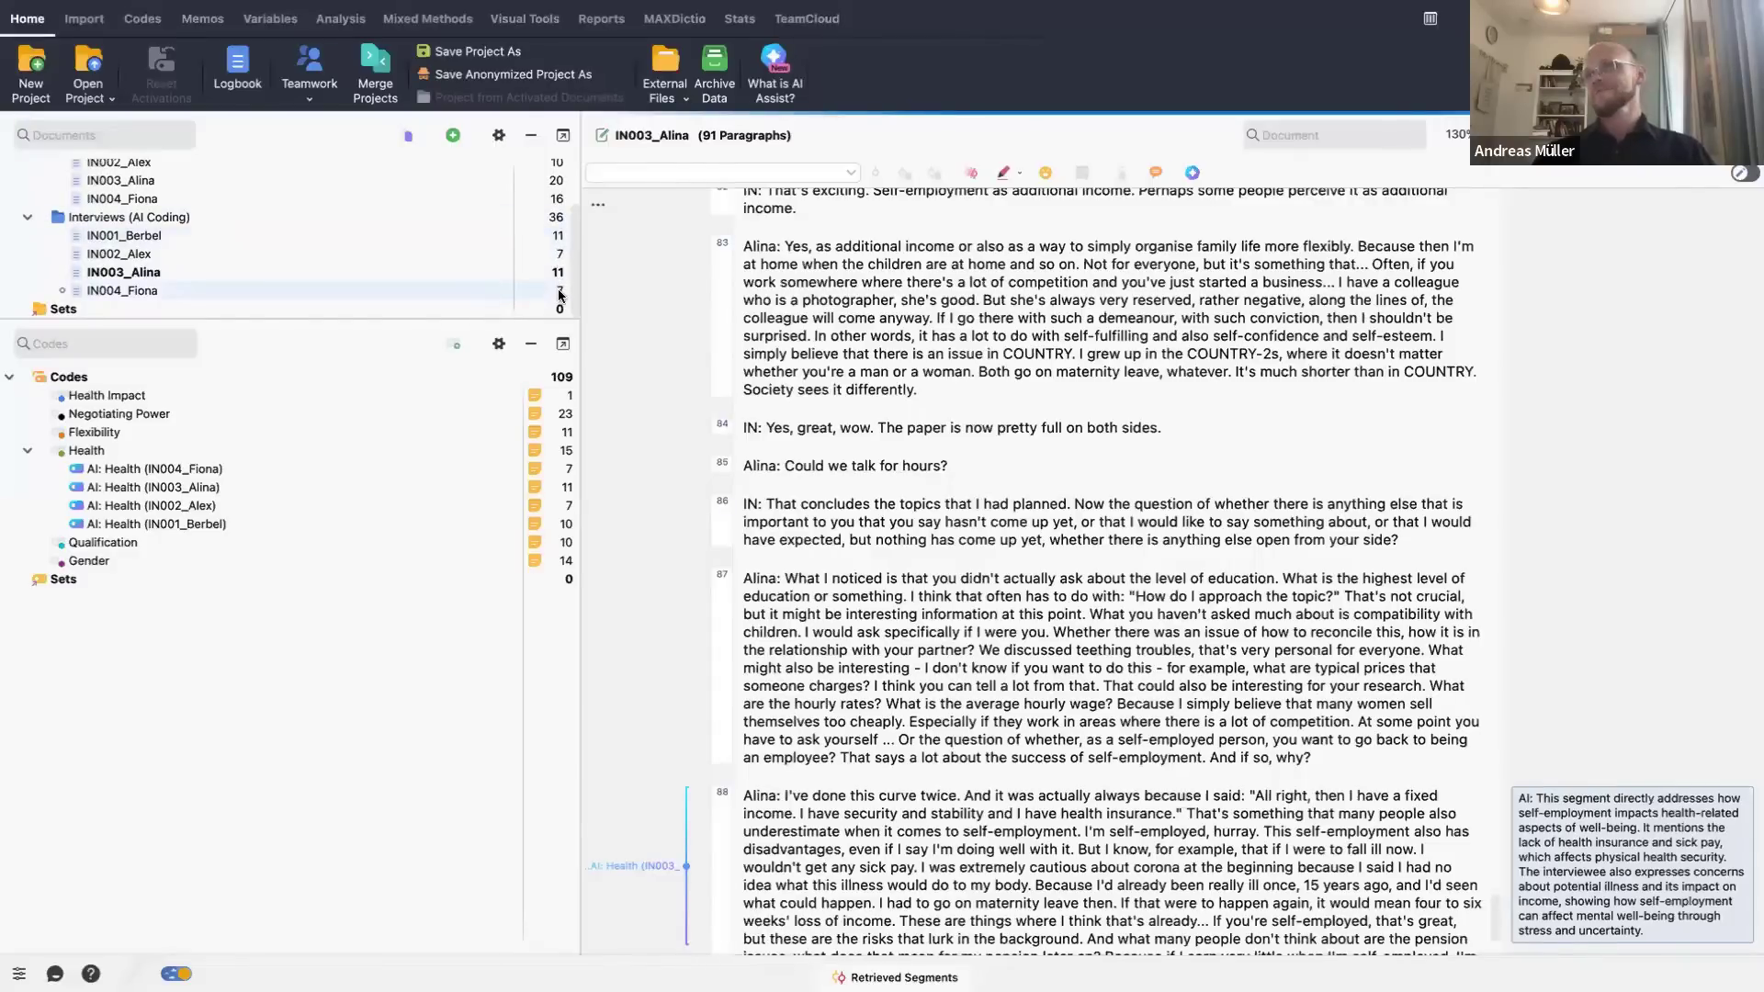
click(225, 469)
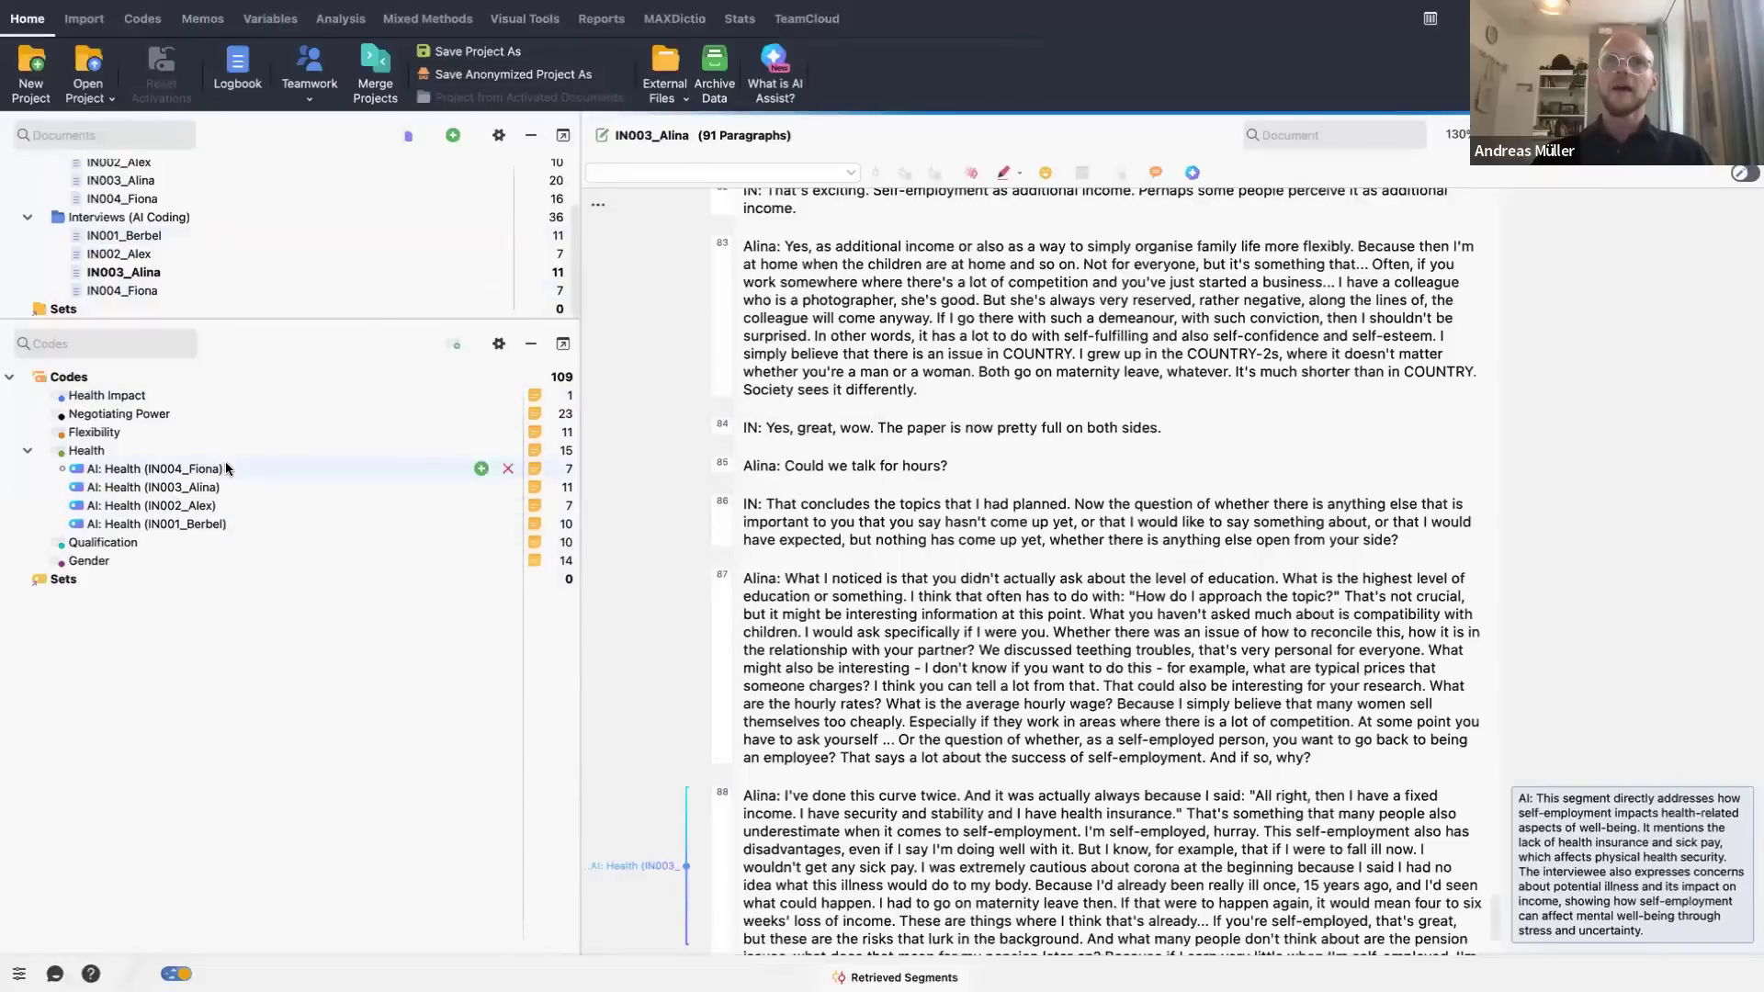
shift+click(225, 522)
right_click(298, 501)
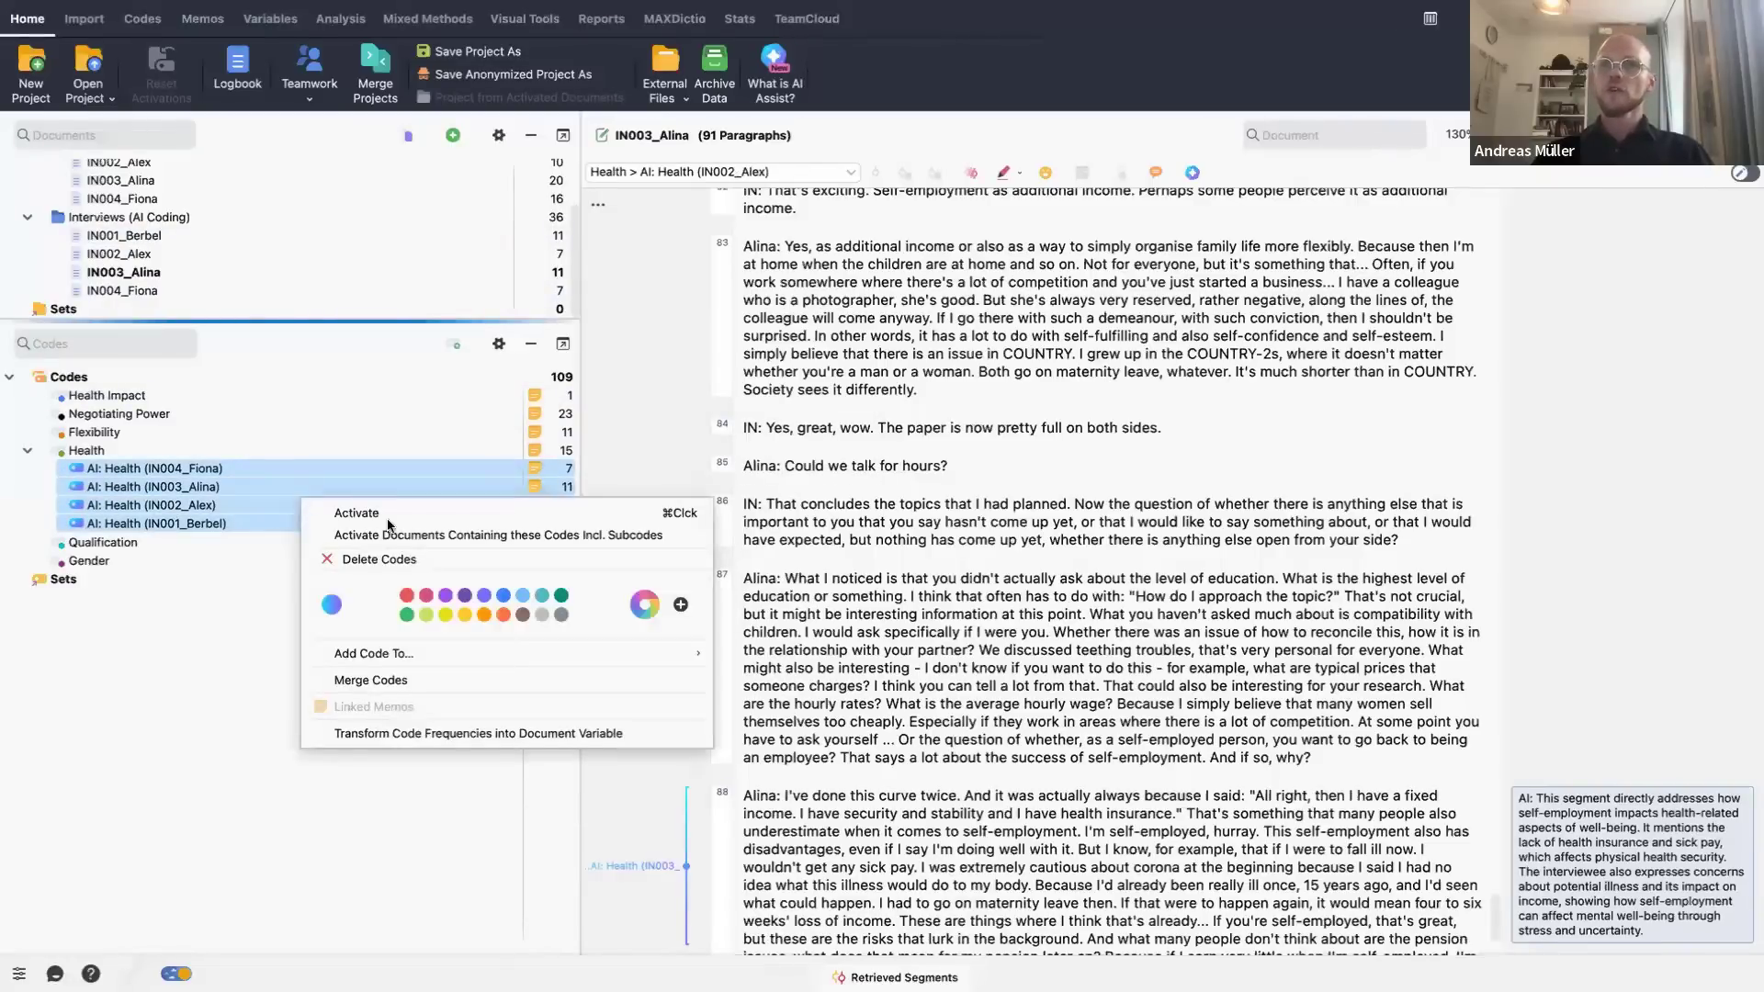
click(447, 687)
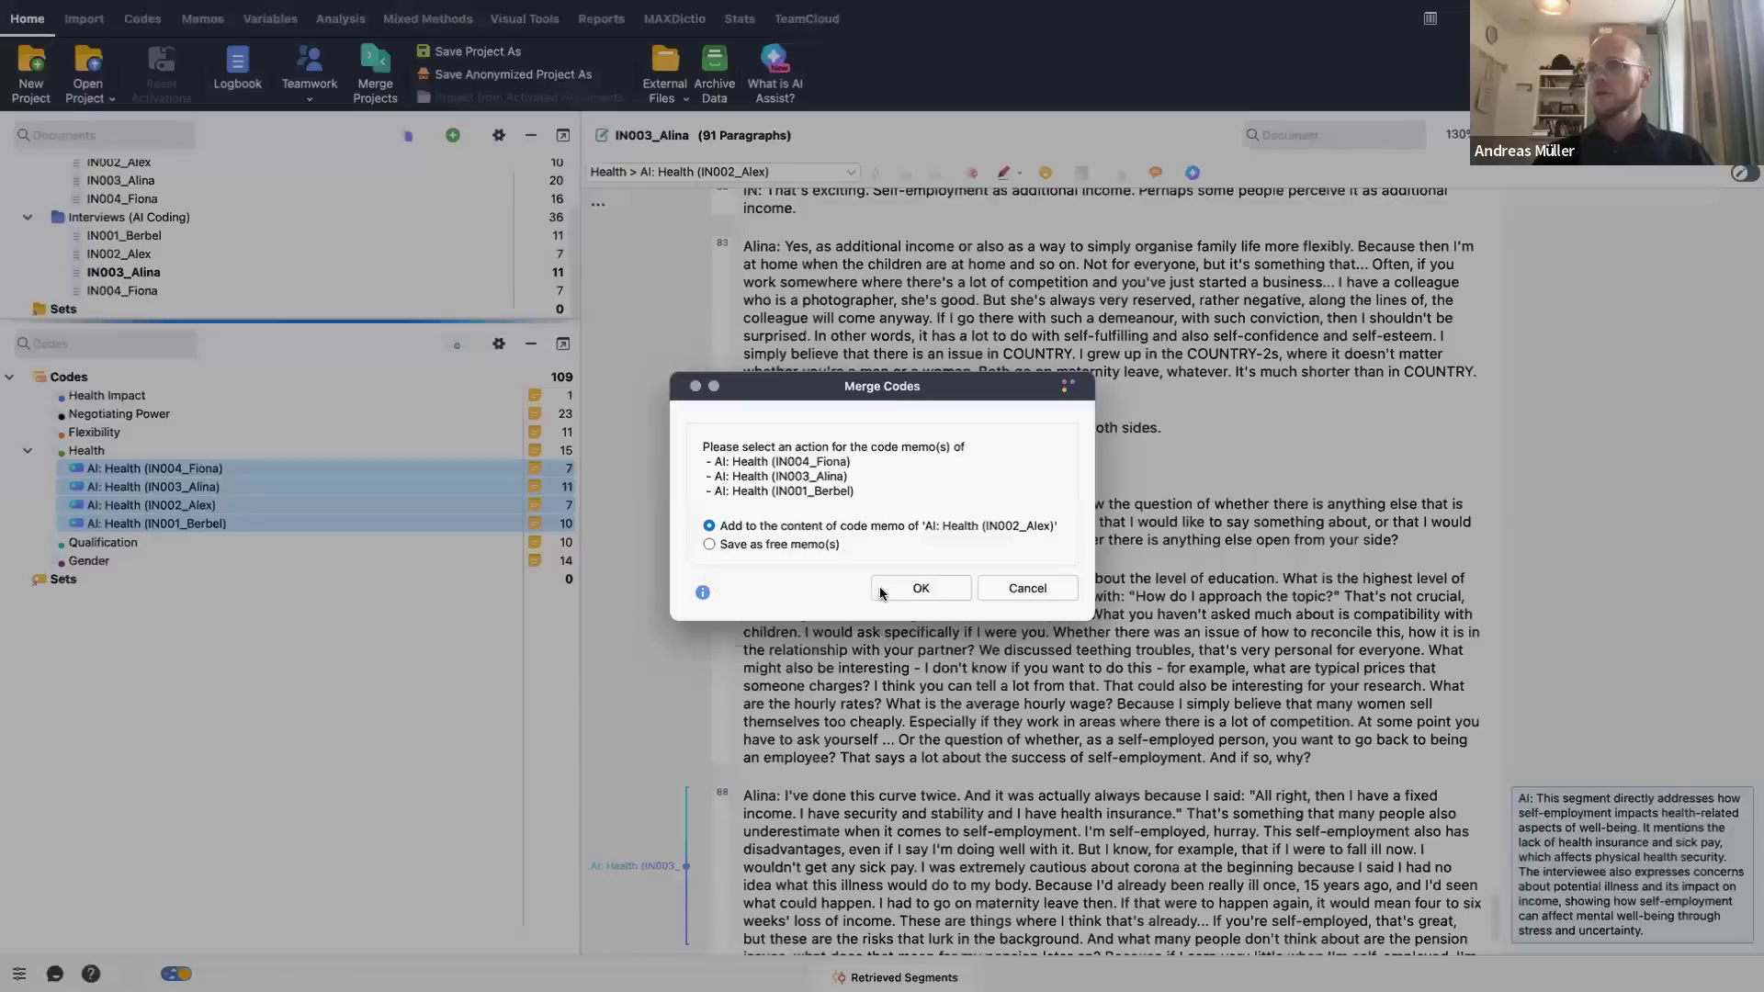
click(874, 590)
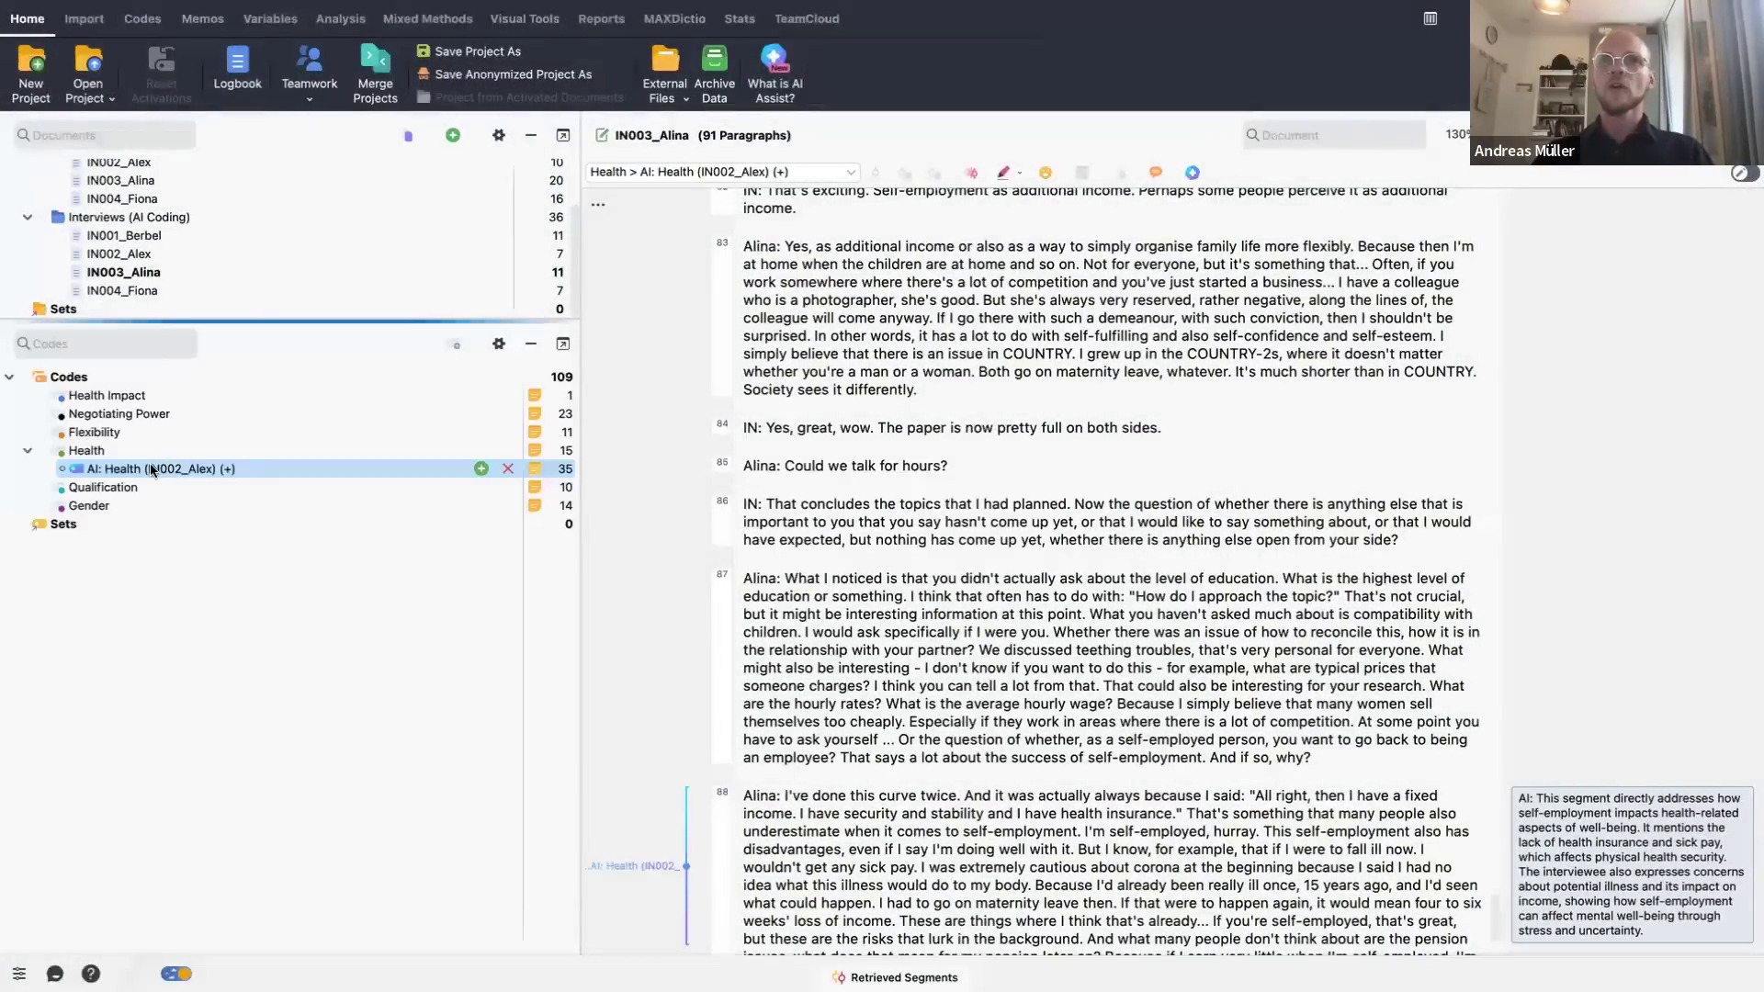
- Rename the merged AI subcode under "Health" as "AI: Health"
double_click(141, 469)
drag(139, 469, 284, 463)
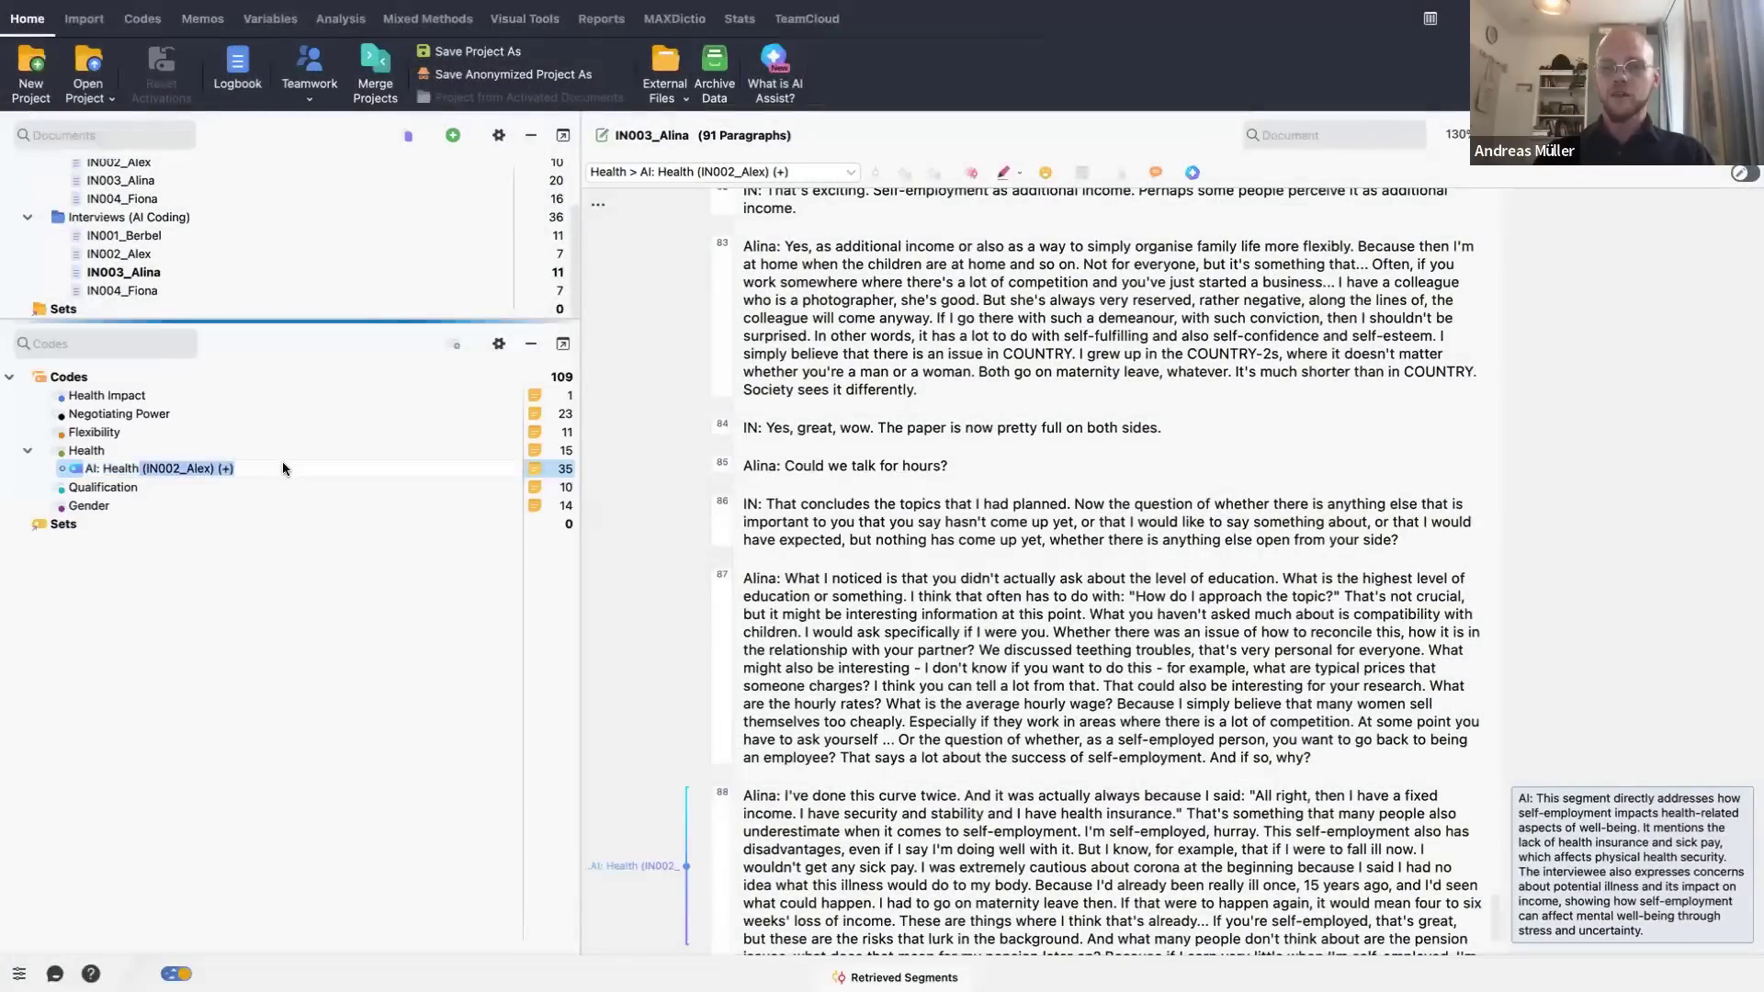
key(BackSpace)
key(Return)
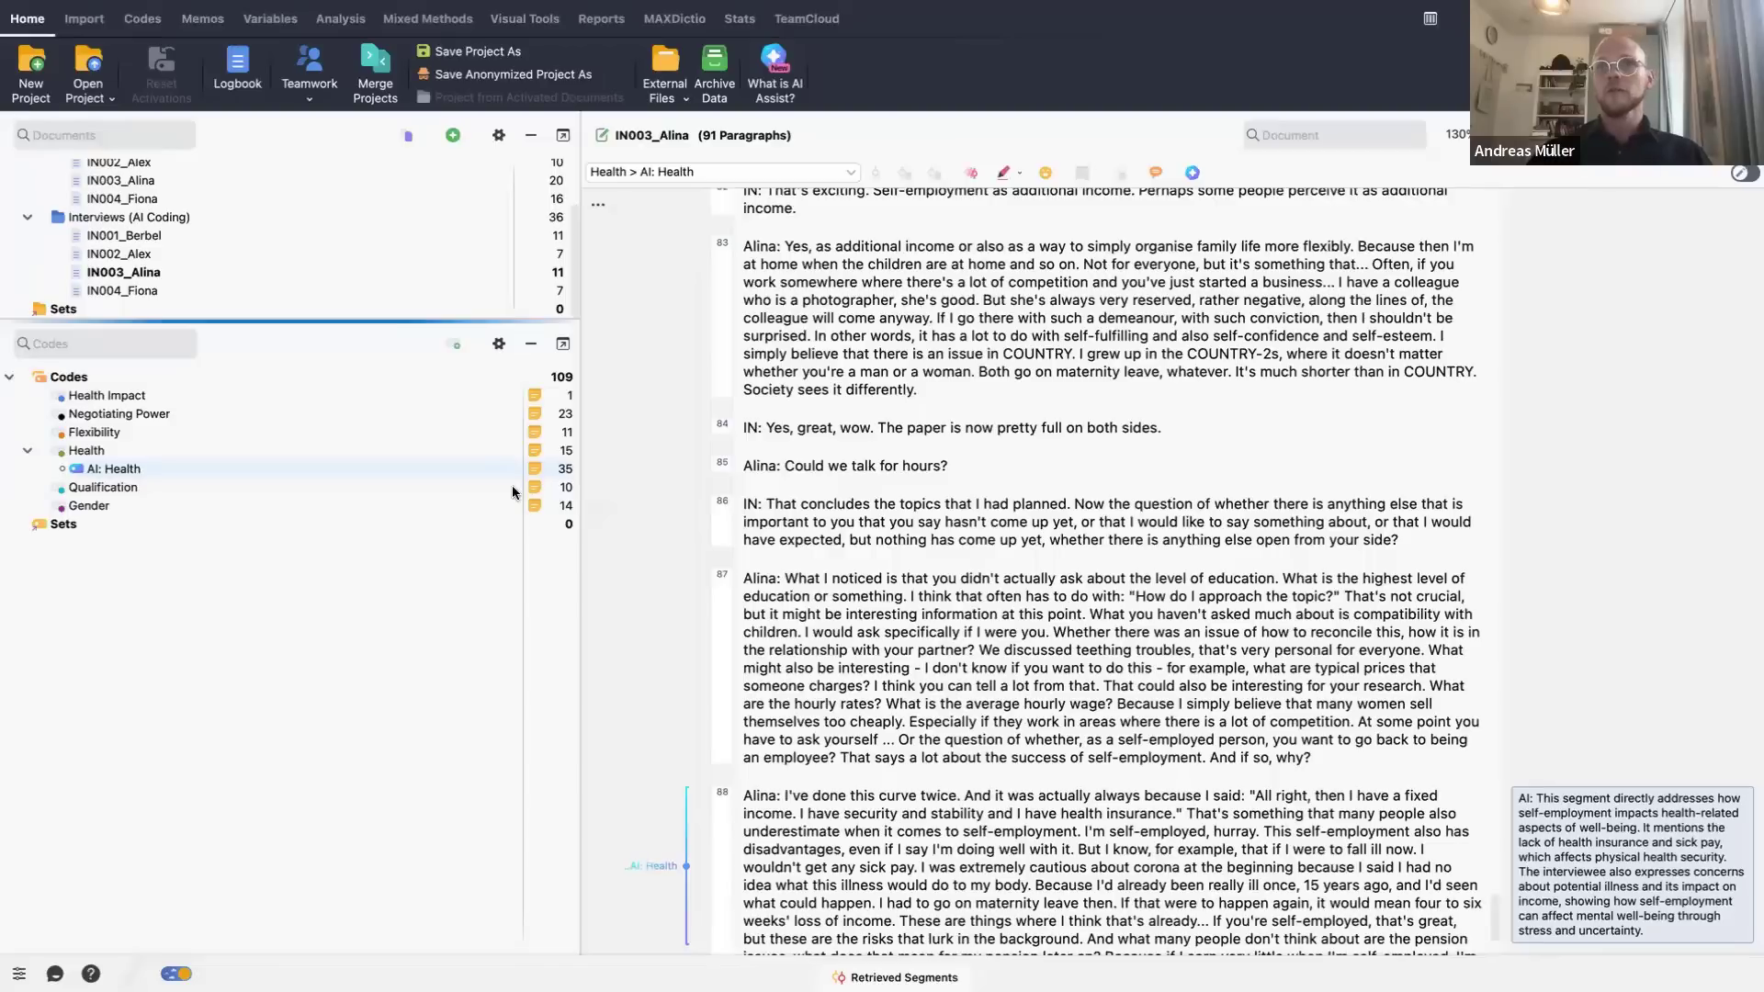
- Merge "AI: Health" into "Health", adding its memo to the "Health" code memo, and undo the merge
click(177, 472)
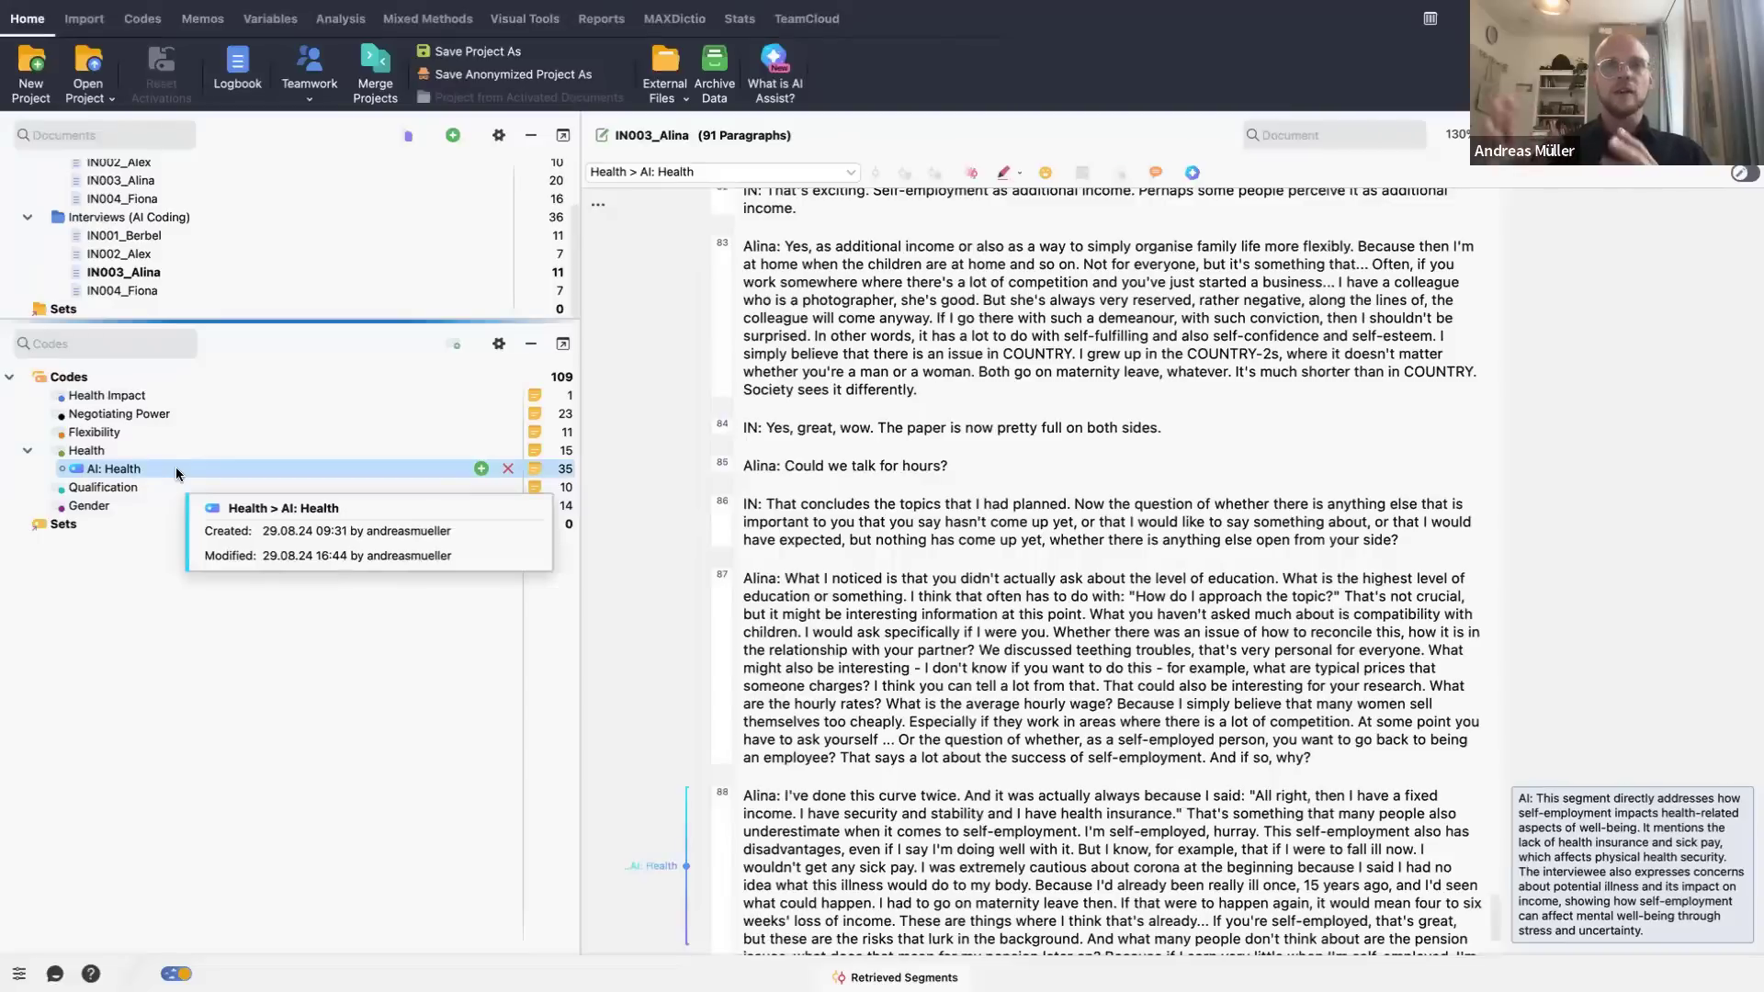
mouse_move(177, 472)
mouse_down()
mouse_move(300, 428)
mouse_move(499, 448)
mouse_up()
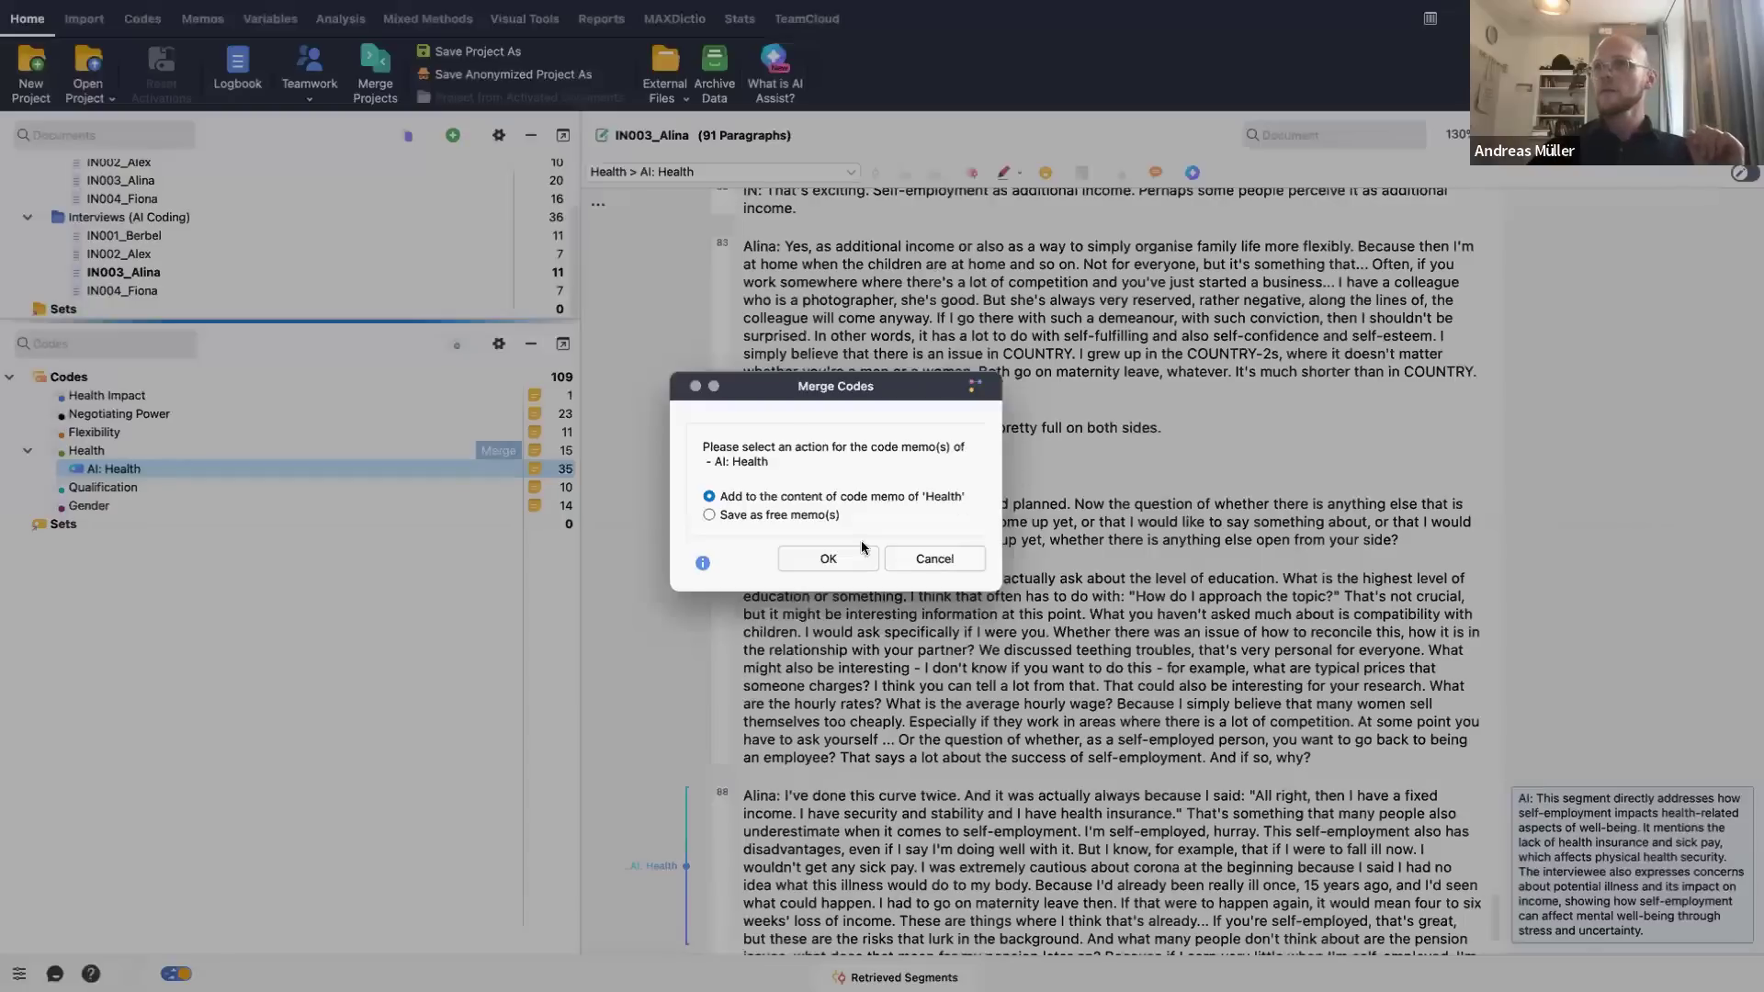
click(807, 555)
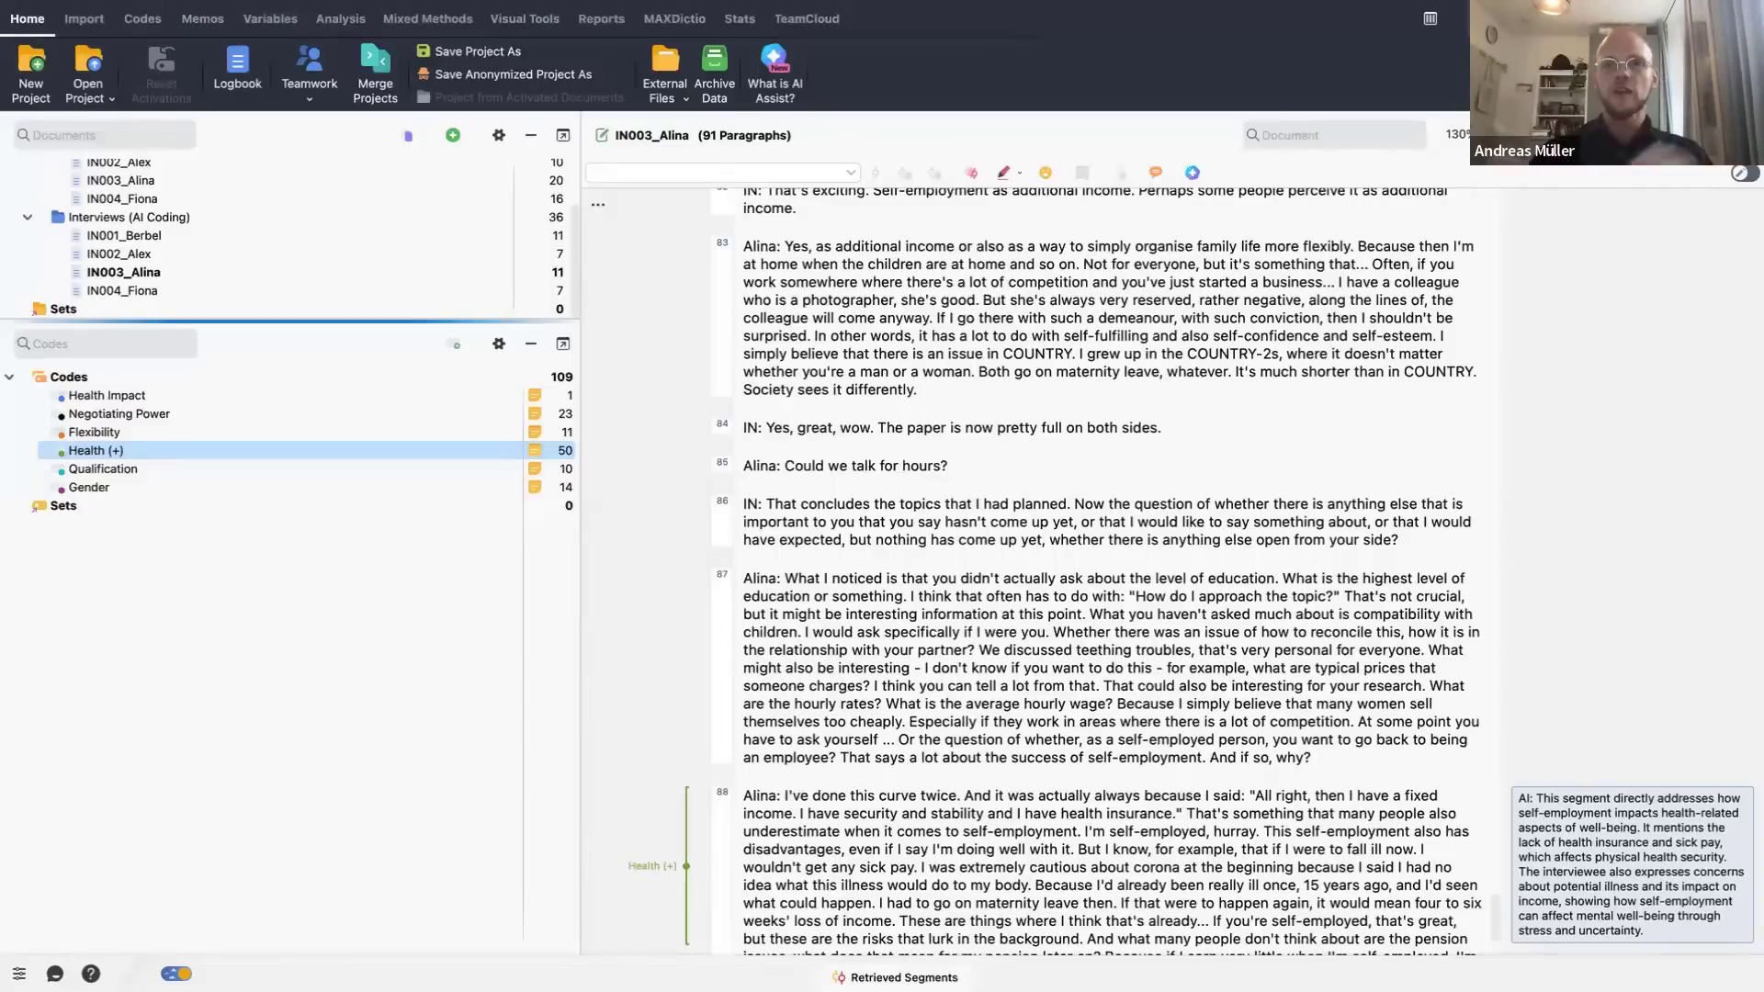
key(super+z)
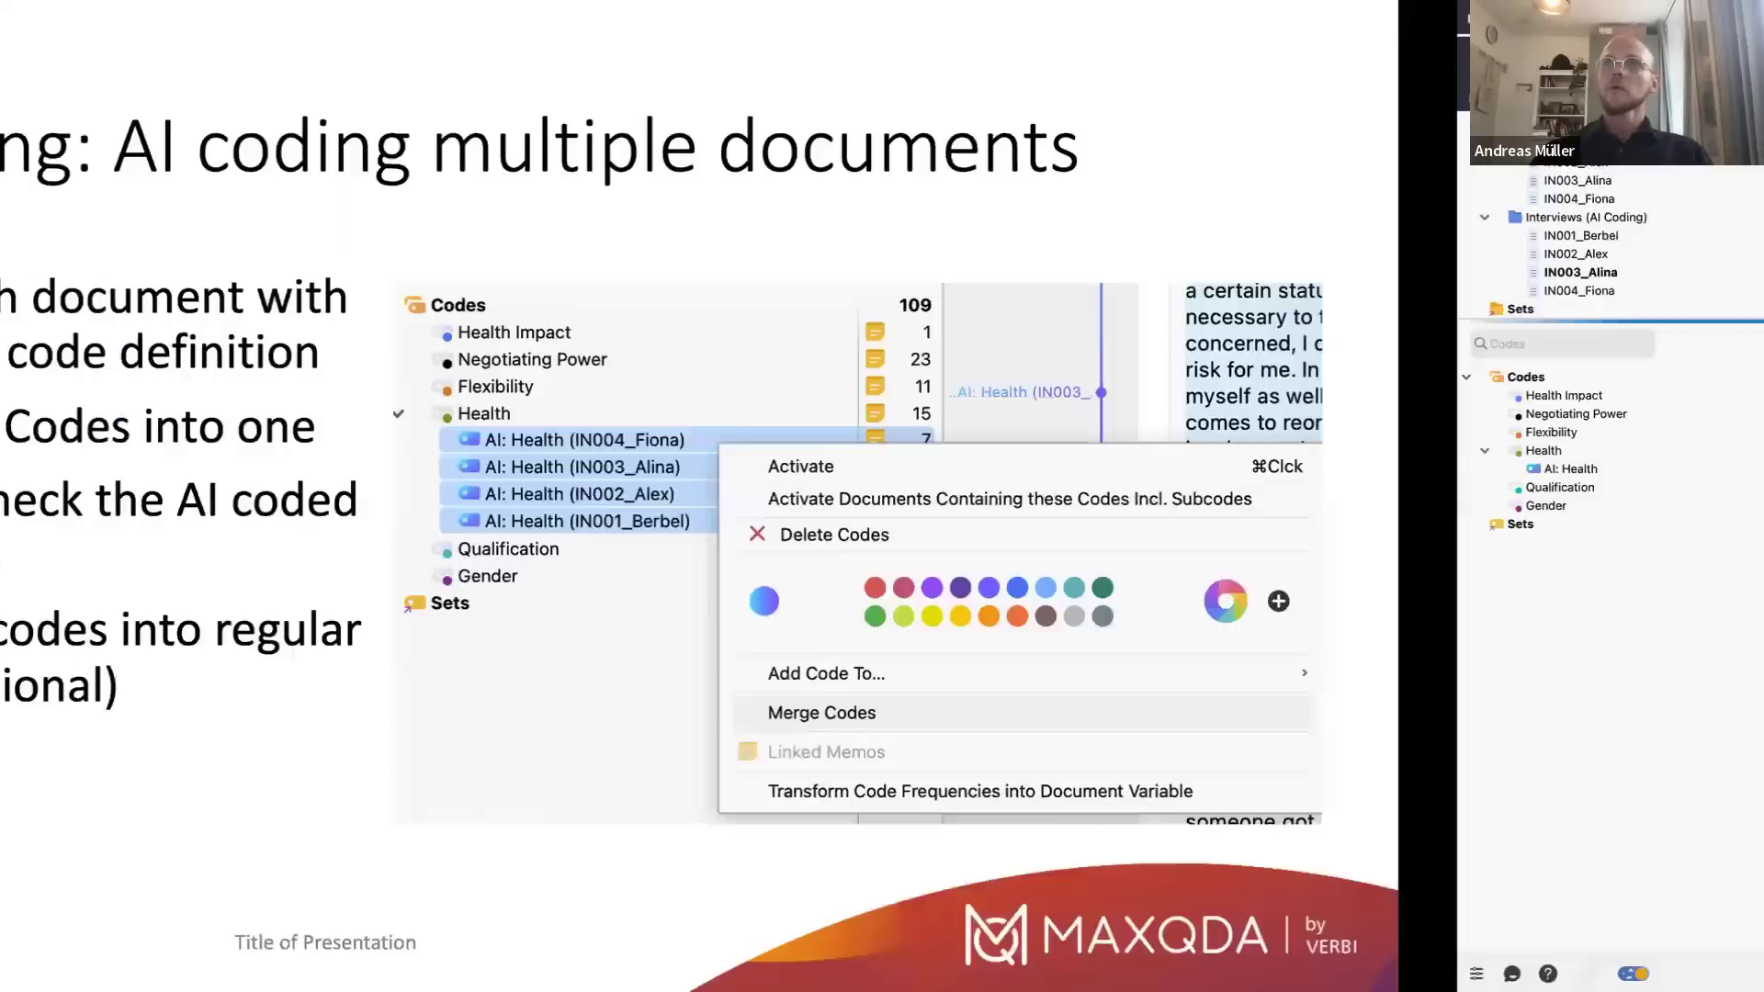
- Show the presentation slide "3. Analyse: Code Summaries or Subcodes", end the slide show and switch back to MAXQDA
key(Right)
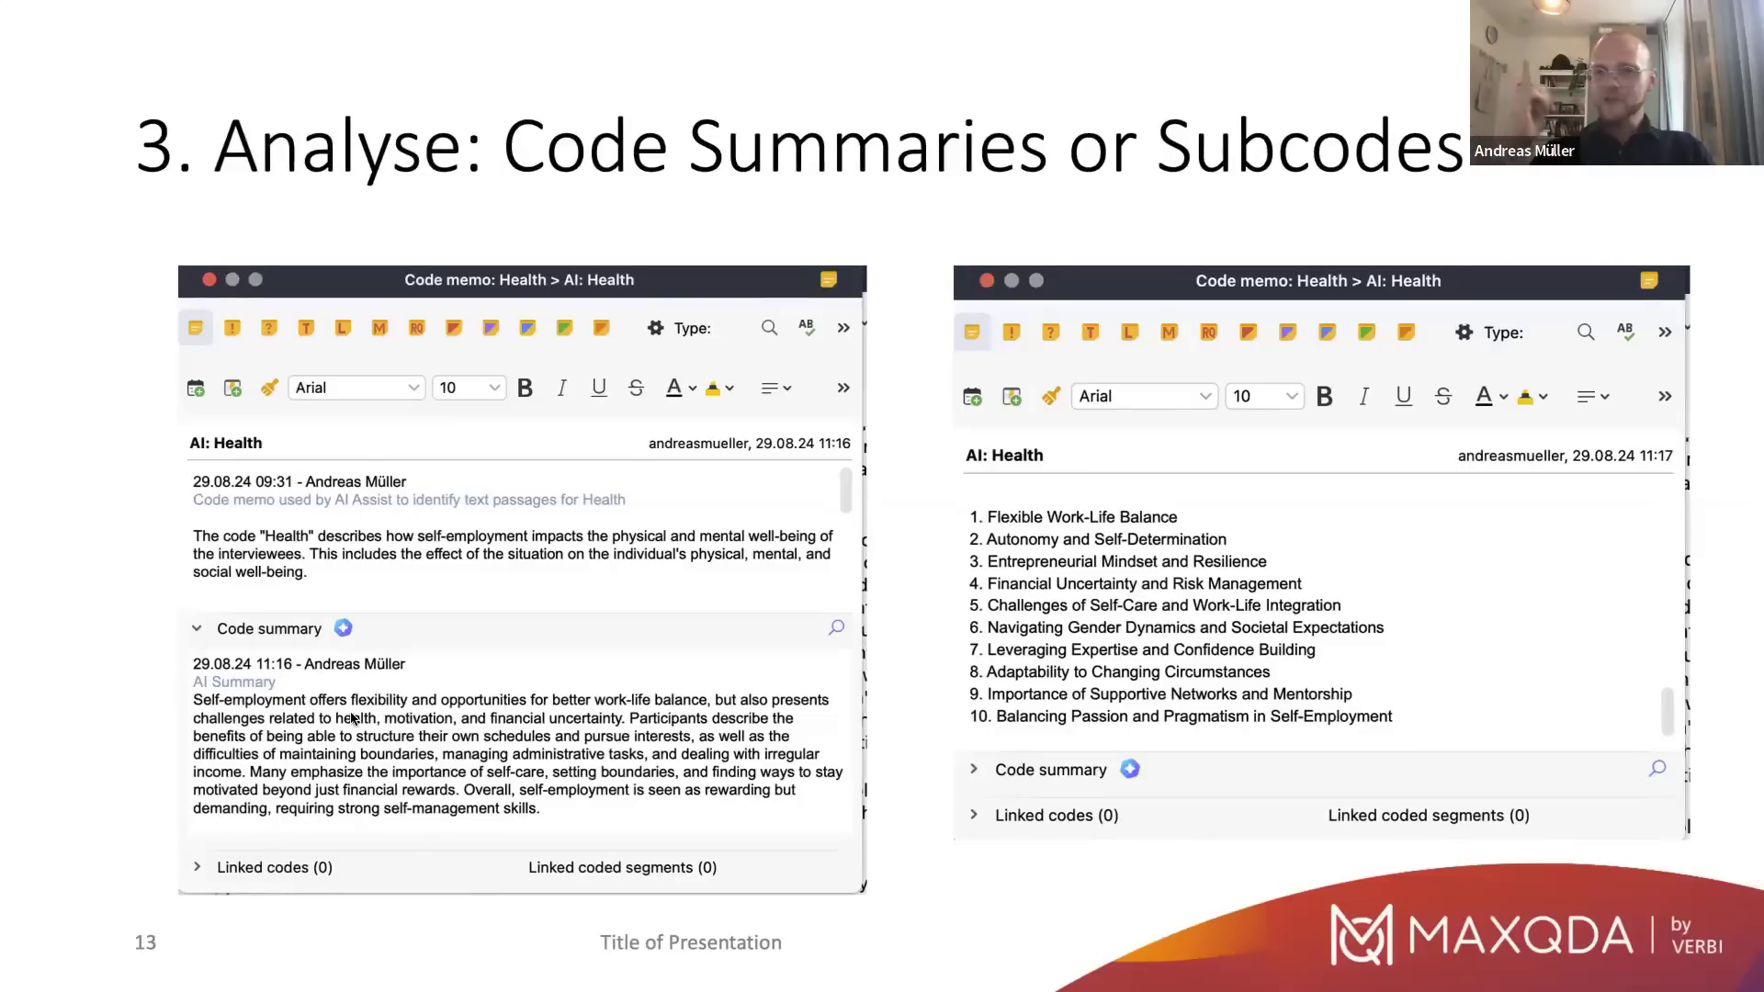
key(Escape)
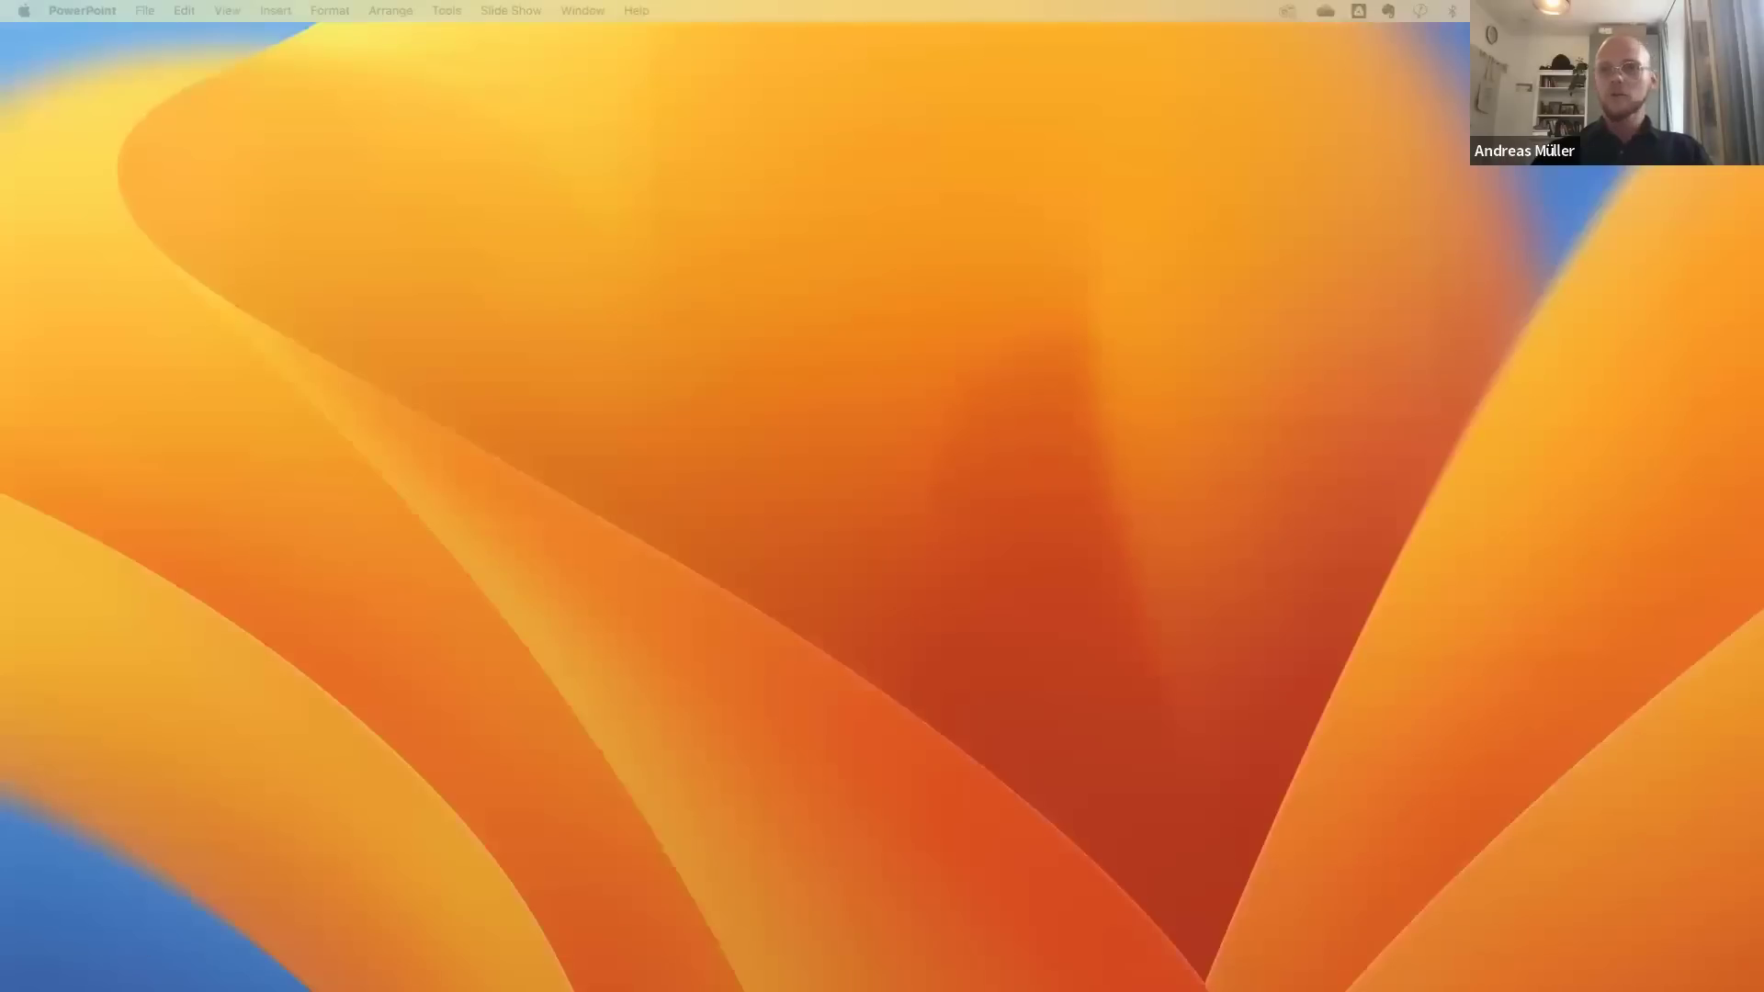
mouse_move(567, 986)
click(739, 928)
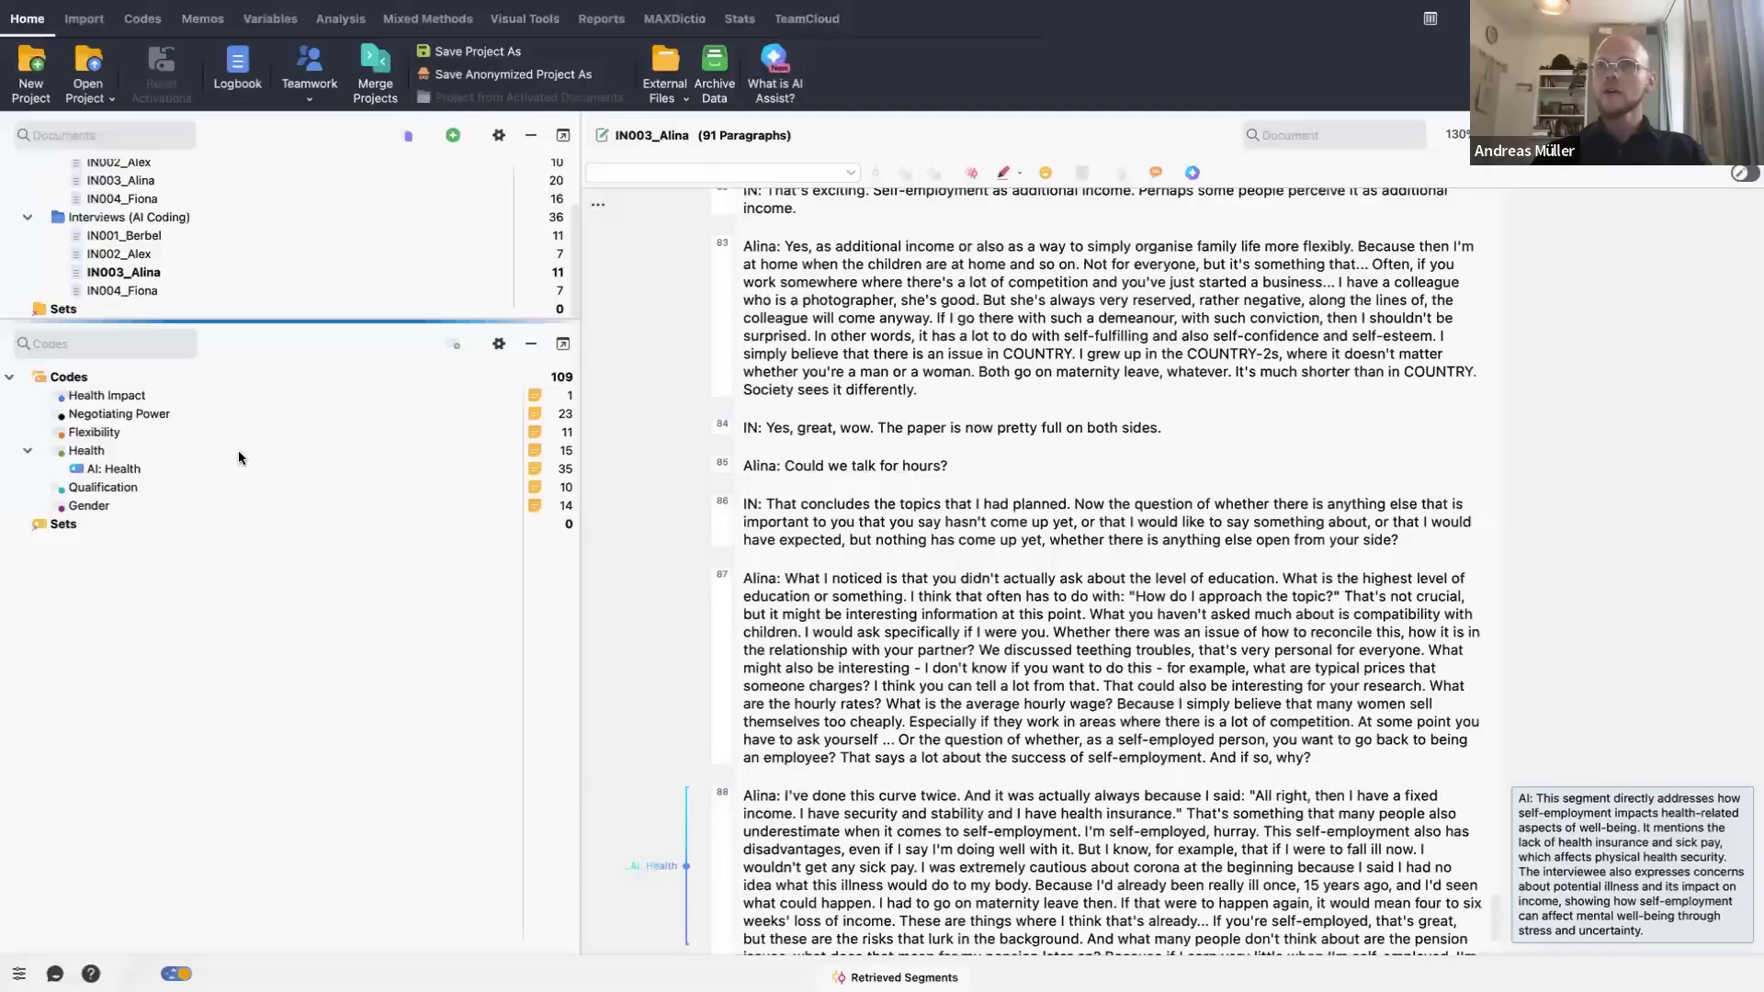
- Open the code memo of "Health" and delete the entire existing text of its code summary
click(540, 451)
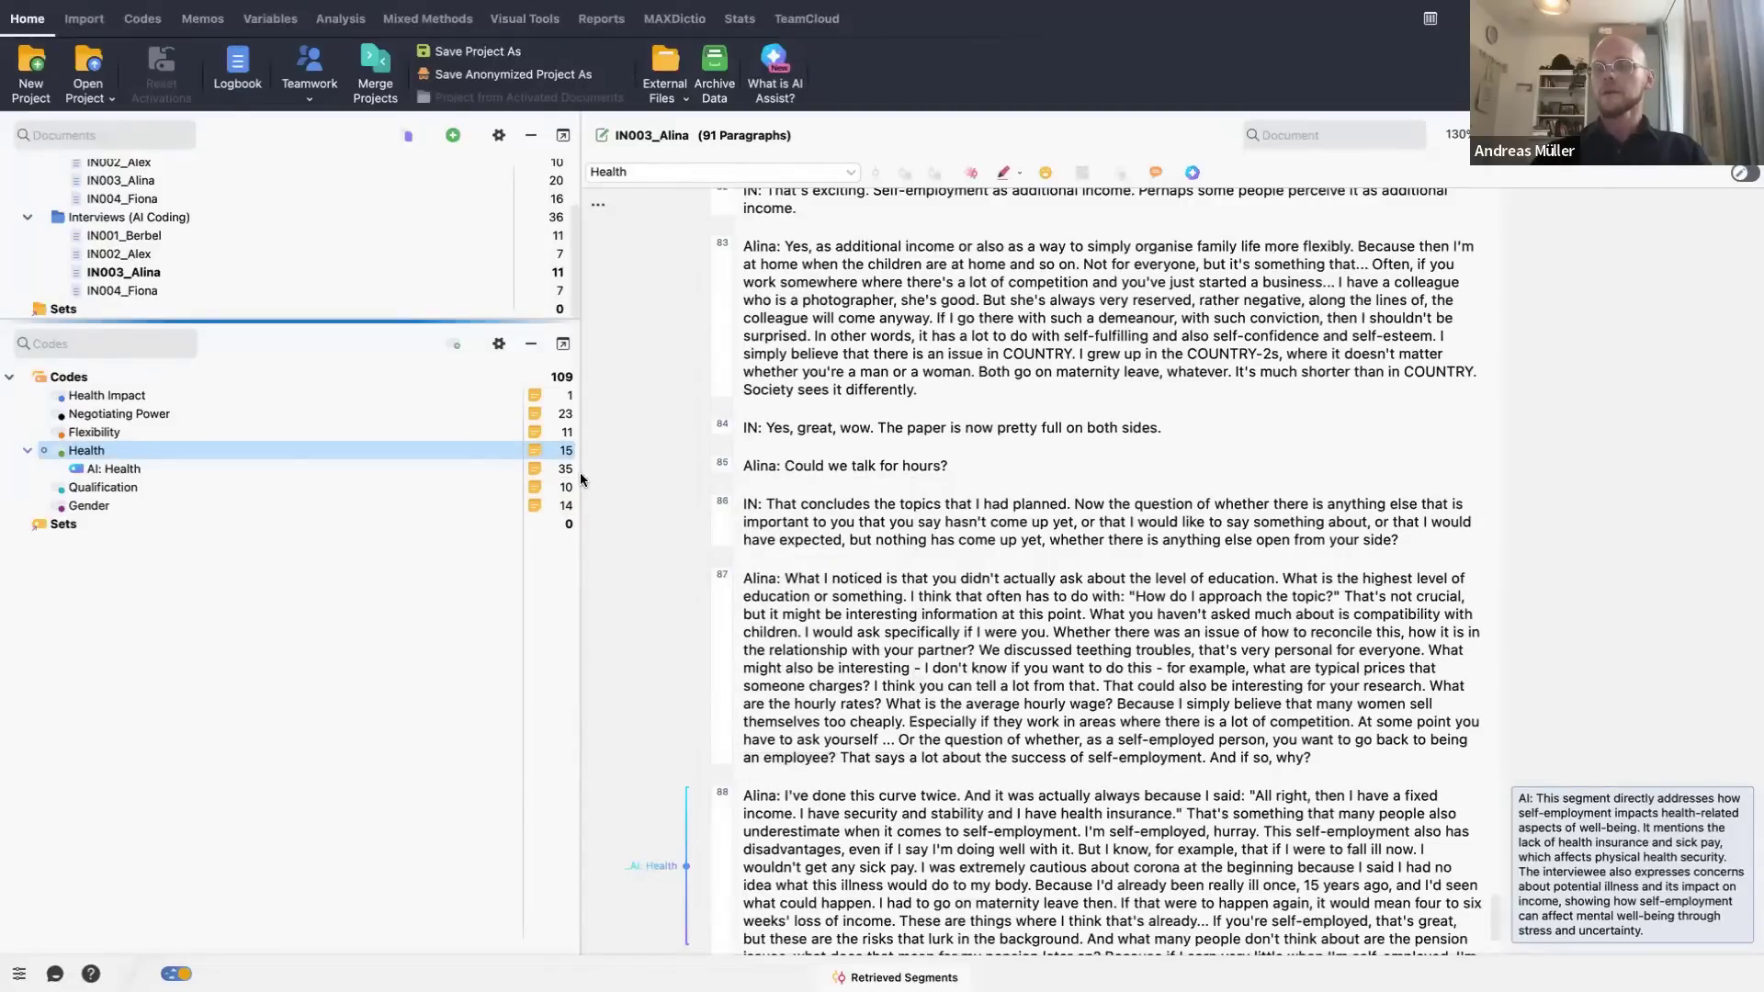
click(444, 741)
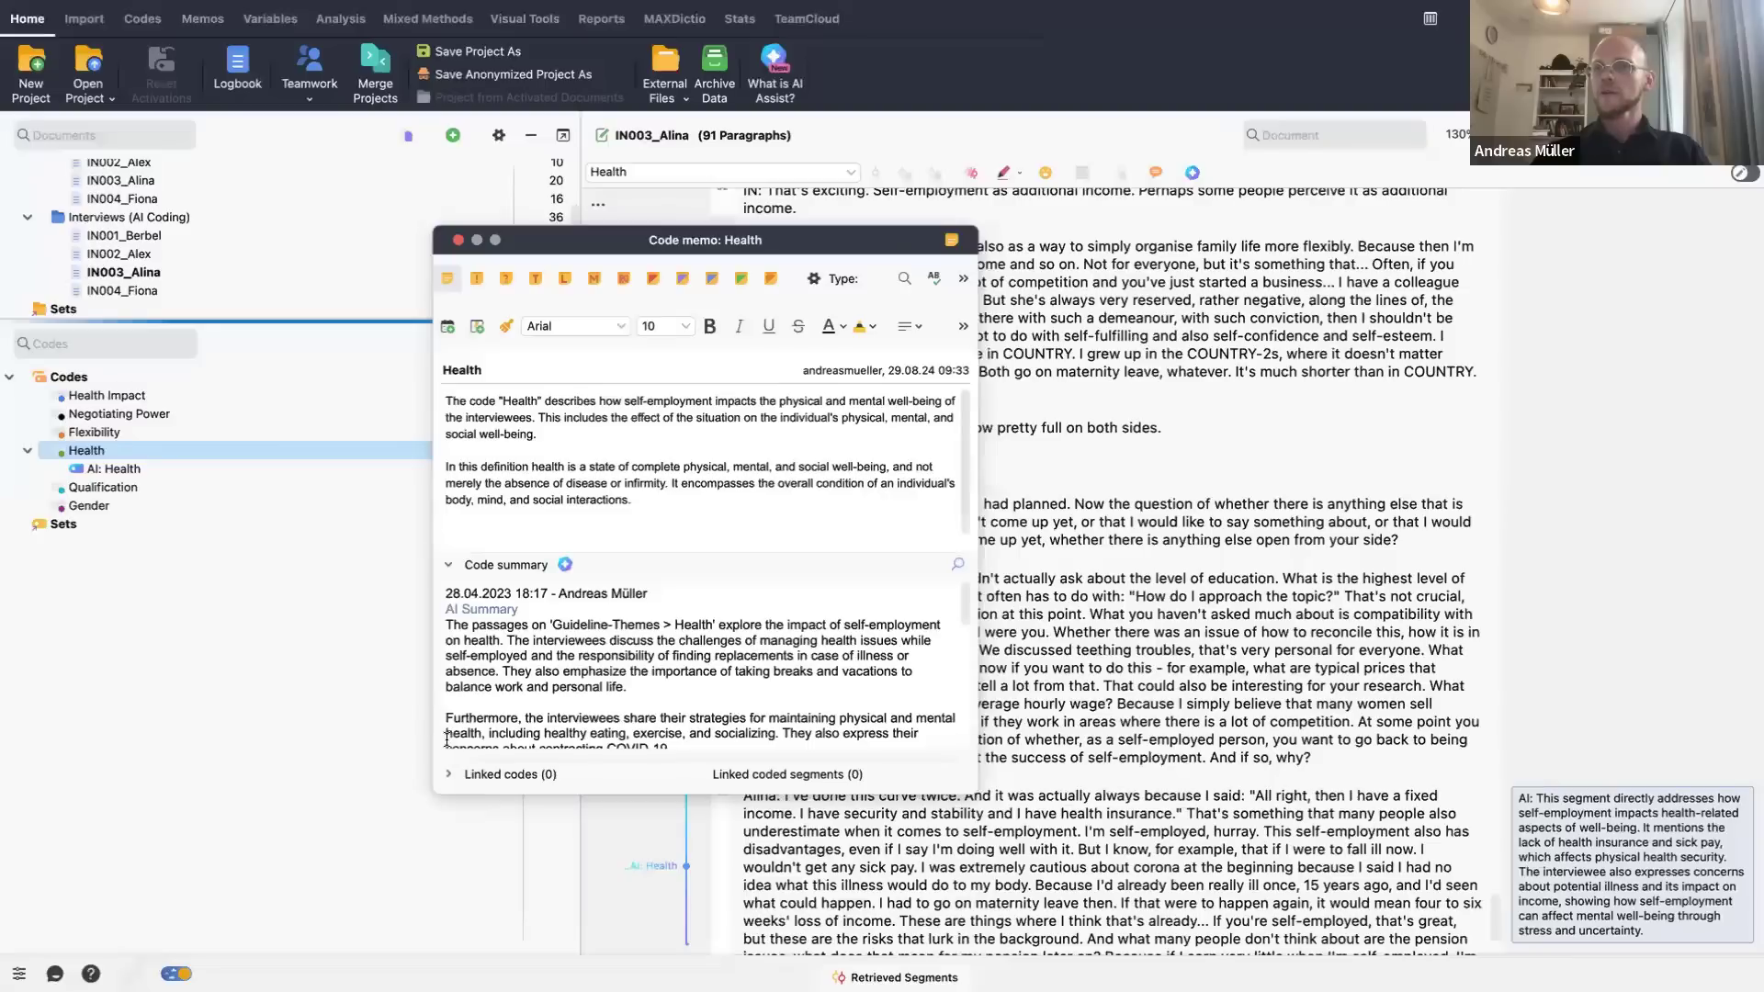
key(ctrl+a)
key(BackSpace)
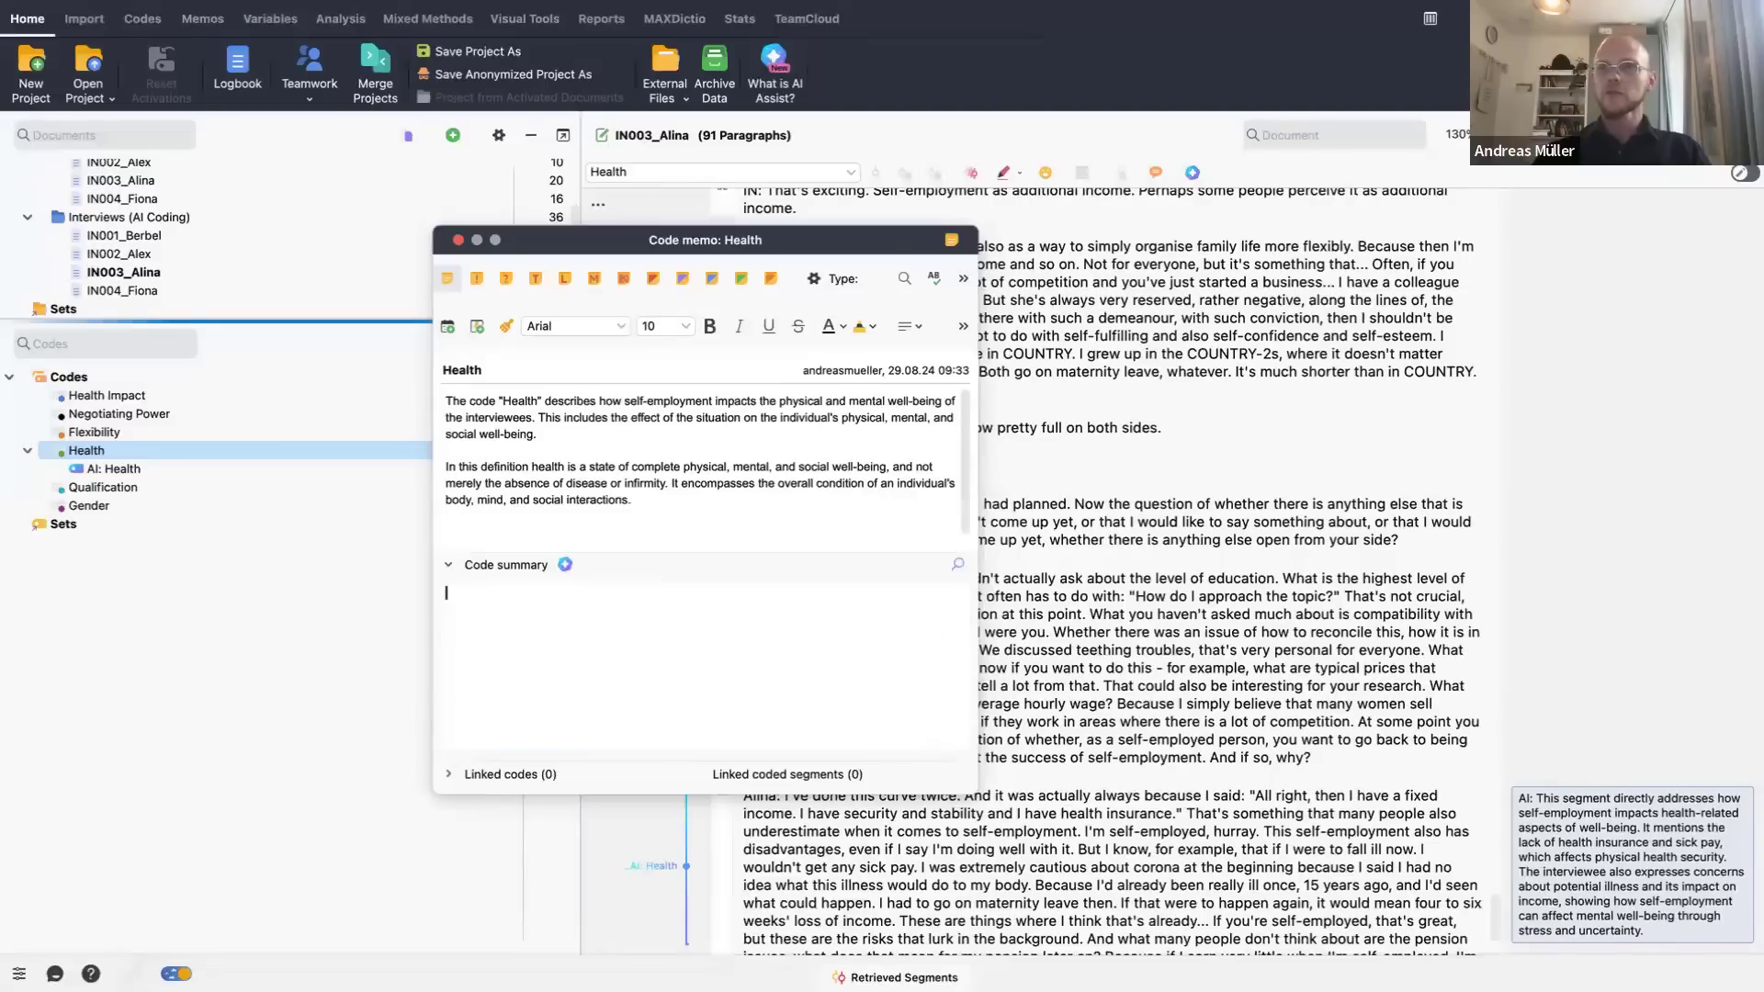
- Check the code summary section in the "AI: Health" code memo and close that memo, keeping the "Health" memo open
click(344, 470)
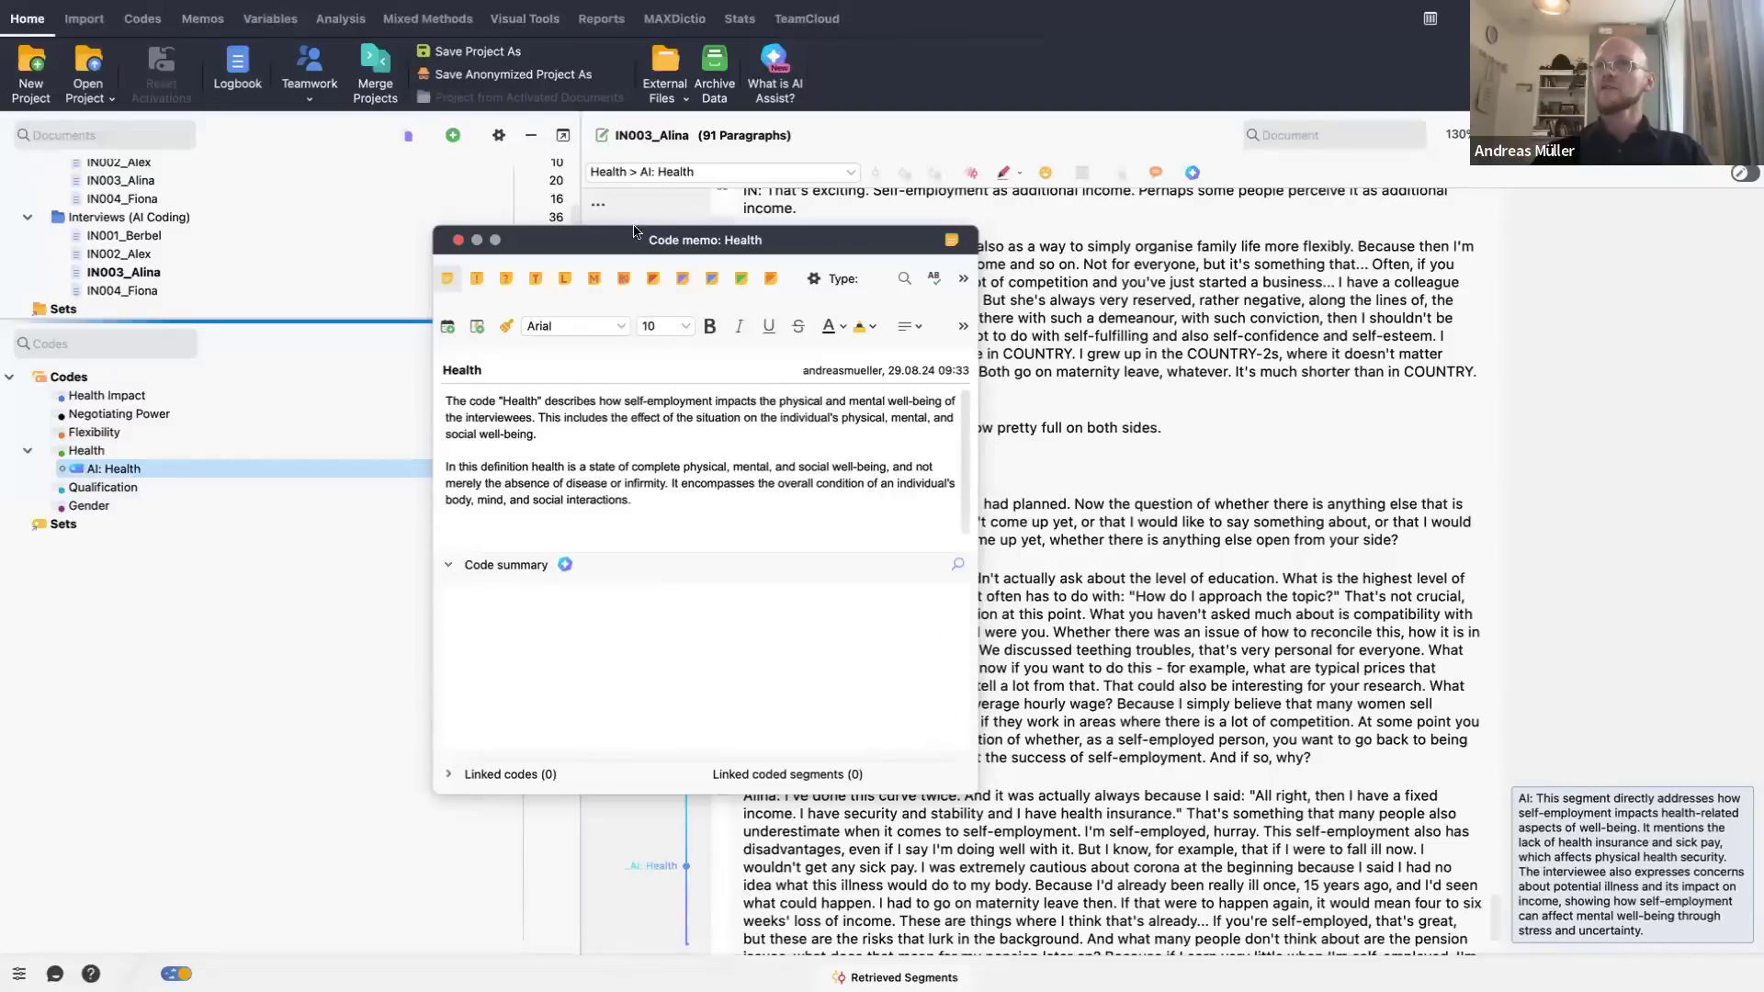
drag(753, 244, 1158, 241)
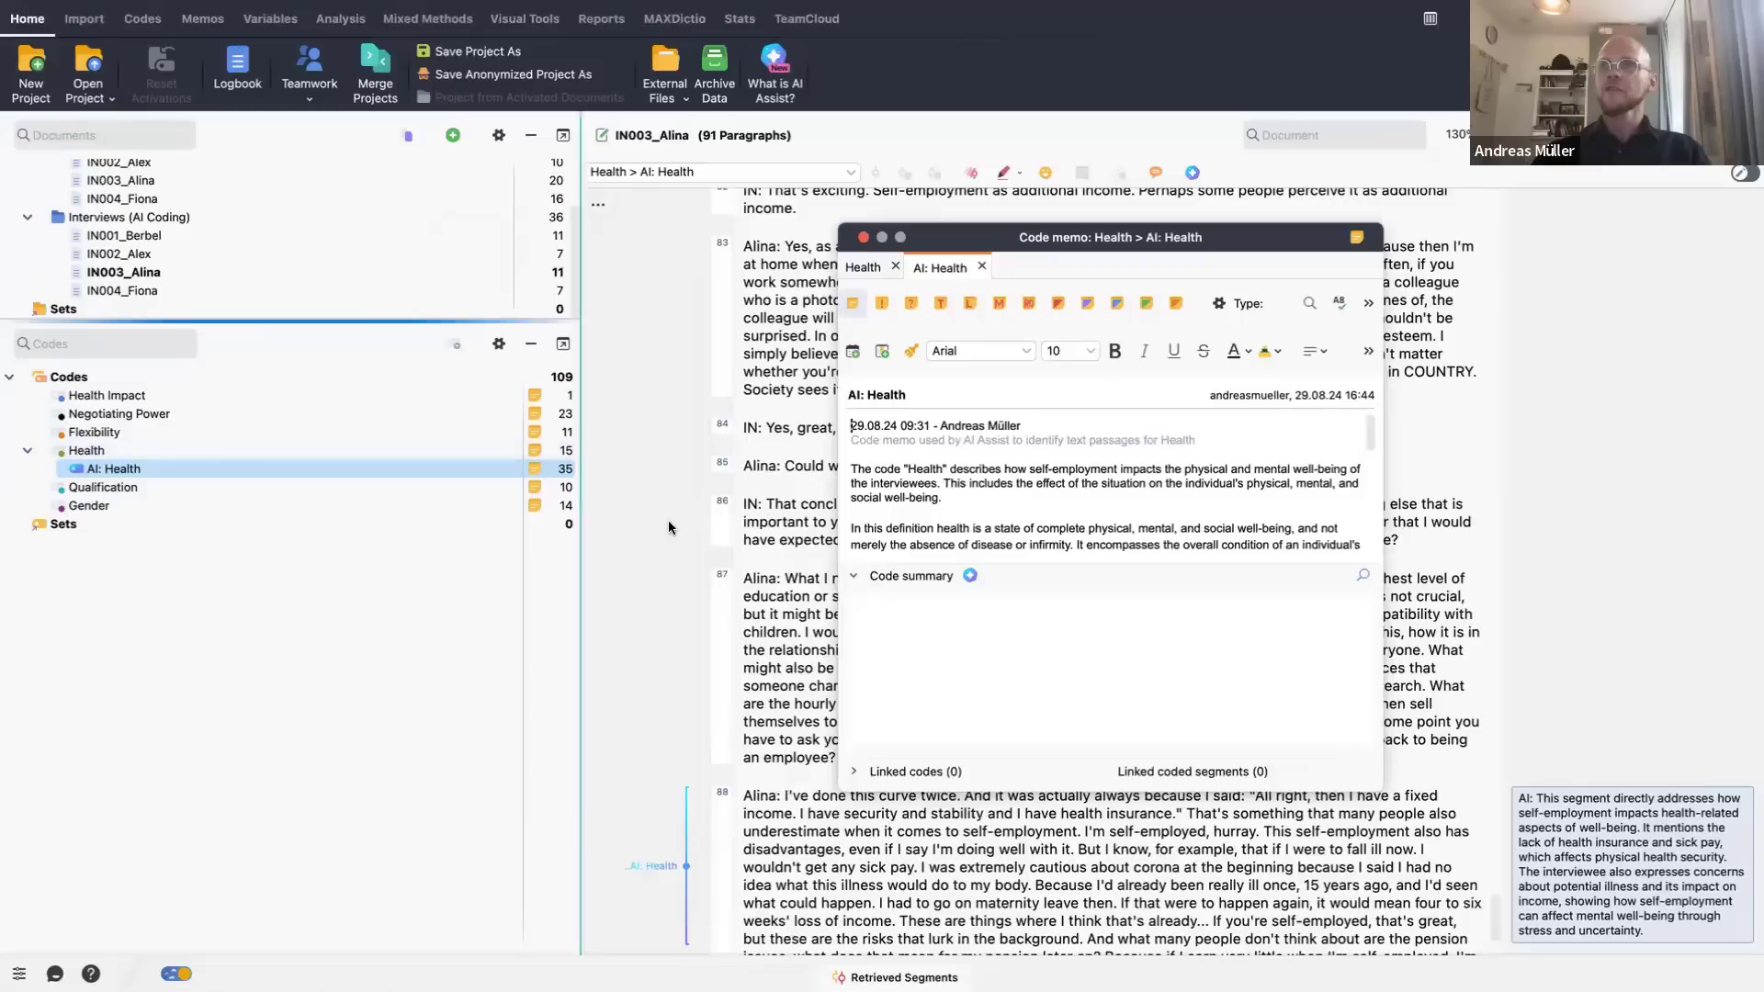
click(863, 267)
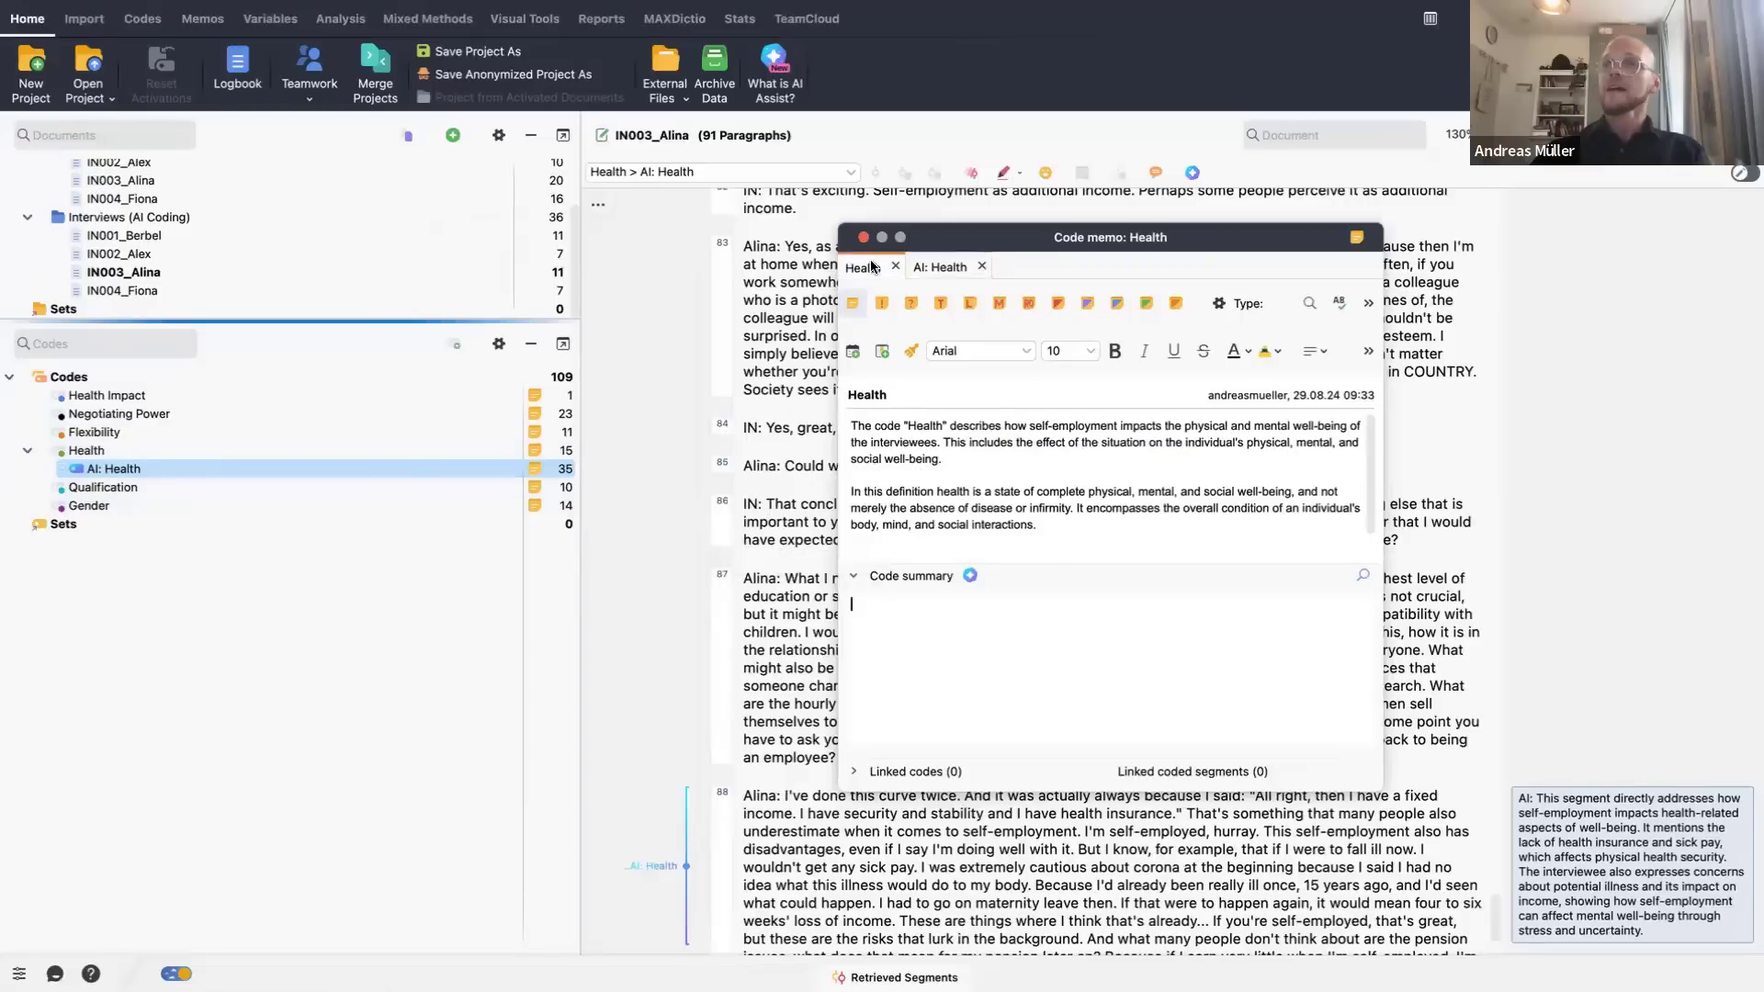
click(981, 266)
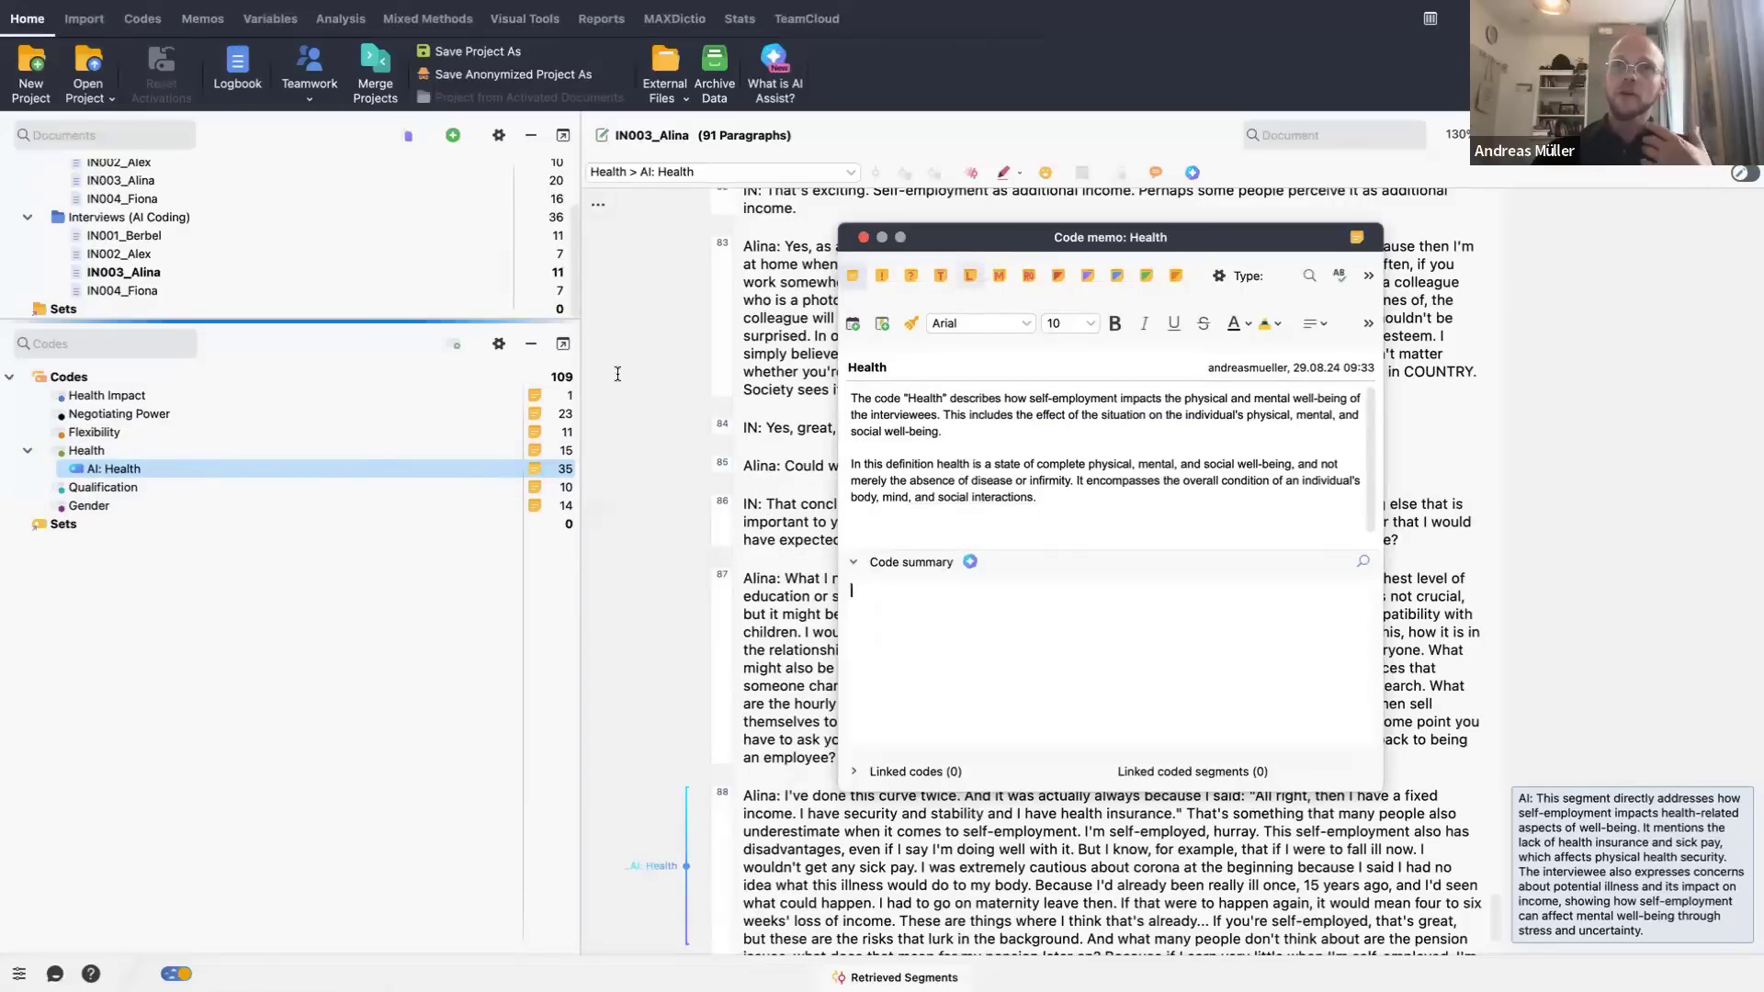
- Generate a short English AI Assist summary of the segments coded with "Health" in its code memo, without subcodes
click(970, 561)
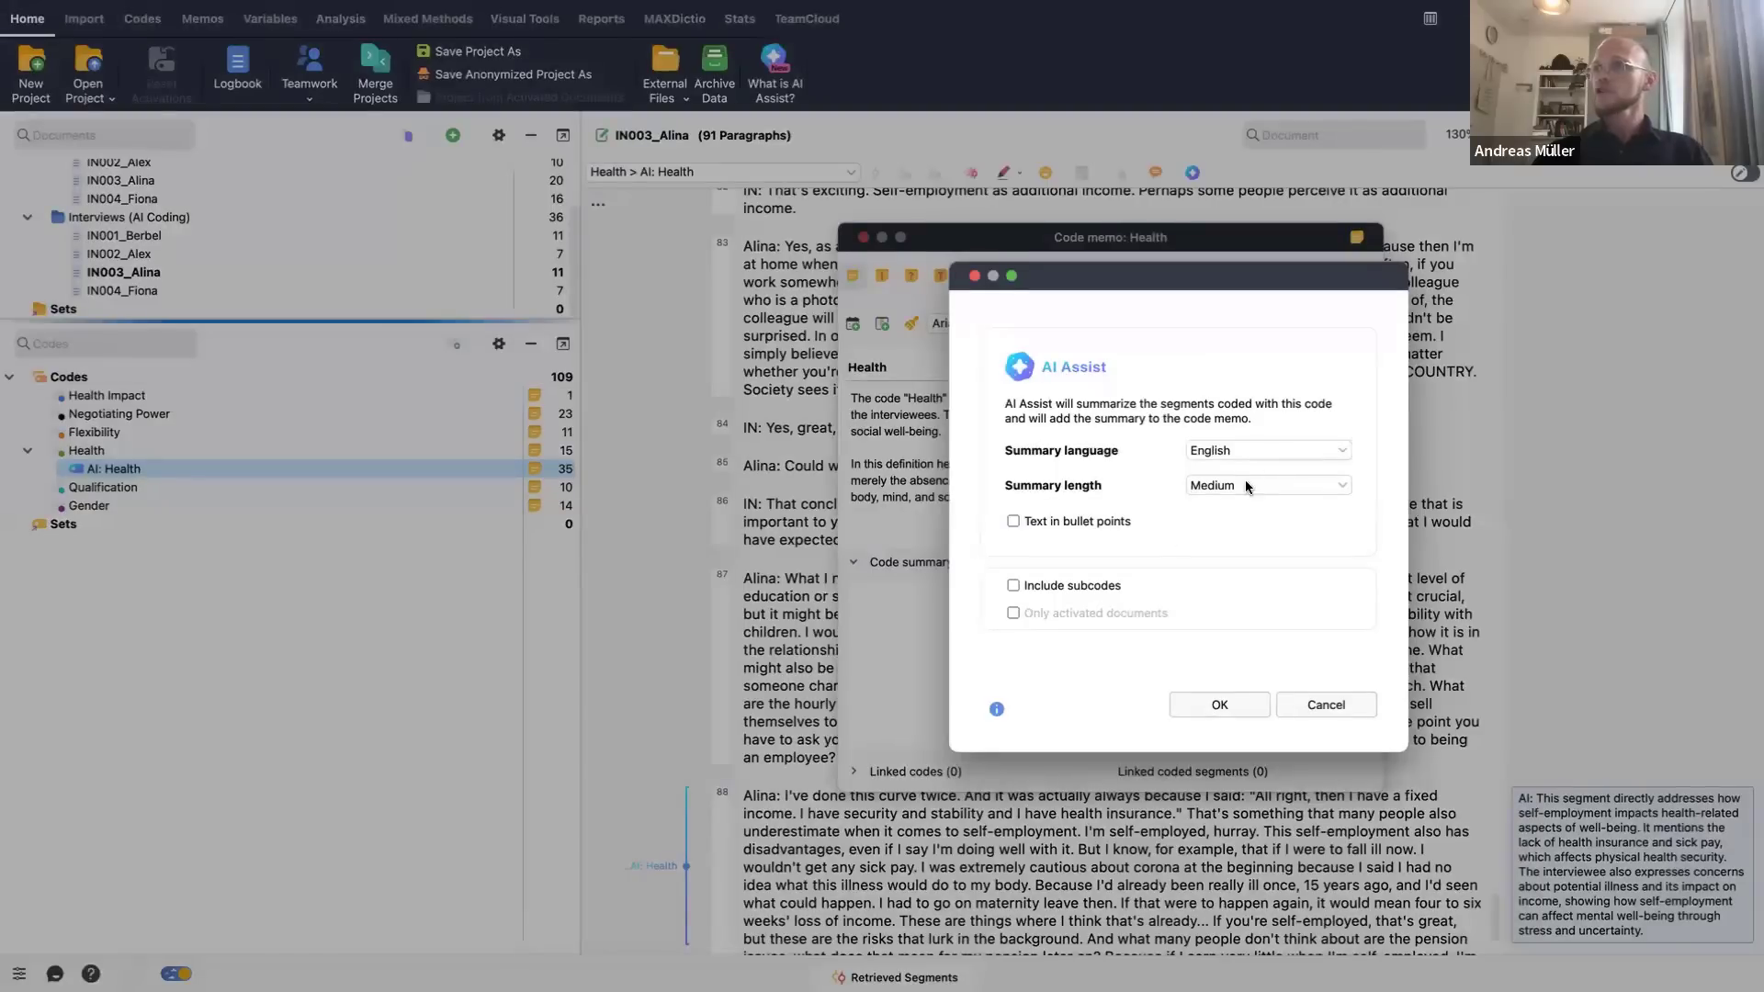
click(1245, 484)
click(1238, 509)
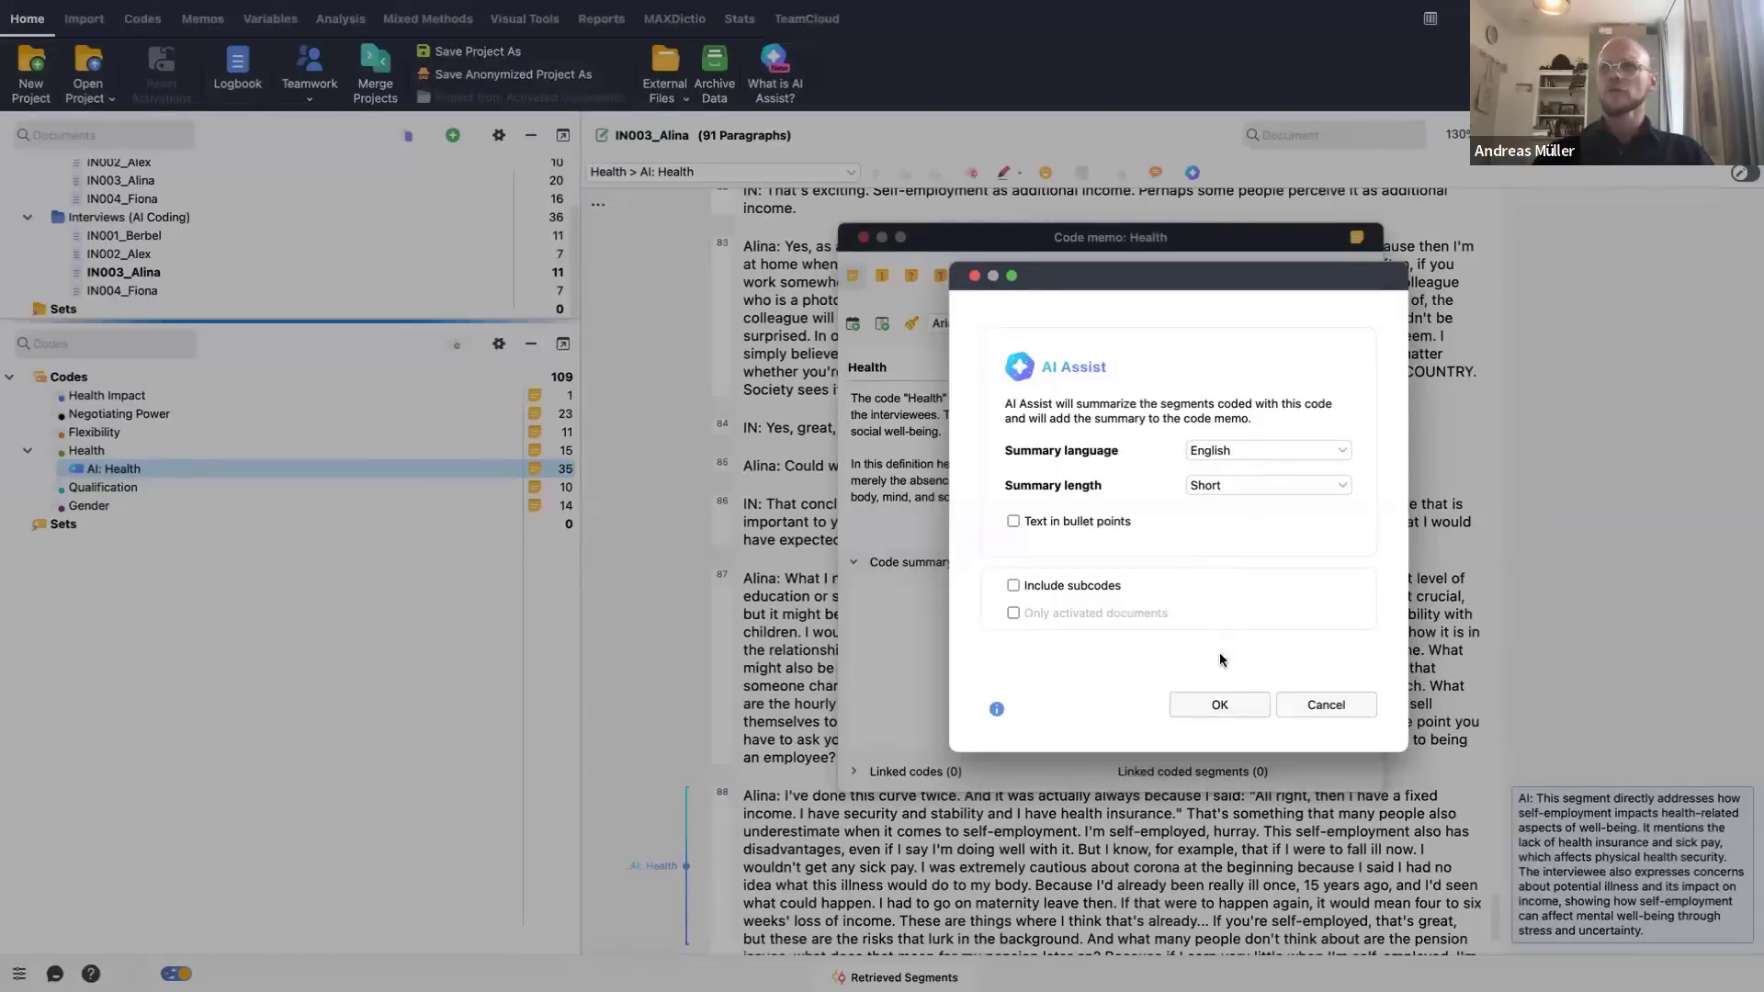
click(1206, 705)
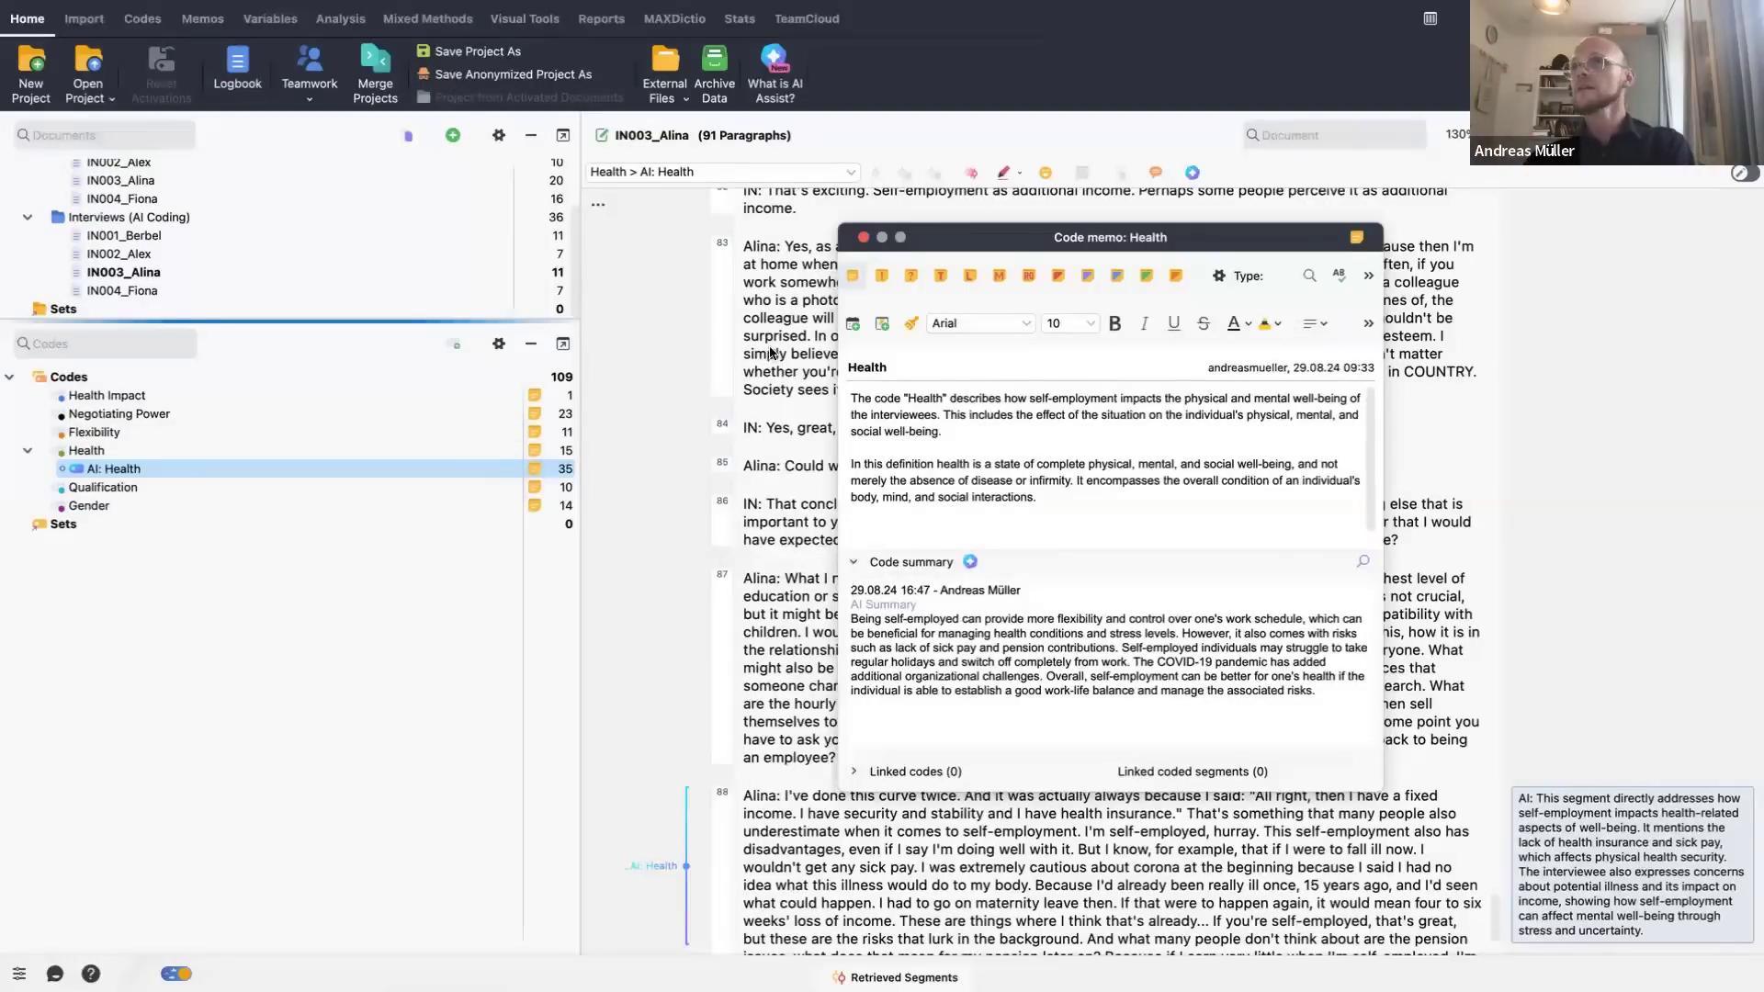
- Generate a short English AI Assist summary of the "AI: Health" coded segments in that code's memo
click(878, 325)
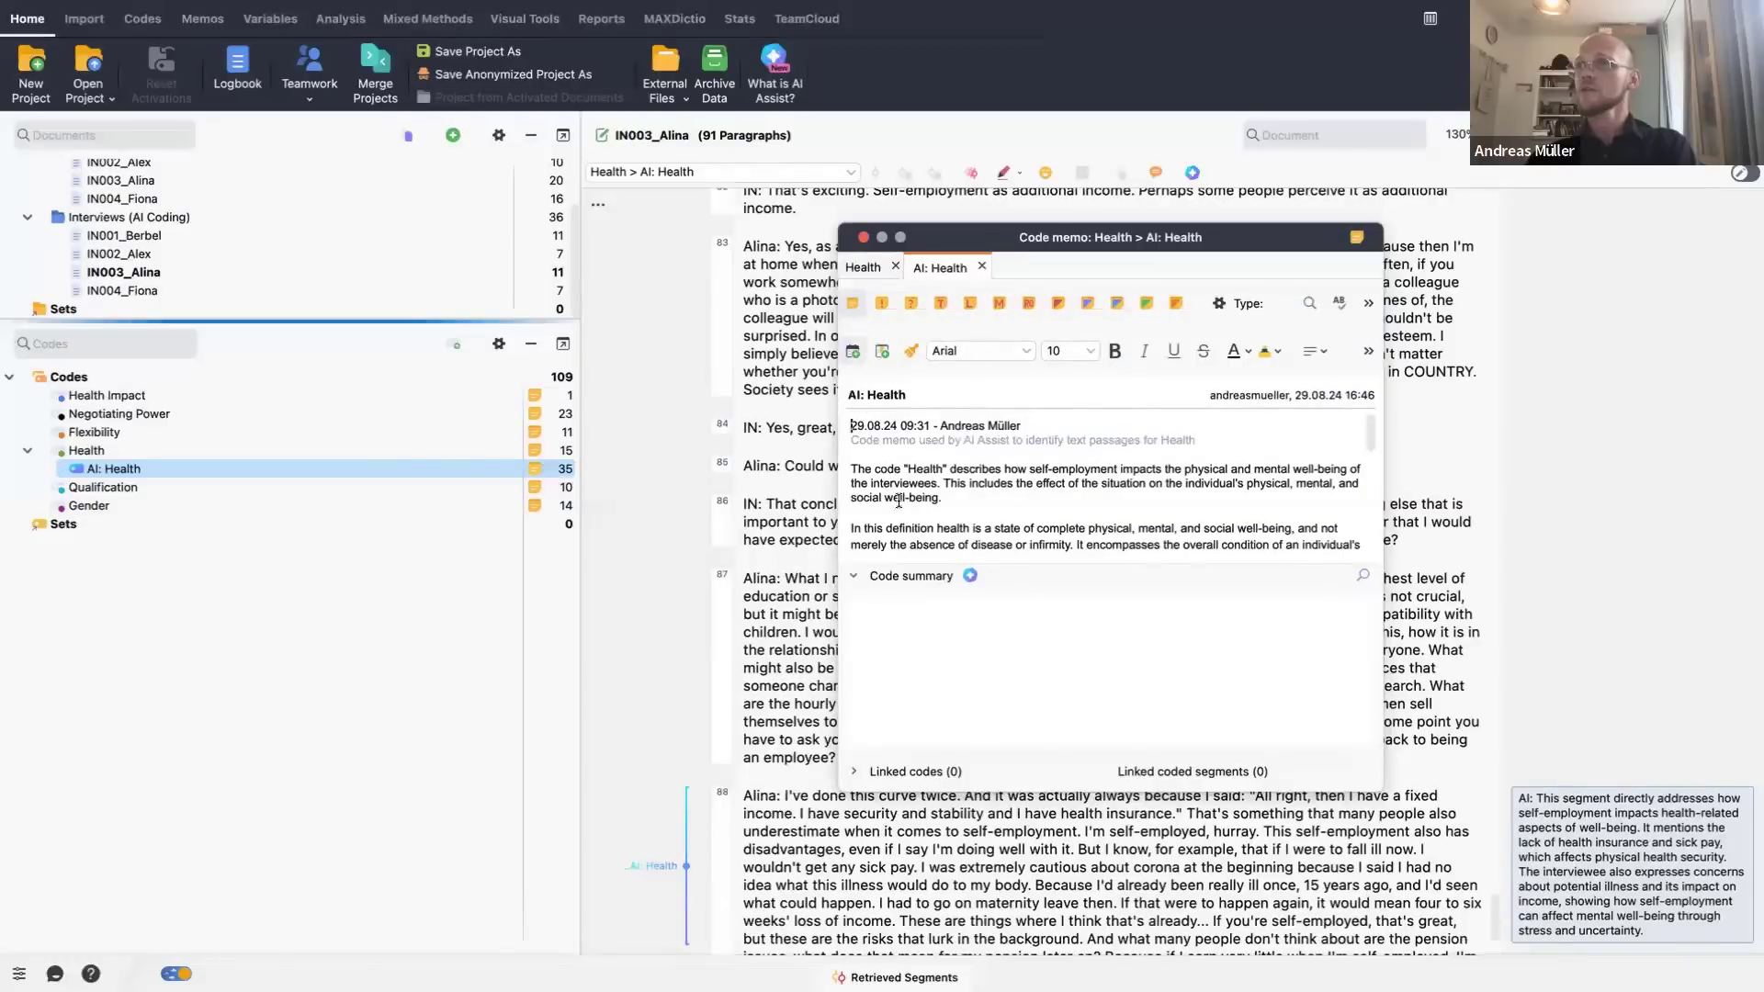
click(970, 576)
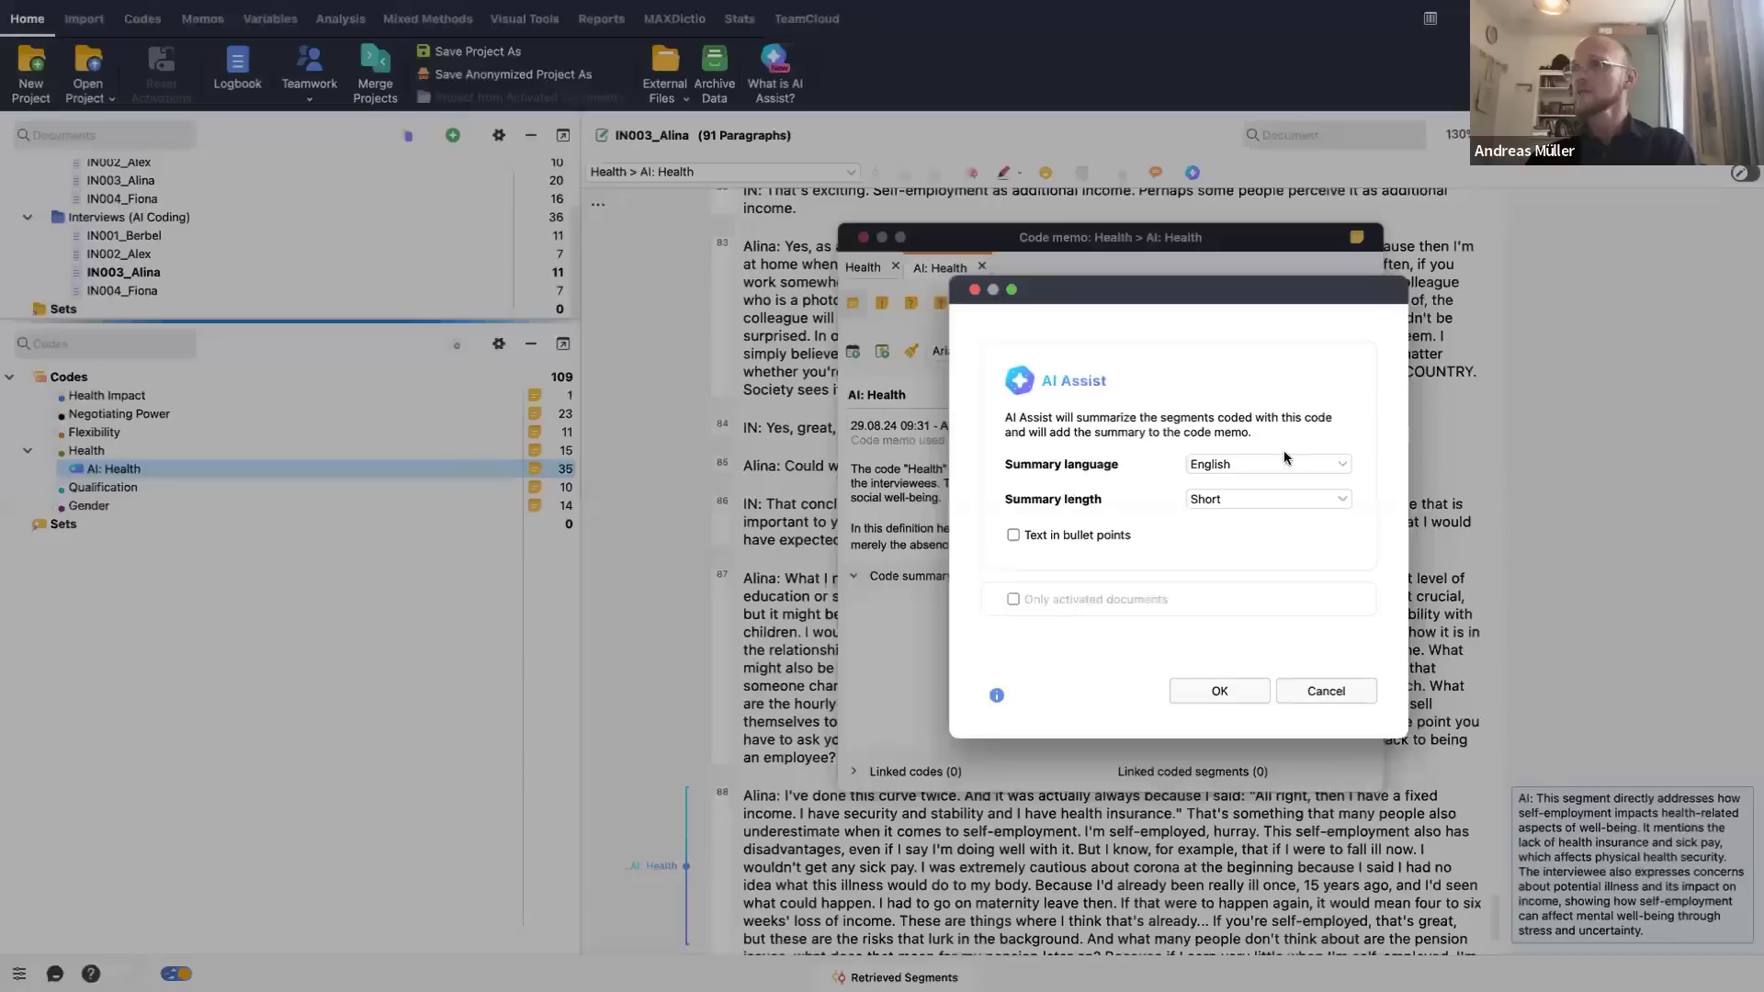
click(1225, 684)
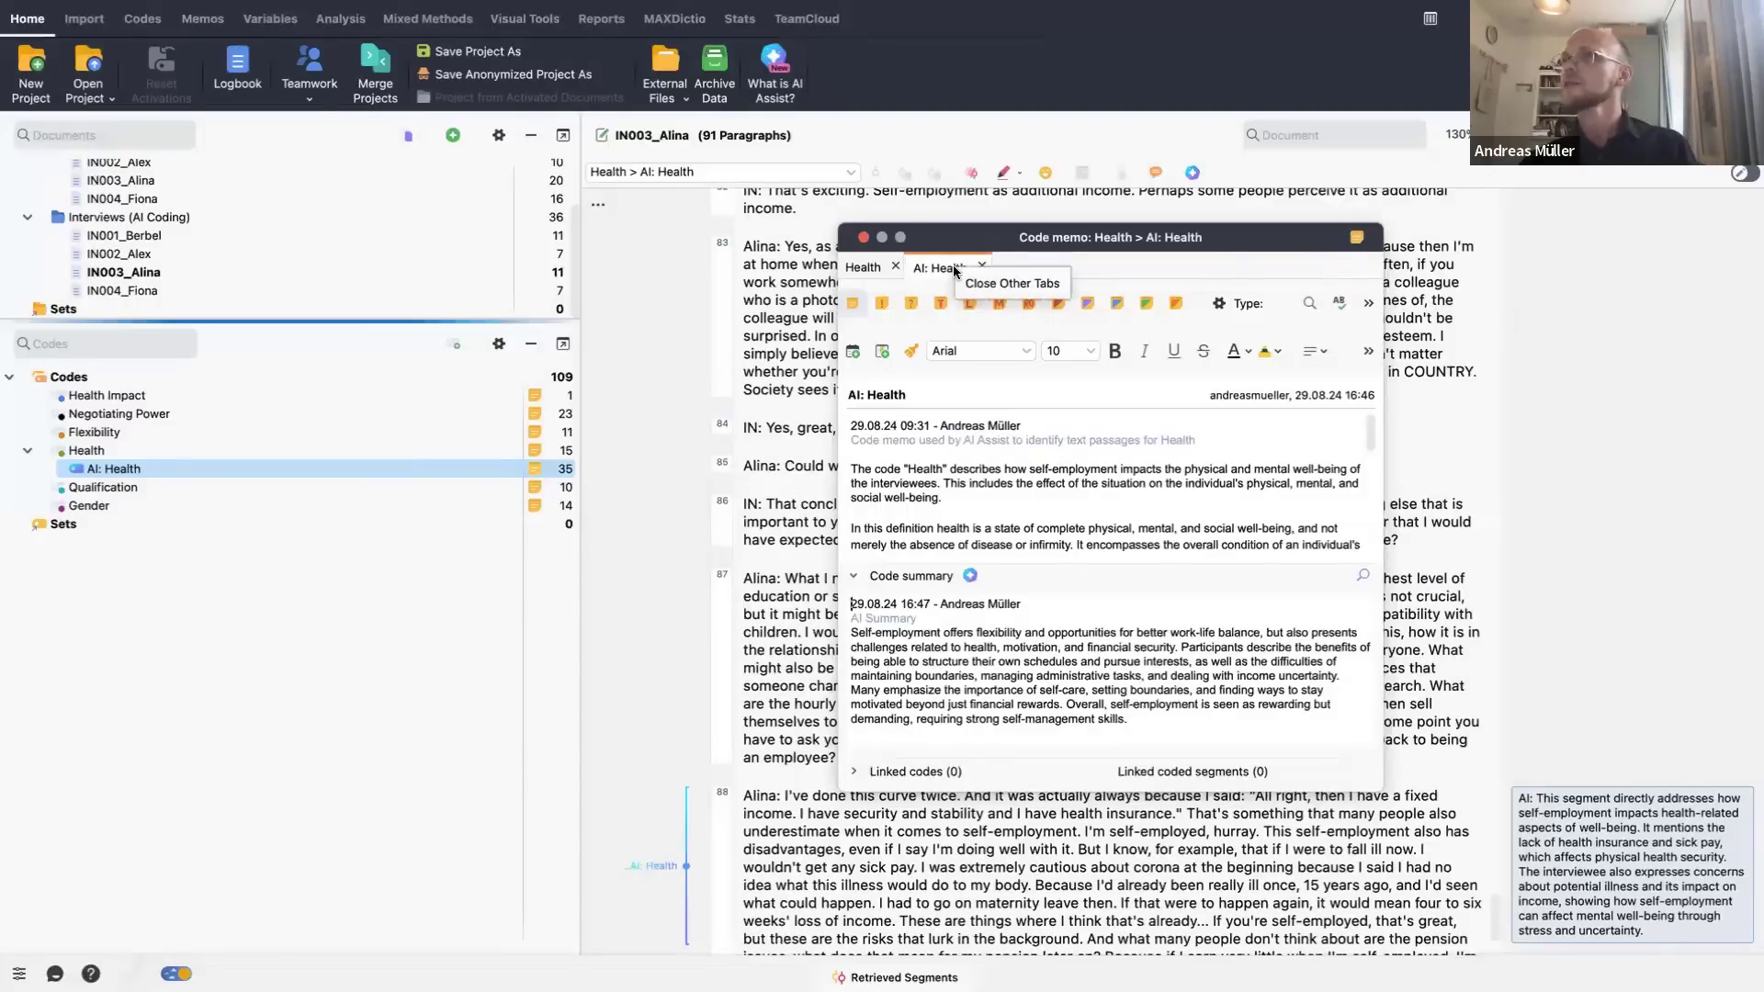
- Compare the AI-generated code summaries in the "AI: Health" and "Health" code memos
mouse_move(938, 270)
mouse_down()
mouse_move(790, 90)
mouse_move(579, 211)
mouse_up()
drag(680, 315, 735, 308)
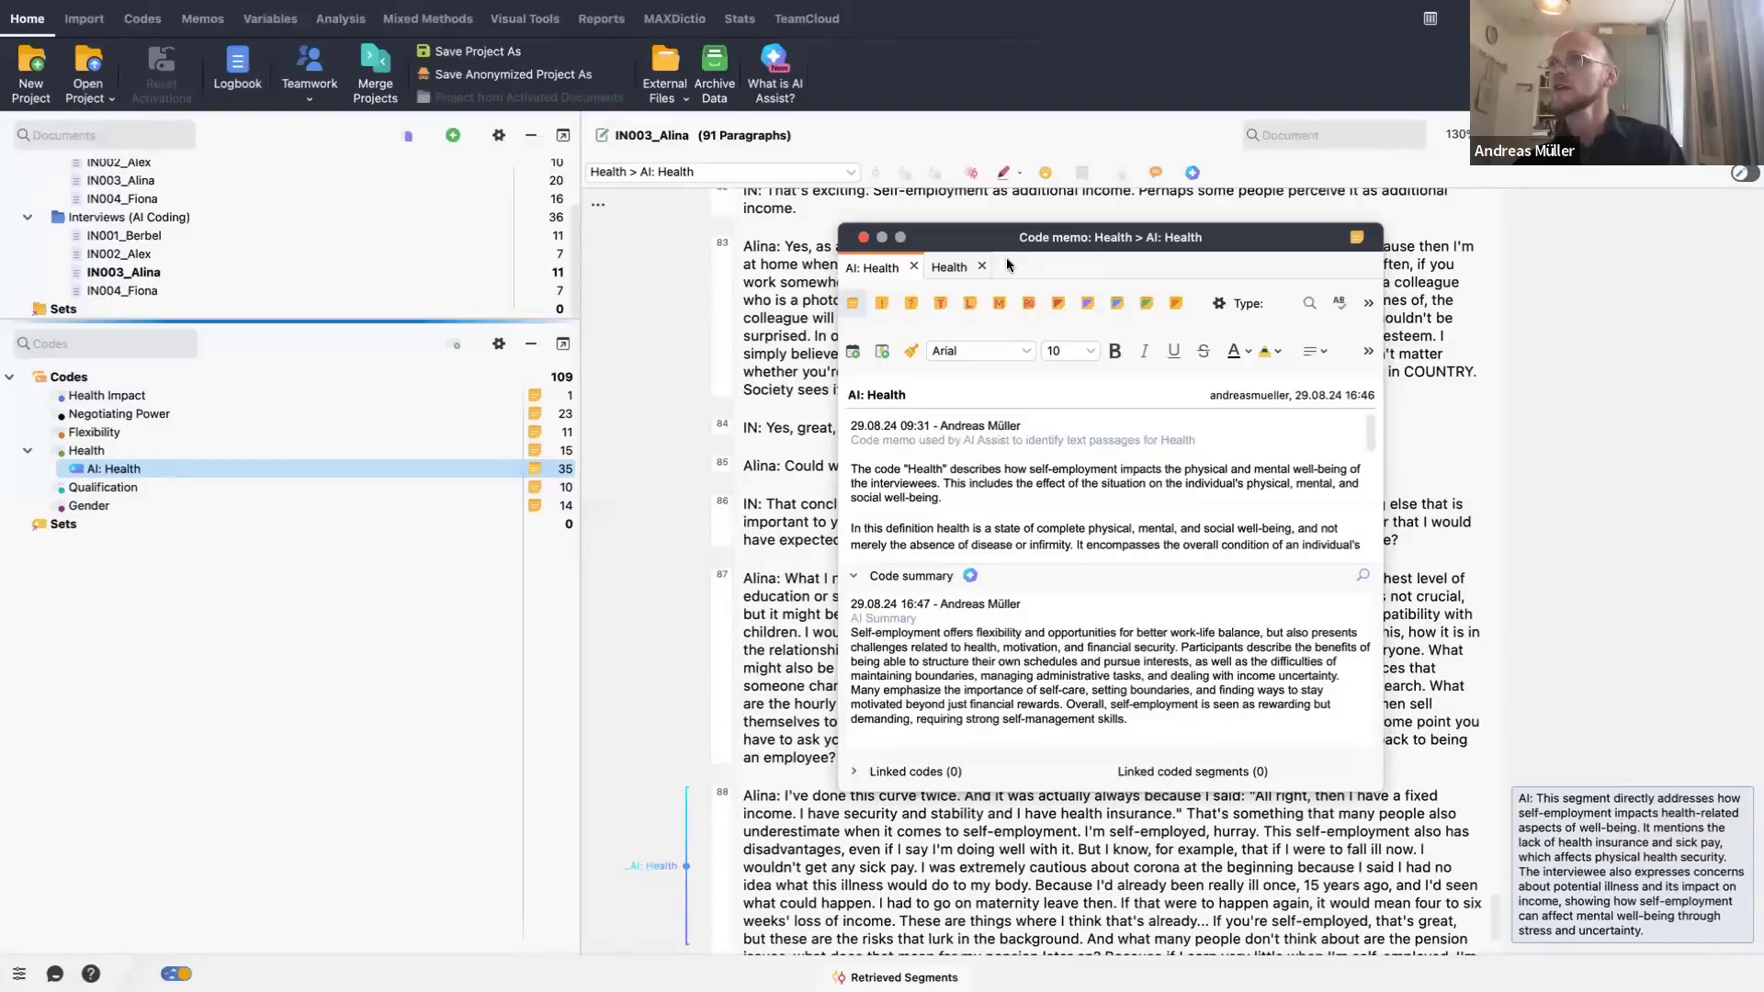
click(947, 267)
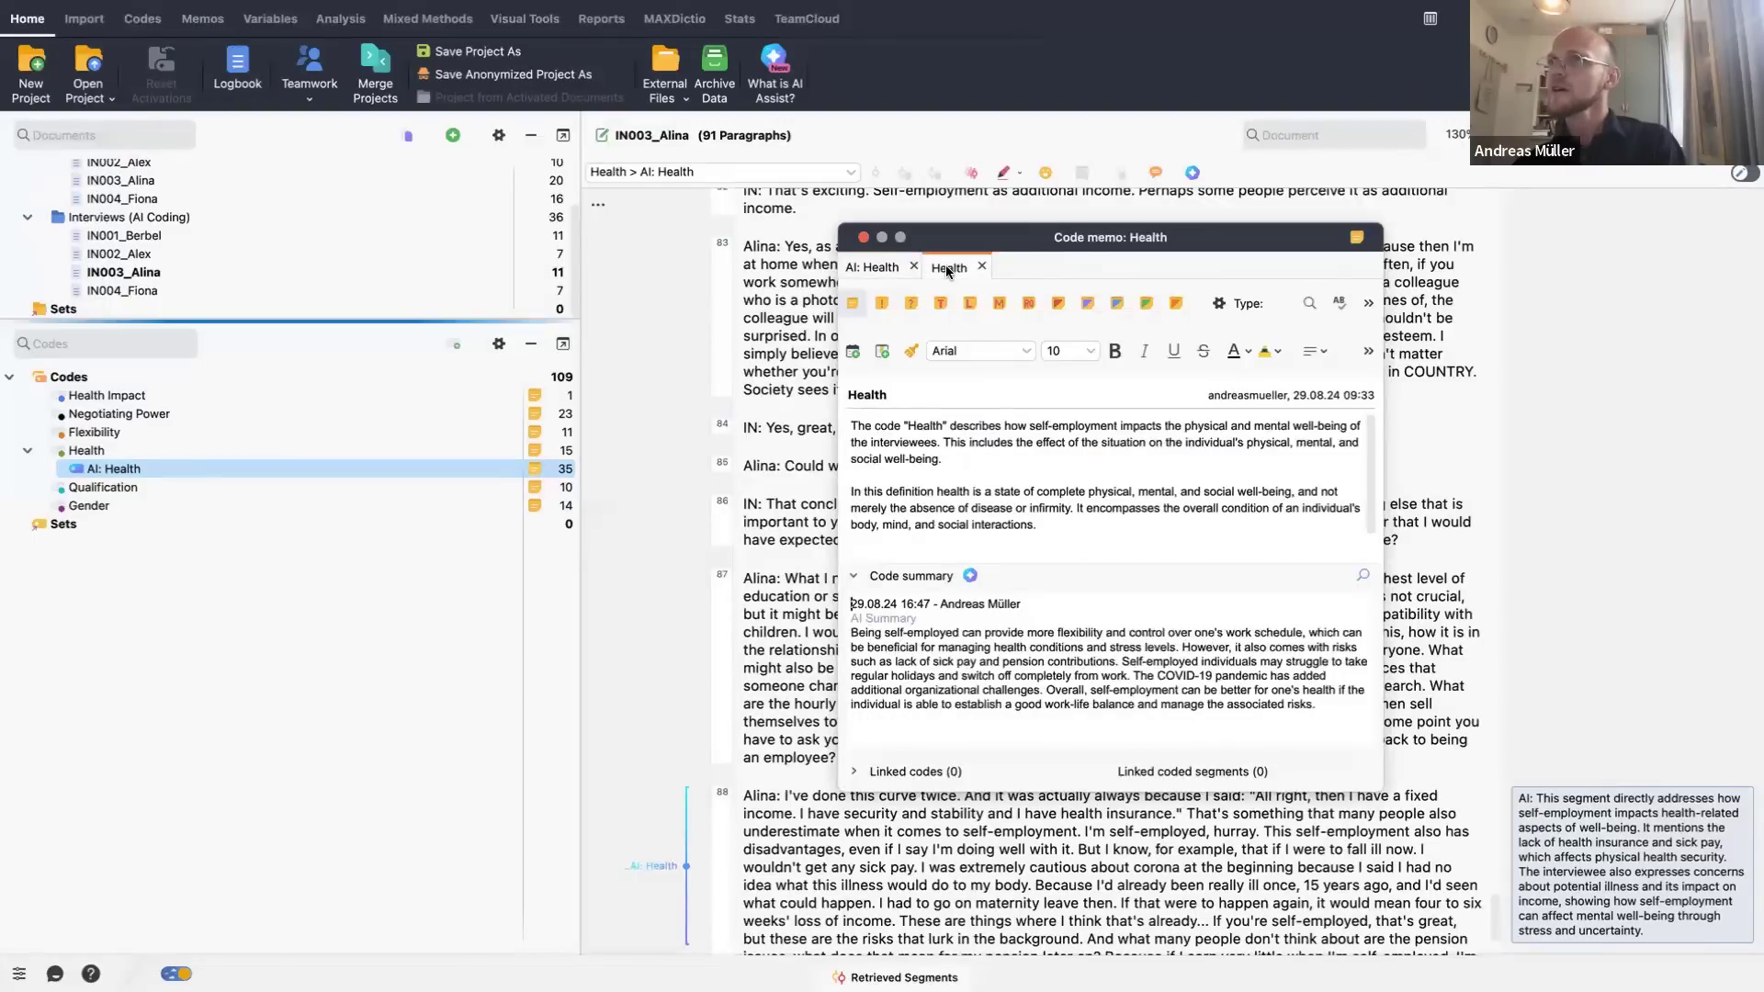
- Check both AI-generated code summaries against each other once more and close the code memo window
click(880, 268)
click(951, 268)
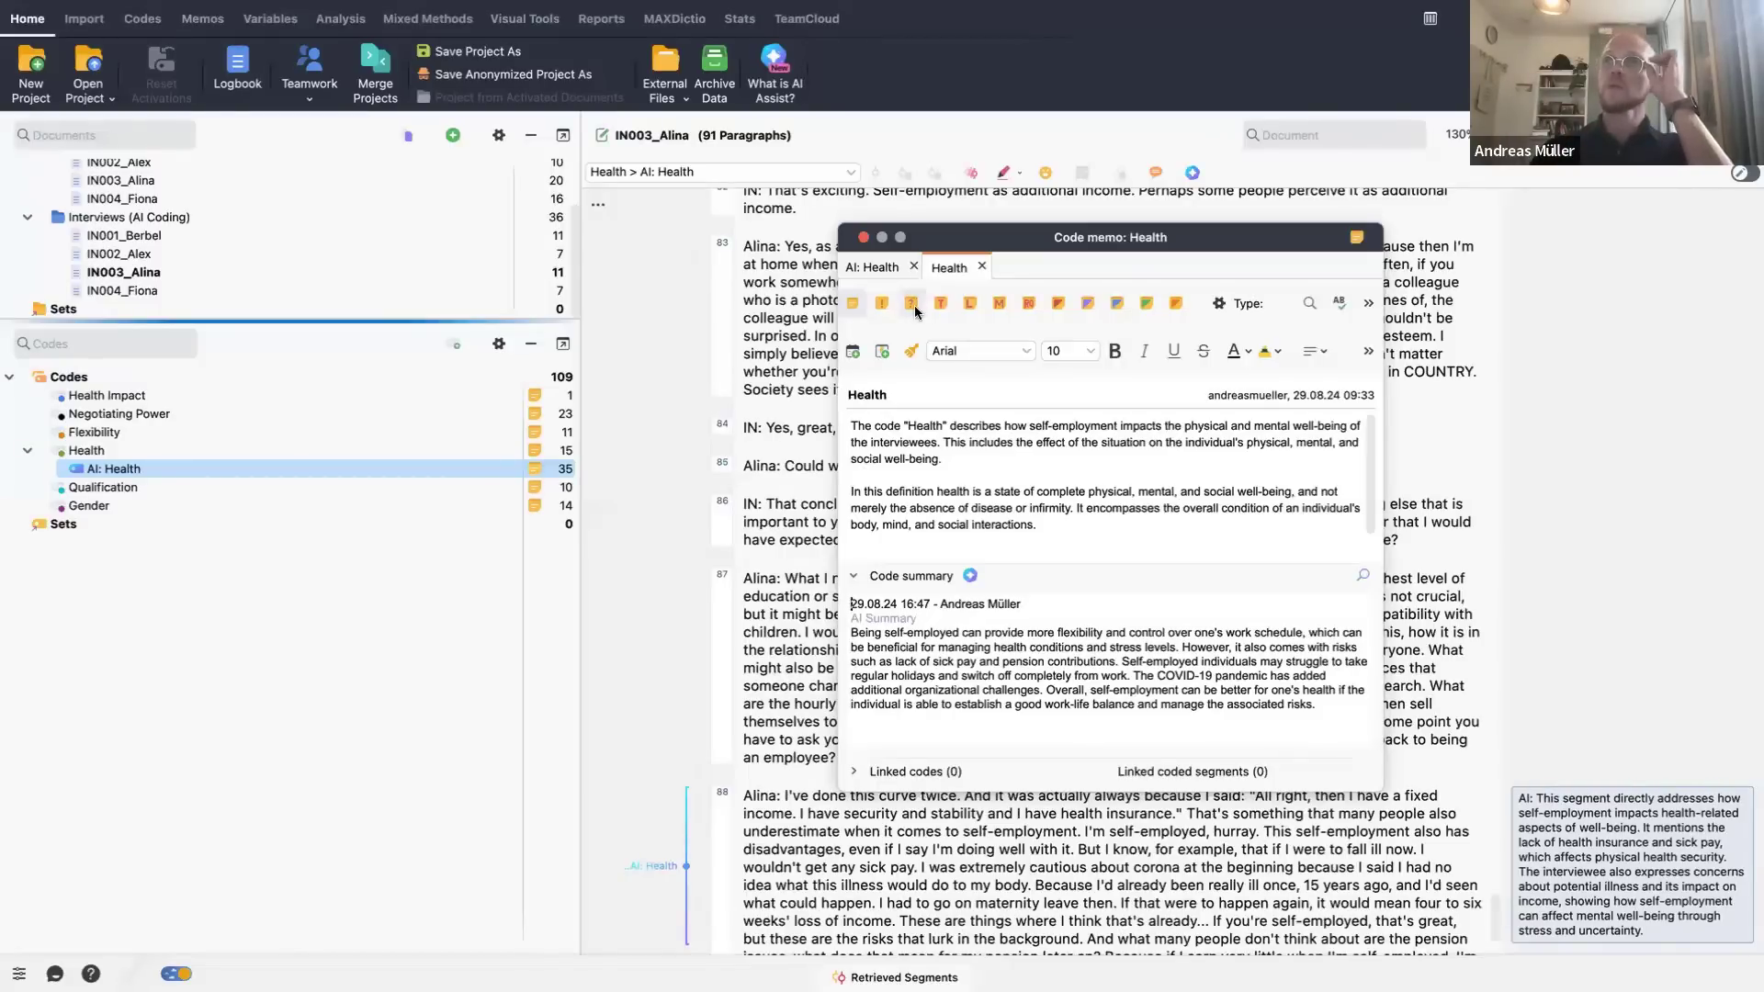
click(862, 239)
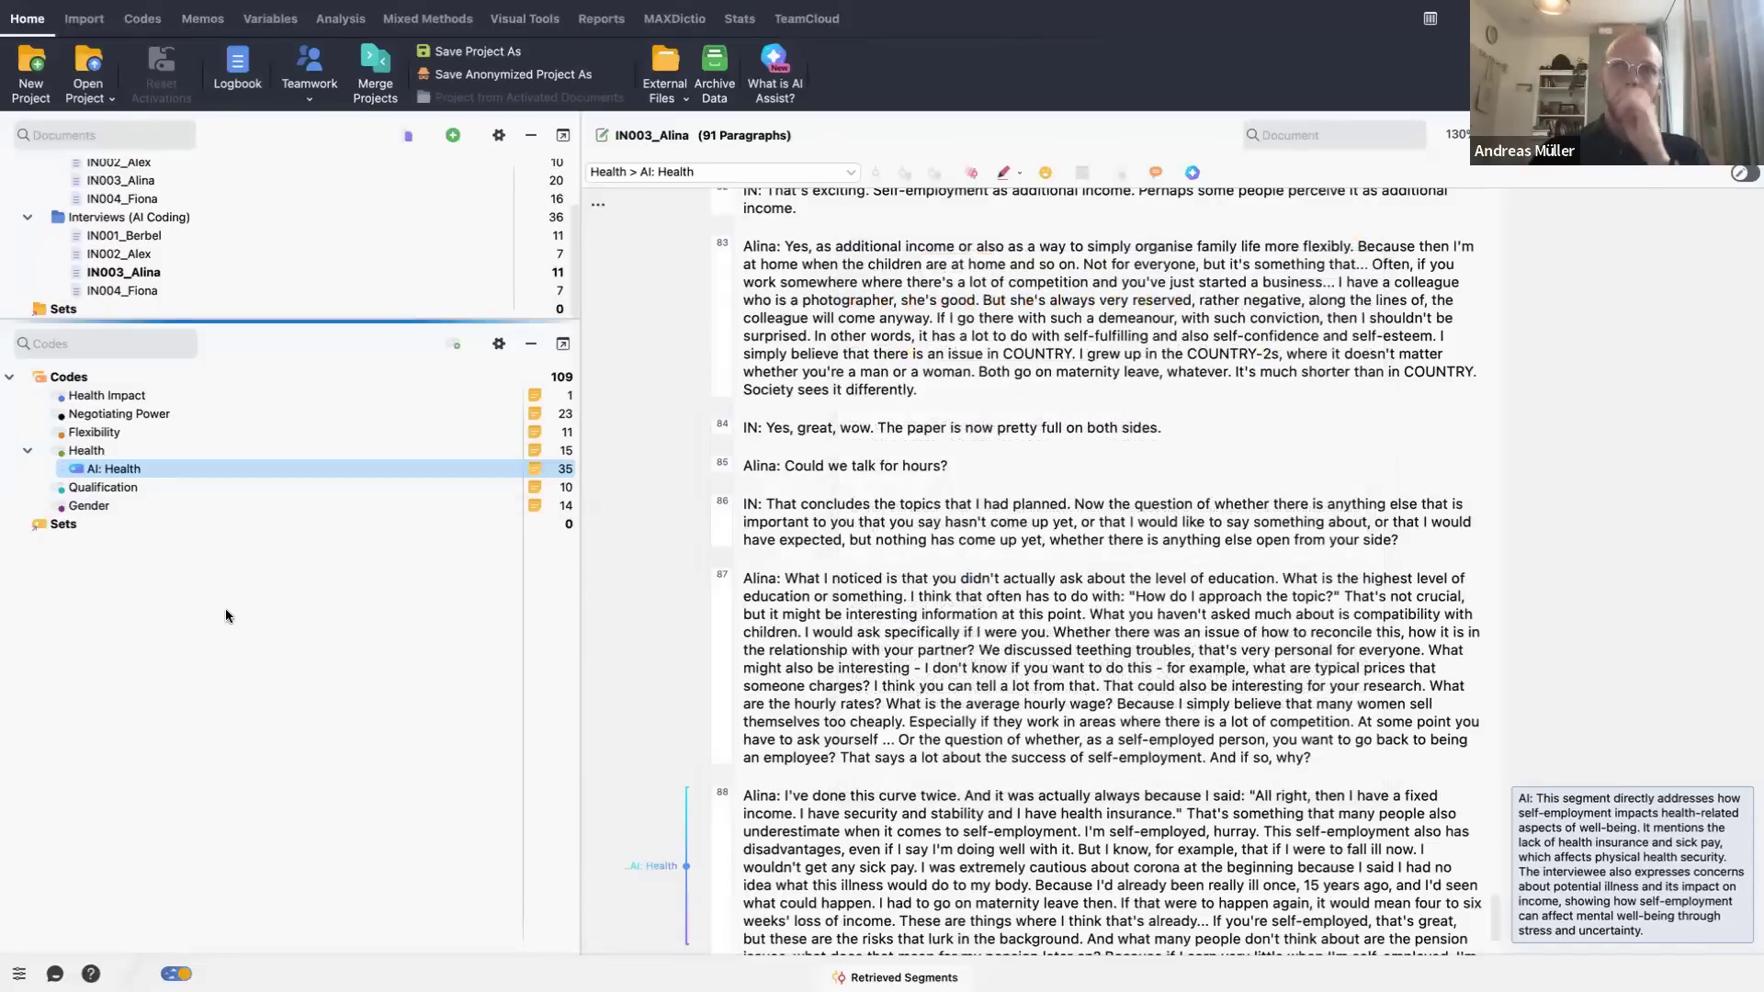
- Open the recently used project "Challenges of Freelancing_AI_Coding_blank"
scroll(234, 215, up, 2)
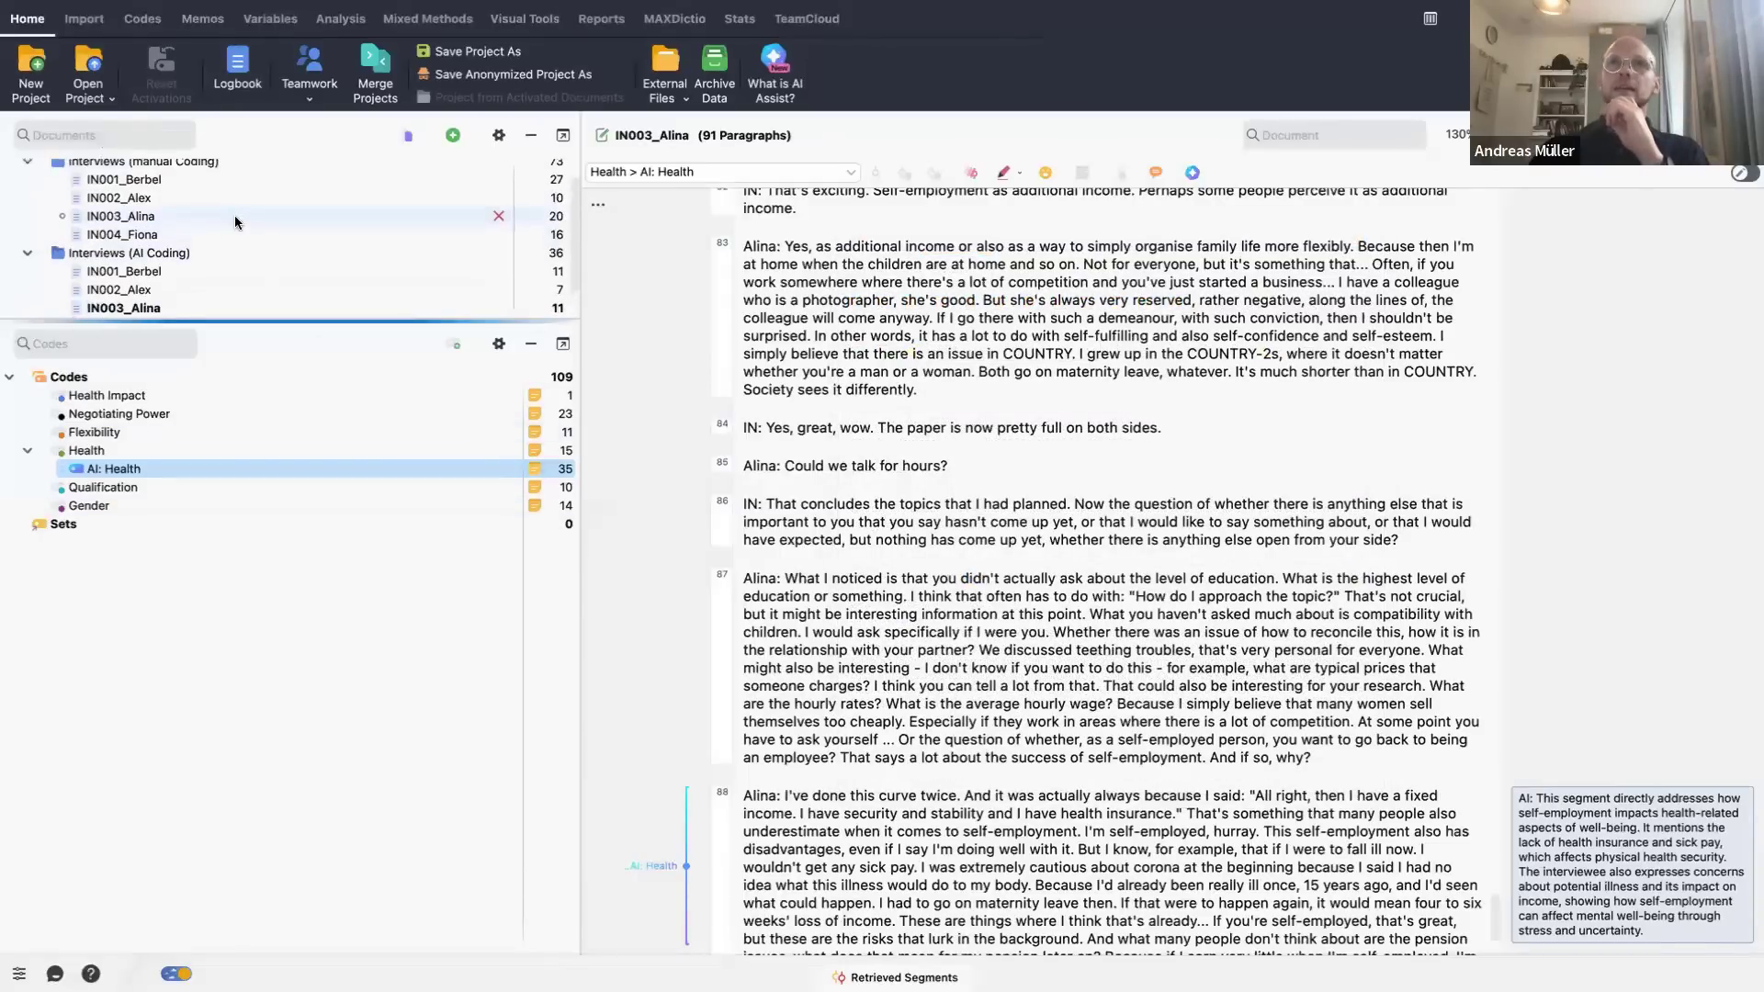
scroll(236, 221, up, 1)
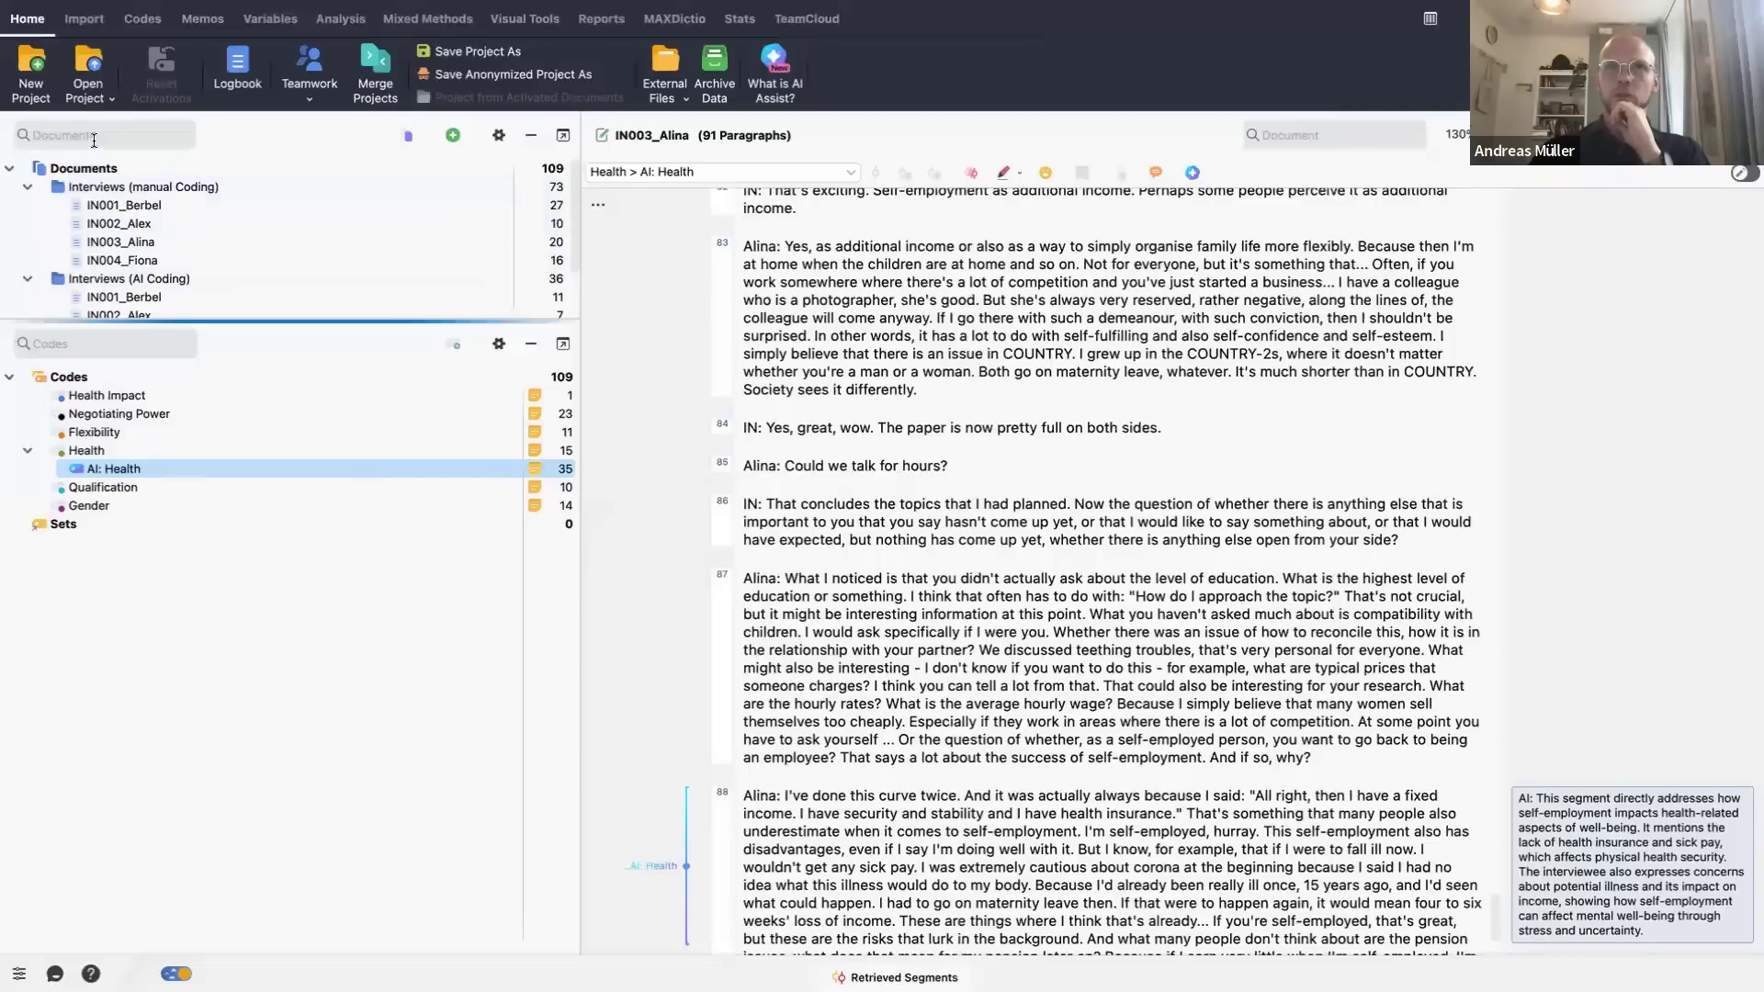
click(108, 103)
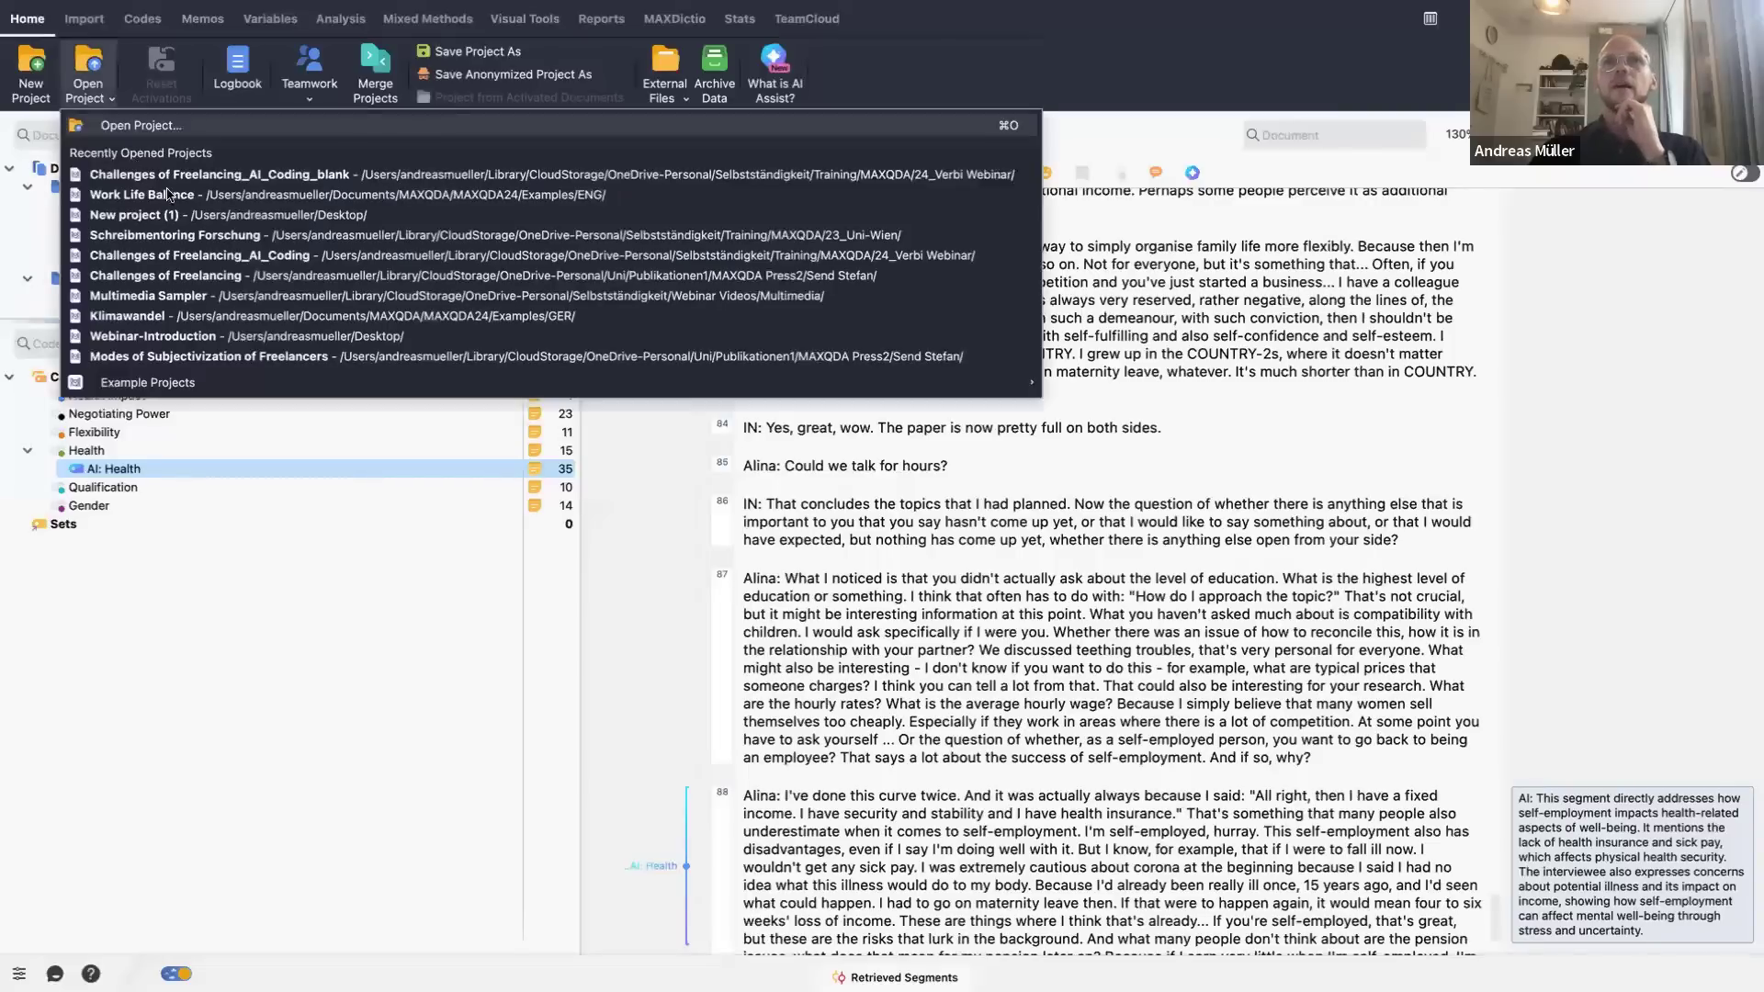
click(227, 175)
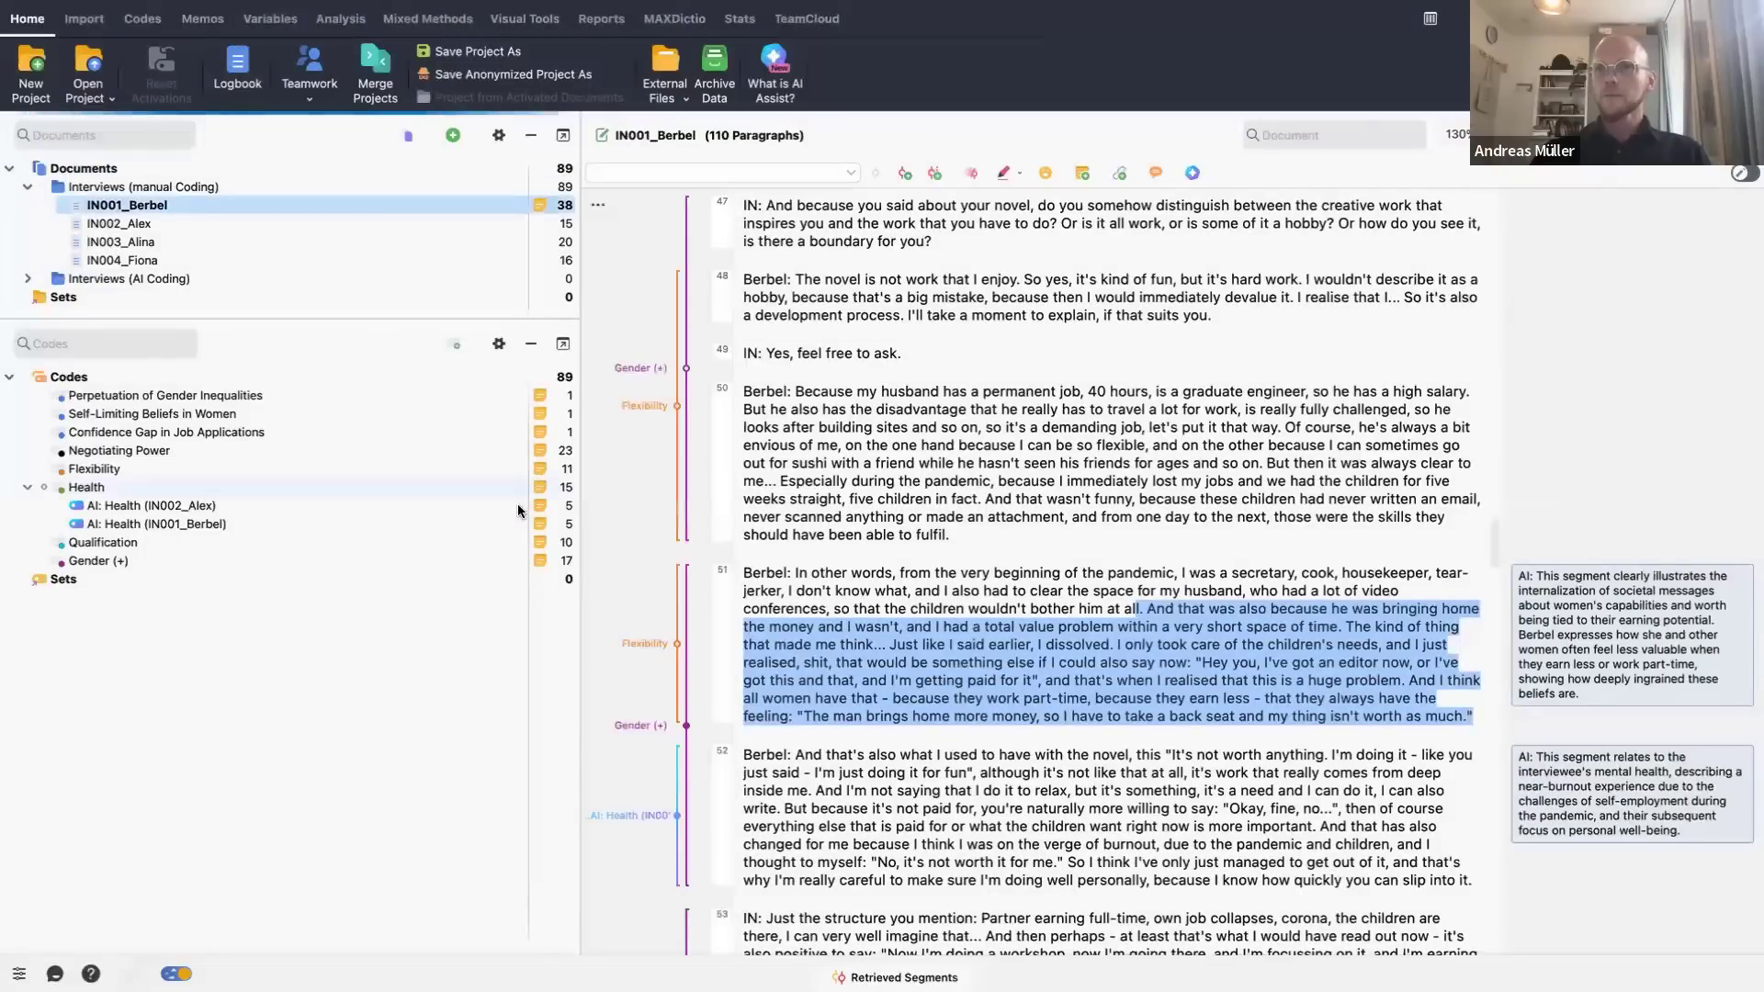
- Delete the "AI: Health" subcode belonging to interview IN002 from the code system
click(512, 507)
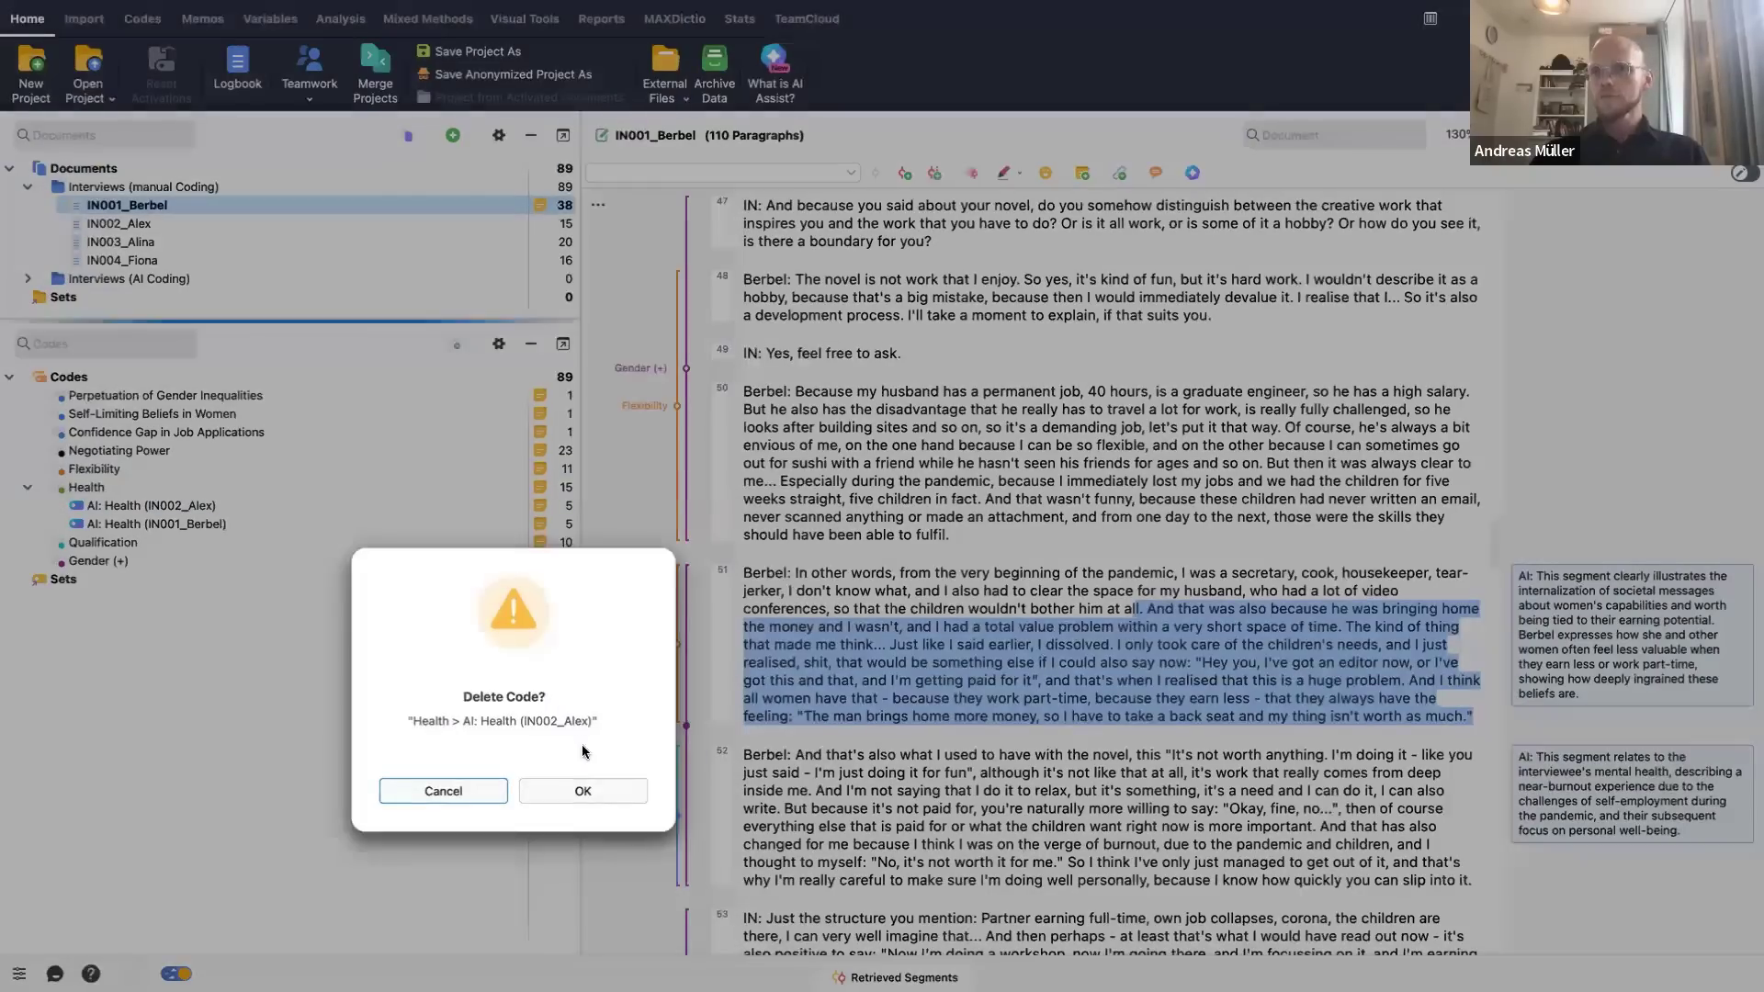
click(579, 788)
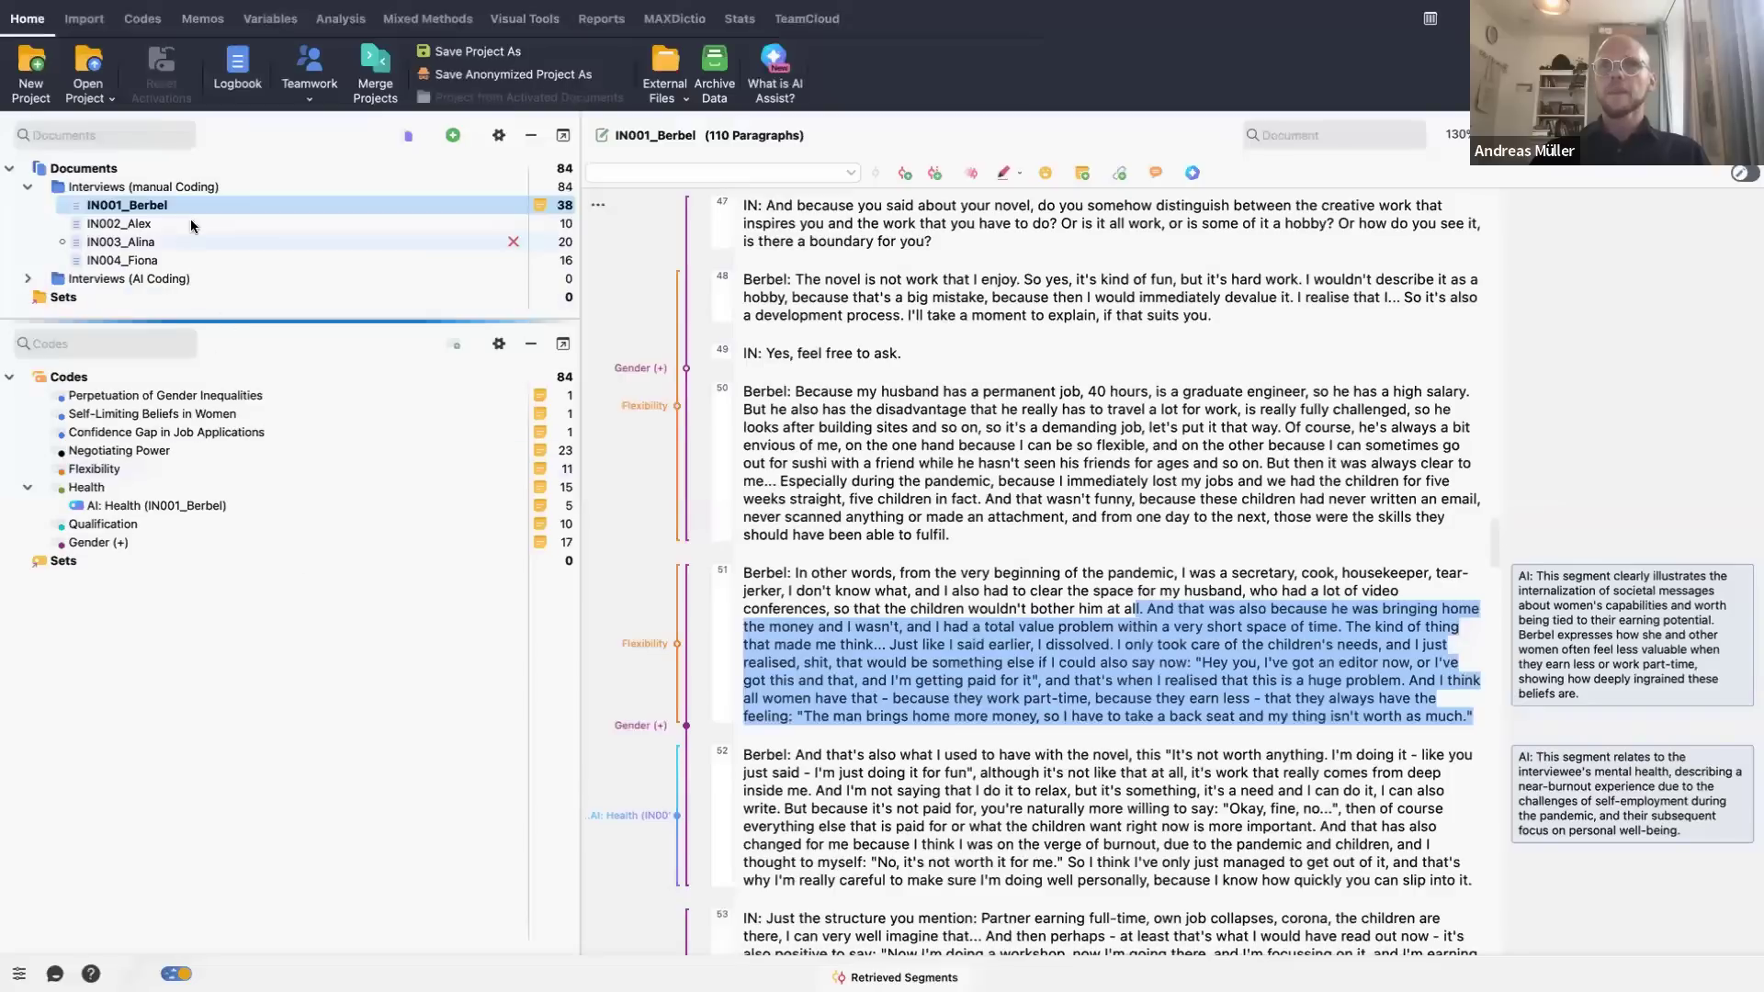
- Activate the "Health" code with its remaining "AI: Health" subcode, together with the IN001 interview in the manual coding group
click(134, 504)
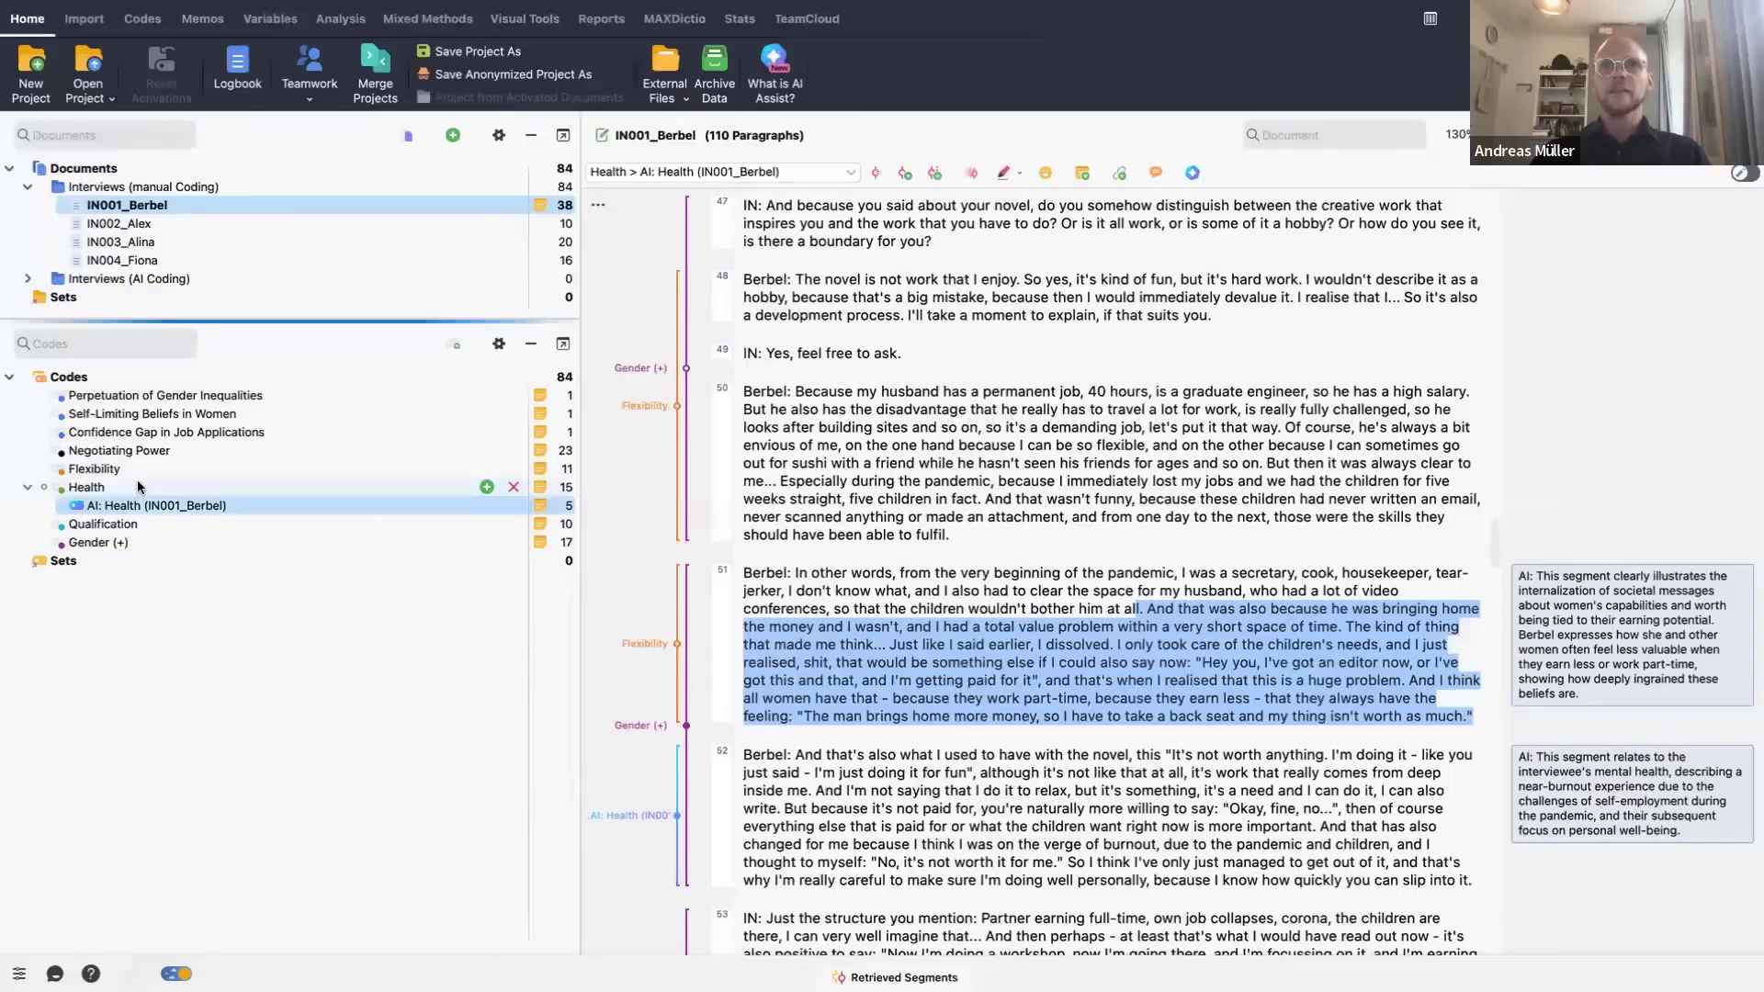
click(140, 487)
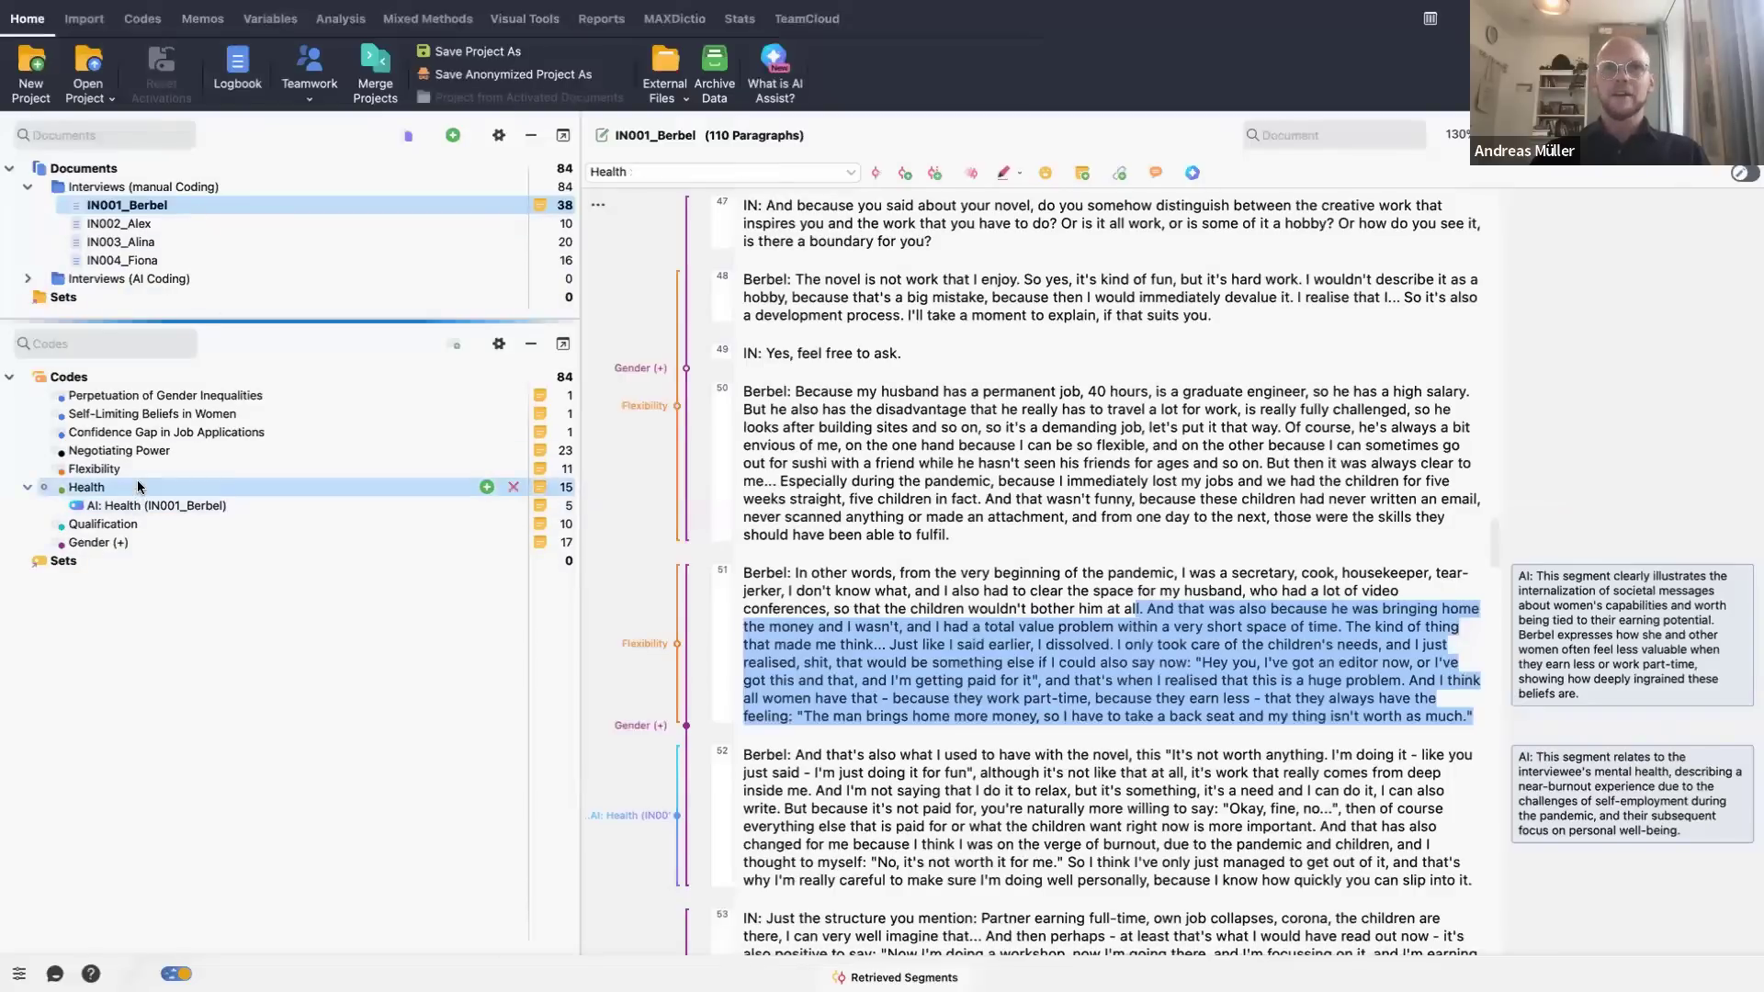
click(46, 487)
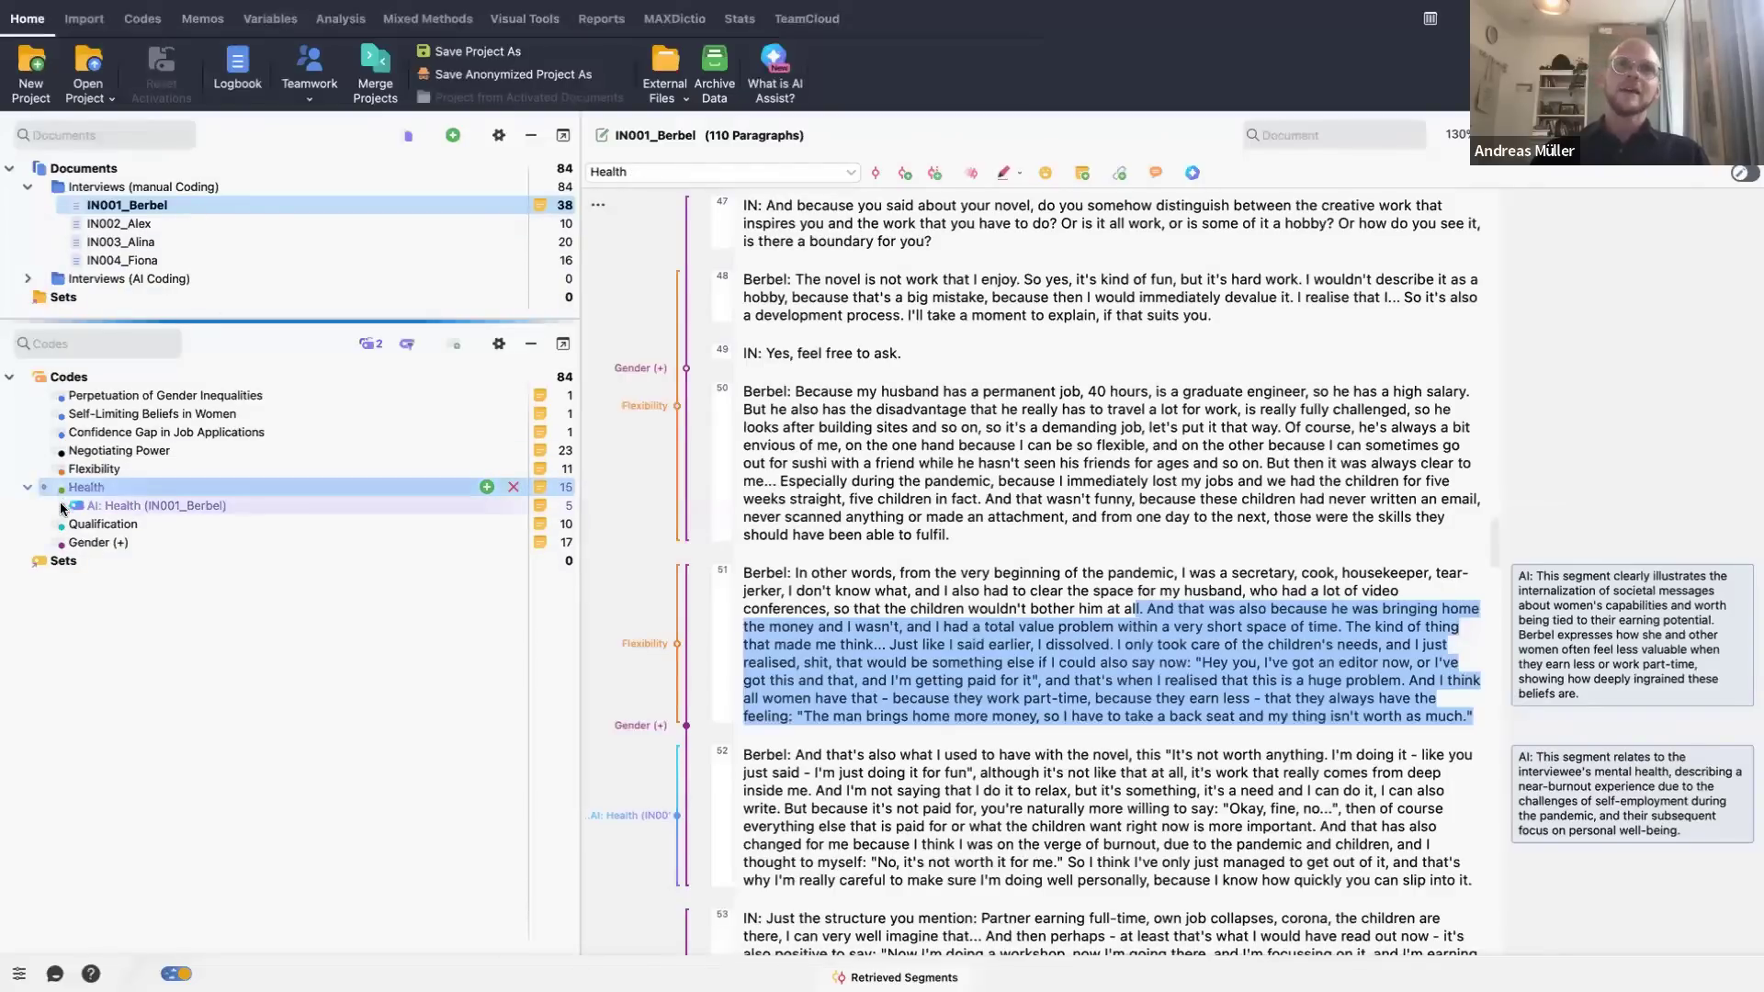
click(63, 205)
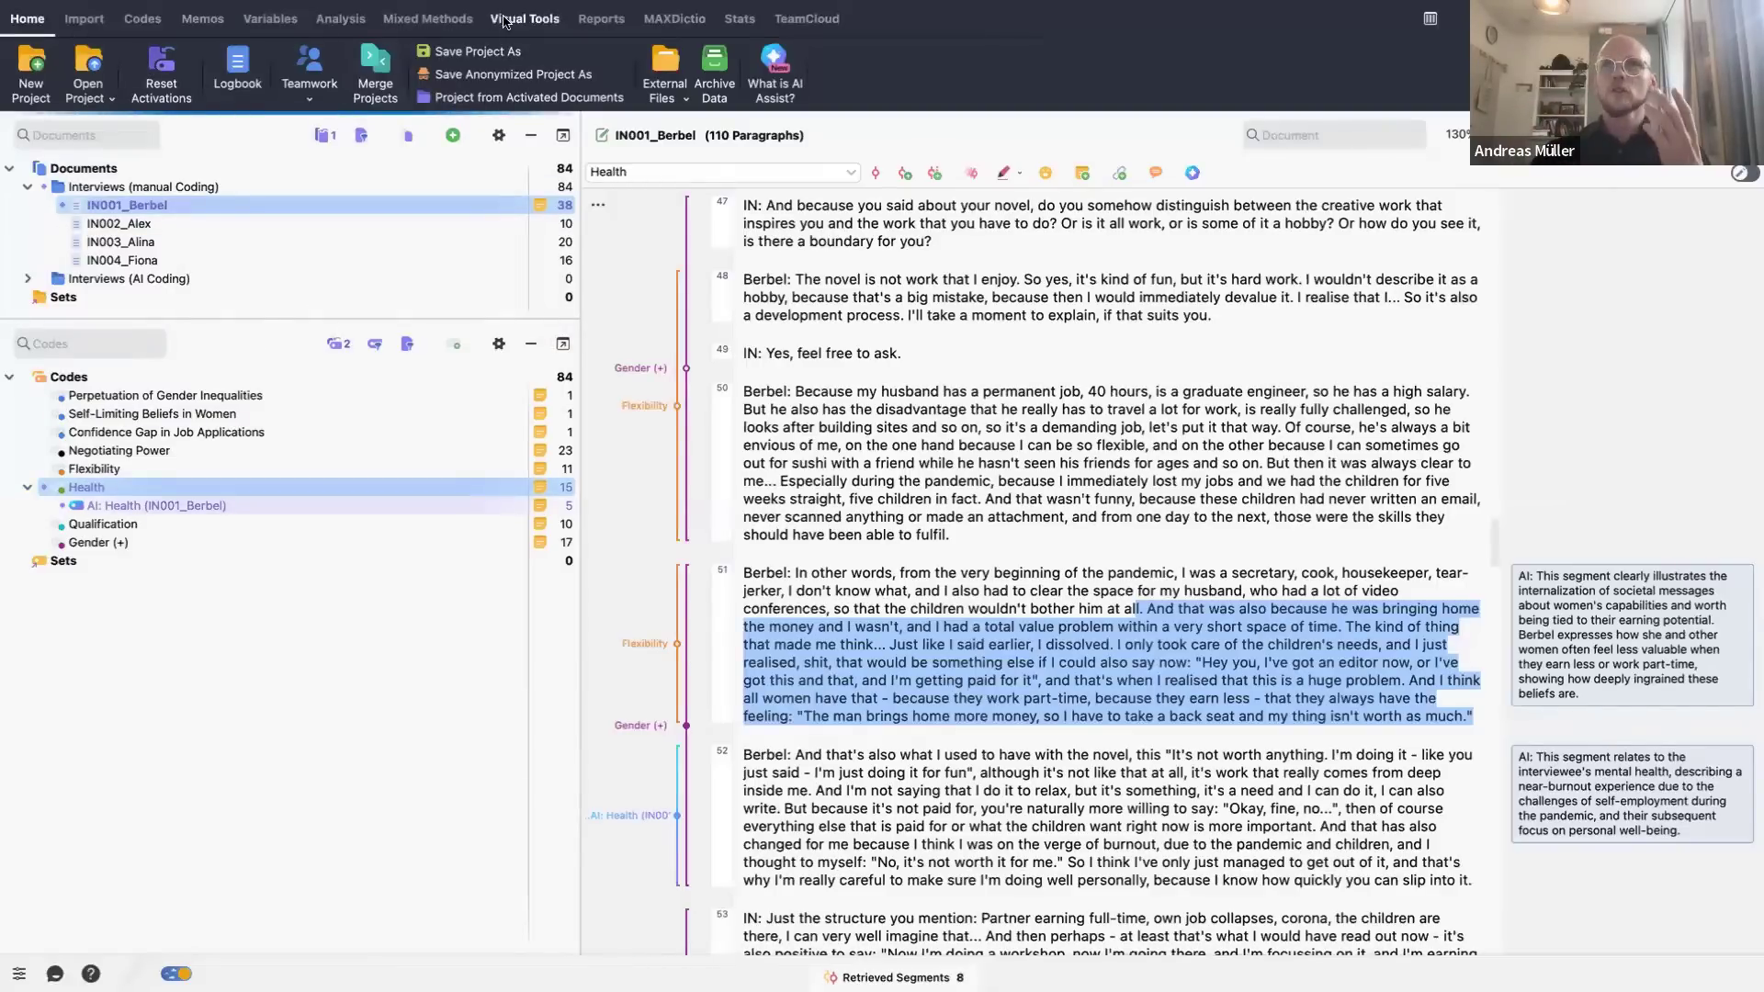
- Open the Codeline of the manually coded IN001 interview and enlarge its window over the document
right_click(202, 205)
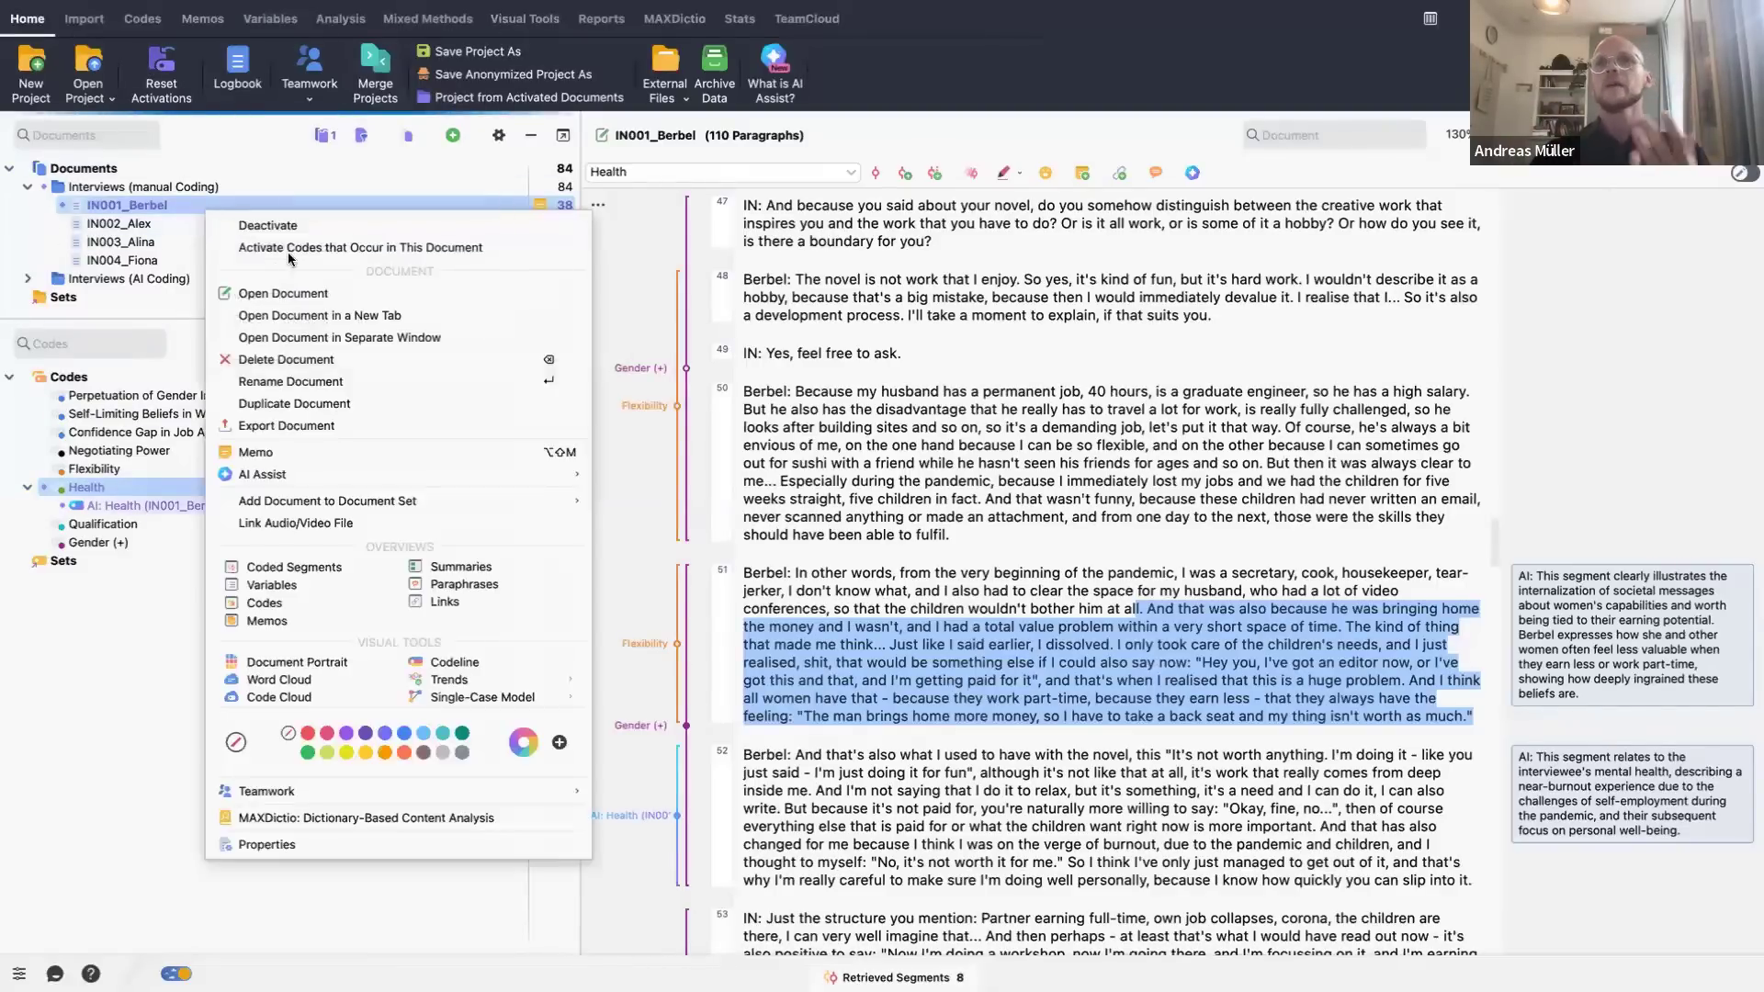
click(442, 663)
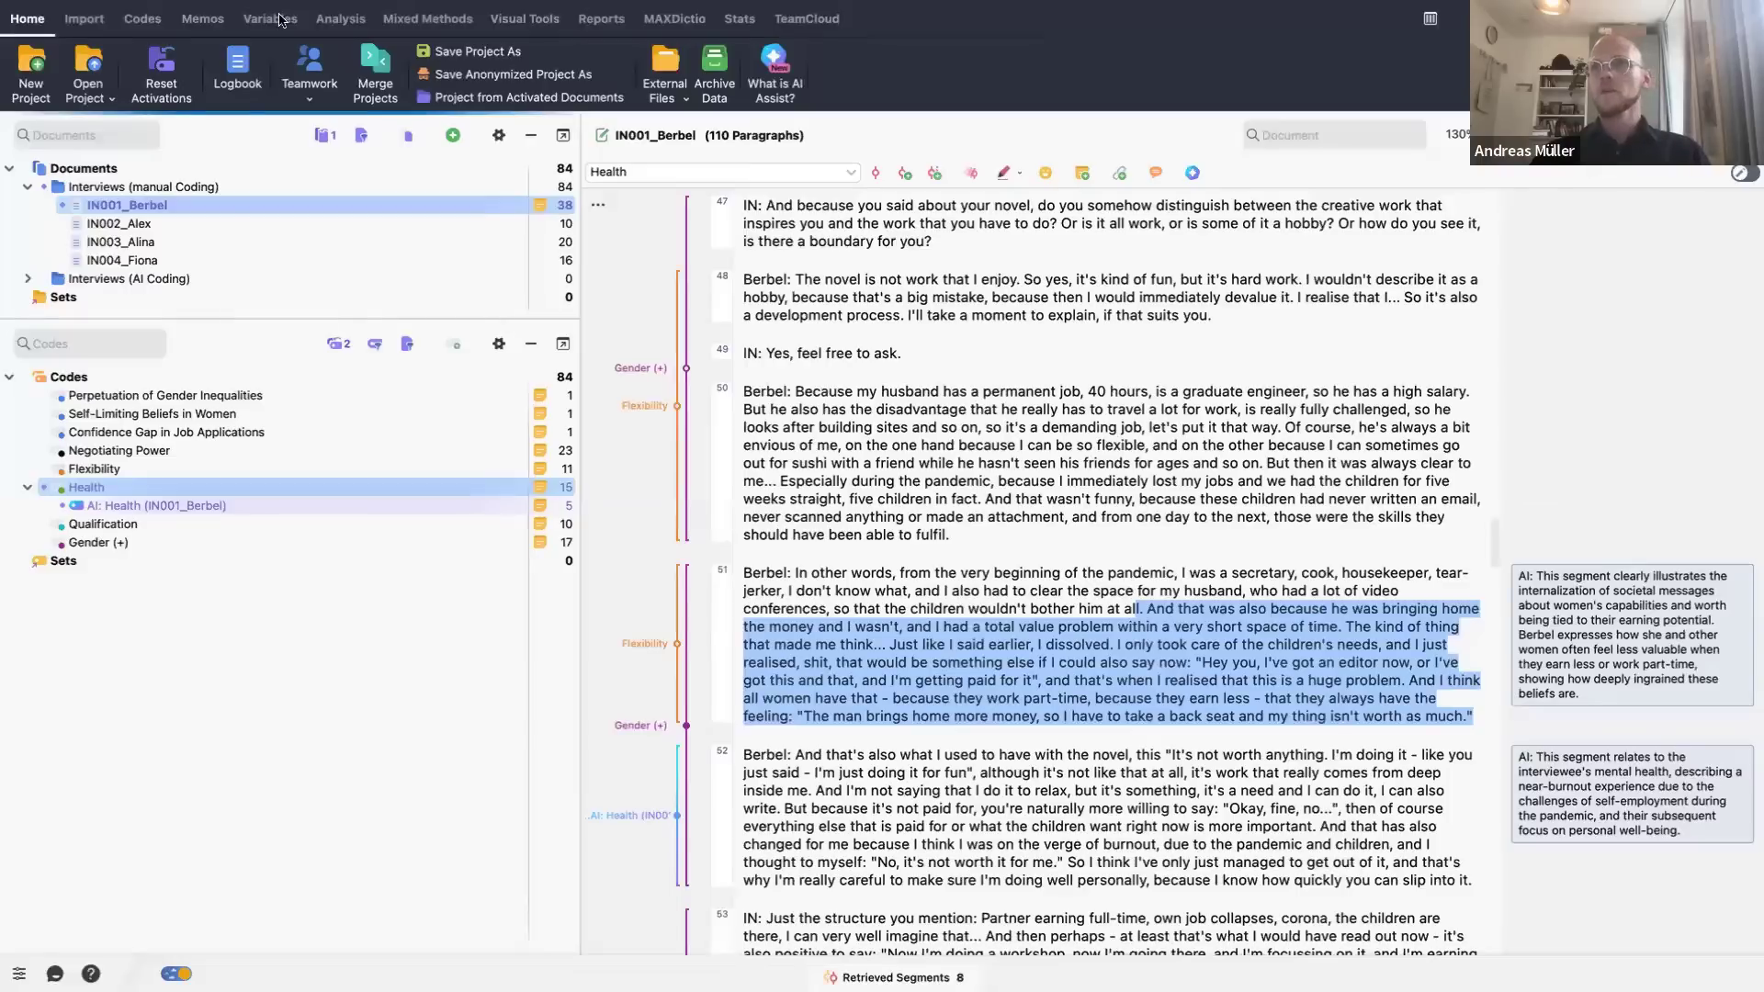
drag(279, 20, 723, 181)
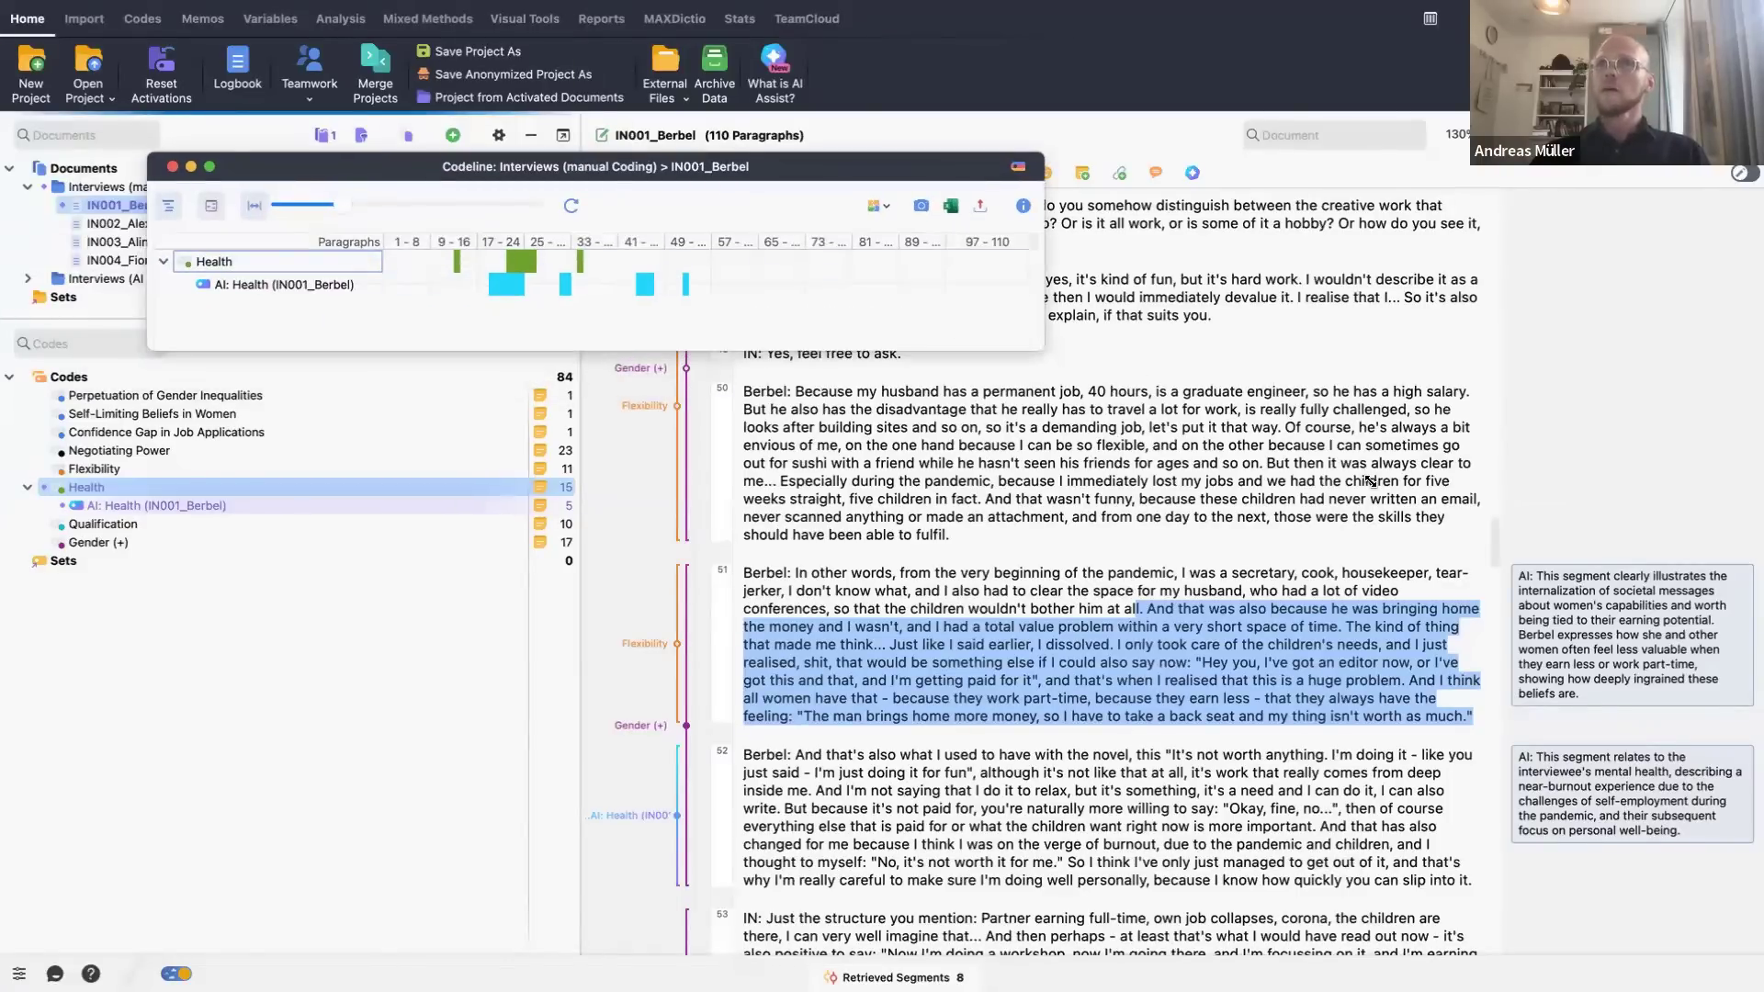
drag(1369, 481, 1379, 482)
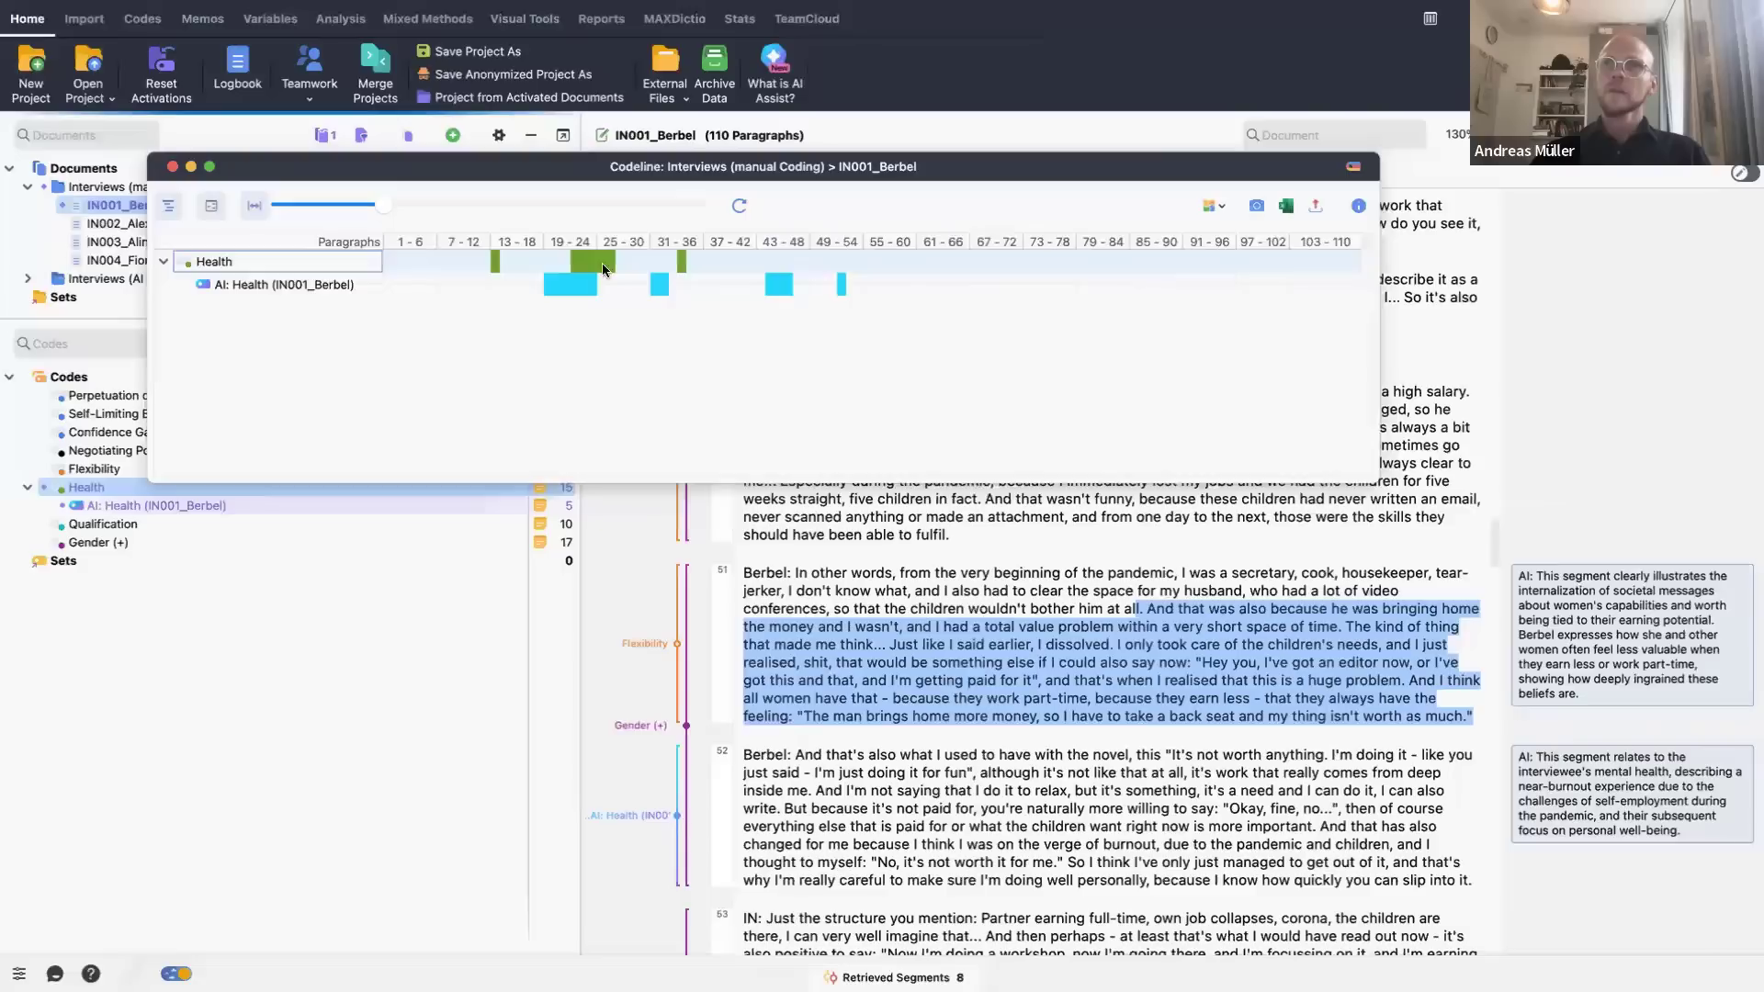
- Show the manual "Health" segment from the Codeline's paragraphs 13 - 18 in the document and uncover its text
mouse_move(595, 291)
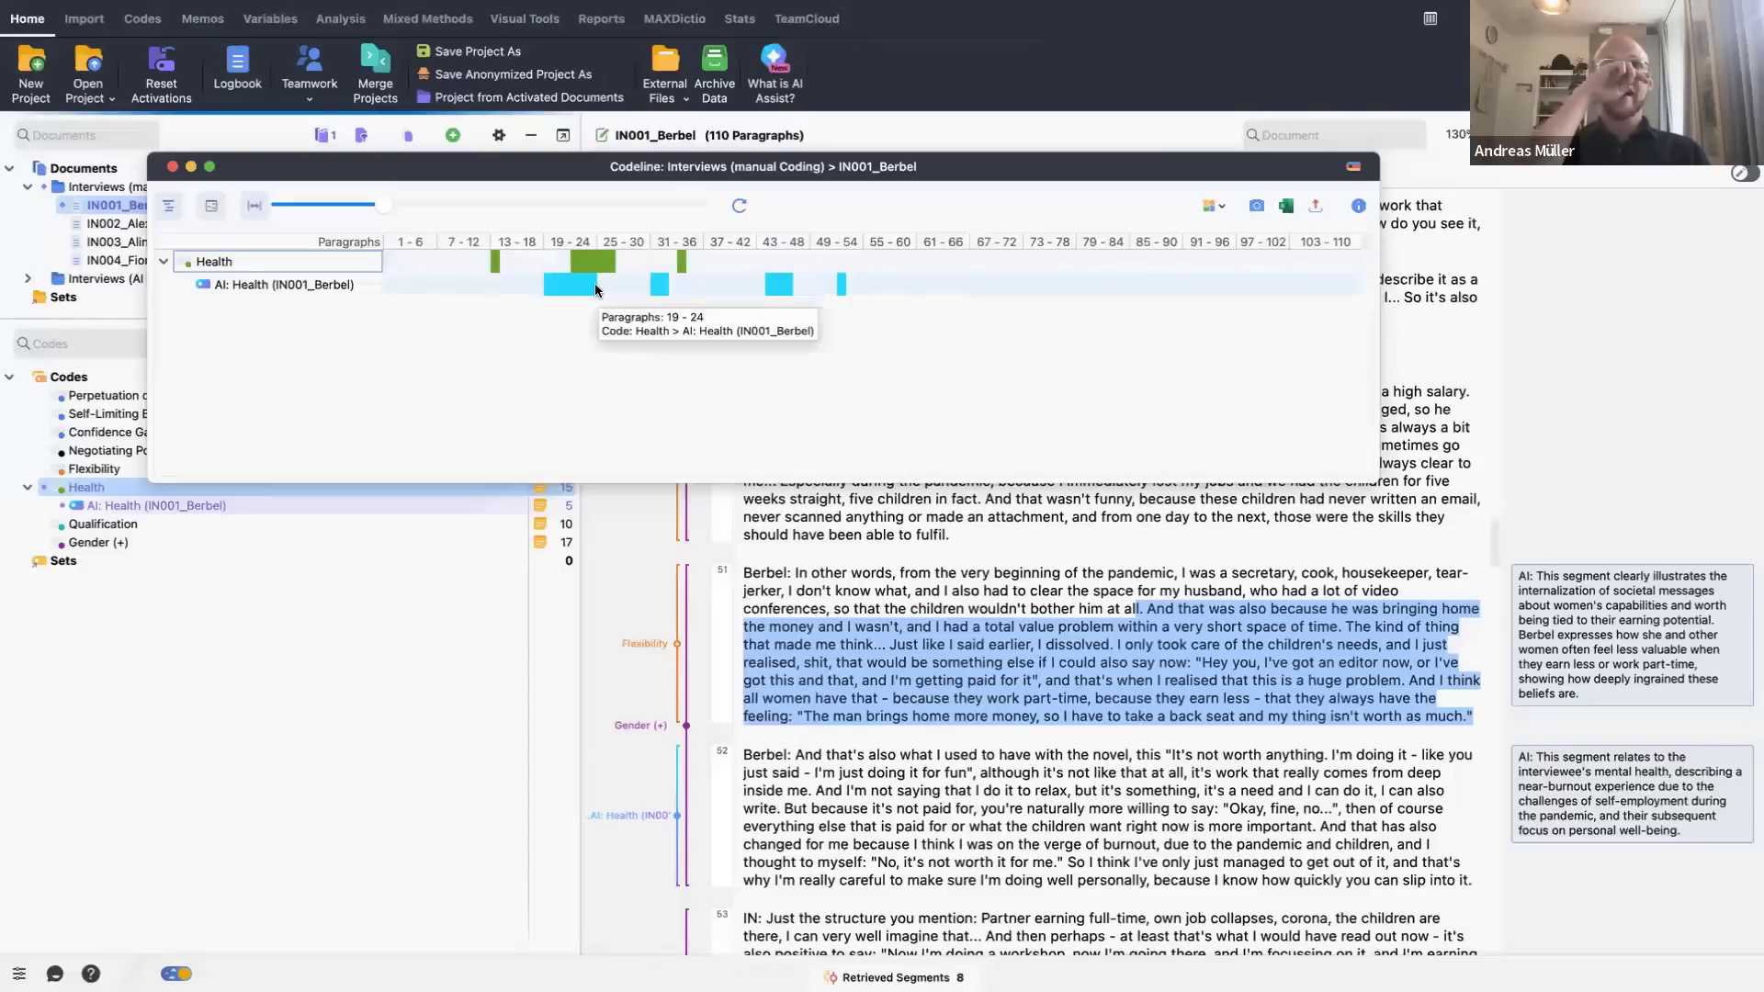
click(494, 261)
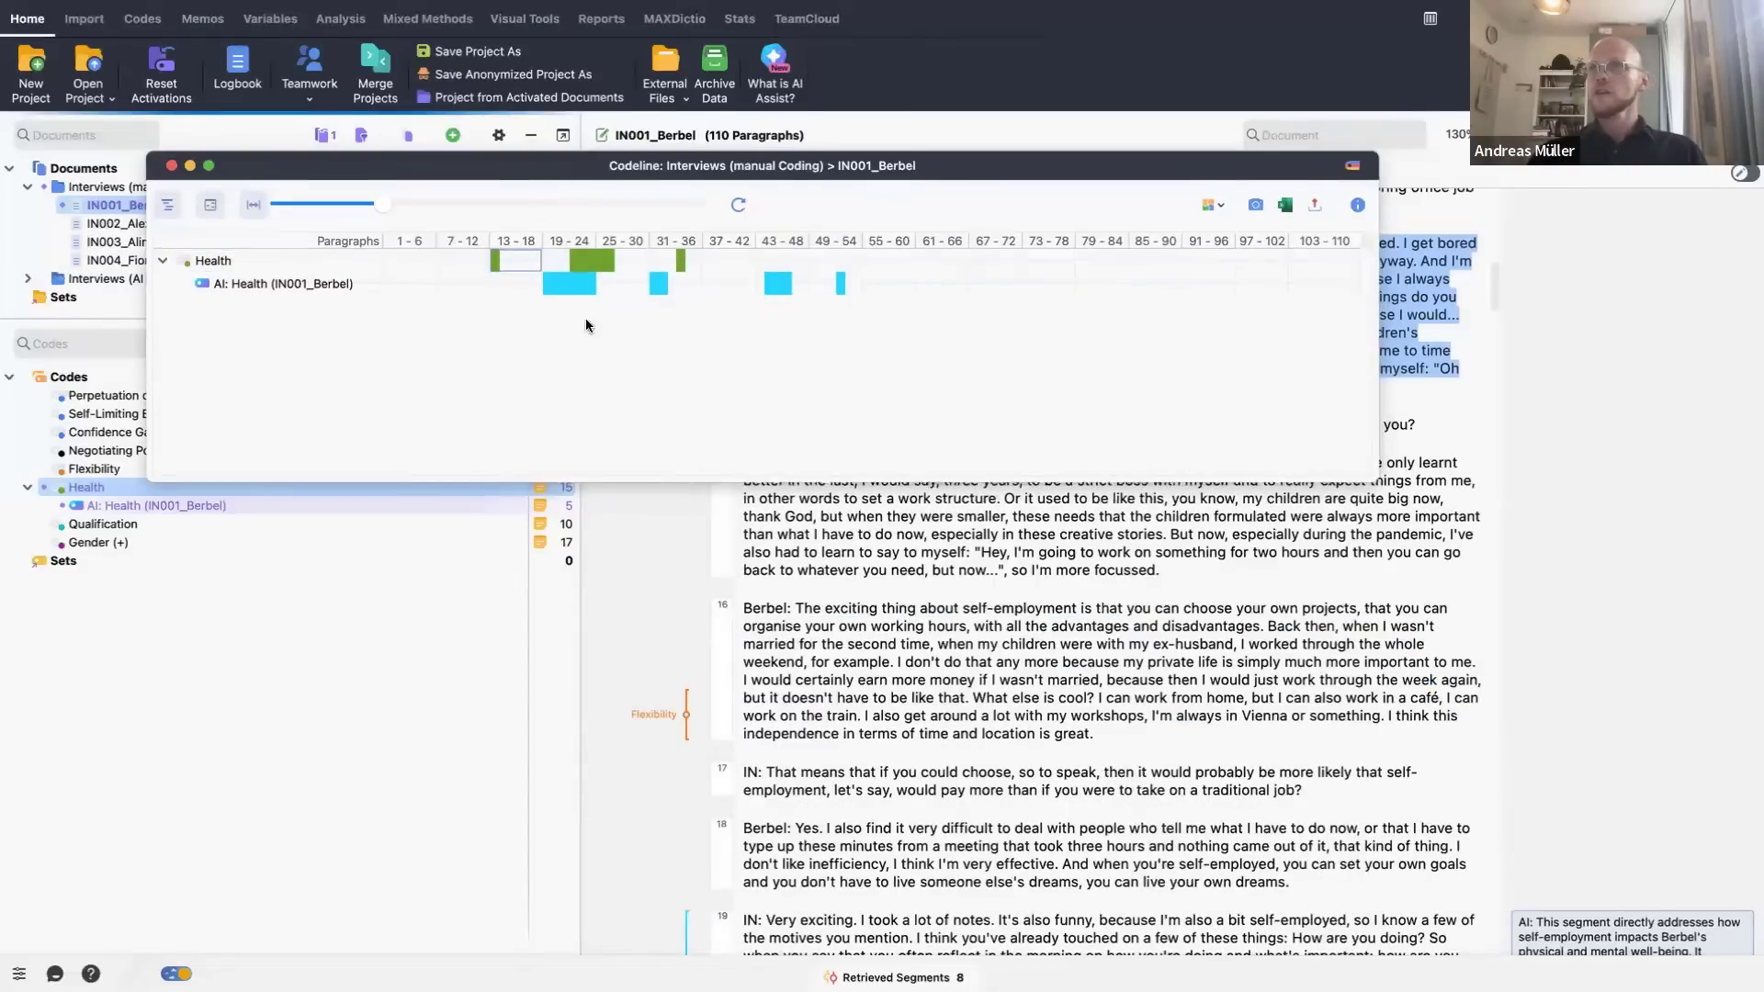
drag(602, 173, 610, 508)
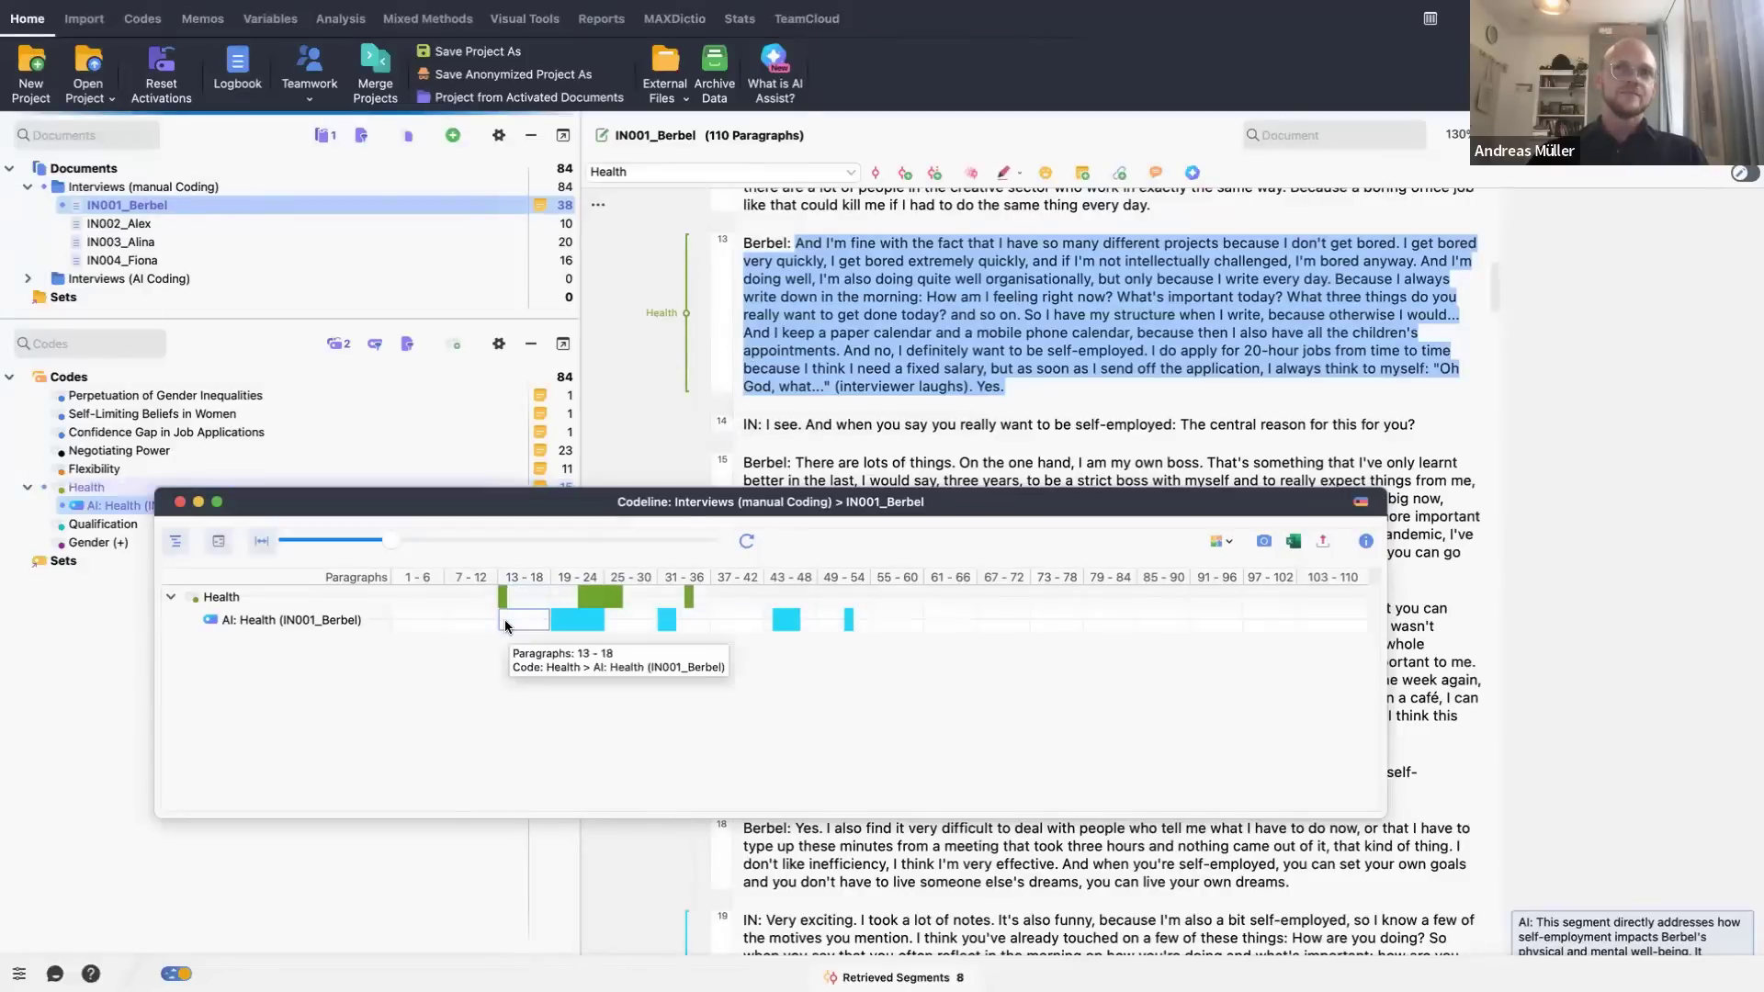
- Compare the remaining "Health" and "AI: Health" Codeline segments and examine the AI-coded text in paragraphs 43 - 48
click(585, 600)
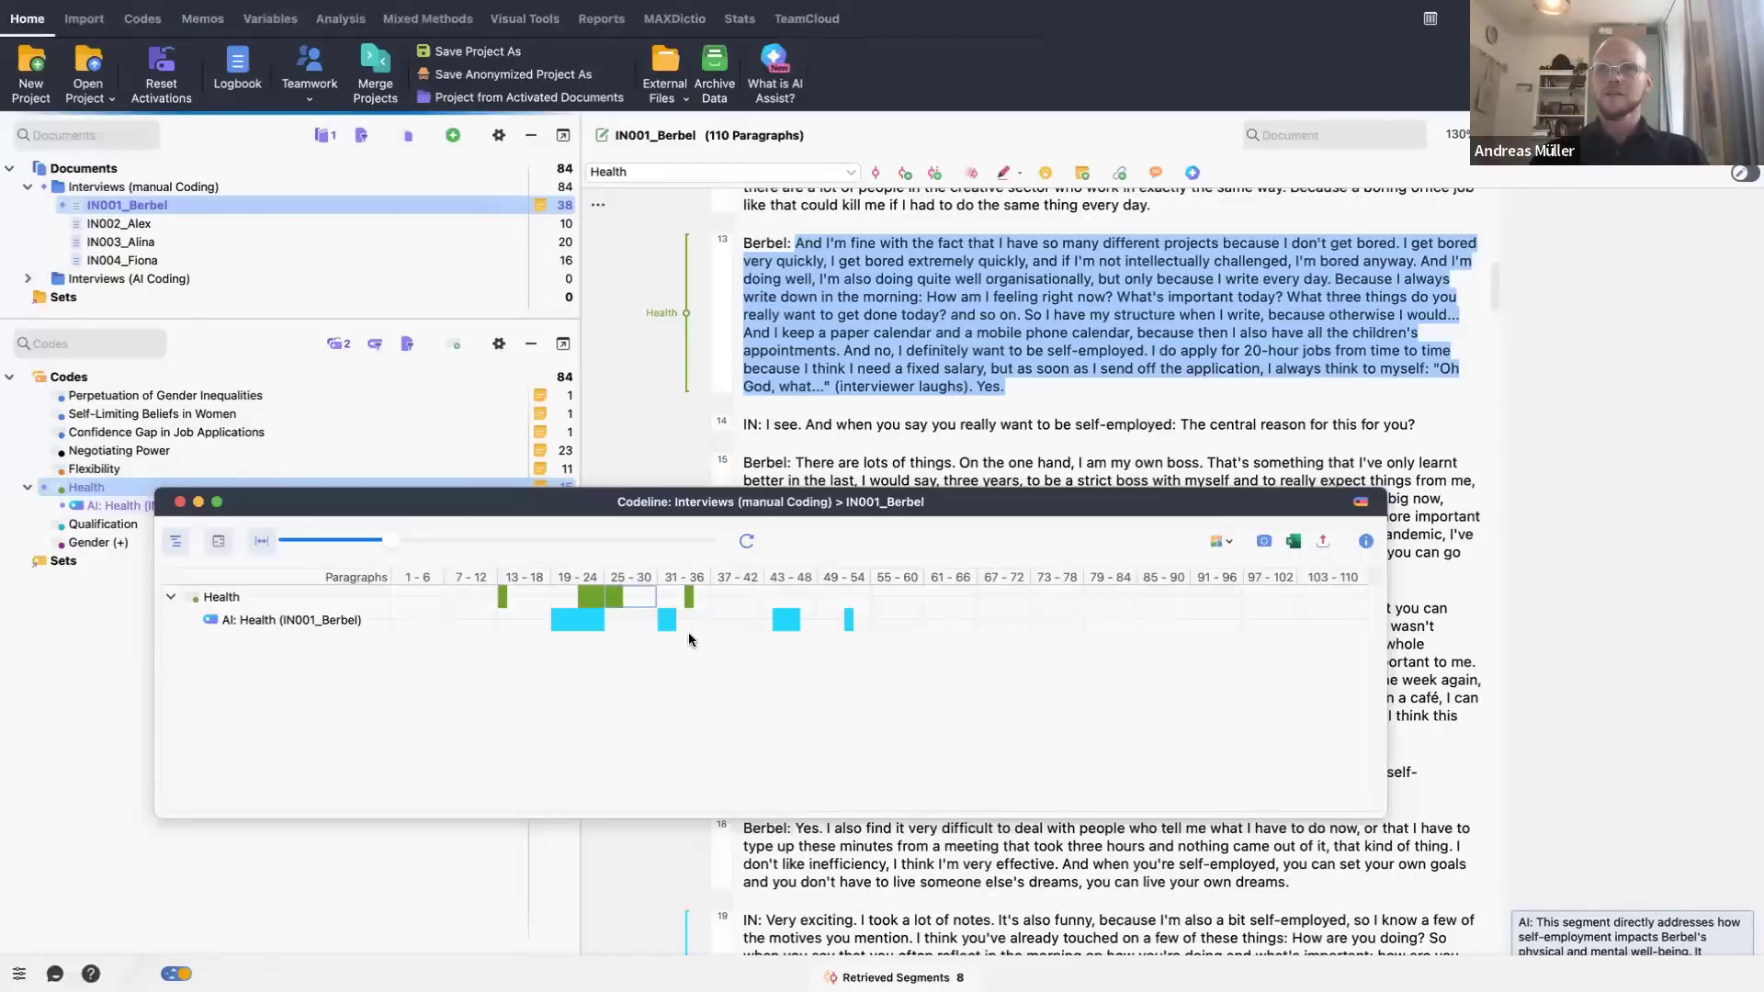
click(681, 595)
click(806, 621)
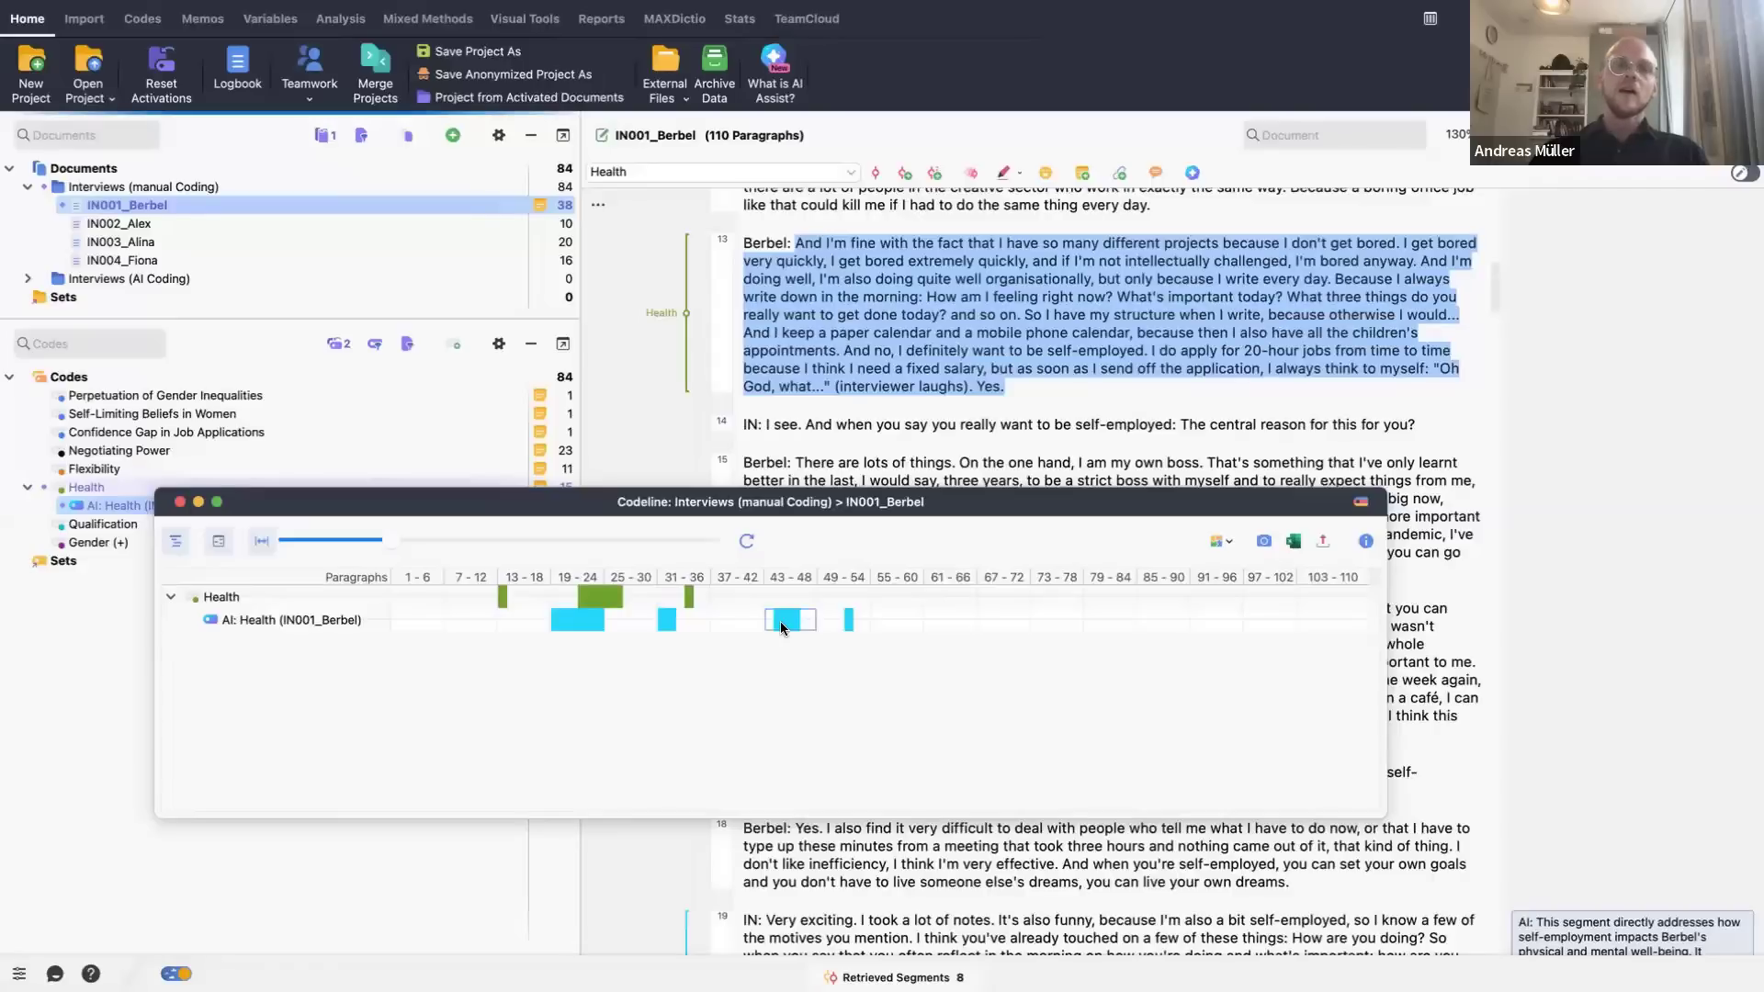
double_click(782, 628)
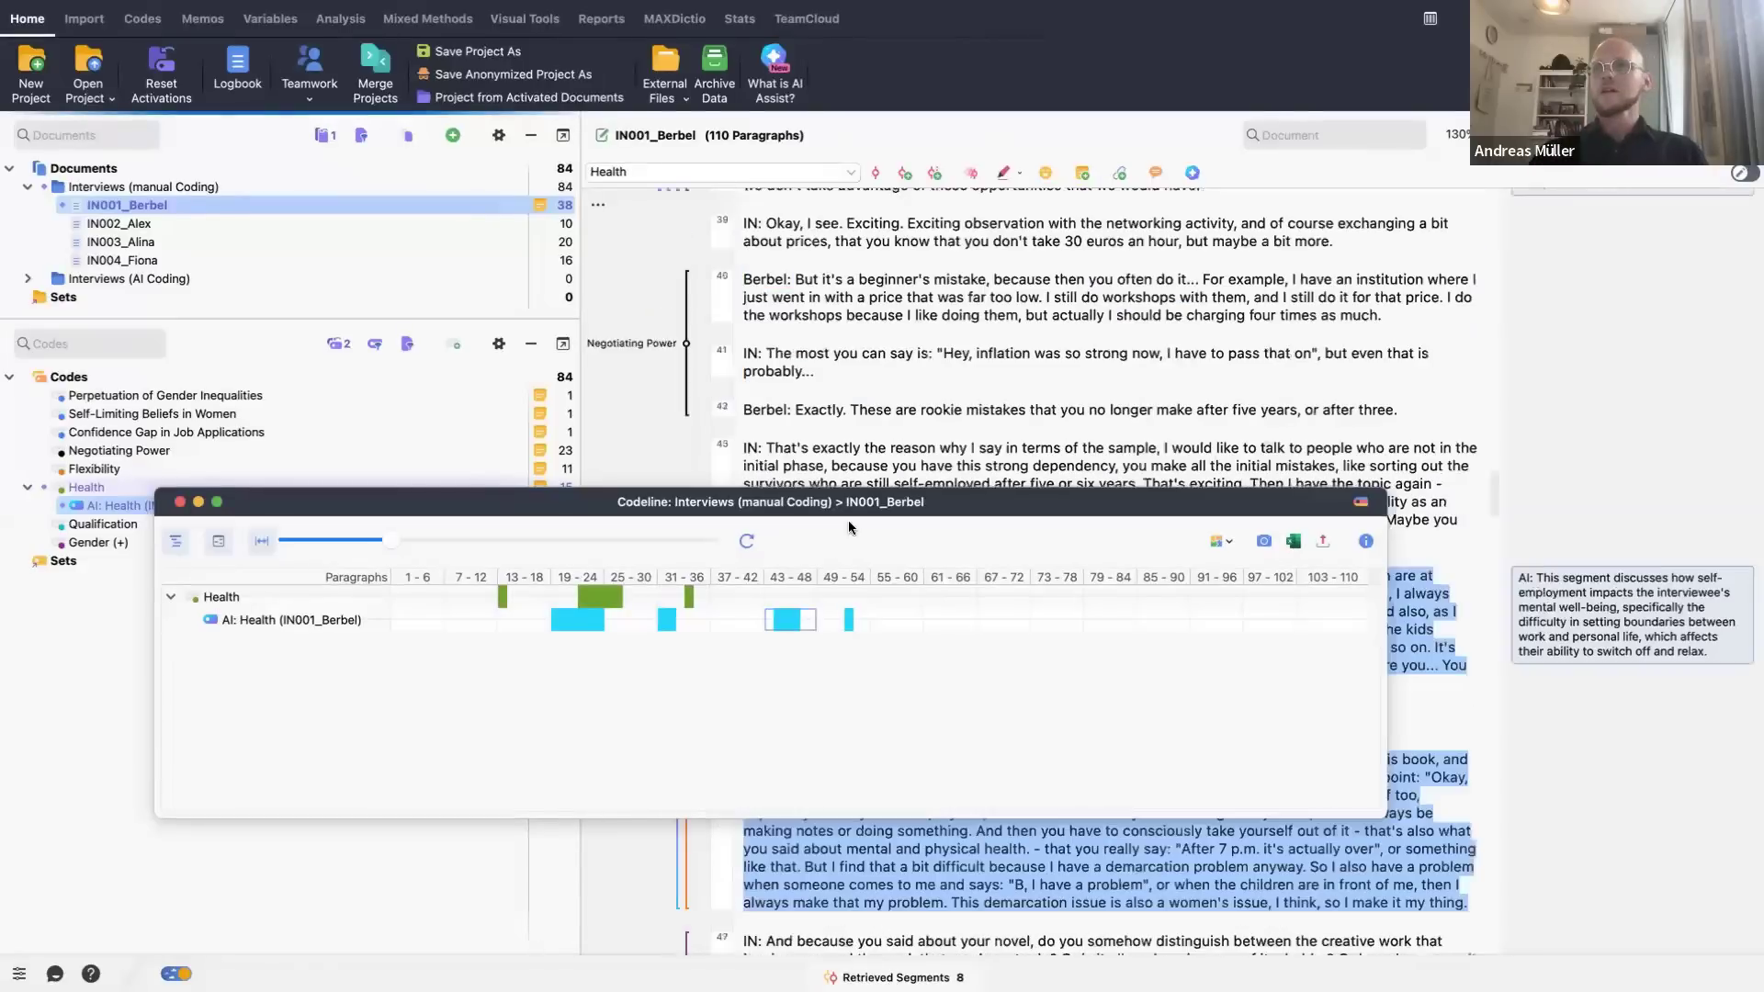
drag(847, 502, 843, 176)
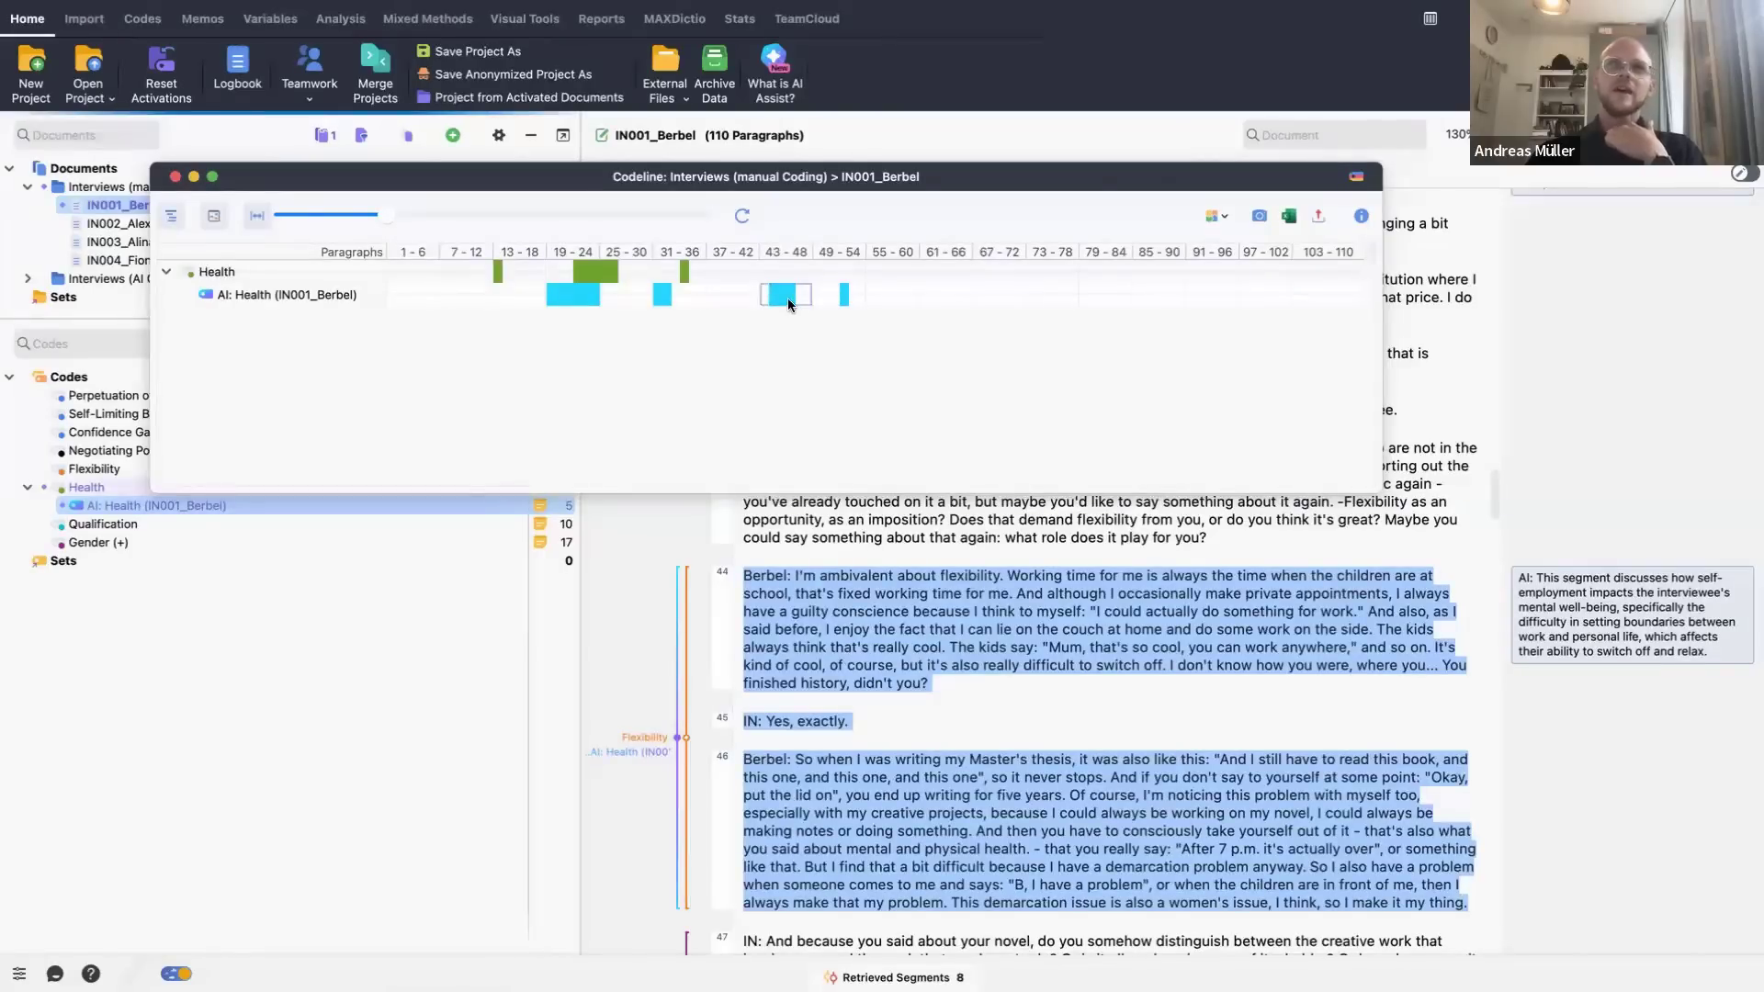
mouse_move(787, 301)
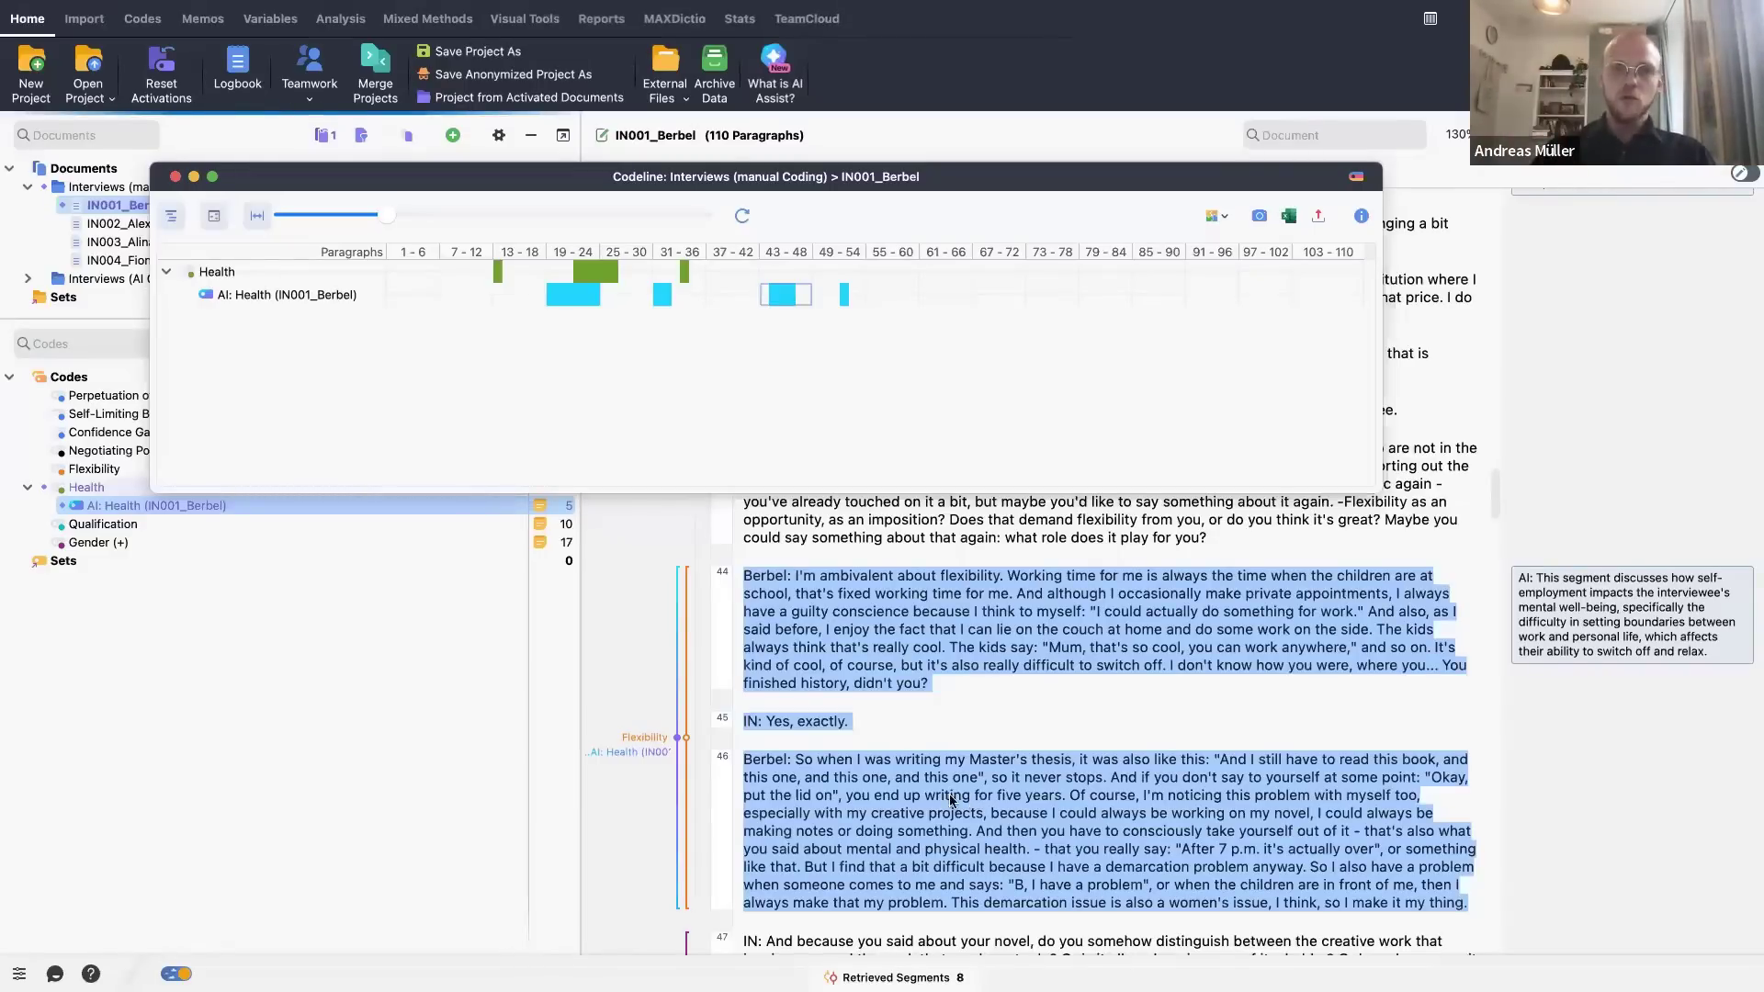
- Switch to the slide presentation and advance to the slide "3. Analysis: Sentiment Analysis"
click(4, 871)
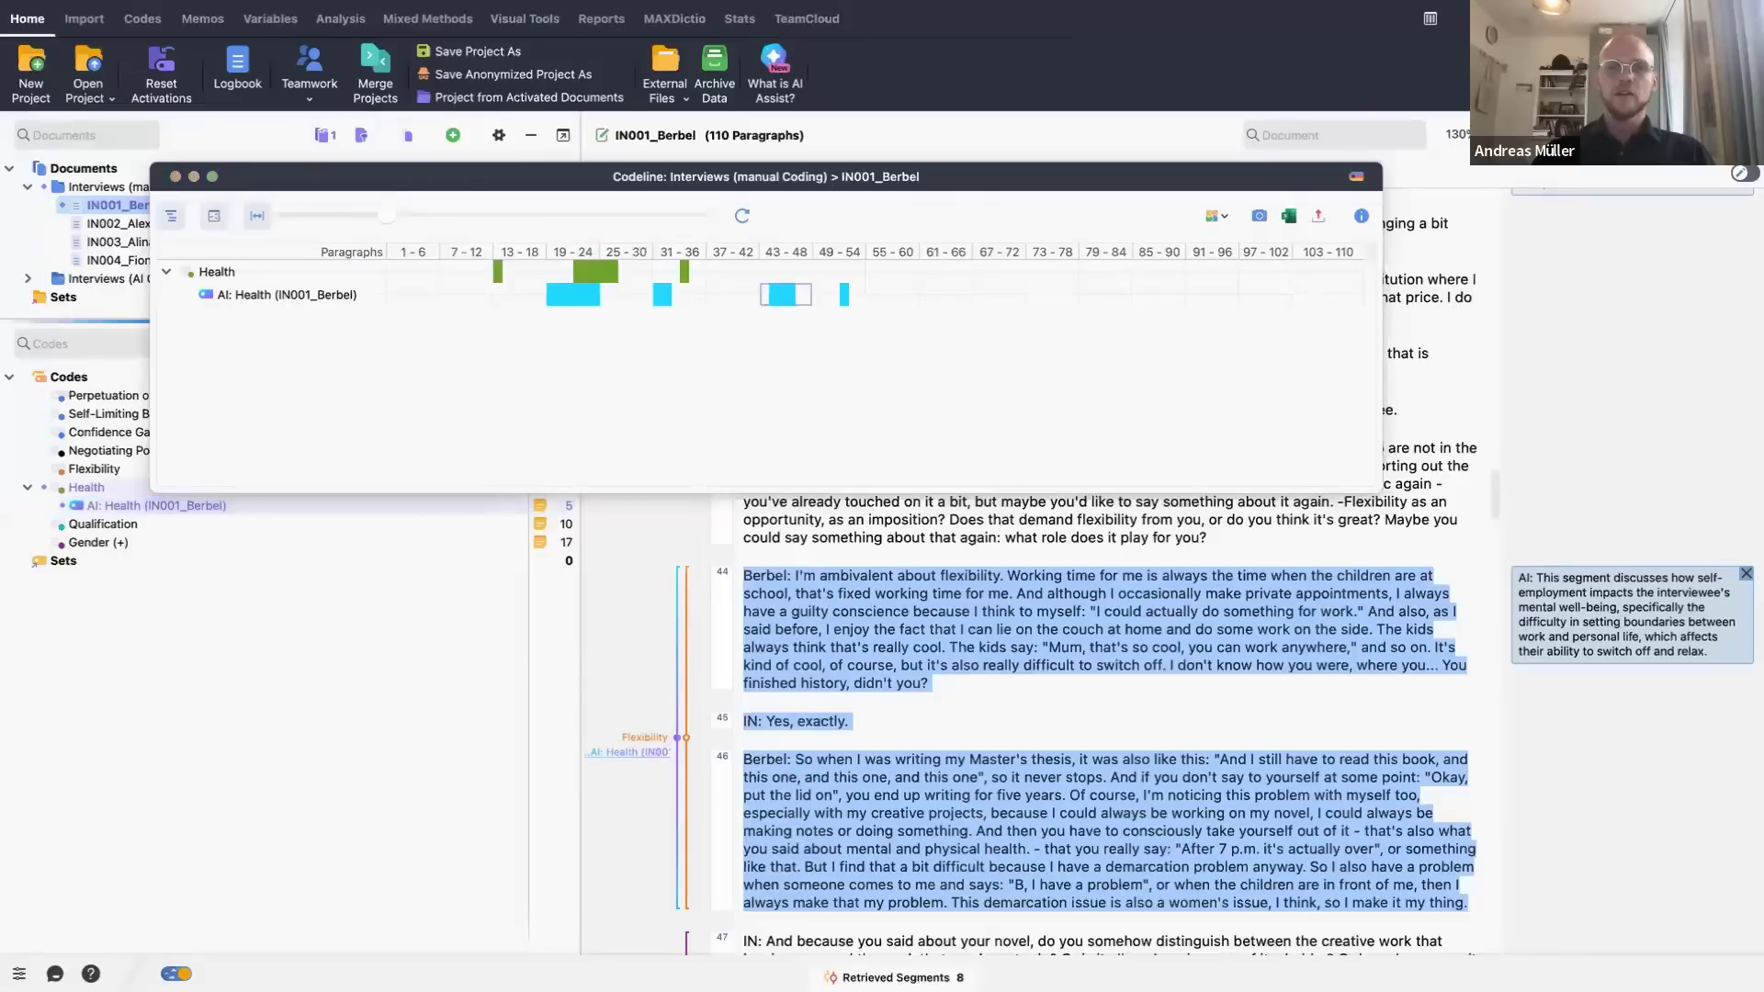
key(ctrl+Left)
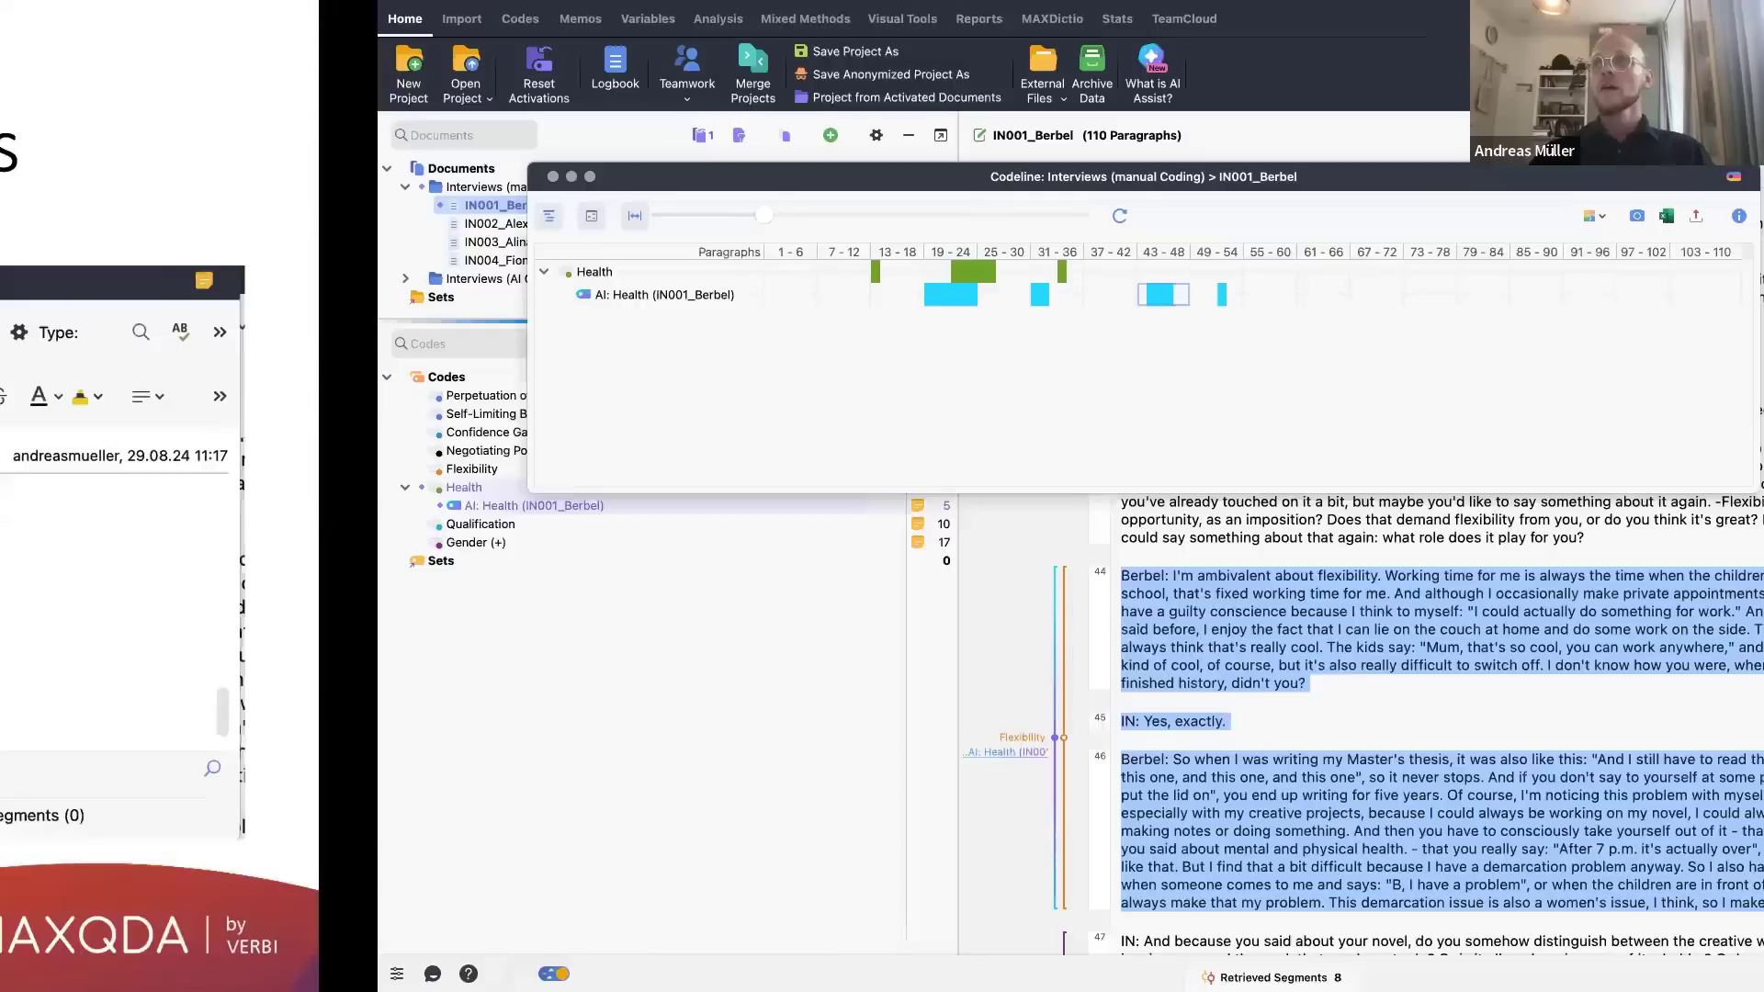
key(Right)
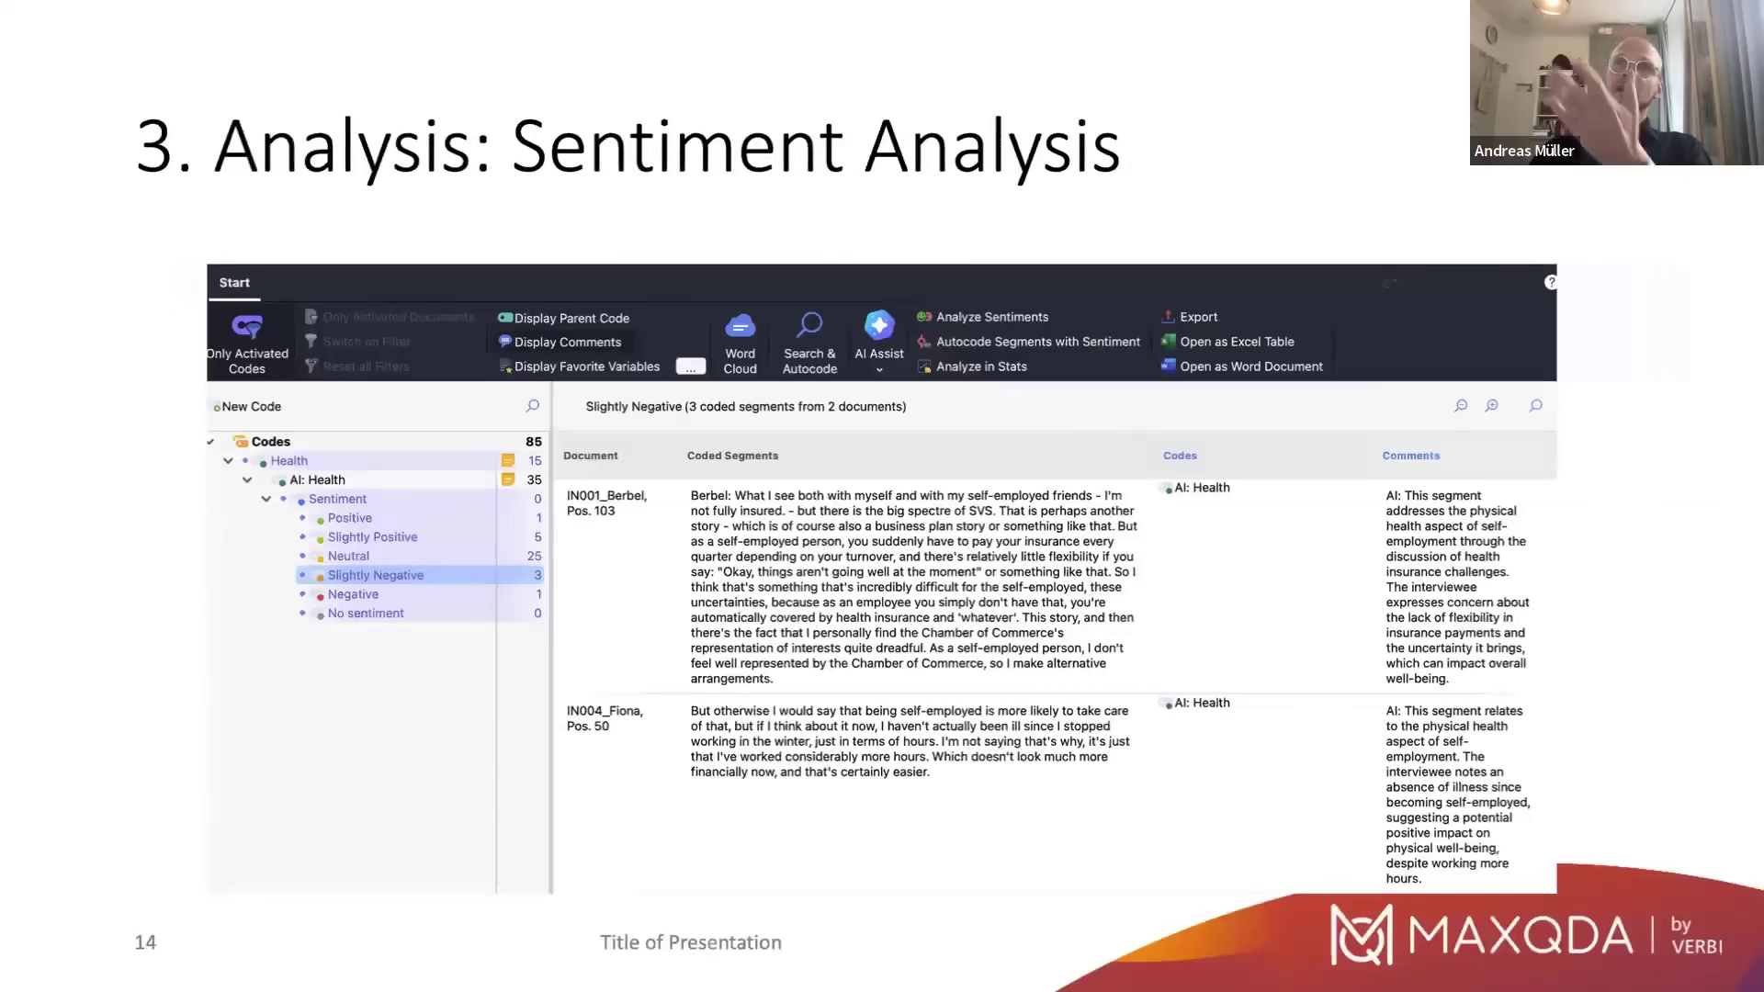
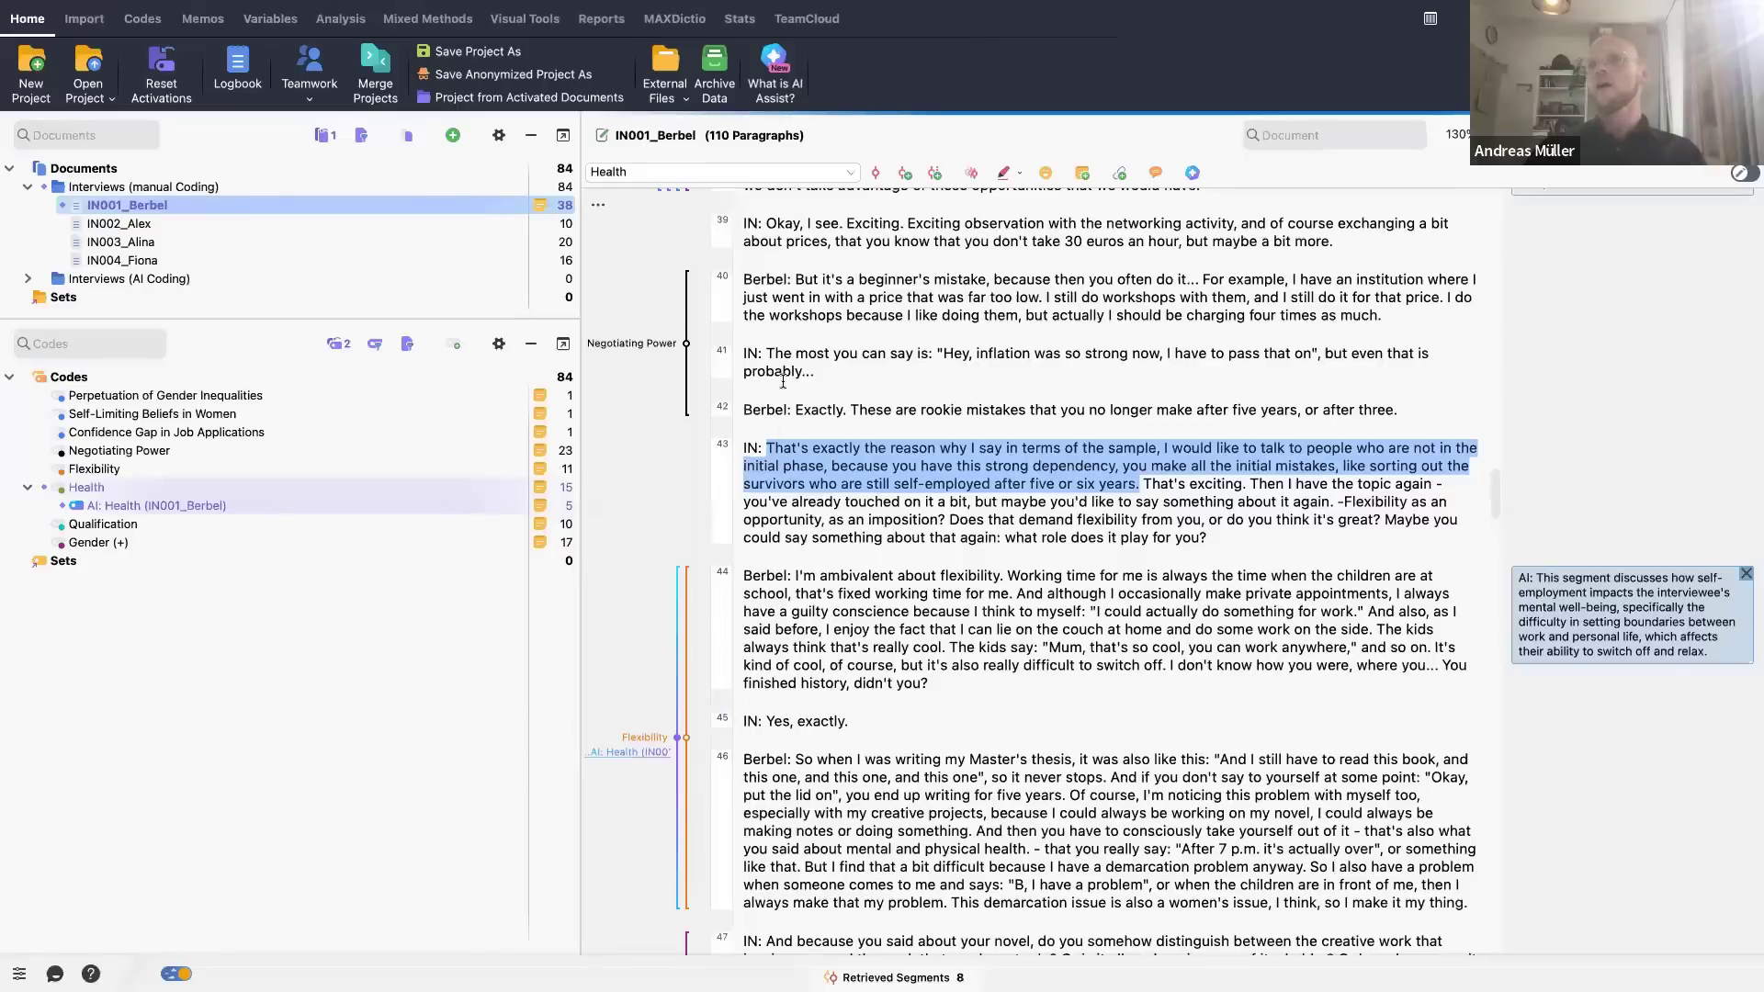
double_click(764, 409)
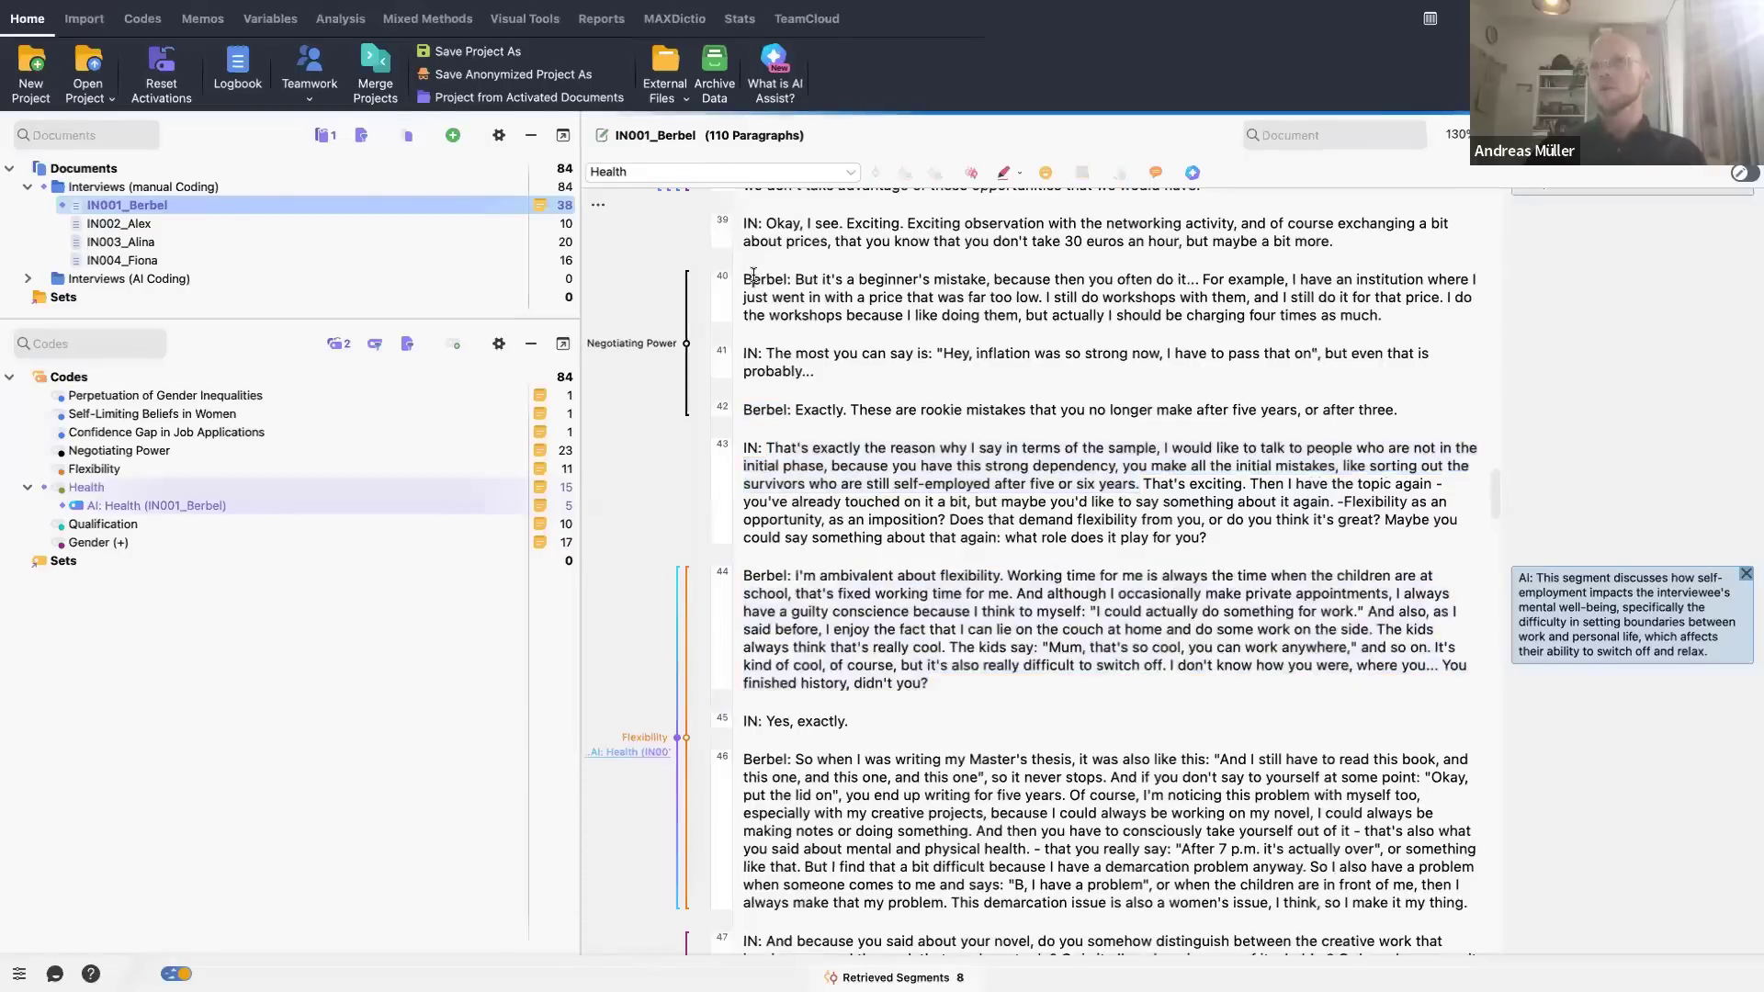
double_click(764, 279)
click(769, 759)
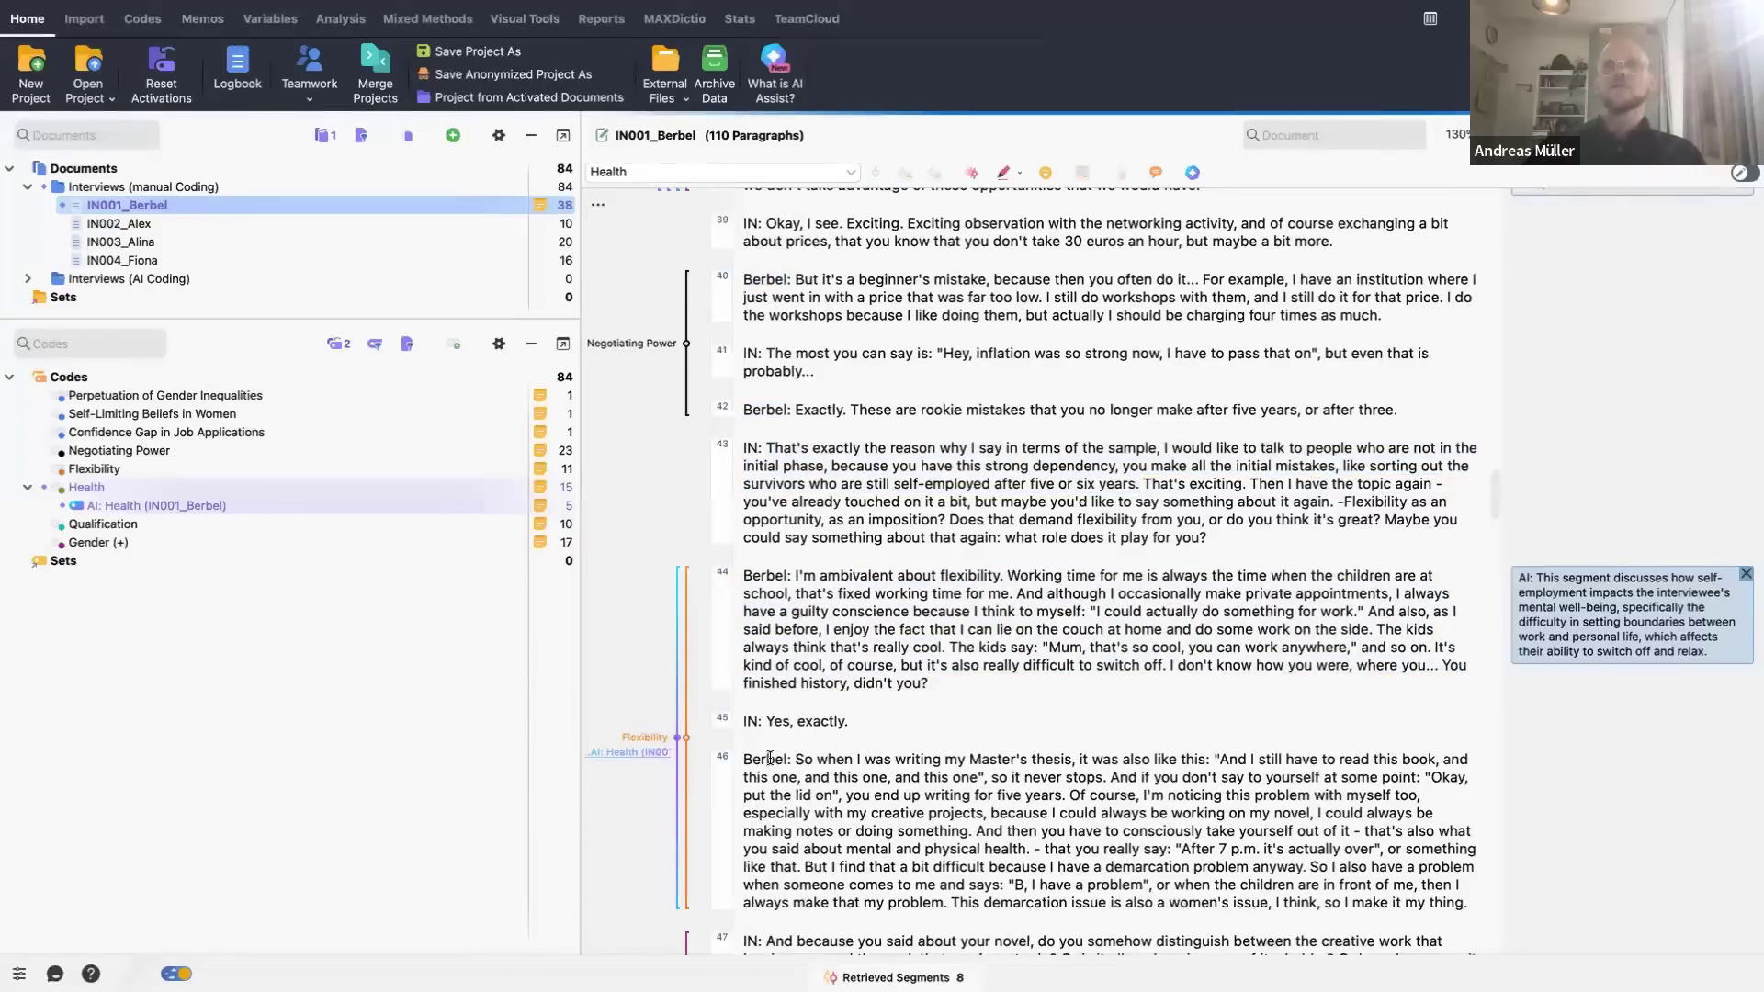
double_click(769, 759)
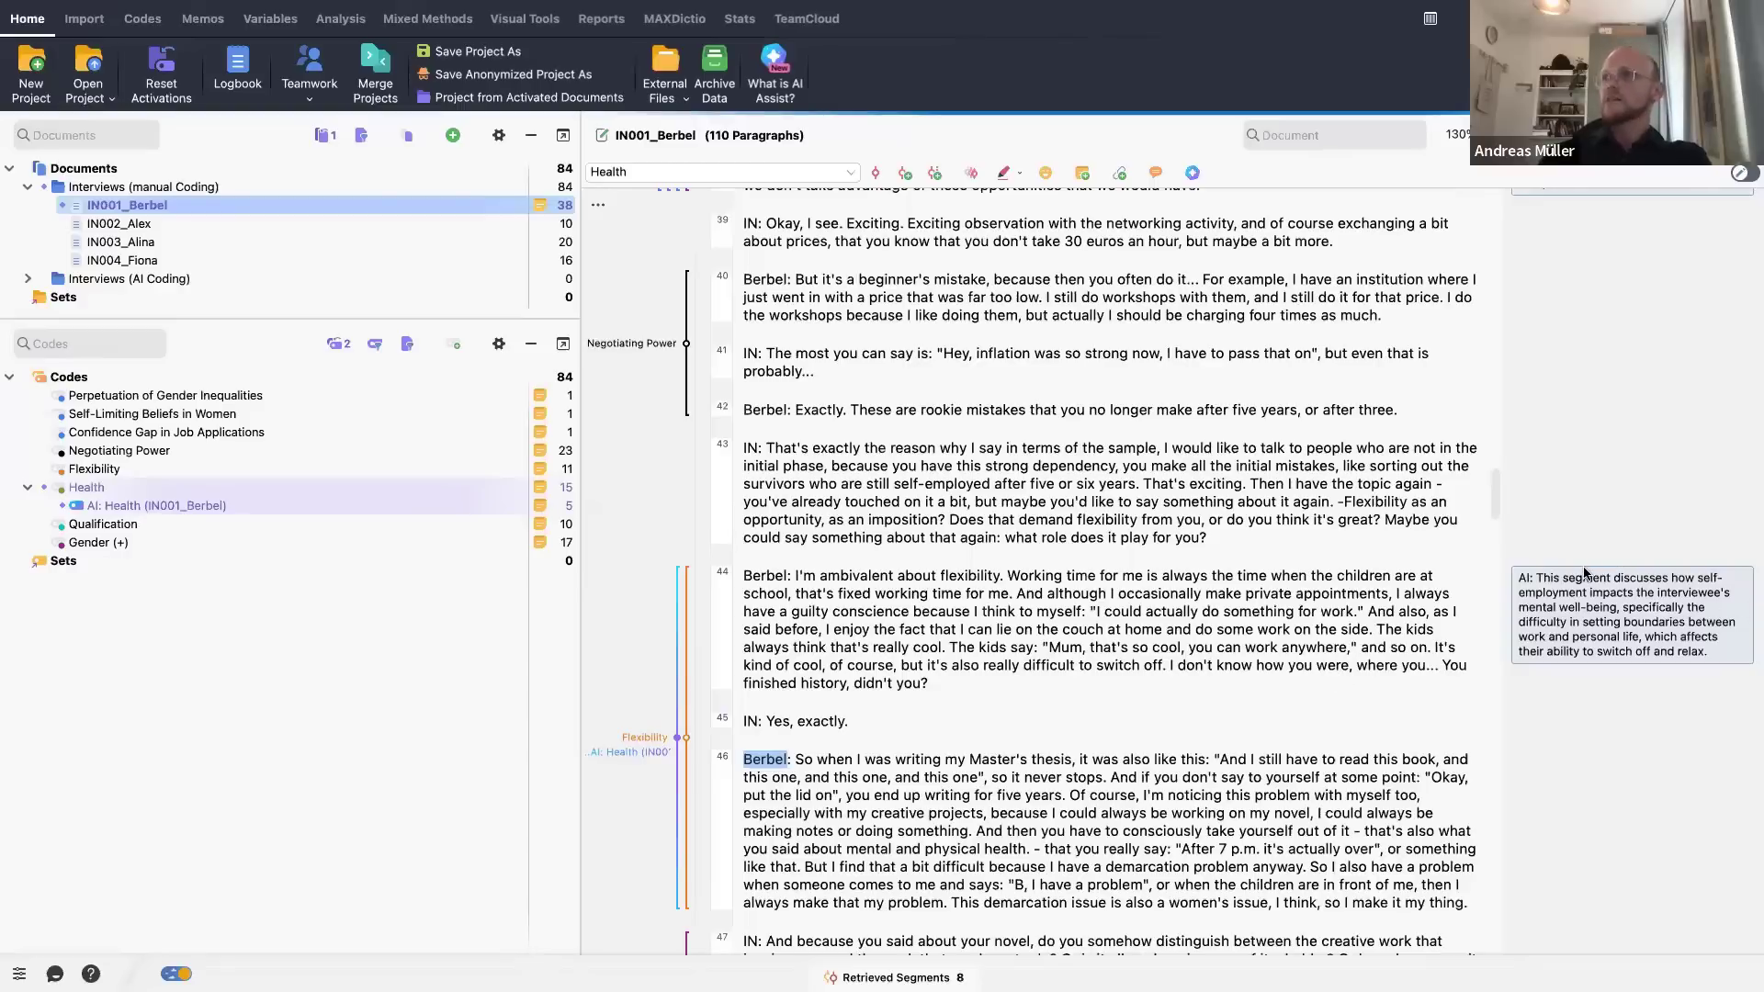
- Open the Coded Segments overview of the "AI: Health" subcode and widen its "Created by" and "Modified by" columns
right_click(299, 504)
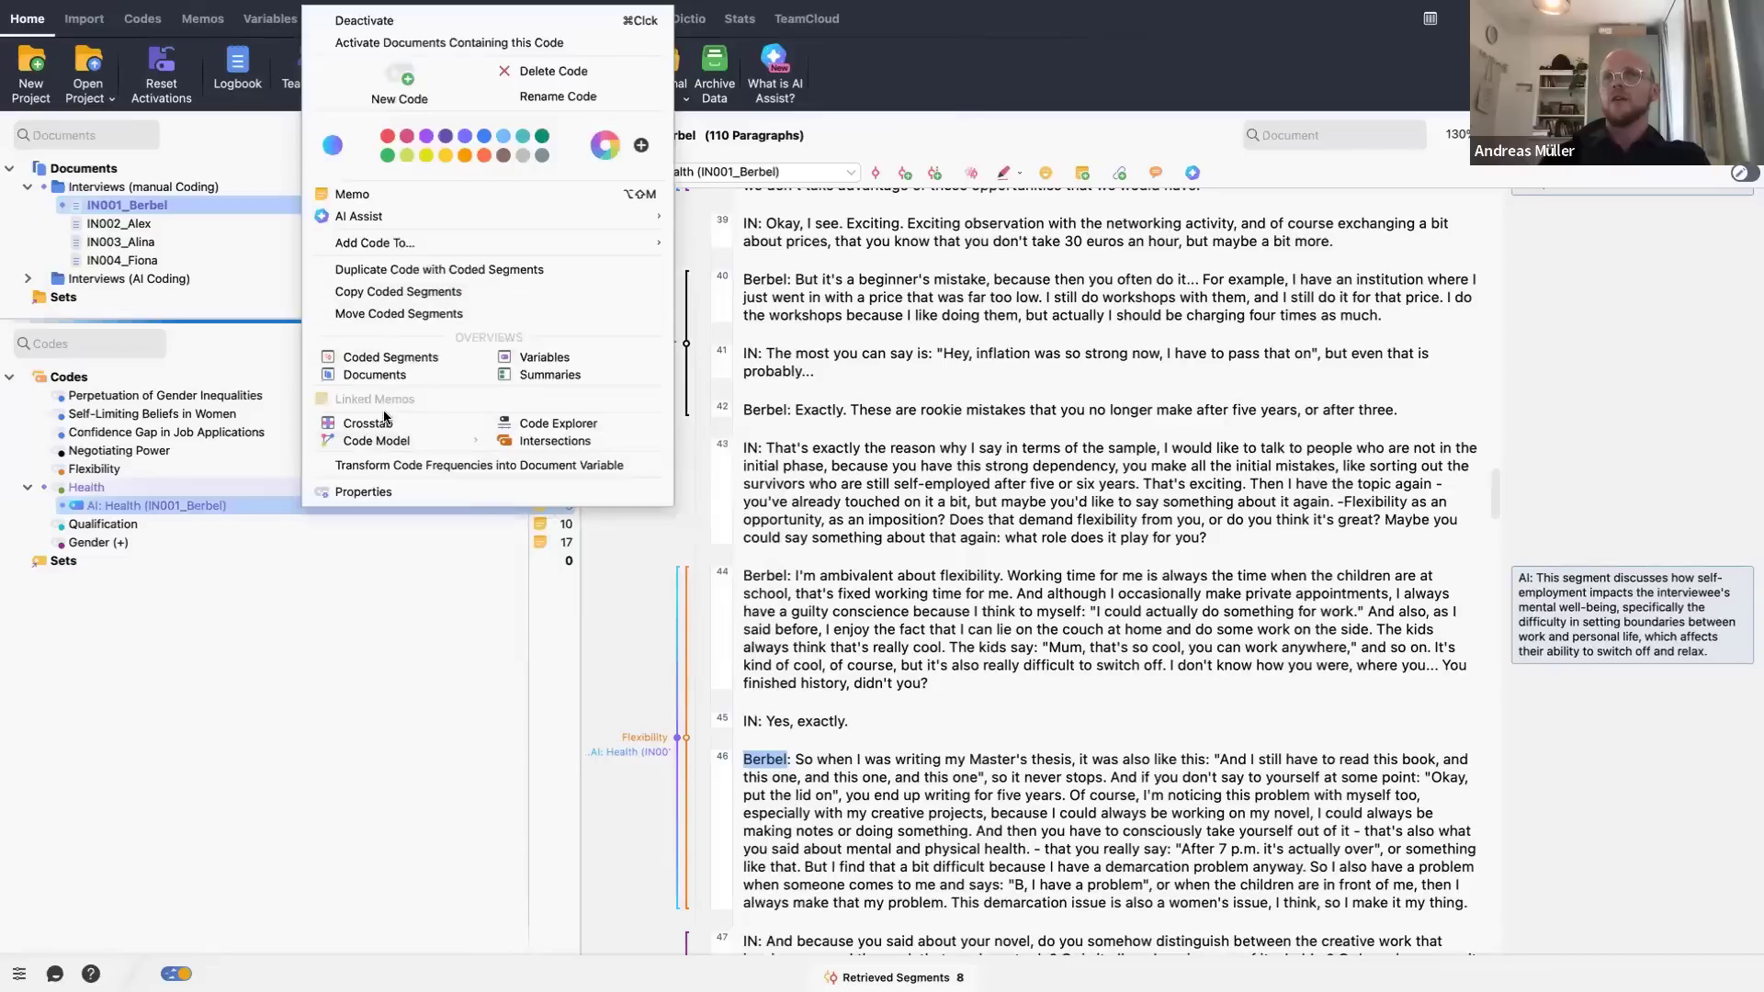
click(389, 357)
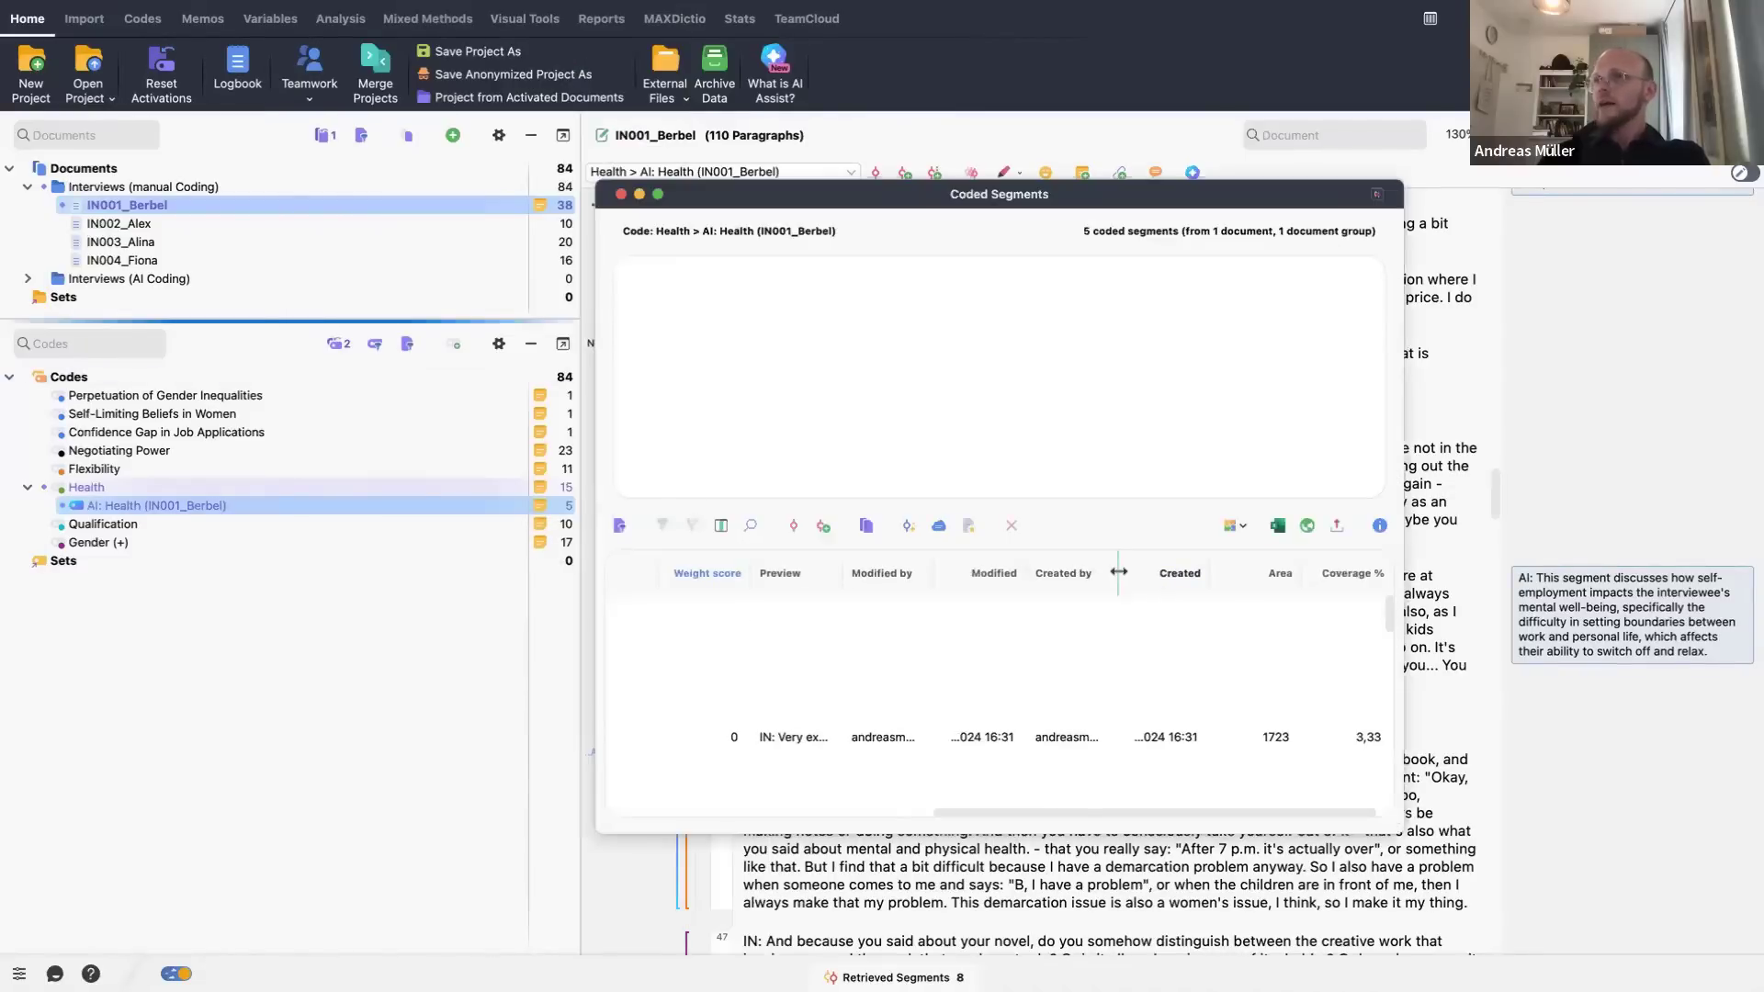
drag(1118, 571, 1205, 571)
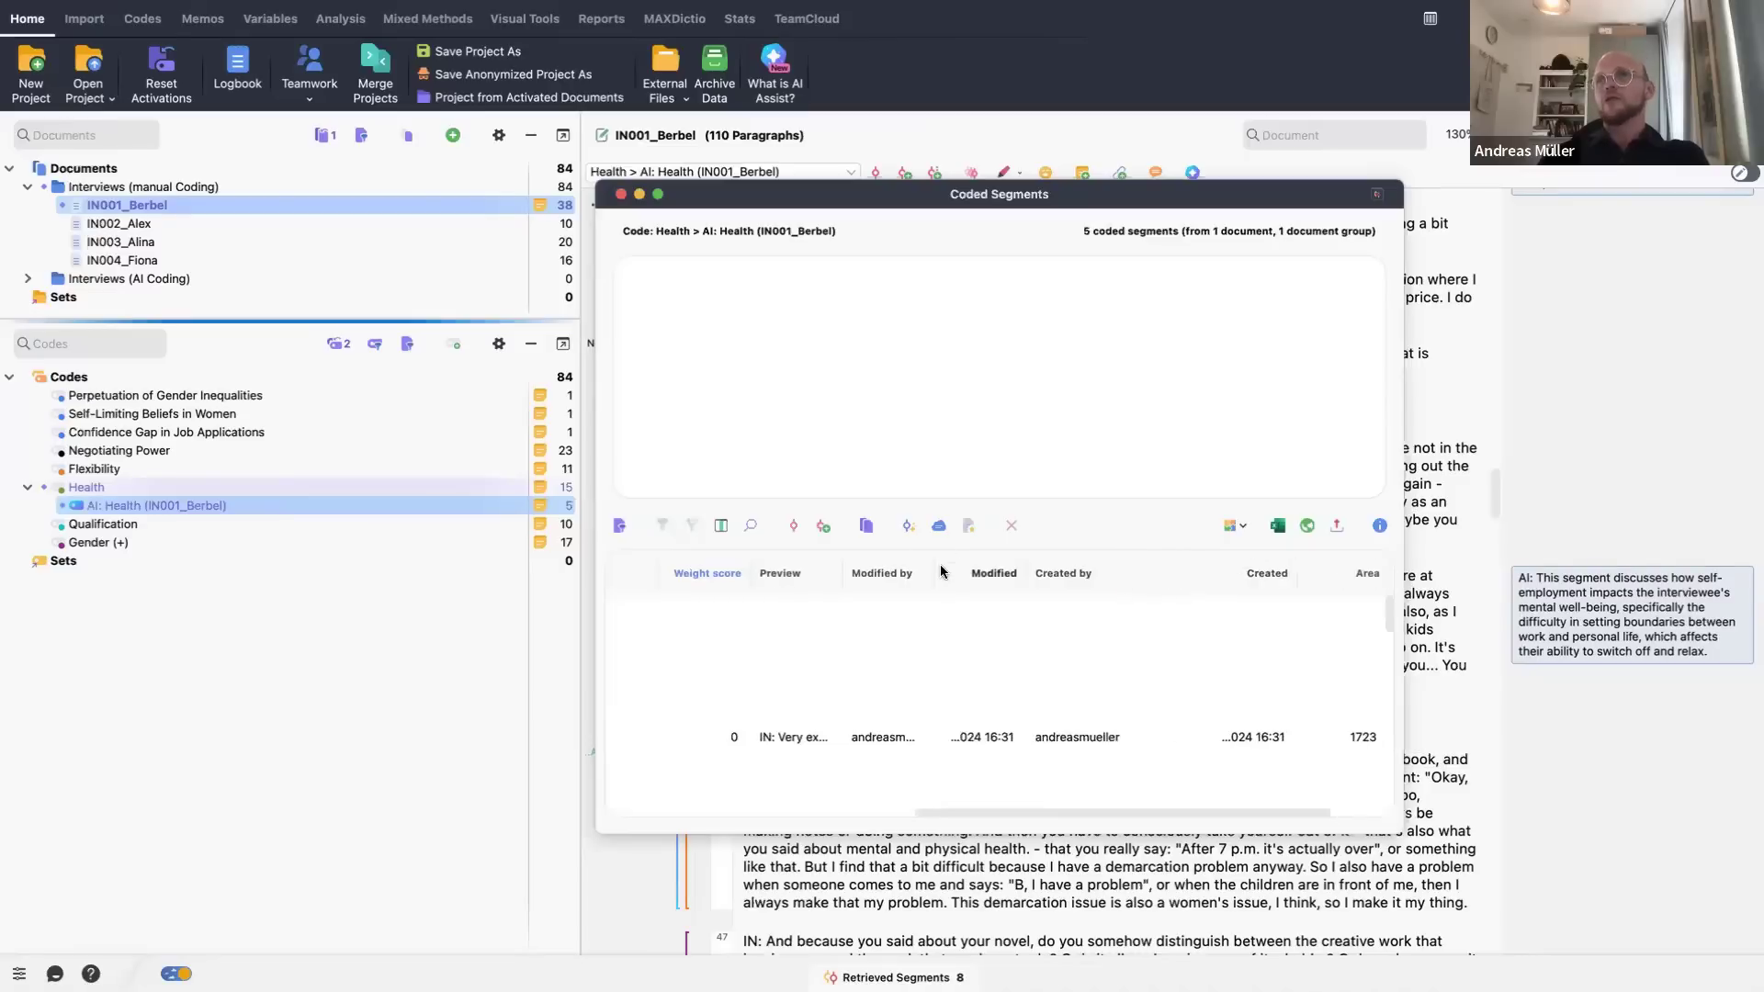
drag(941, 571, 1033, 571)
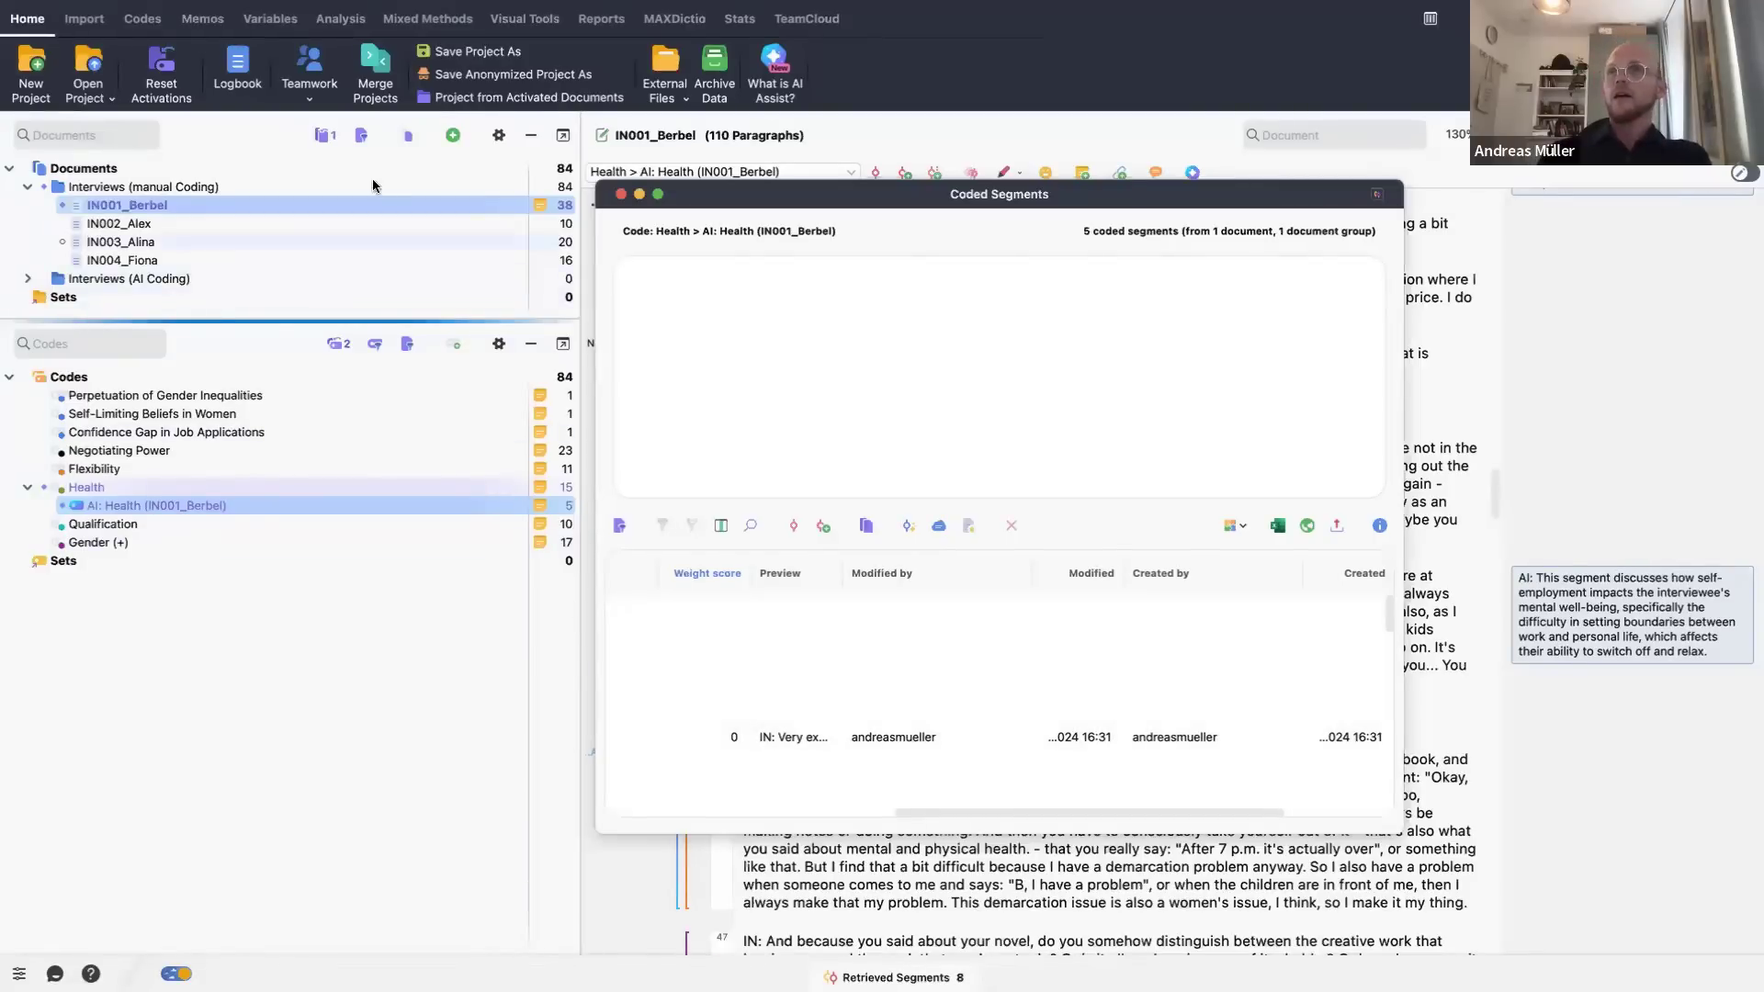
- Close the Coded Segments overview, highlight the AI-coded passage in paragraphs 44–46 and display the Retrieved Segments
click(621, 194)
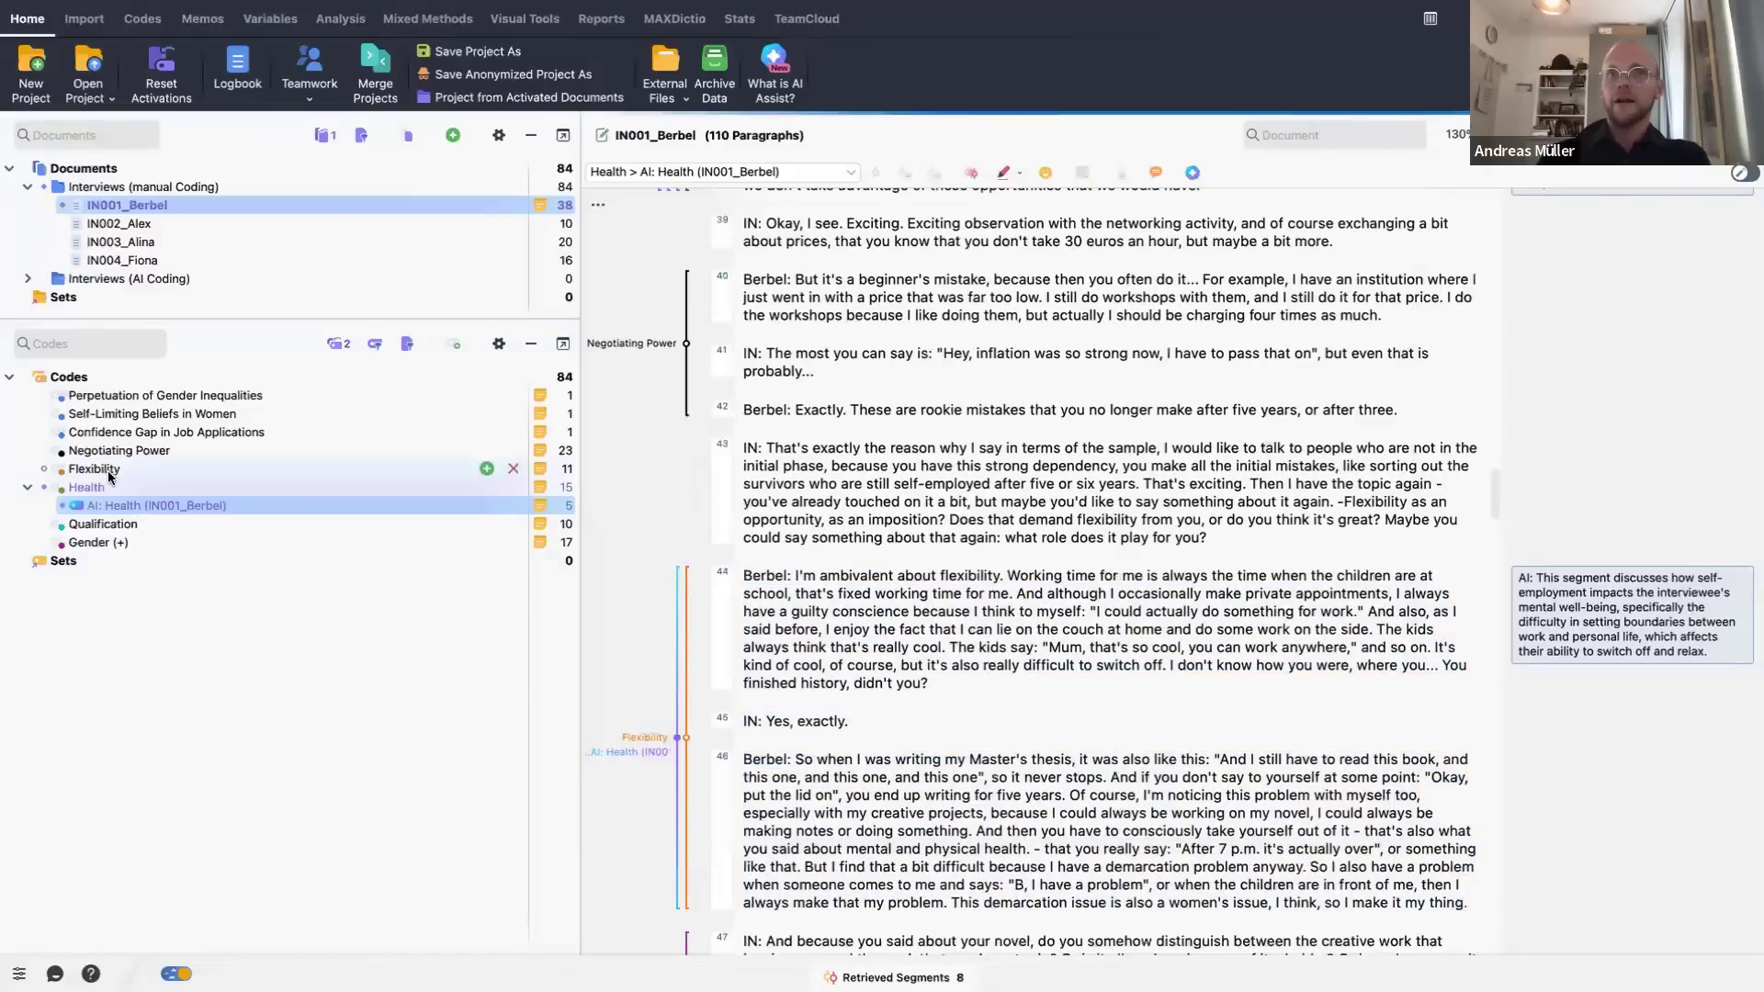
click(1543, 649)
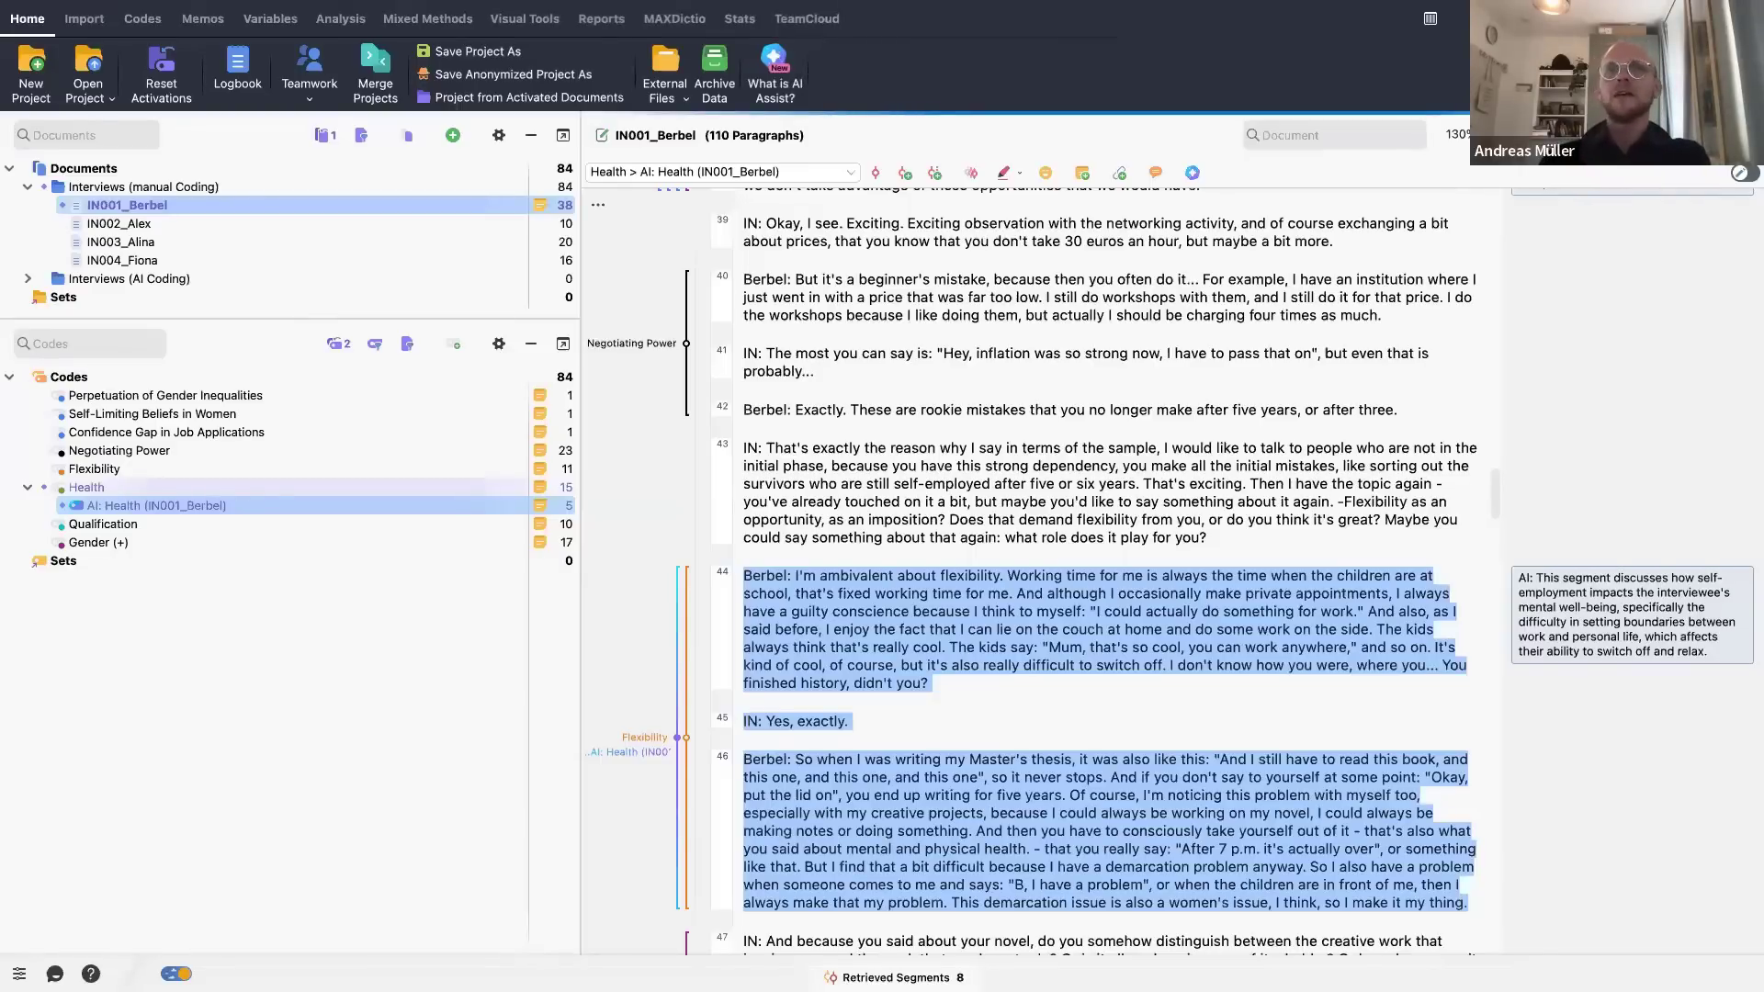
mouse_move(899, 965)
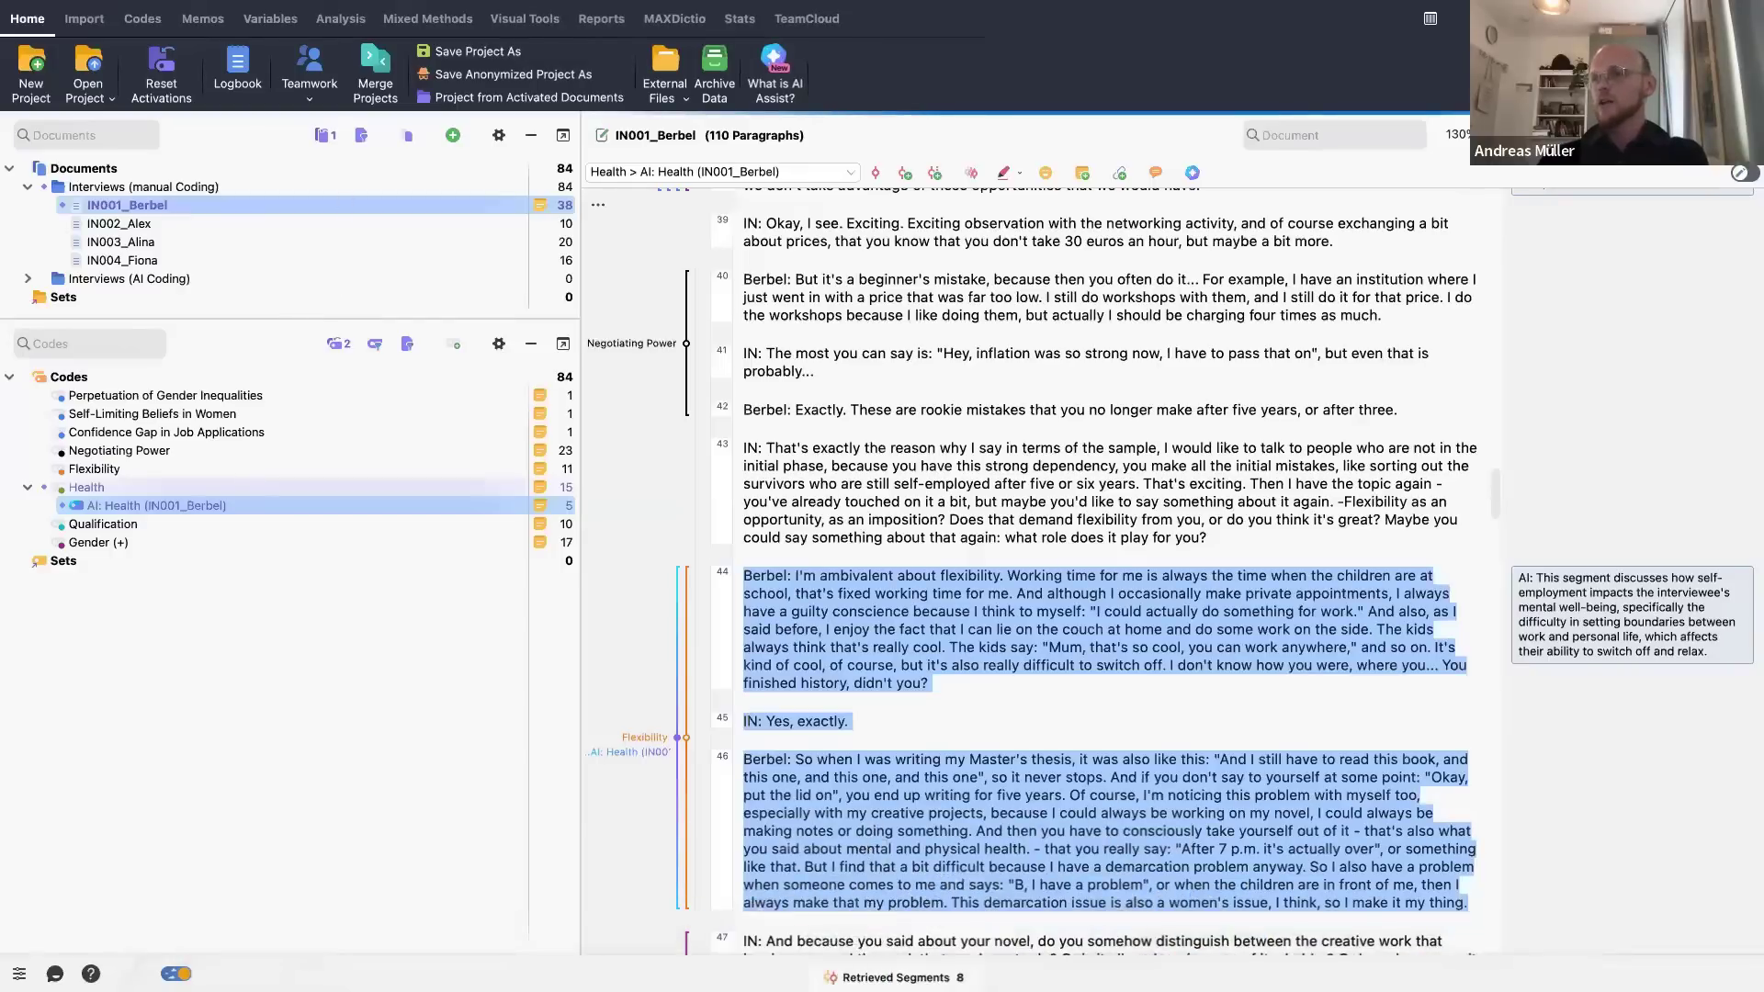
click(891, 976)
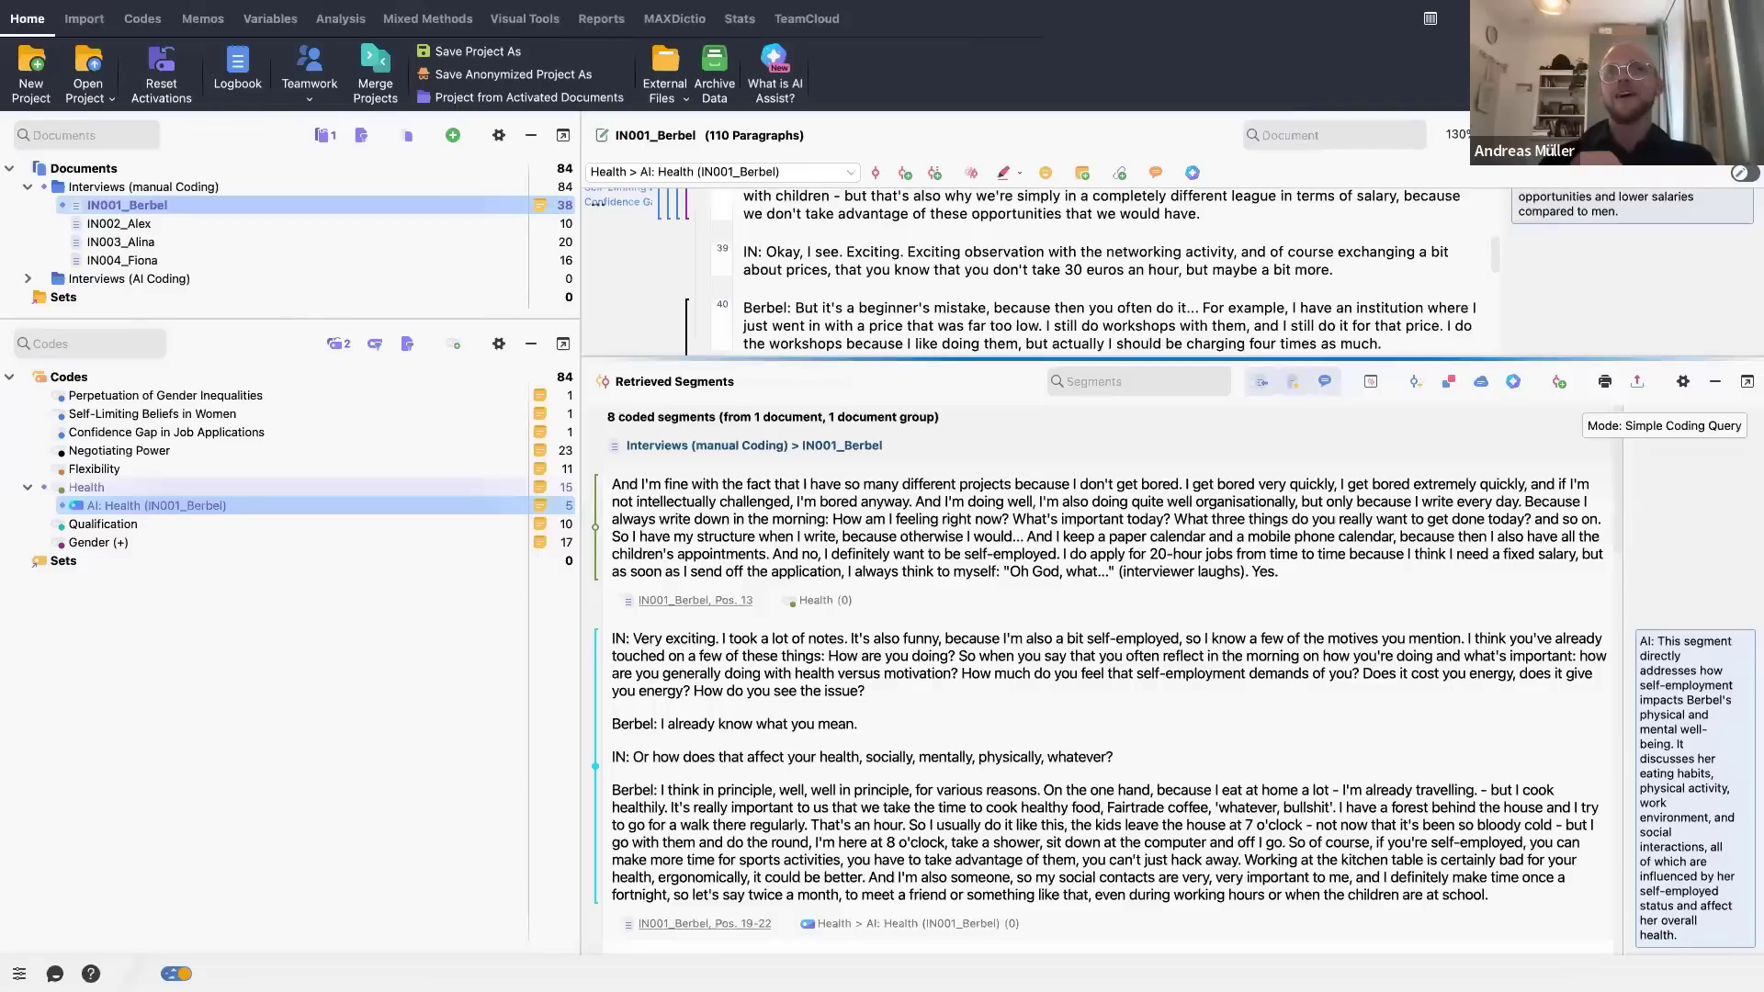
- Expand the "Interviews (AI Coding)" document group and open its IN001 interview
click(186, 221)
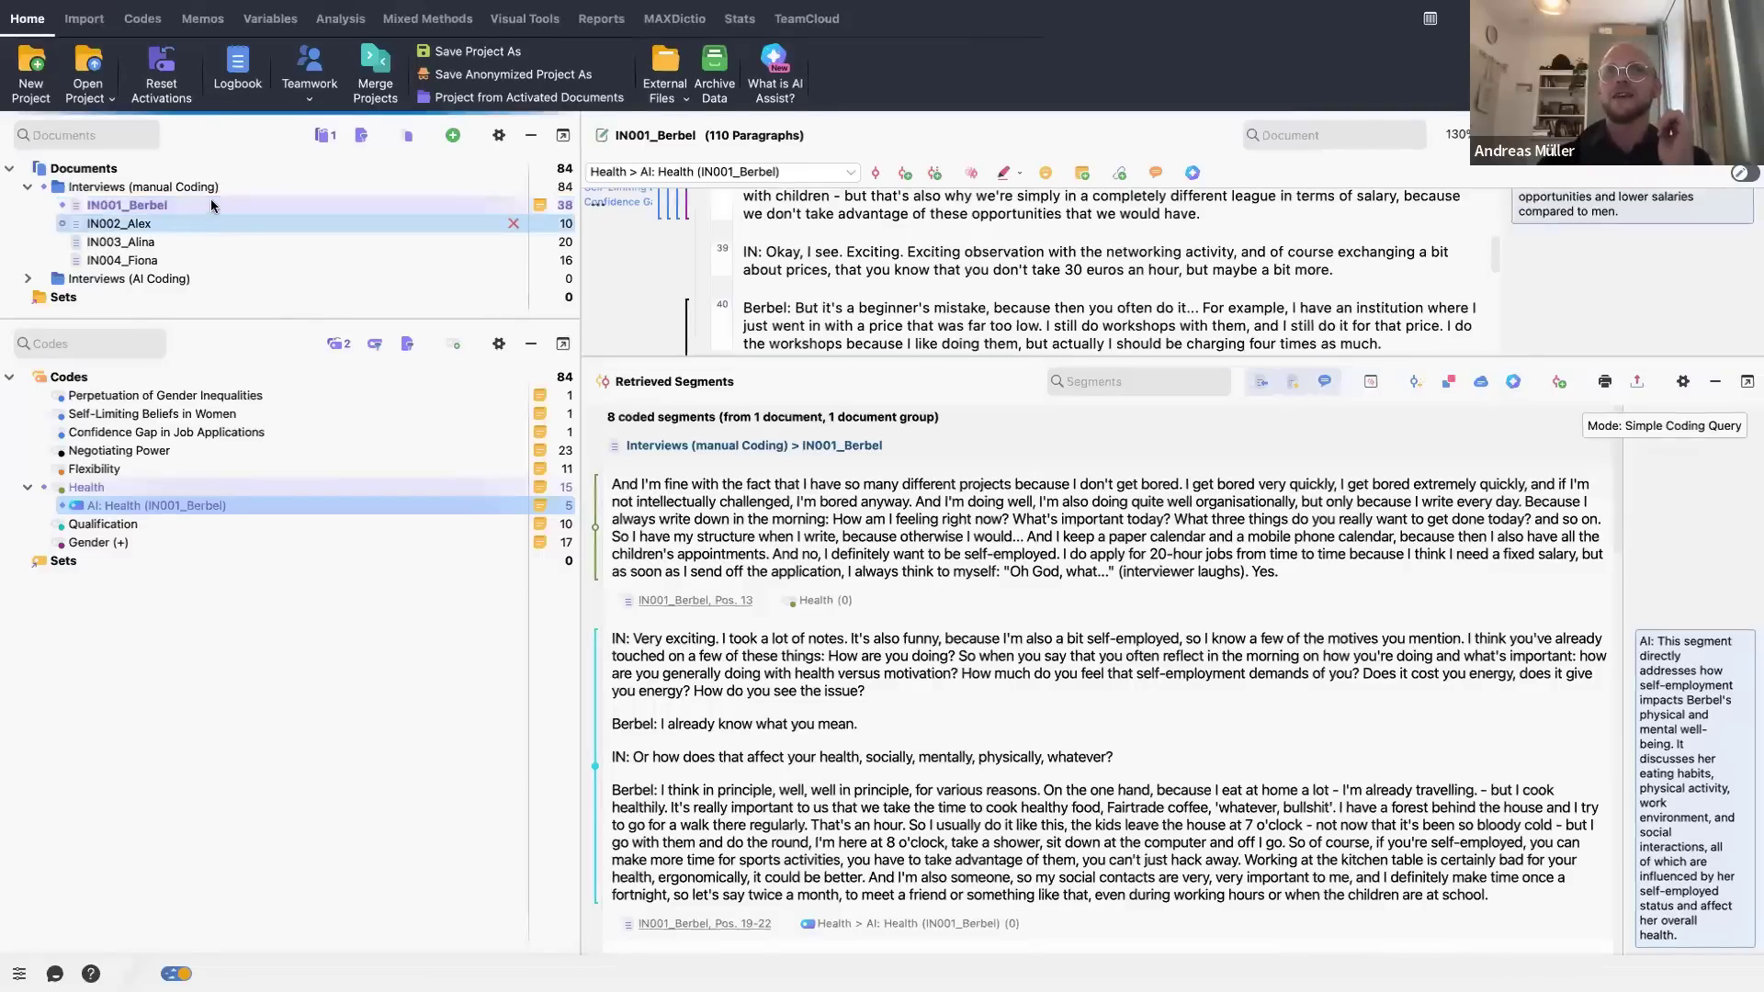
click(213, 201)
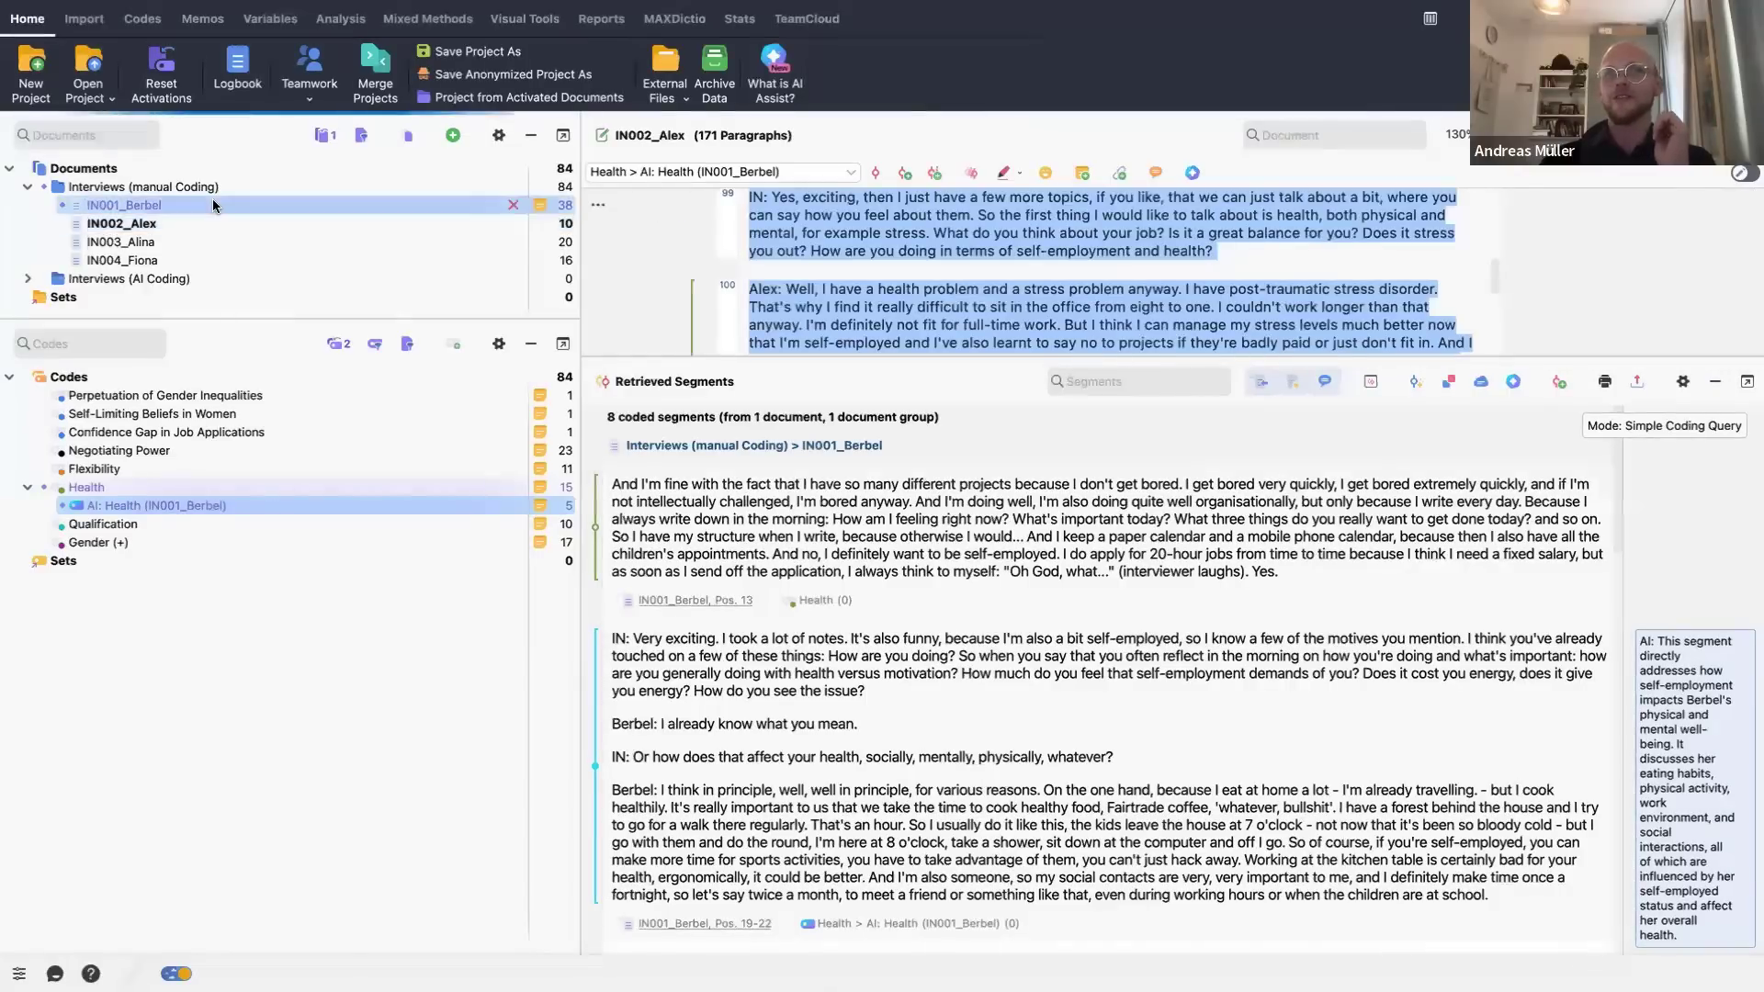
click(28, 278)
scroll(192, 269, down, 1)
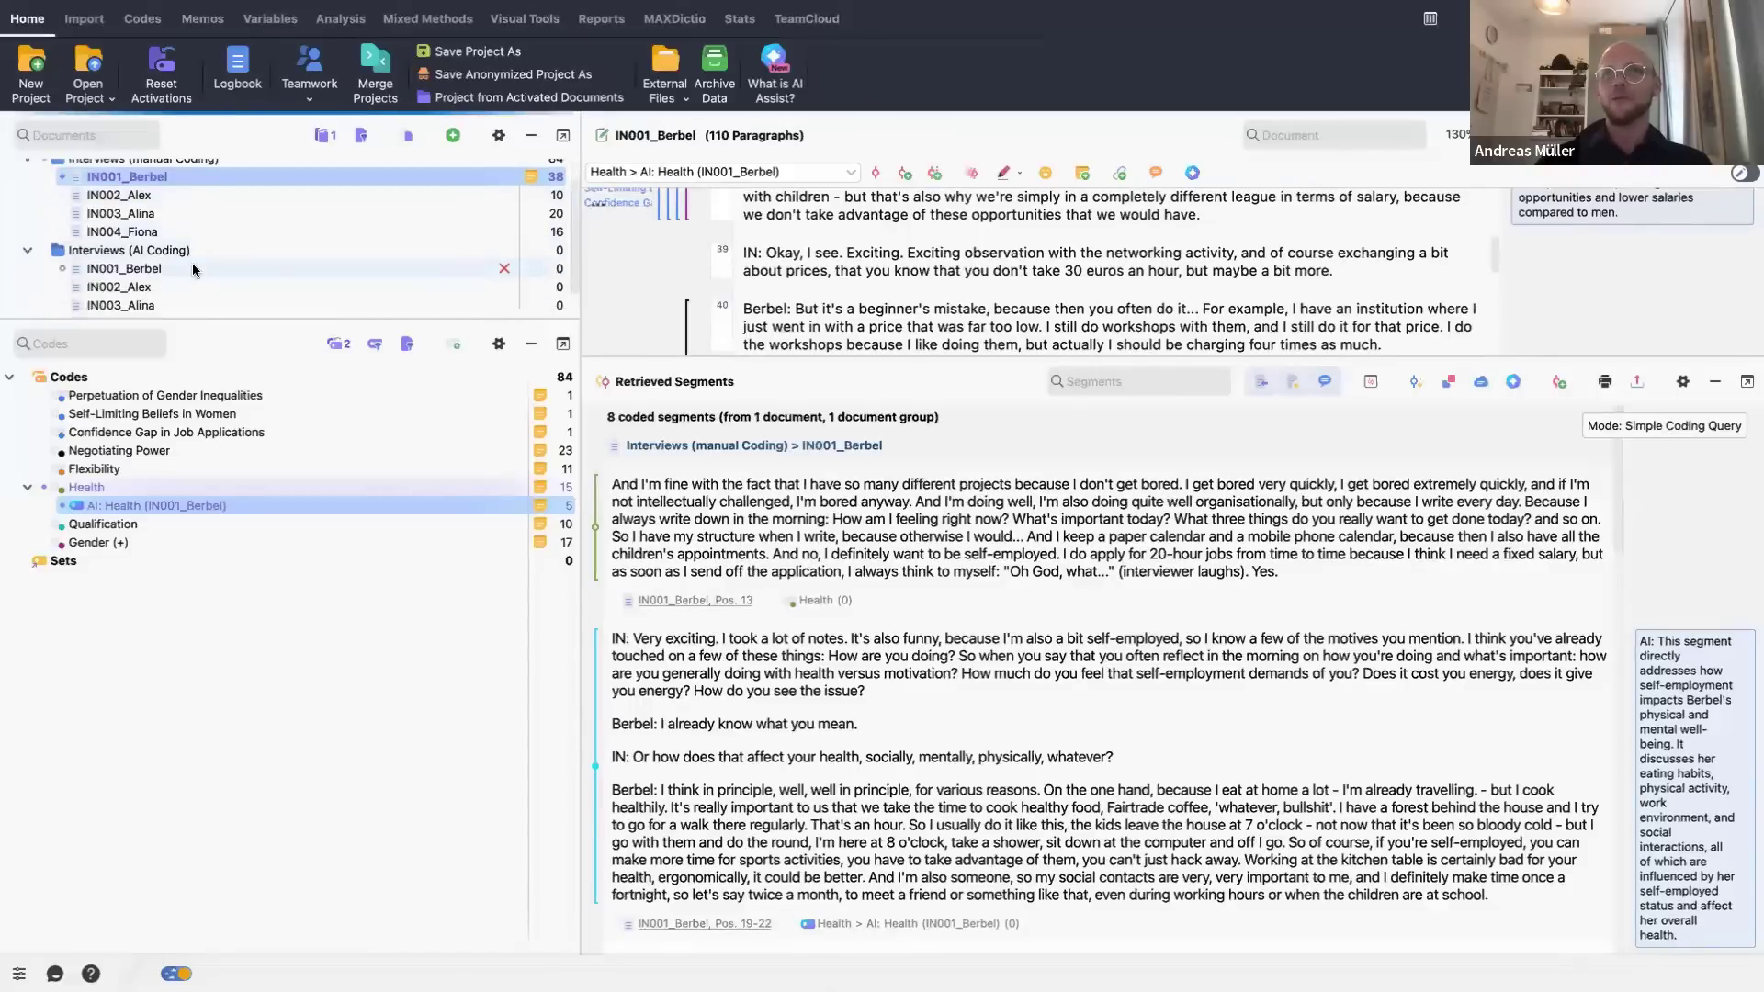
click(202, 268)
double_click(202, 268)
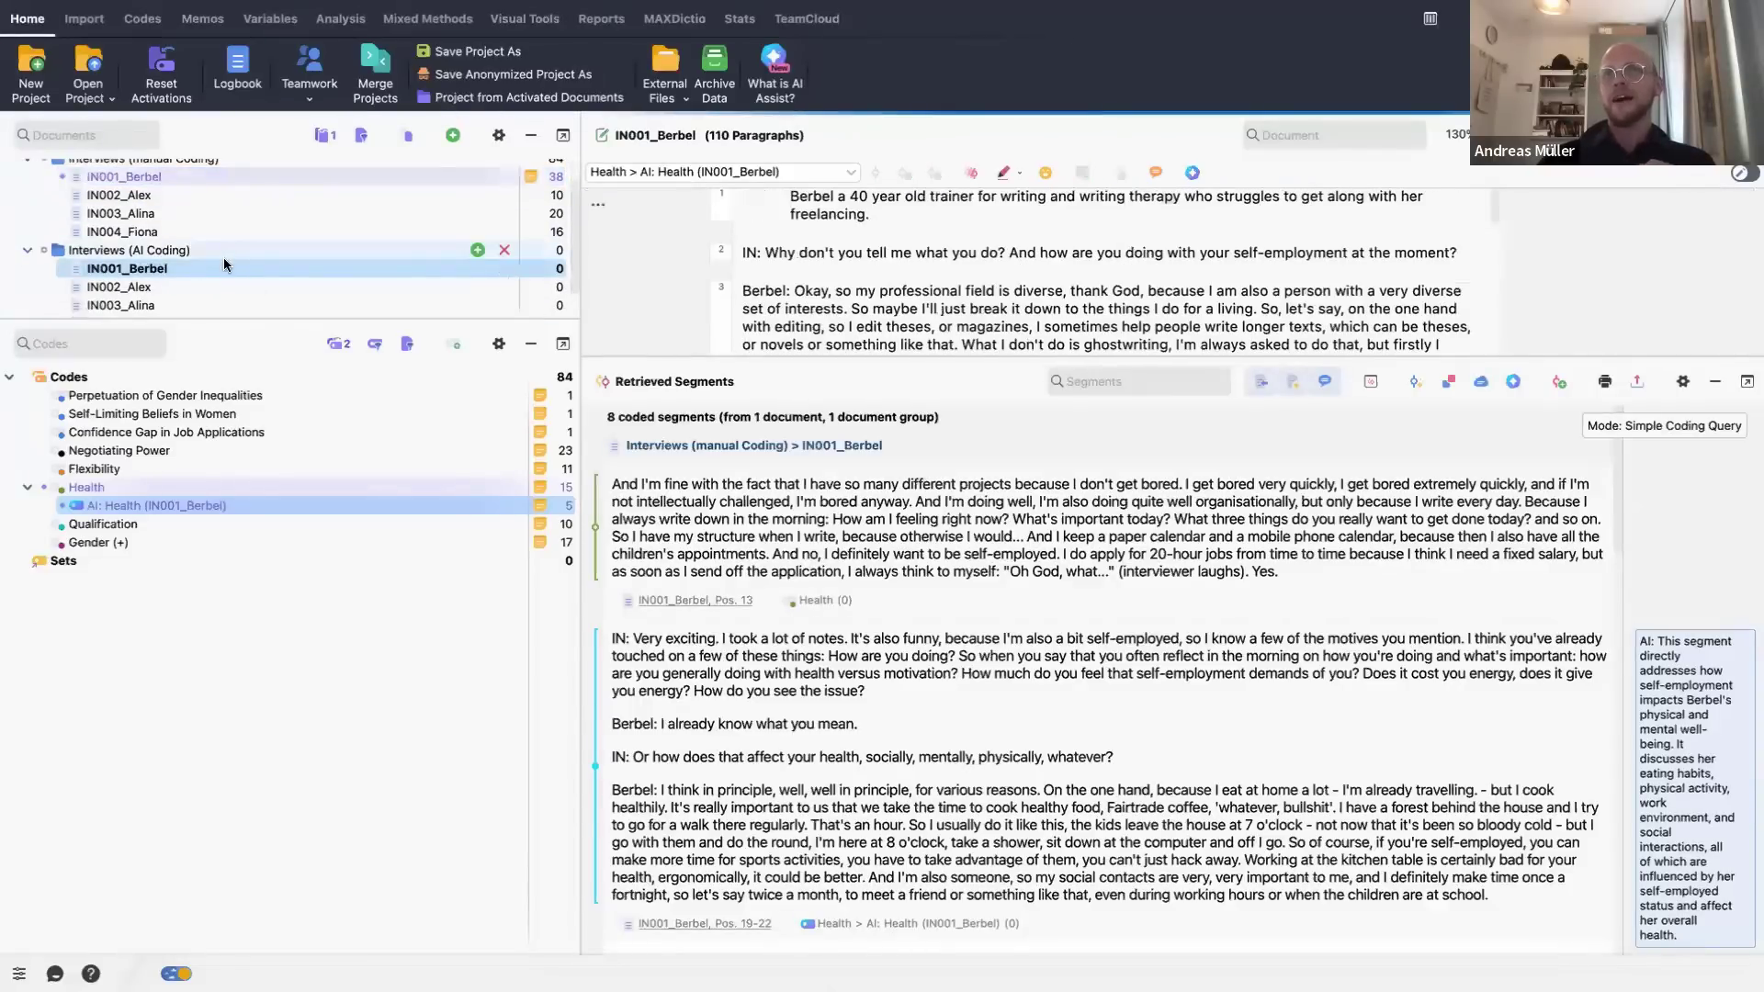
- Start AI Coding for the IN001 interview and append "Try 1" to the existing "AI: Health" subcode's name
right_click(223, 271)
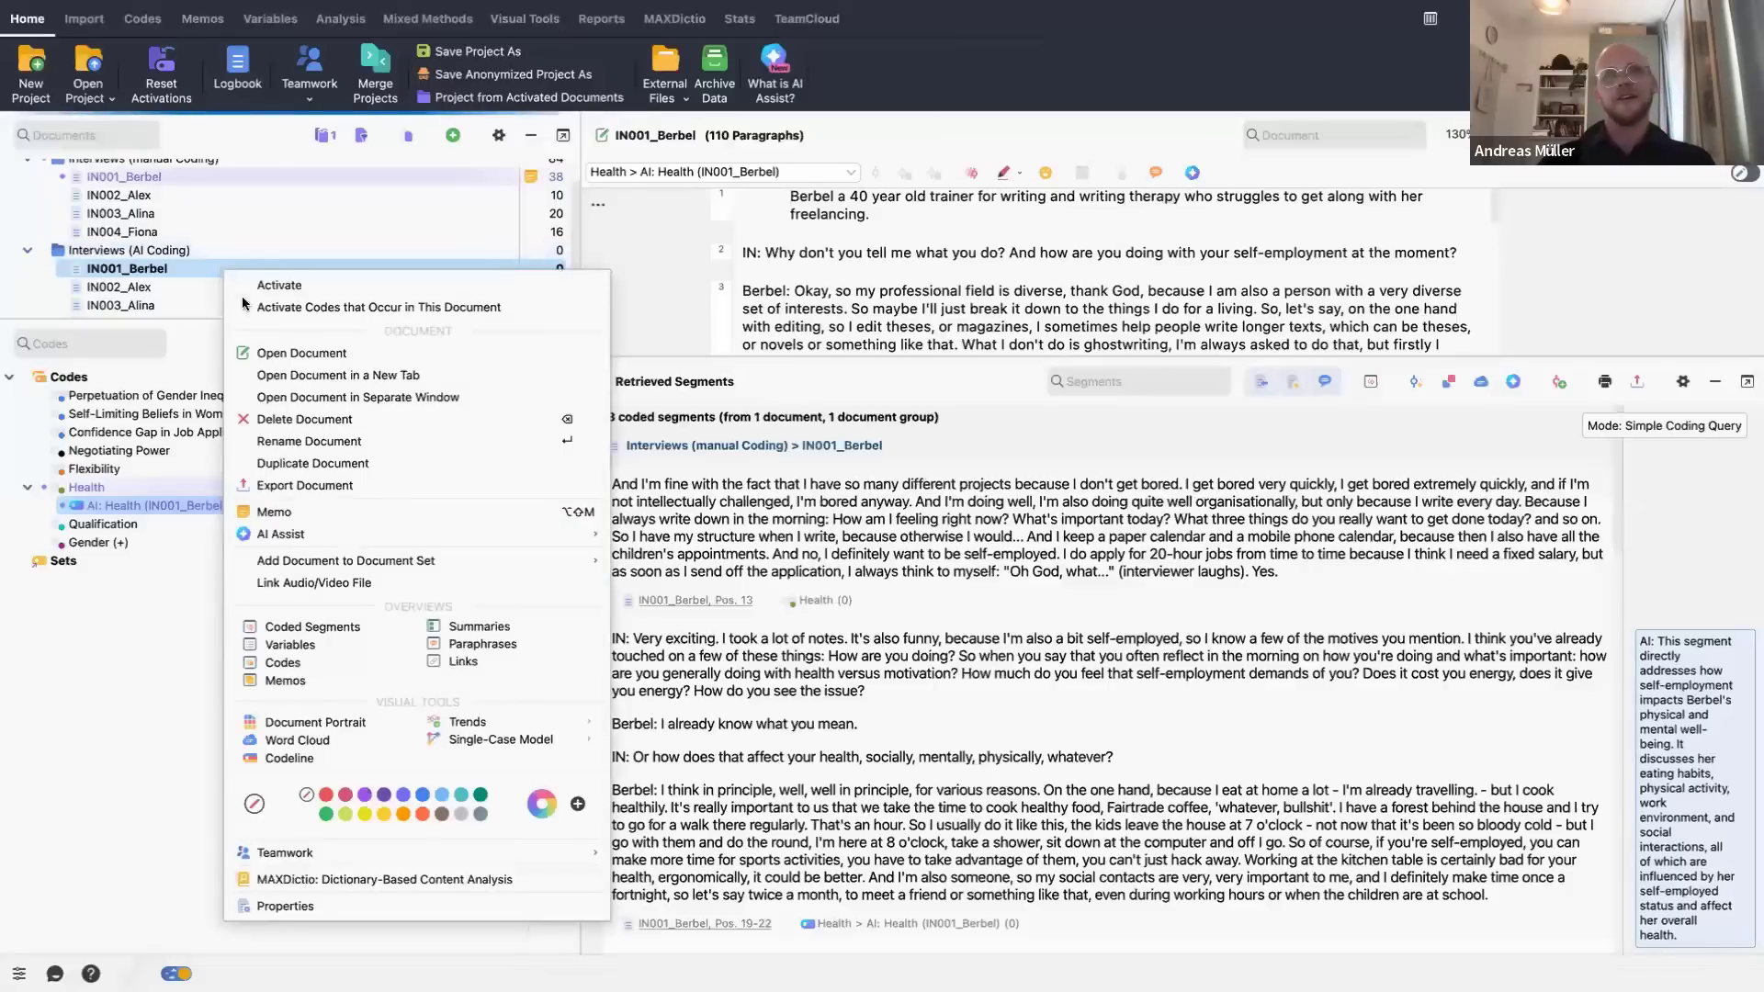
mouse_move(501, 551)
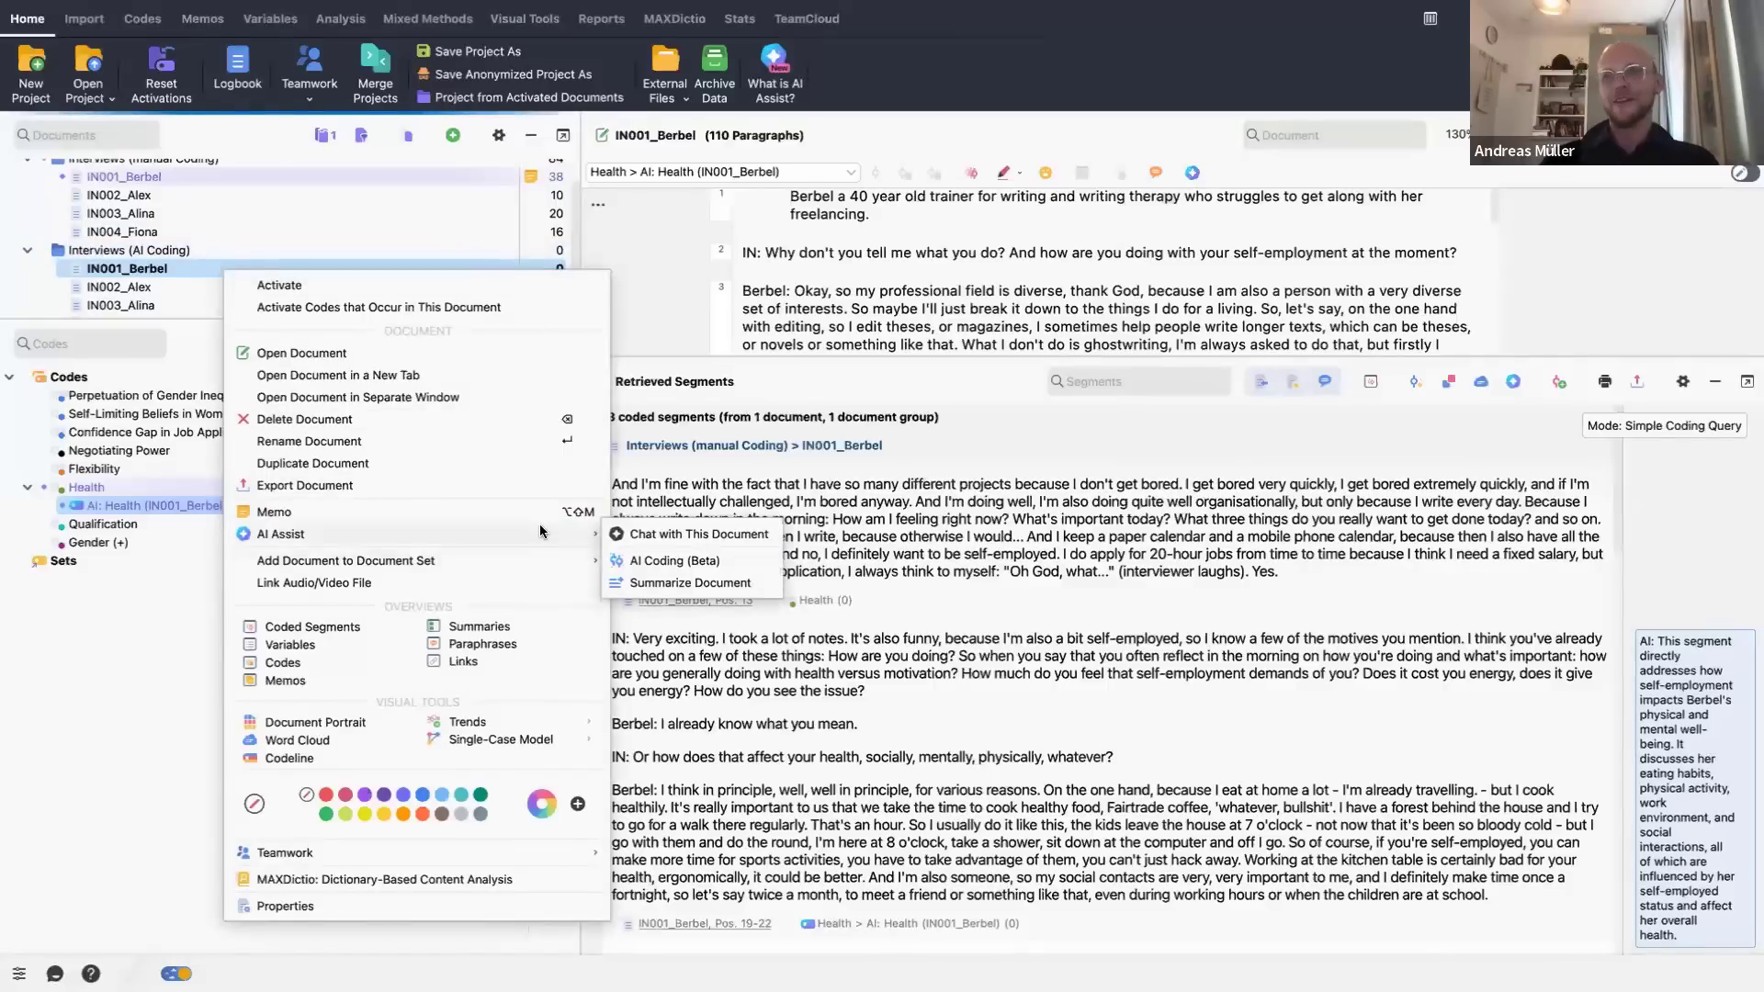
click(665, 562)
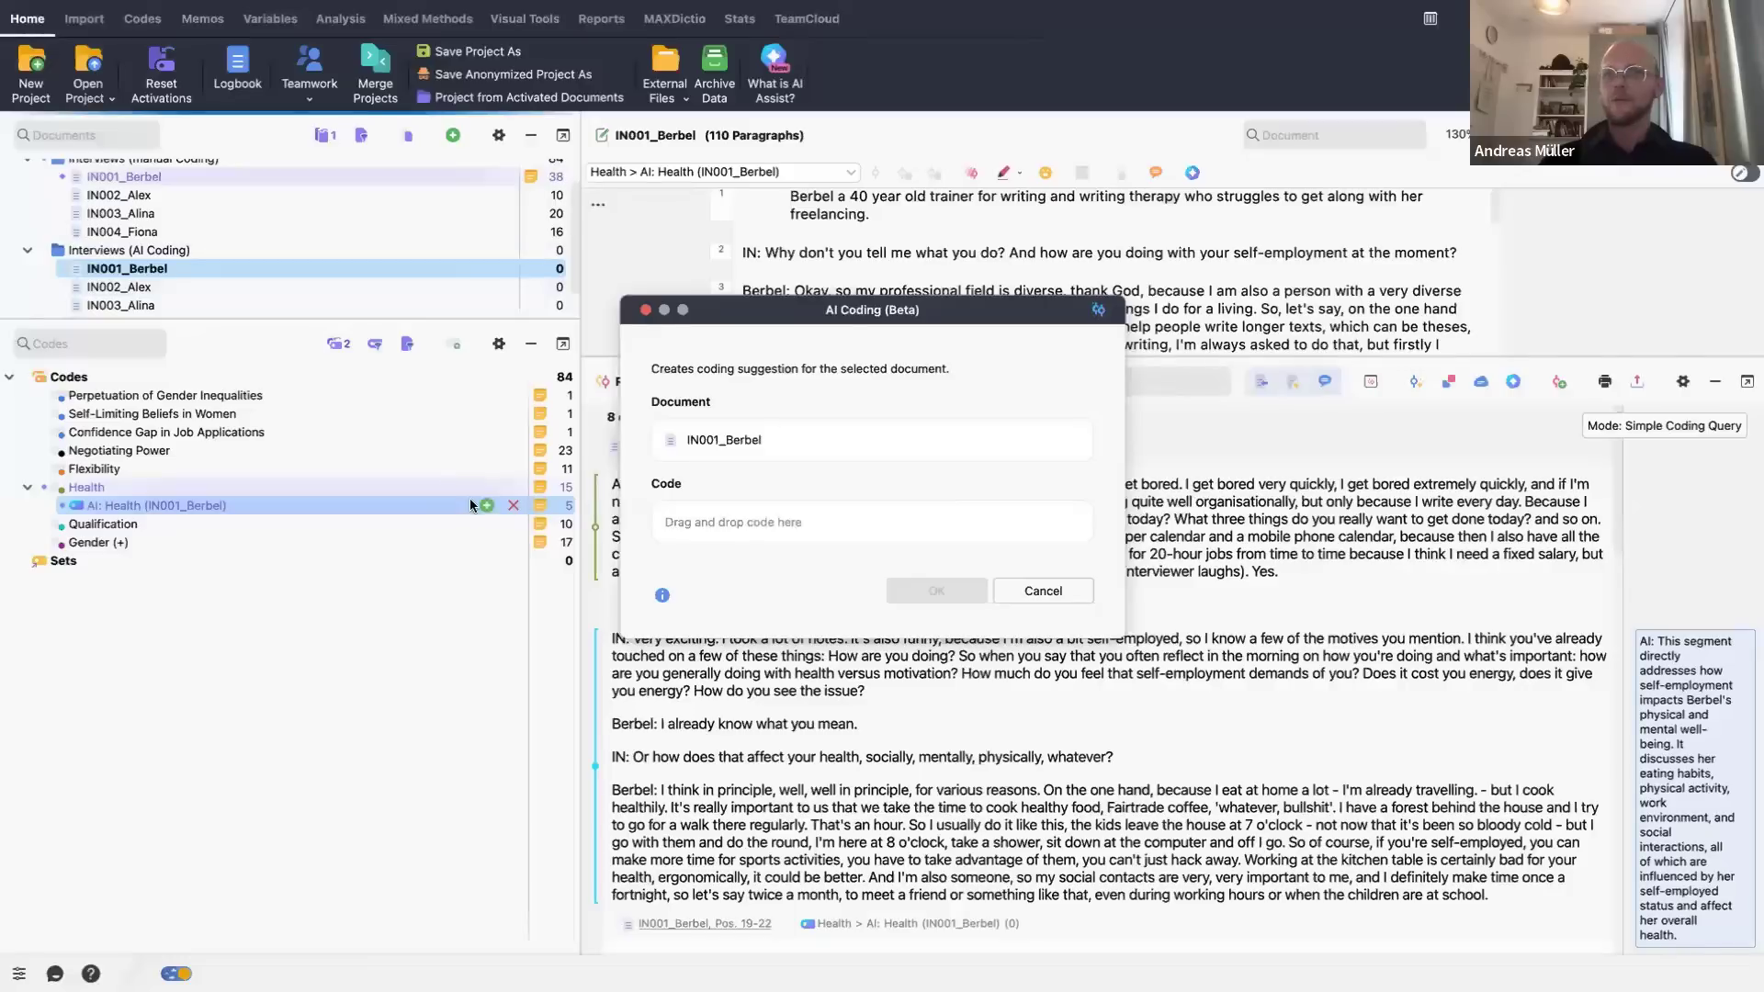
drag(470, 504, 840, 530)
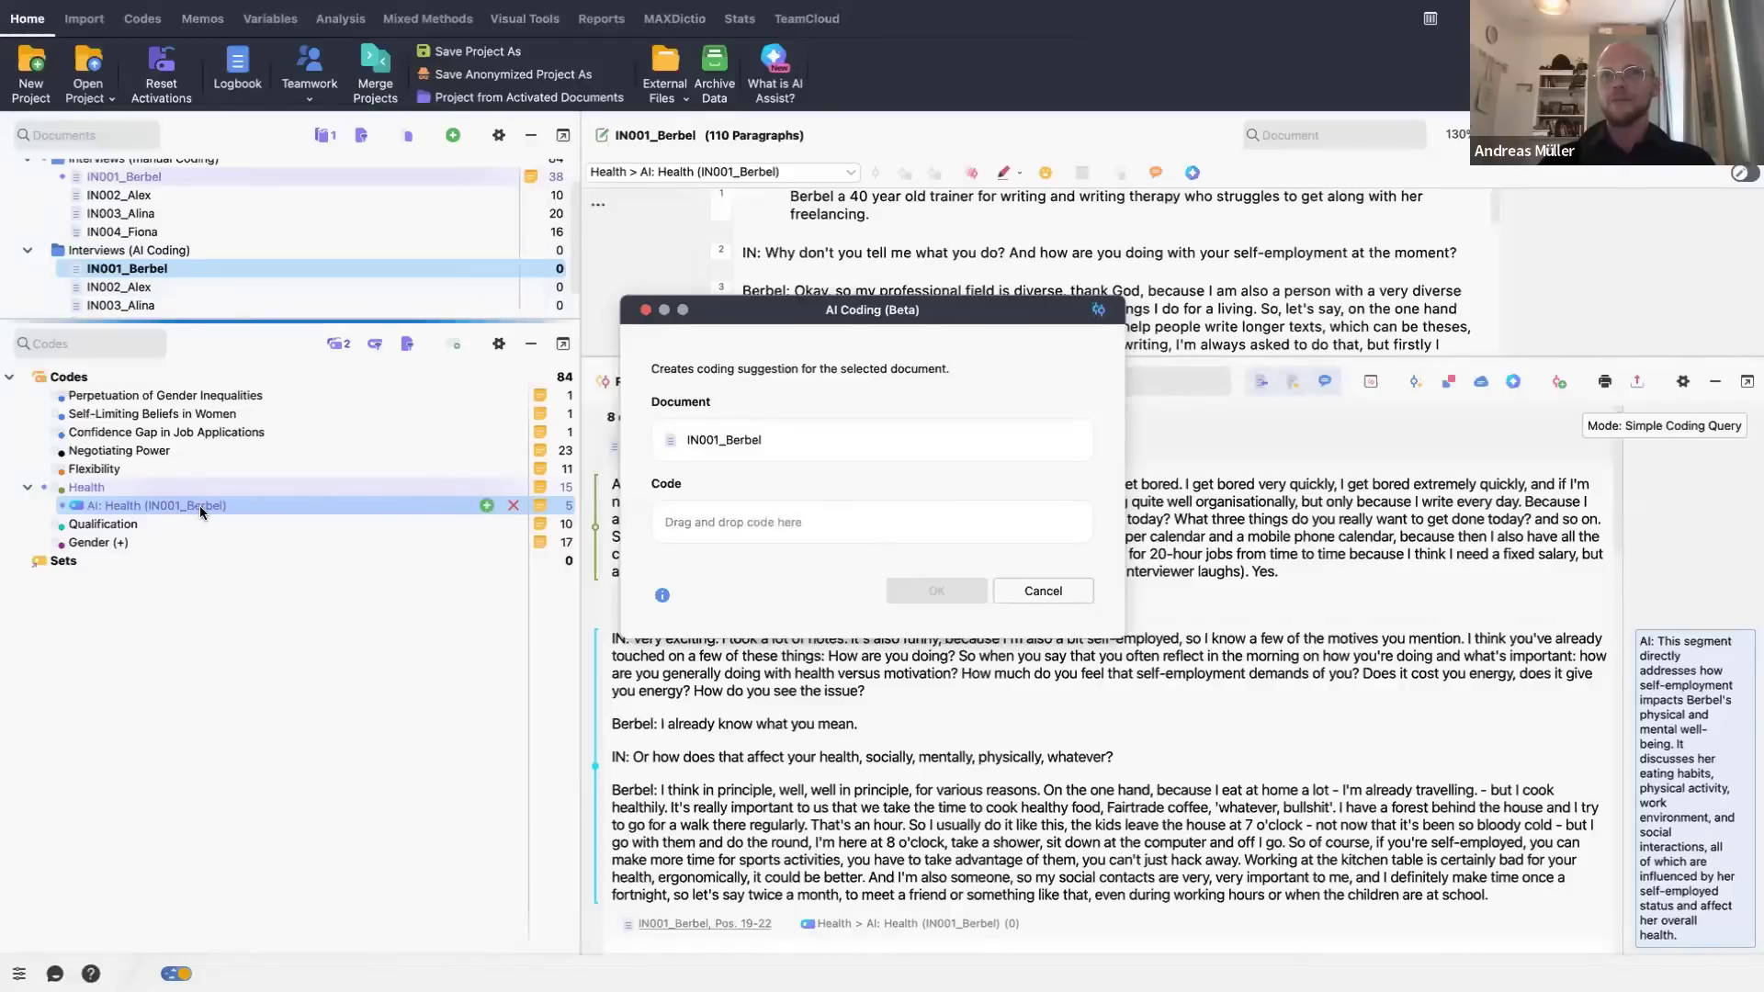
click(231, 505)
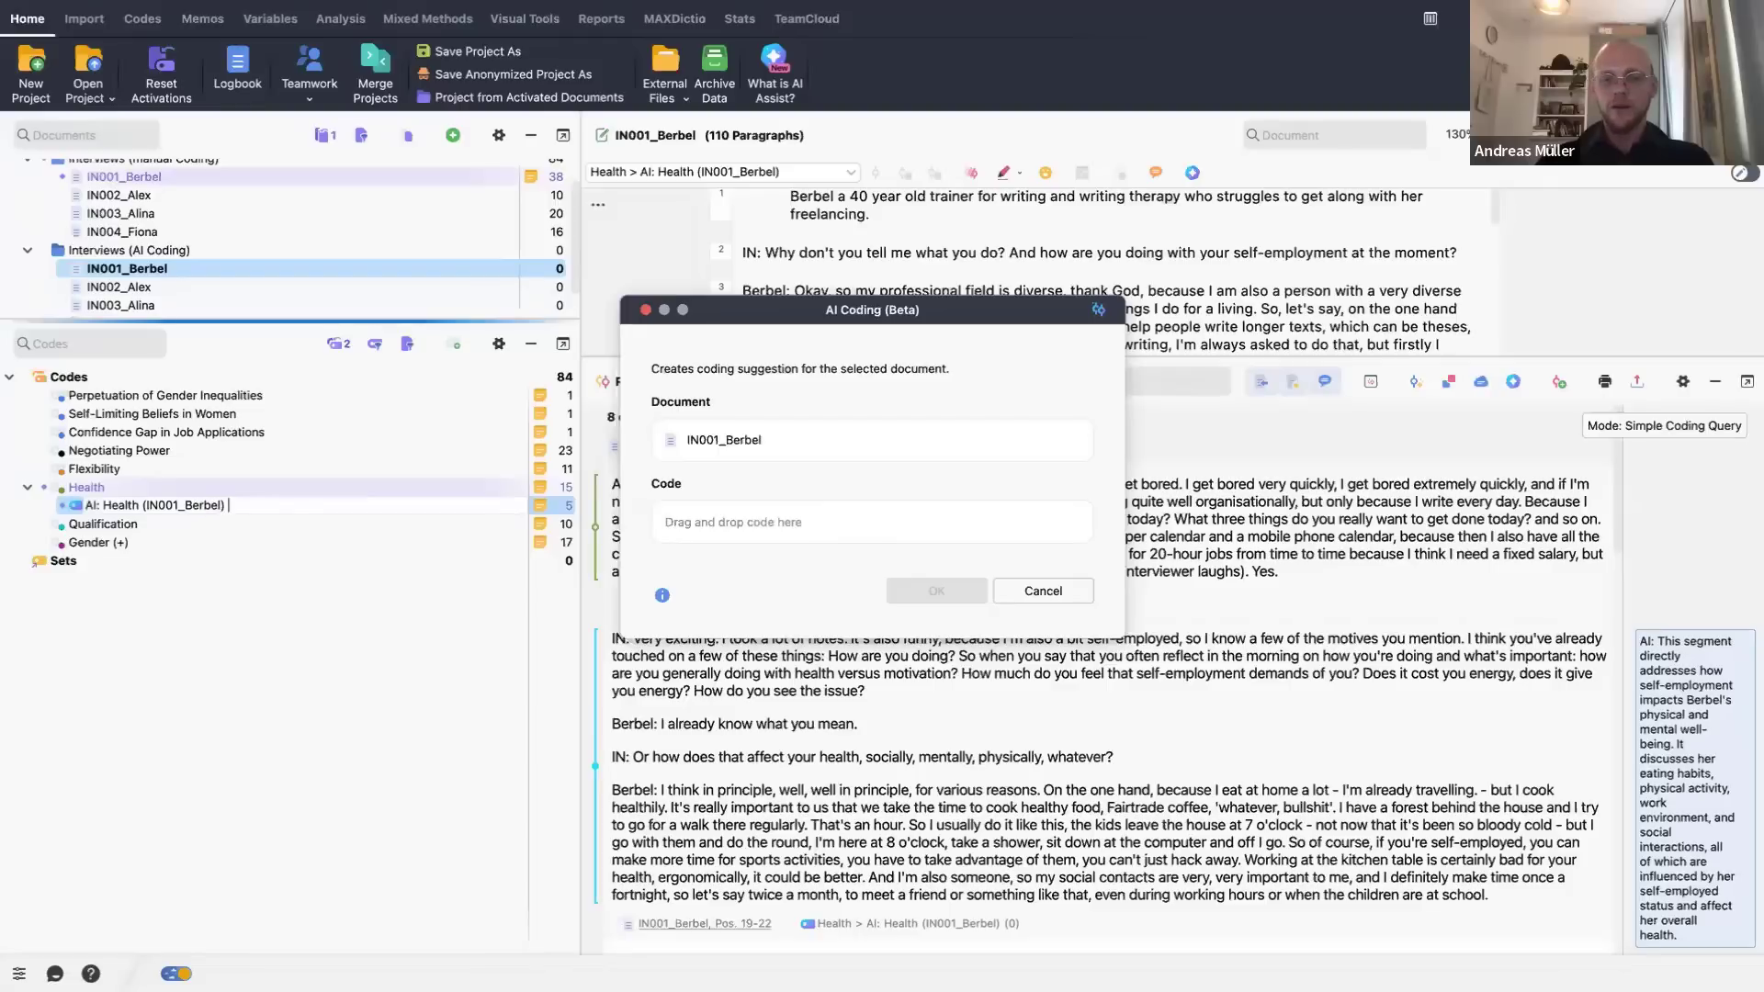
text(Try 1)
key(Return)
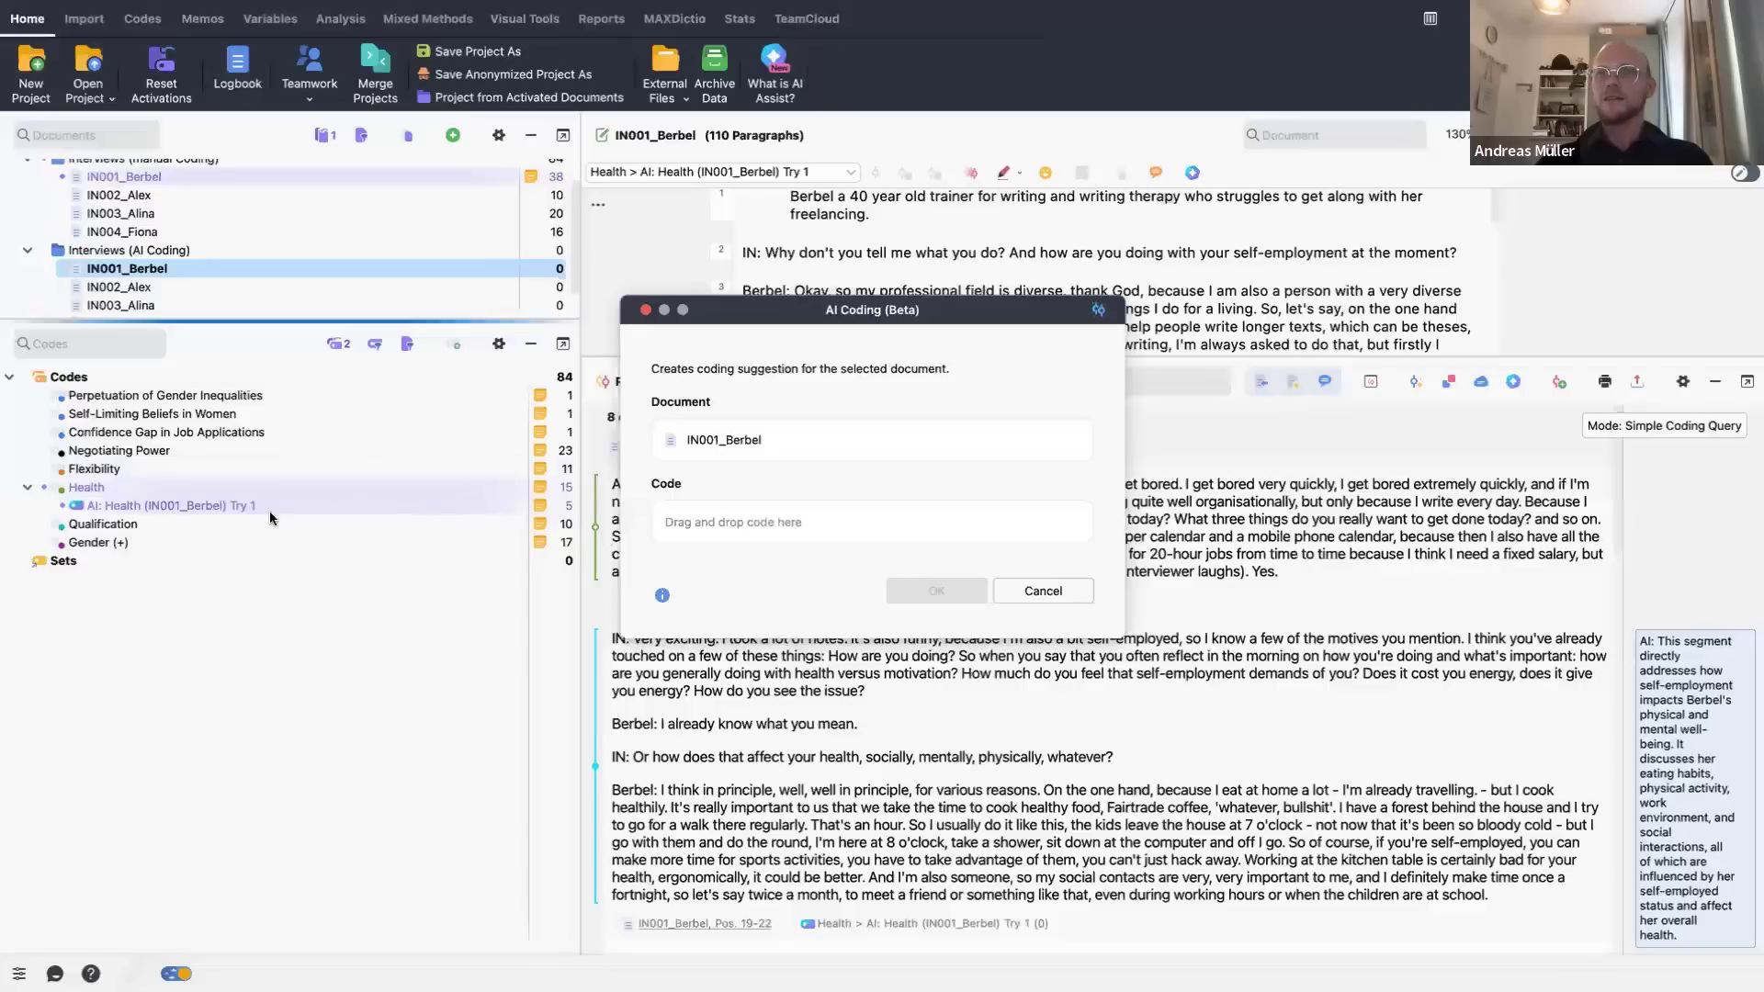
- Assign the "Health" code with its existing memo to the AI Coding and run it on the IN001 interview
click(198, 489)
drag(197, 494, 830, 528)
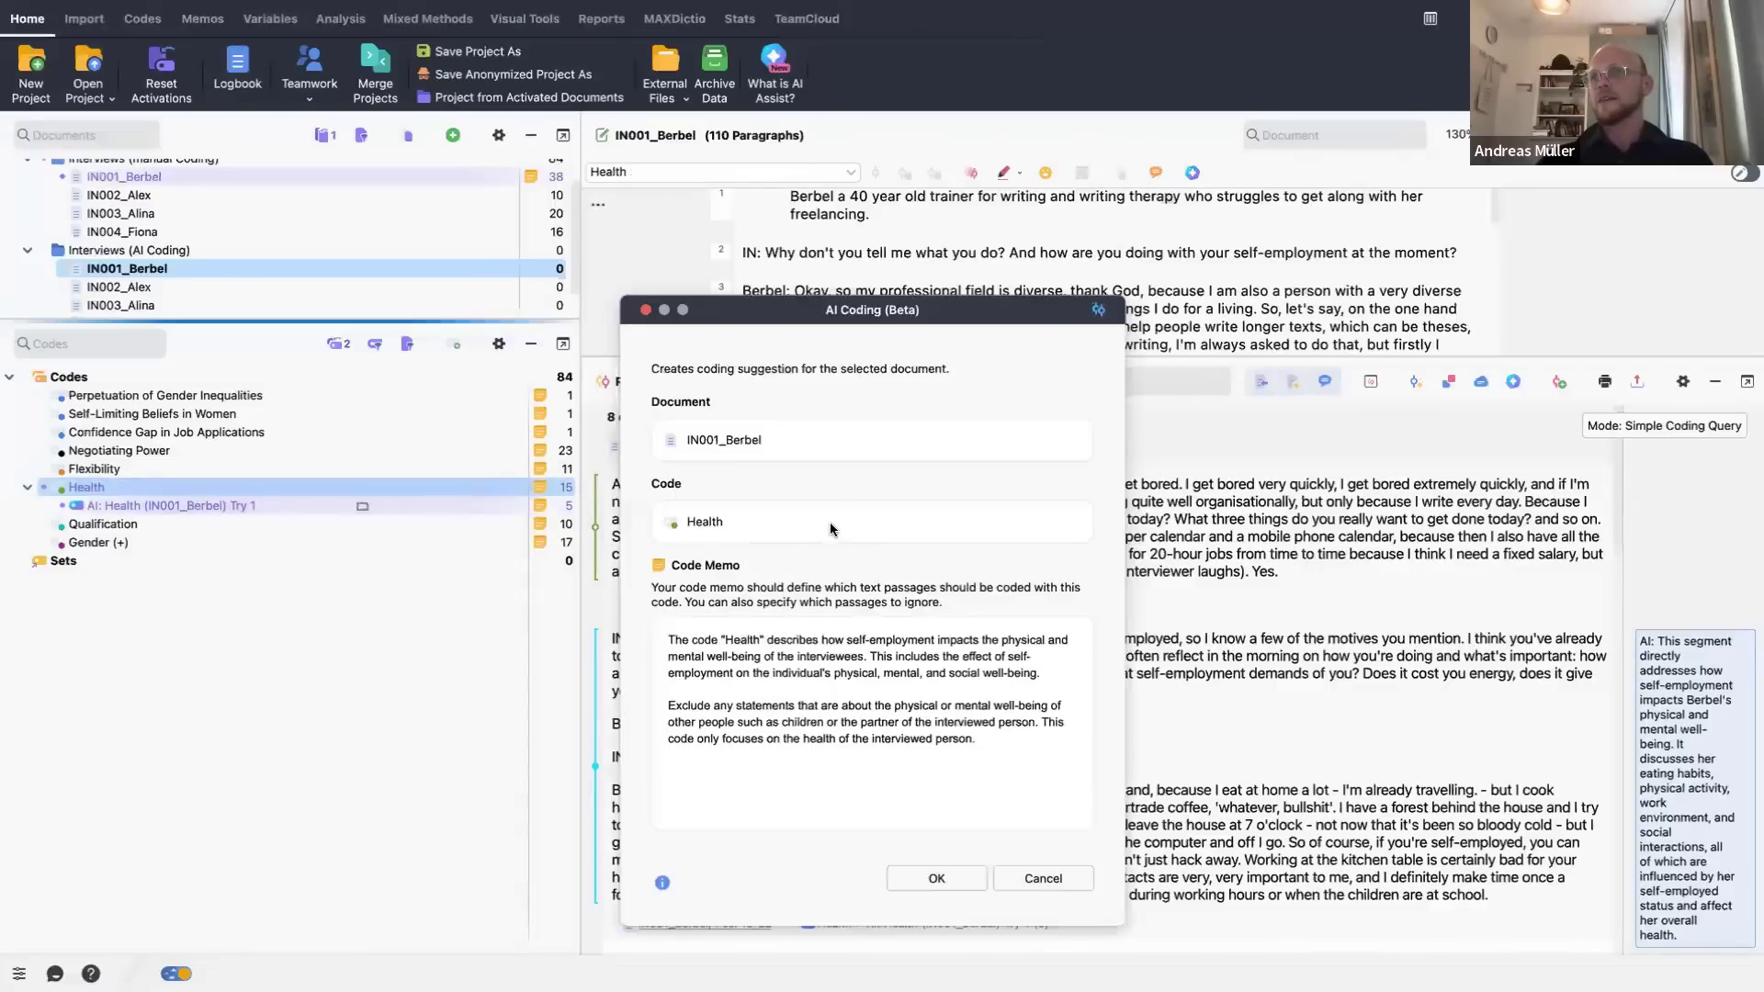
click(920, 877)
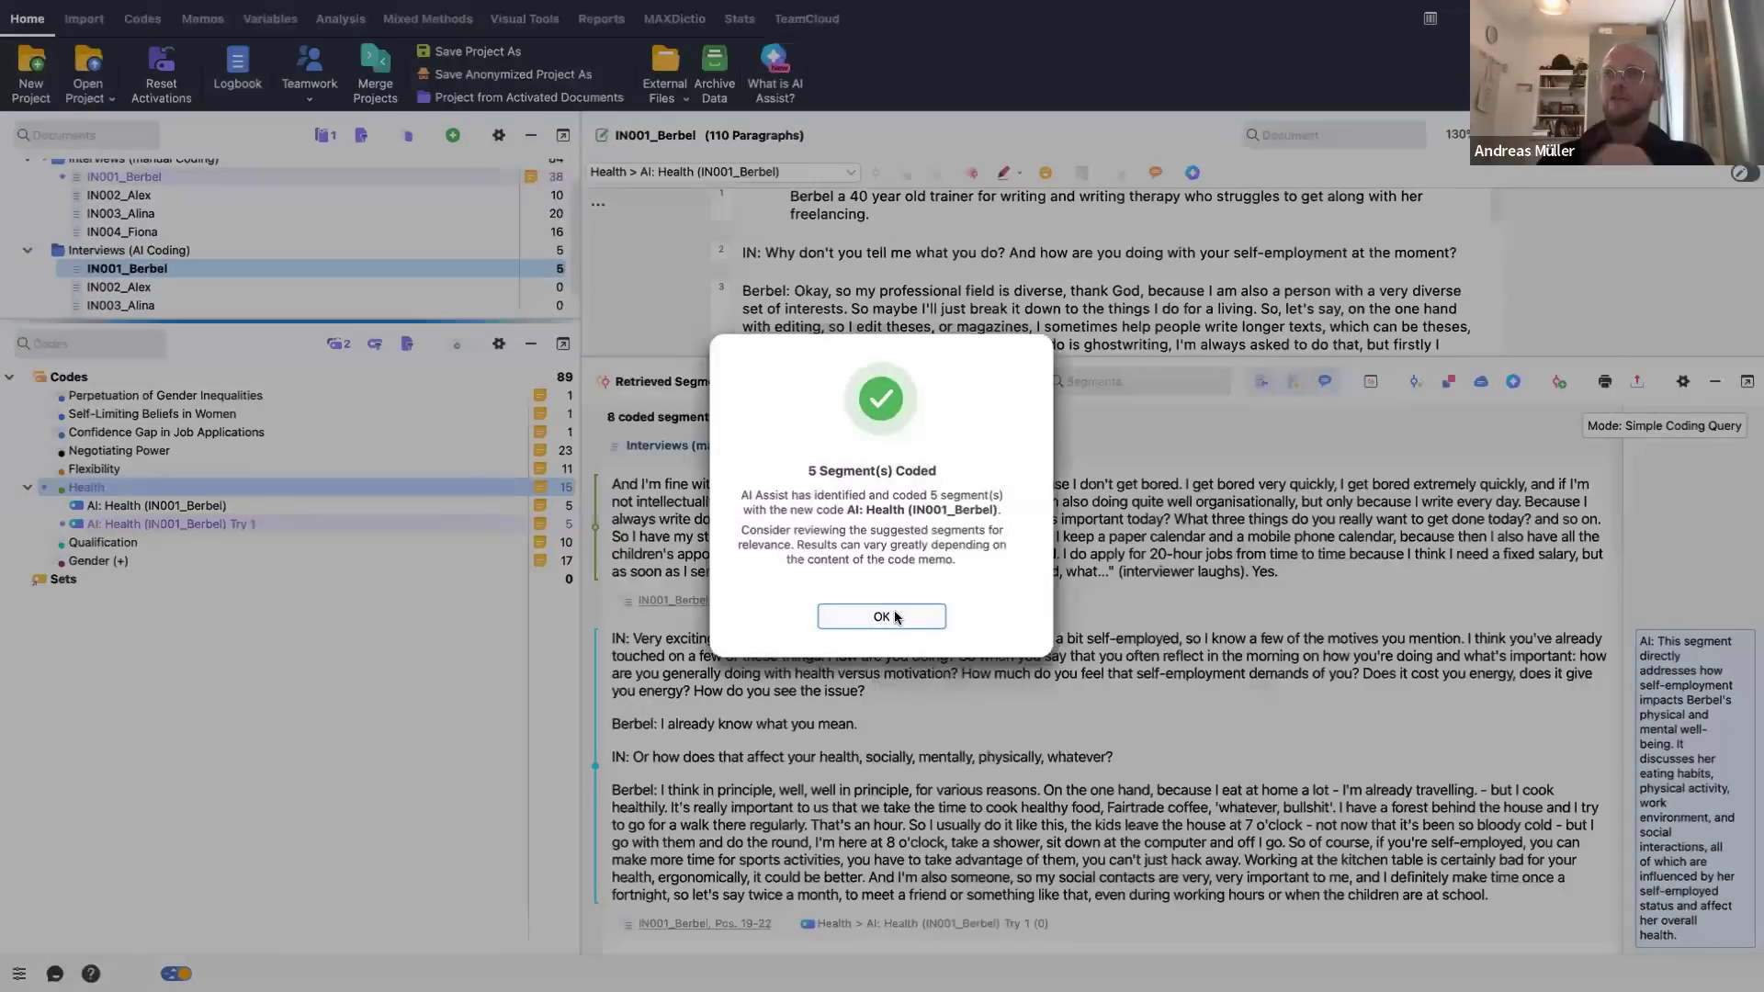
click(896, 617)
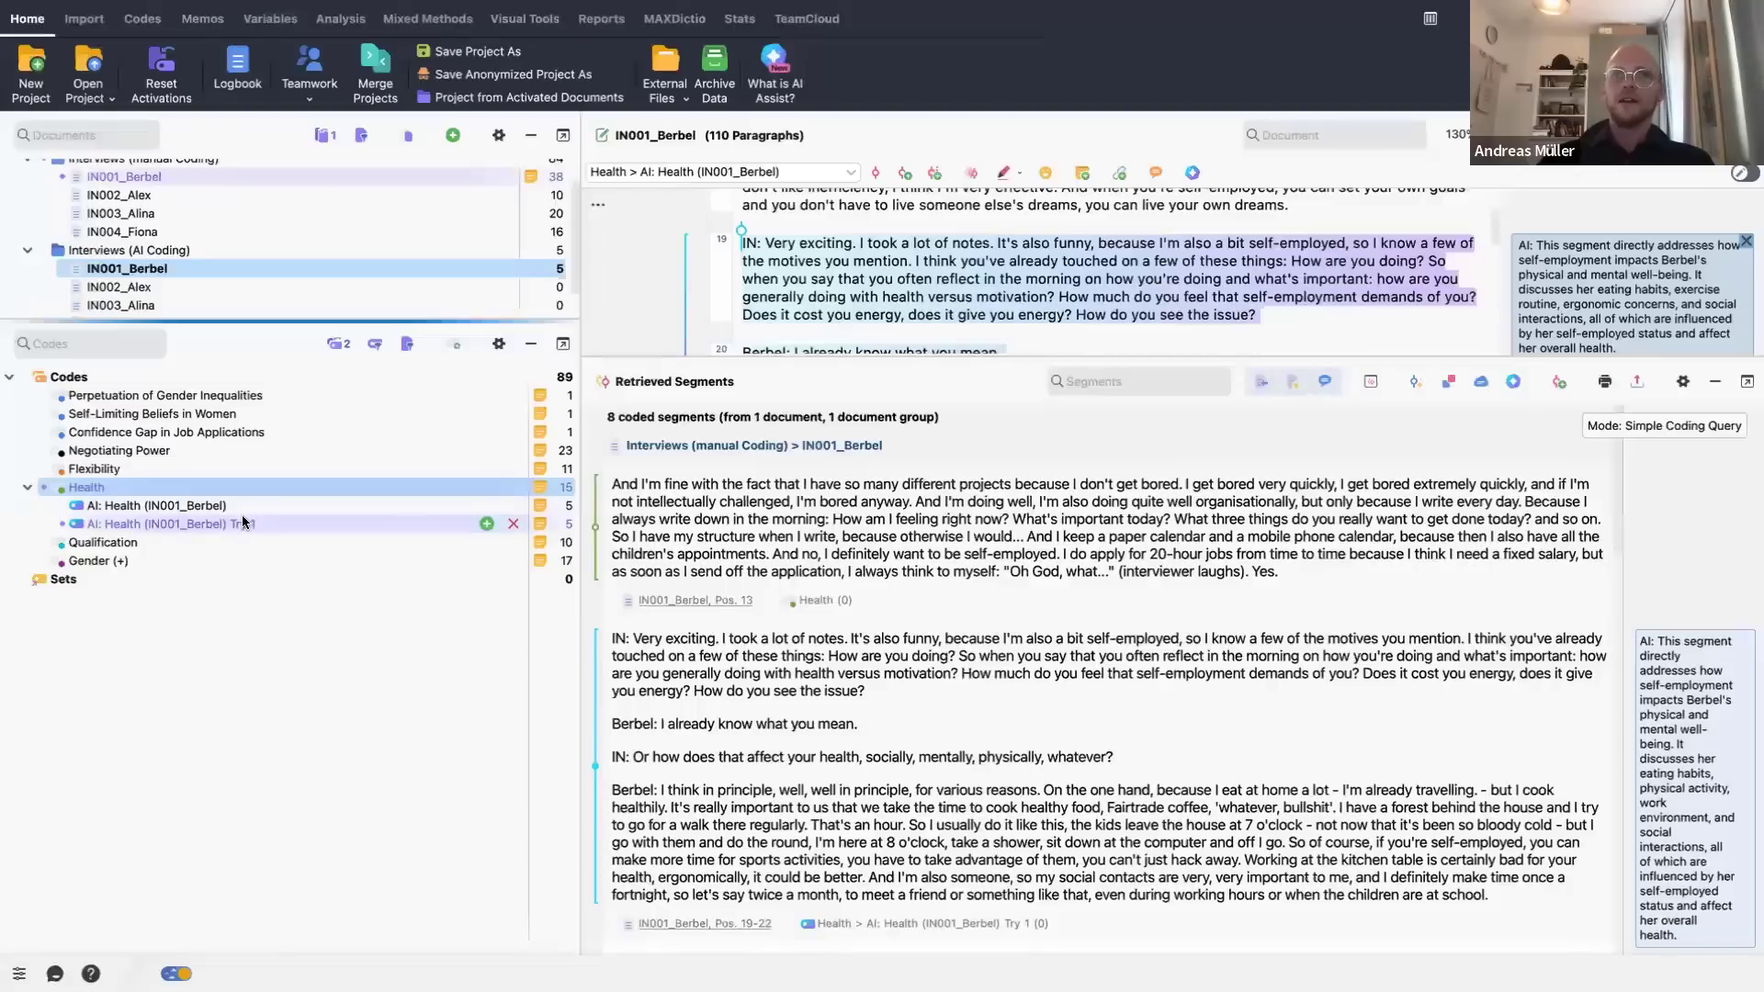
- Append "Try" to the name of the newly generated "AI: Health" subcode
click(246, 508)
click(237, 510)
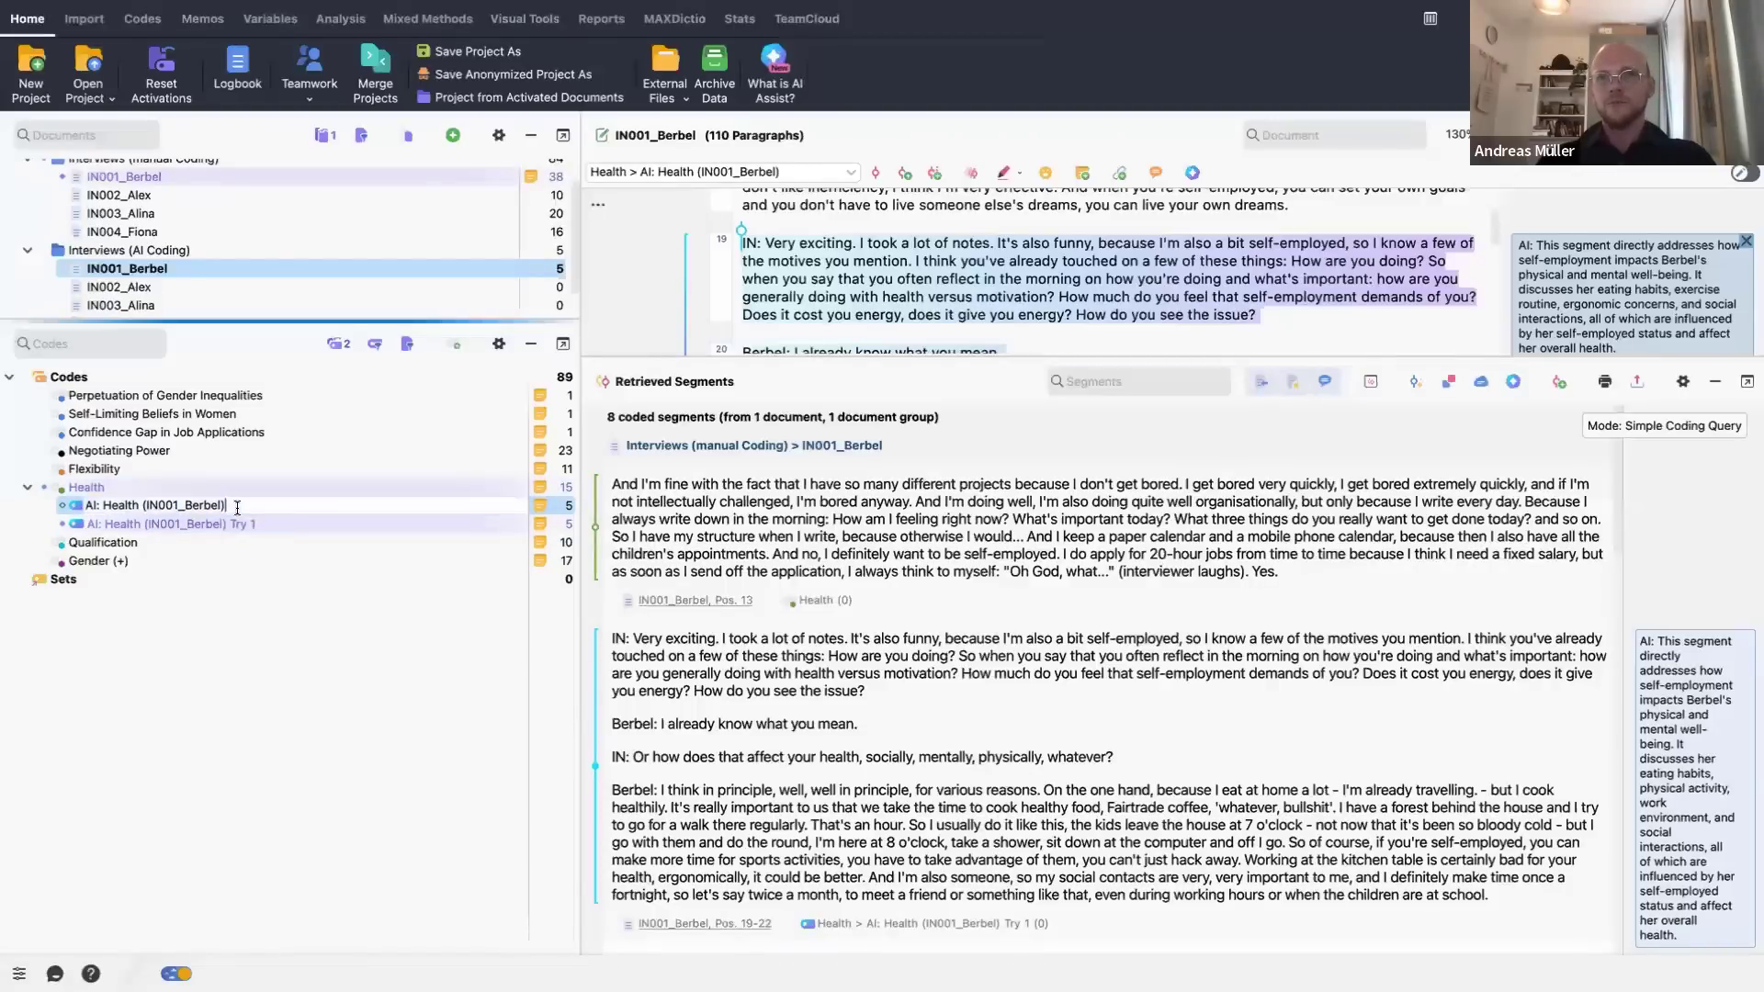
text(Try)
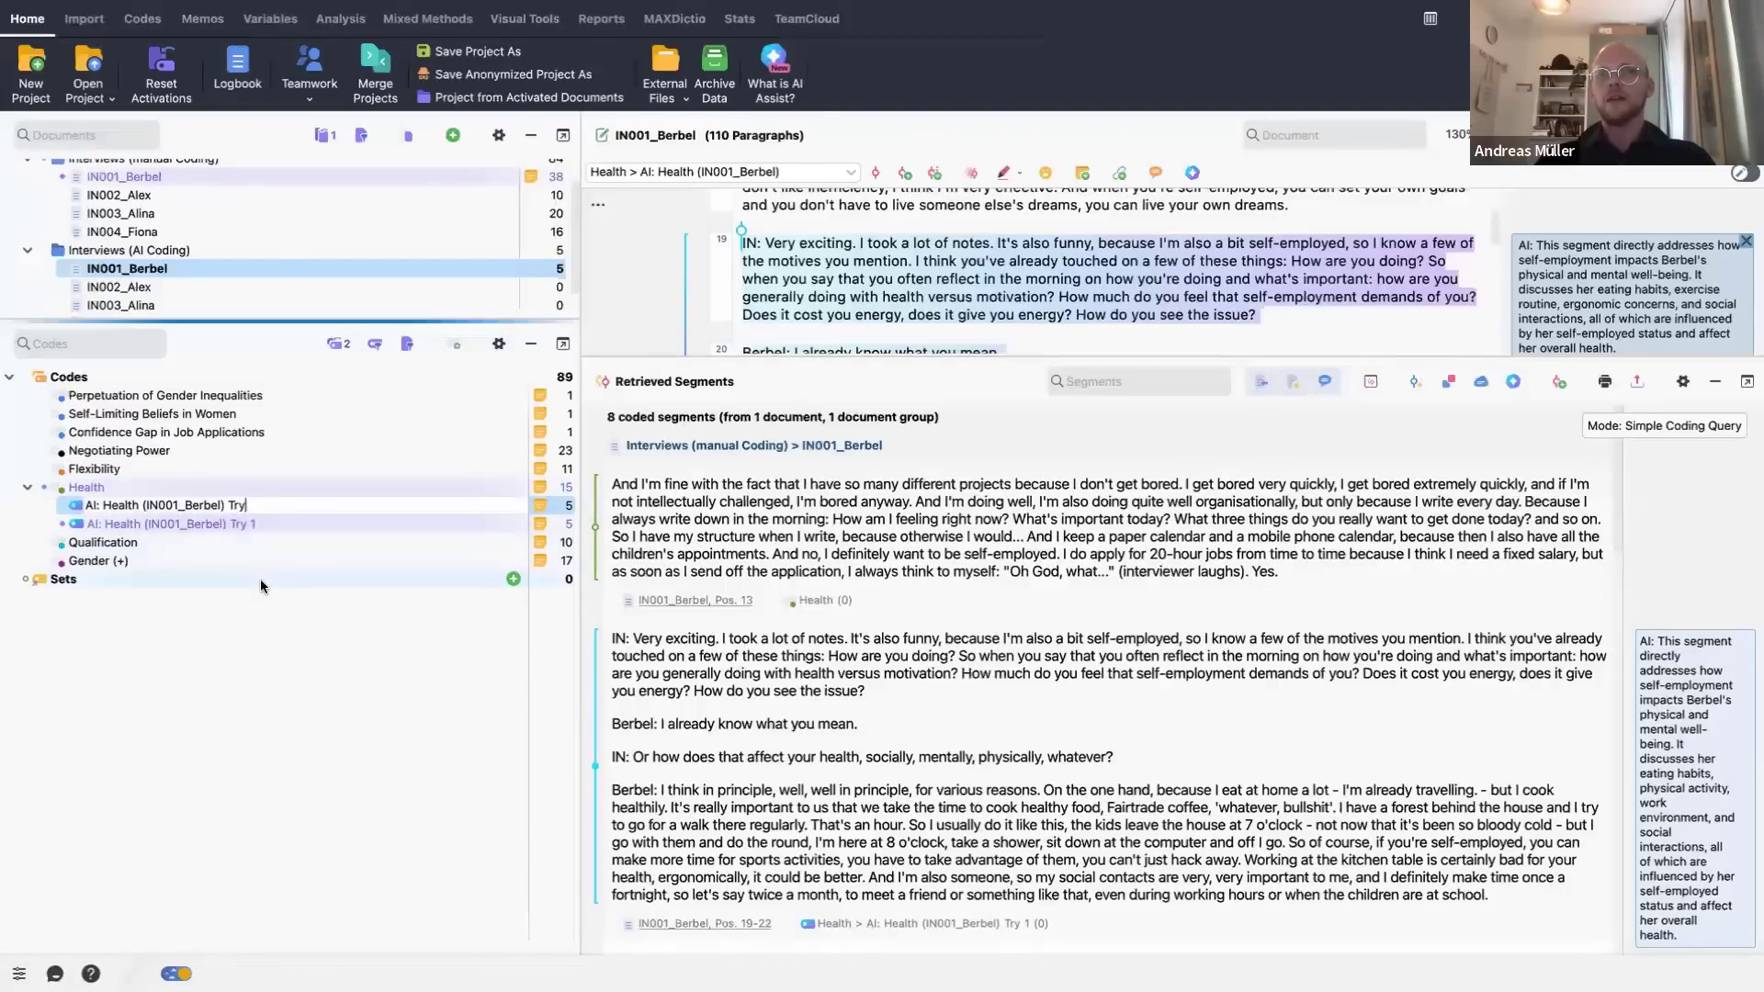
click(261, 579)
- Compare the AI comments and paragraph ranges in the Coded Segments overviews of the "Try" and "Try 1" subcodes
double_click(257, 507)
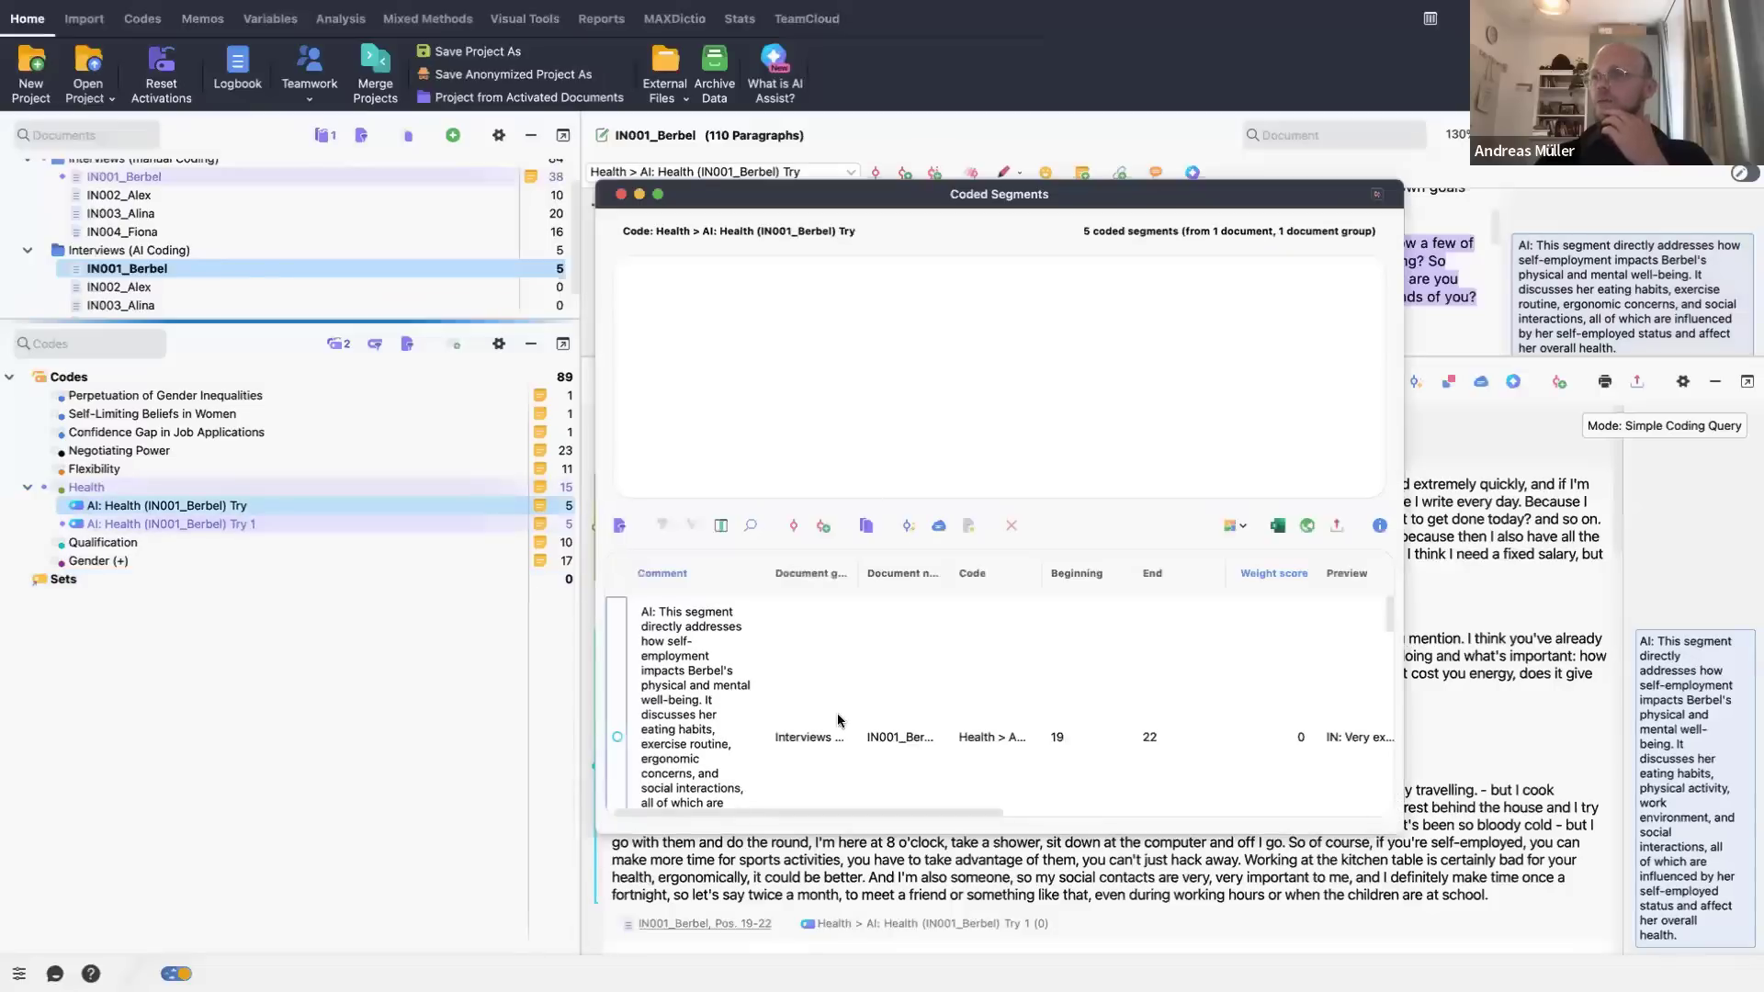
scroll(854, 722, down, 5)
scroll(855, 722, down, 3)
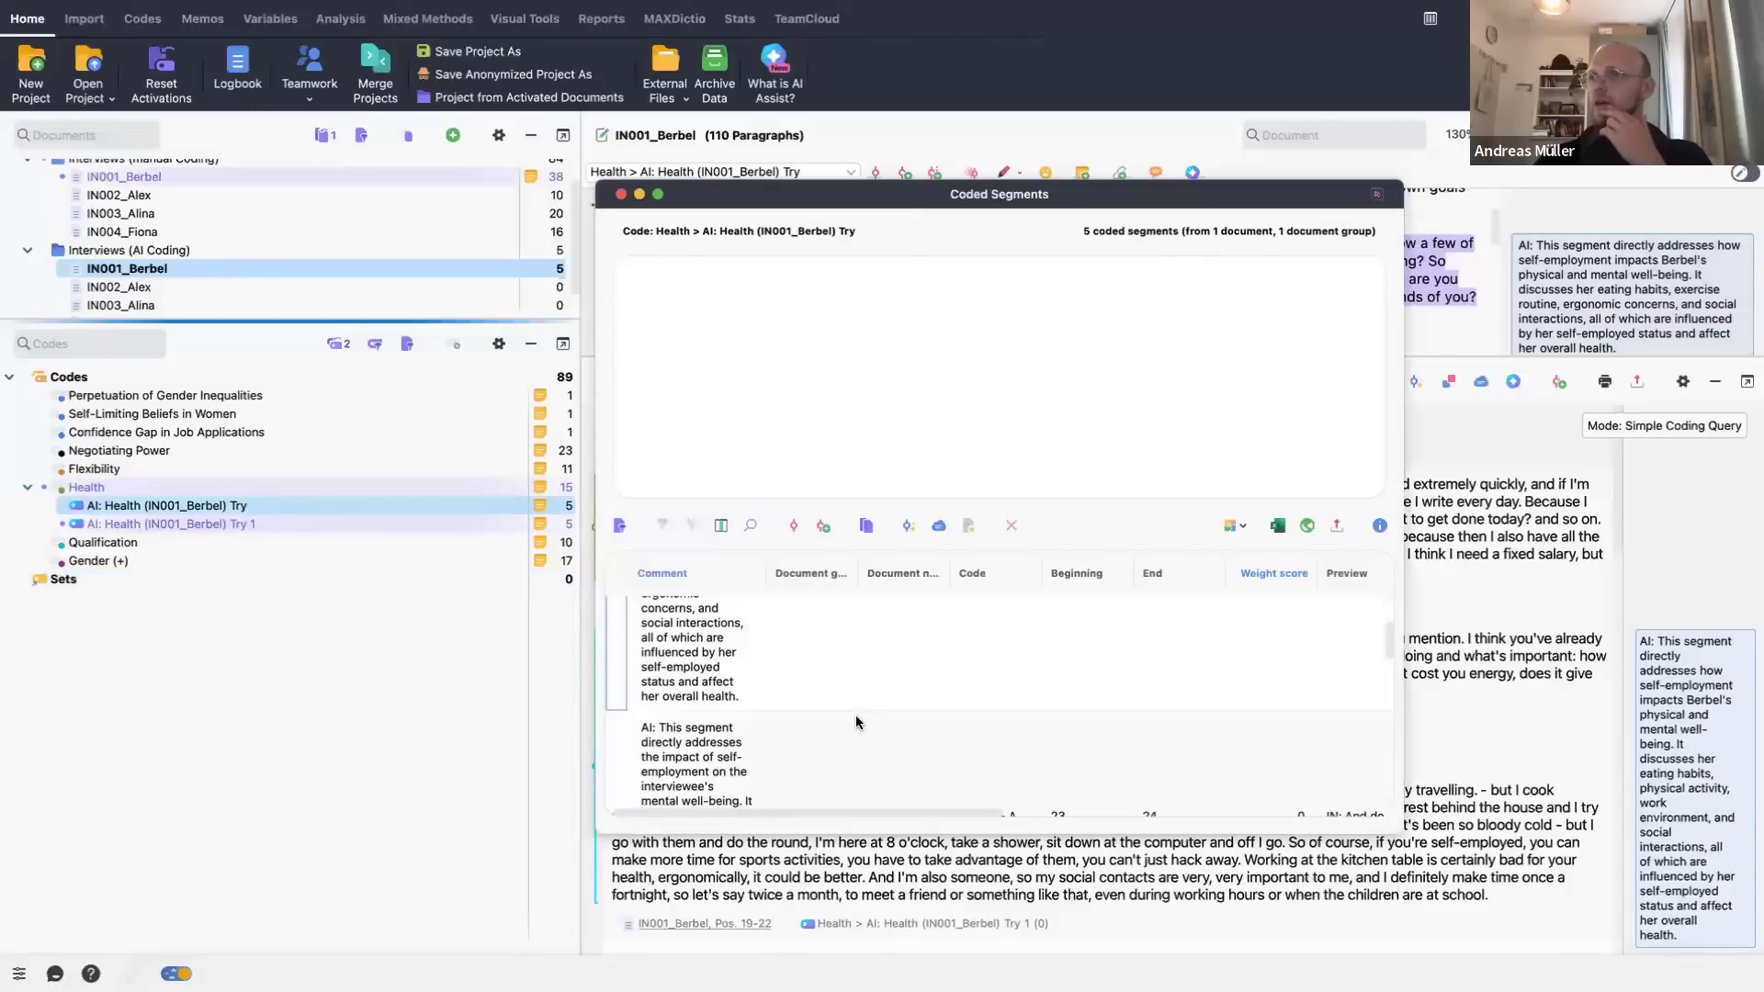
scroll(856, 722, down, 6)
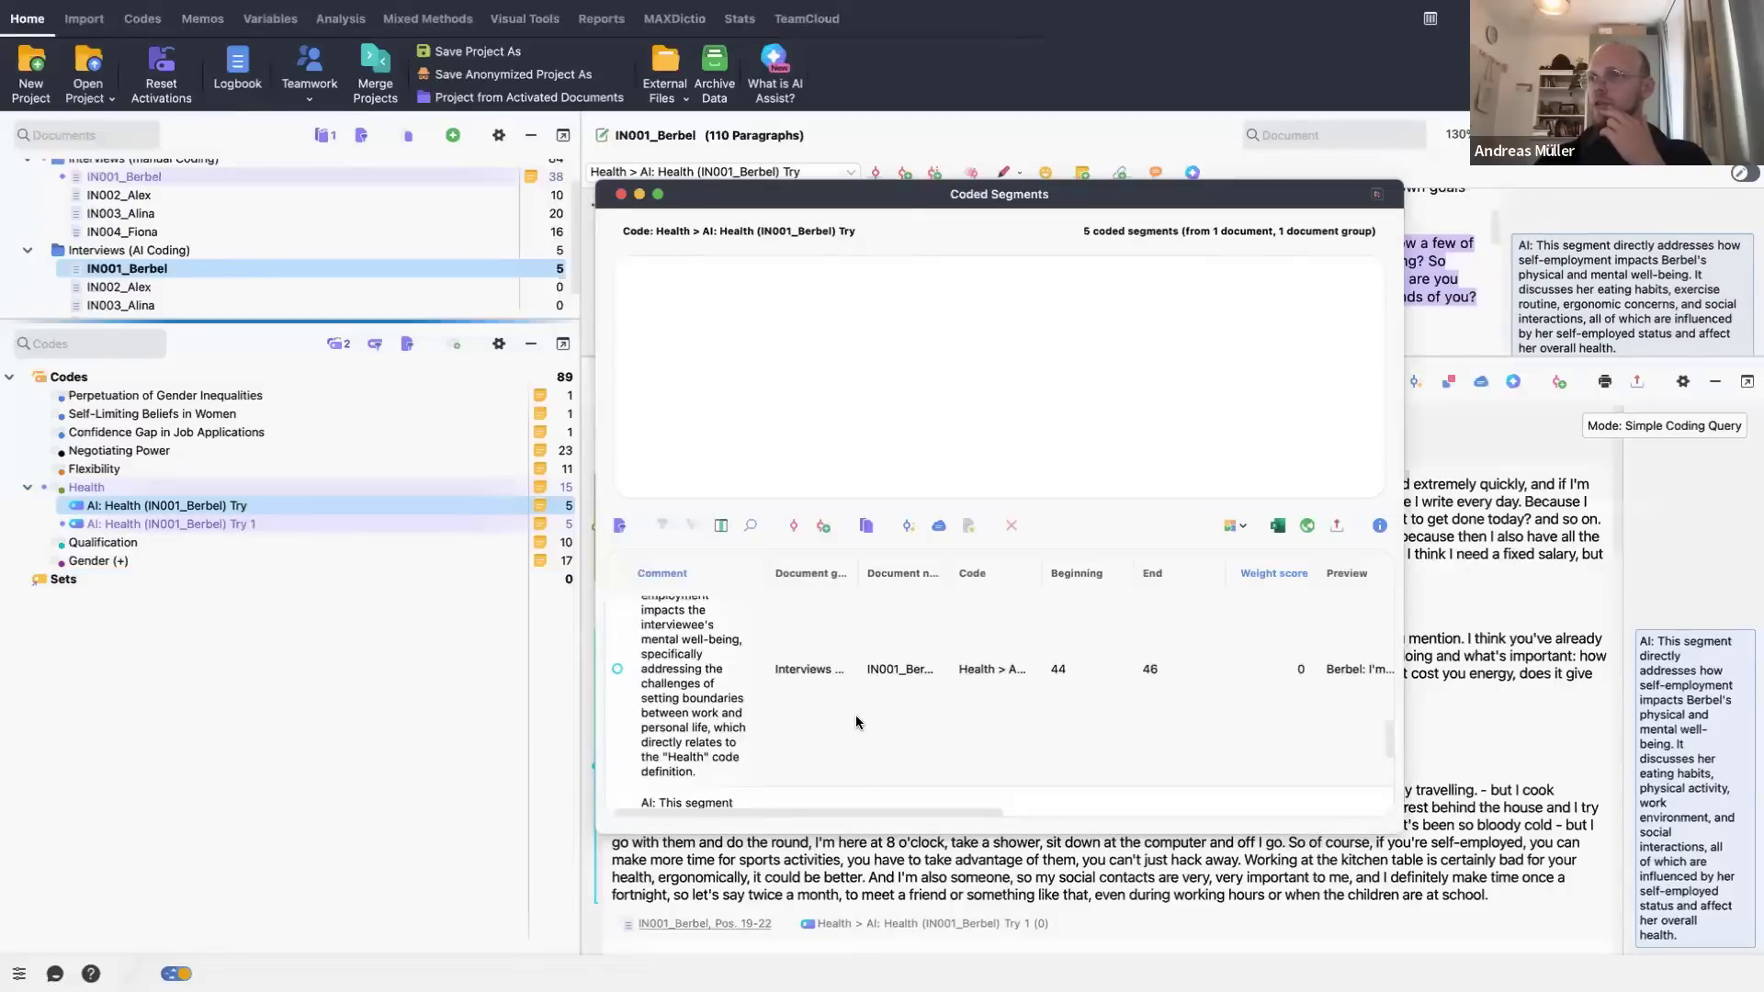
click(416, 525)
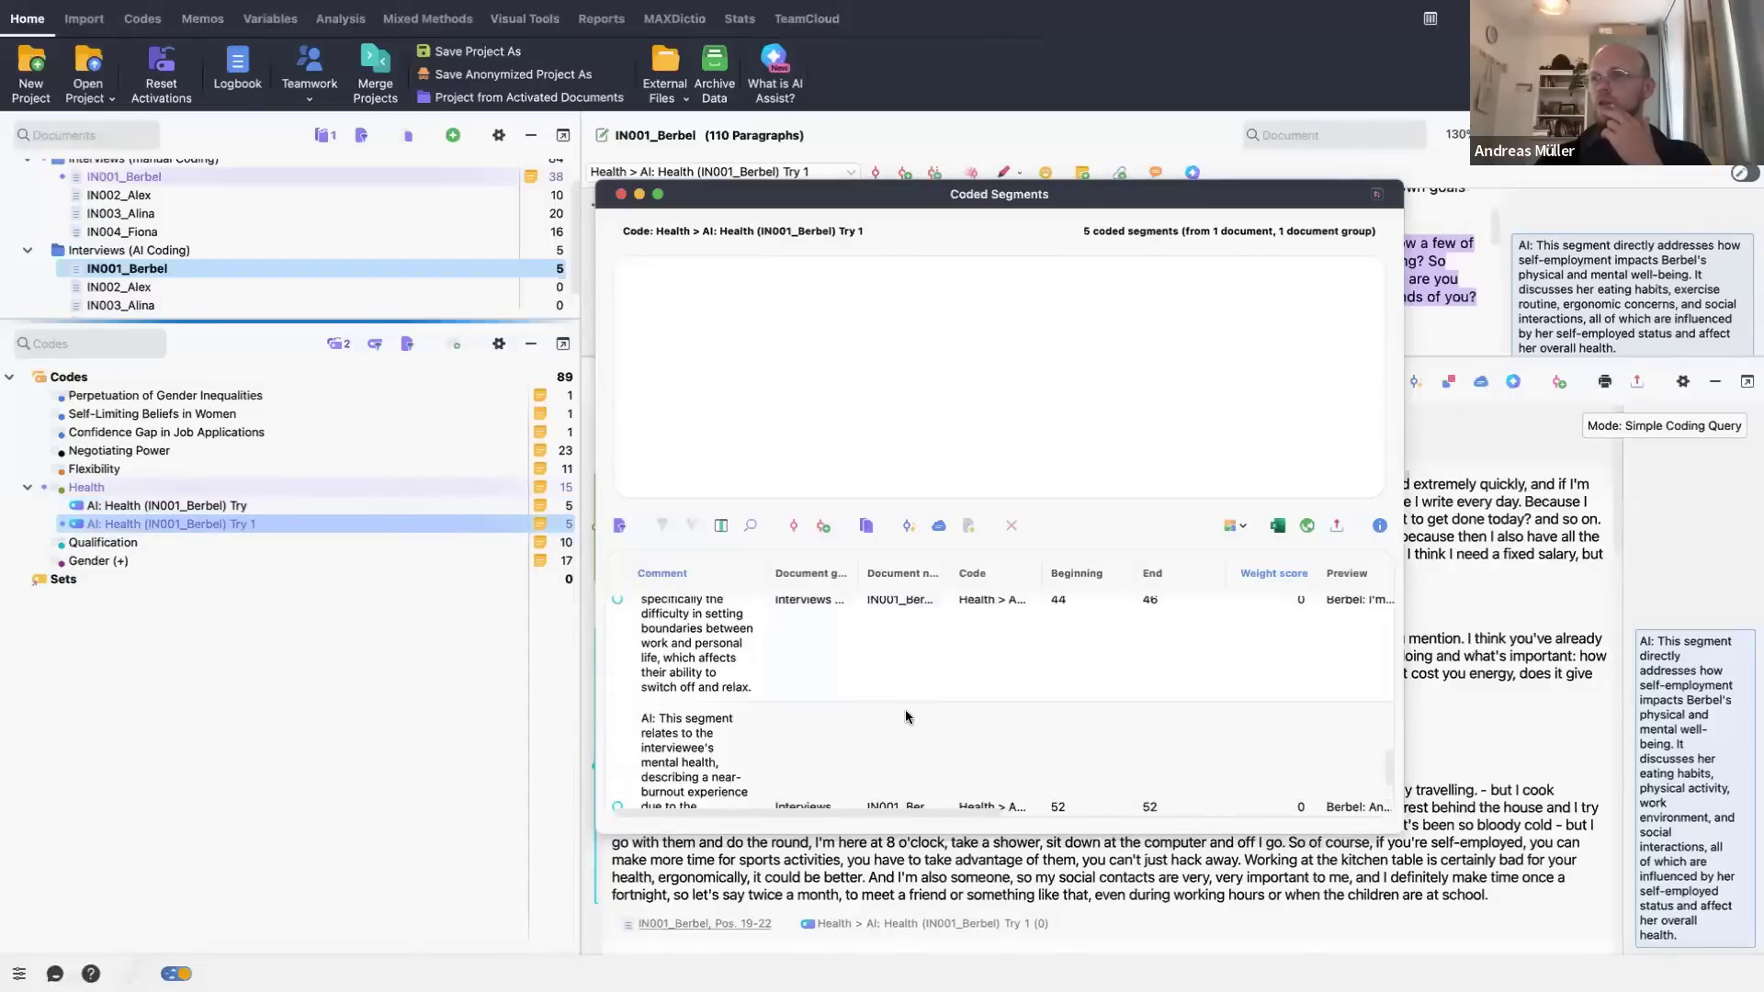
scroll(906, 709, down, 8)
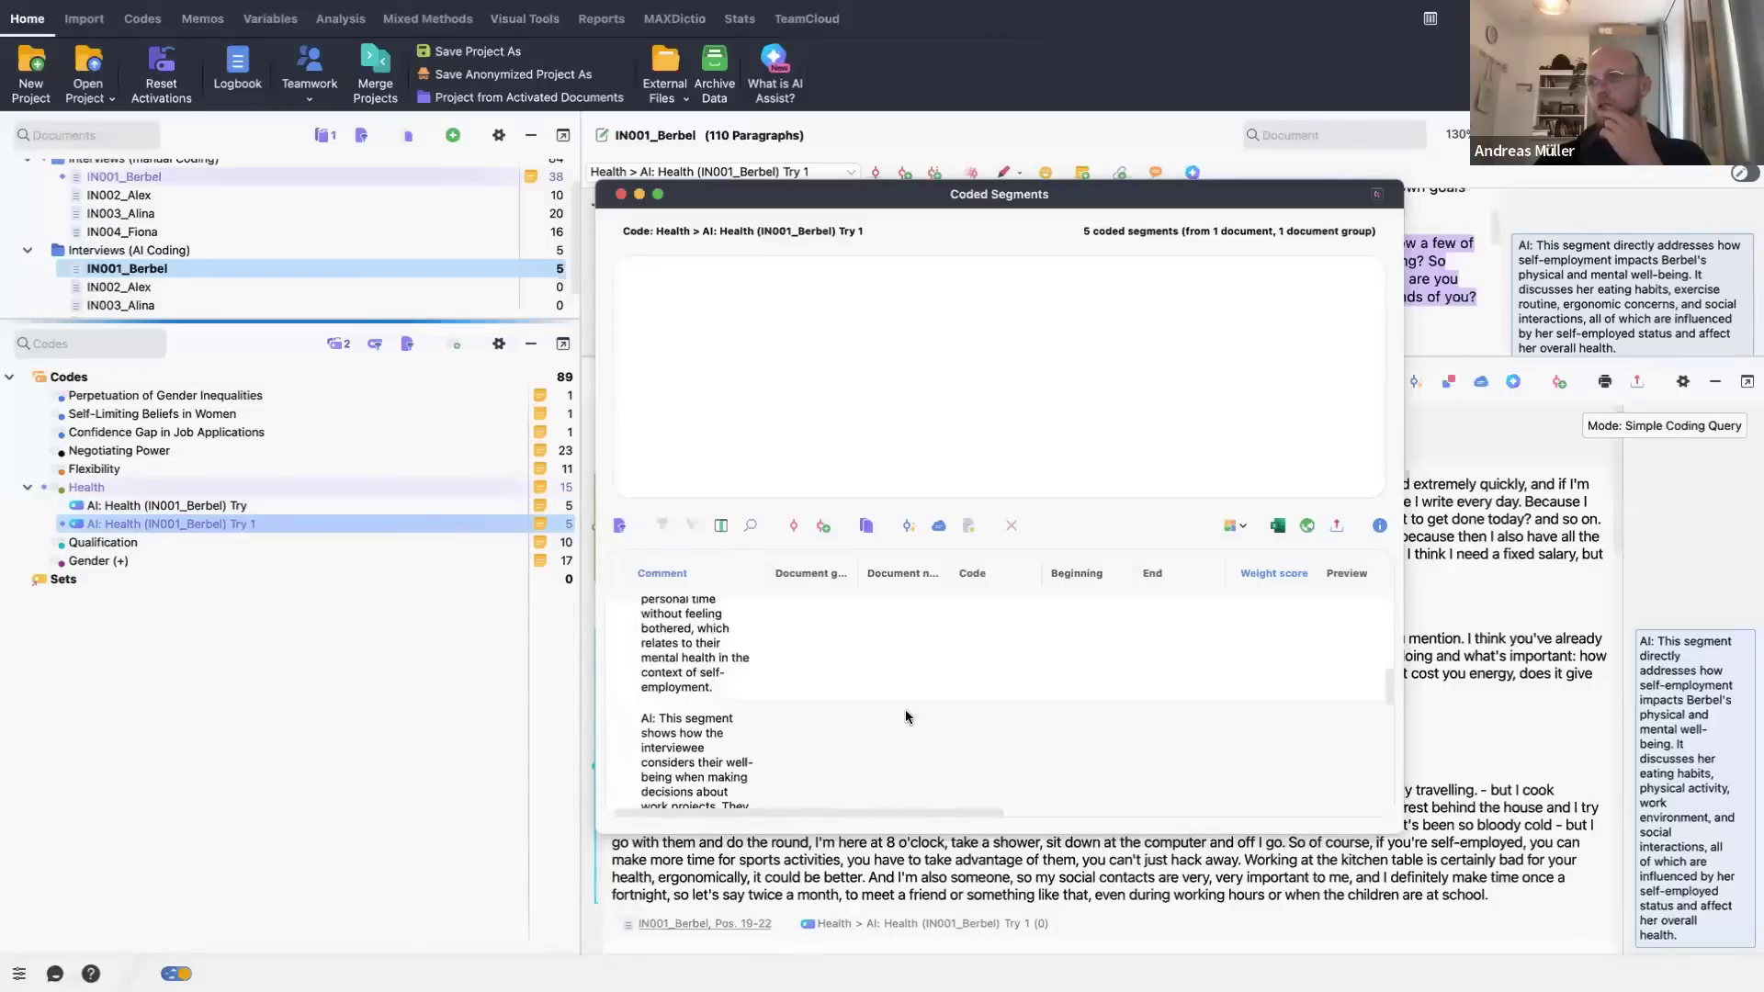
click(617, 197)
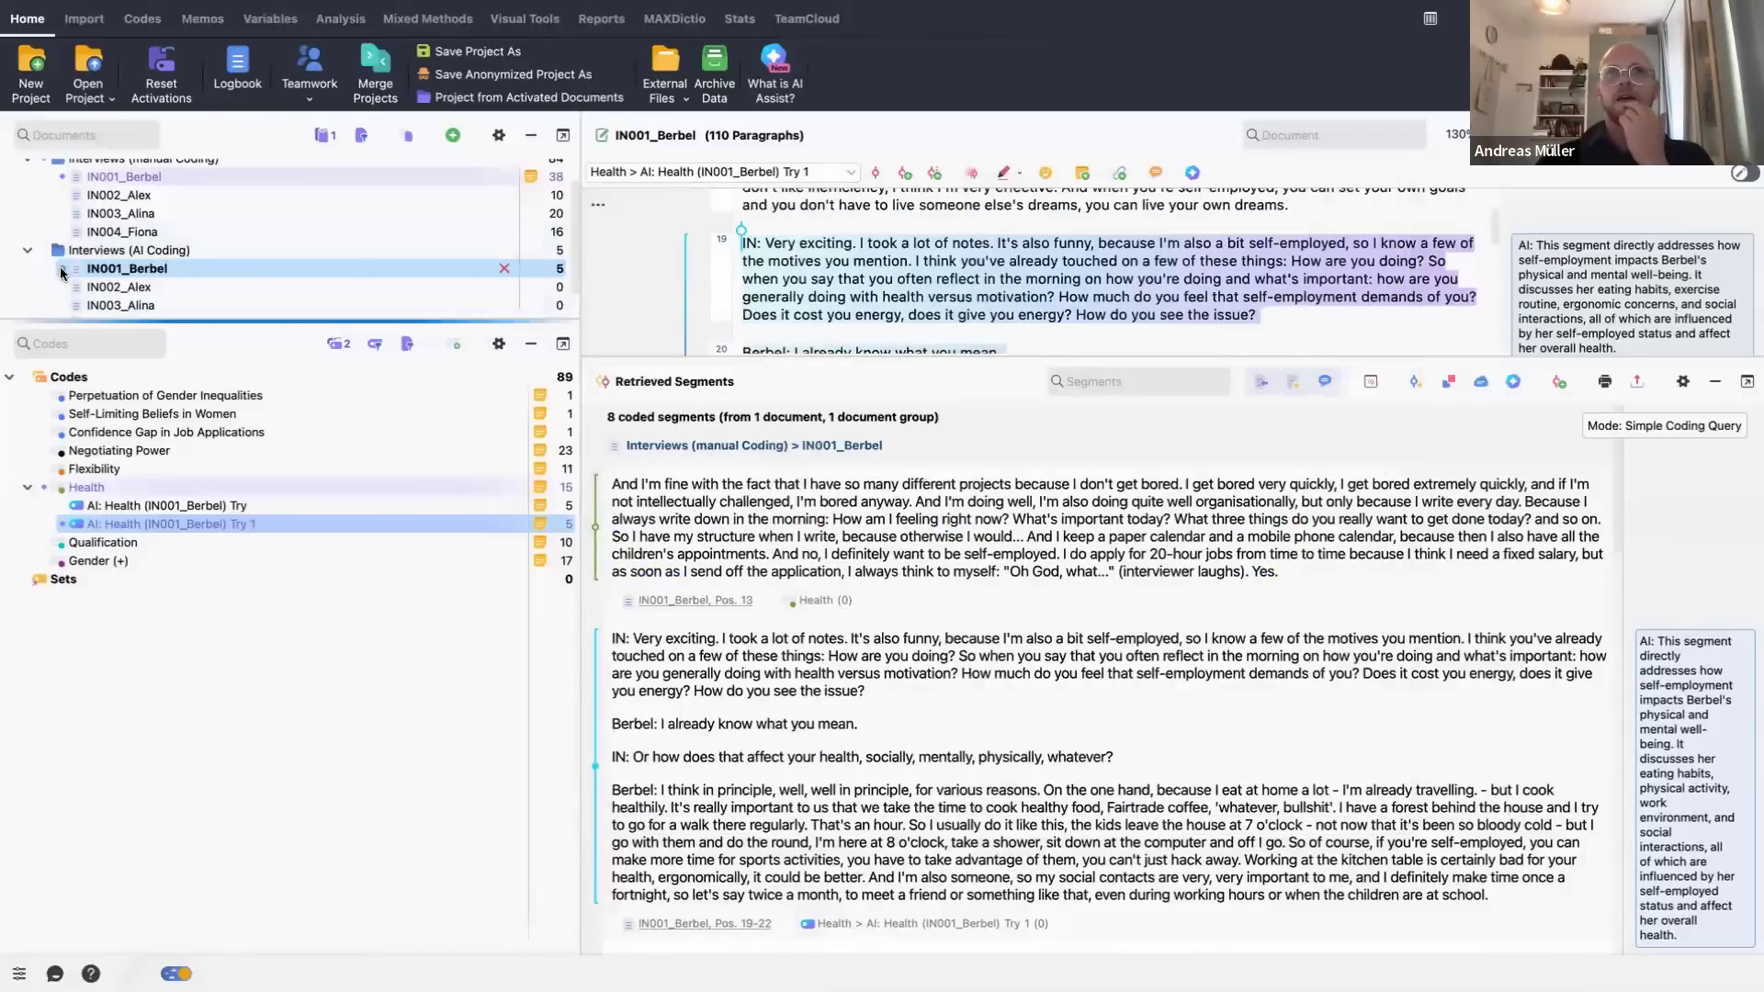
- Activate the AI-coded IN001 interview and merge the "Try 1" subcode into "Try", adding its memo to the target's code memo
click(61, 268)
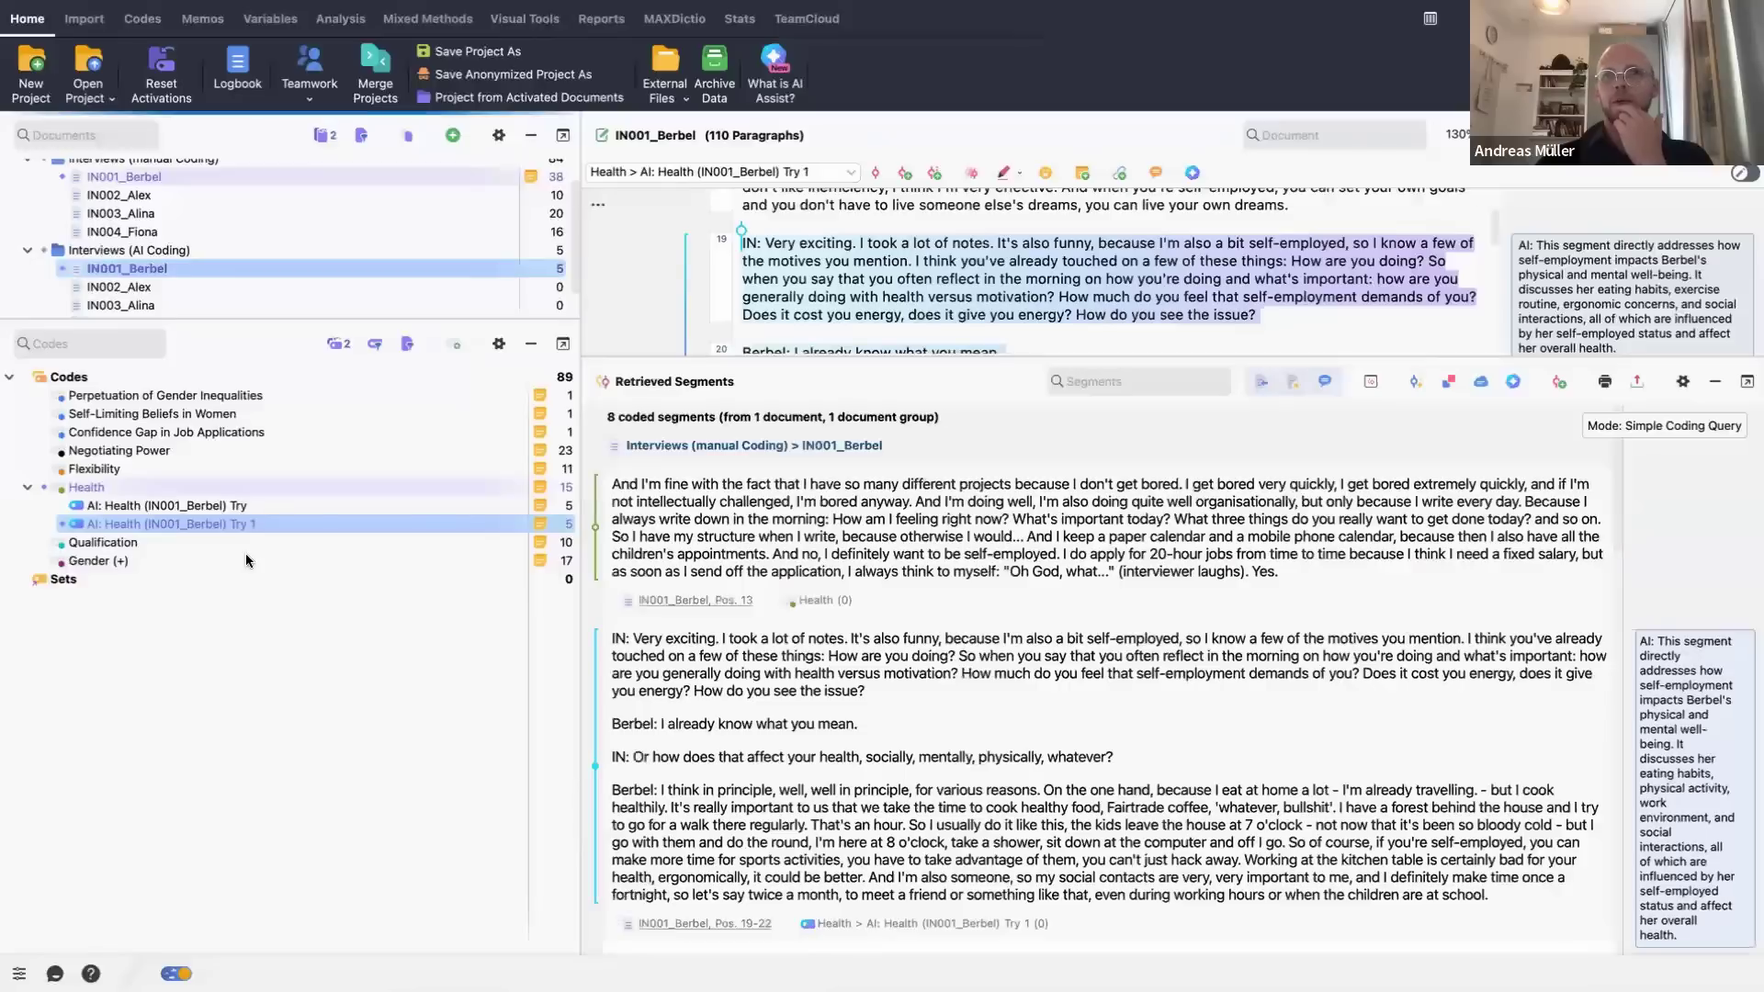
drag(248, 523, 493, 512)
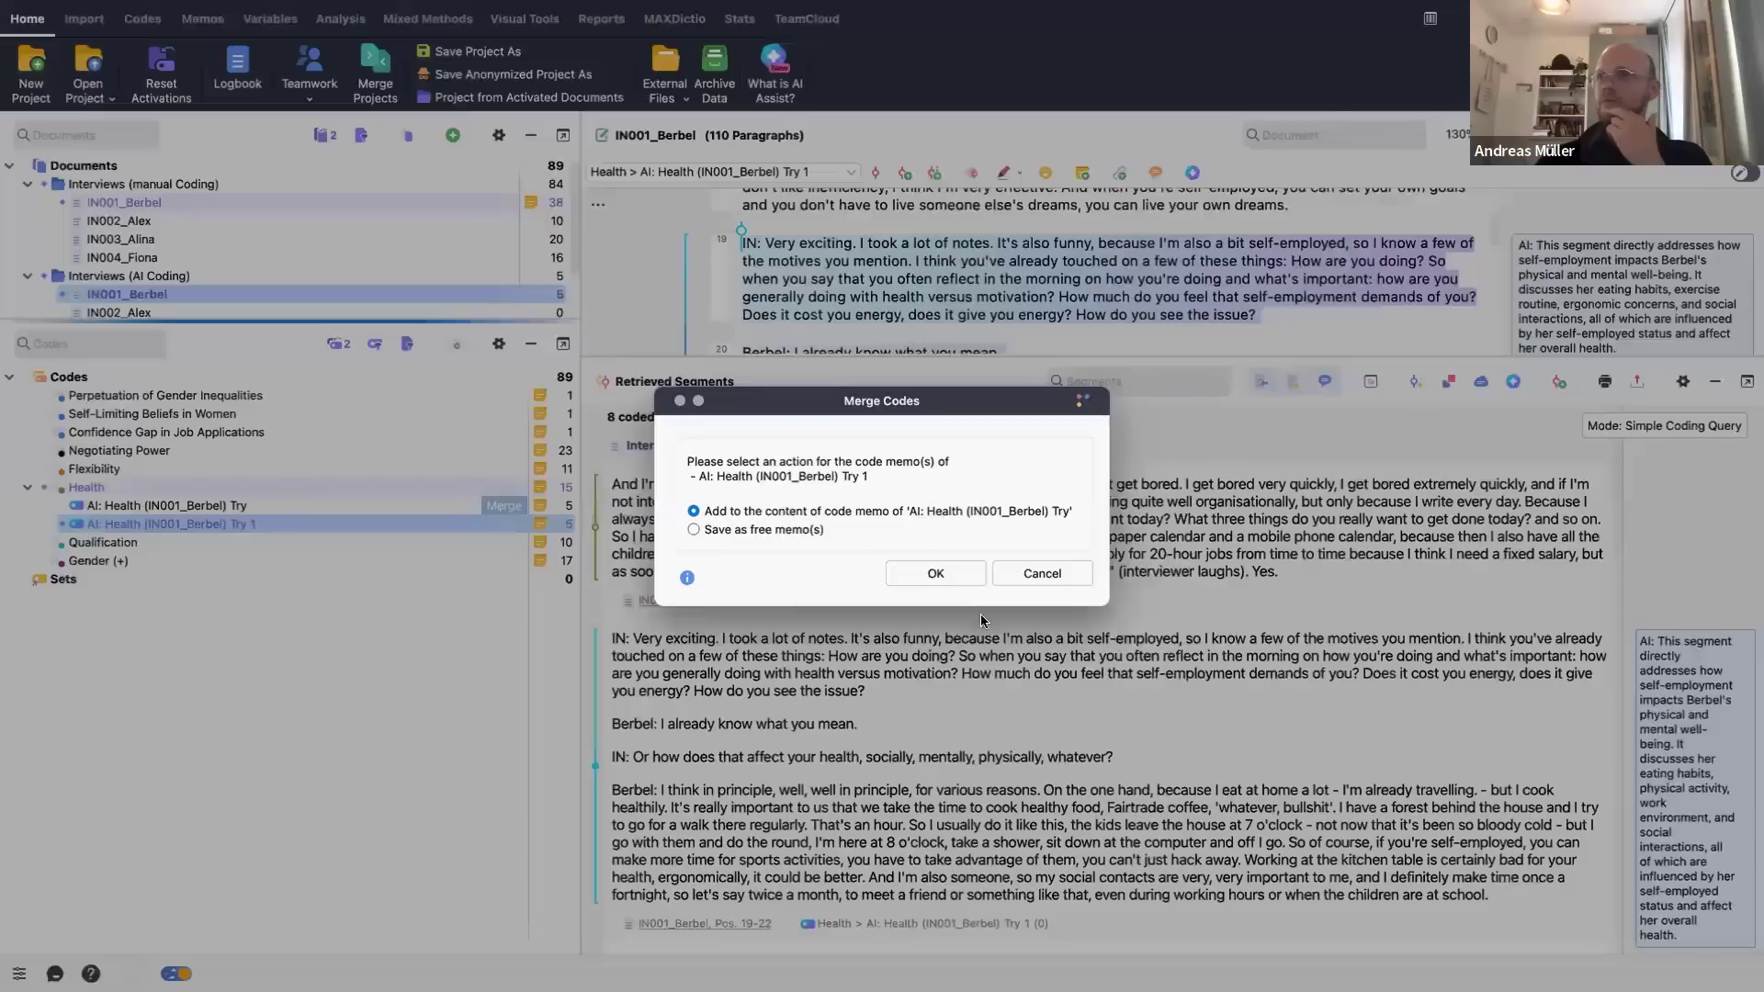
click(959, 580)
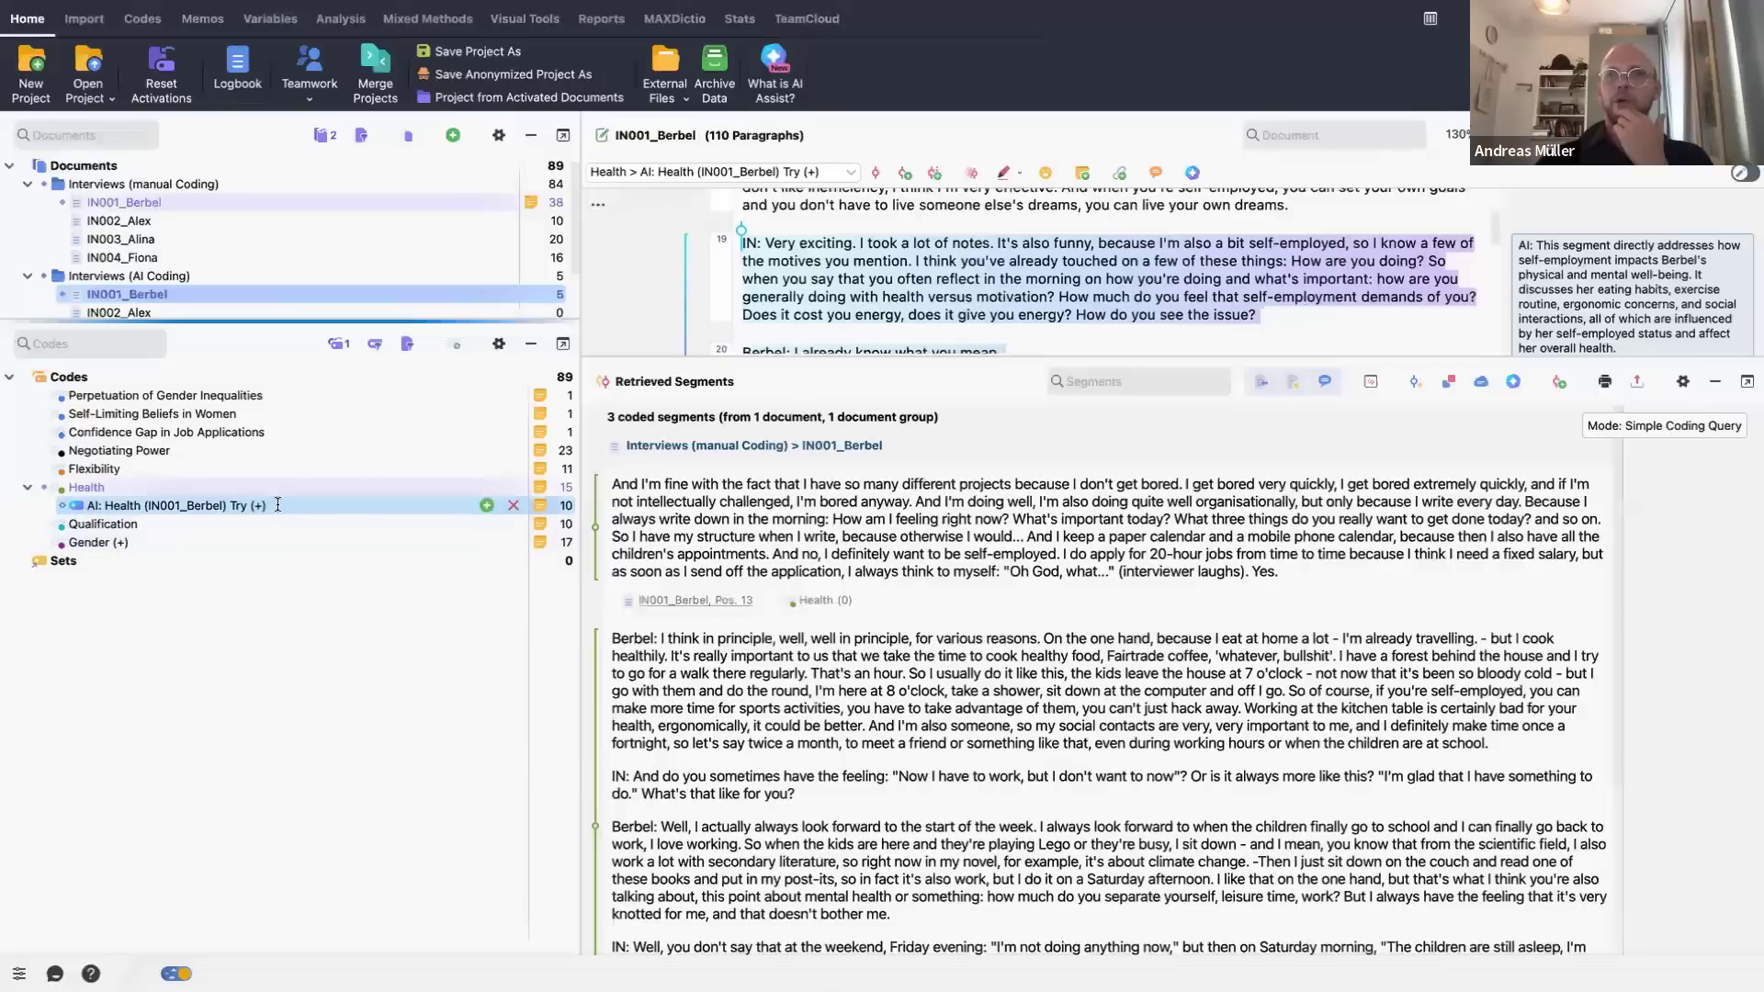
- Remove the "Try (+)" suffix from the merged "AI: Health" subcode's name
click(277, 508)
drag(276, 506, 213, 508)
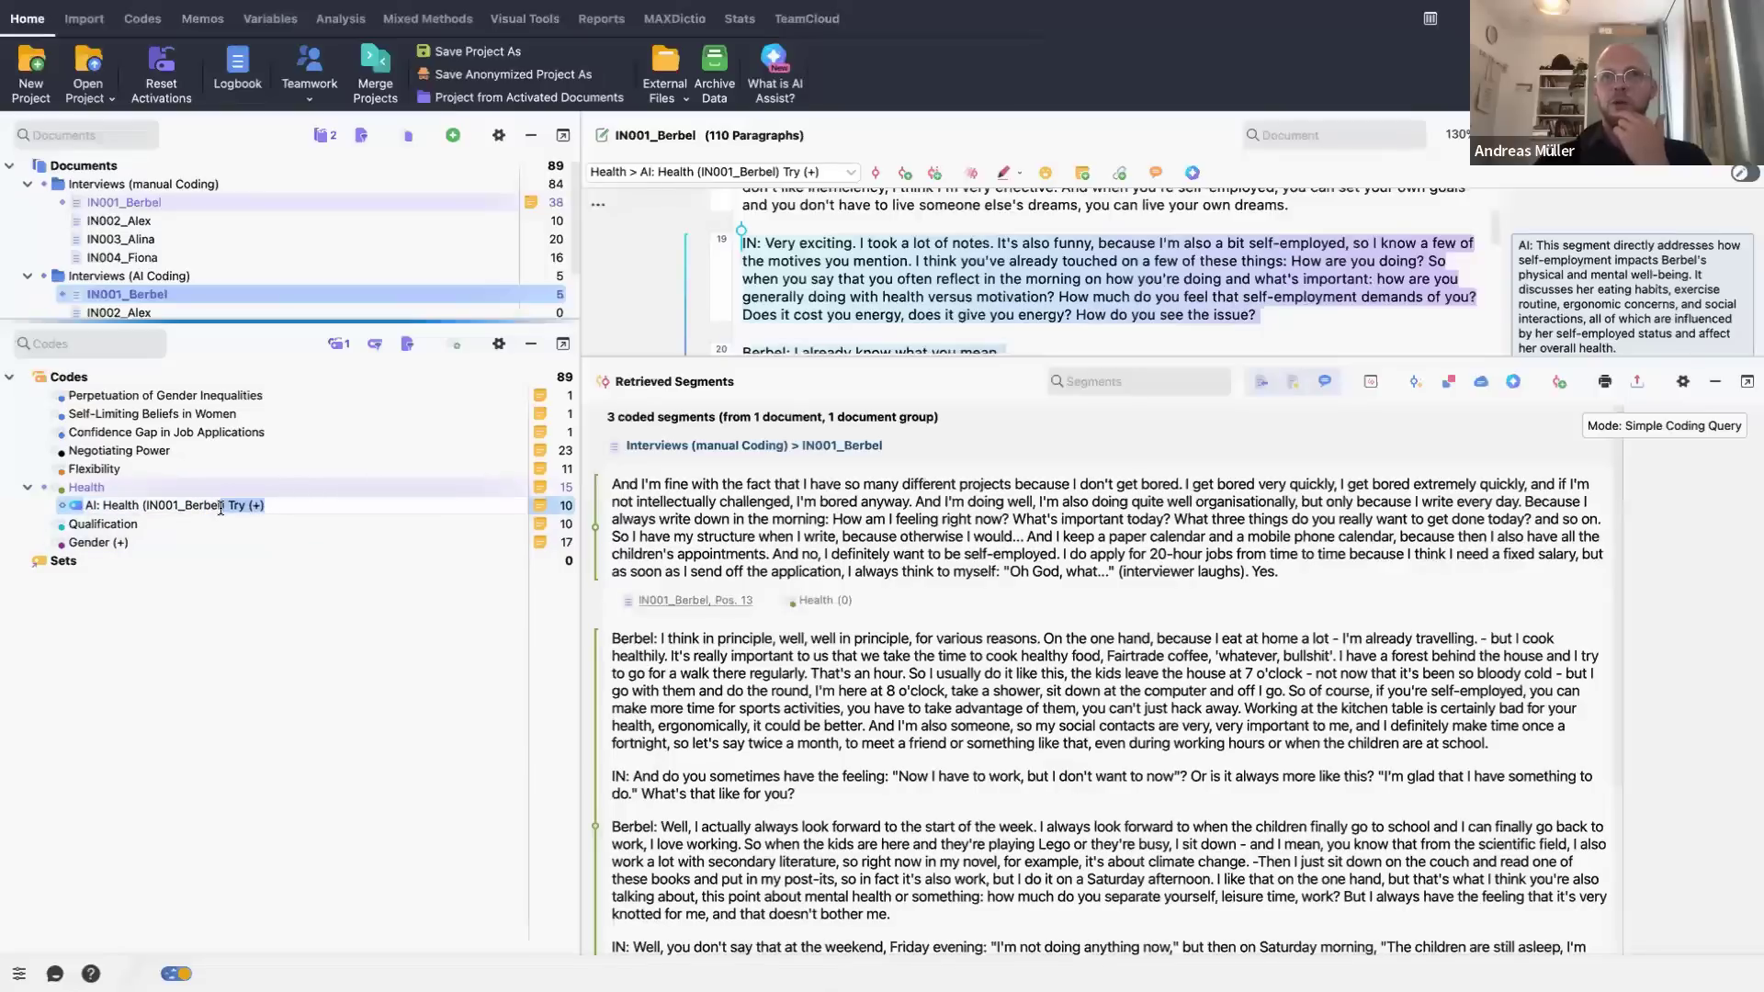
key(BackSpace)
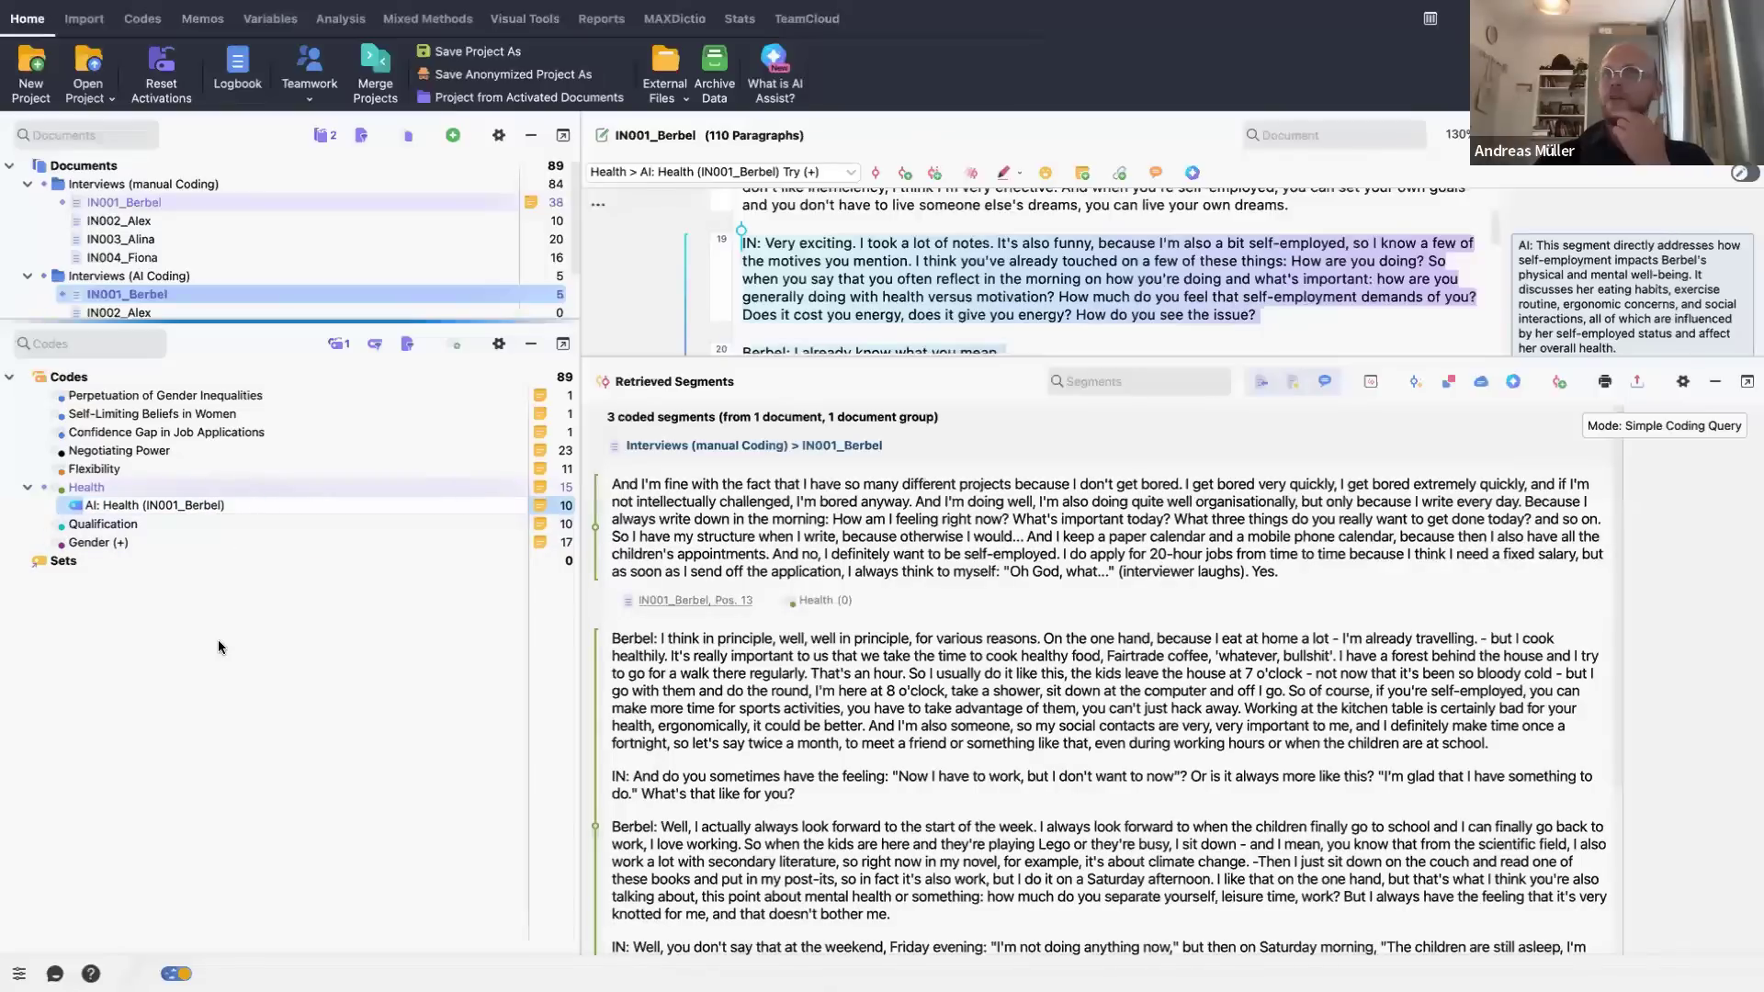
click(217, 639)
- Start an Intercoder Agreement analysis of activated documents only, with Interviews (manual Coding) as Coder 1 and Interviews (AI Coding) as Coder 2
click(452, 136)
click(801, 61)
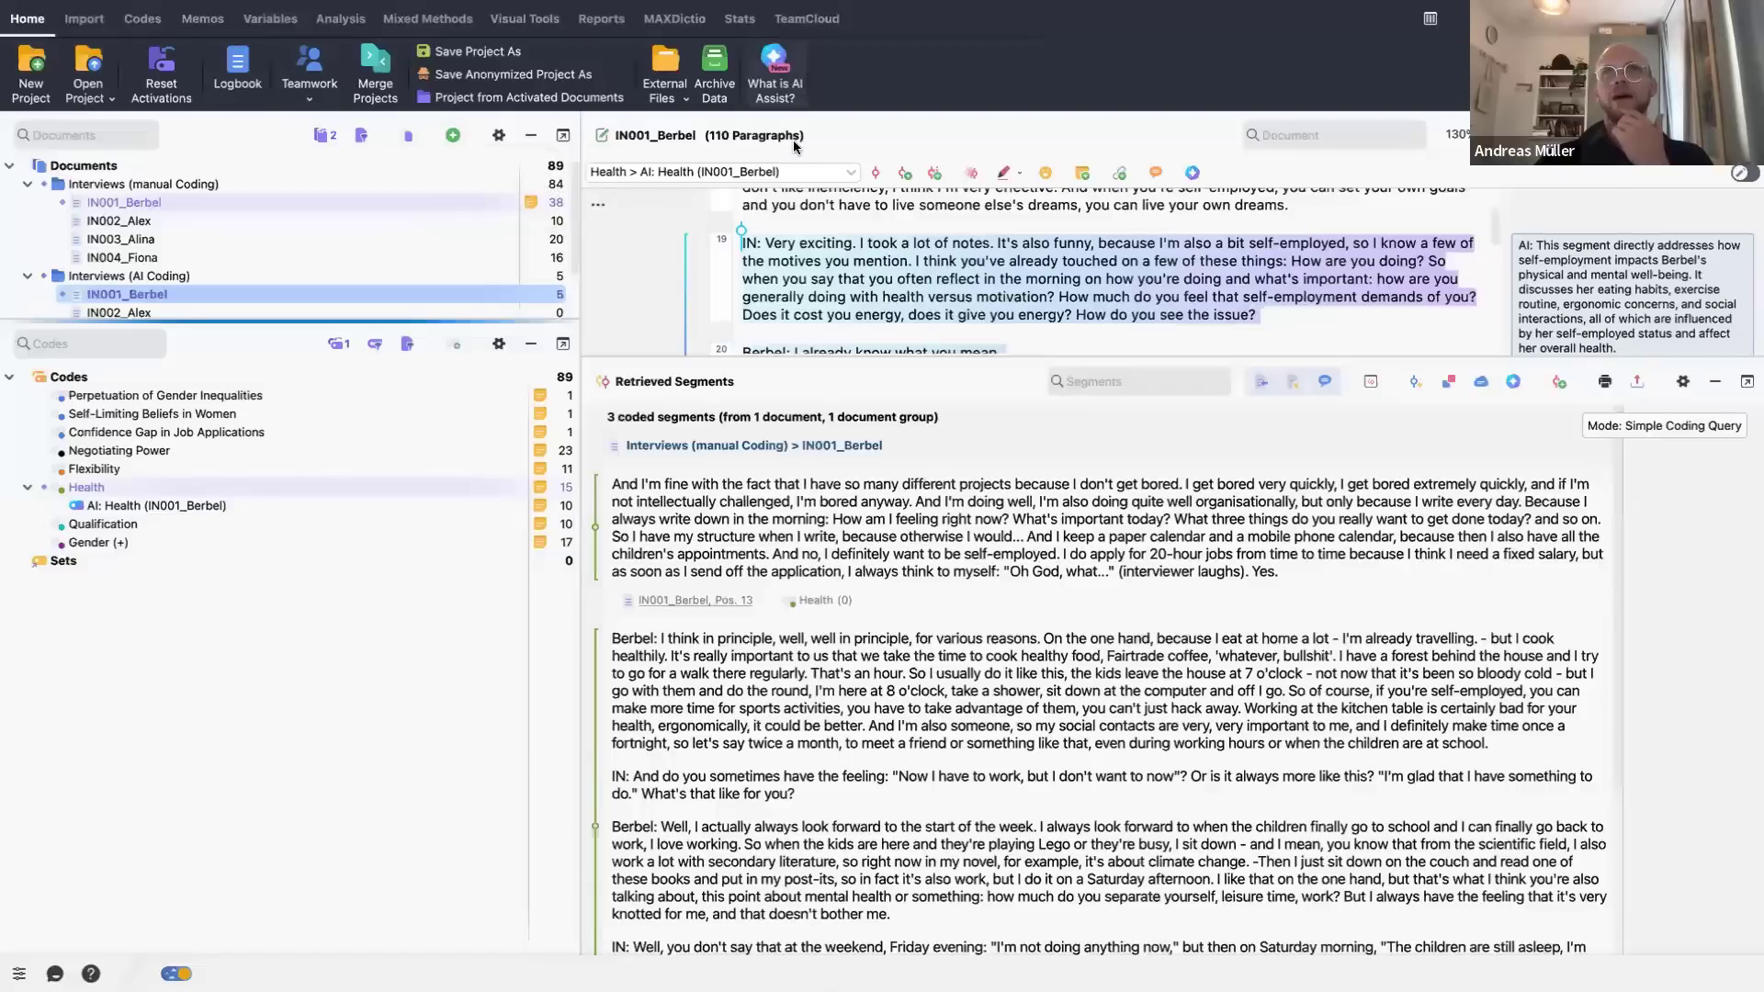
click(428, 26)
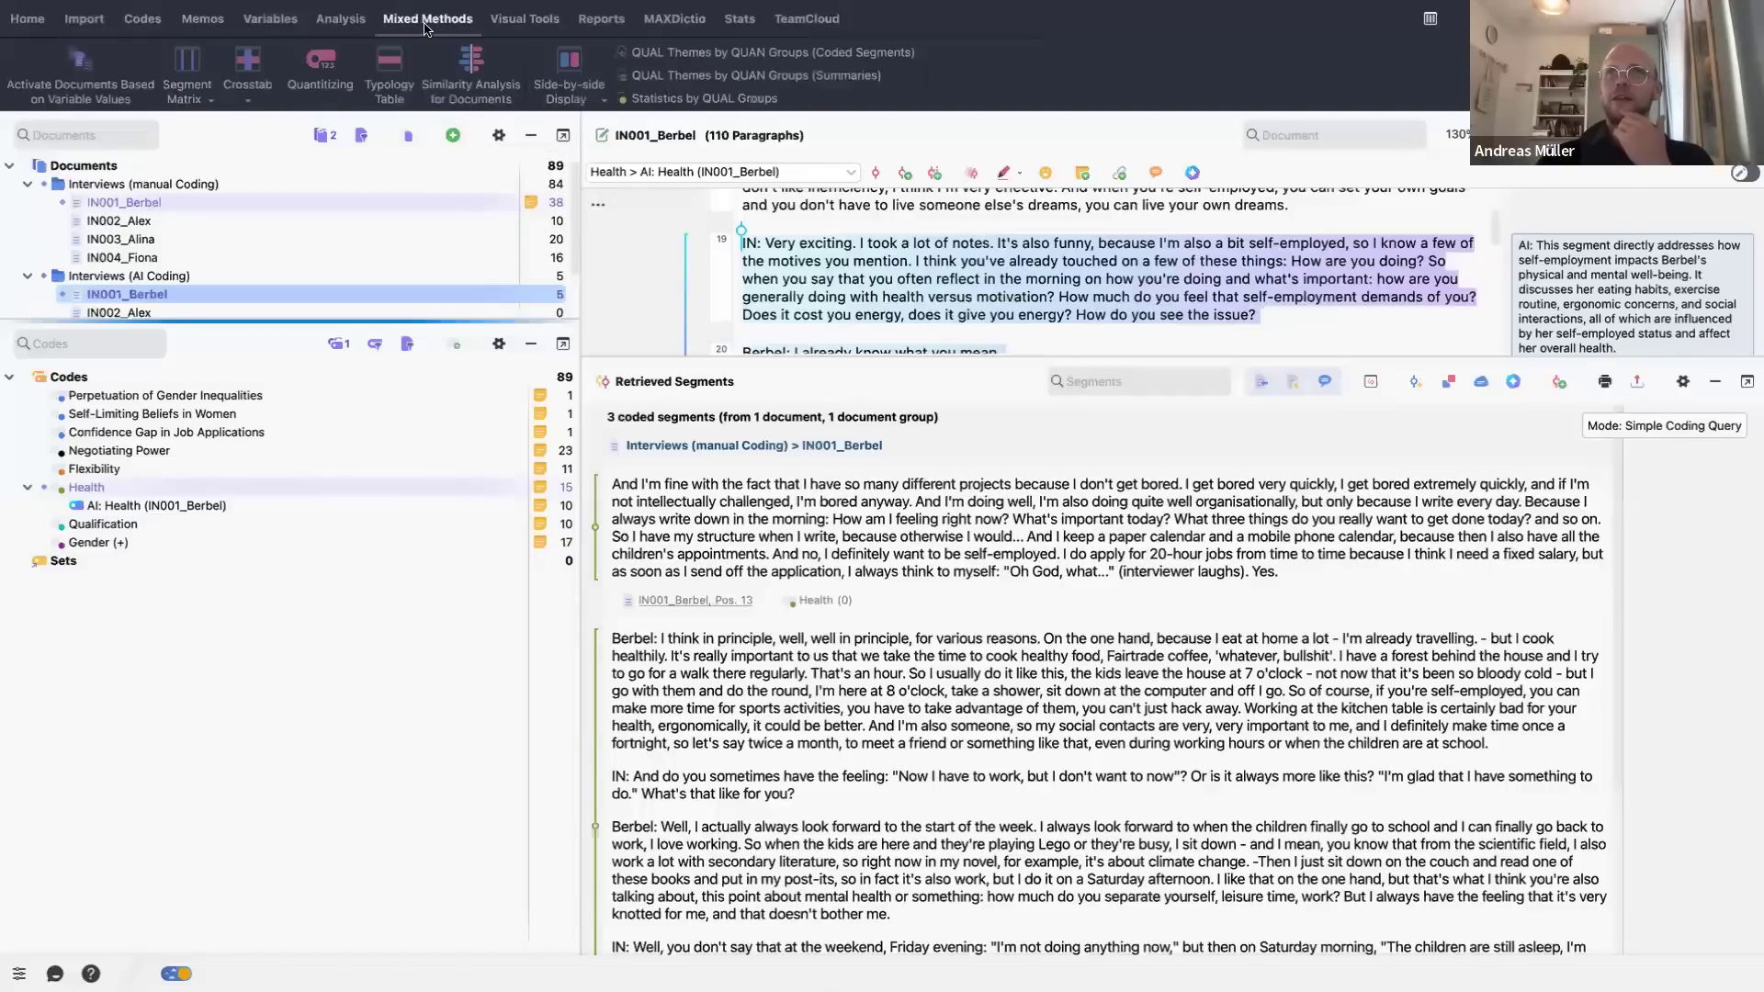
click(526, 33)
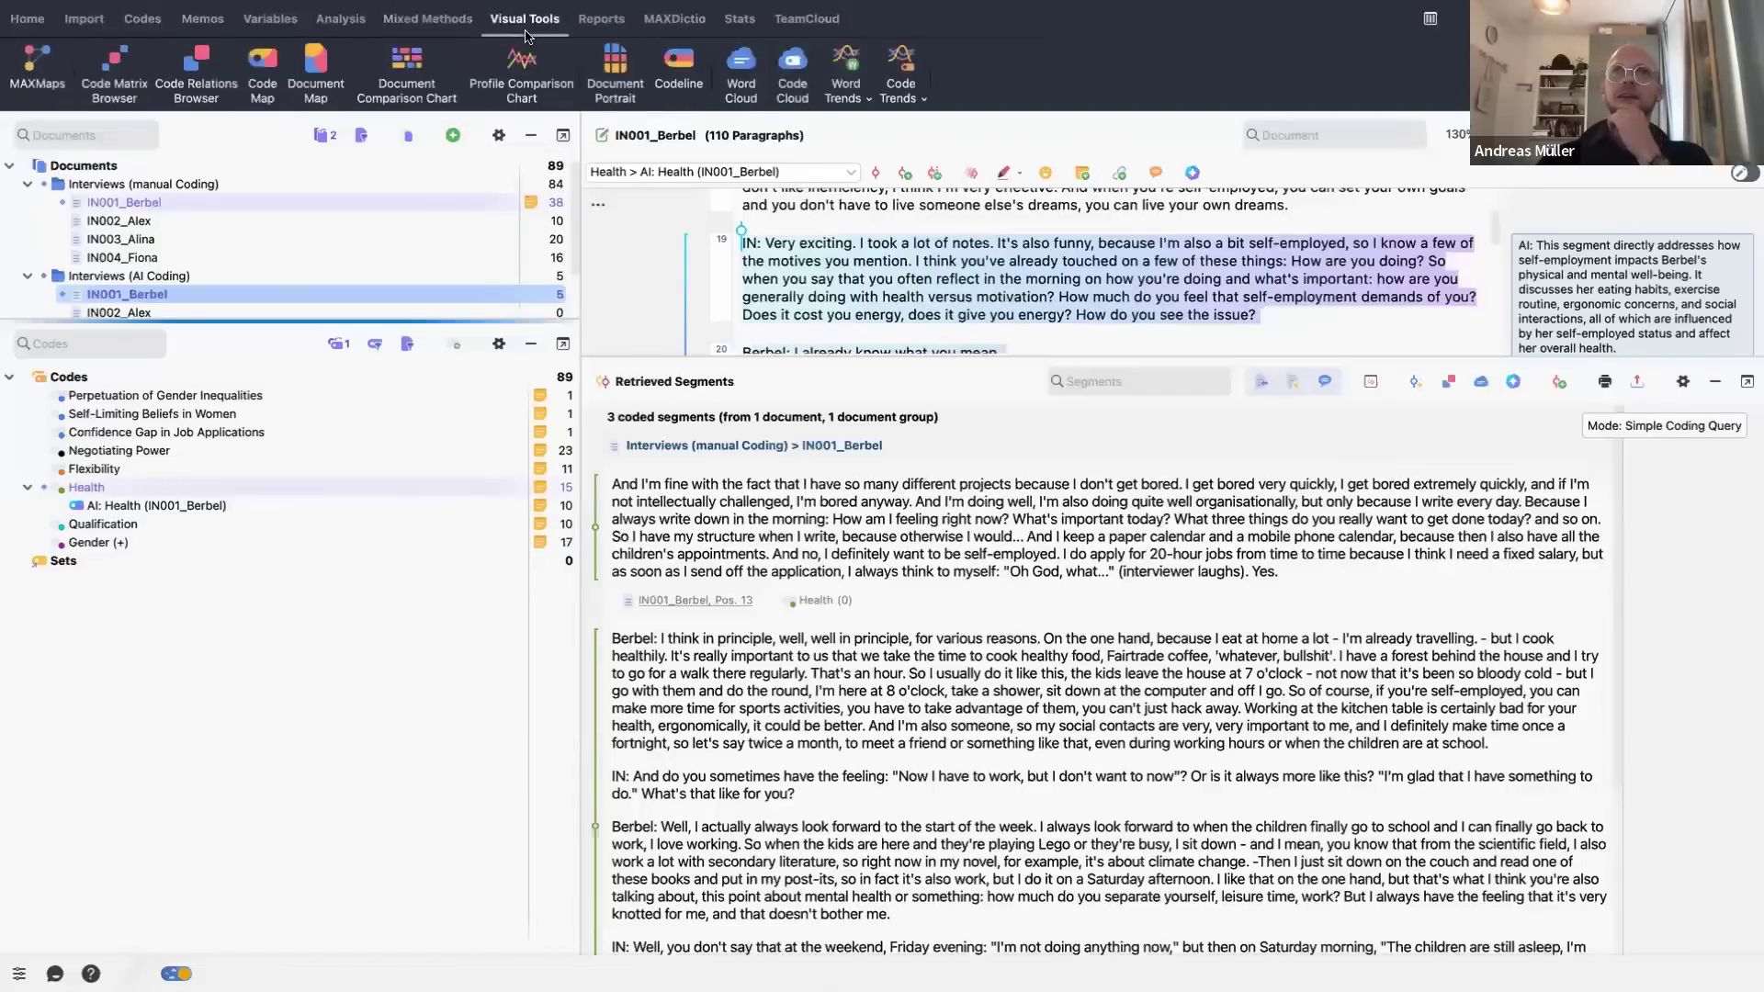
click(393, 26)
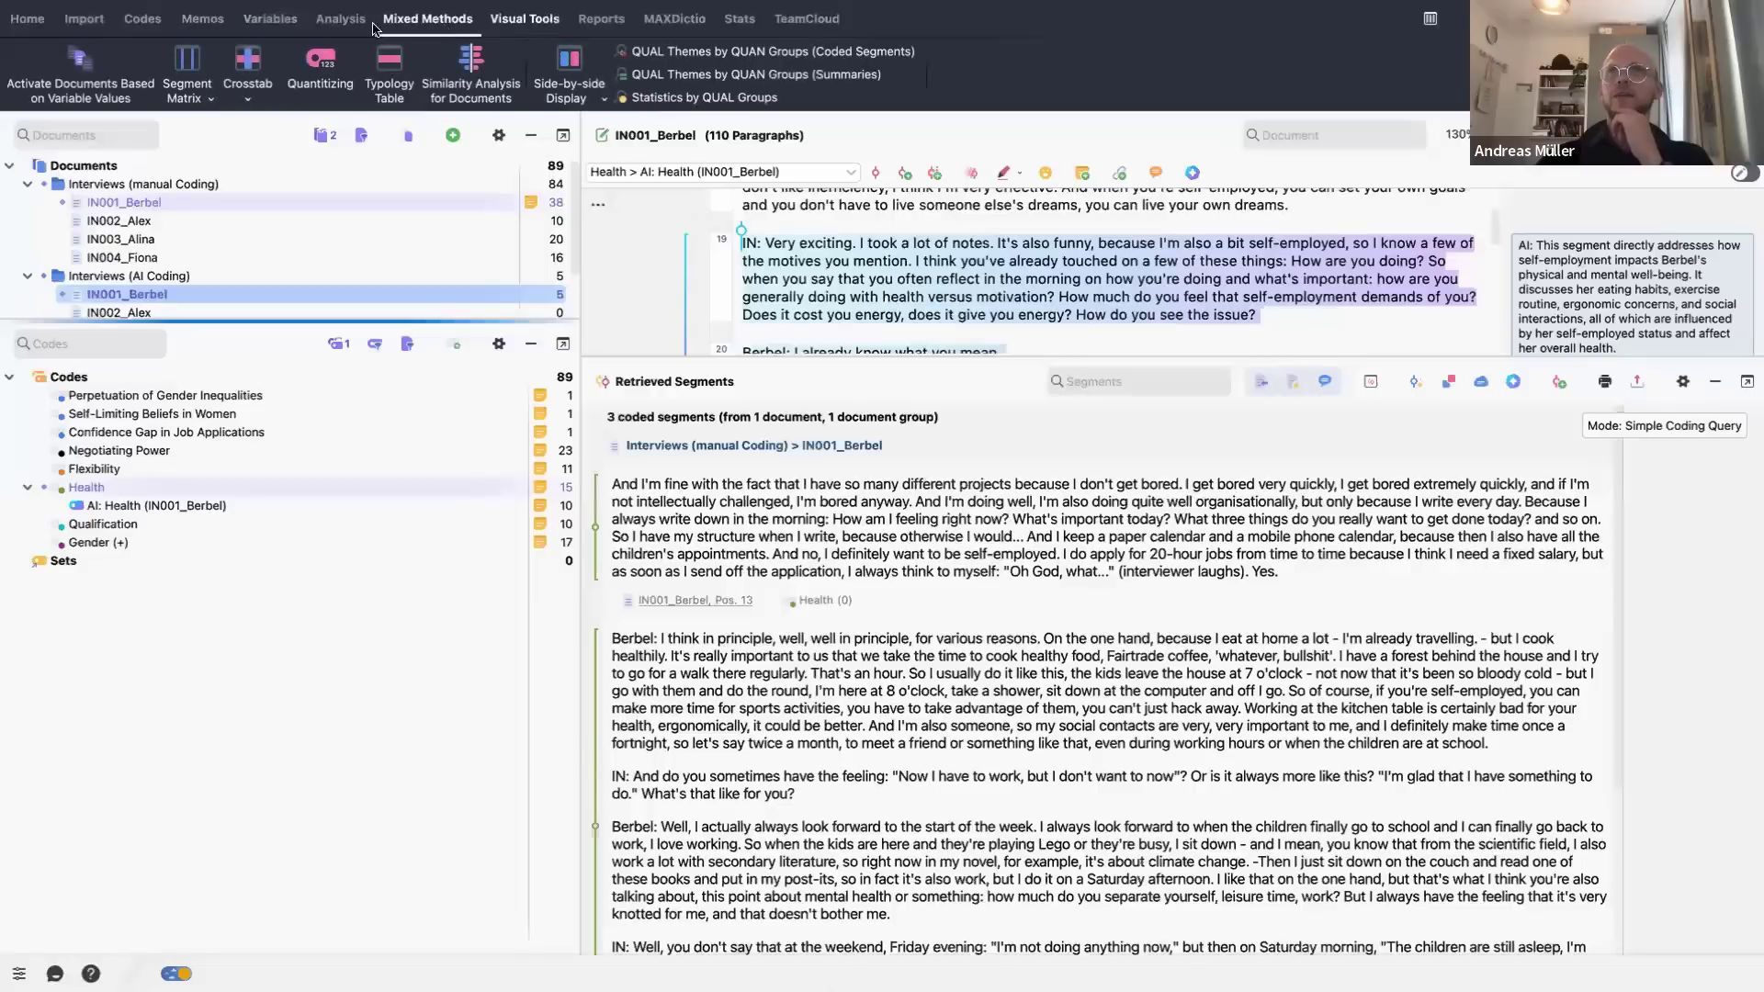
click(342, 26)
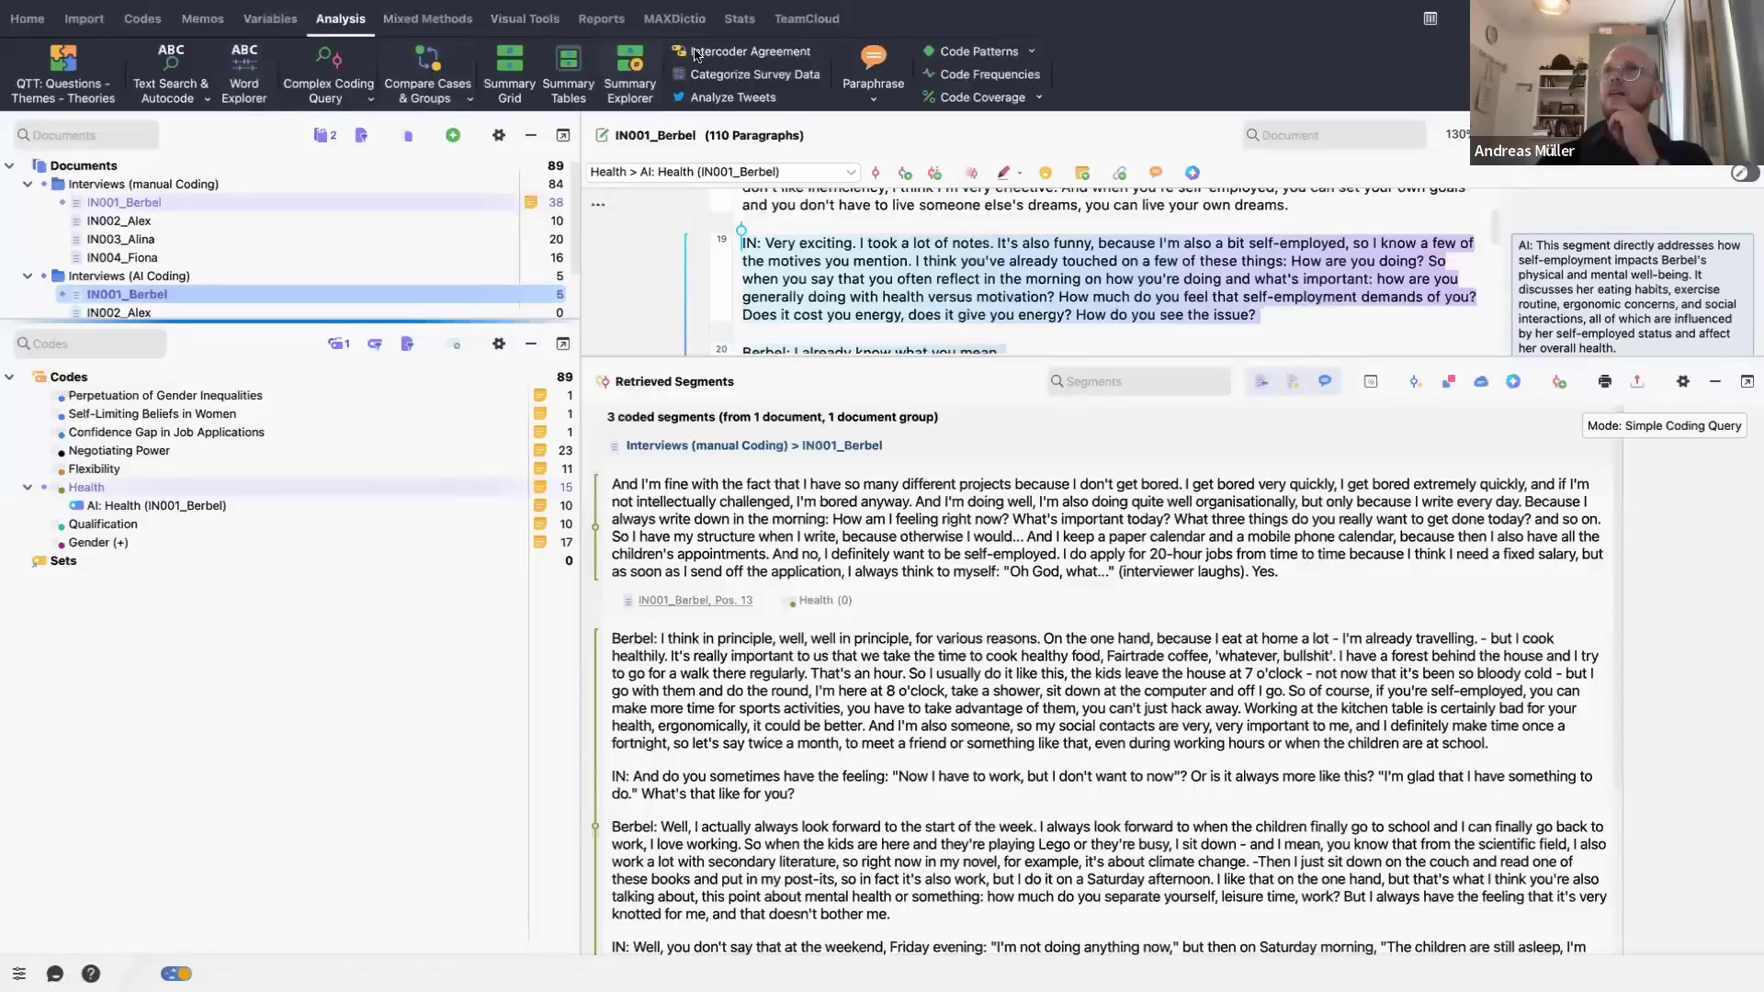
click(726, 51)
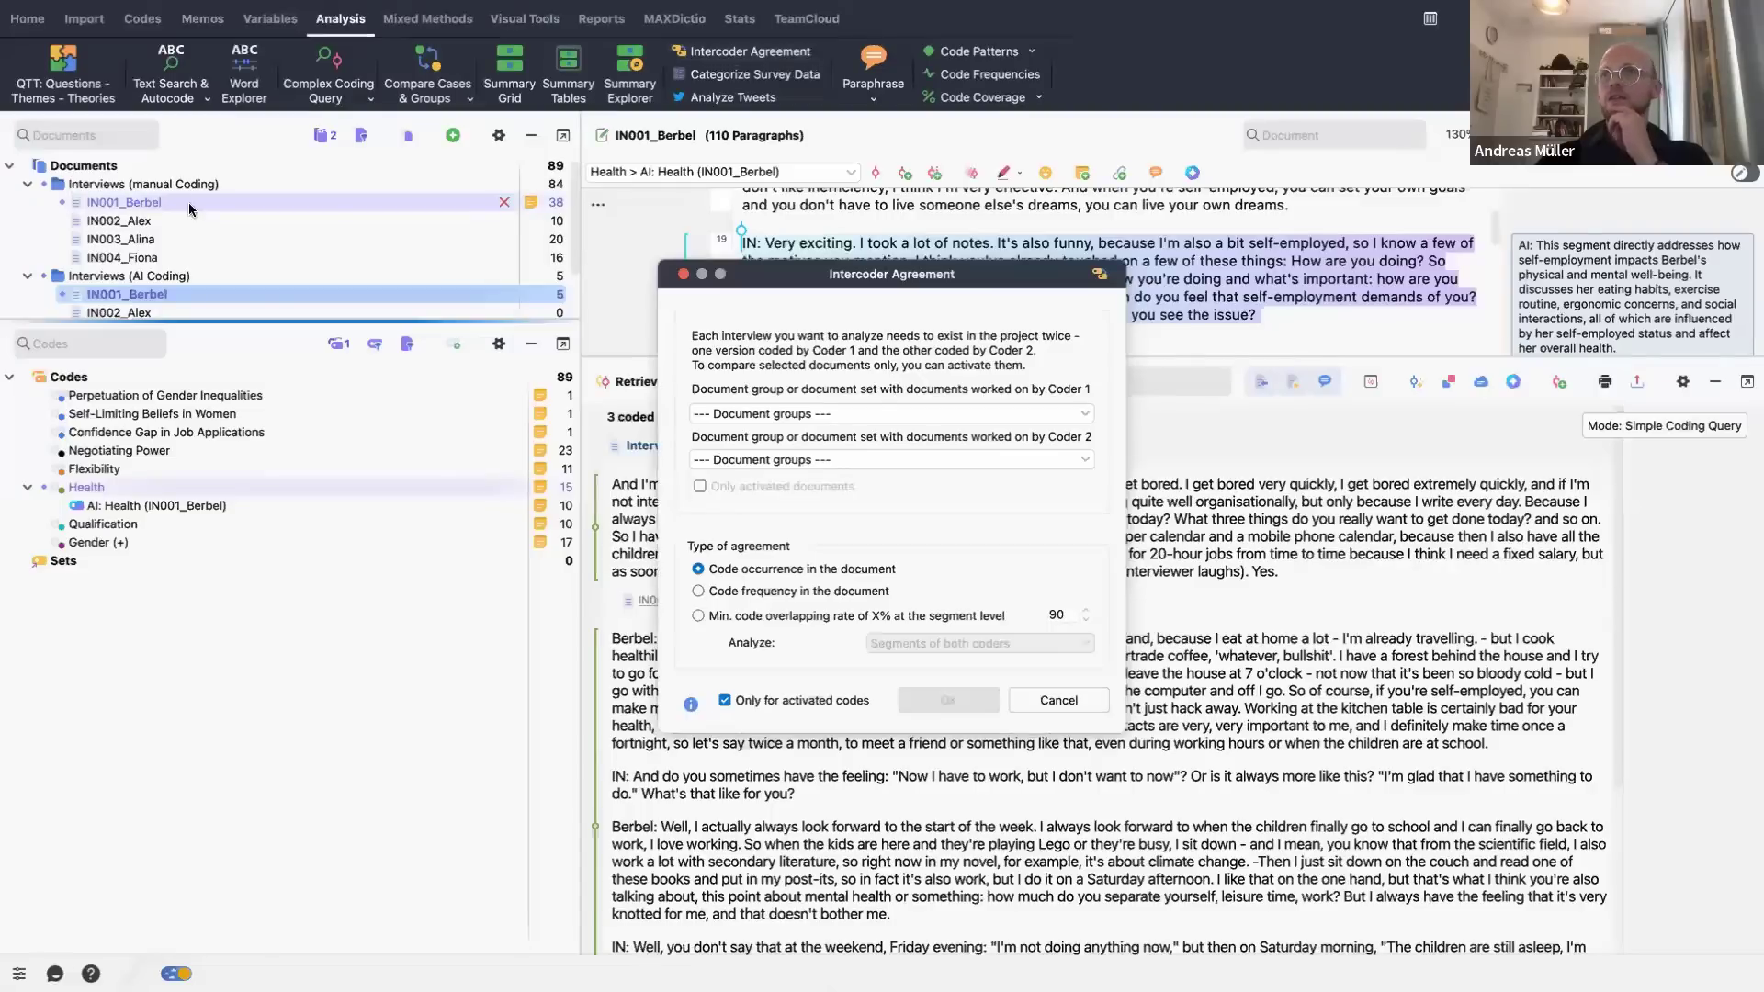
click(862, 416)
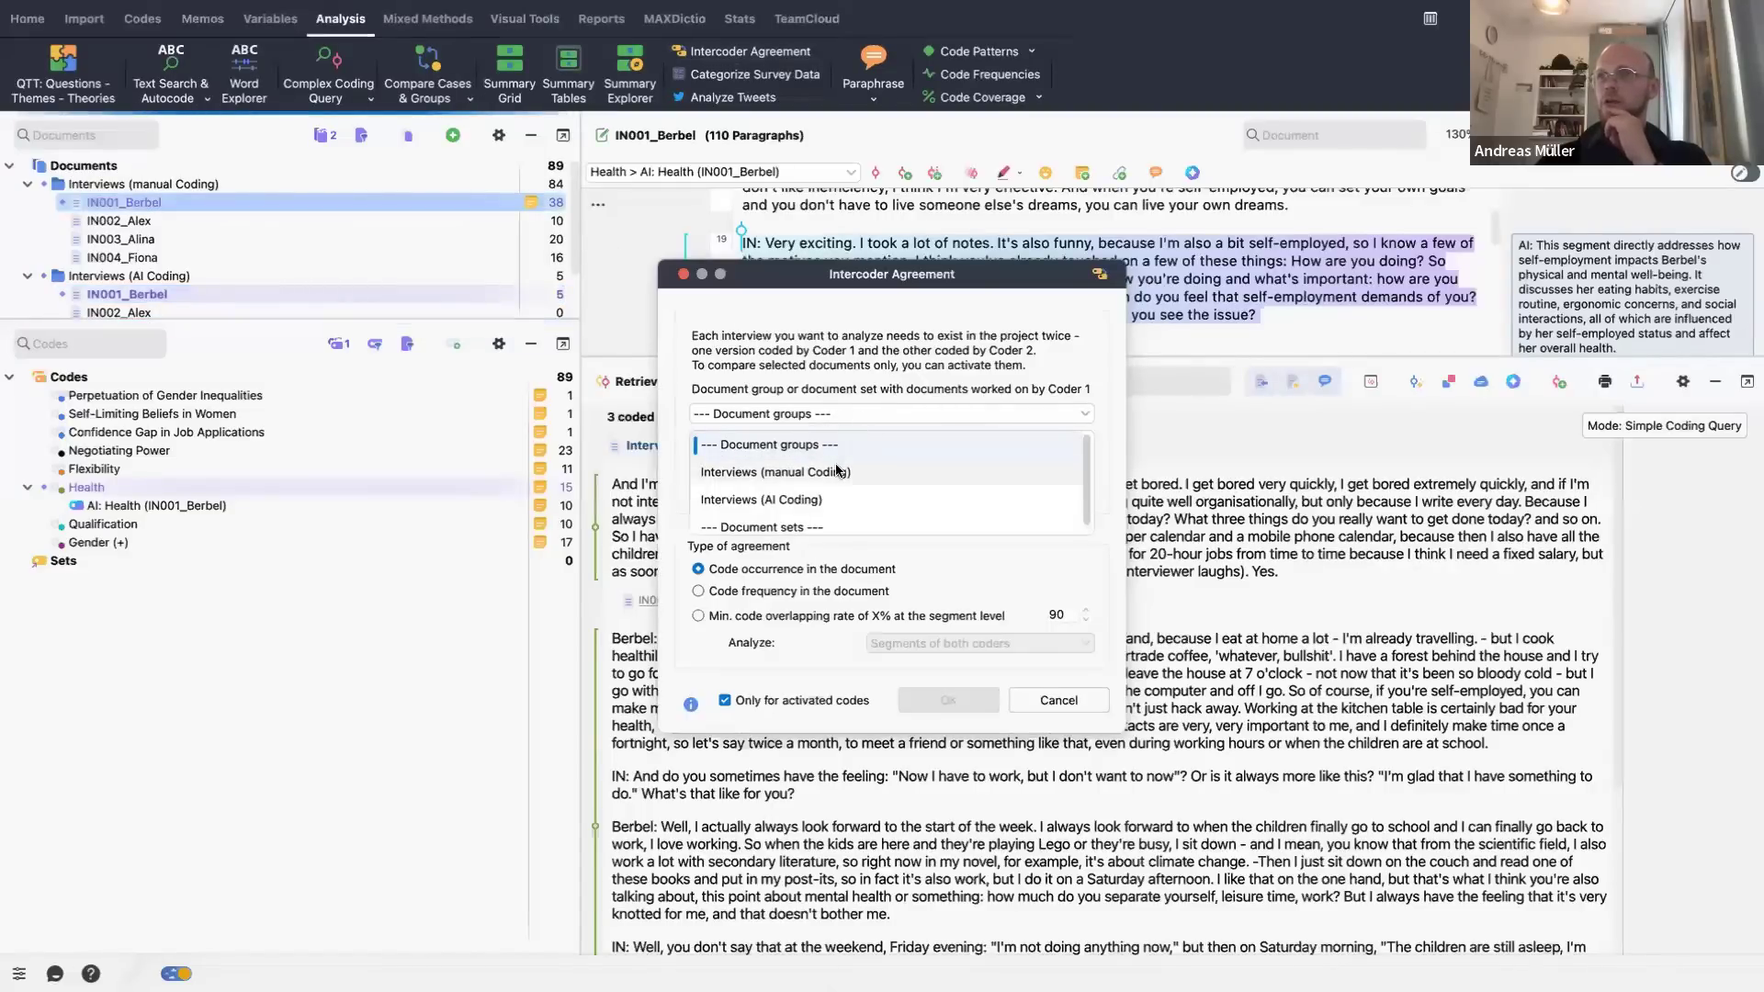
click(812, 463)
click(810, 462)
click(813, 546)
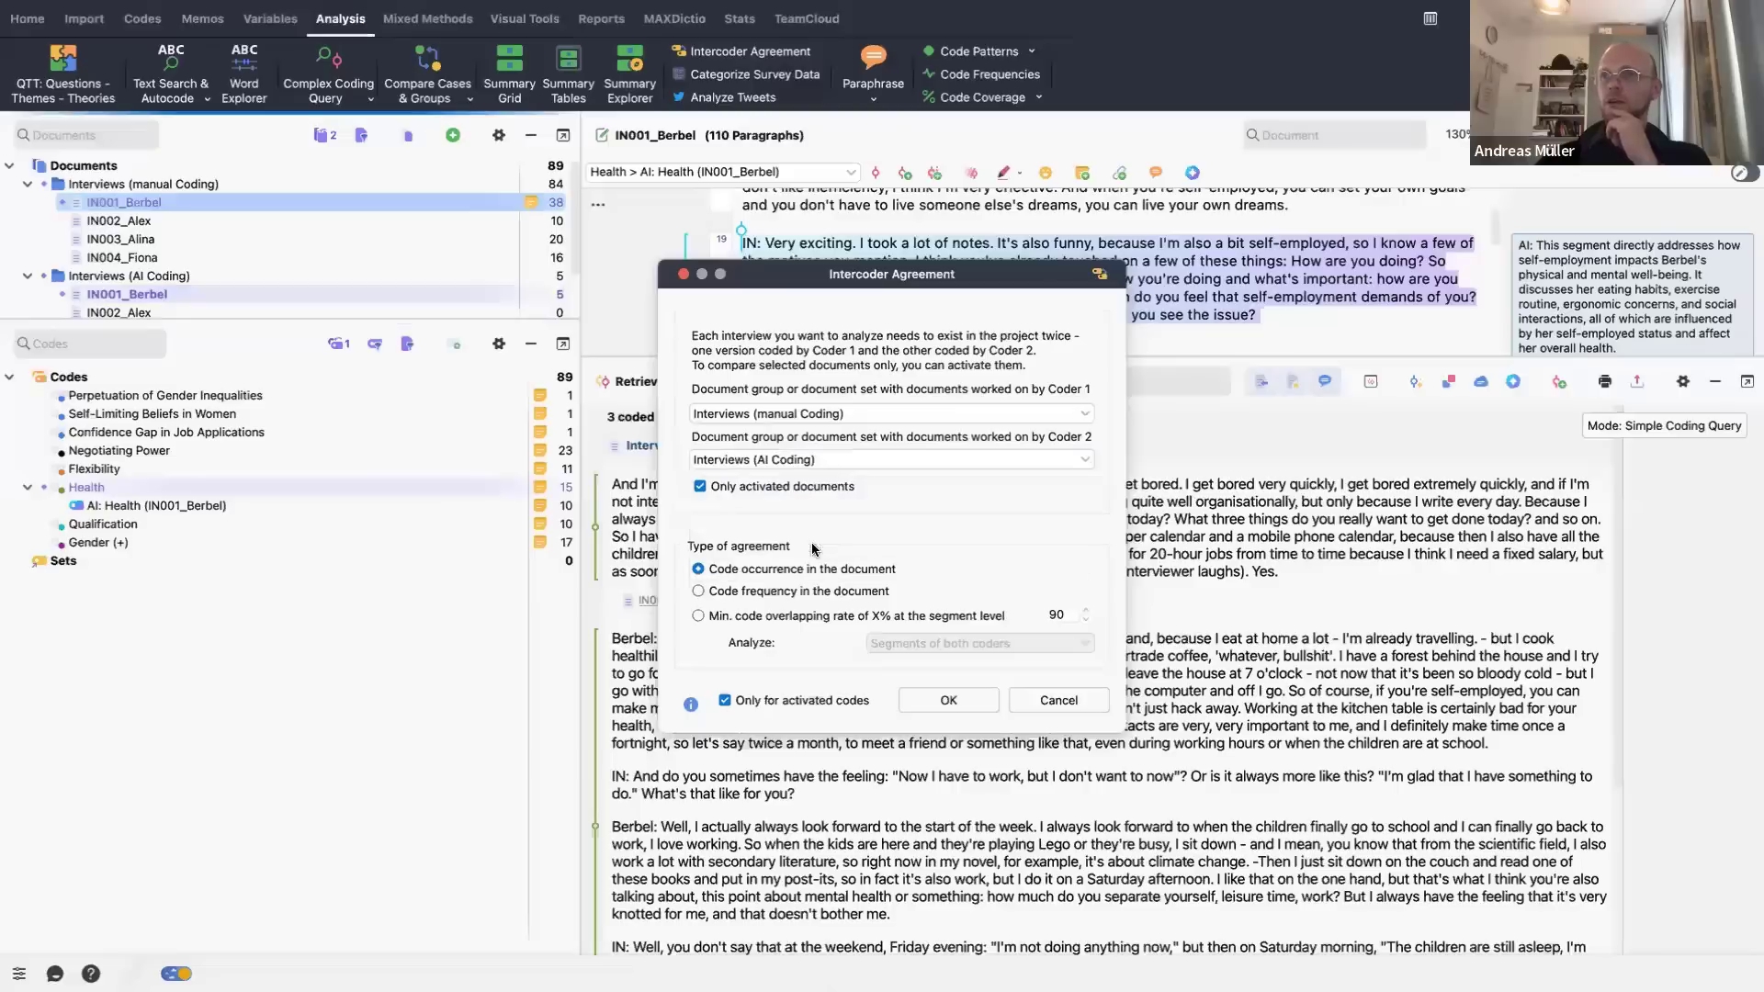
- Activate the "AI: Health" subcode and run the agreement analysis at segment level with a minimum code overlapping rate of 90%
click(63, 506)
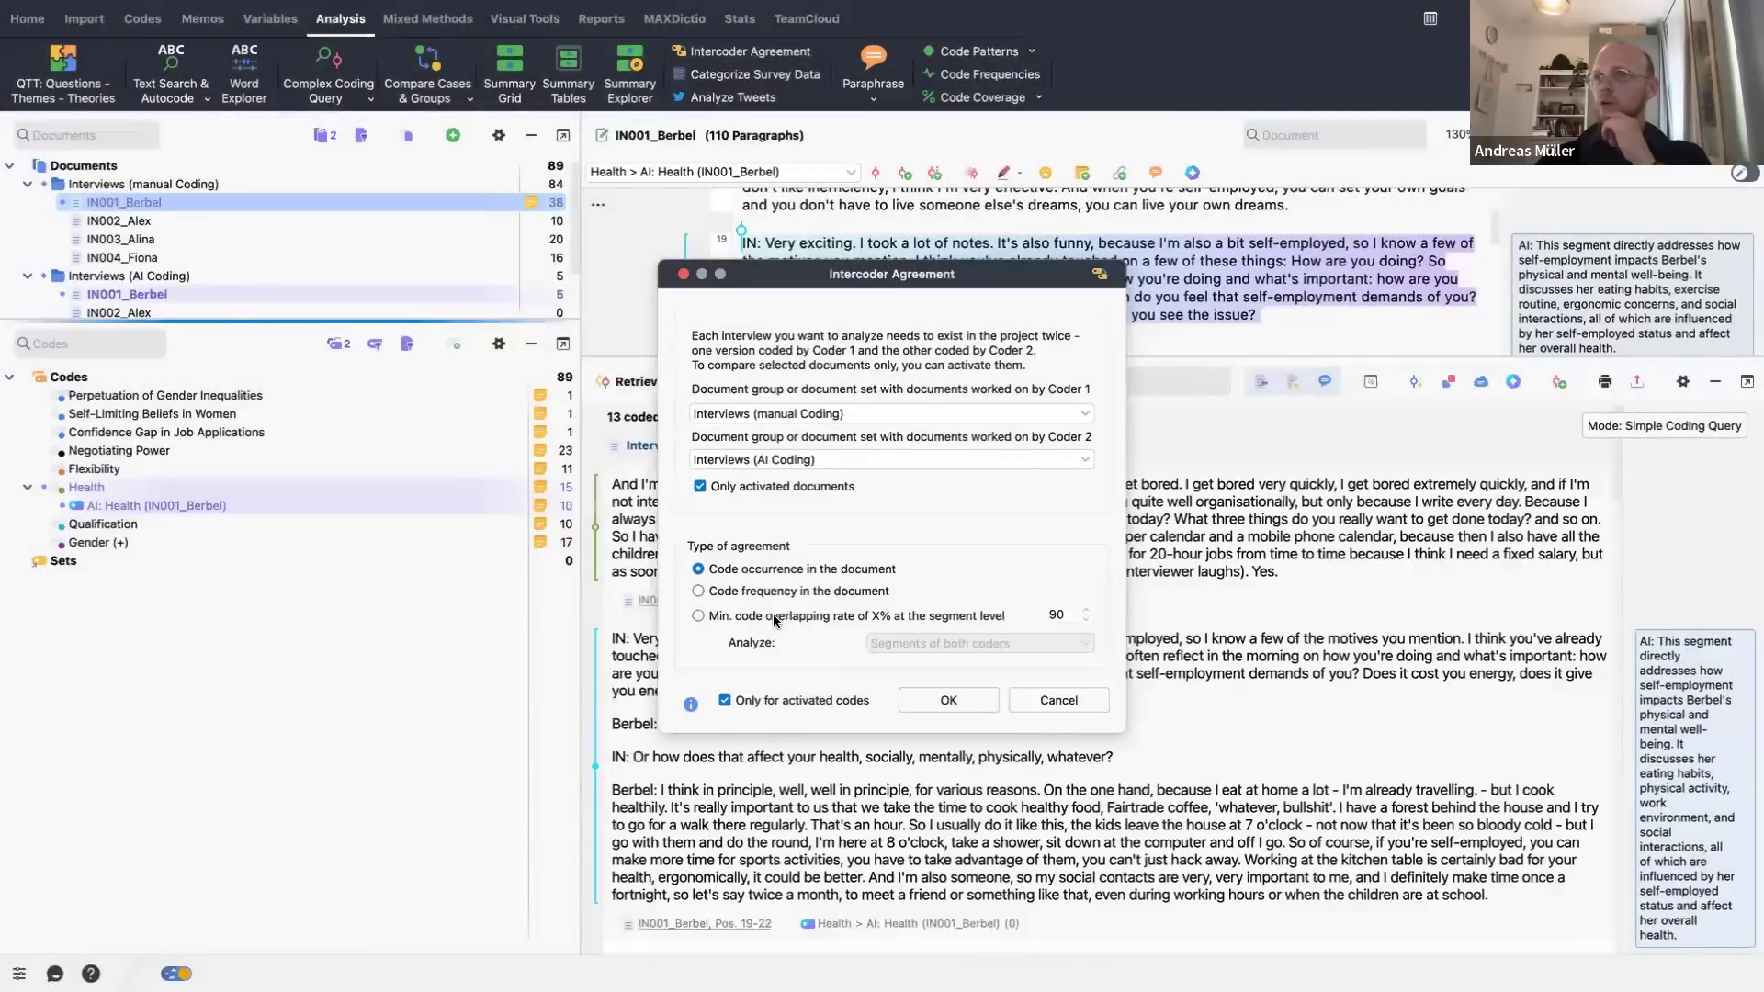
click(774, 620)
click(948, 700)
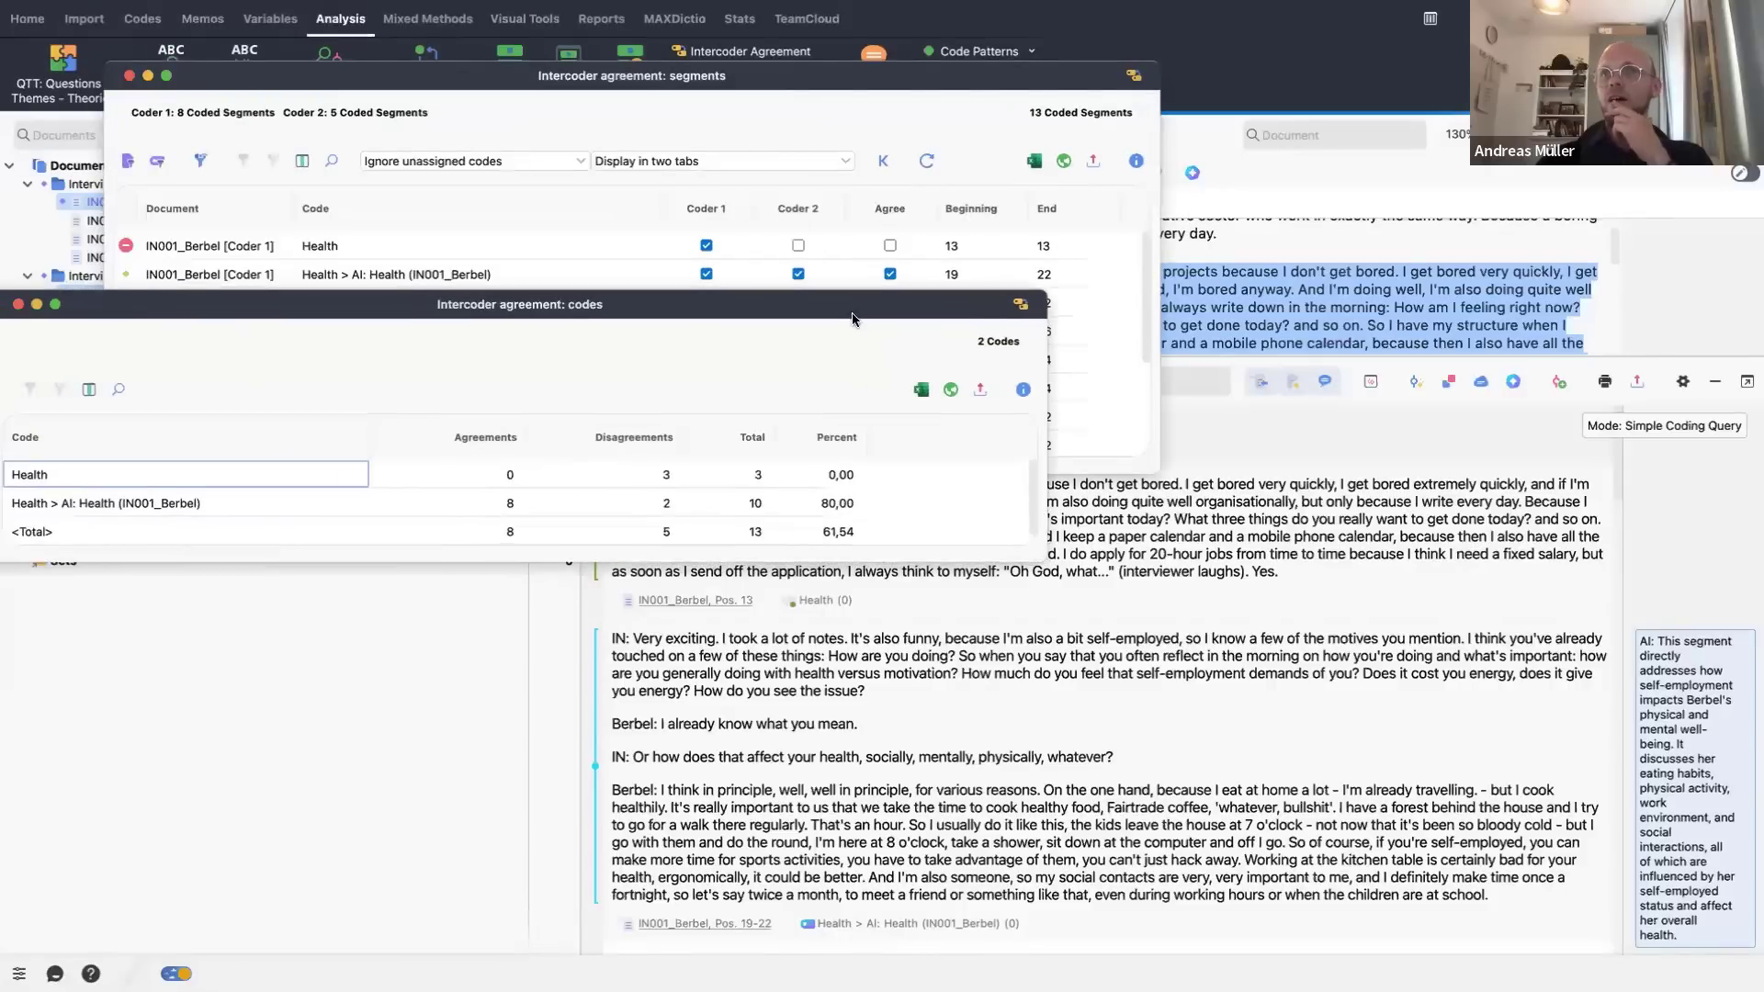
- Examine the agreements, disagreements and percentages for Health and its AI subcode, and place the codes table below the segments table
drag(852, 319, 1156, 307)
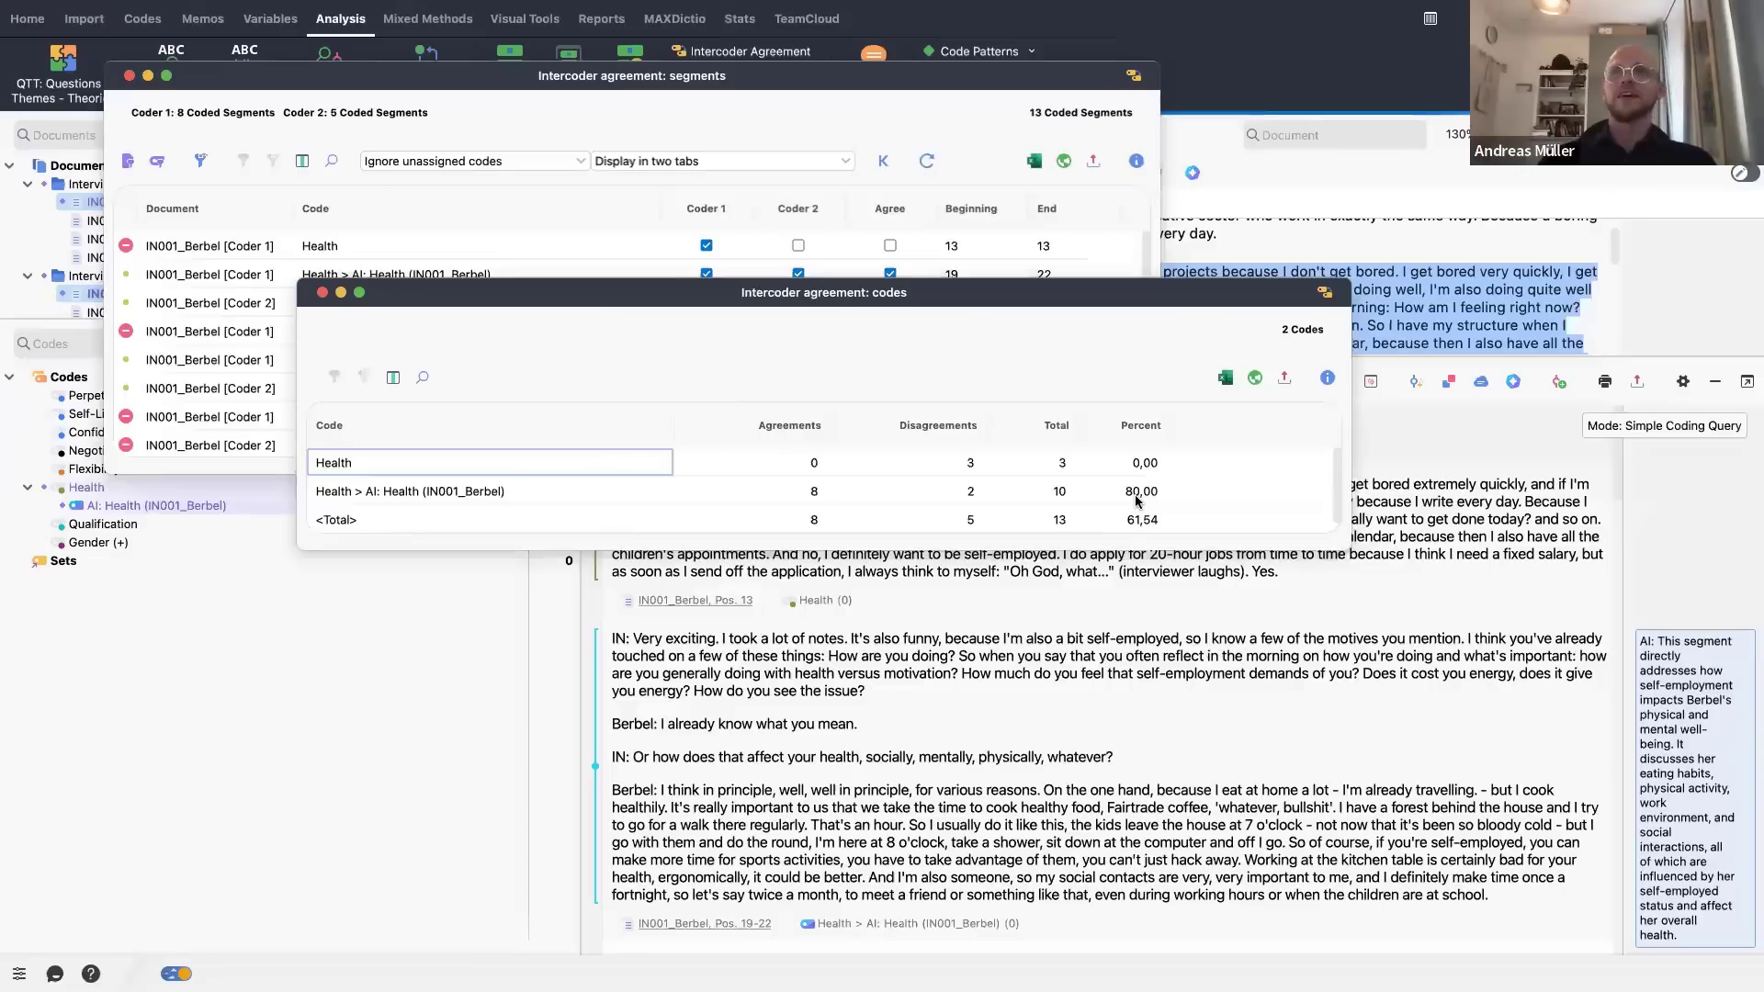
click(946, 496)
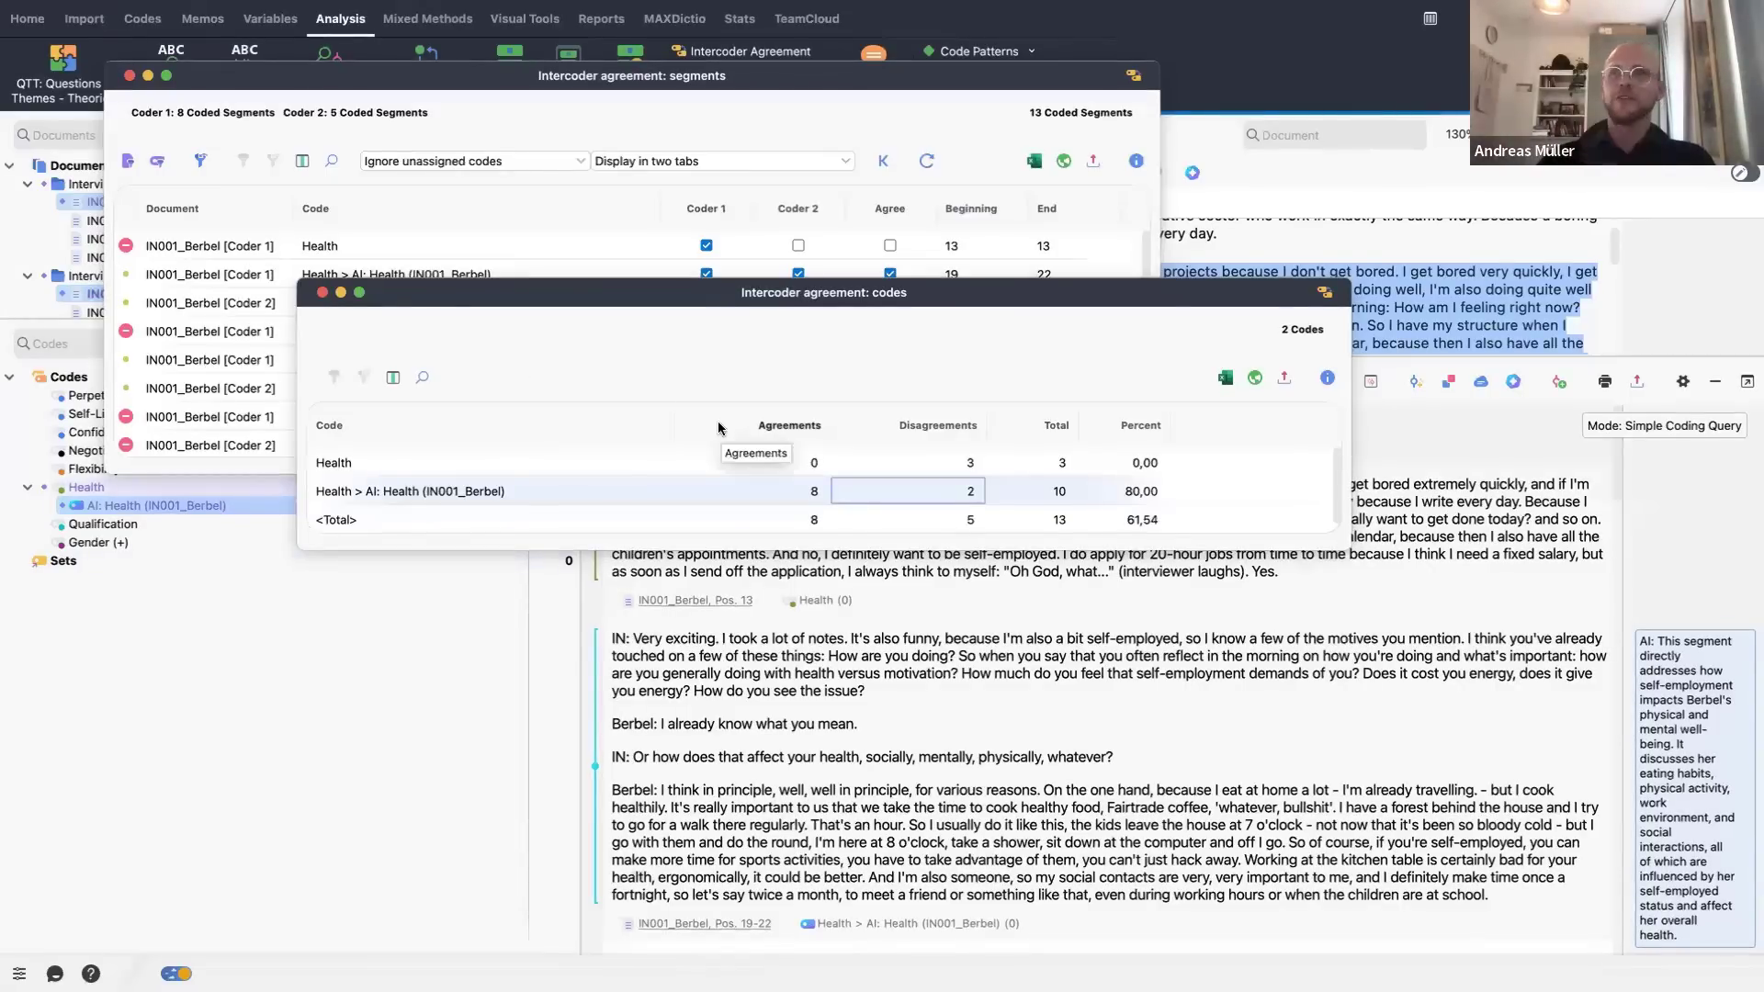
click(816, 125)
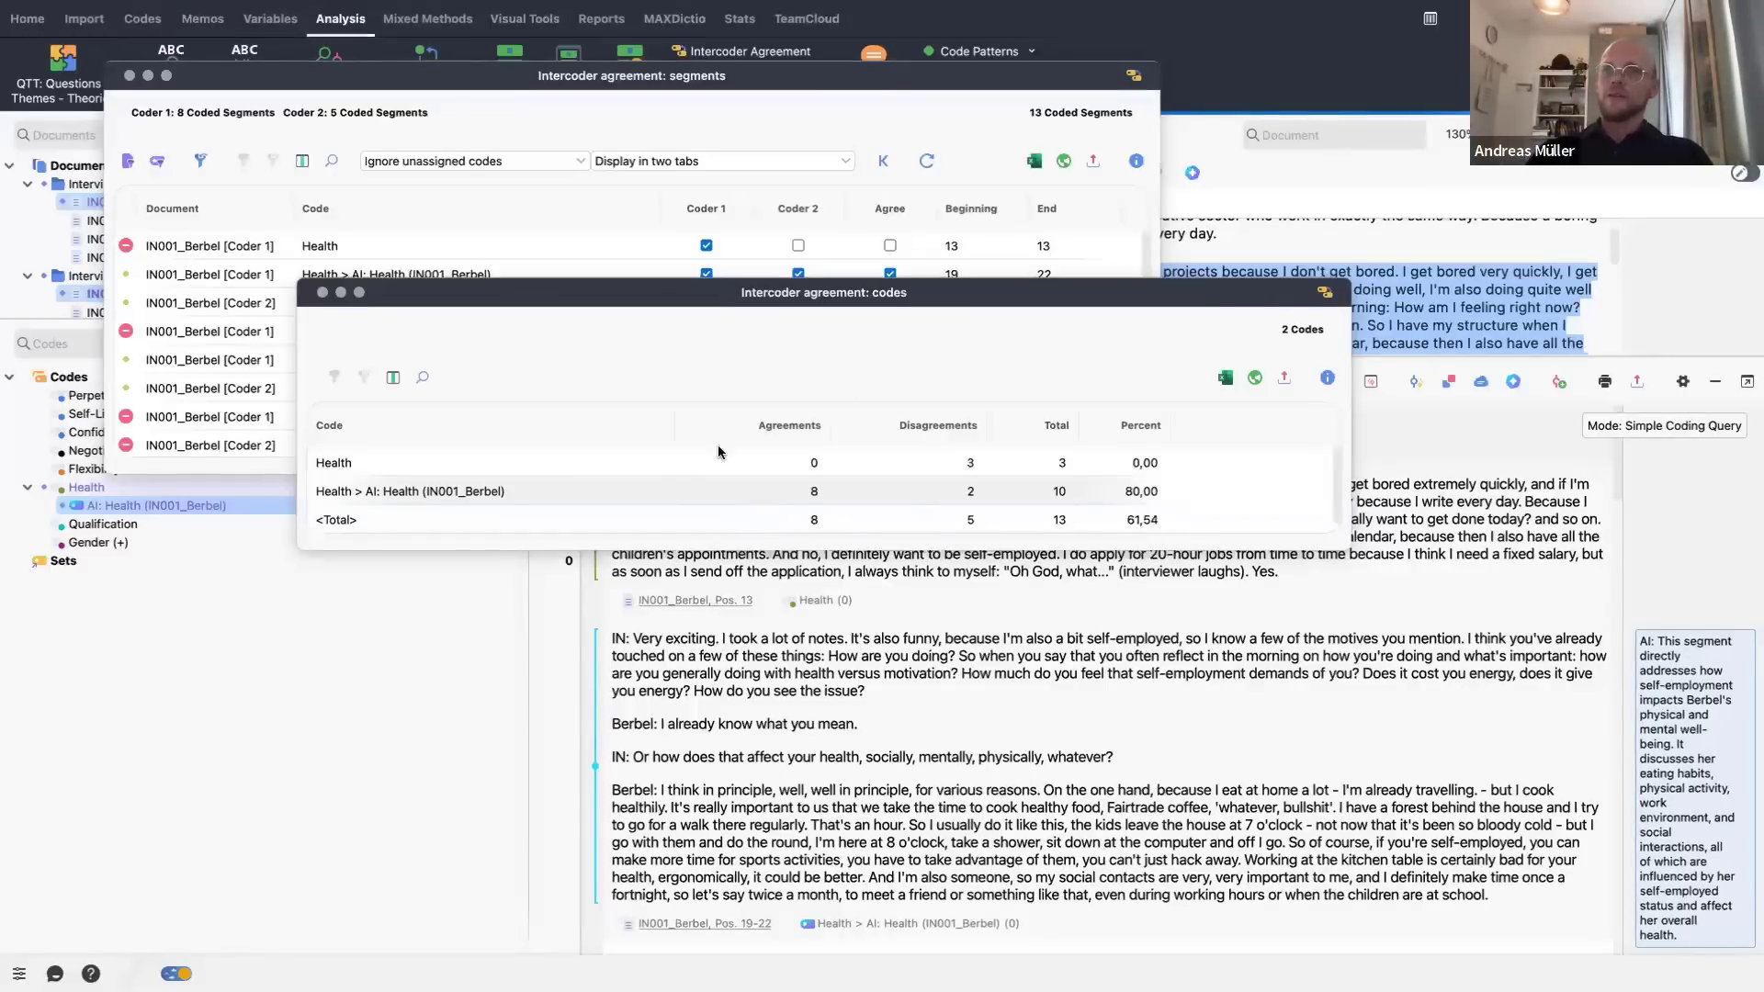
click(630, 466)
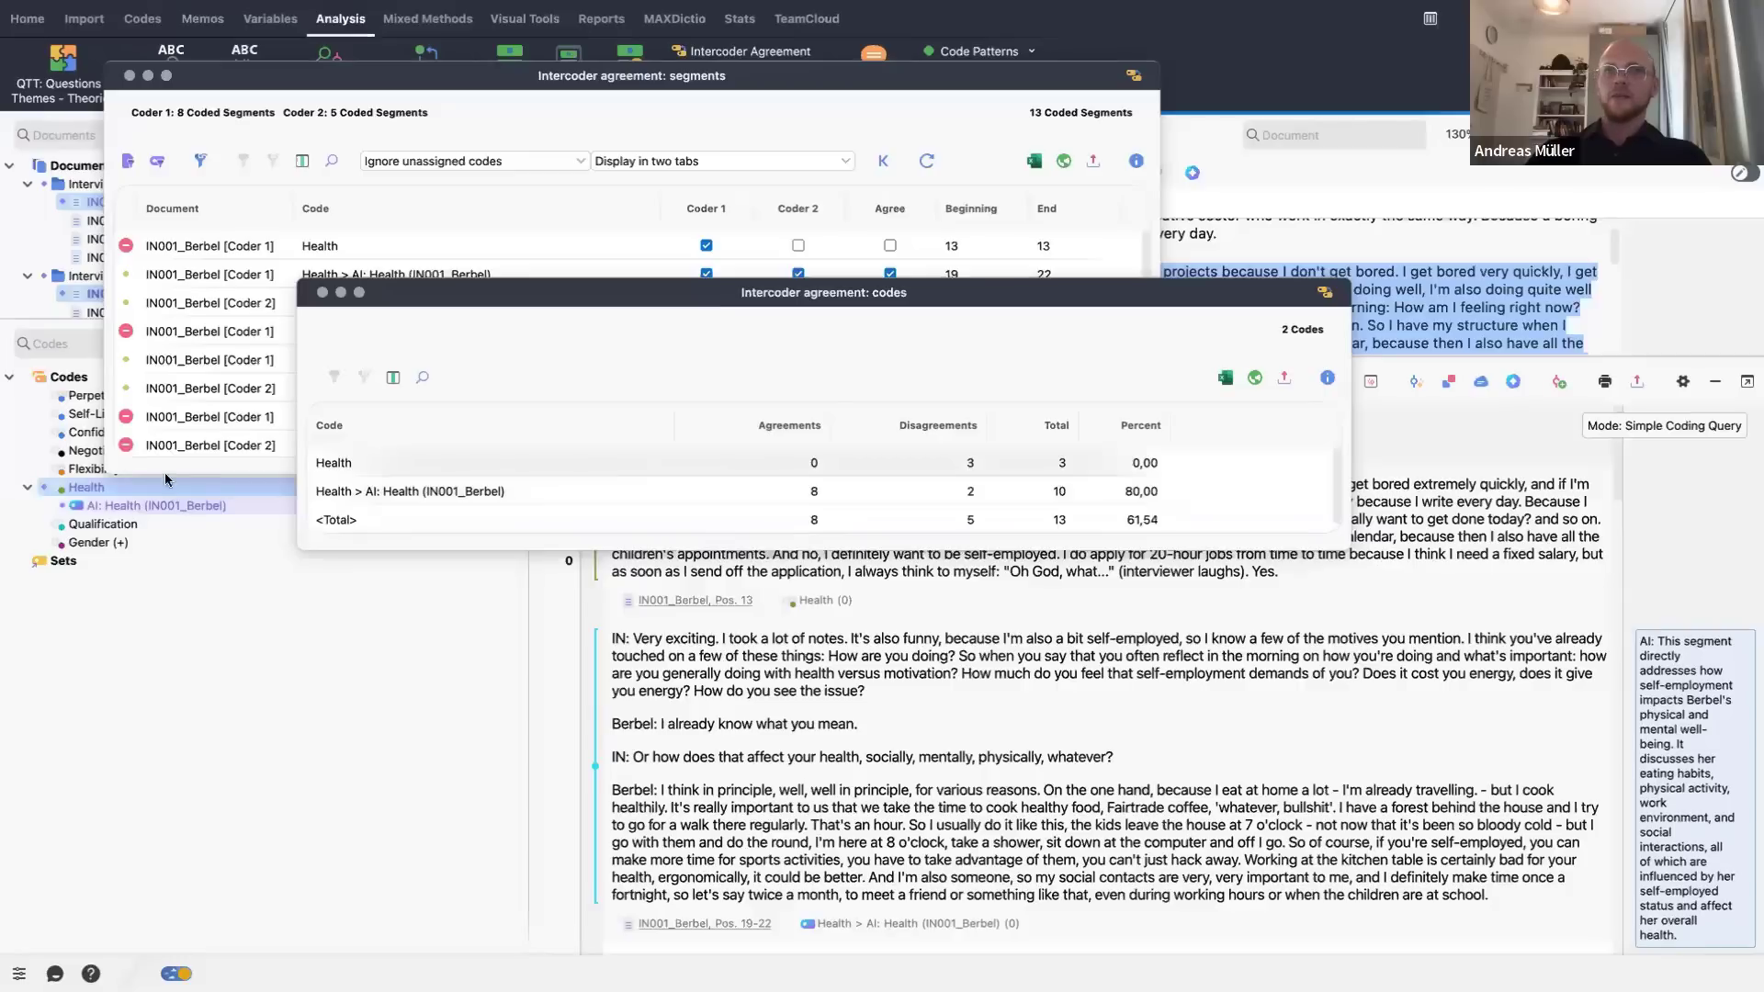
click(730, 488)
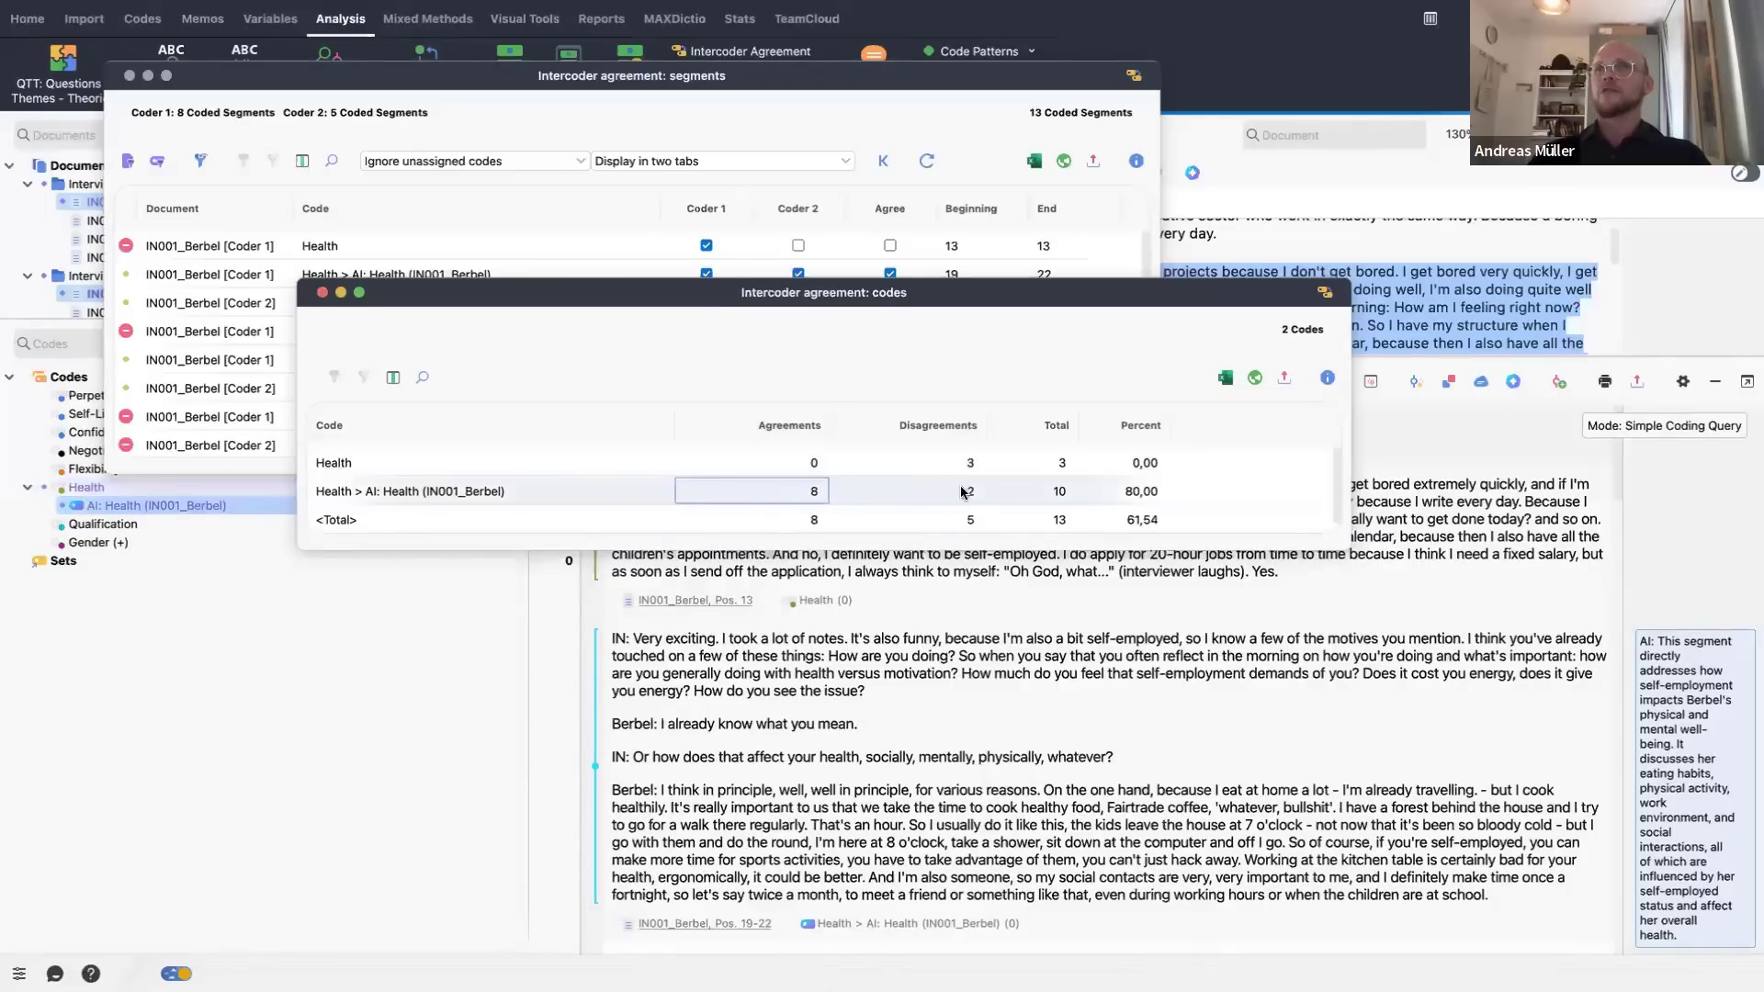
drag(786, 283, 744, 647)
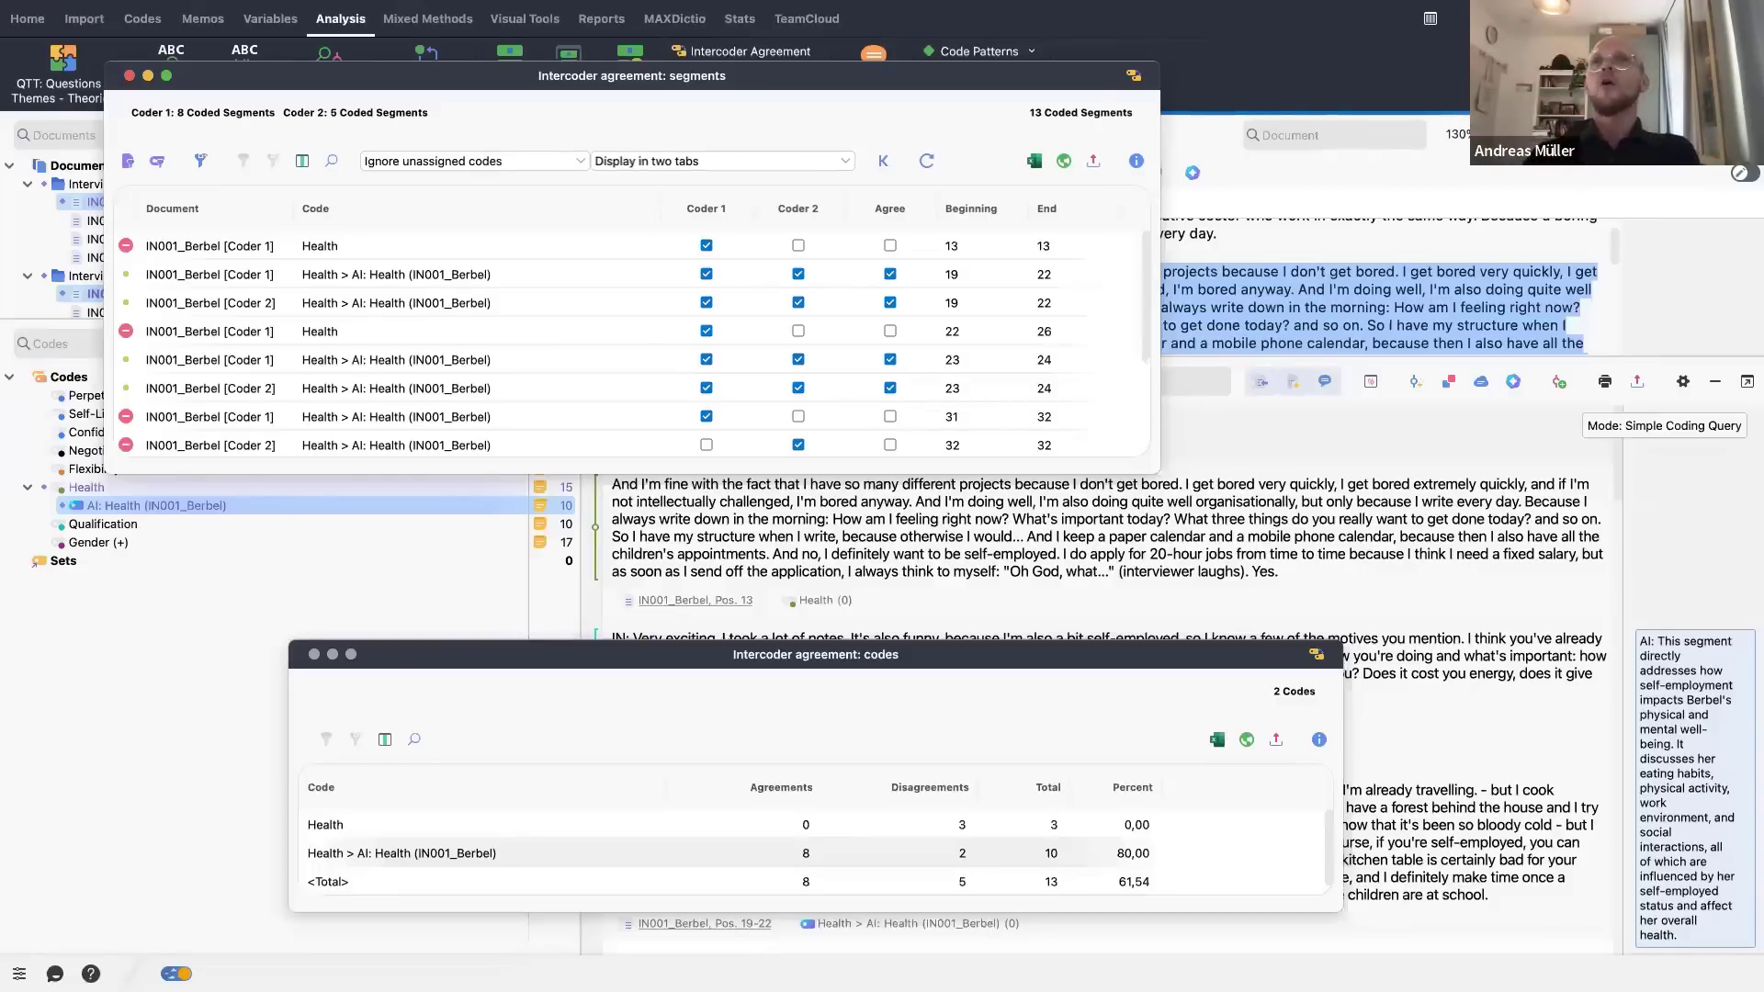
- Close the segment agreement table and read the structured text import's tagging instructions without importing a file
click(81, 20)
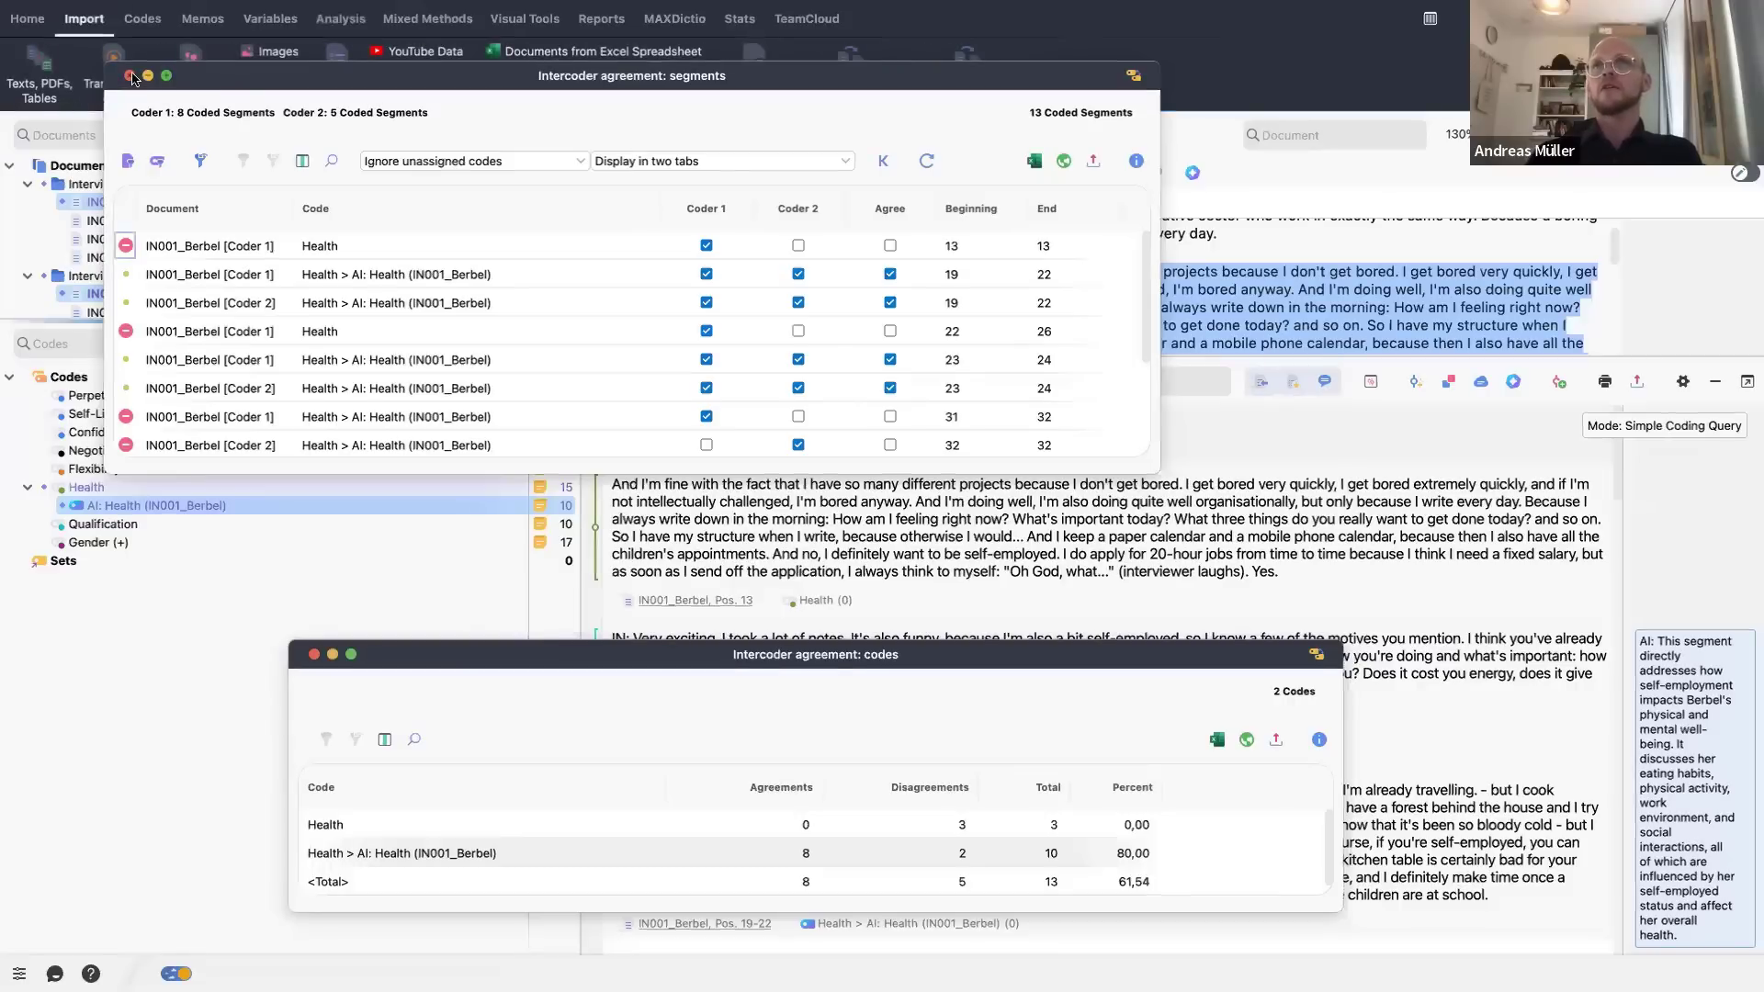
click(129, 75)
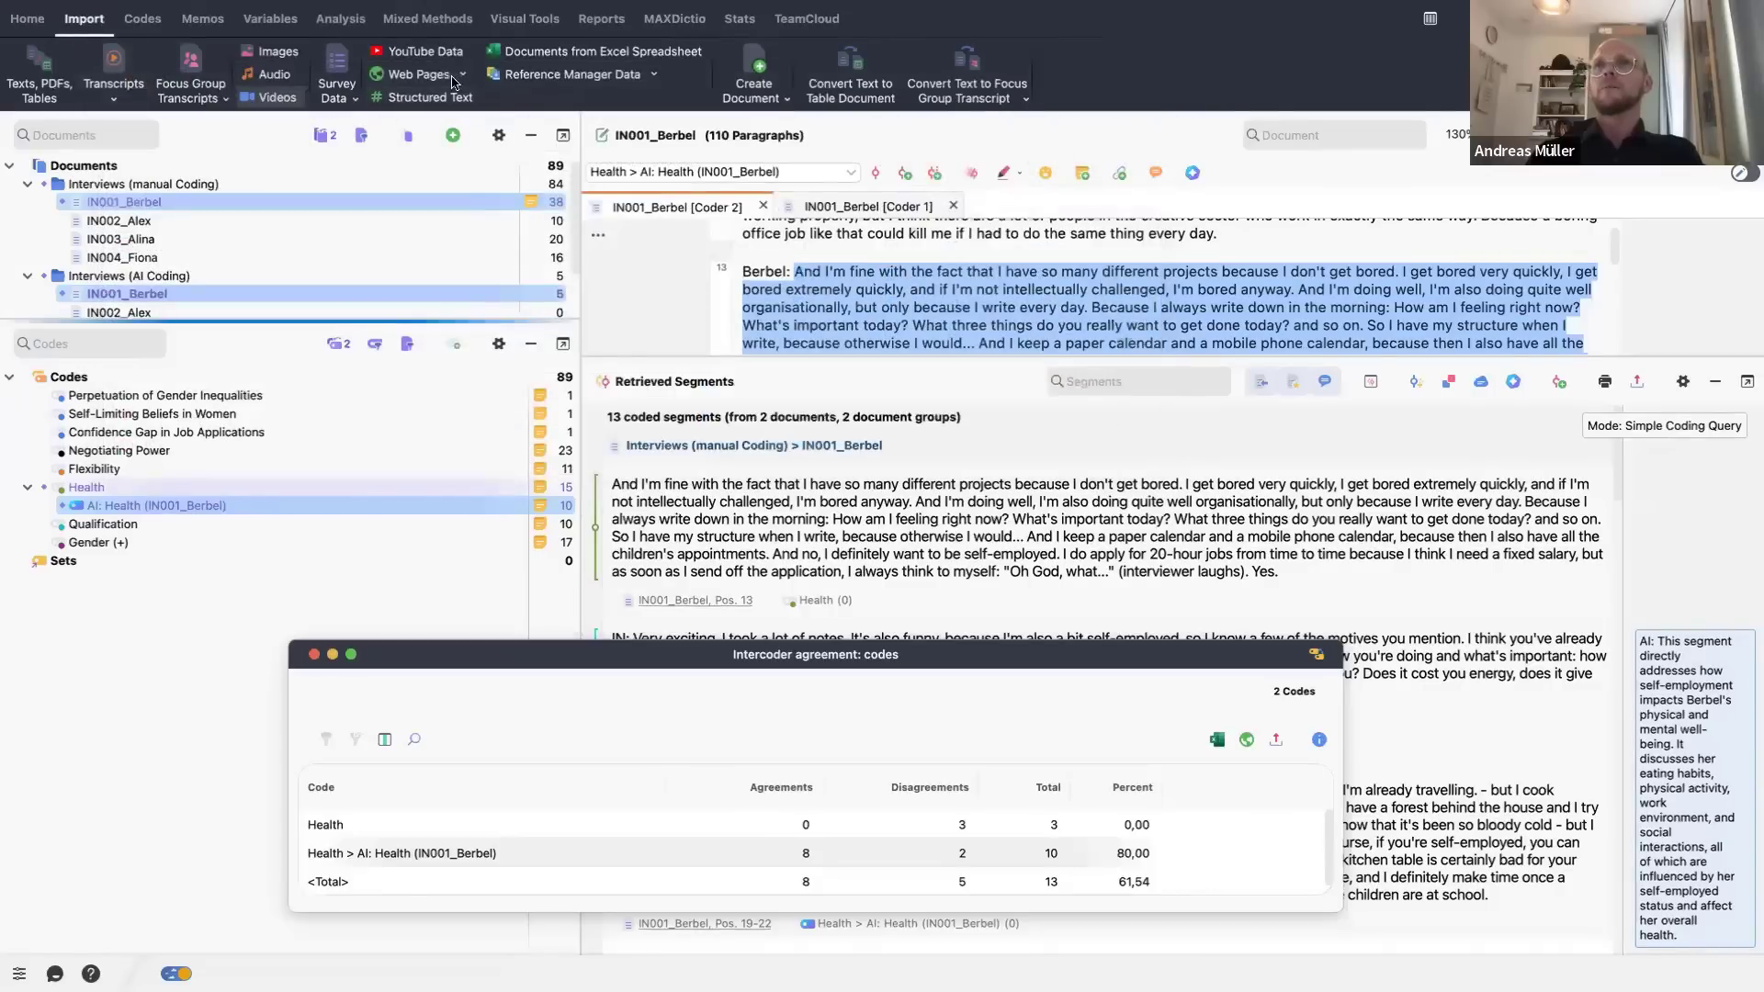
click(430, 97)
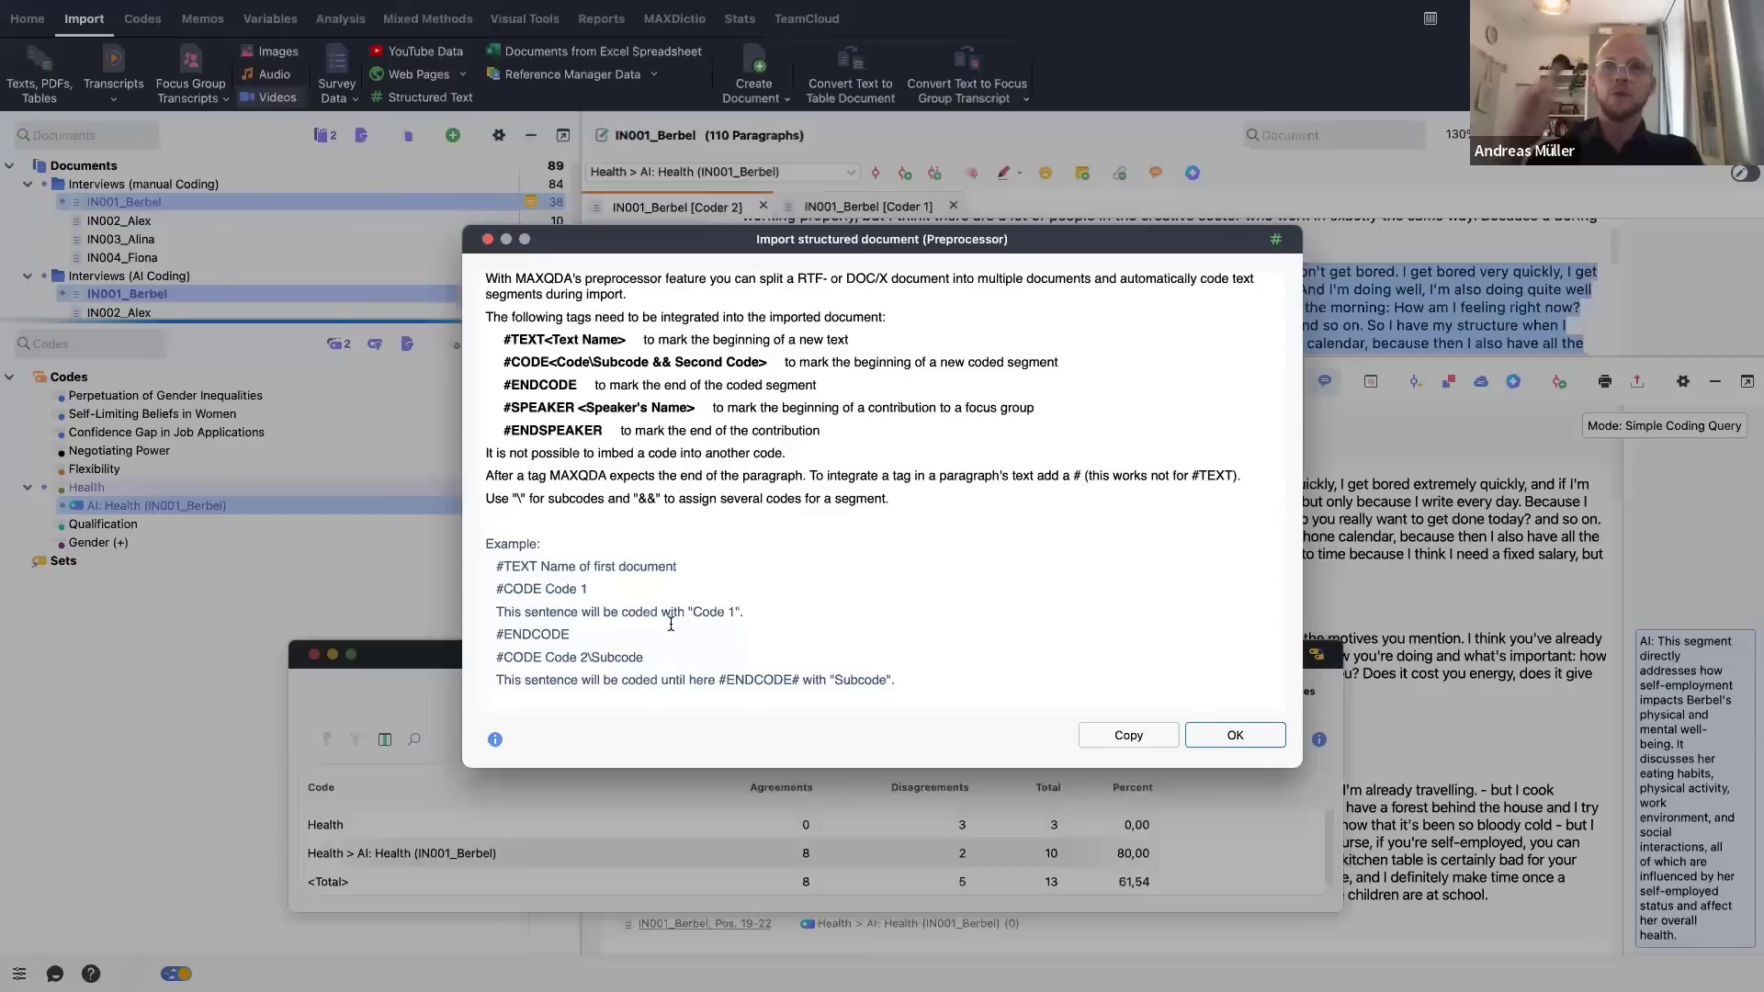
click(487, 240)
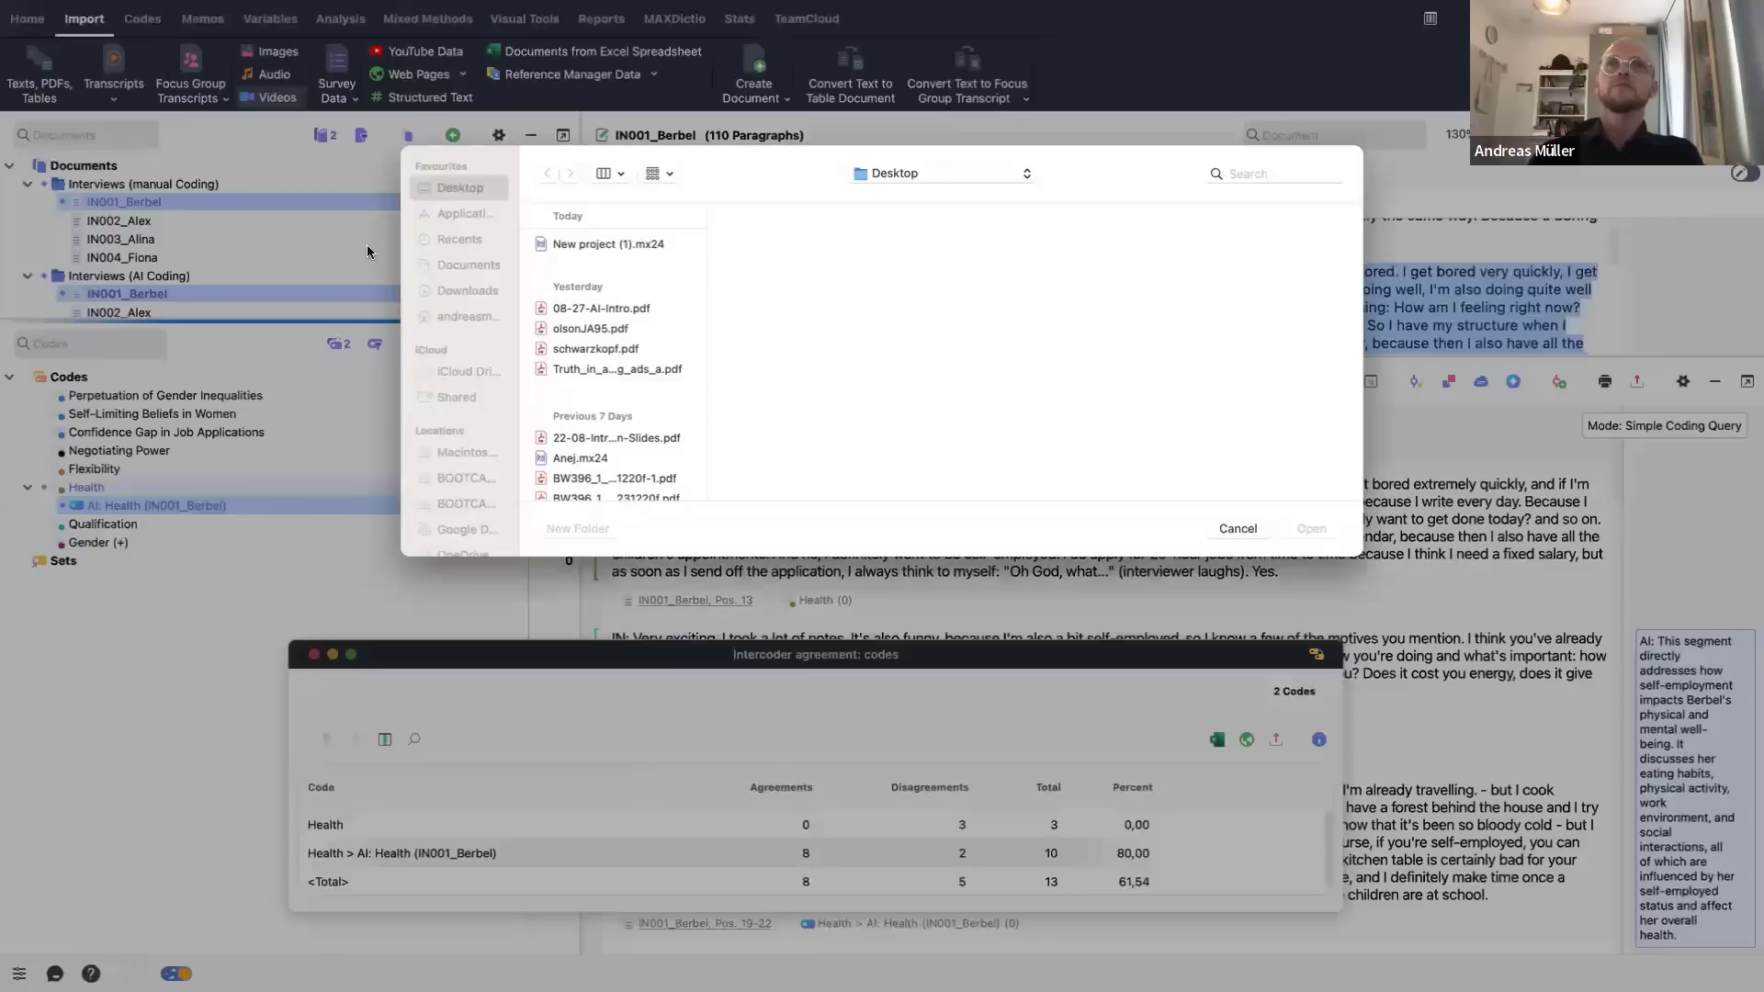
click(1236, 527)
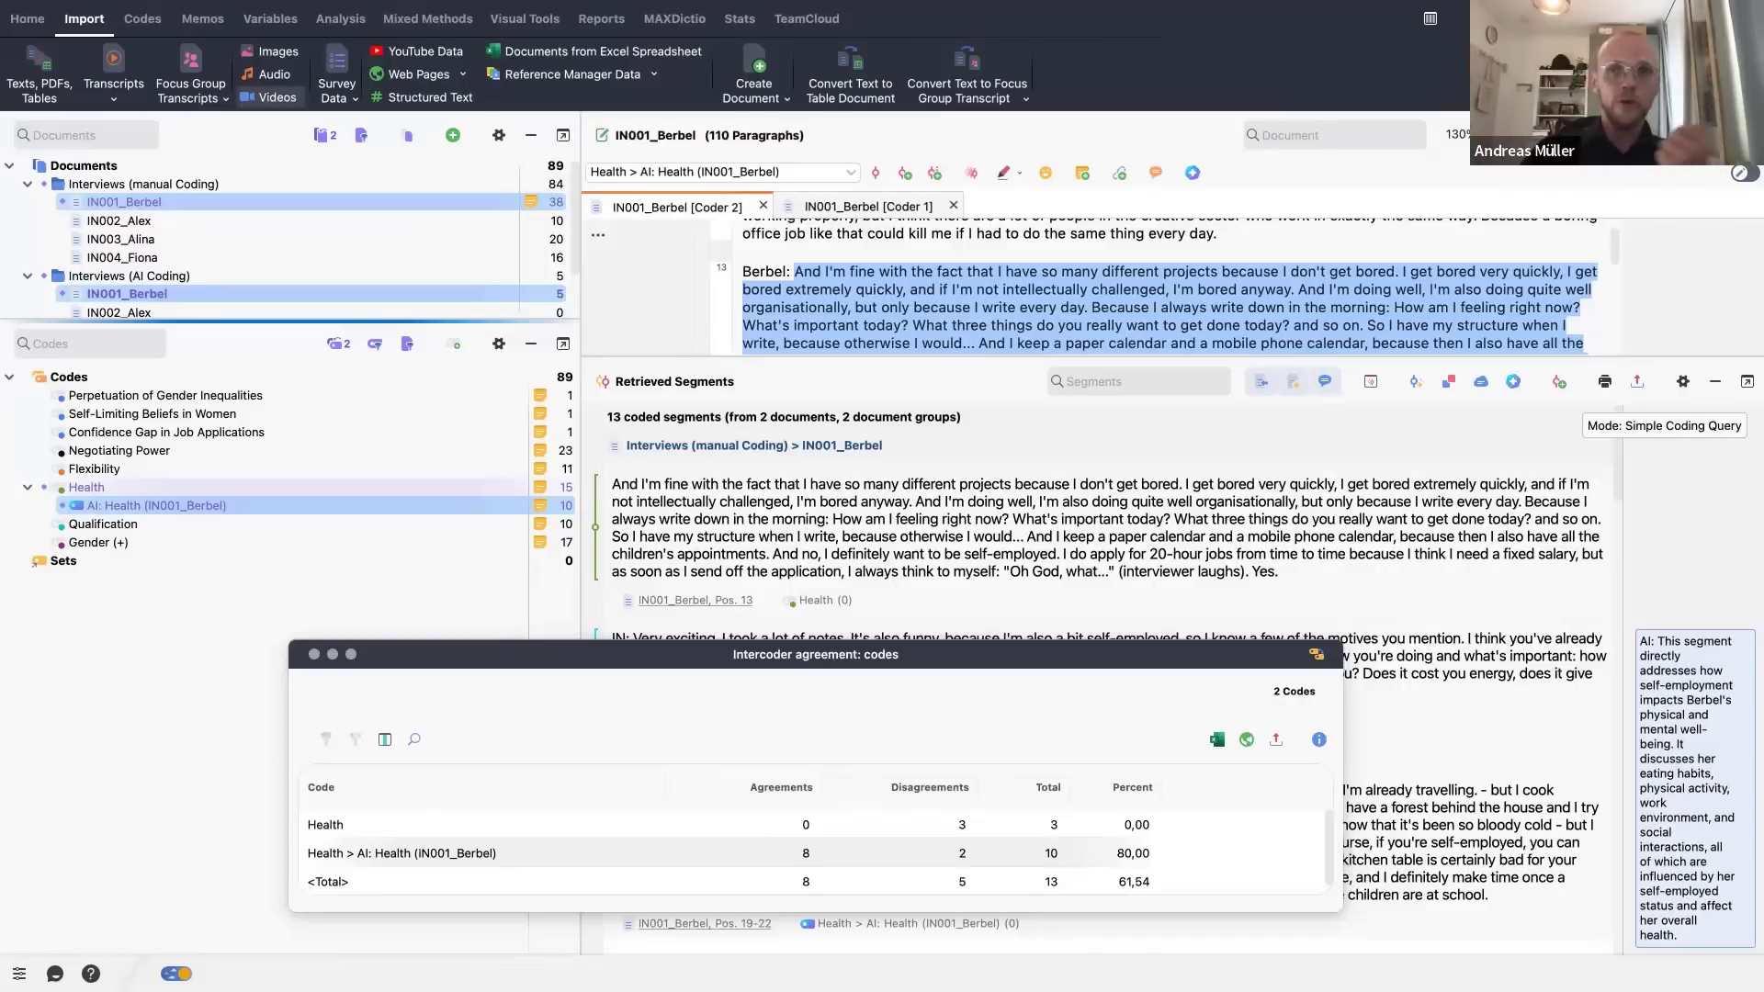
- Minimize the Retrieved Segments and check which AI Assist options are offered for the selected text in paragraph 13
click(1714, 381)
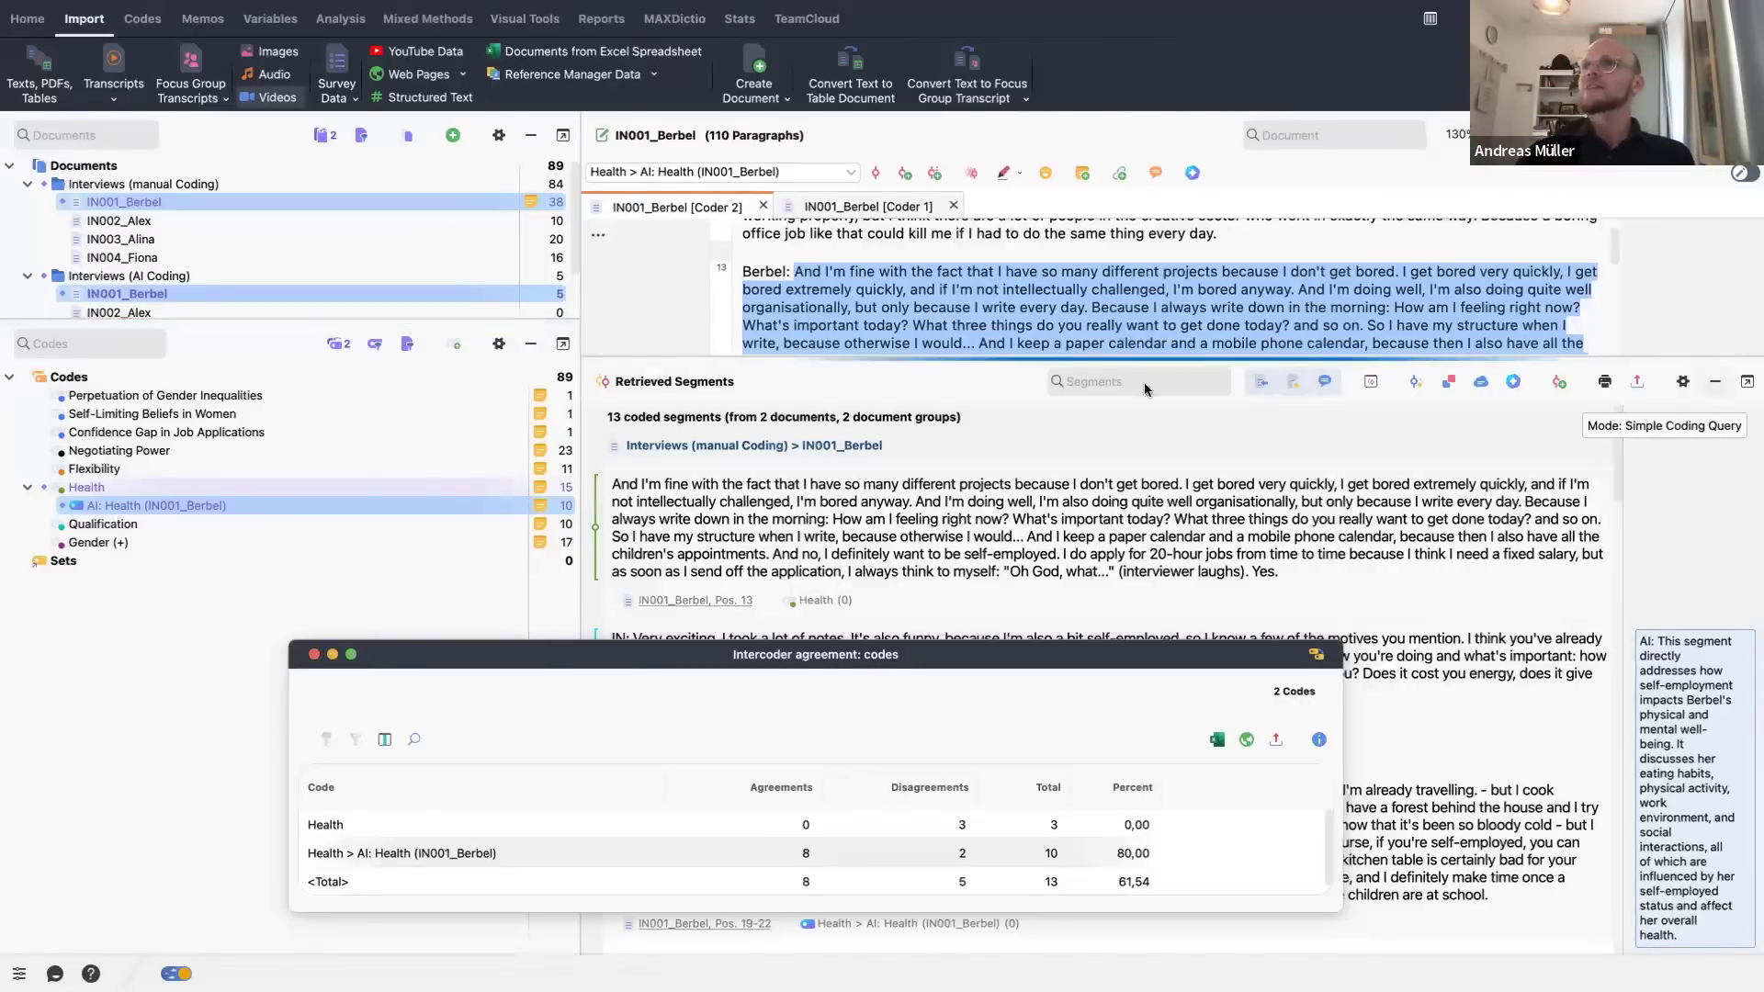
right_click(915, 316)
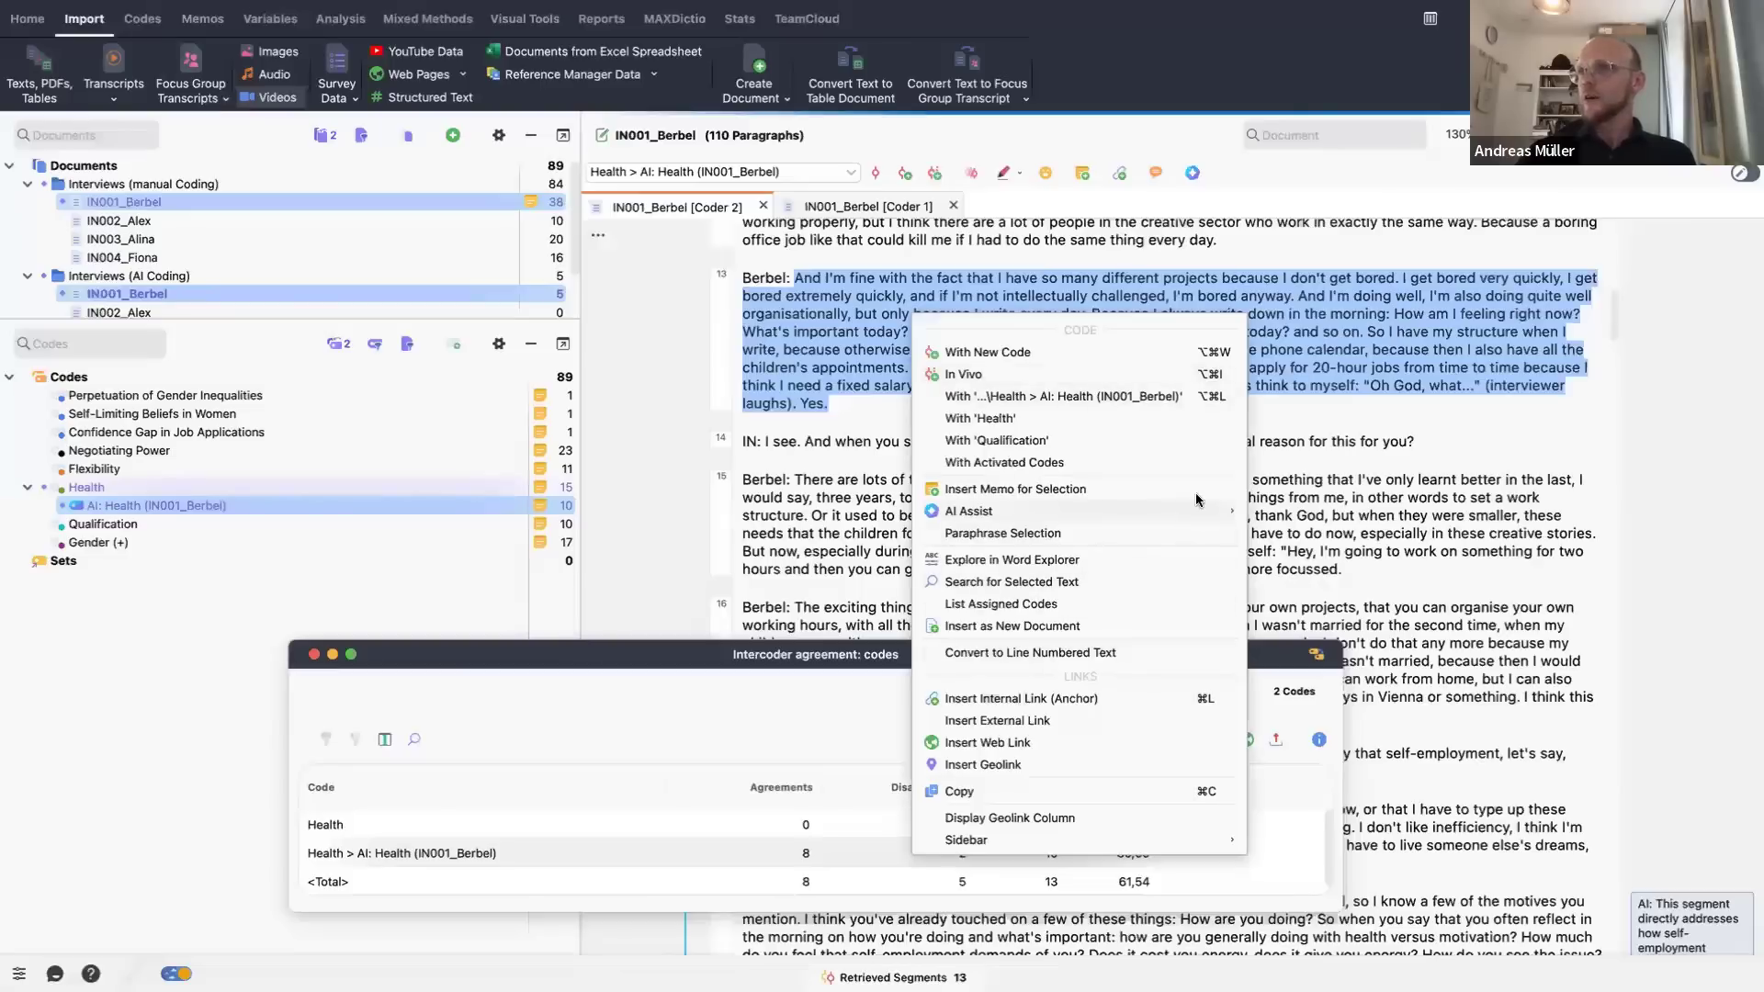
mouse_move(1231, 511)
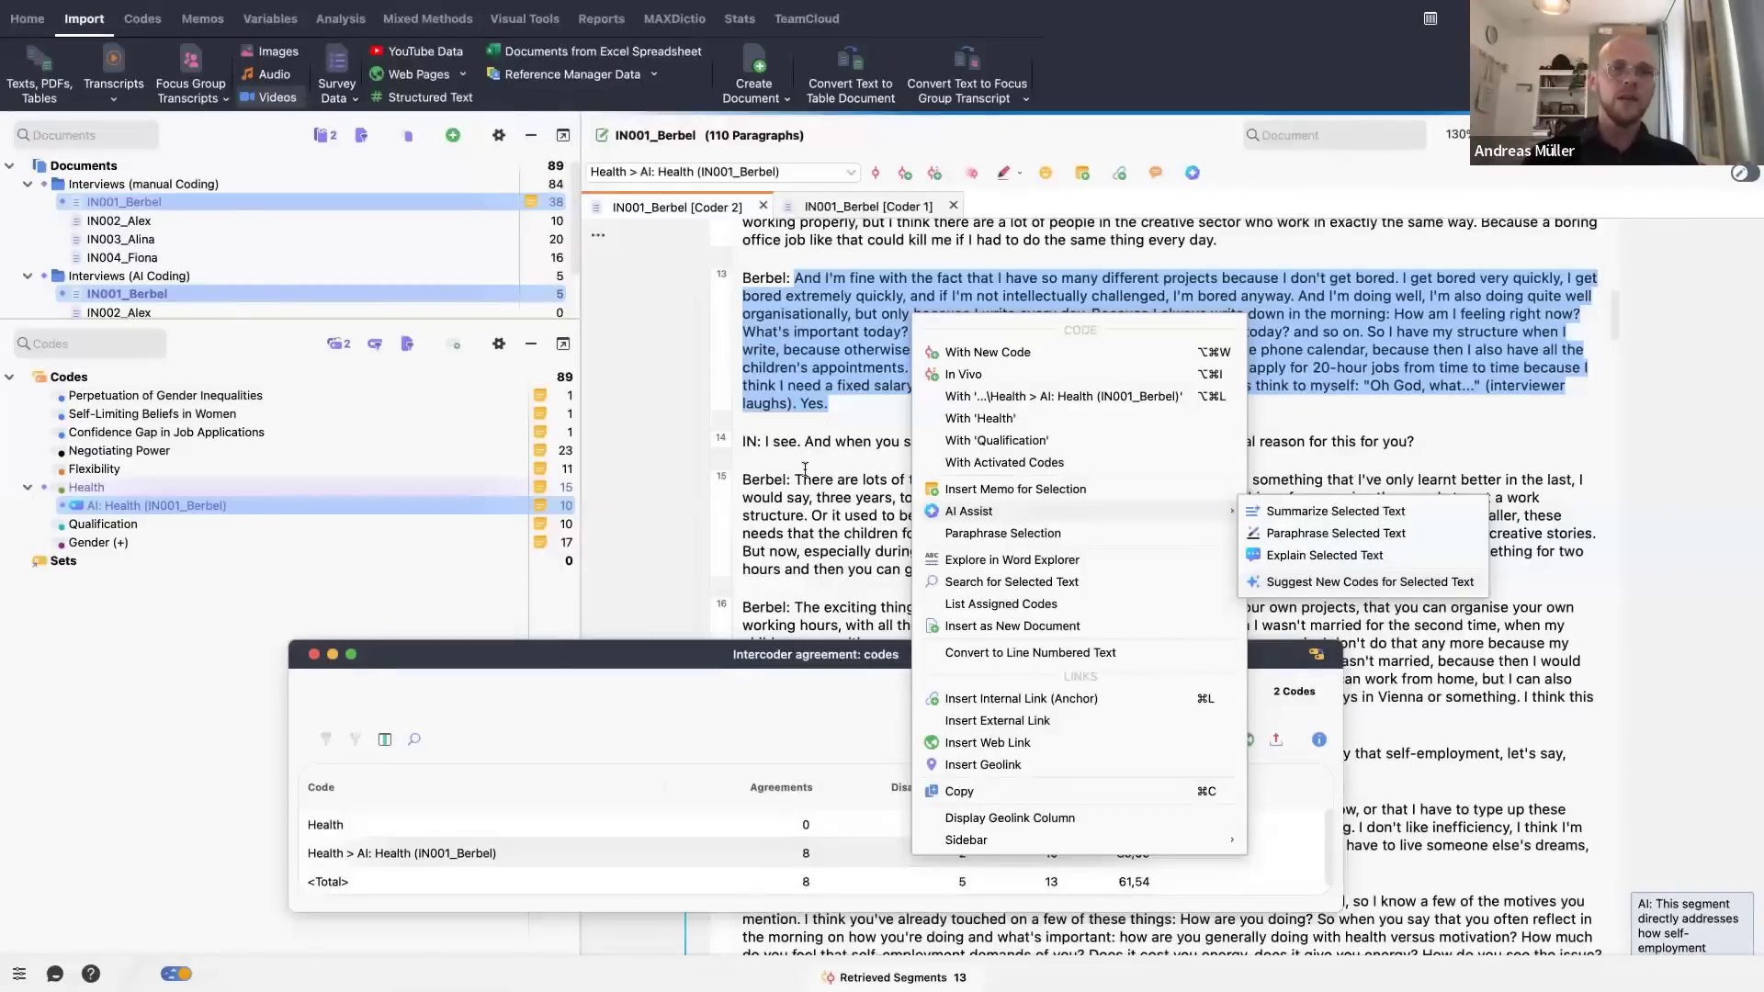
click(753, 393)
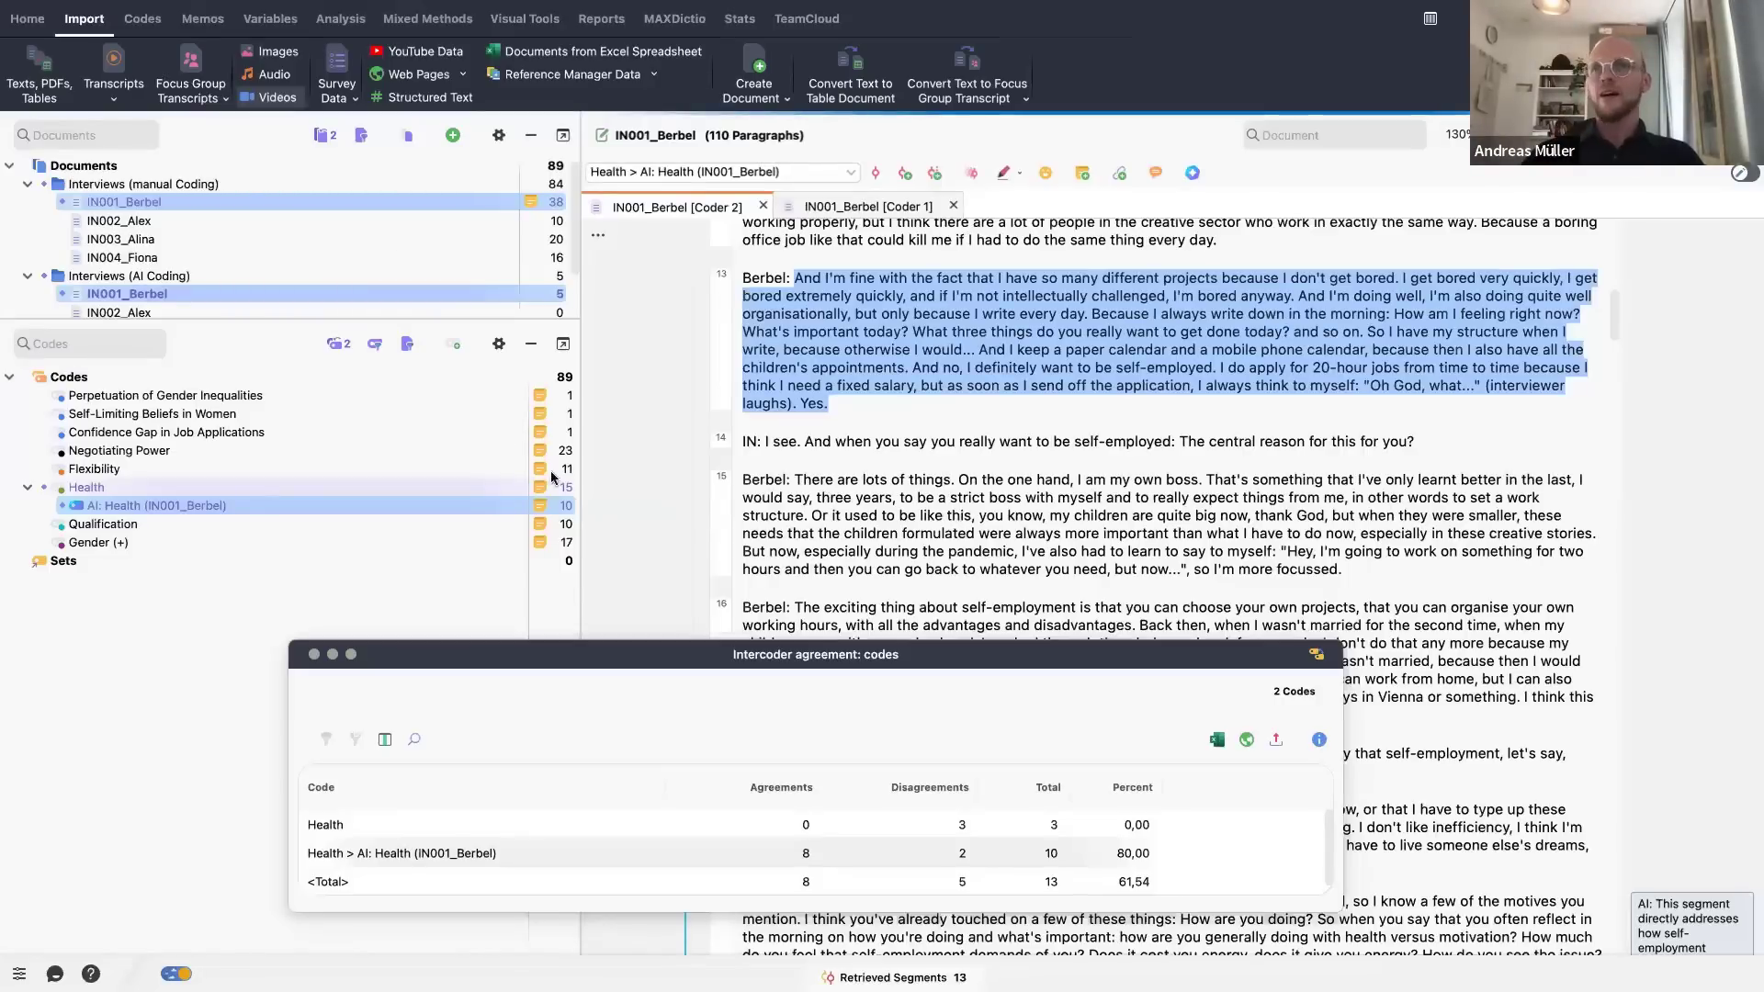
- Enlarge the Intercoder Agreement codes table to review its results once more, and close it
drag(779, 647, 771, 348)
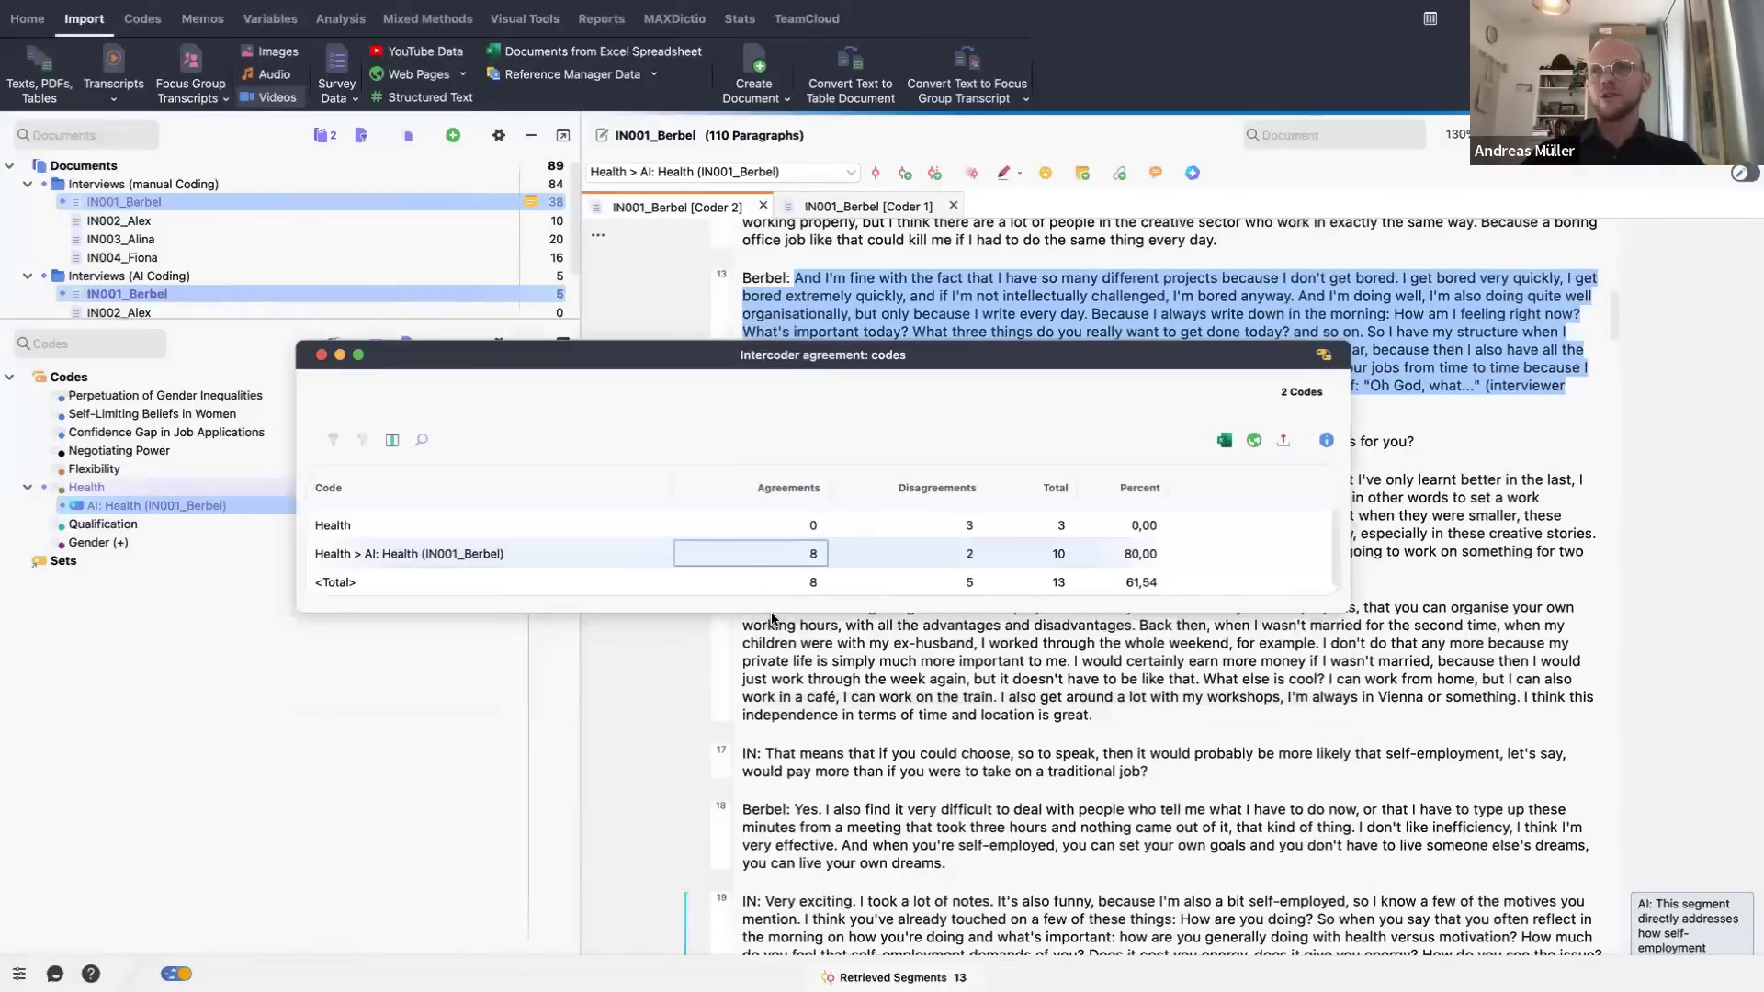
click(786, 613)
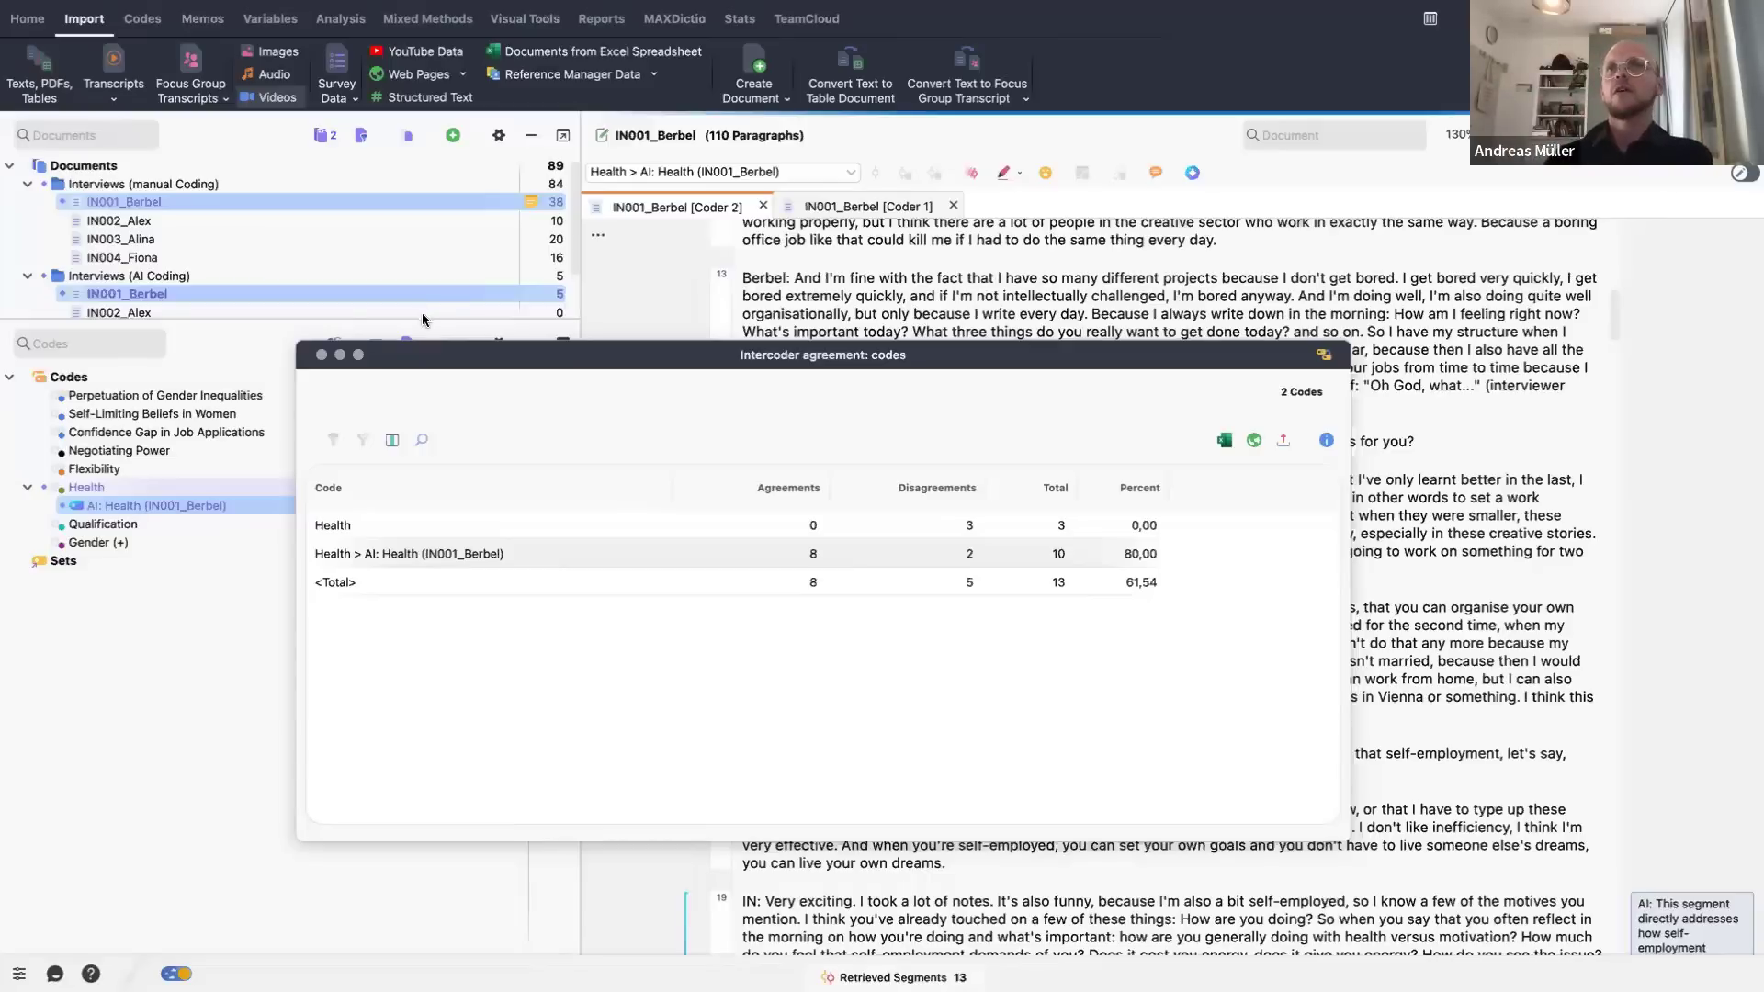
click(320, 356)
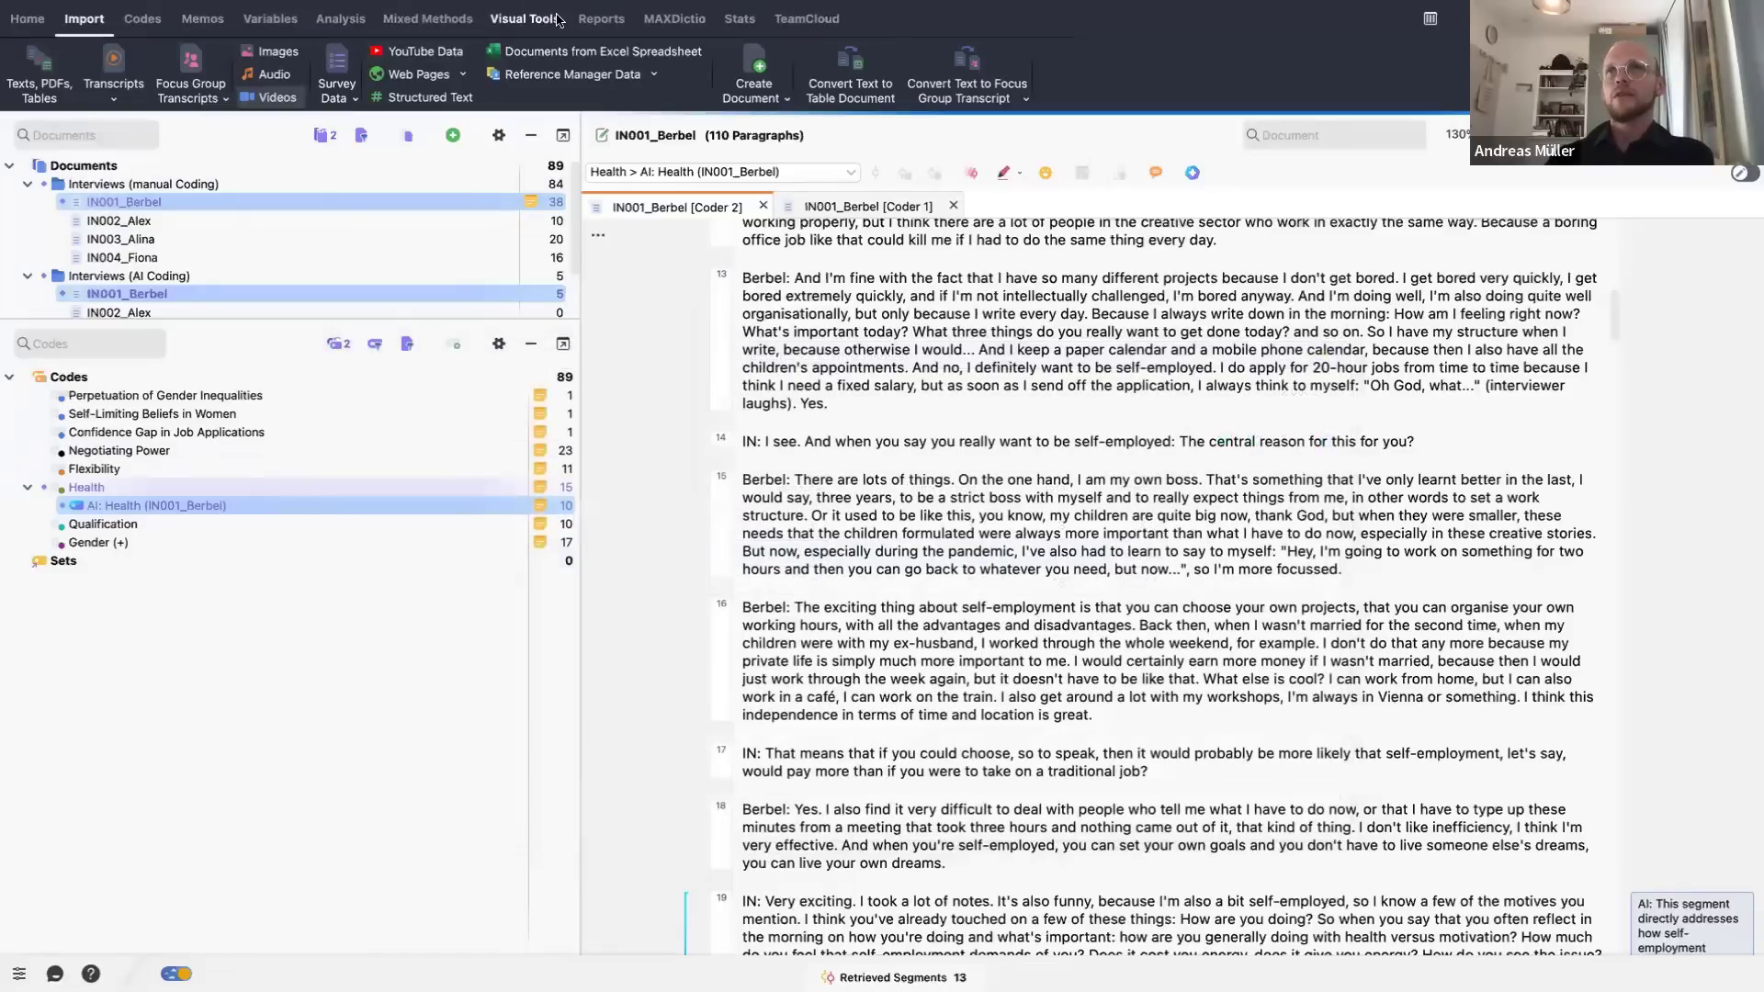
- Generate a Document Comparison Chart of text and table documents, limited to activated documents and activated codes
click(518, 20)
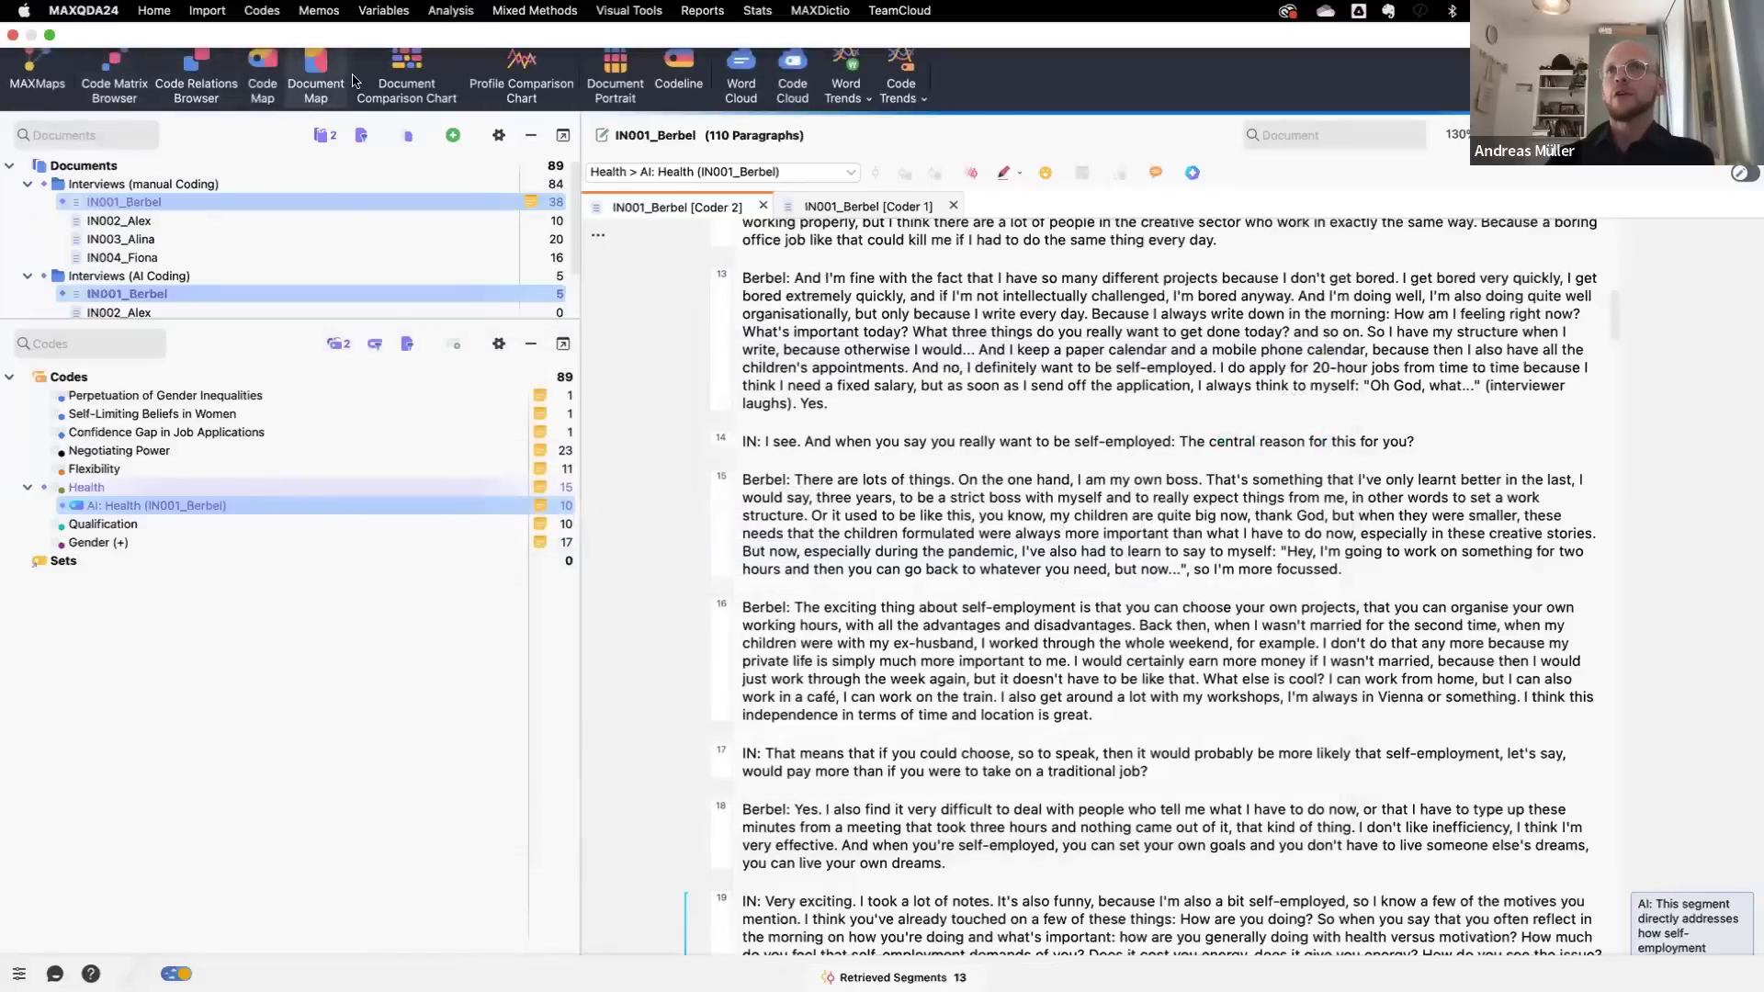
click(406, 77)
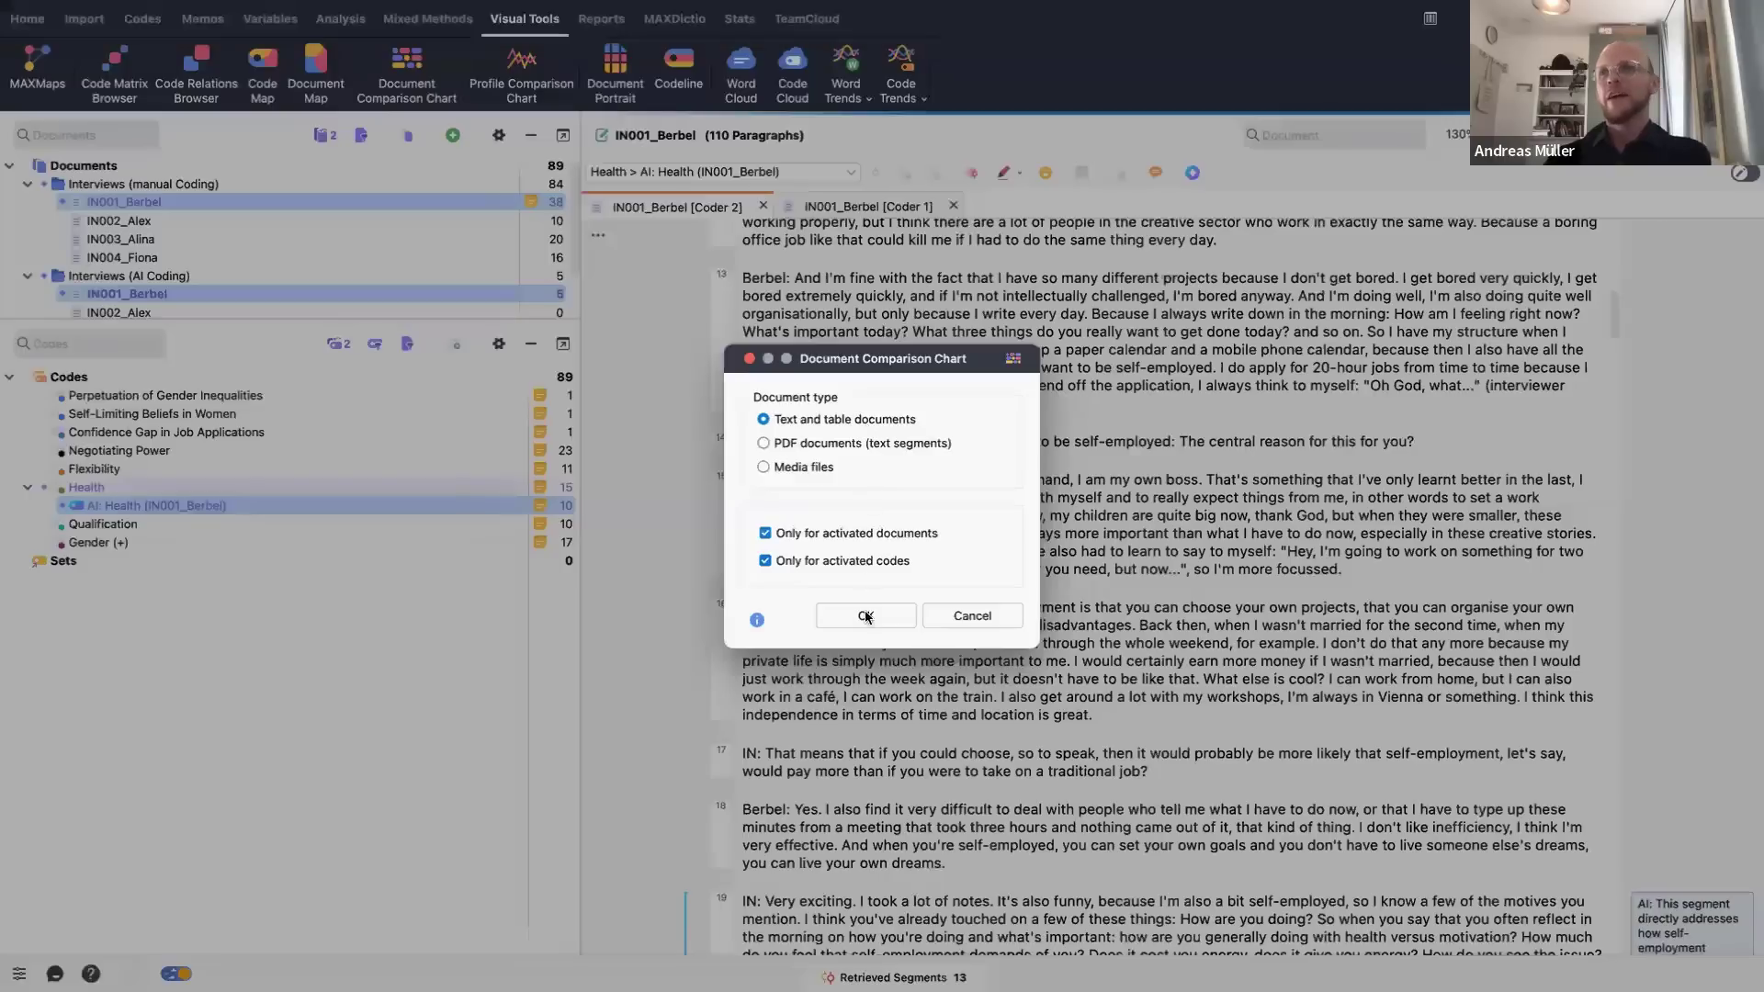
click(864, 613)
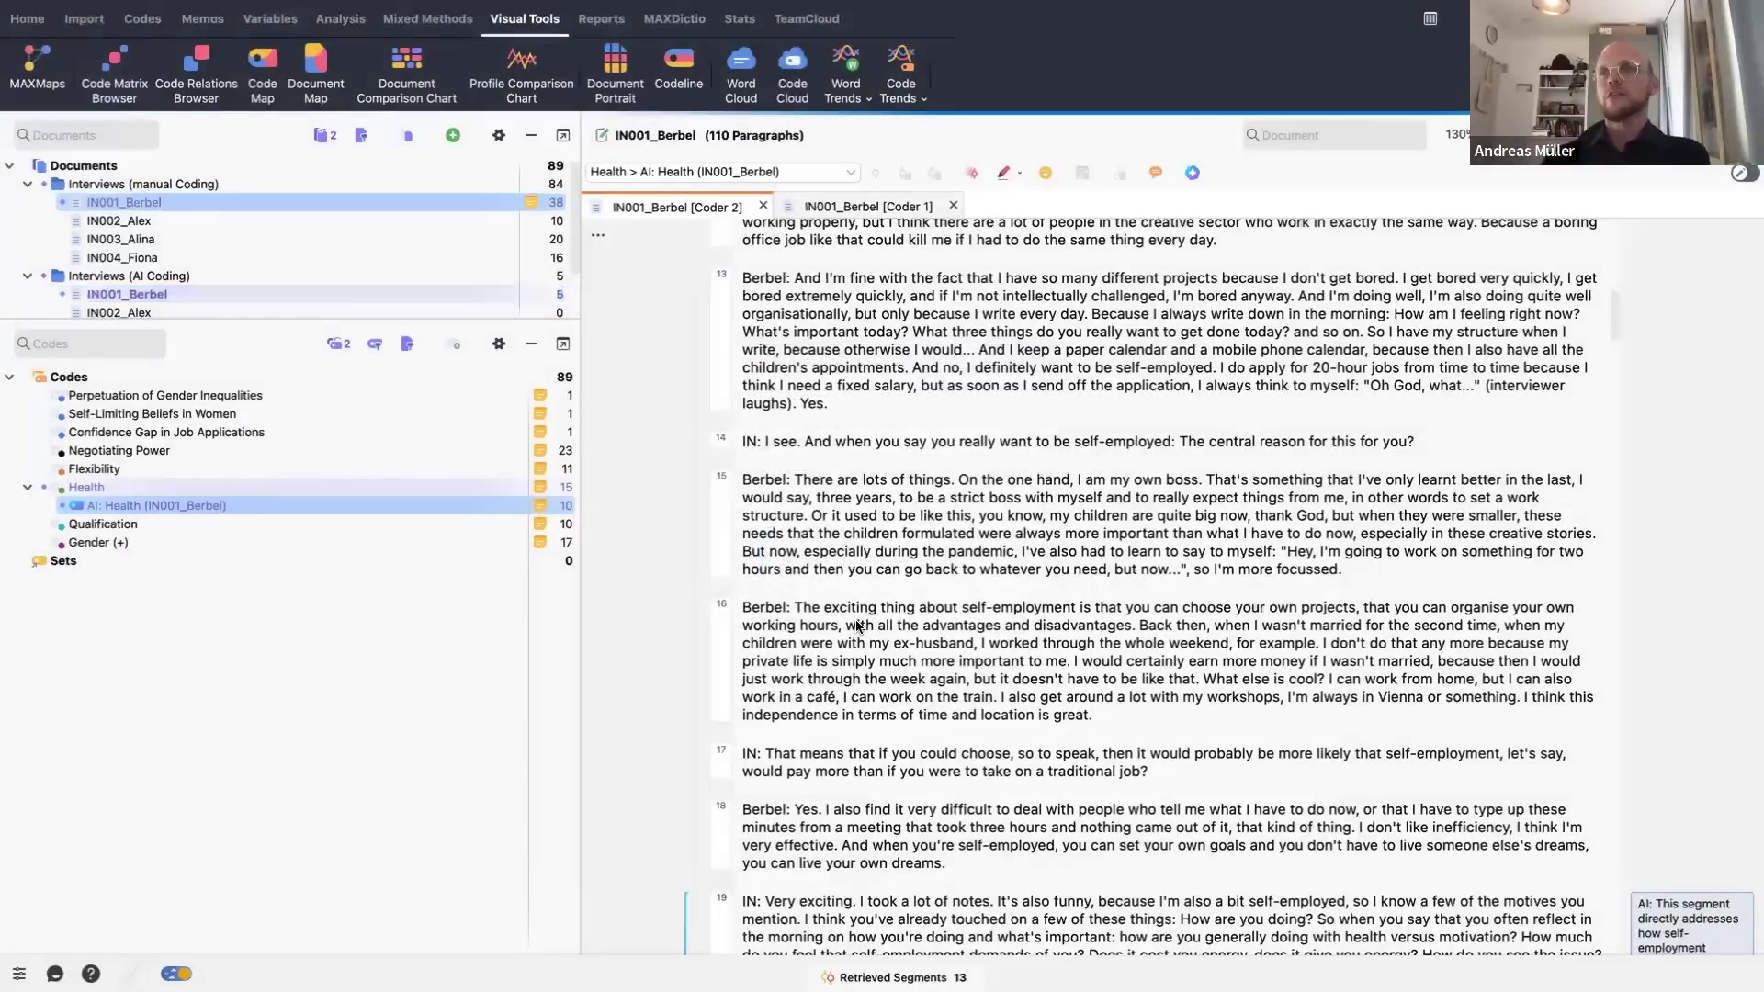
- Fit the comparison chart to the window width and compare the coded paragraphs of the manual and AI versions of IN001
mouse_move(418, 965)
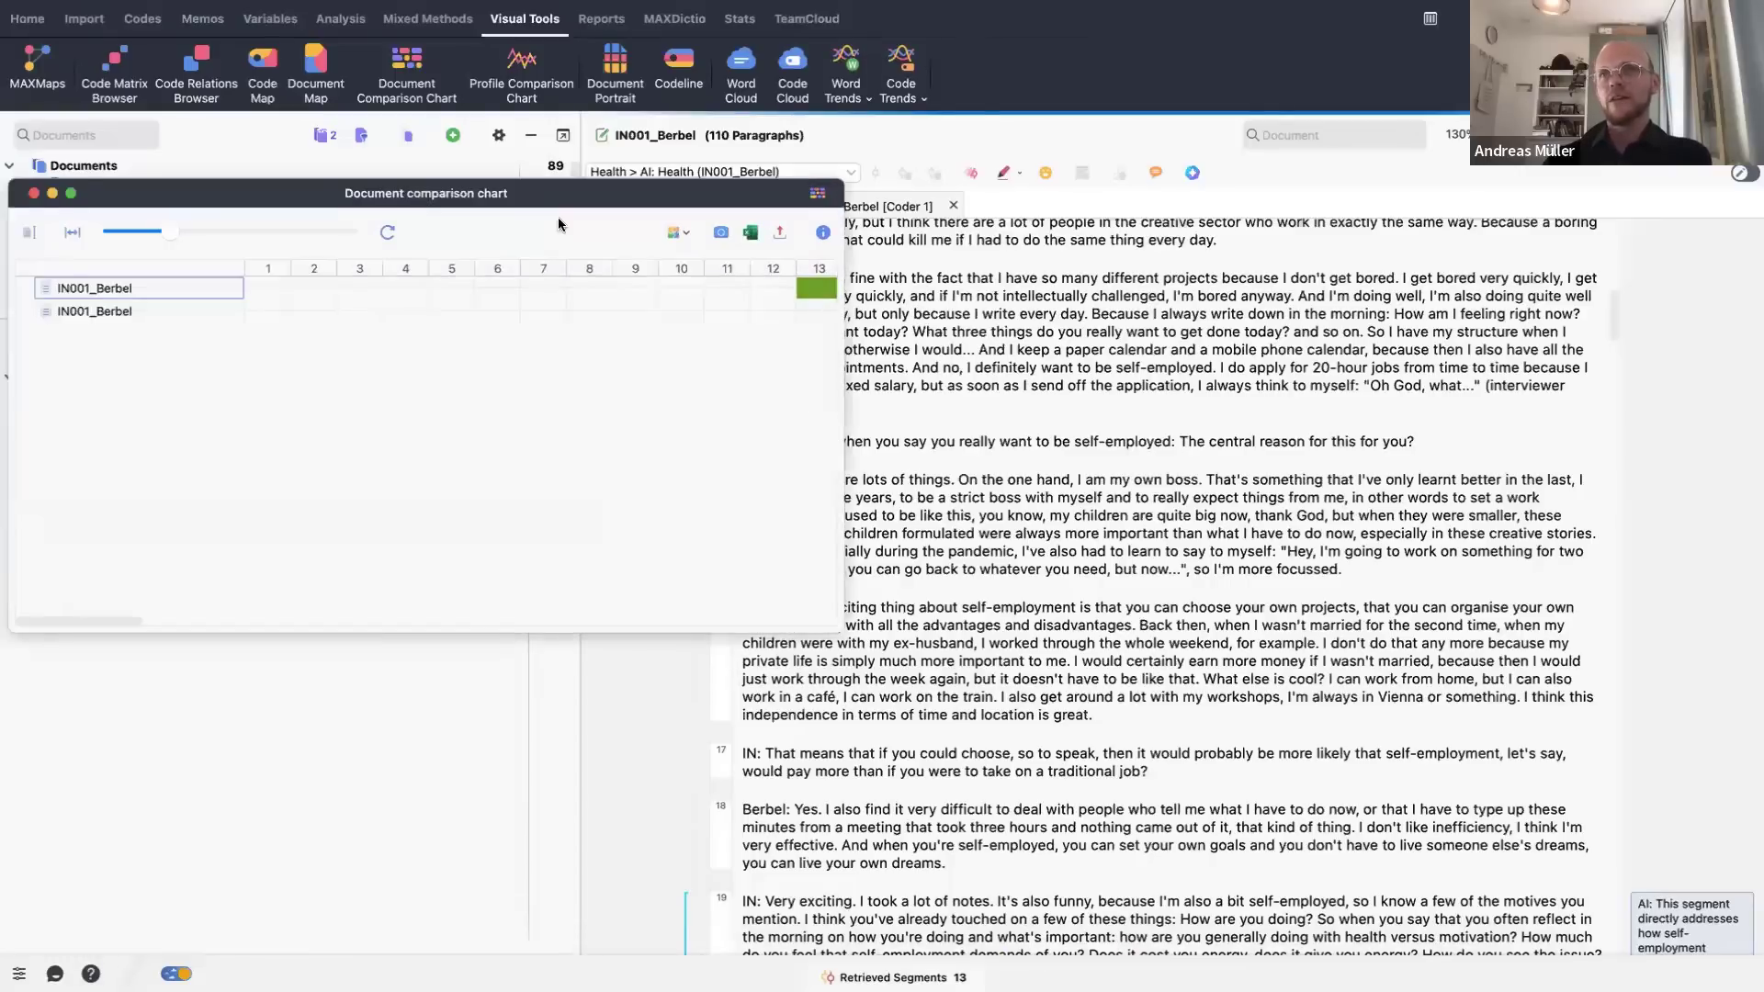
click(74, 242)
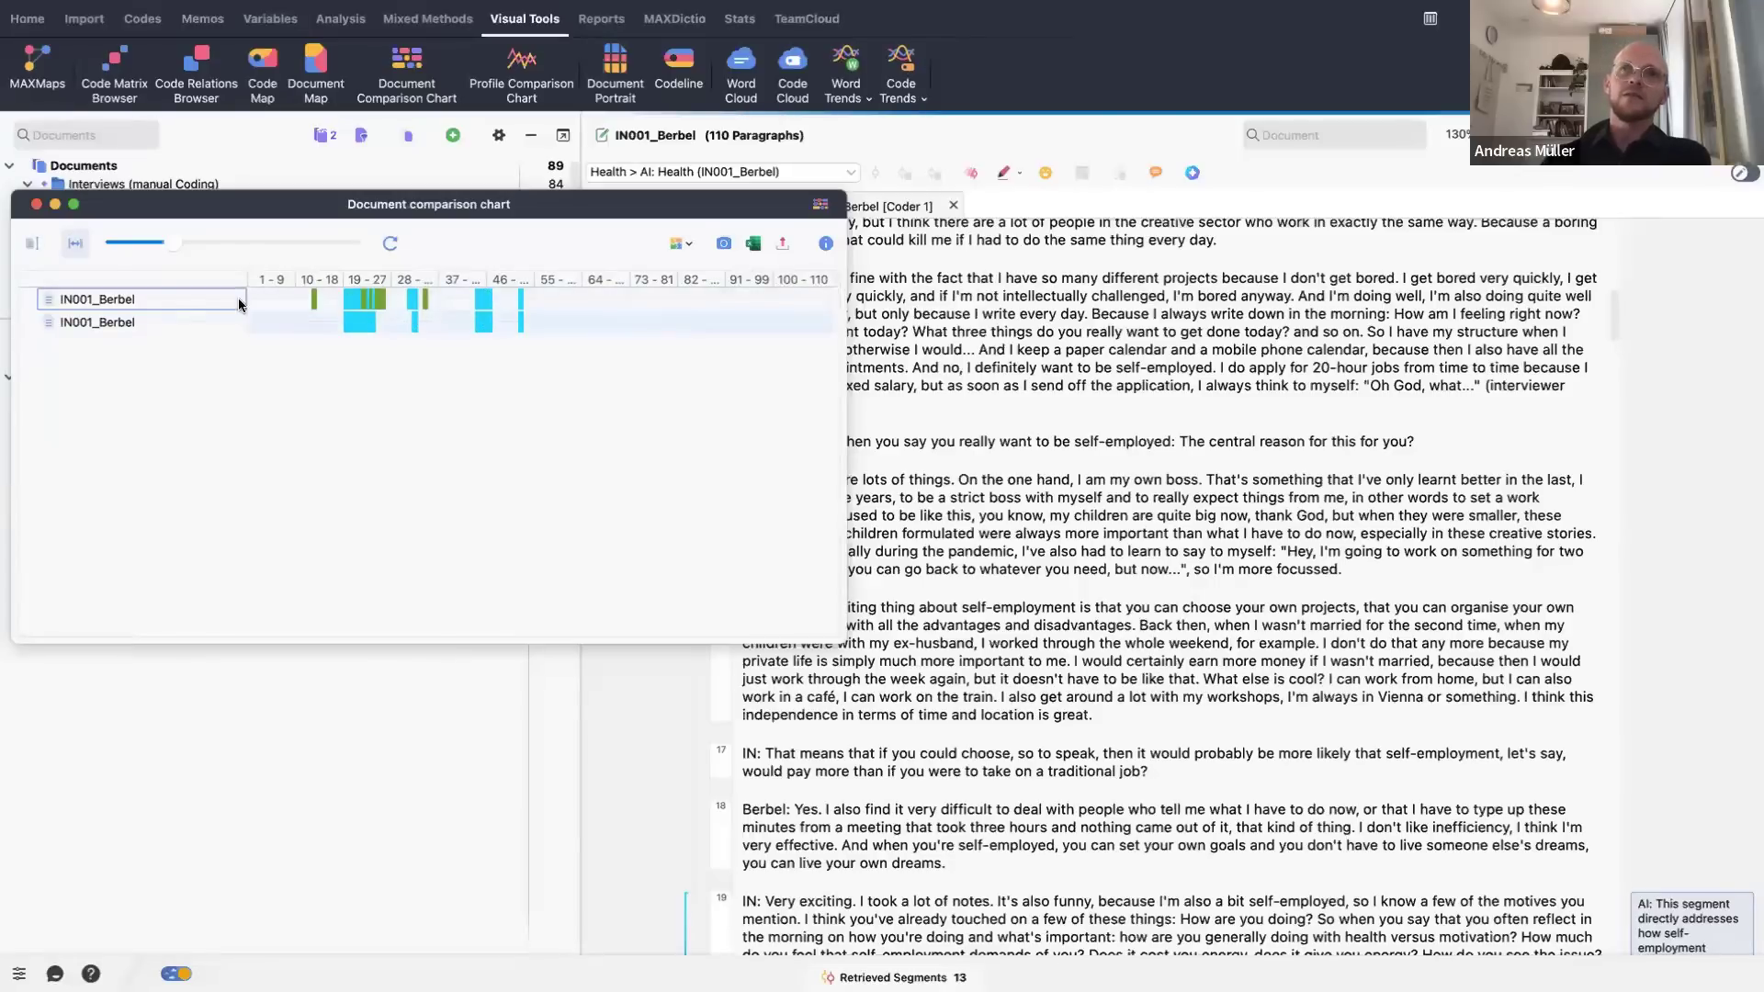
drag(587, 242, 980, 287)
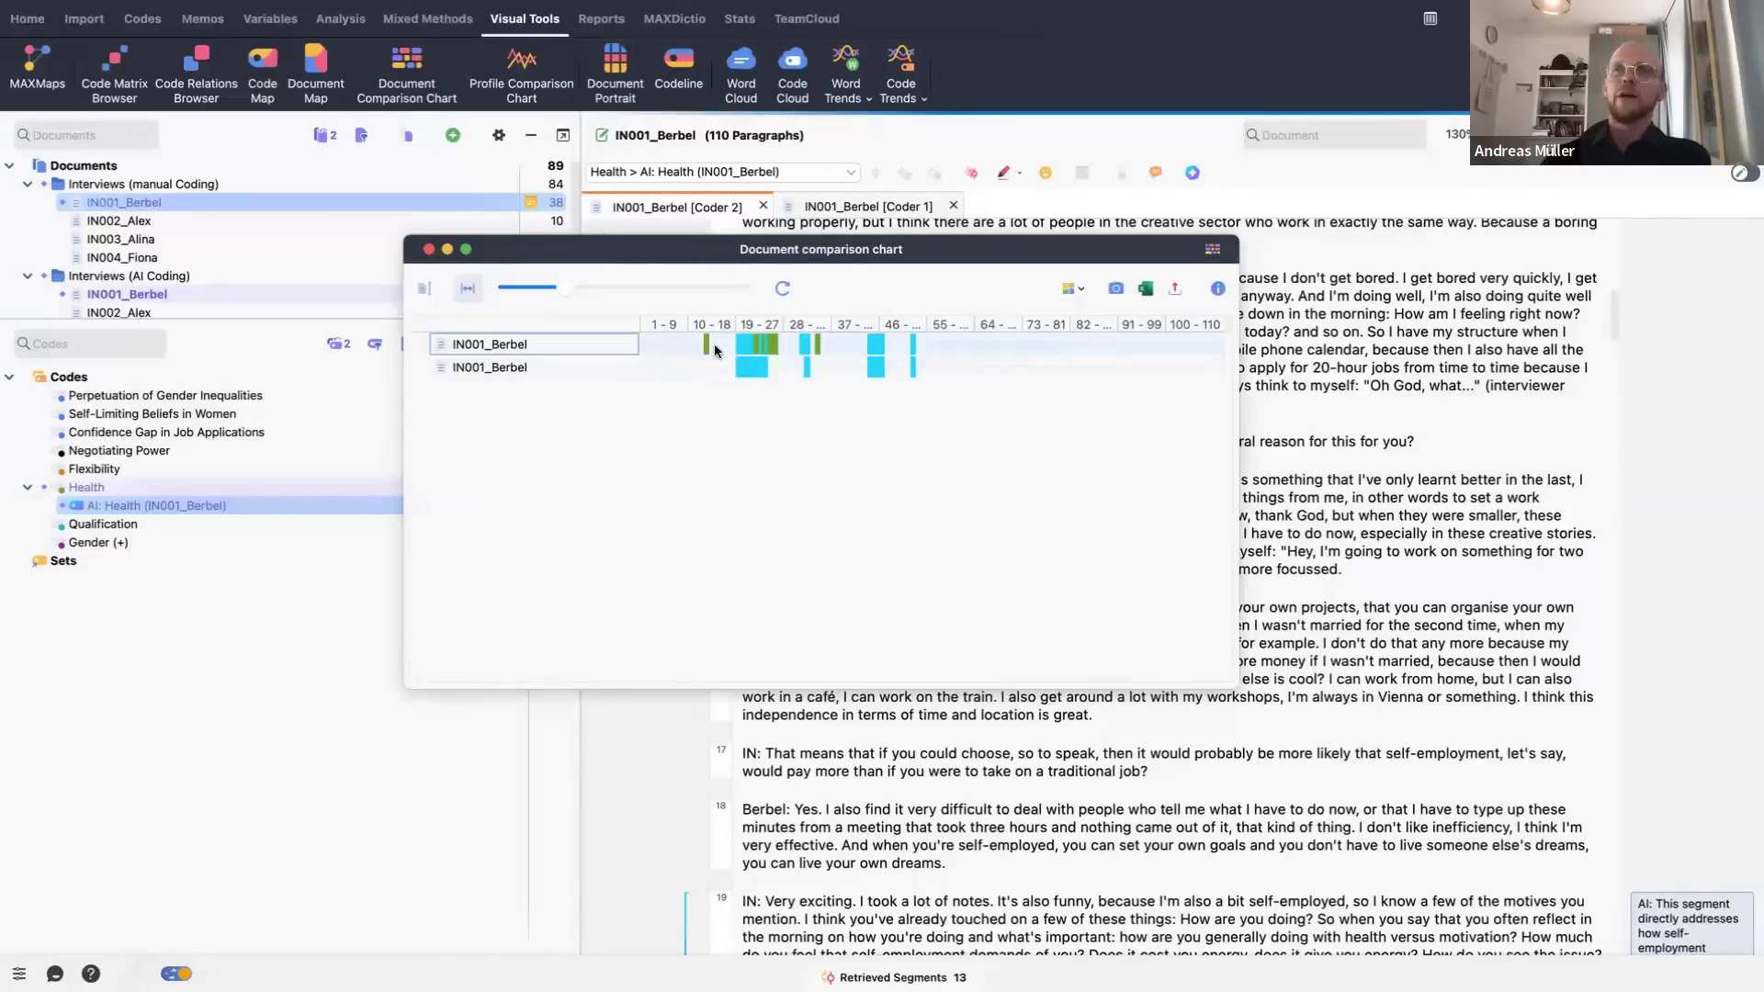
mouse_move(846, 366)
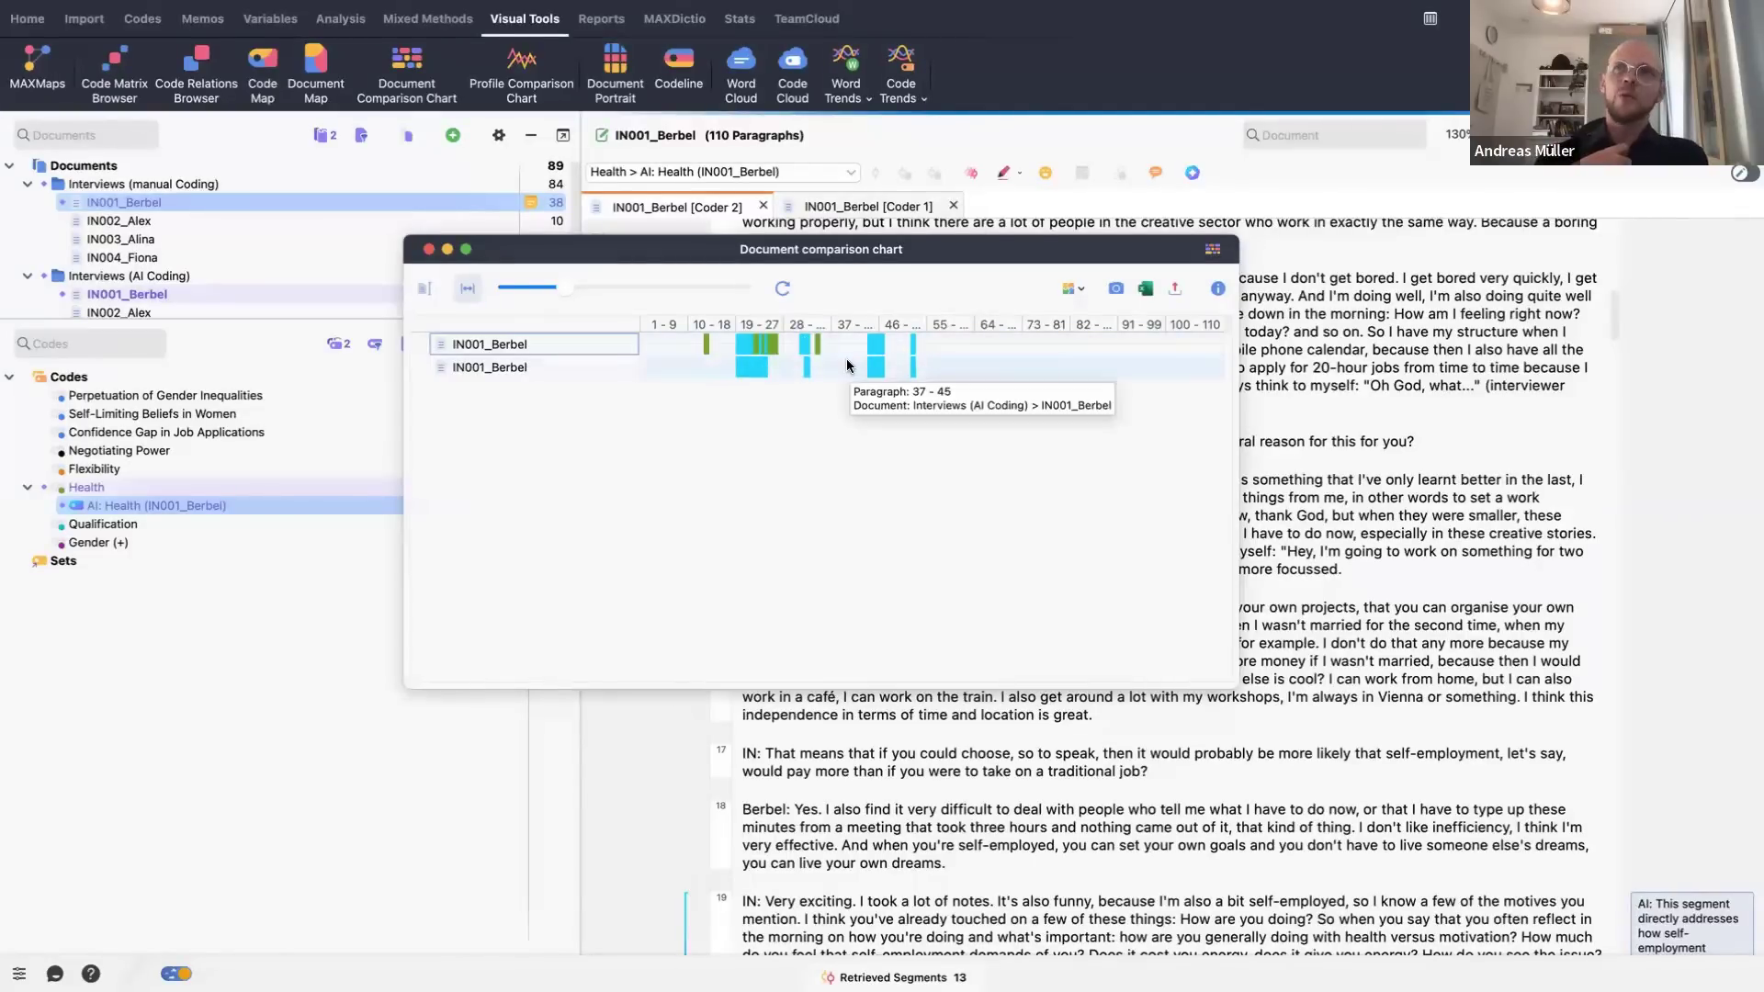